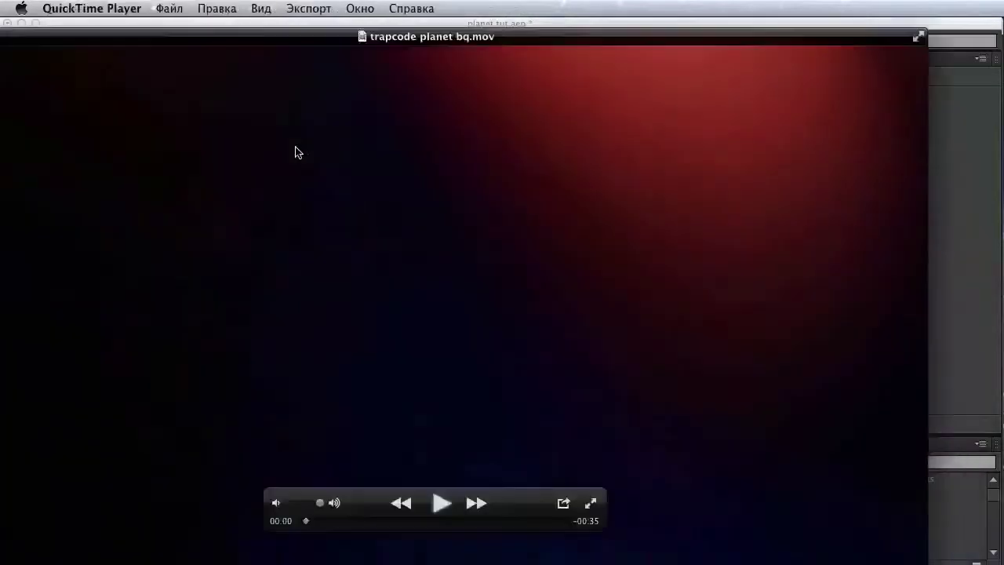
Preview the reference movie trapcode planet bq.mov, skipping to about 28 seconds, and return to the After Effects project.
left_click_drag(296, 152, 363, 126)
left_click(506, 494)
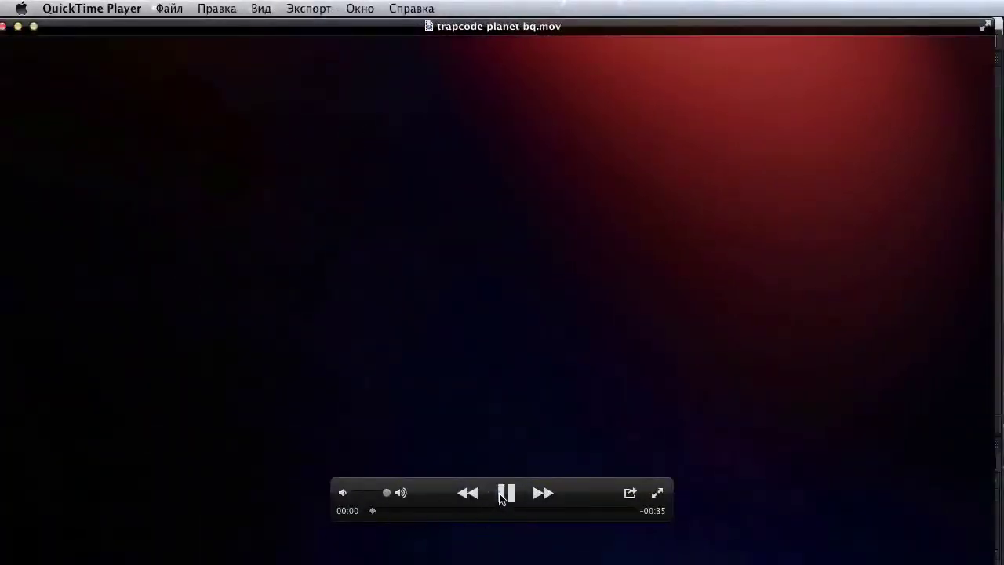
left_click_drag(390, 511, 565, 532)
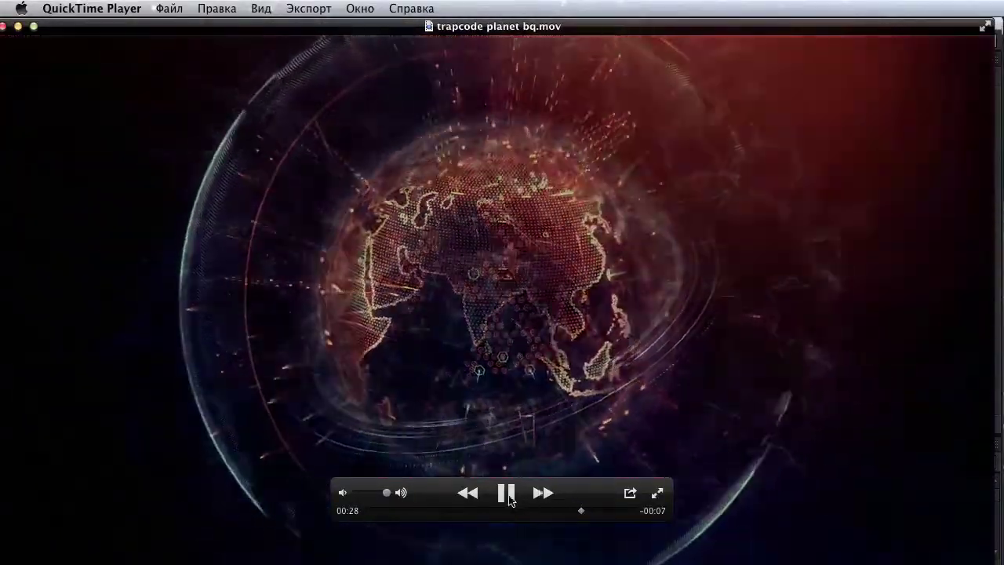
left_click(509, 496)
left_click_drag(377, 120, 707, 564)
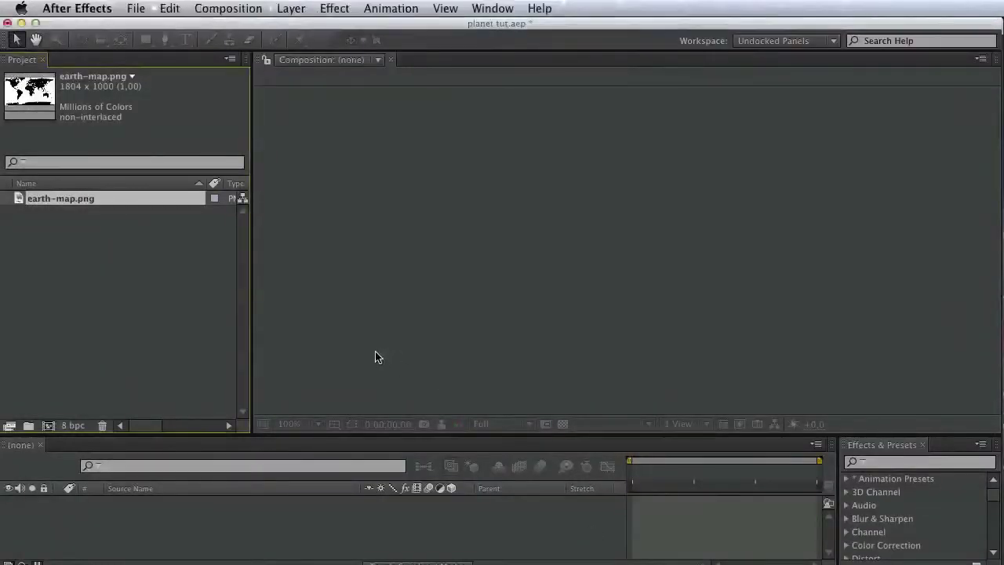
Open the earth-map.png footage and inspect the world map at different magnifications.
double_click(59, 199)
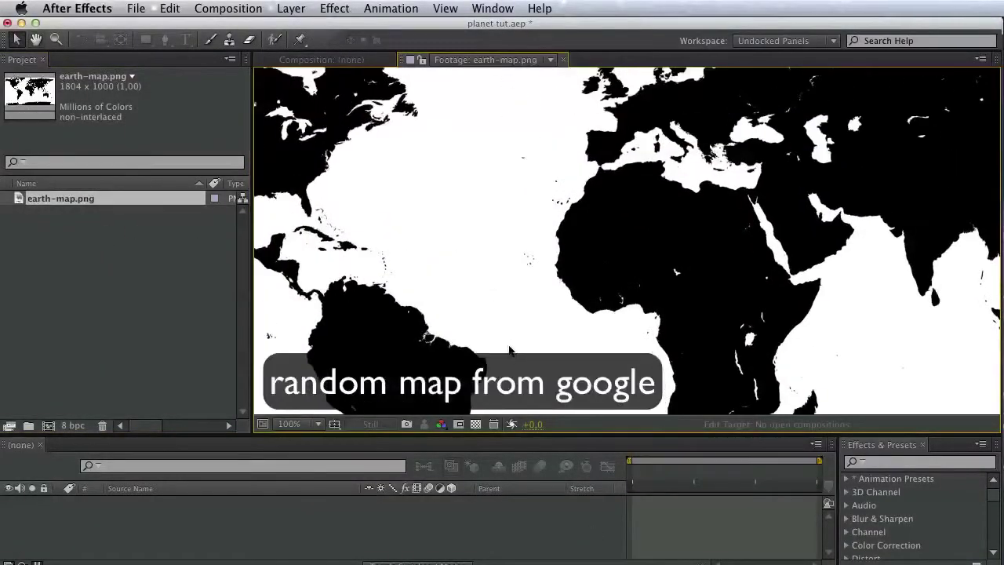
scroll(525, 282, "down", 2)
key("v")
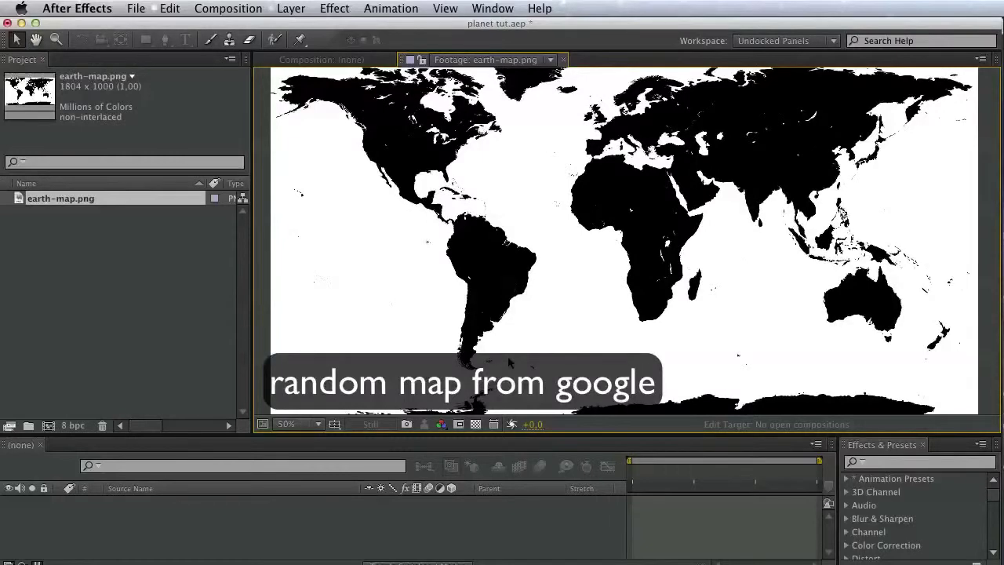
scroll(510, 362, "up", 1)
key("space")
left_click_drag(697, 240, 843, 196)
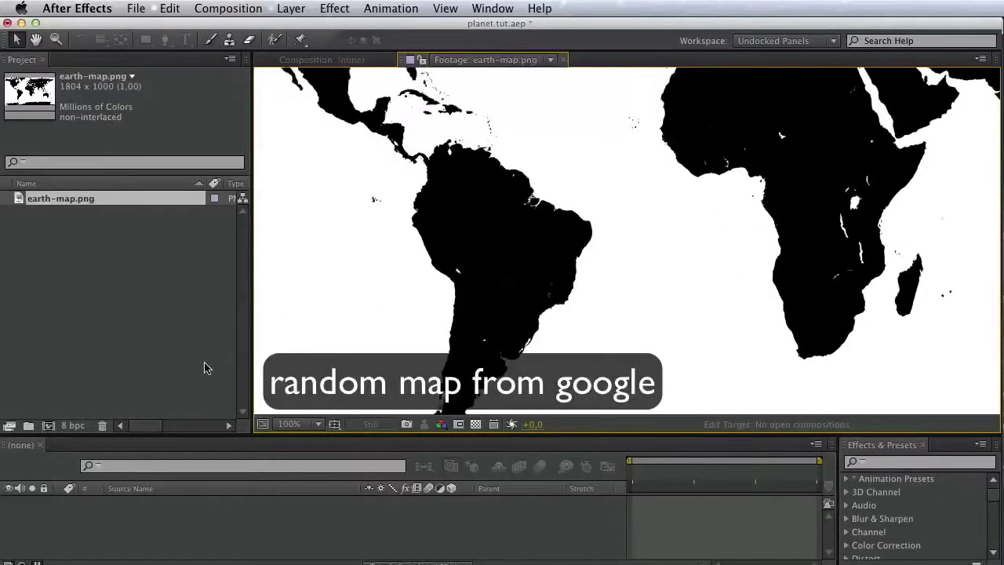
Start a new composition named Planet with a frame size of 1280 by 720 px.
left_click(203, 367)
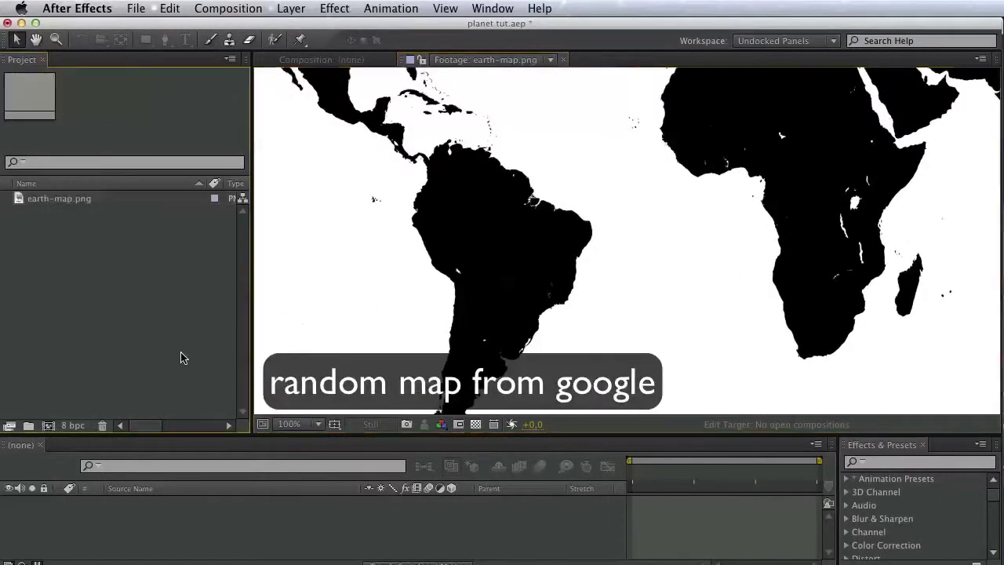
left_click(217, 506)
left_click(48, 425)
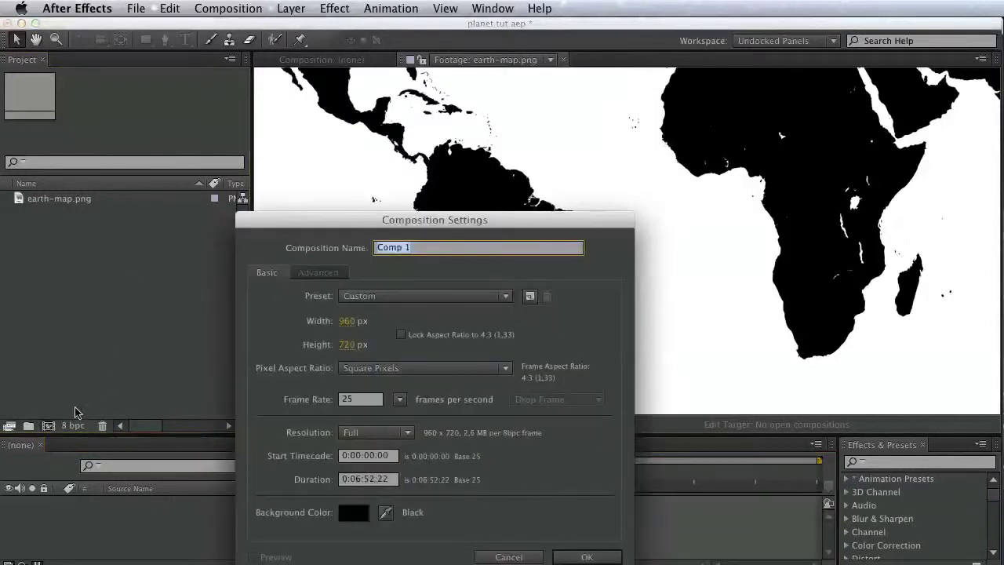
type("Planet")
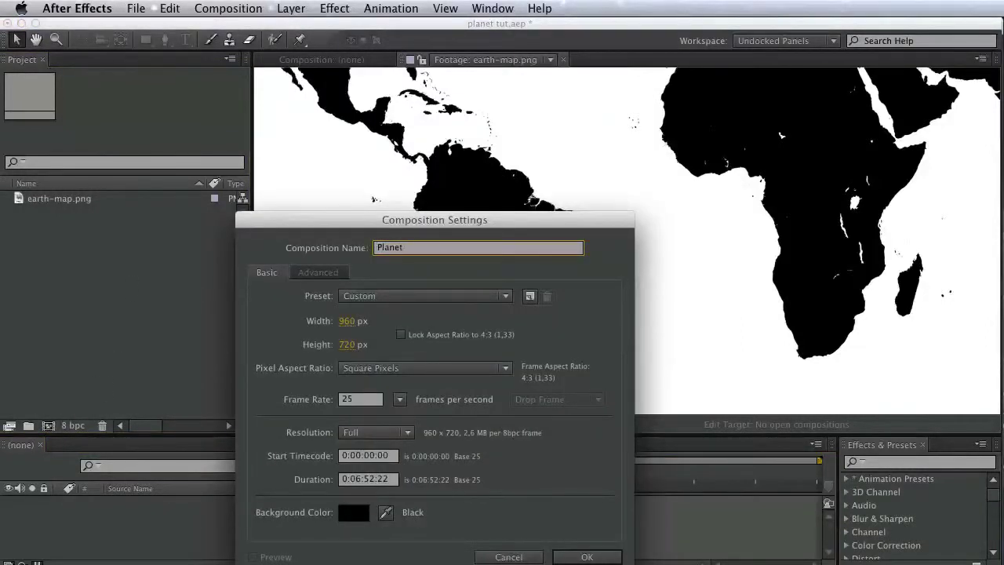
key("Tab")
type("1280")
key("Tab")
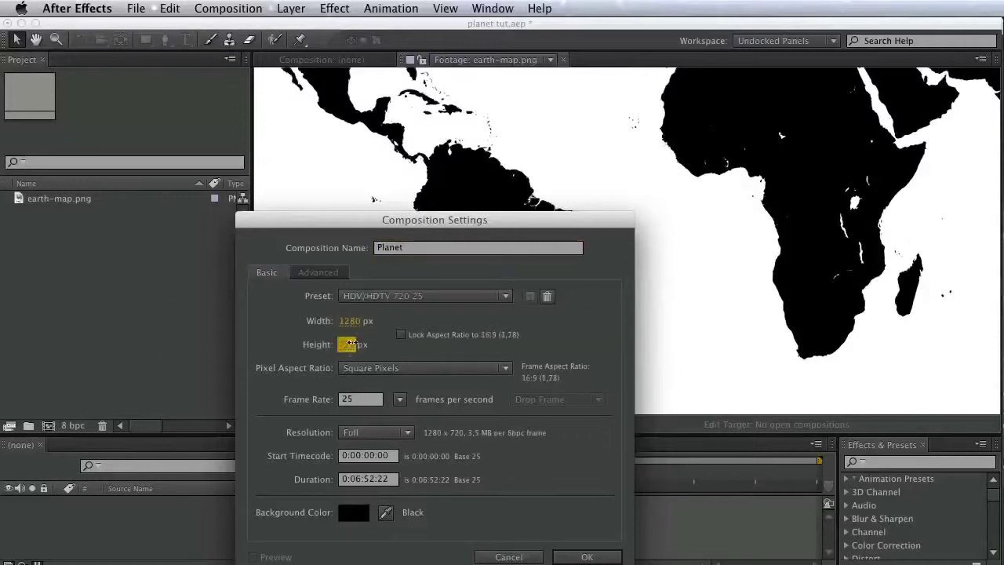
type("720")
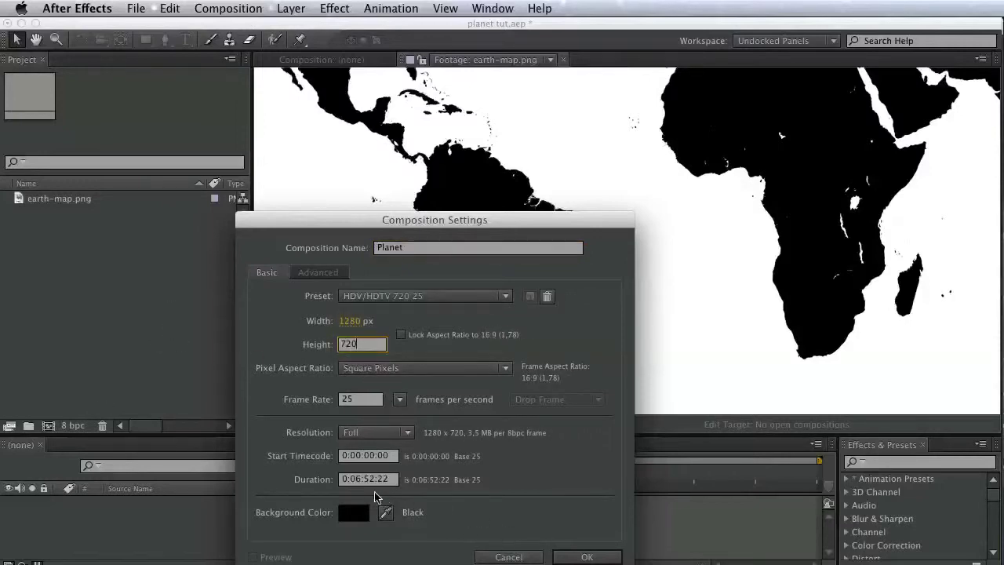
Set the composition's duration to 0:00:05:00 and create it.
left_click(355, 486)
double_click(354, 482)
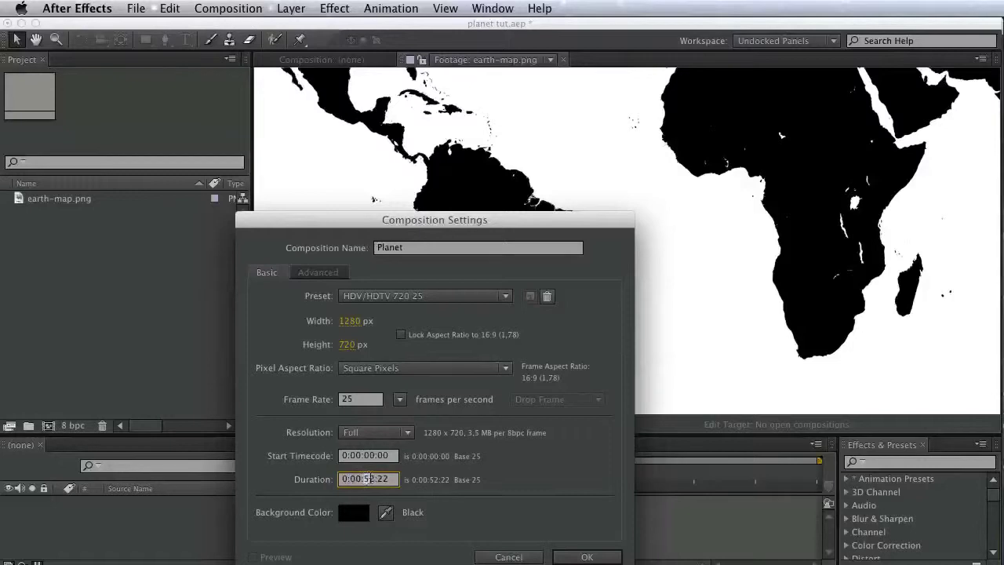
type("0")
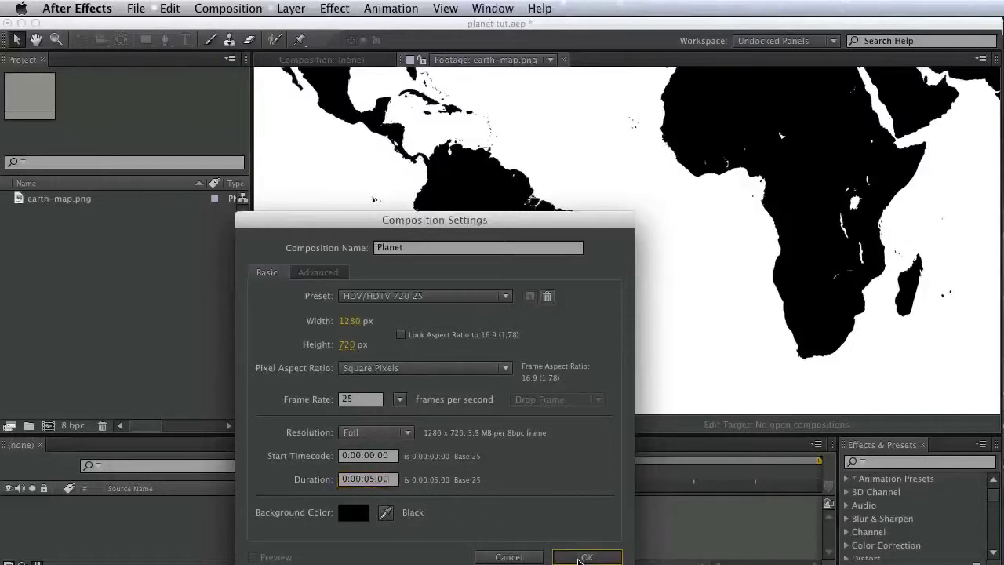
left_click(583, 556)
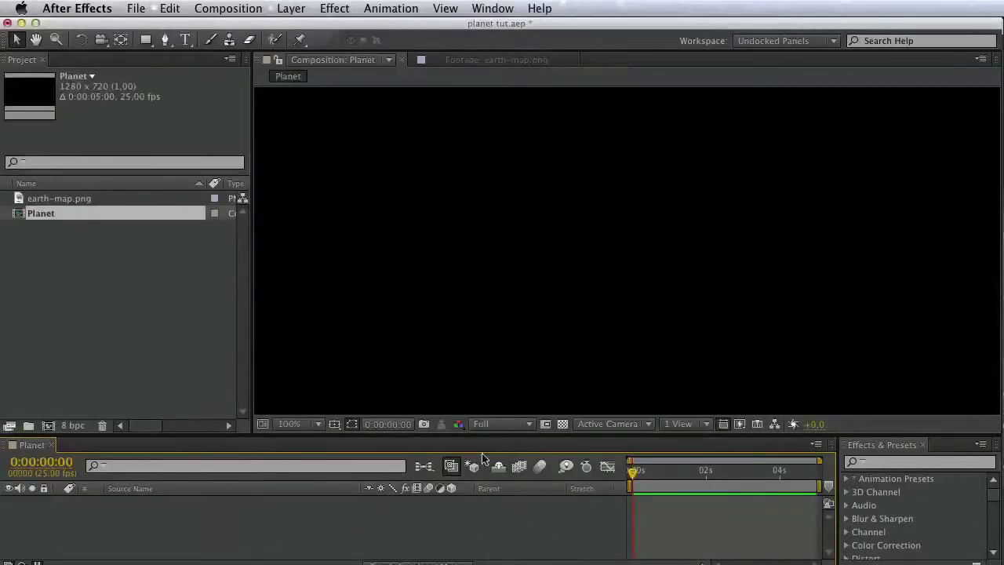
Add a black solid layer named trapcode to the Planet composition.
right_click(191, 515)
mouse_move(241, 532)
left_click(430, 564)
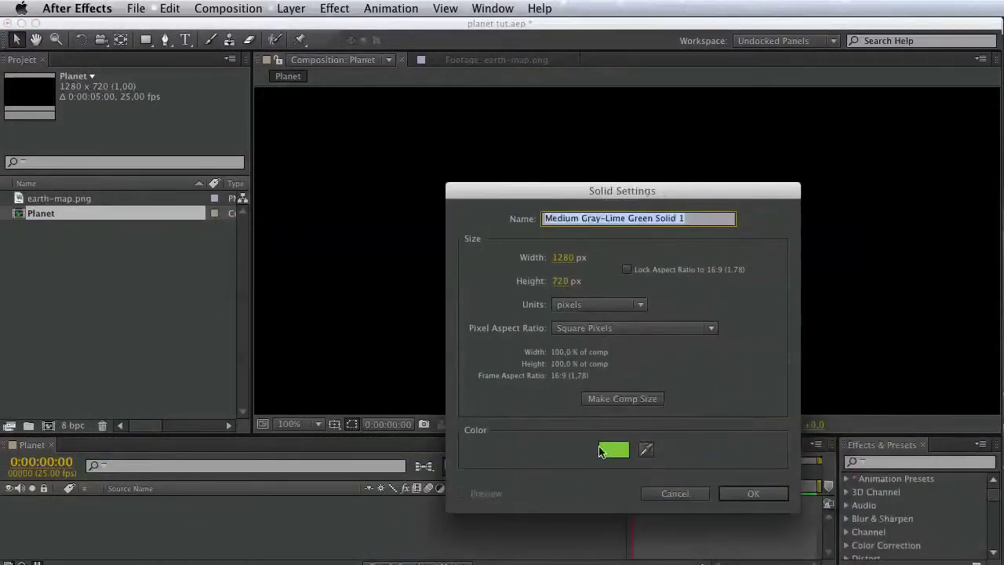
left_click(609, 452)
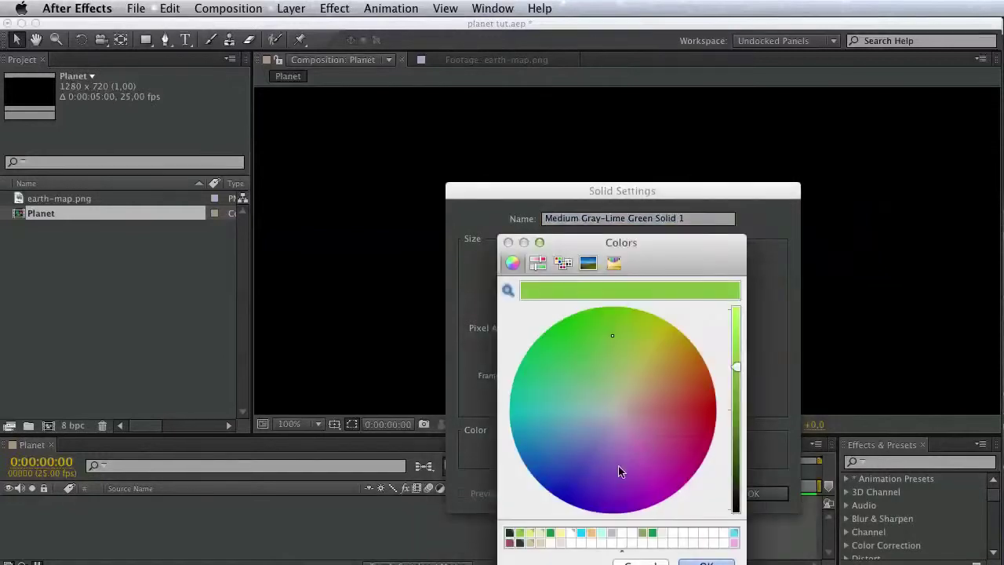
left_click(736, 510)
left_click(706, 563)
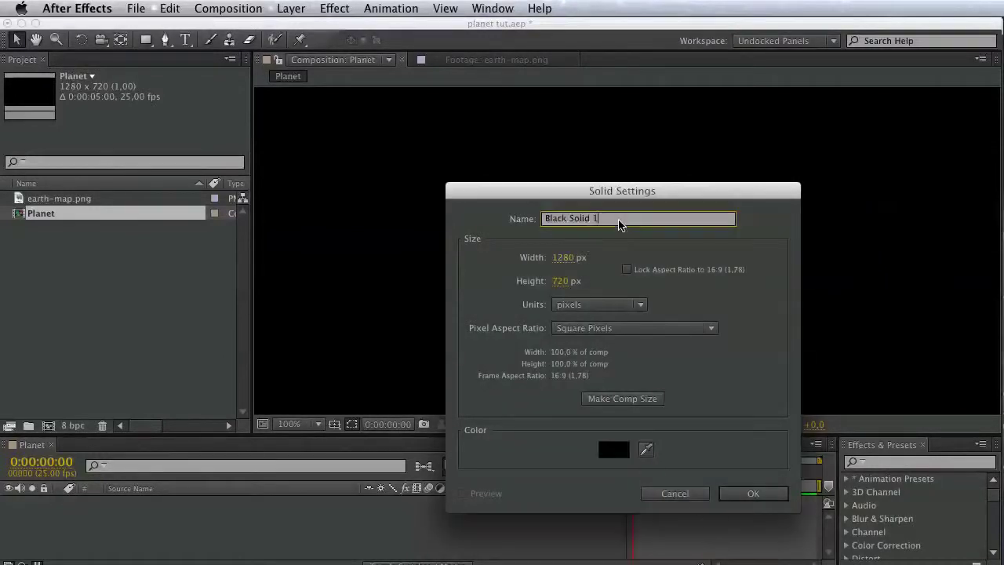
triple_click(619, 218)
type("trapcode")
left_click(757, 496)
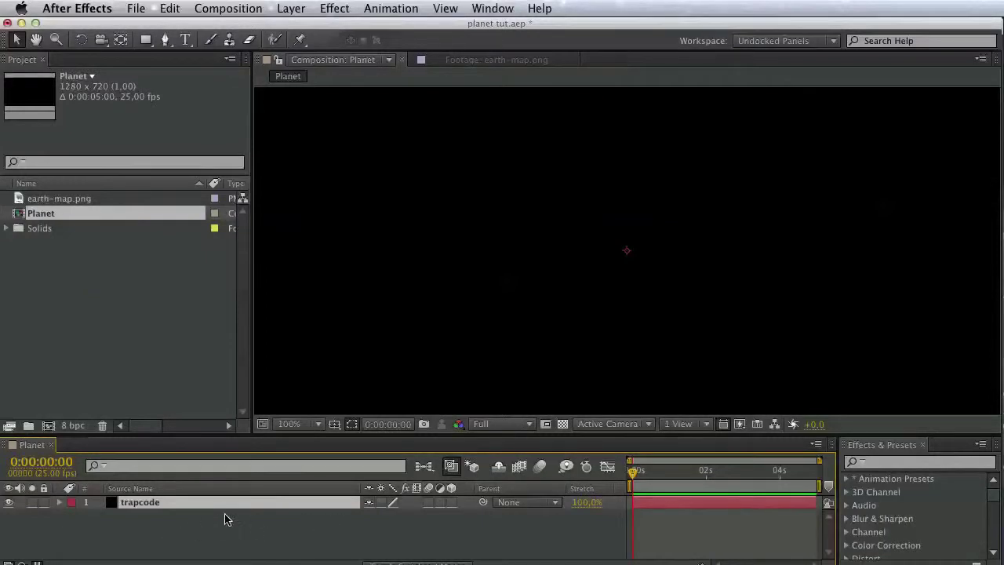
Add a second black solid named bg and place it beneath the trapcode layer.
right_click(113, 518)
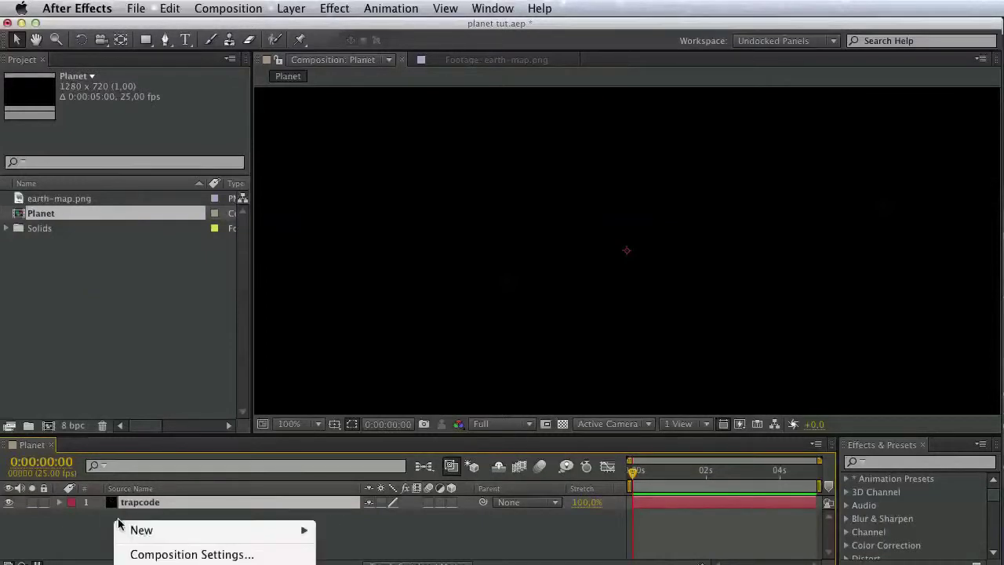
mouse_move(236, 531)
left_click(353, 563)
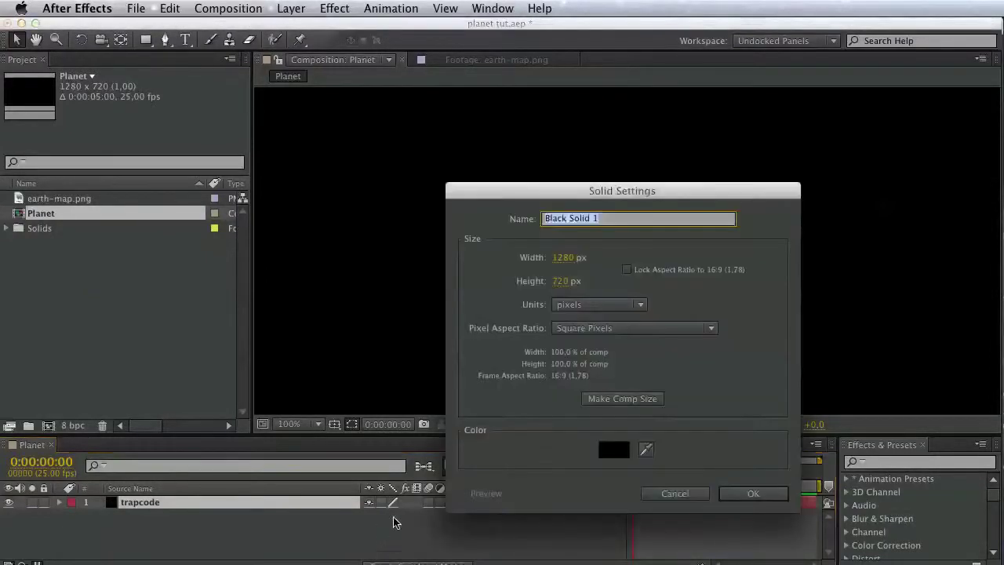
type("bg")
key("Return")
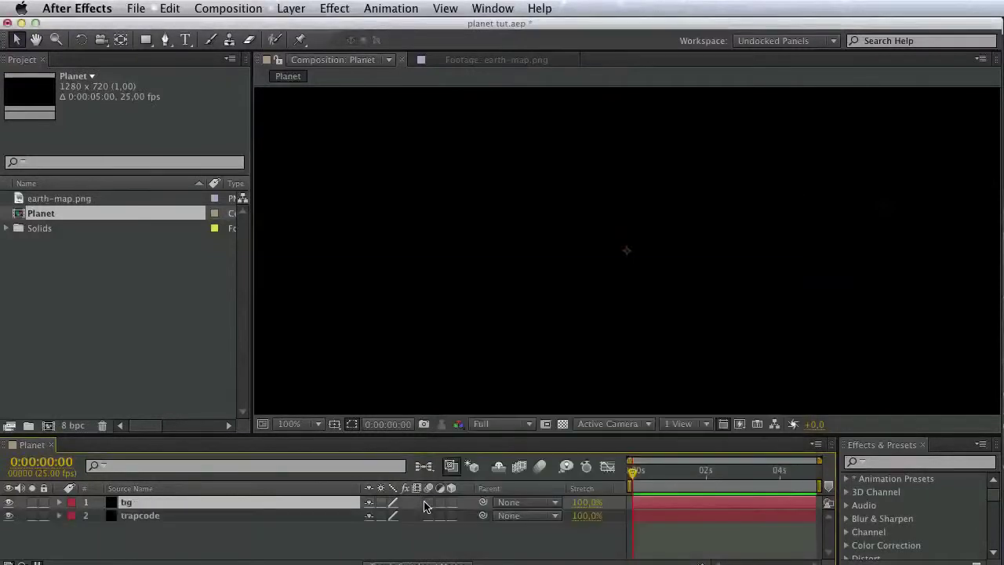
left_click_drag(243, 502, 244, 529)
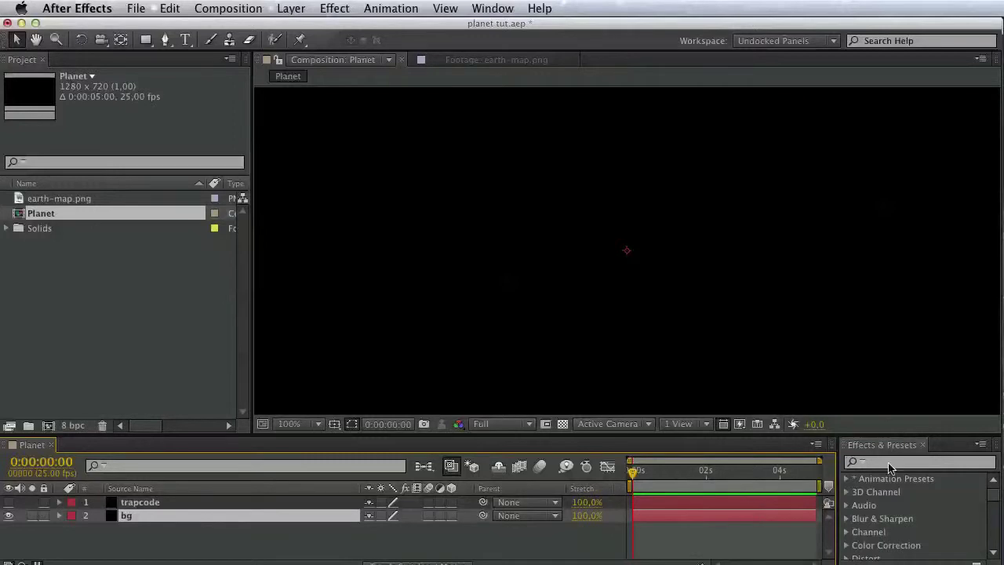
Make the trapcode layer visible and apply the Trapcode Form effect to it.
left_click(9, 502)
left_click(129, 503)
left_click(902, 464)
type("form")
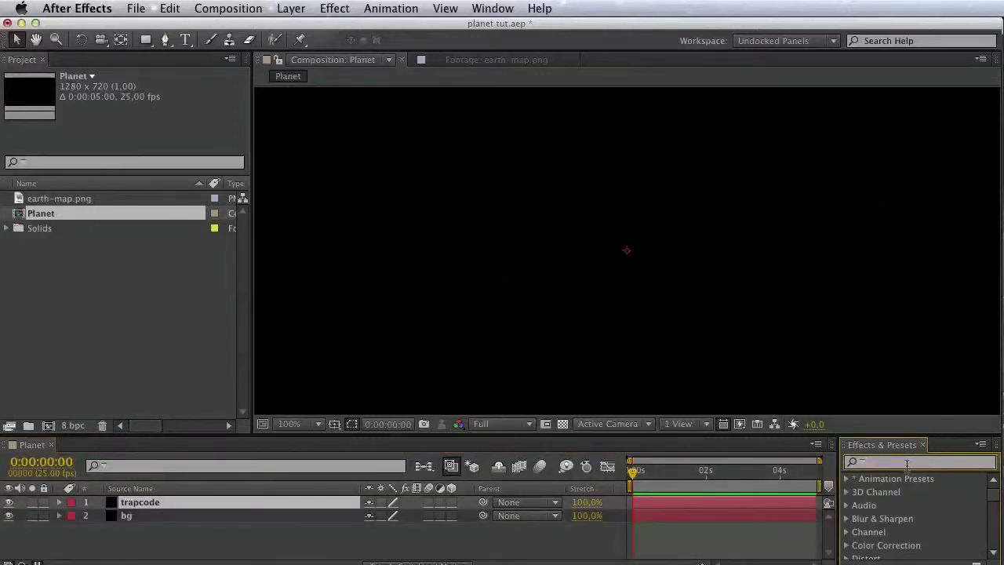
left_click_drag(993, 496, 992, 538)
double_click(893, 553)
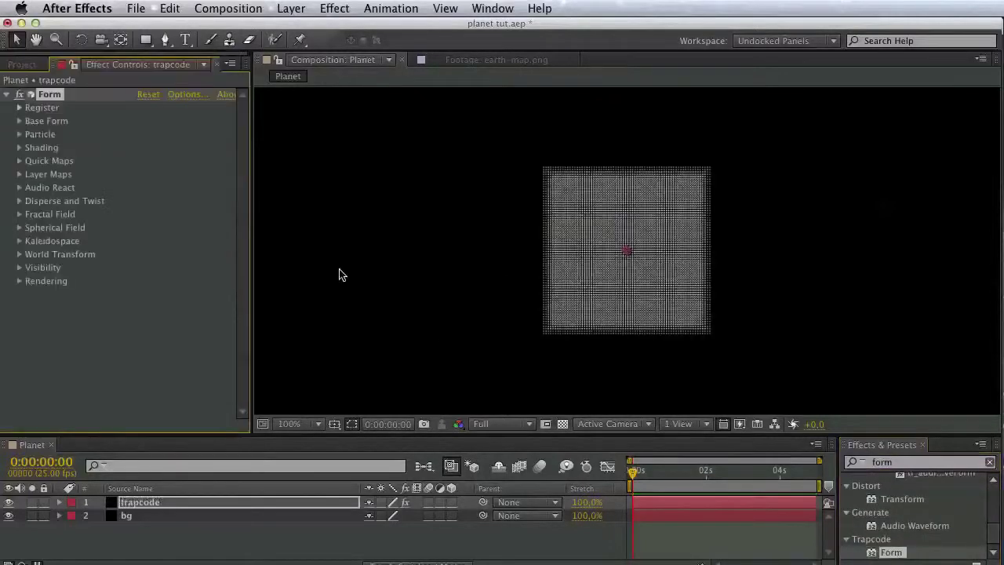
Set the Form effect's Base Form to Sphere - Layered.
left_click(20, 123)
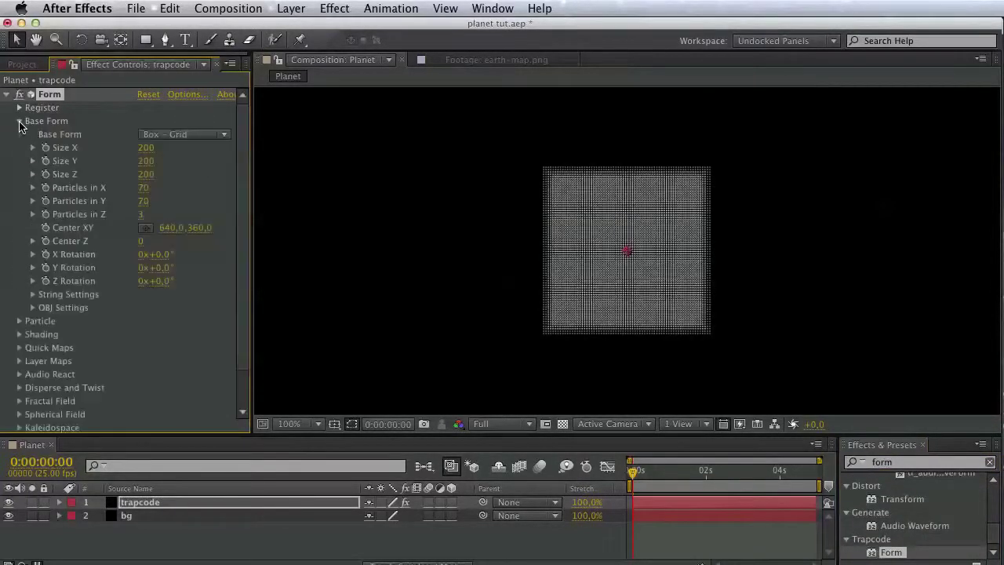
left_click(157, 135)
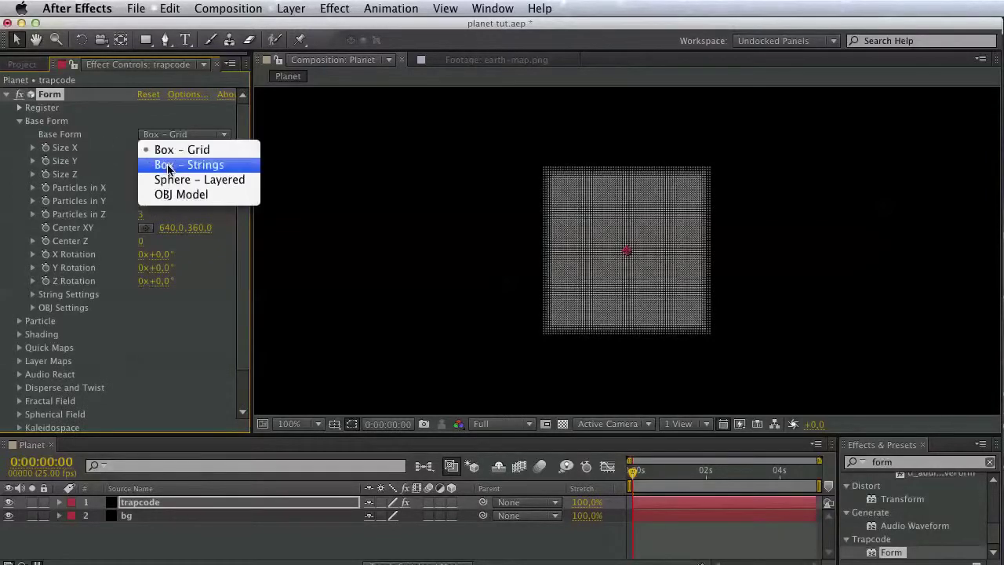
left_click(166, 178)
Set the layered sphere's Size X, Size Y and Size Z to 700 each.
left_click(146, 148)
type("700")
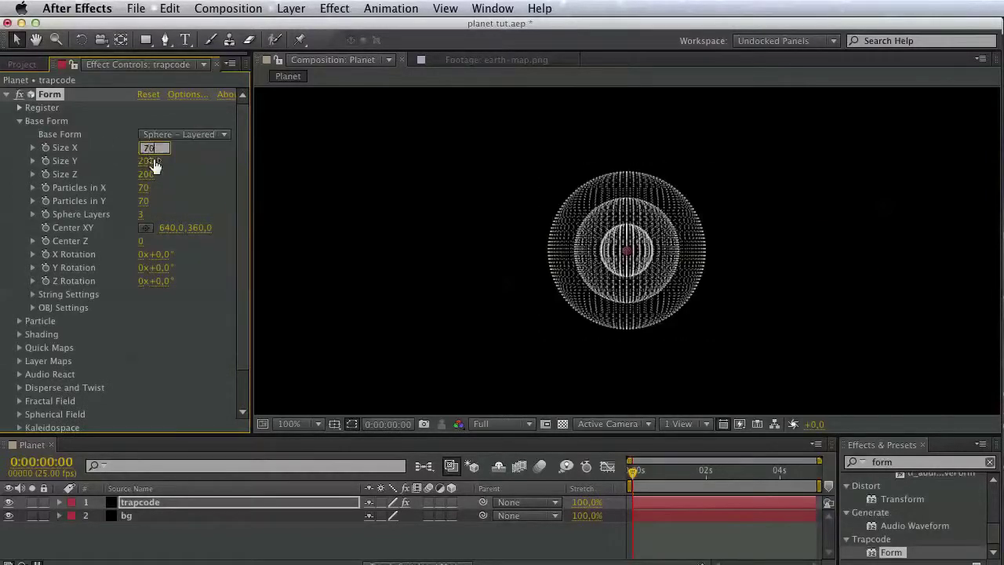
key("Return")
left_click(146, 161)
type("700")
left_click(146, 174)
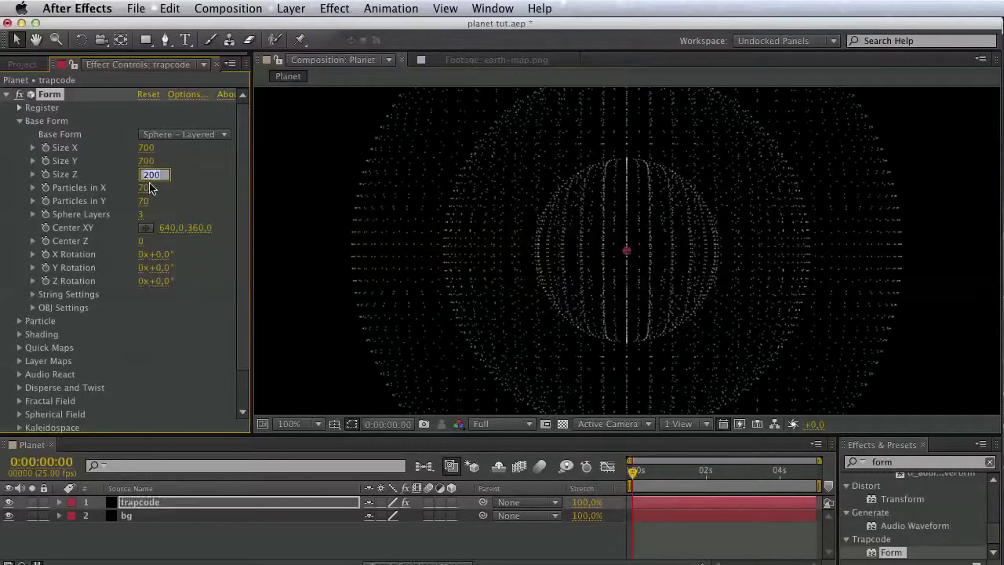
type("700")
left_click(180, 195)
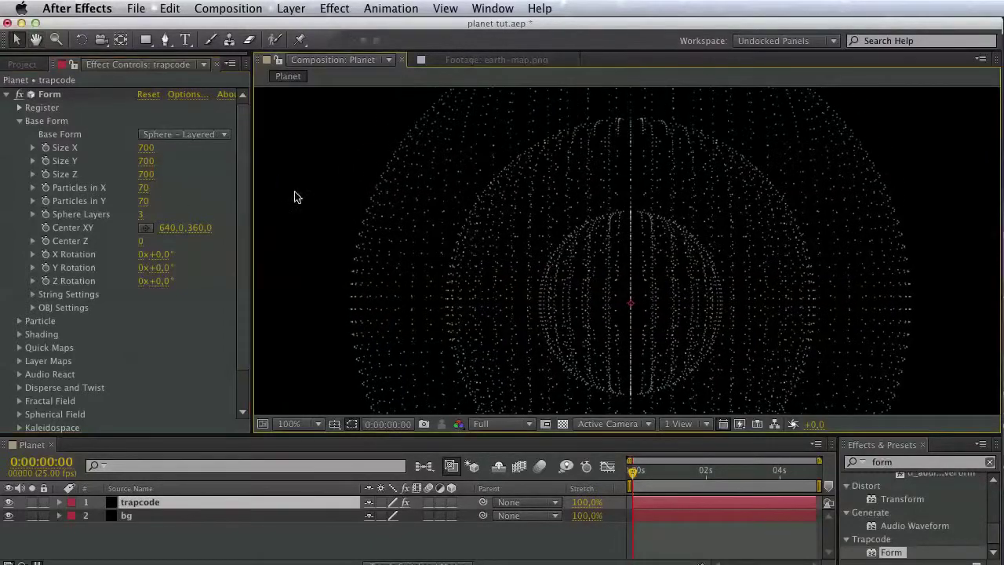
Reduce the Form sphere's Sphere Layers to 1.
left_click(33, 214)
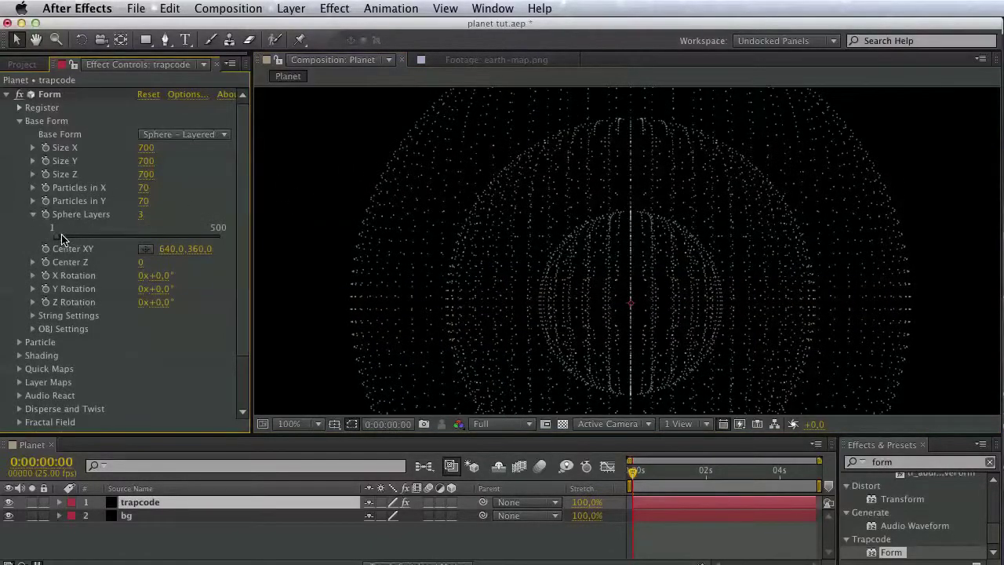
left_click_drag(57, 233, 20, 240)
left_click(33, 208)
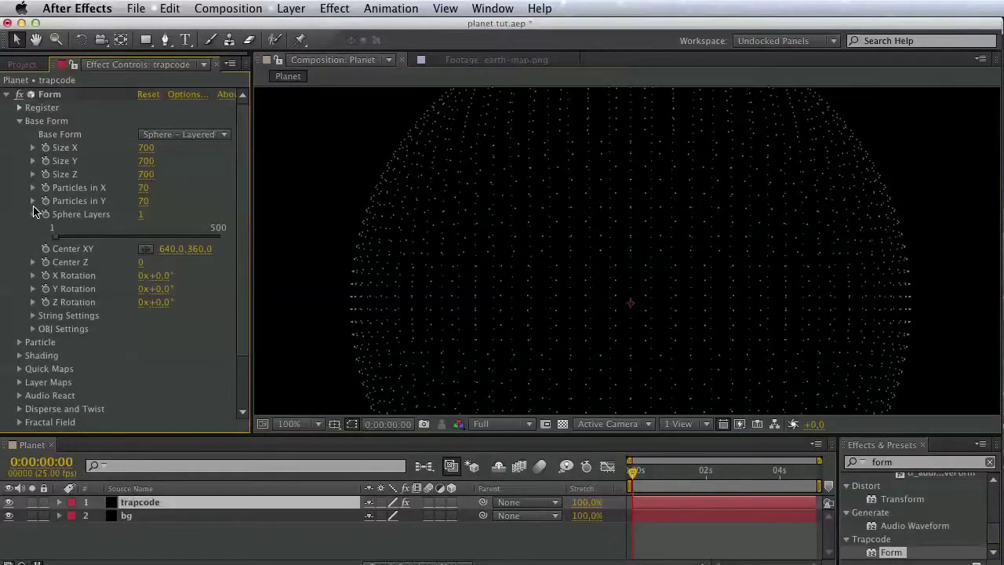
left_click(33, 214)
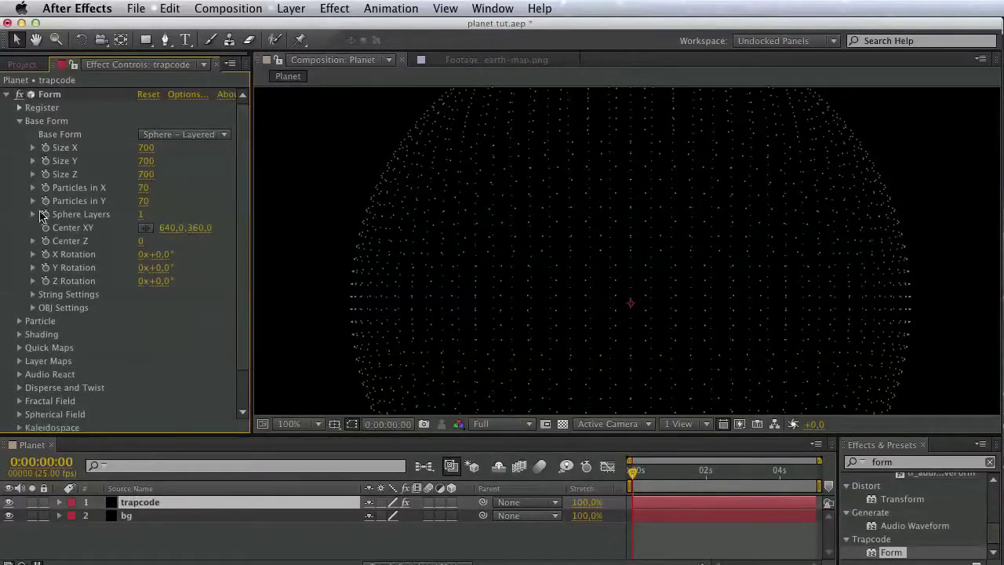
Set the sphere's Particles in X to 300 and Particles in Y to 600.
left_click(144, 189)
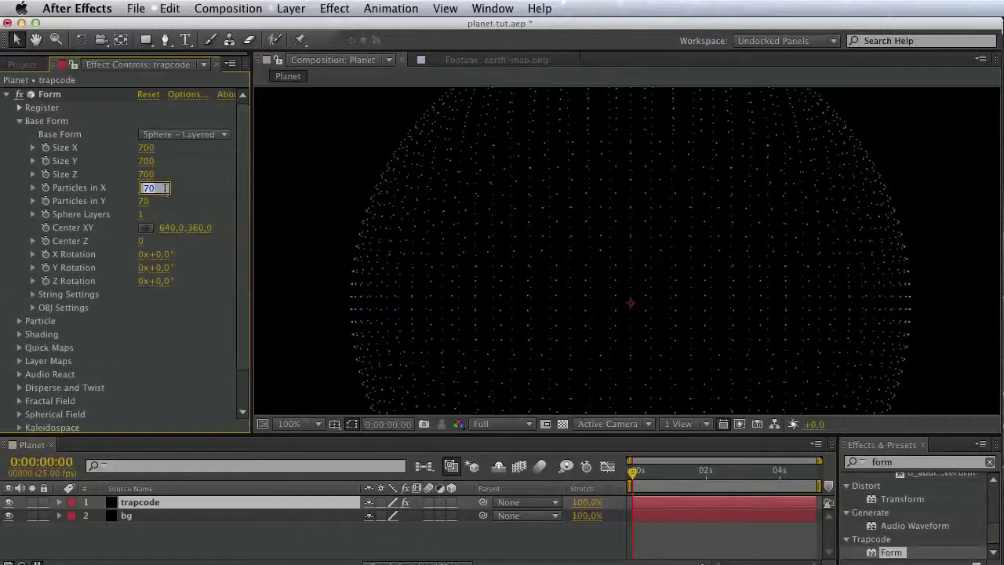
type("300")
key("Return")
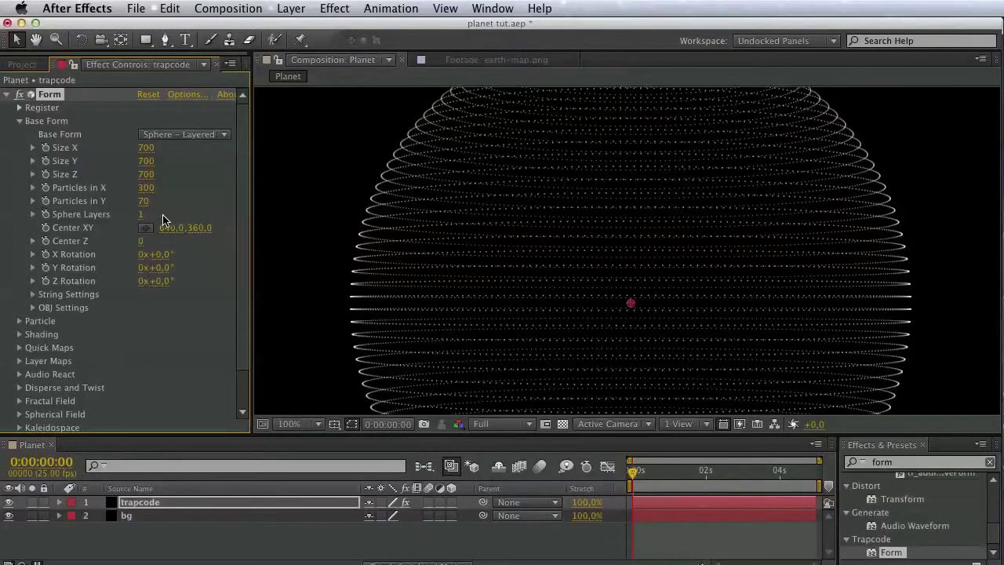
left_click(146, 201)
type("600")
key("Return")
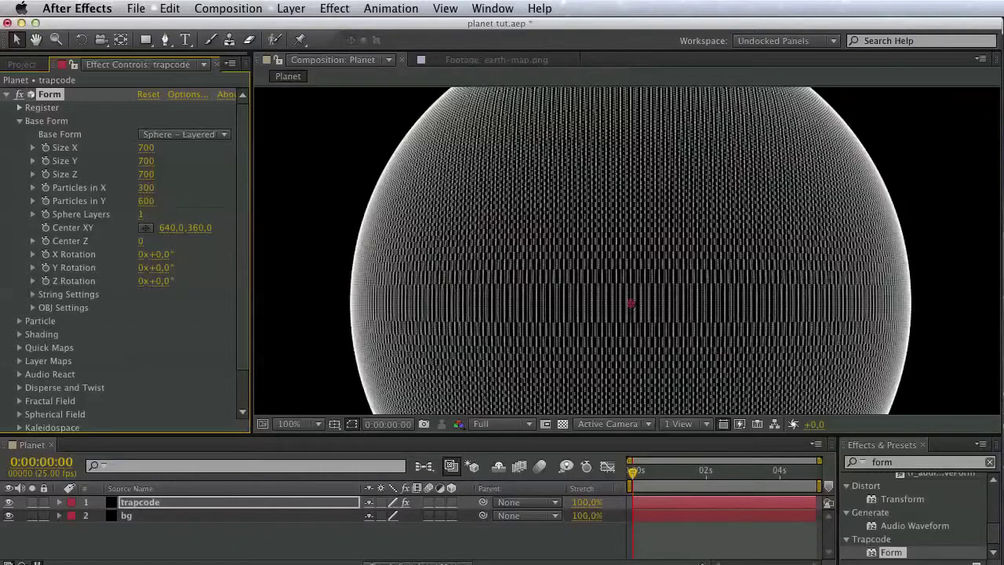
Set the layered sphere's Particles in Y to 300 and Particles in X to 600.
left_click(33, 201)
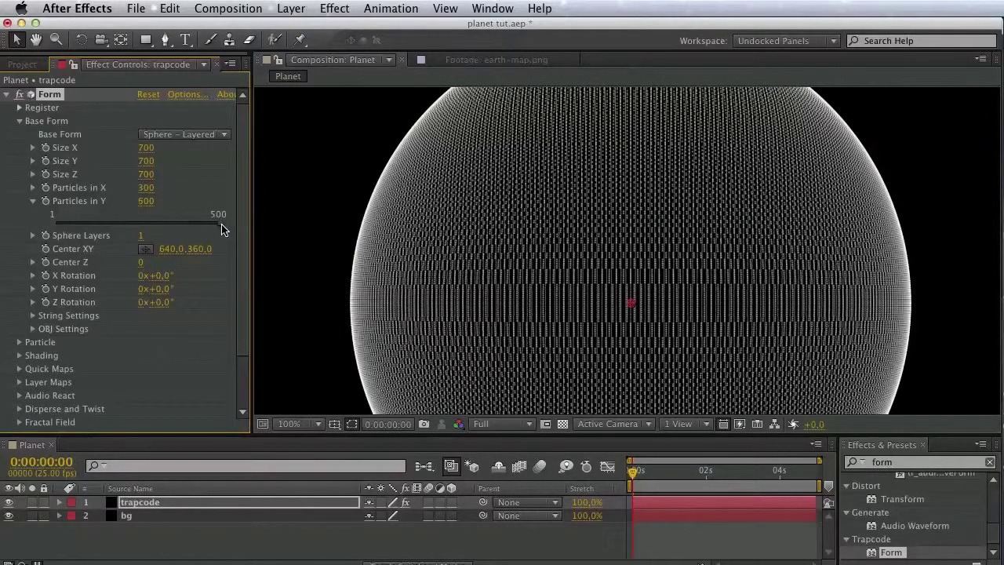
left_click_drag(222, 227, 110, 223)
left_click(149, 202)
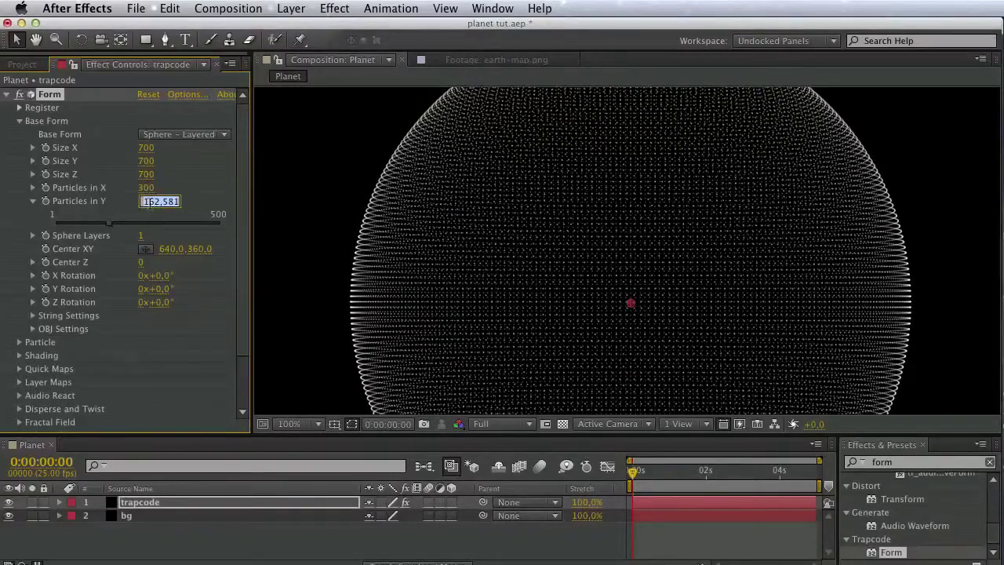
type("200")
key("Return")
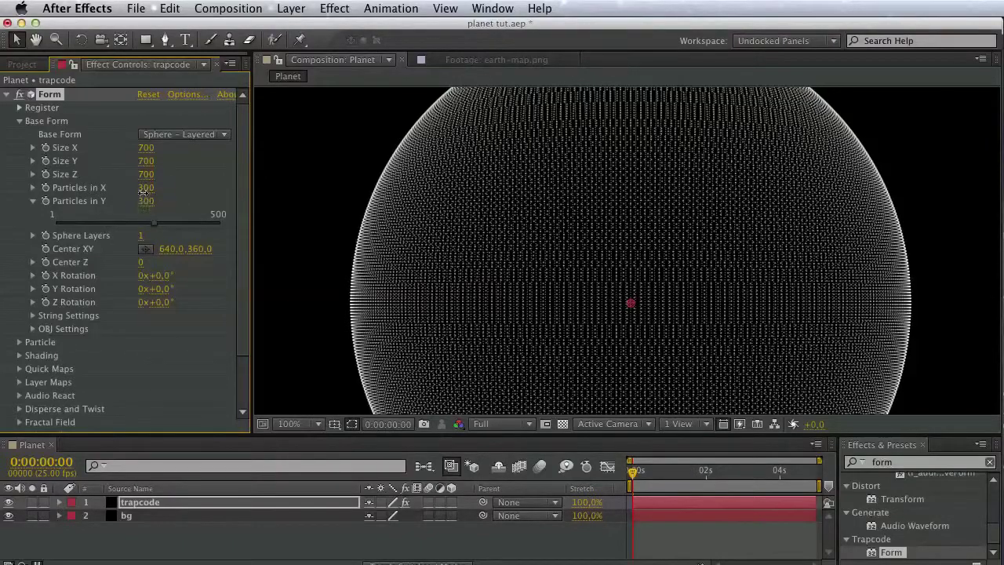
left_click(145, 188)
type("600")
key("Return")
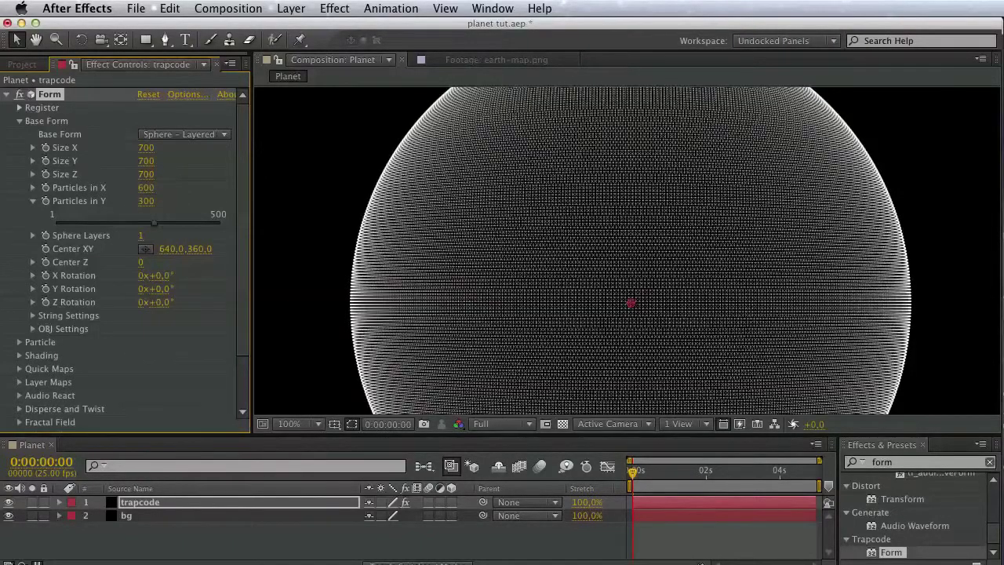
left_click_drag(494, 189, 461, 182)
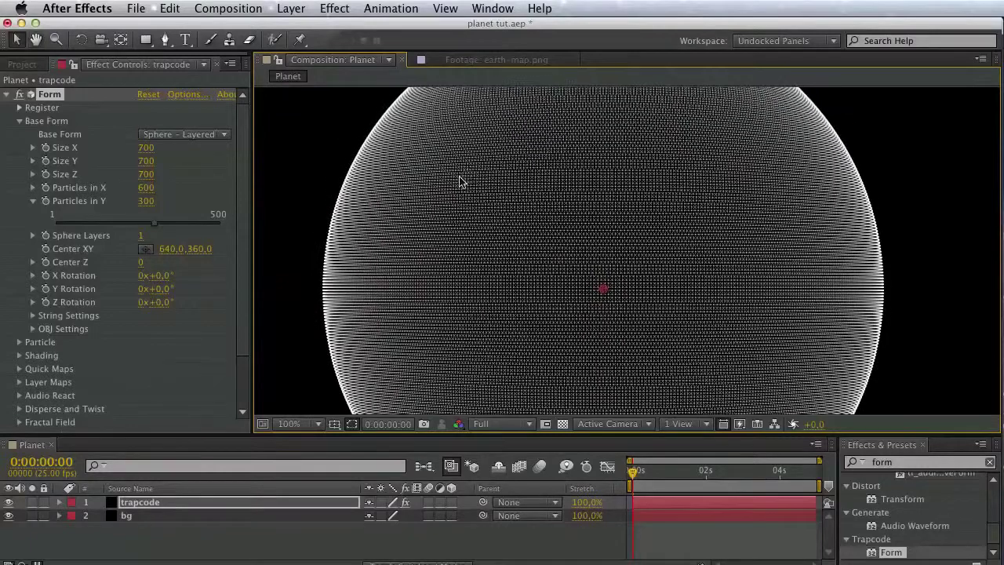
Set the layered sphere's Particles in Y to 150 and Particles in X to 300.
left_click(149, 202)
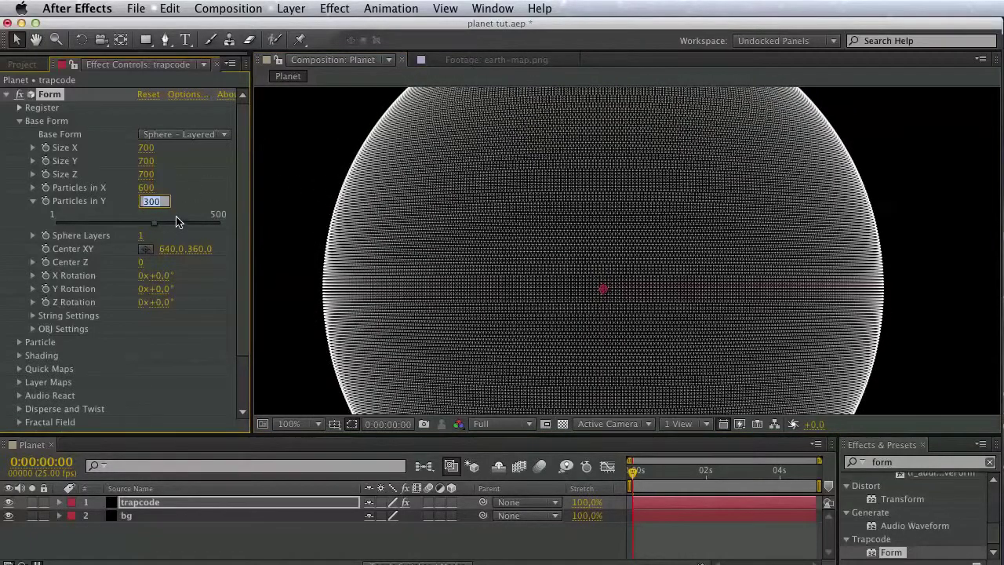
type("150")
left_click(147, 188)
key("Return")
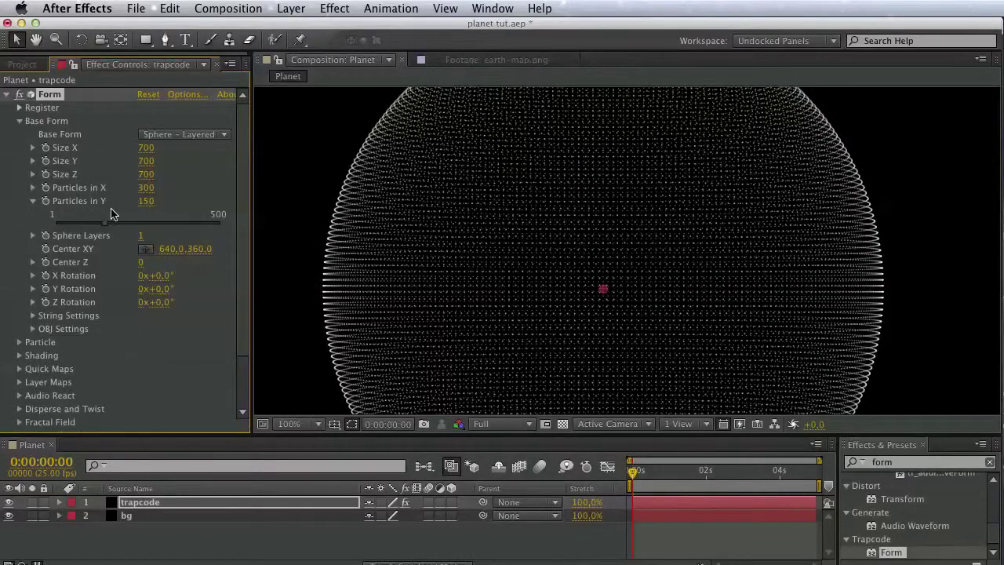
Set the Size of the Form particles to 1.3.
scroll(76, 303, "down", 3)
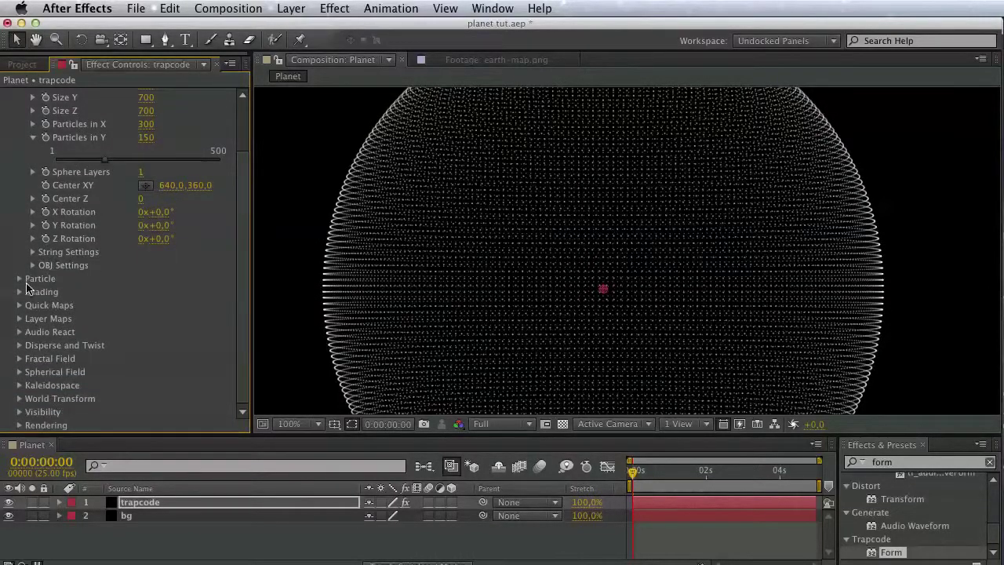
left_click(19, 279)
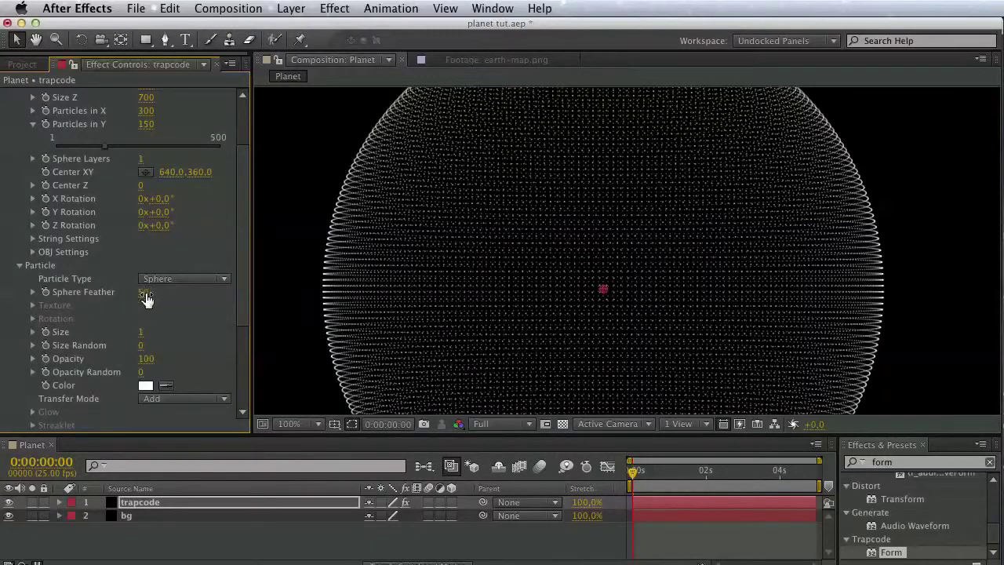
left_click(141, 333)
type("1.3")
key("Return")
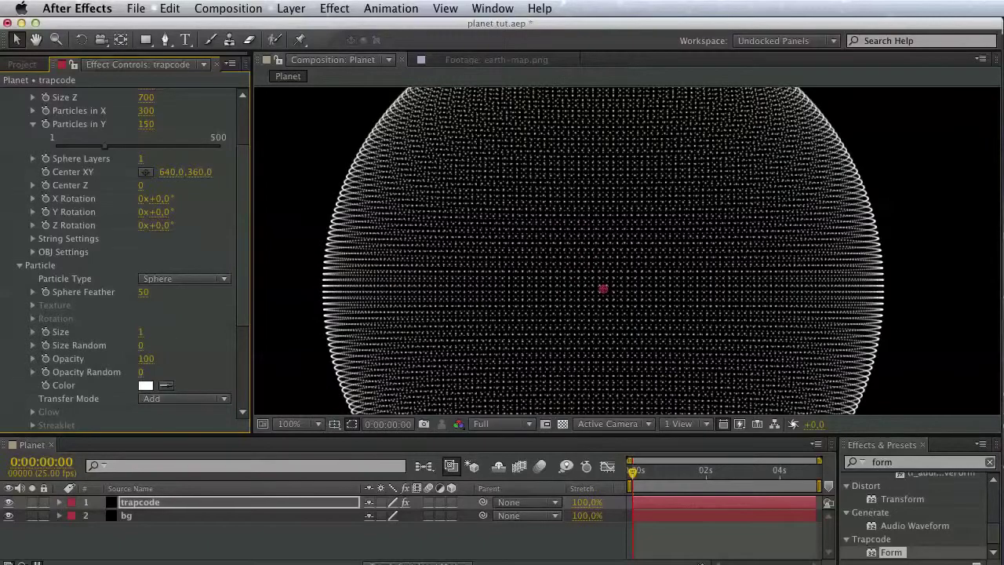
Change the particle Color to the saved light pink-violet swatch.
left_click(147, 388)
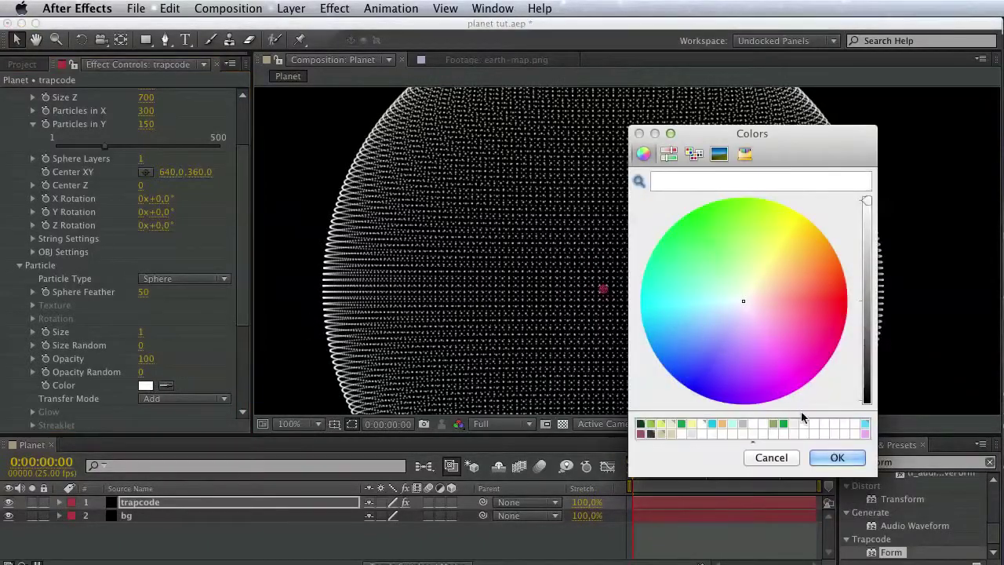
left_click(867, 424)
left_click(866, 434)
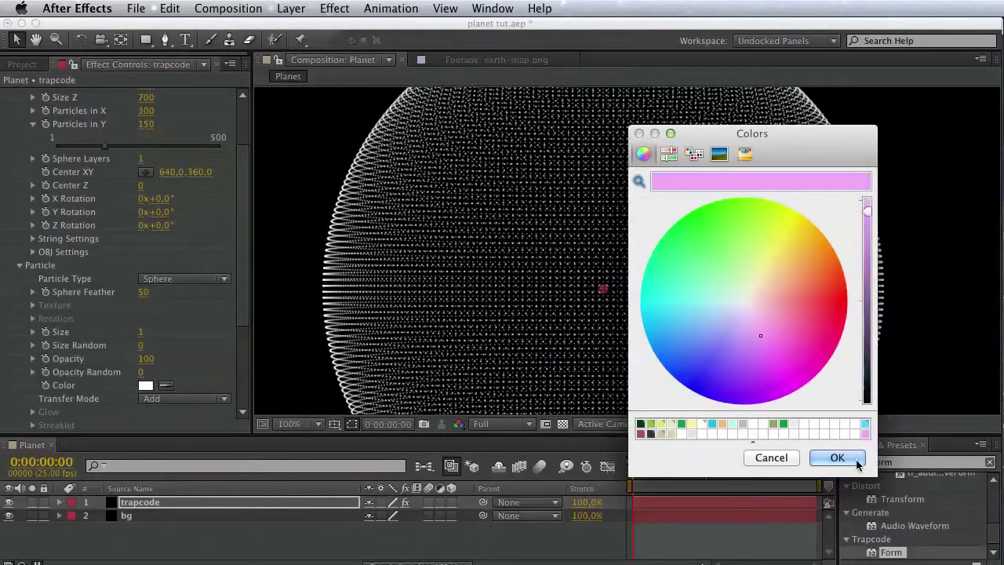
left_click(839, 459)
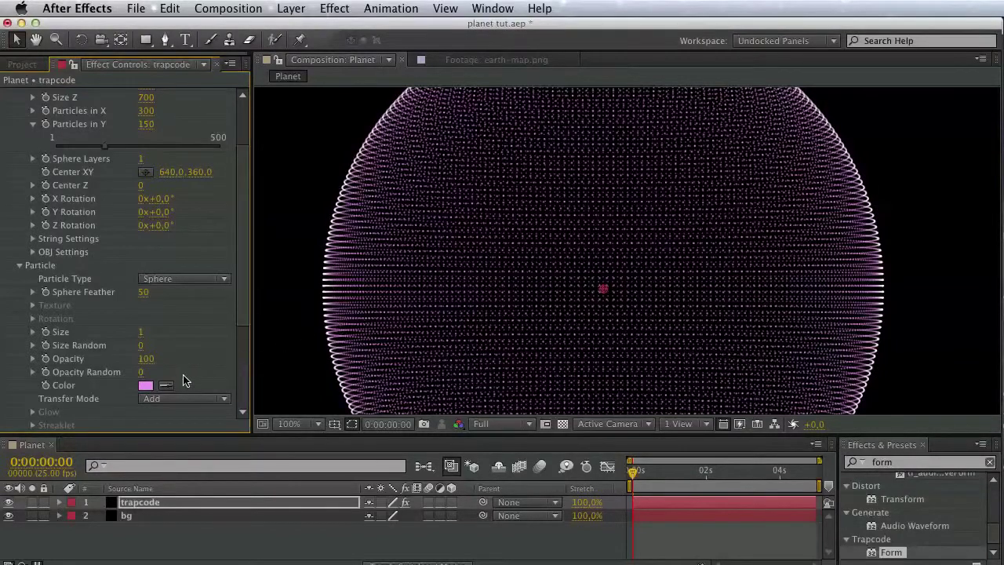
Try the Lighten transfer mode on the particles and set their Transfer Mode to Screen.
left_click(180, 399)
left_click(171, 444)
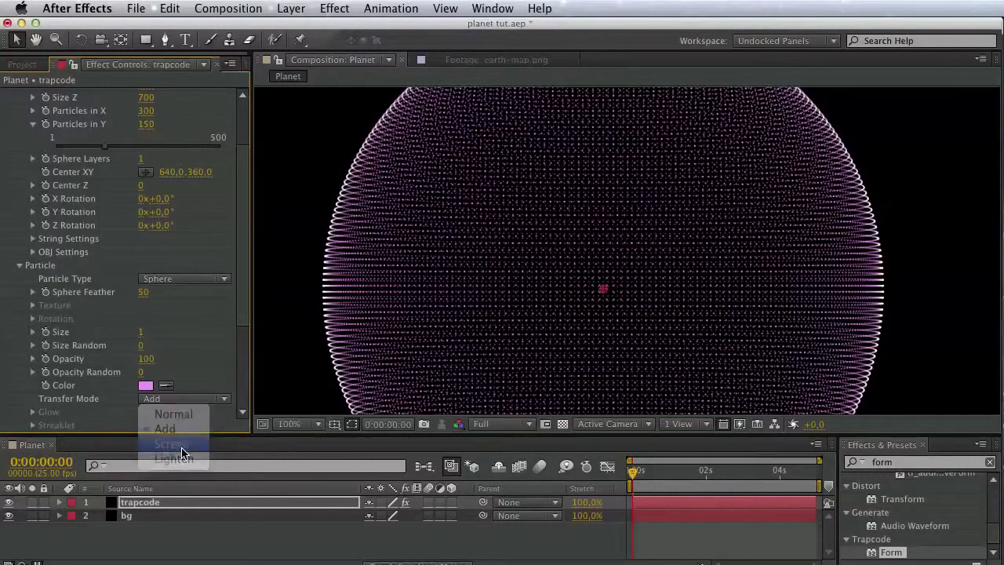
left_click(187, 401)
left_click(184, 453)
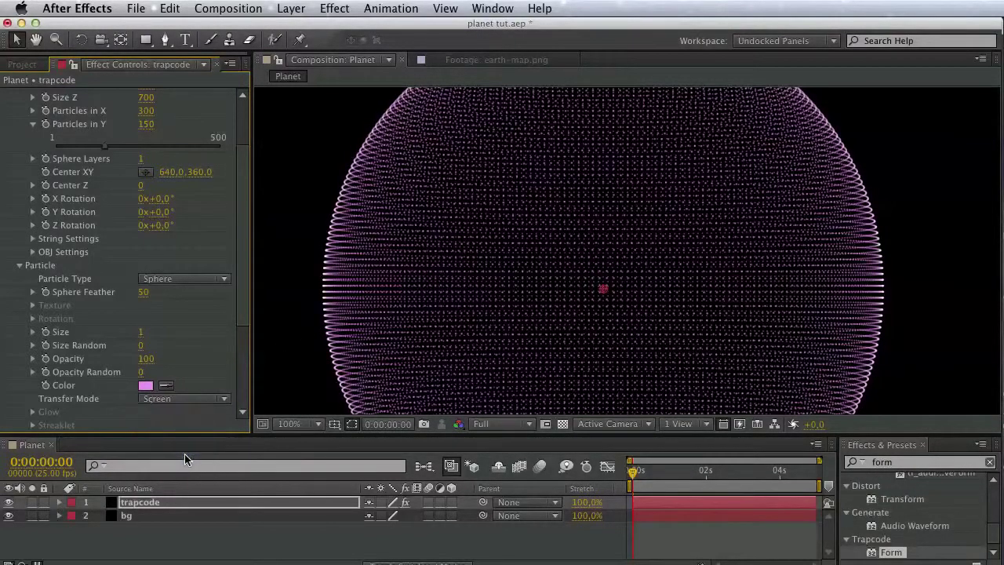
left_click(192, 399)
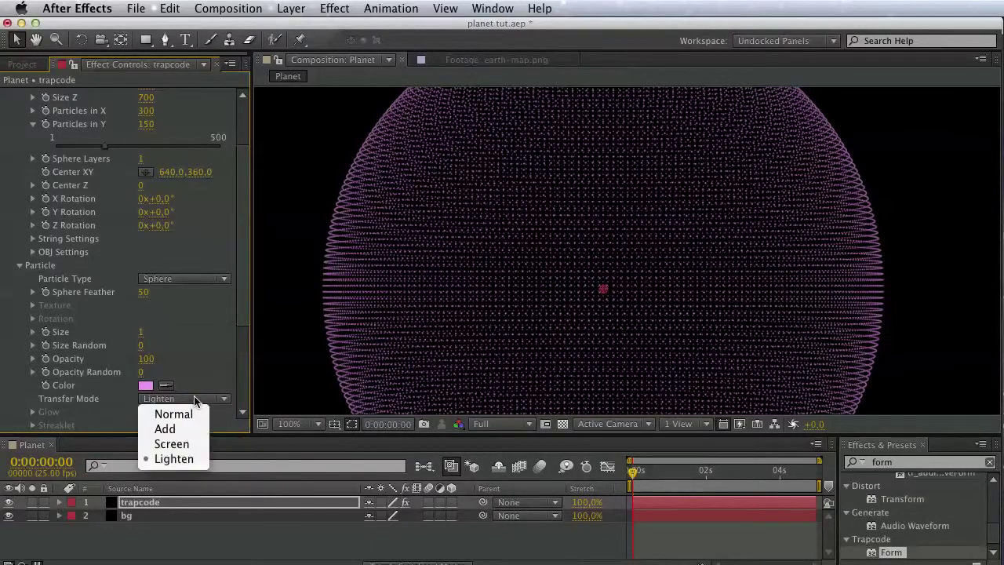
left_click(192, 444)
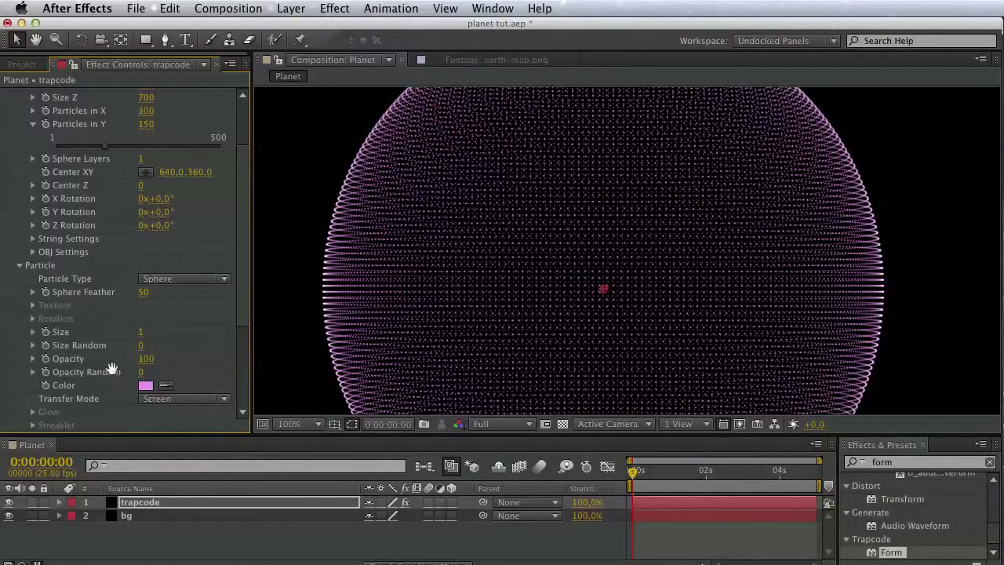
Add earth-map.png as the lowest layer of the Planet composition and hide that layer.
scroll(113, 368, "down", 5)
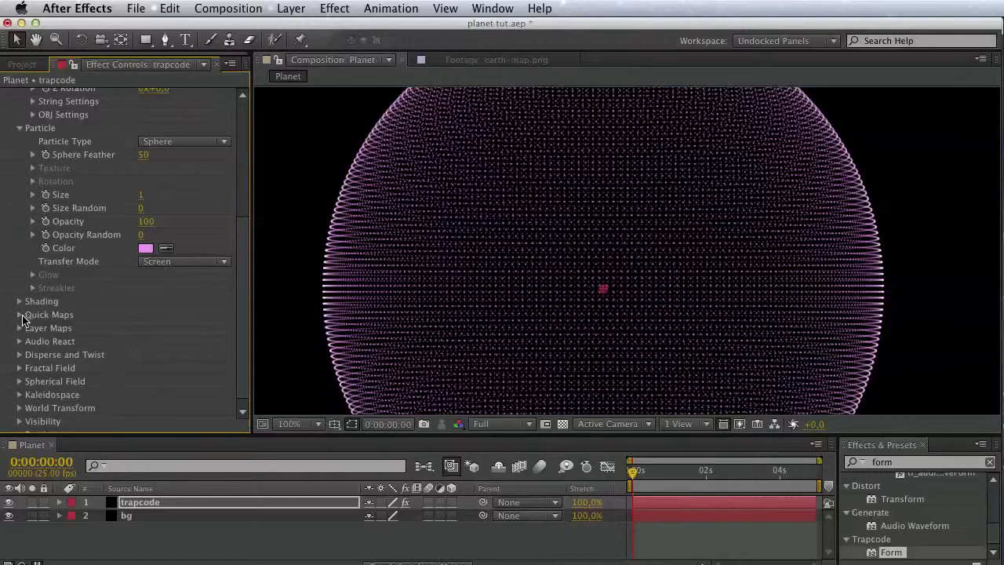
left_click(22, 63)
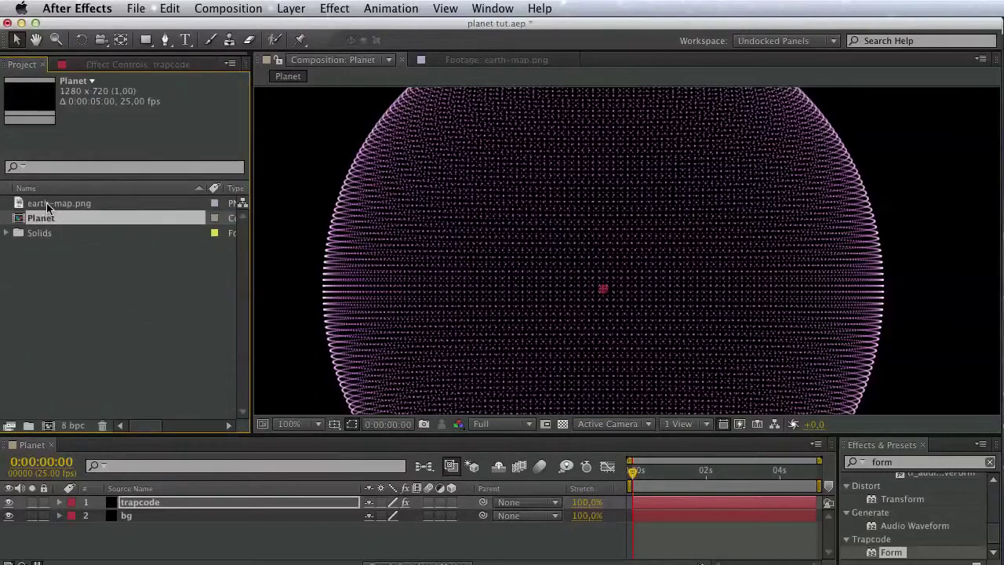
left_click(47, 203)
left_click_drag(76, 335, 49, 535)
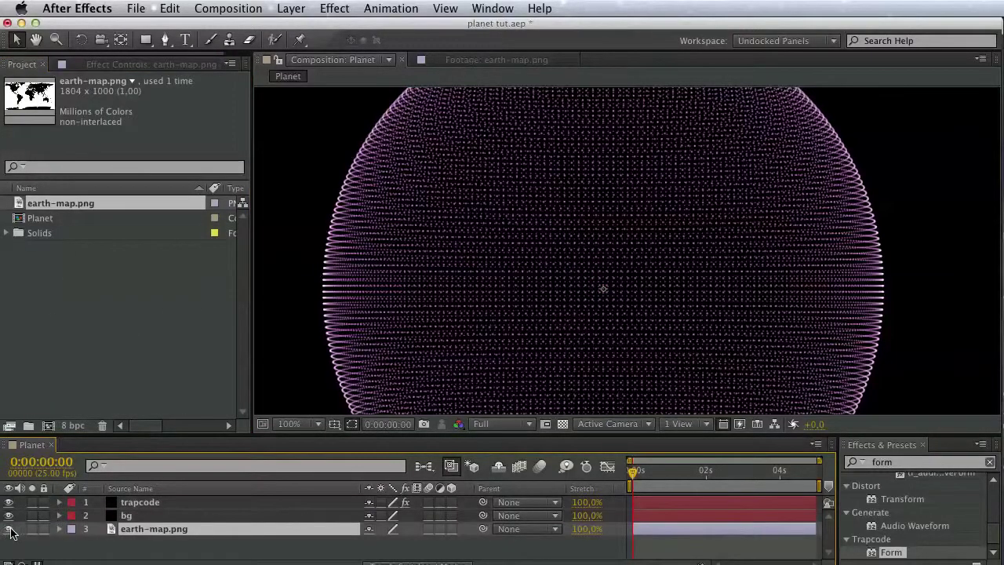
Assign the earth-map.png layer as the Size layer map of the trapcode layer's Form effect.
left_click(144, 505)
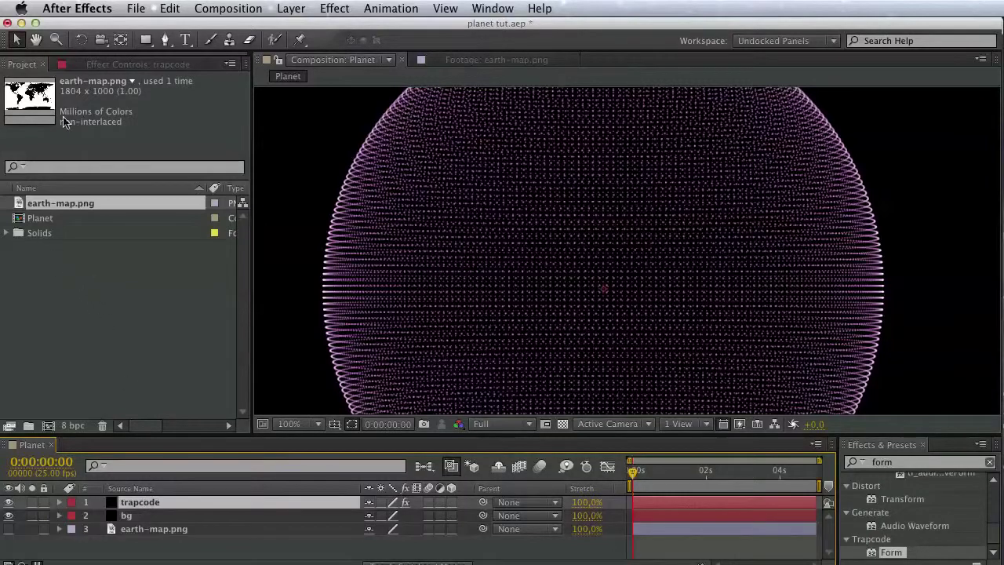
left_click(87, 63)
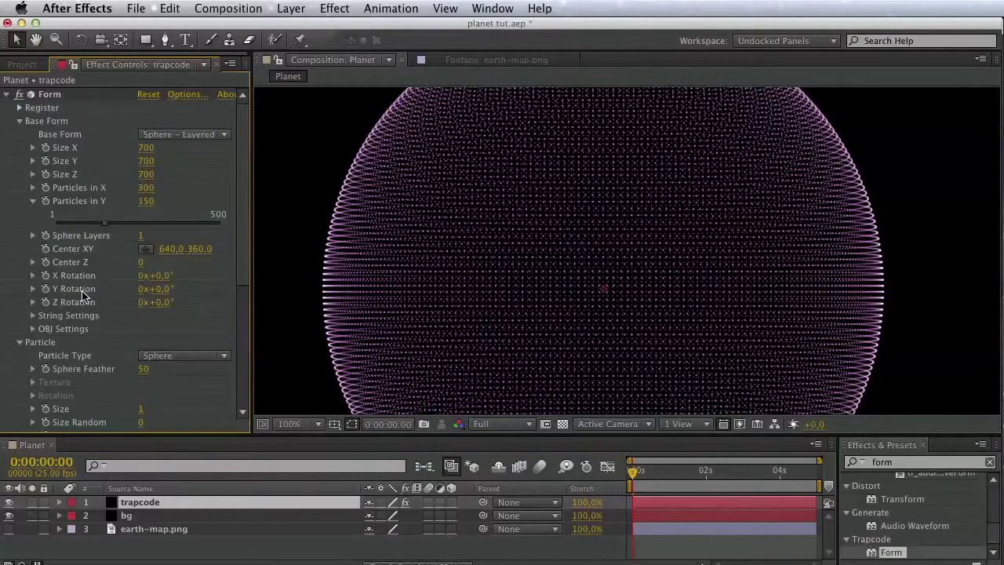
scroll(70, 276, "down", 8)
key("h")
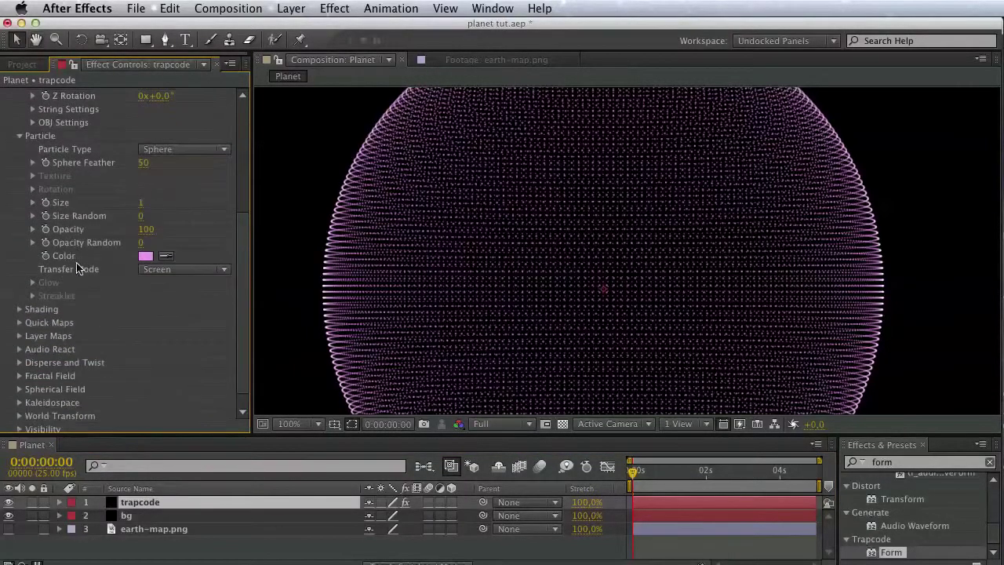
key("v")
left_click(21, 320)
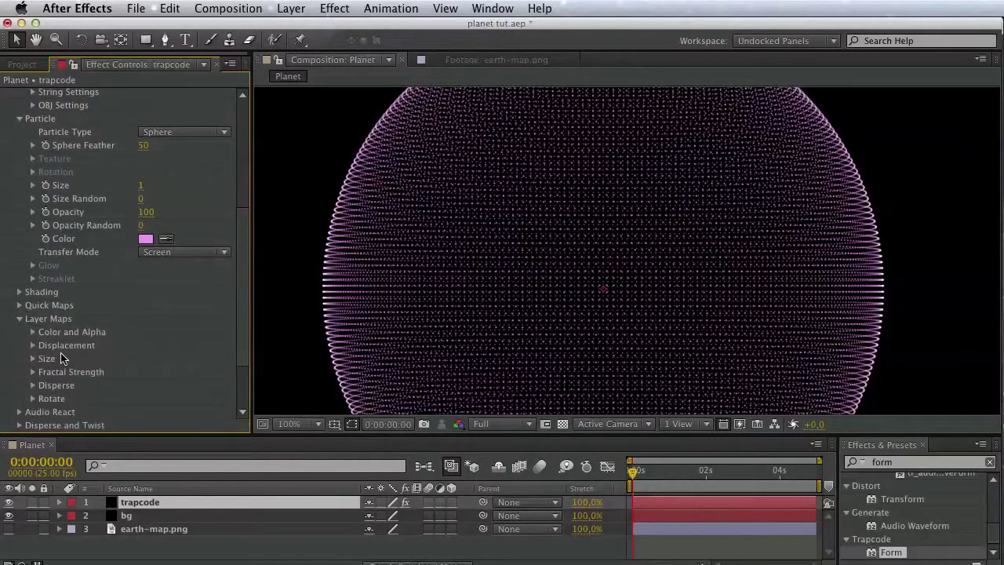
left_click(33, 360)
left_click(165, 372)
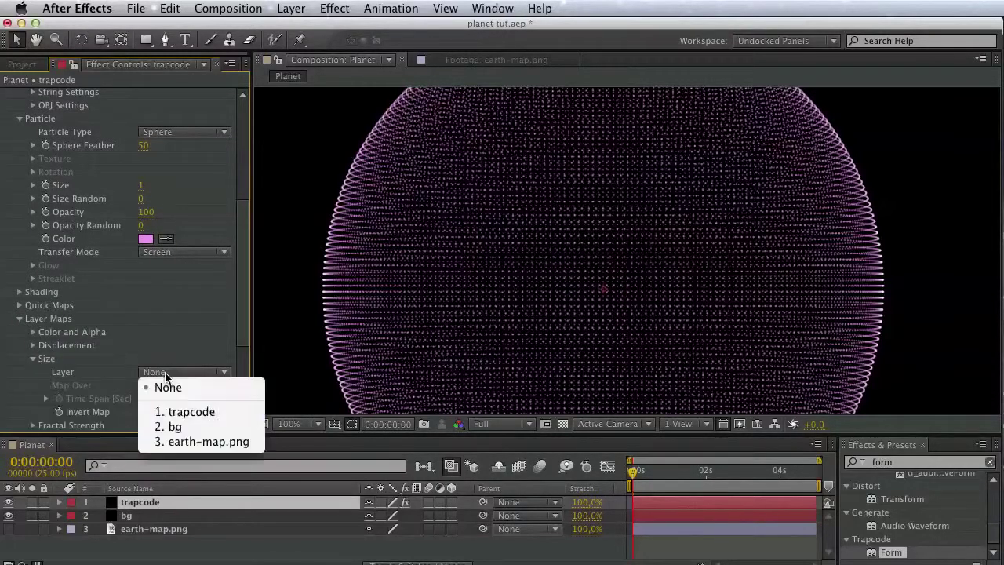
left_click(180, 440)
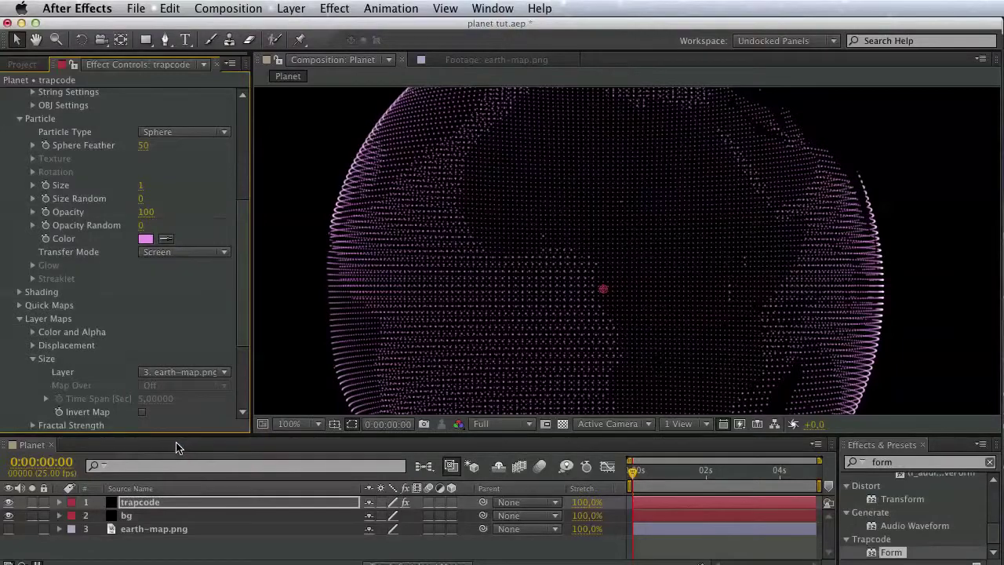
Invert the Size layer map so the continents are drawn by the larger particles.
left_click(142, 412)
key("space")
left_click_drag(473, 269, 401, 283)
key("v")
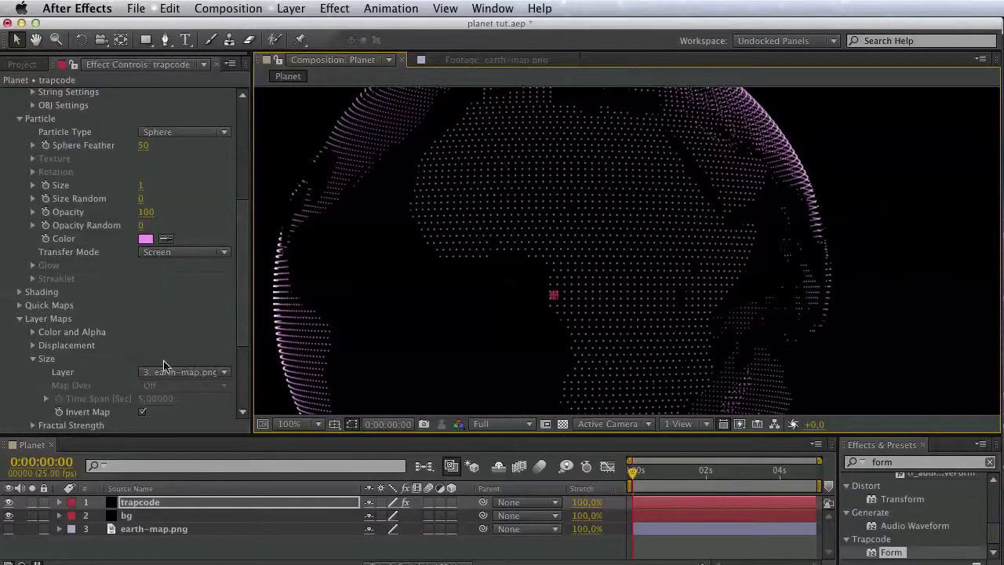
Create a two-node camera with a 50 mm focal length and depth of field enabled.
left_click(145, 557)
right_click(145, 557)
mouse_move(176, 562)
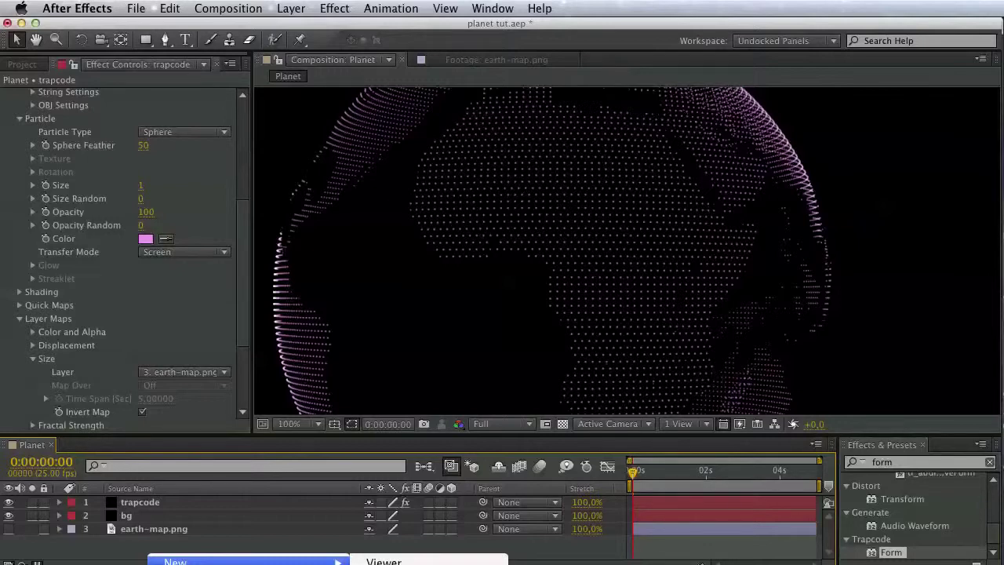
left_click(385, 564)
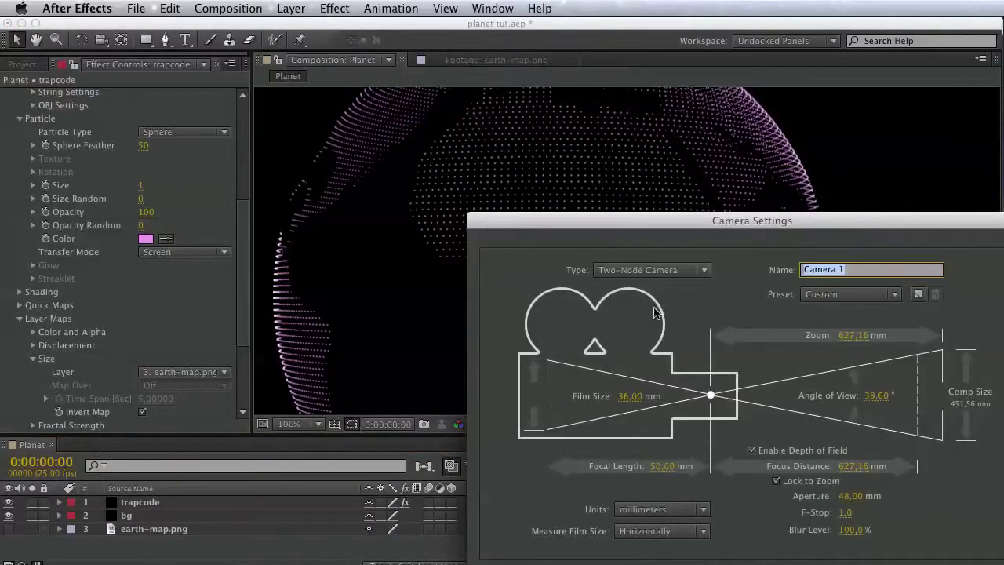
left_click_drag(644, 218, 391, 111)
left_click(558, 343)
left_click(557, 344)
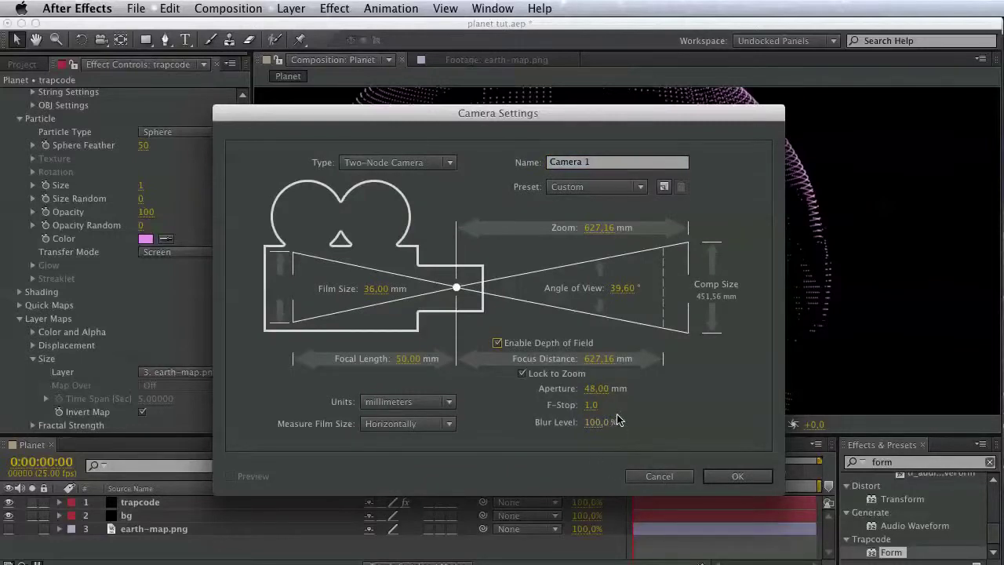
left_click(719, 478)
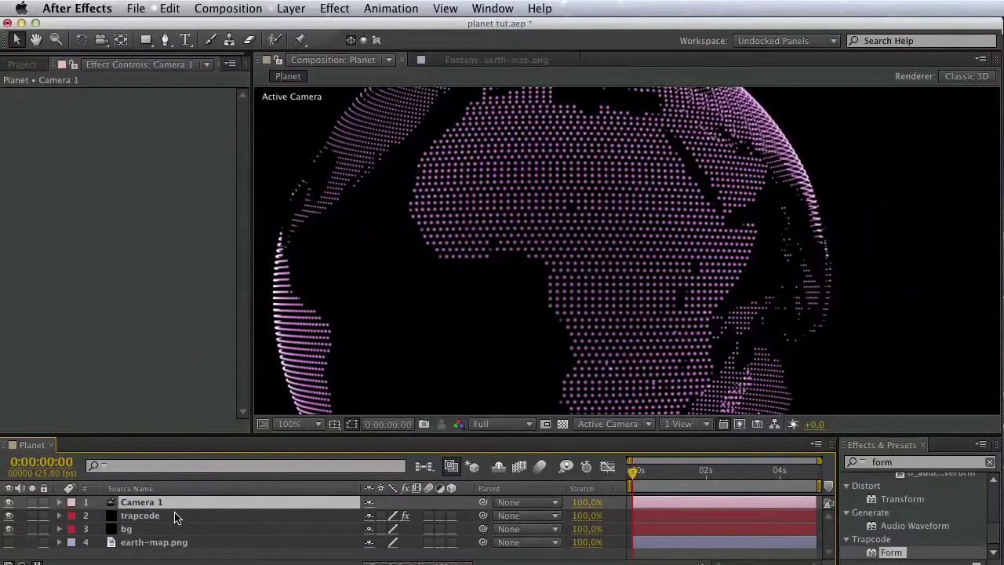
Increase the Aperture of the camera to about 282.1 pixels in its Camera Options.
left_click(58, 502)
left_click_drag(395, 273, 507, 271)
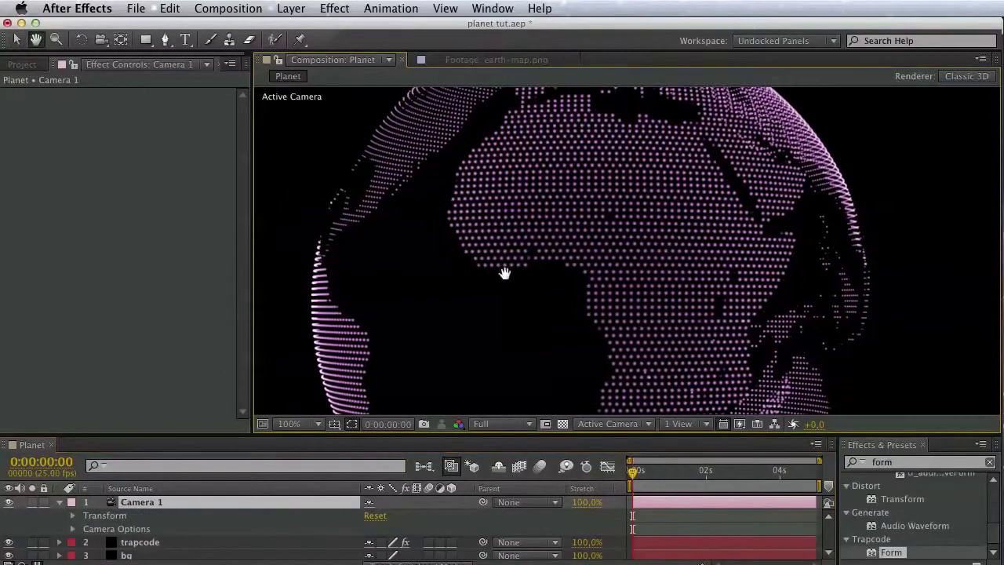
left_click(72, 529)
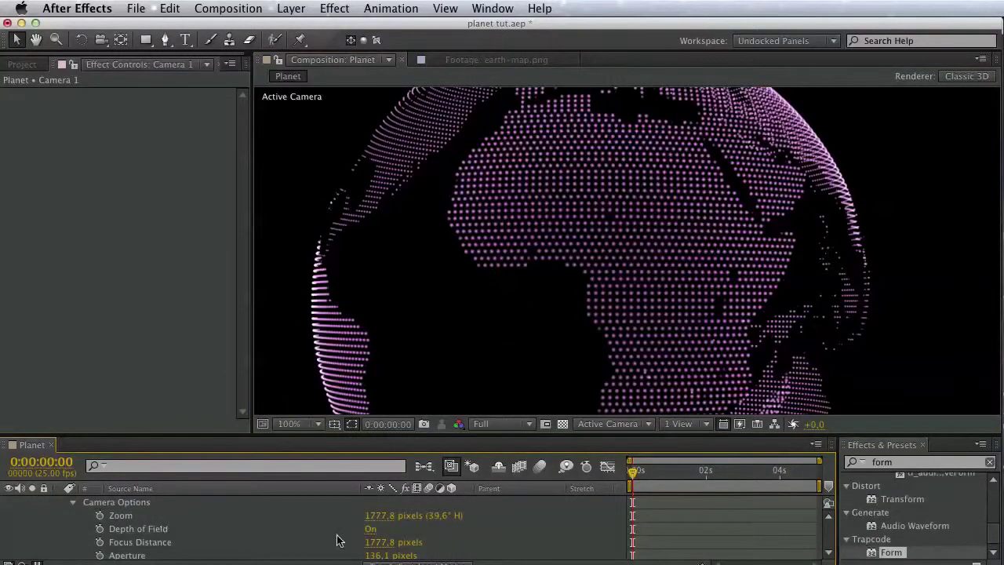
scroll(383, 543, "down", 3)
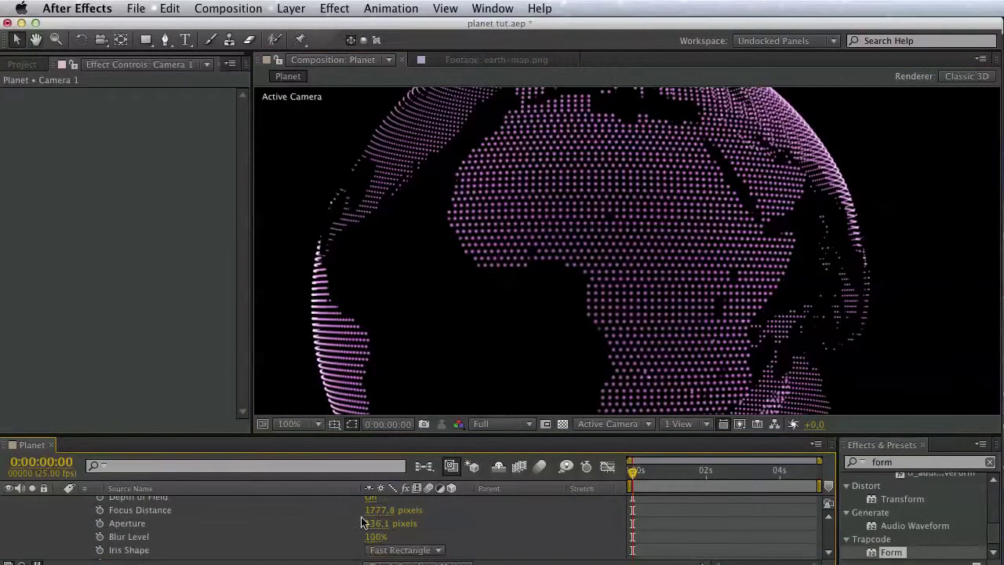
left_click_drag(373, 531, 496, 531)
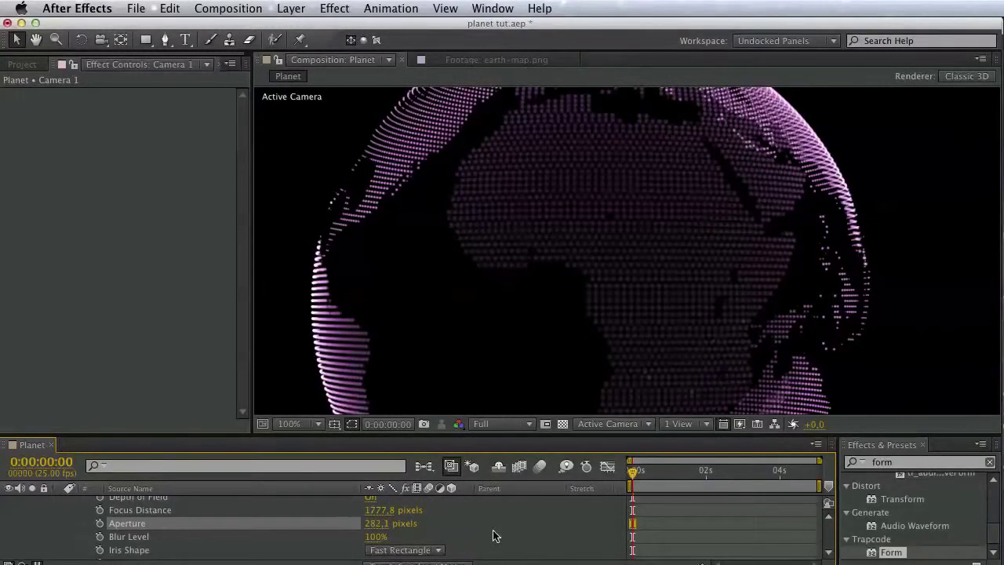
Set the camera's Blur Level to about 166% and its Focus Distance to about 1424.8 pixels.
left_click_drag(377, 537, 427, 538)
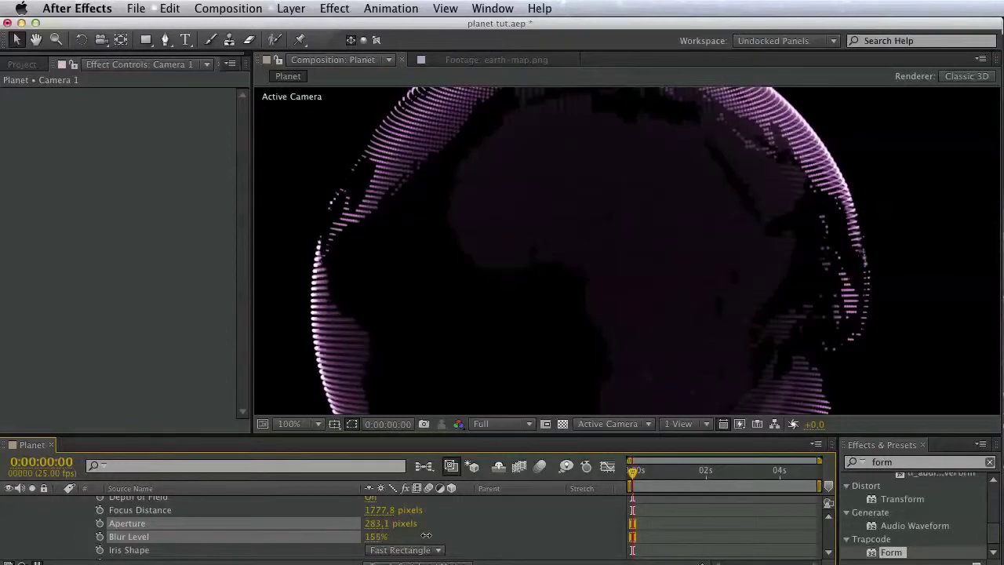
left_click_drag(385, 512, 155, 497)
left_click_drag(153, 498, 98, 500)
left_click(125, 512)
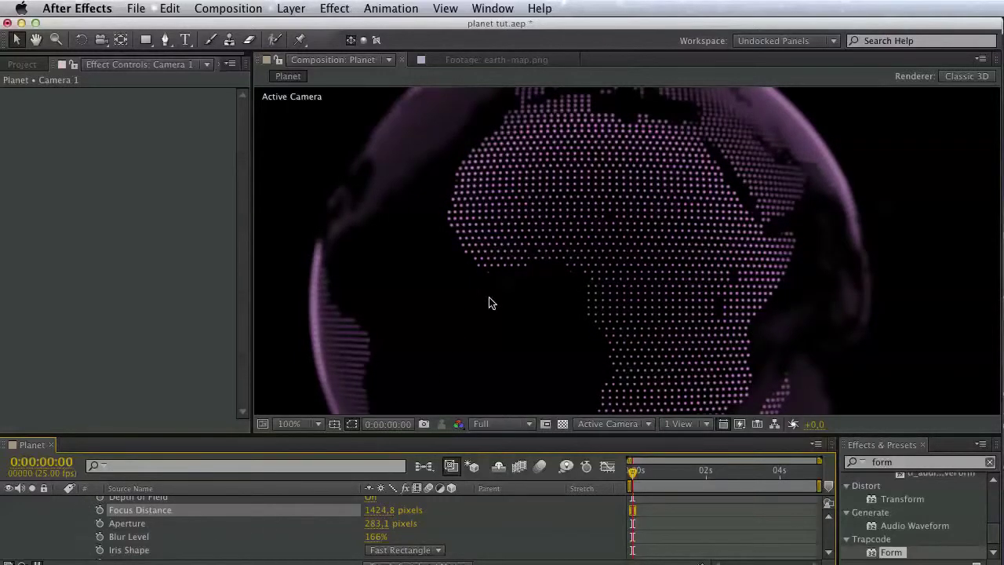
Adjust the camera's Aperture to about 280.1 pixels and its Focus Distance to about 1497 pixels, and collapse the camera's properties.
key("space")
mouse_move(492, 303)
left_mouse_down()
mouse_move(534, 426)
mouse_move(491, 231)
mouse_move(487, 306)
mouse_move(497, 322)
left_mouse_up()
left_click_drag(380, 523, 422, 510)
key("space")
left_click_drag(569, 234, 579, 330)
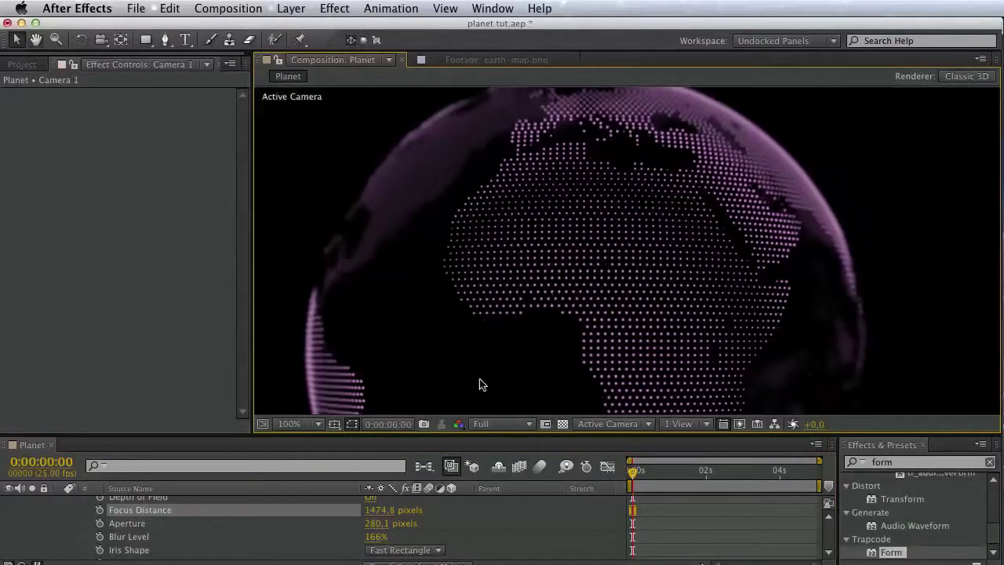
left_click_drag(378, 510, 395, 510)
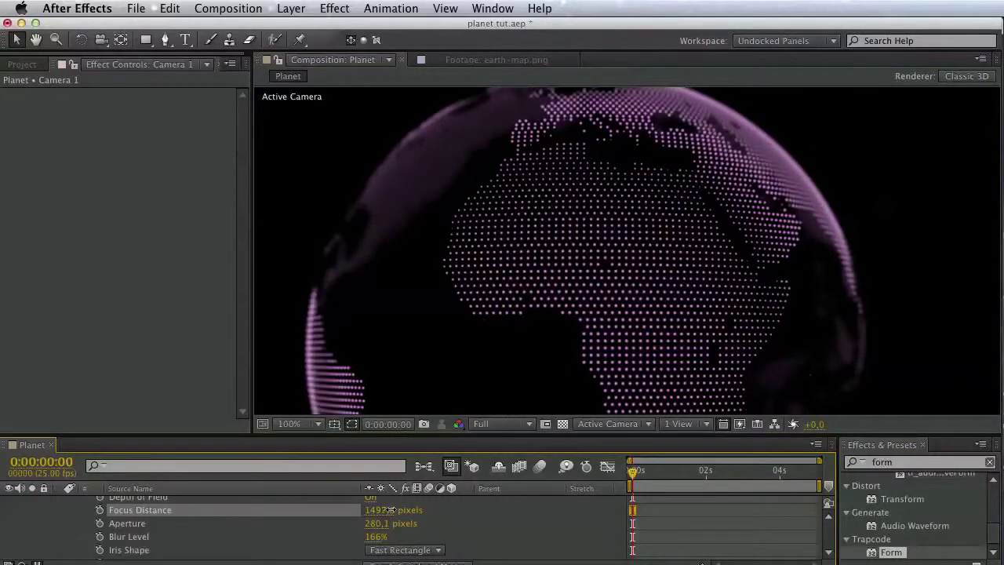
scroll(213, 505, "up", 4)
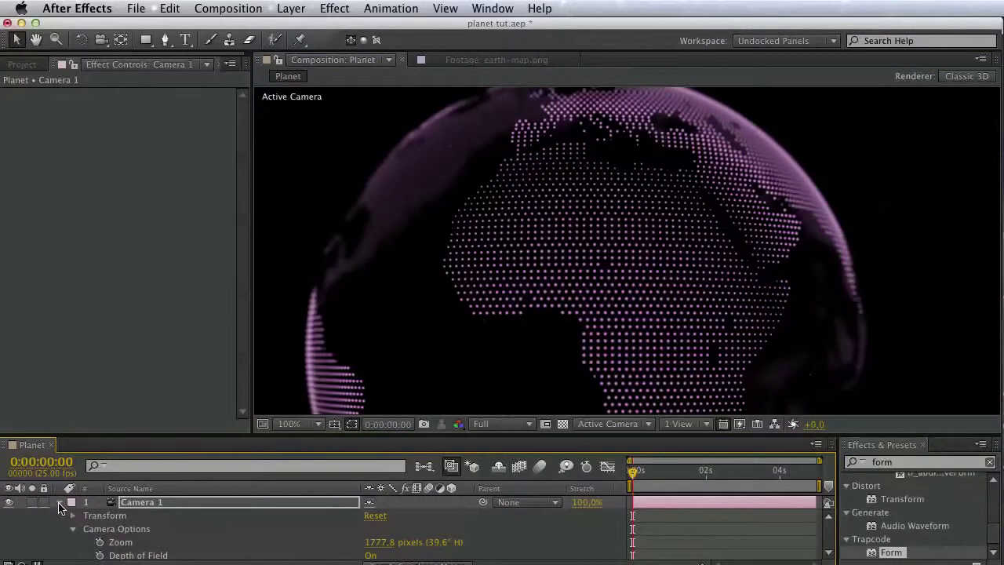
left_click(60, 502)
Create a new composition from the earth-map.png footage and rename its layer to "earth".
left_click(150, 518)
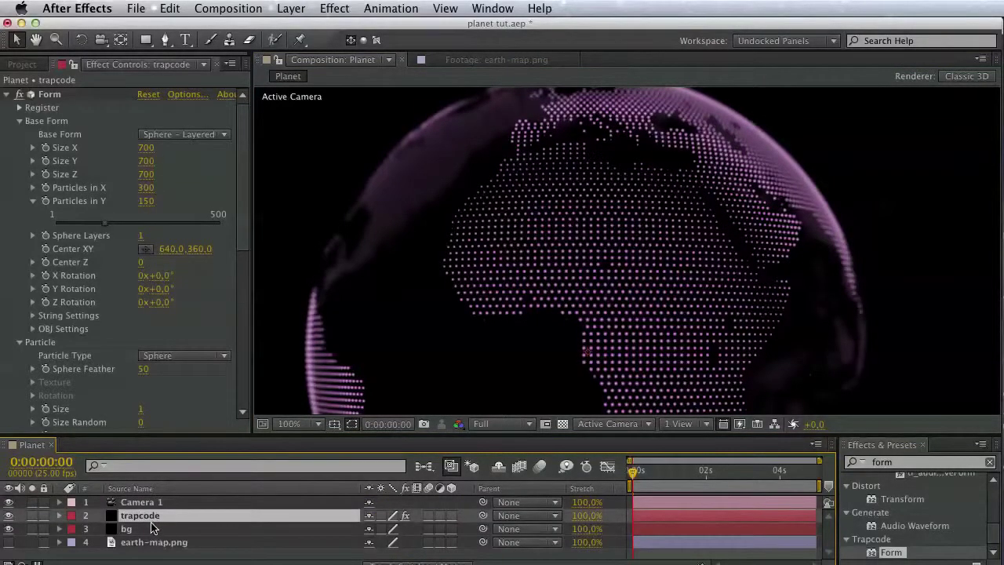
left_click_drag(517, 328, 475, 293)
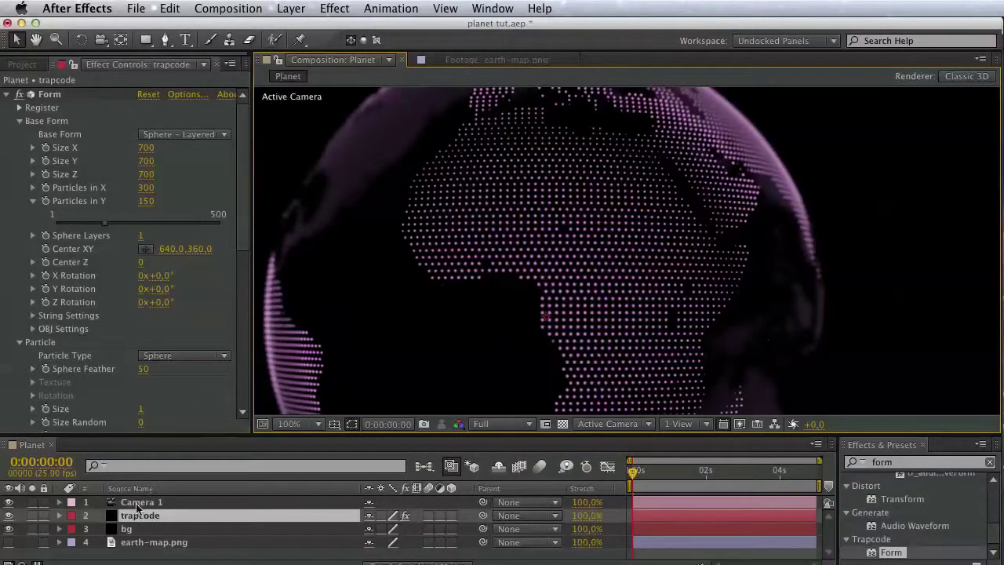
left_click(22, 64)
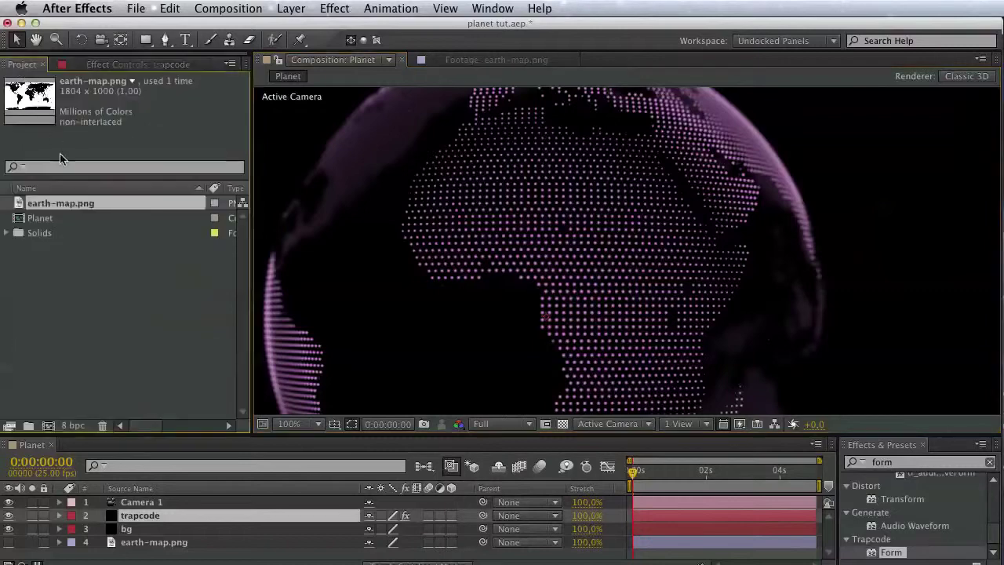
left_click(47, 430)
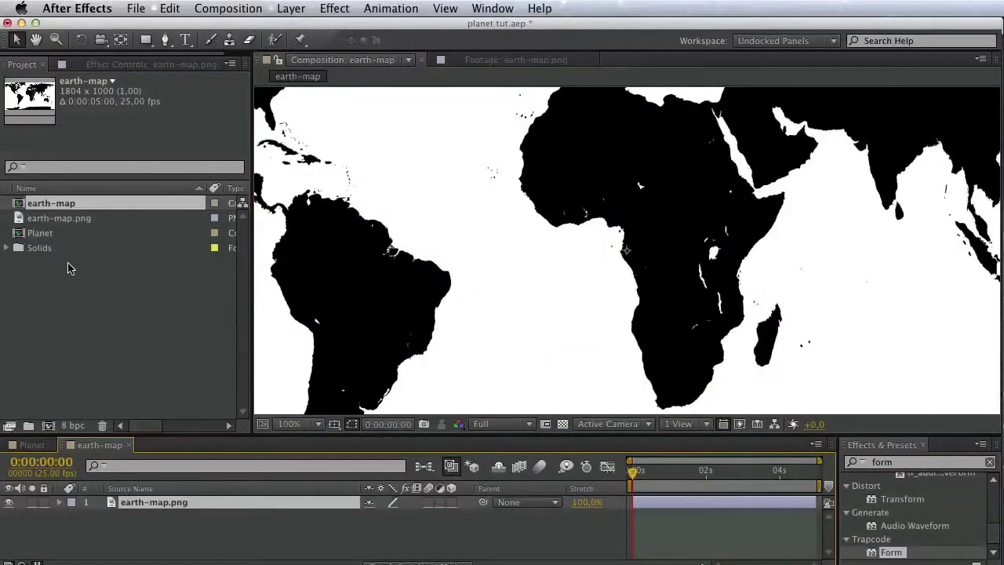
key("Return")
type("co")
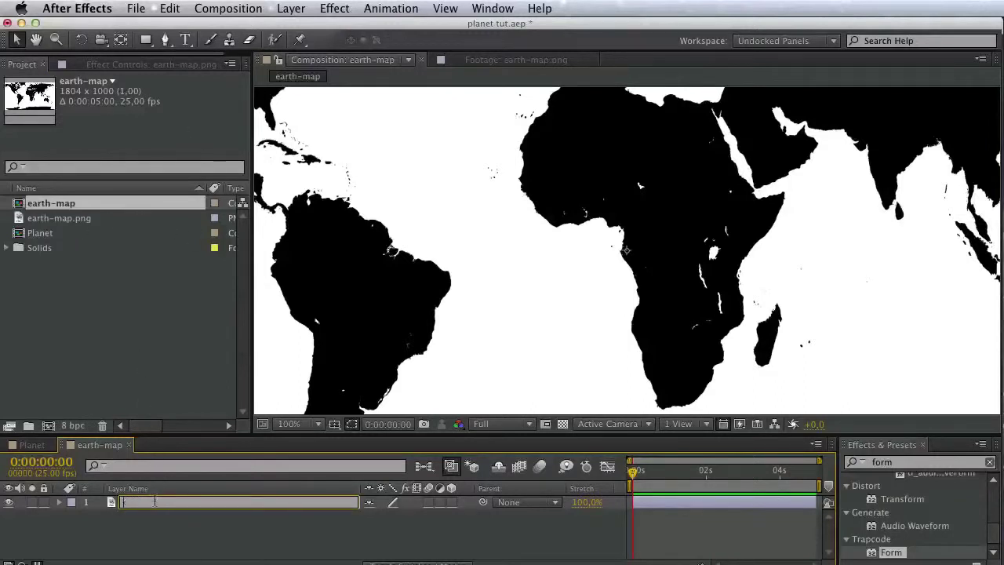
Rename the earth-map composition in the project as "color map".
left_click(68, 198)
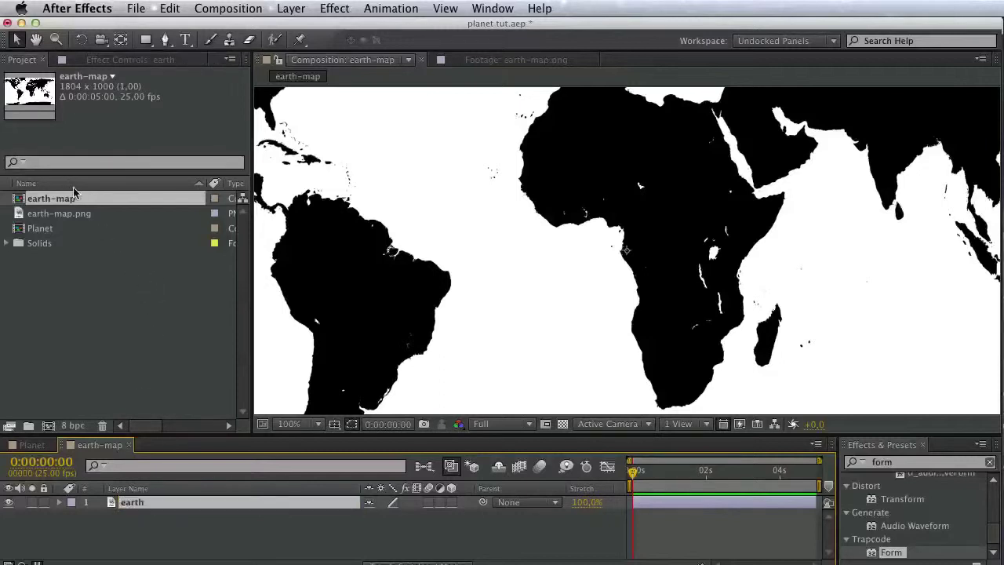
key("Return")
type("colo")
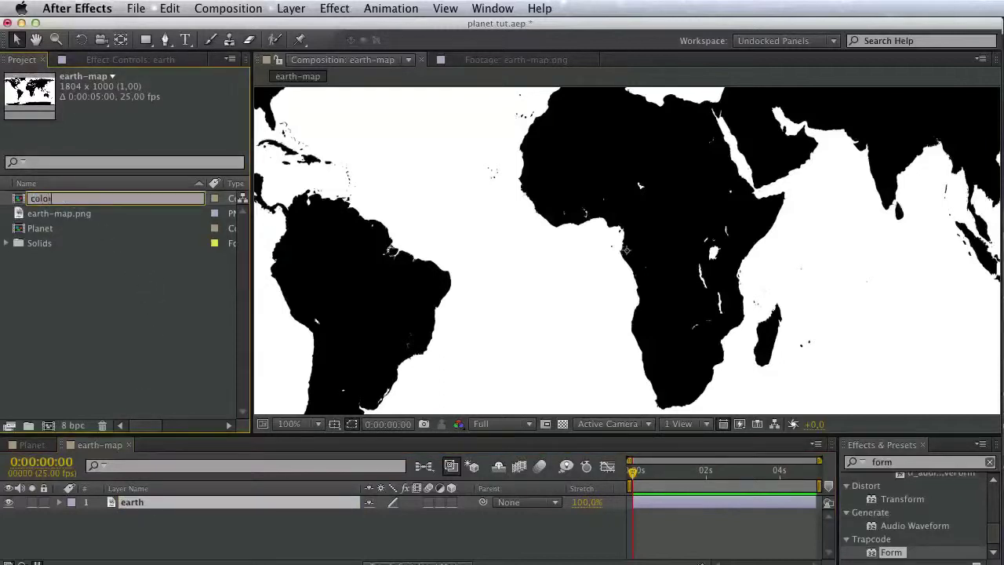
type("r map")
key("Return")
Group the color map composition and earth-map.png in a new project folder named "maps" and expand it.
left_click(41, 211, "shift")
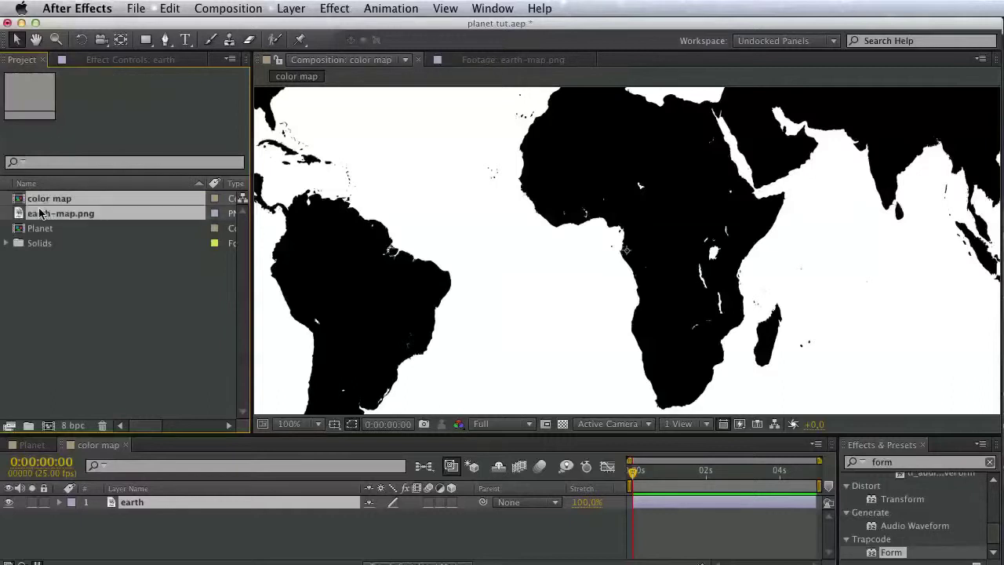
left_click_drag(93, 218, 29, 424)
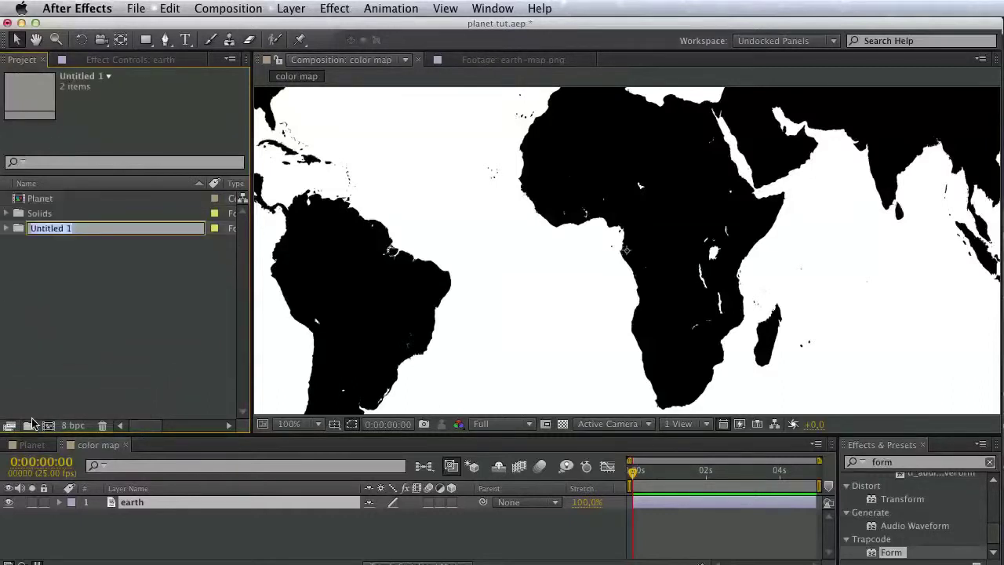
type("maps")
key("Return")
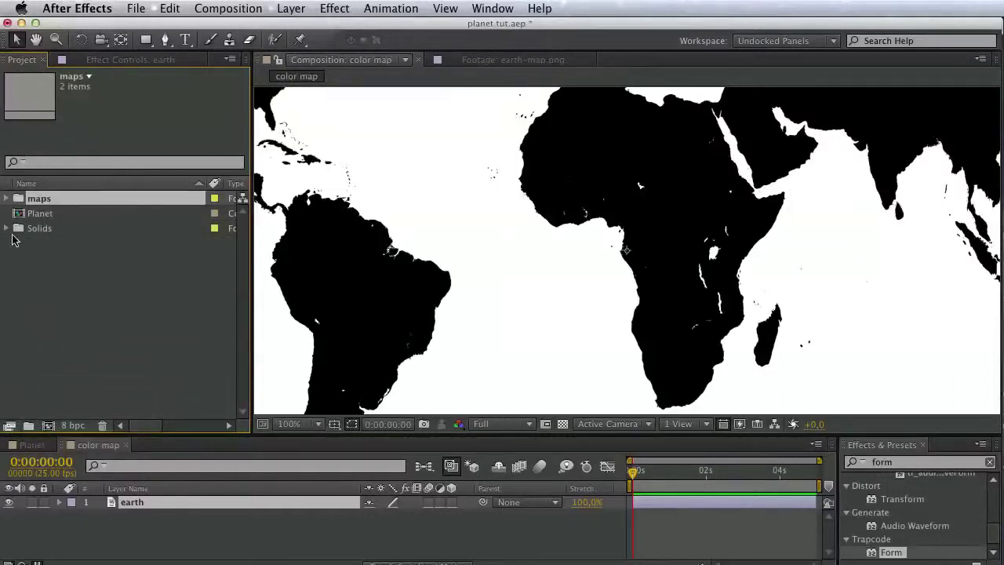
left_click(8, 199)
left_click(47, 213)
Filter the available effects by "turbu" for use in the color map composition.
left_click(151, 502)
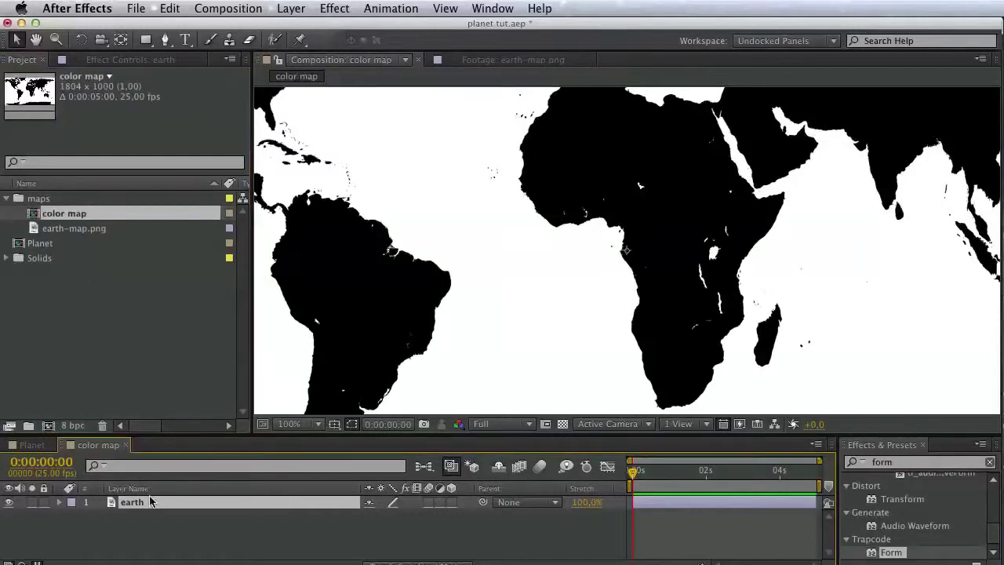
left_click_drag(523, 301, 478, 348)
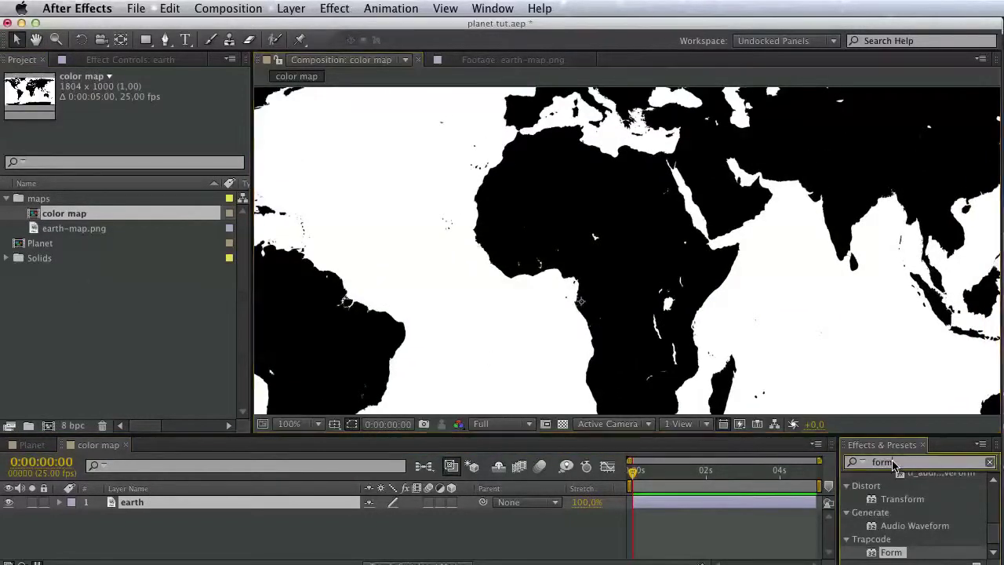
left_click(895, 463)
type("turb")
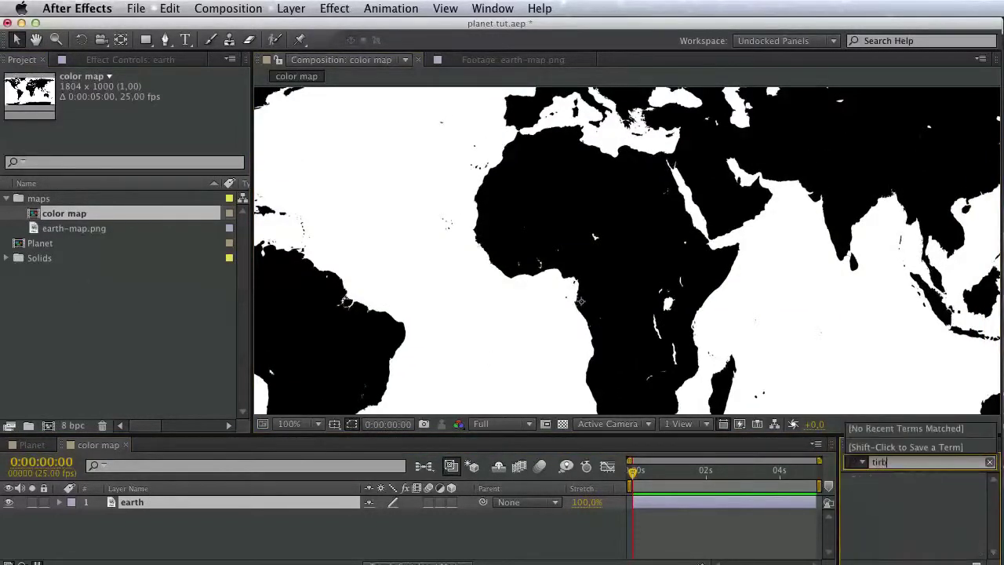
key("BackSpace")
key("BackSpace")
key("BackSpace")
key("BackSpace")
key("BackSpace")
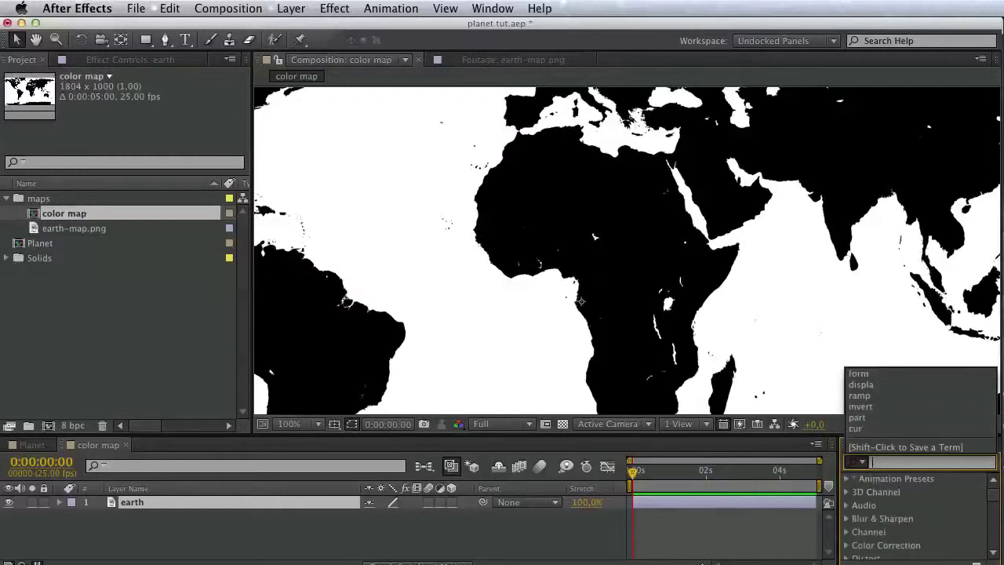
type("turbu")
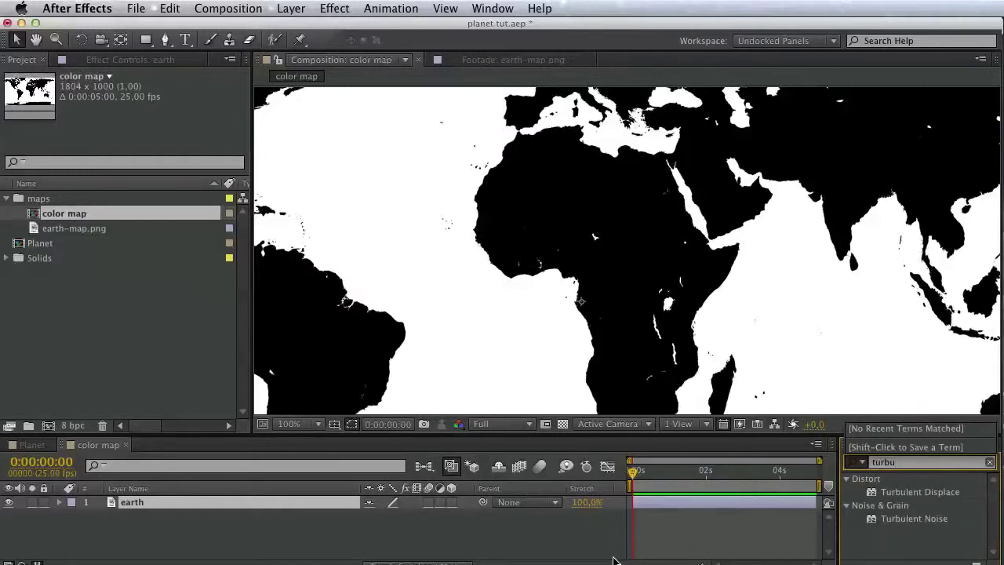
Add a black solid above the earth layer in color map and apply the Turbulent Noise effect to it.
right_click(571, 543)
mouse_move(753, 555)
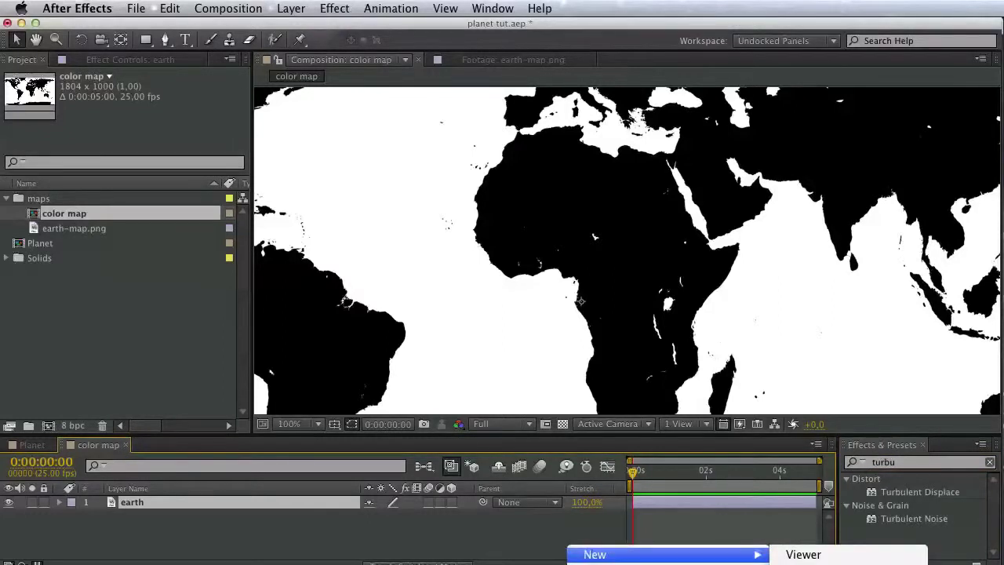
left_click(801, 564)
left_click(736, 490)
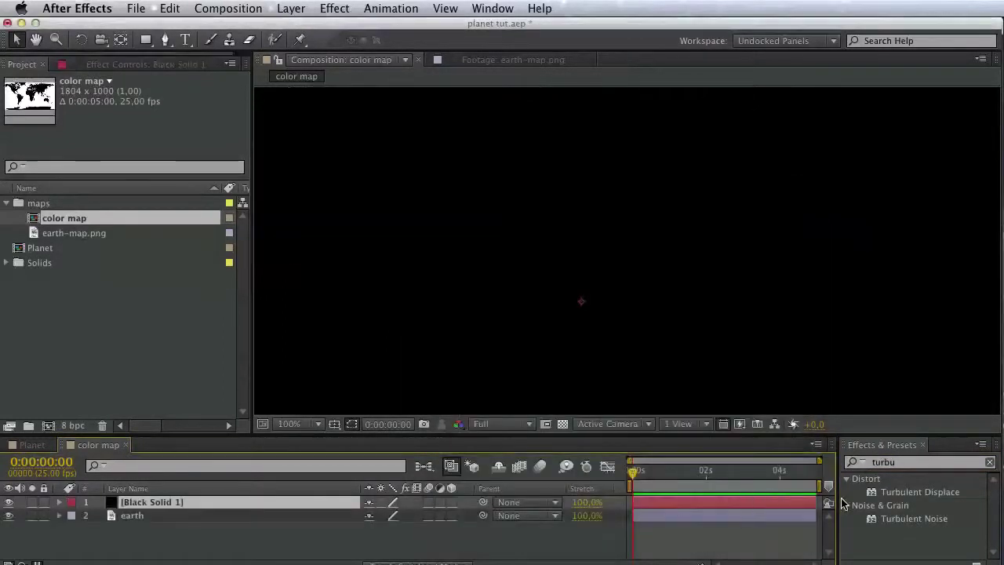
left_click_drag(885, 518, 307, 497)
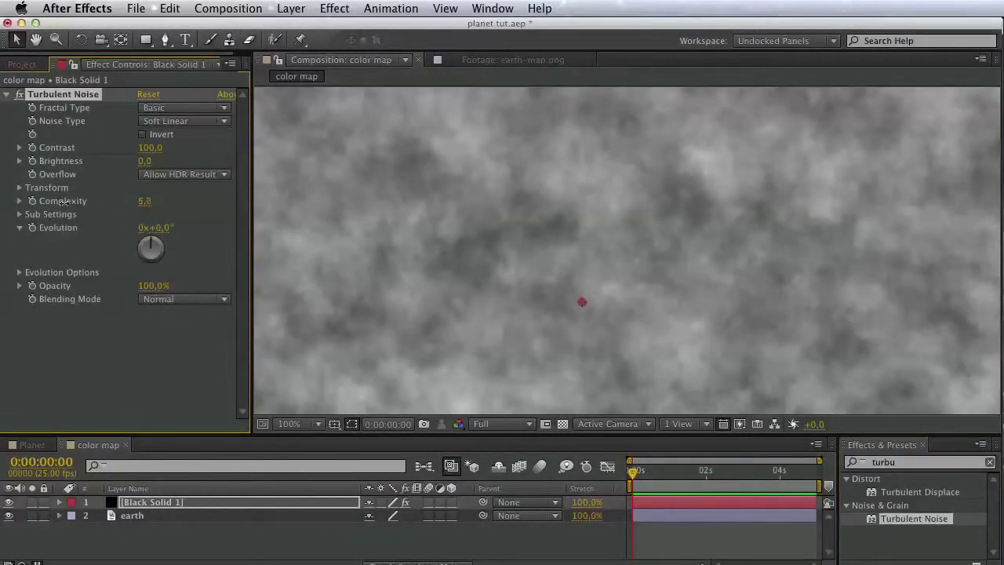
Set the Turbulent Noise Complexity to about 1.6 and its Contrast to 400.
left_click(19, 201)
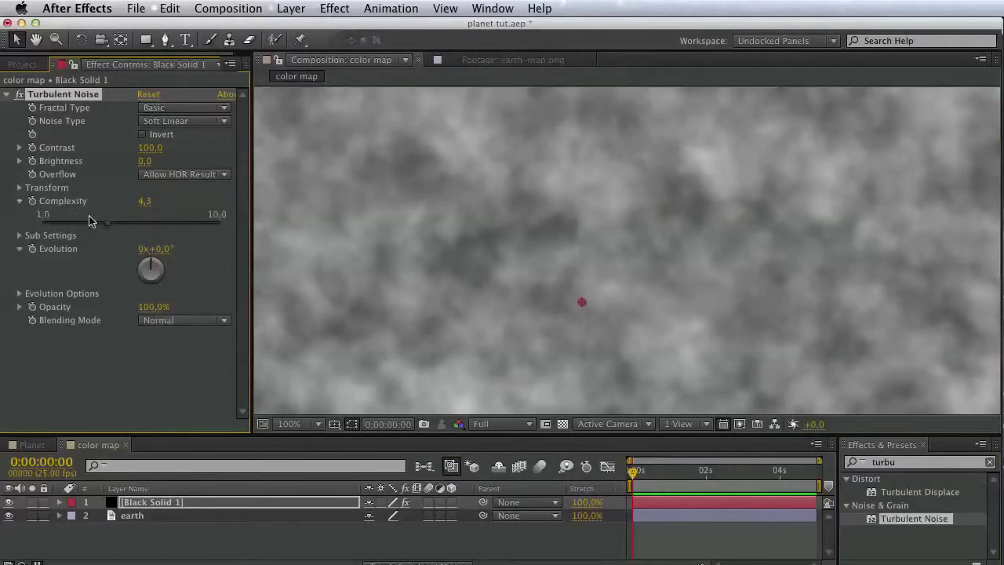
left_click_drag(108, 223, 49, 228)
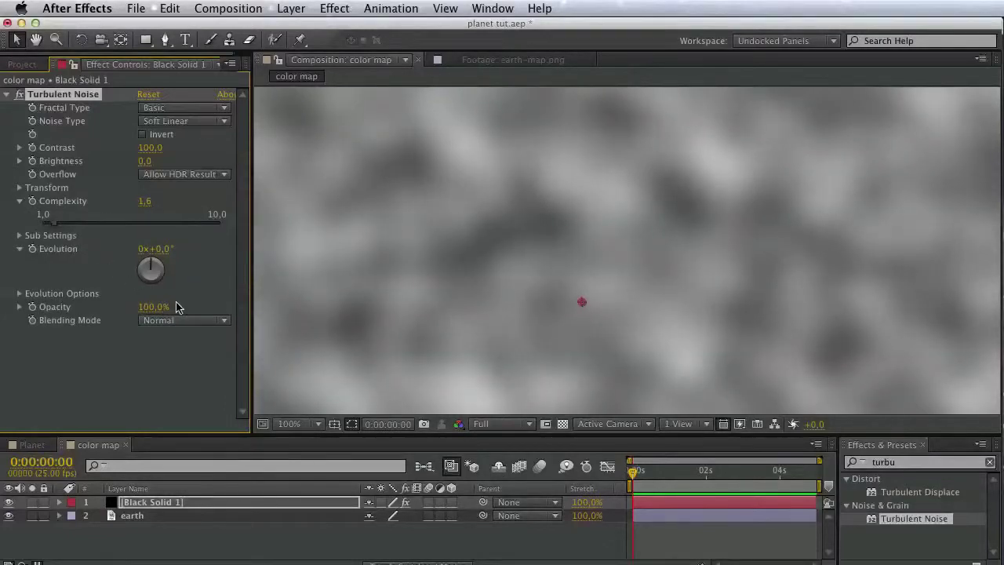
left_click(20, 148)
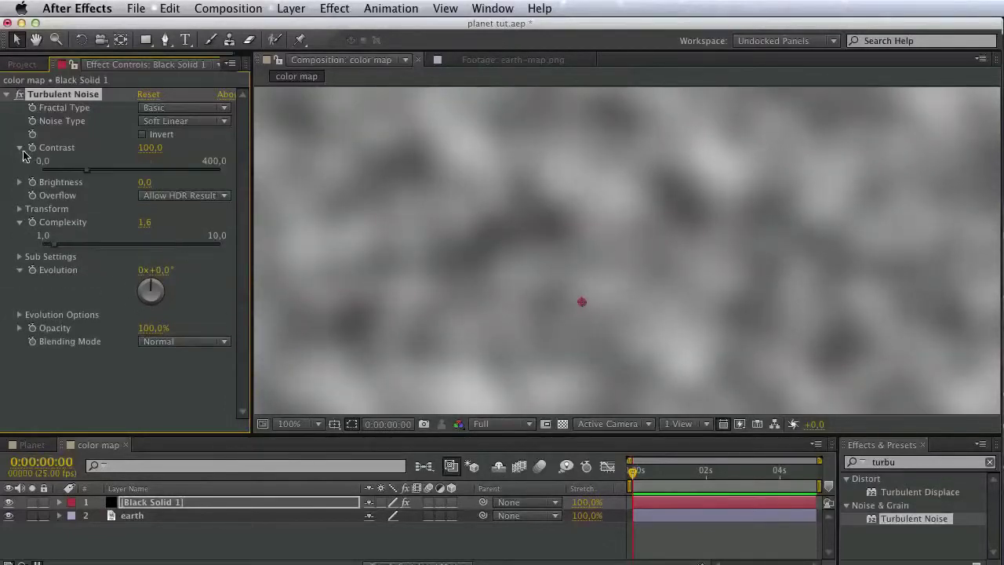
left_click_drag(87, 170, 294, 177)
key("super+z")
left_click(209, 165)
left_click(216, 169)
Try the Turbulent Smooth fractal type for the Turbulent Noise effect and switch it back to Basic.
left_click(201, 110)
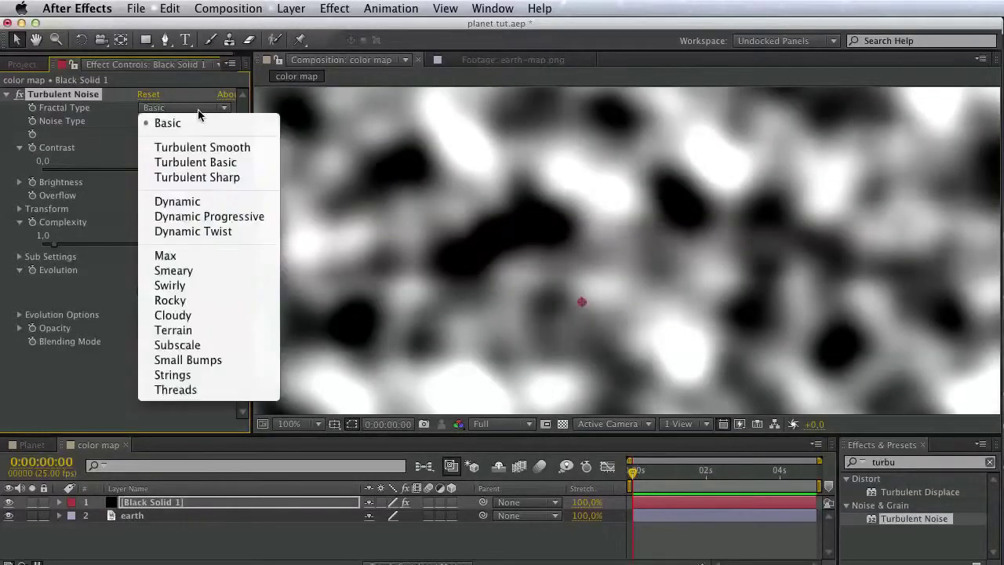
left_click(201, 149)
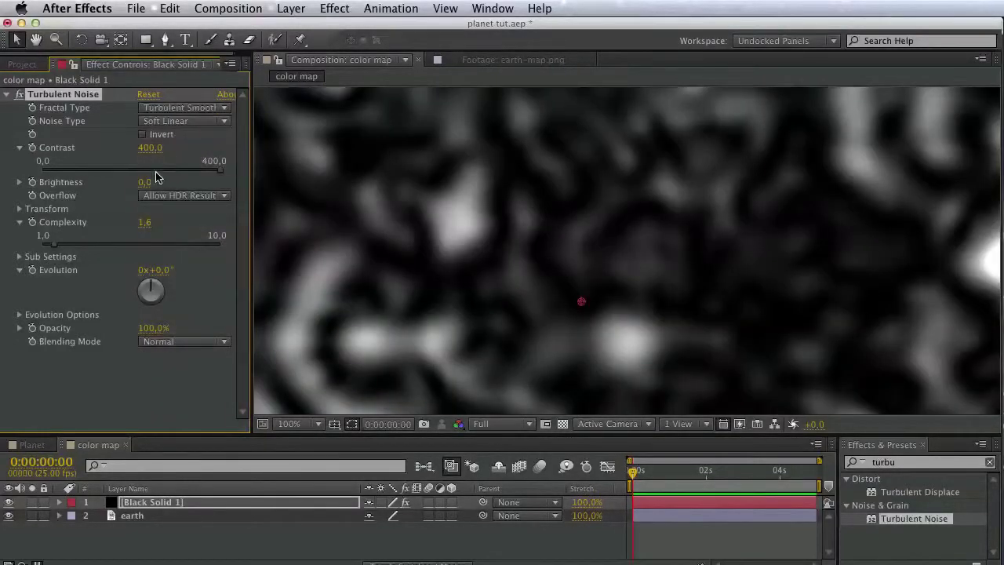
left_click(172, 113)
left_click(161, 125)
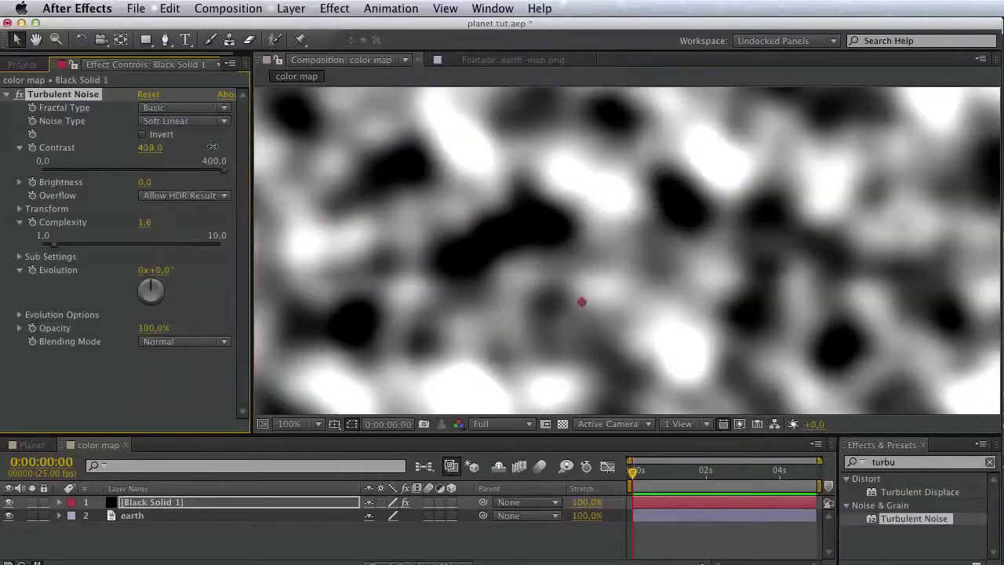
Raise the Turbulent Noise Contrast to about 1689 and add the Tint effect to the black solid.
left_click_drag(213, 147, 1000, 153)
left_click_drag(728, 195, 762, 266)
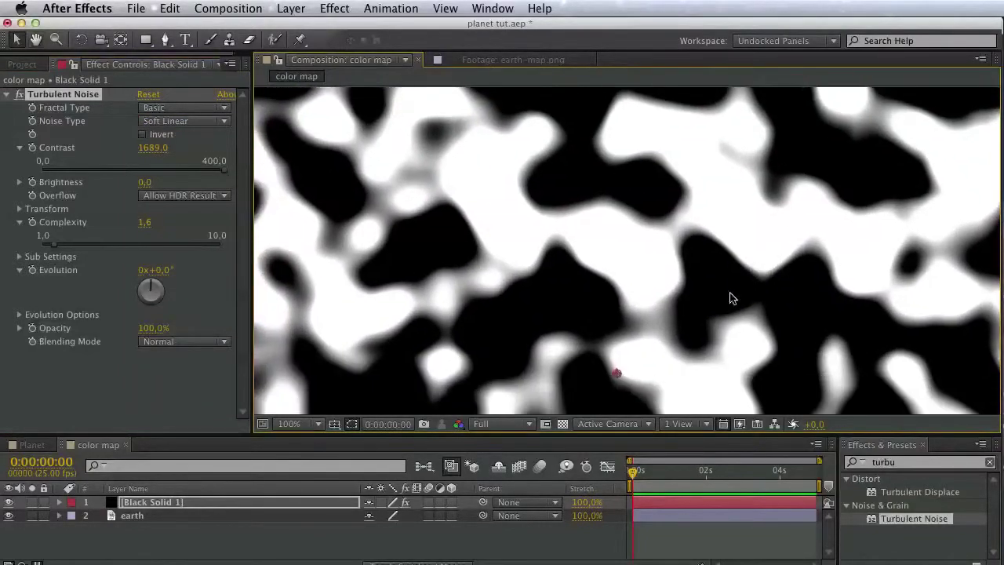
left_click(906, 462)
type("tint")
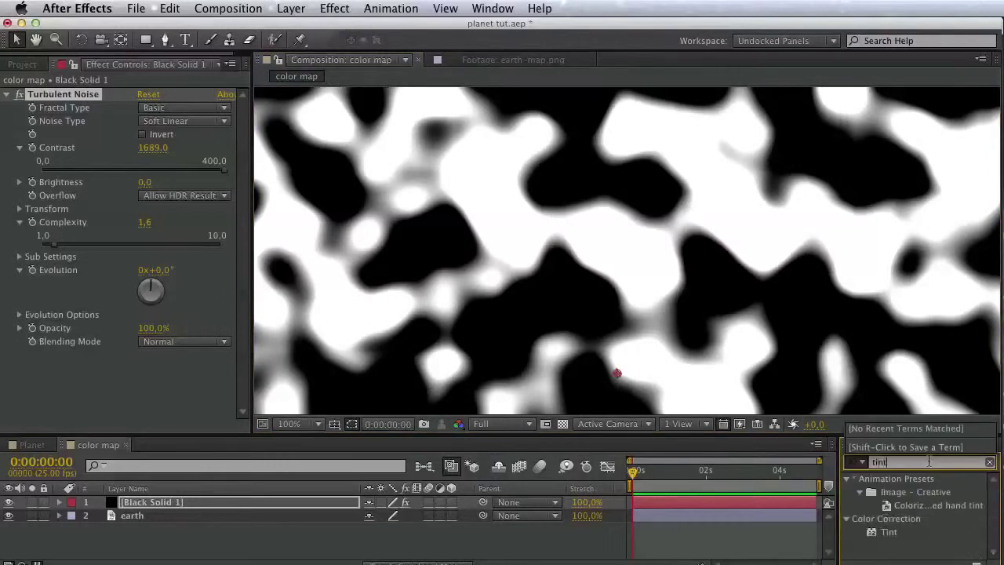
left_click_drag(892, 535, 173, 506)
Set the Tint effect's Map Black To color to the saved light pink swatch.
left_click(144, 380)
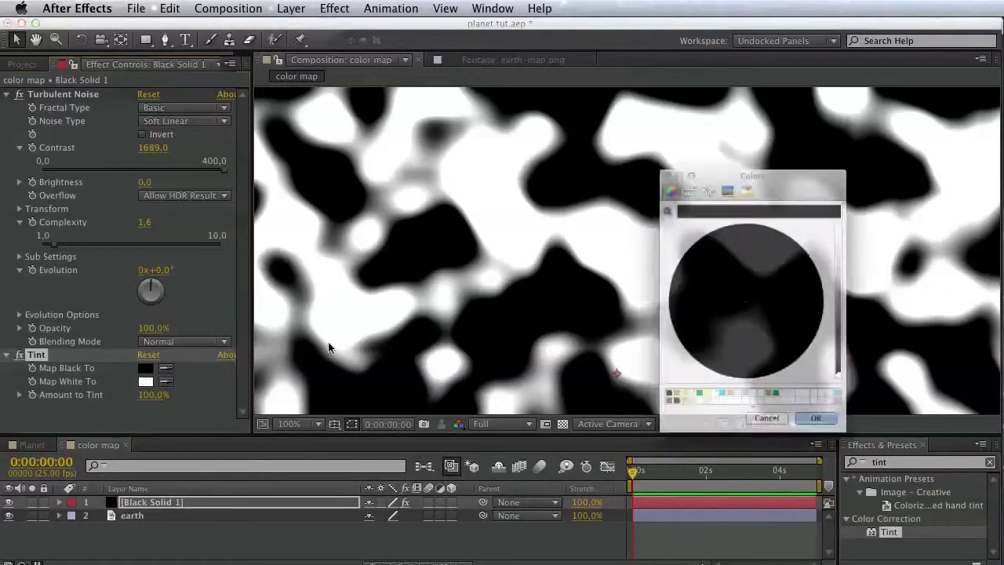
left_click(865, 434)
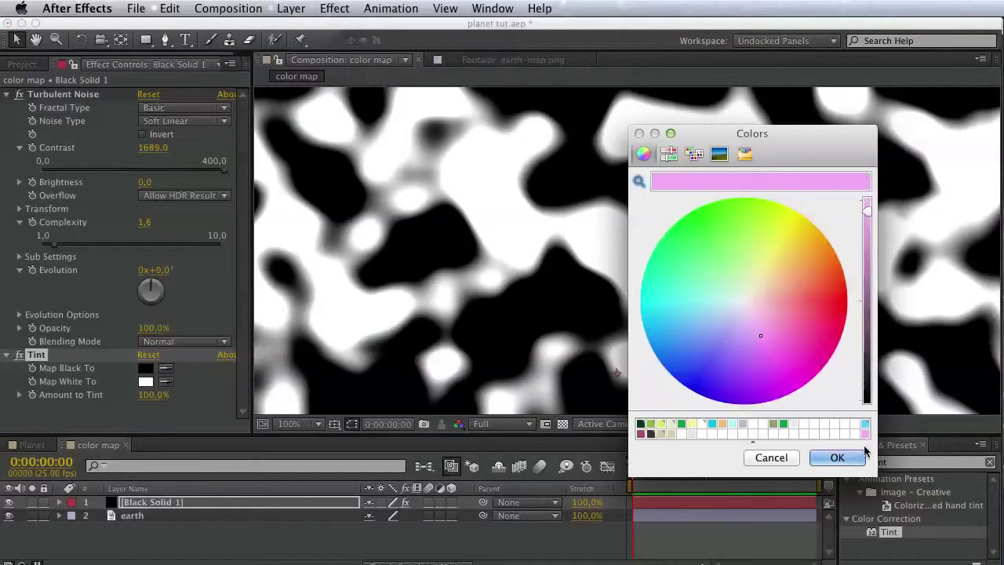
left_click(838, 457)
Set the Tint effect's Map White To color to the saved pink swatch with its saturation lowered to about 21%.
left_click(144, 382)
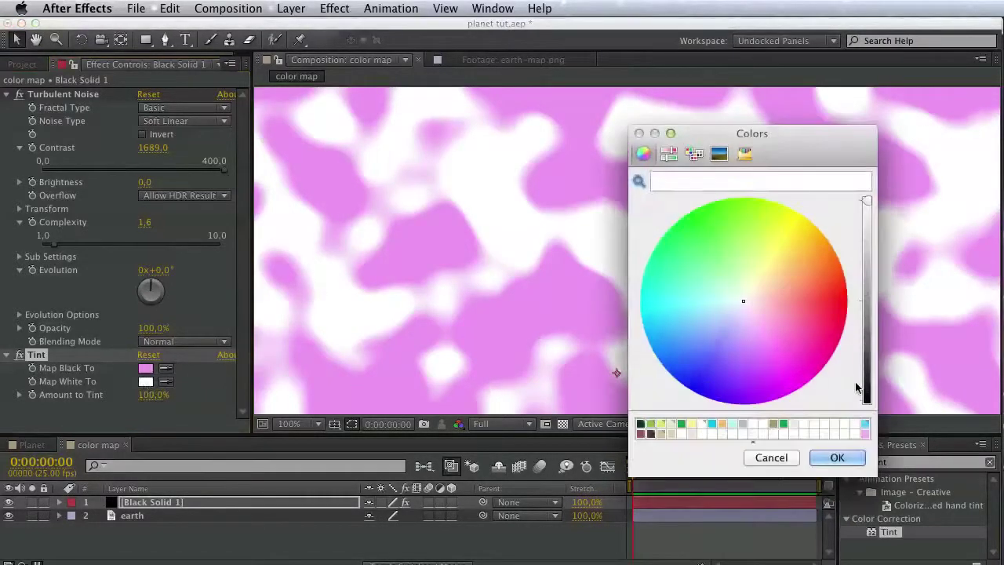
left_click(866, 434)
left_click(668, 153)
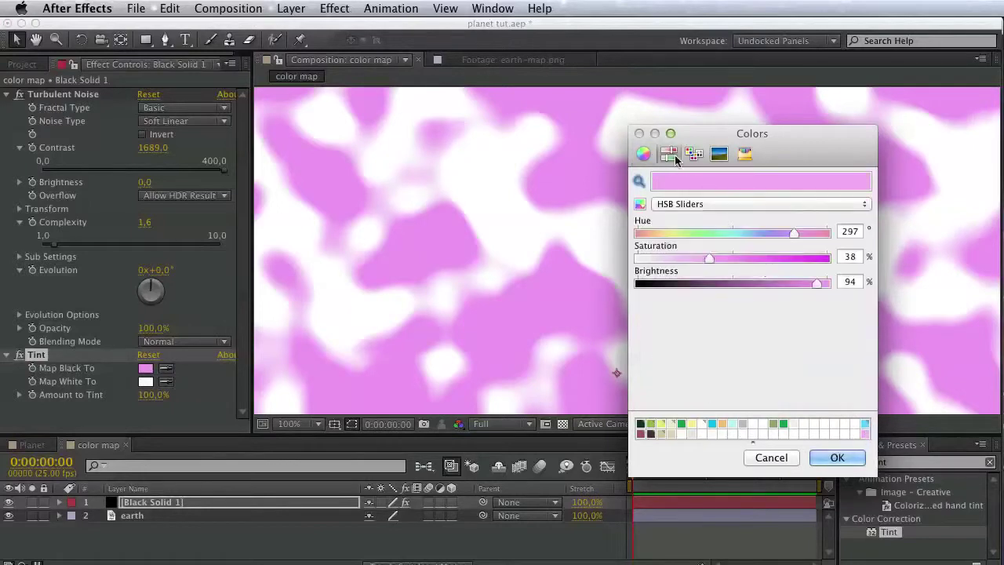
left_click_drag(716, 257, 675, 257)
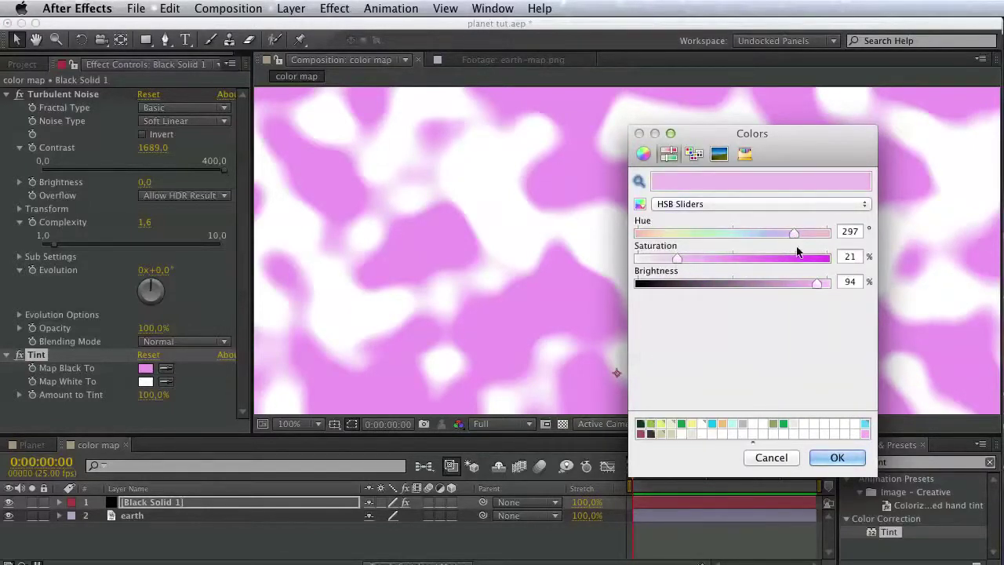
left_click_drag(677, 258, 671, 258)
left_click(837, 457)
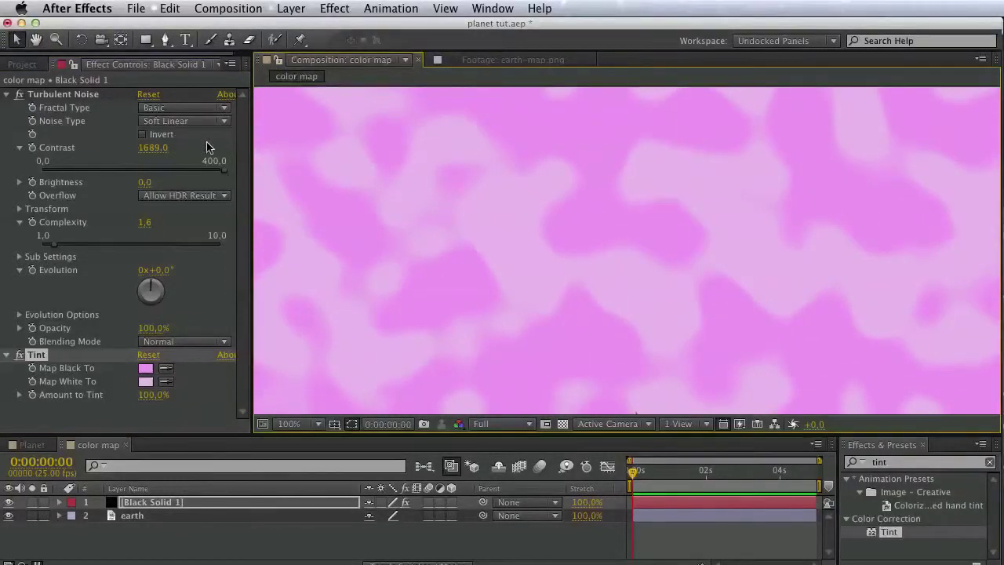
Open the Planet composition, add the color map composition below the earth-map.png layer and hide it.
left_click(43, 65)
double_click(41, 248)
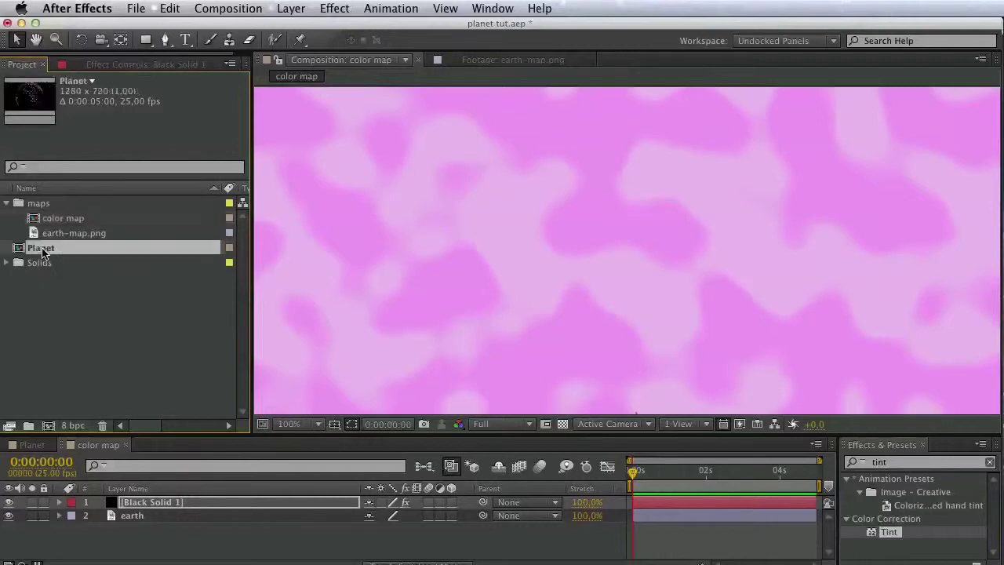
left_click_drag(59, 218, 137, 552)
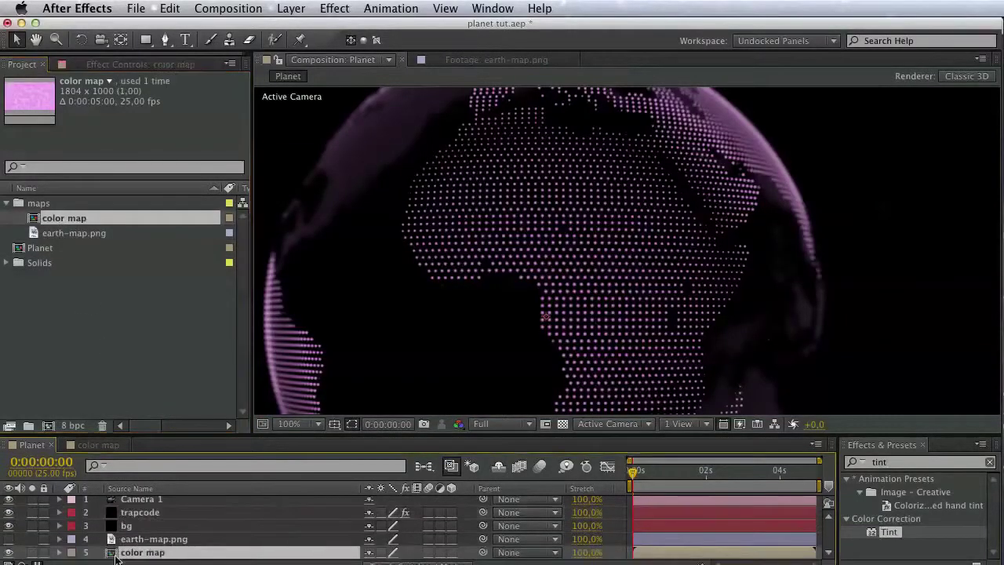
scroll(127, 525, "down", 1)
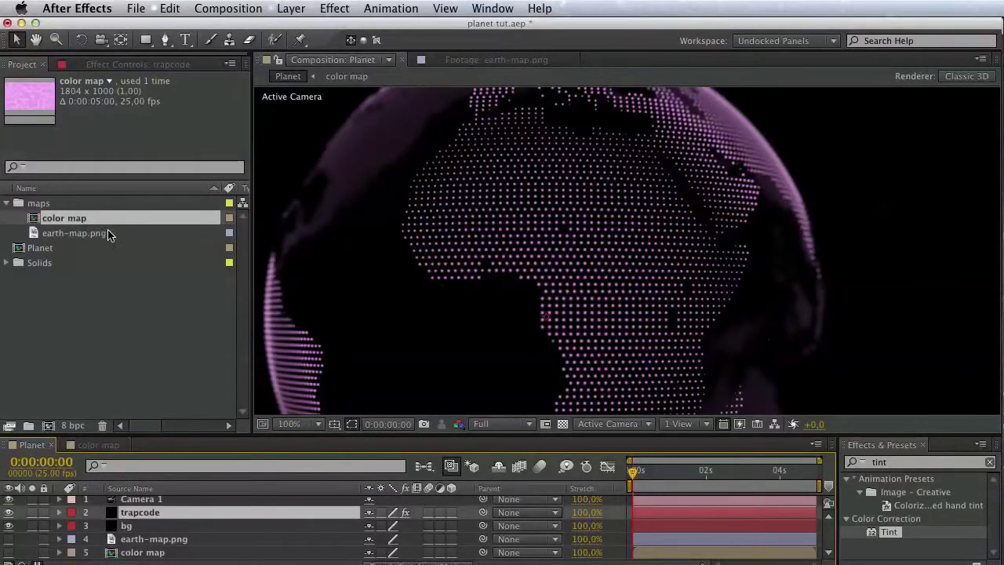
Assign the color map layer to the Color and Alpha layer map of the Form effect on the trapcode layer.
left_click(101, 64)
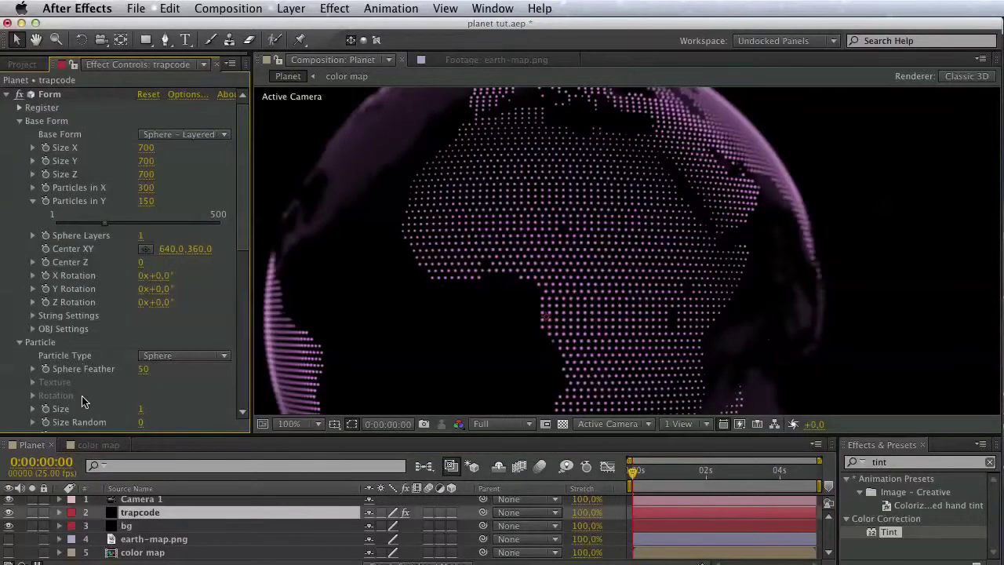
scroll(84, 402, "down", 10)
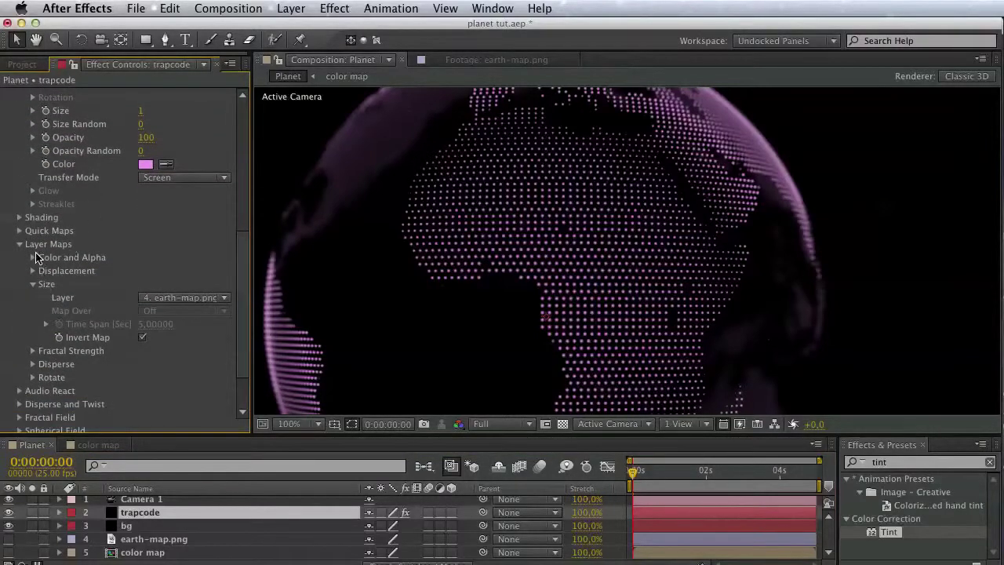
left_click(33, 258)
left_click(165, 271)
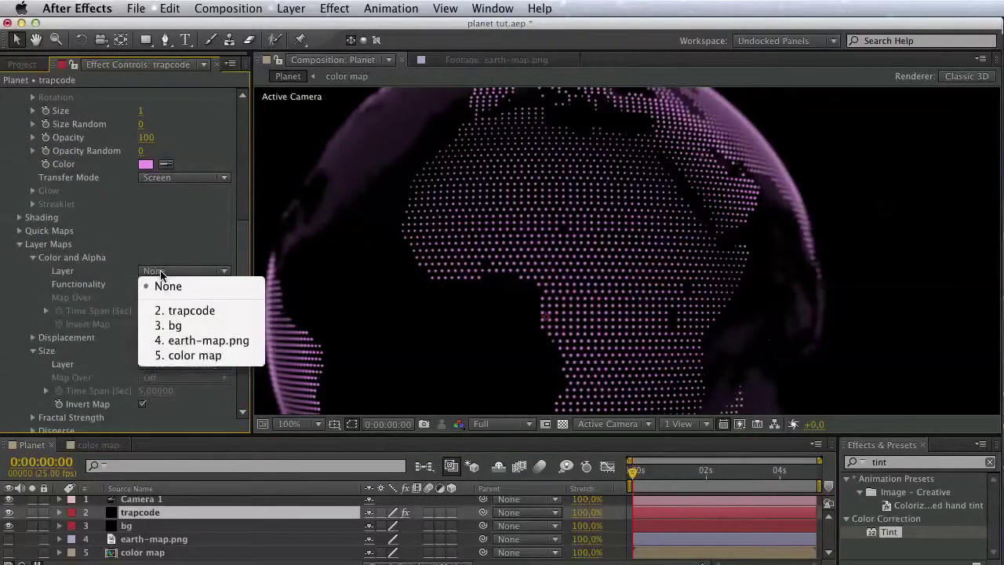
left_click(192, 359)
key("space")
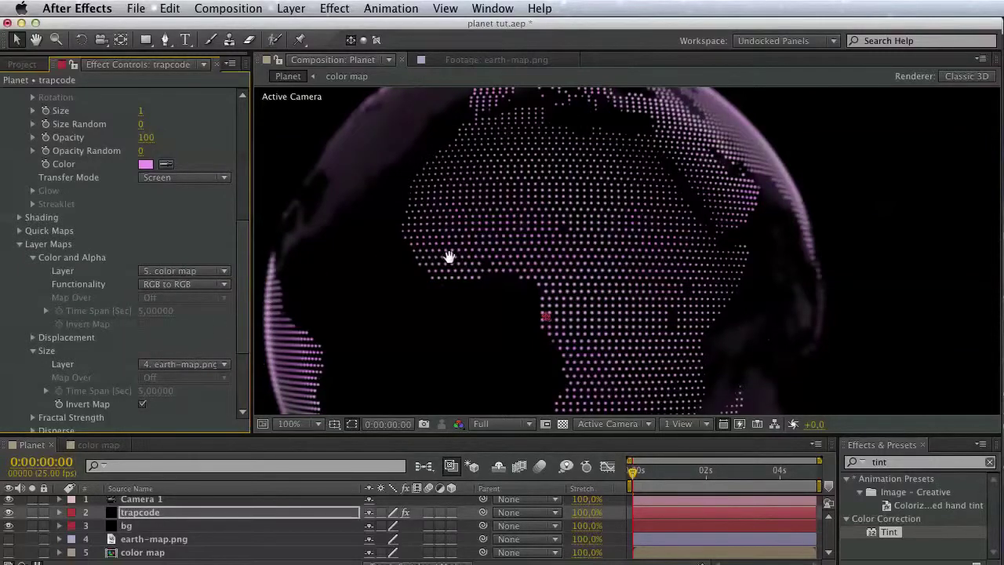
mouse_move(448, 257)
left_mouse_down()
mouse_move(455, 278)
mouse_move(447, 248)
left_mouse_up()
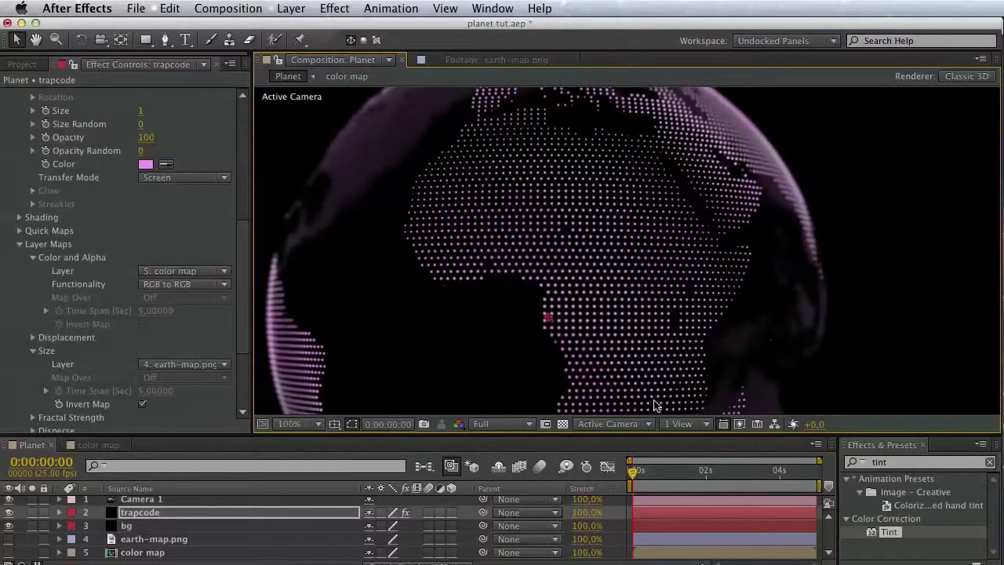
key("space")
left_click_drag(592, 261, 609, 202)
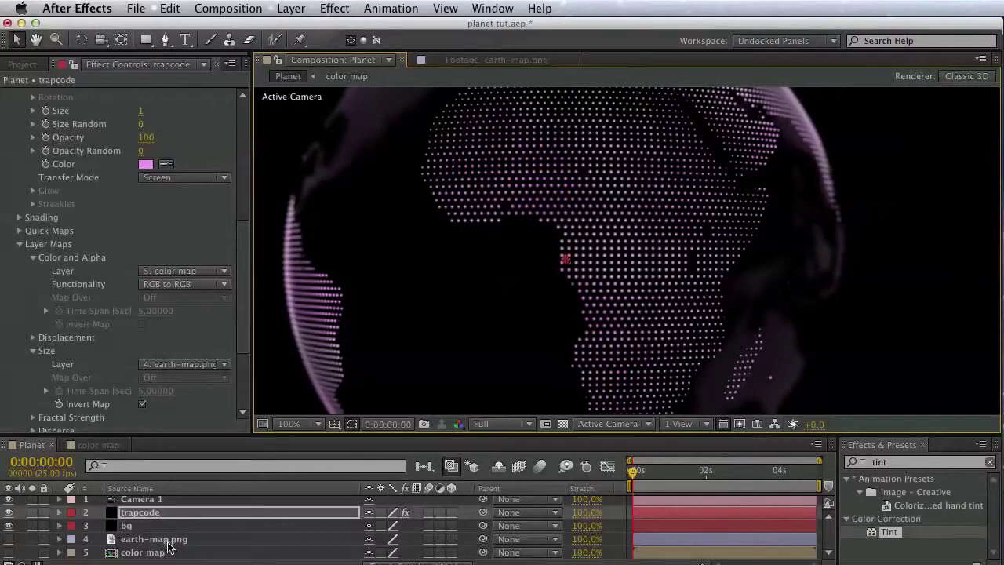
Change the Tint effect's Map White To color in the color map composition to the saved light blue swatch and return to Planet.
double_click(168, 547)
left_click(146, 381)
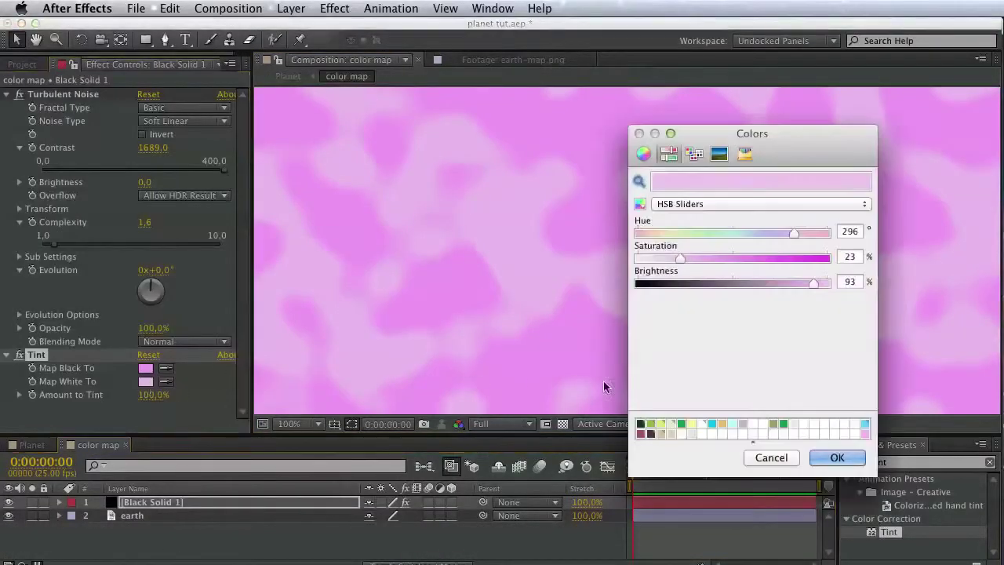
left_click(865, 423)
left_click(837, 458)
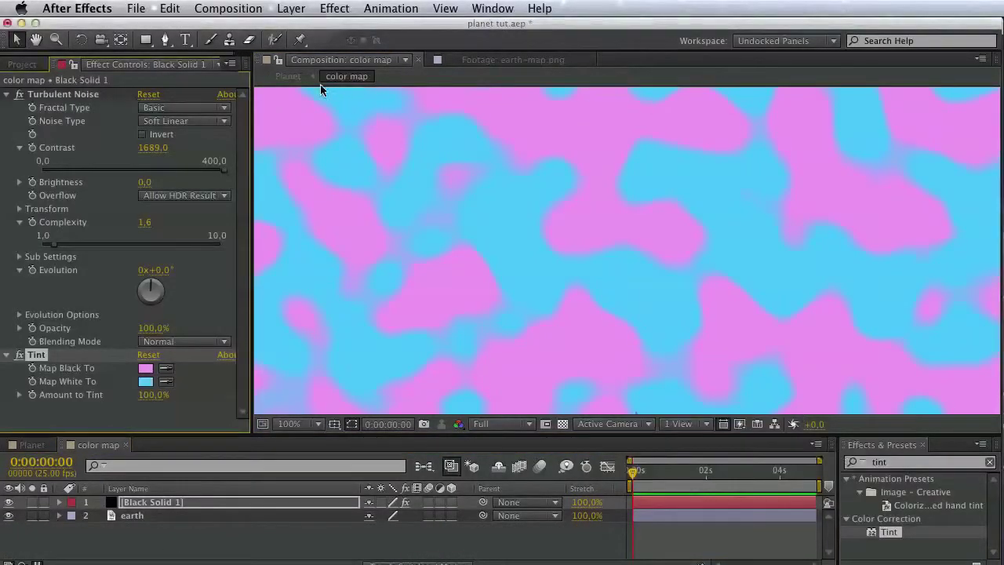
left_click(284, 78)
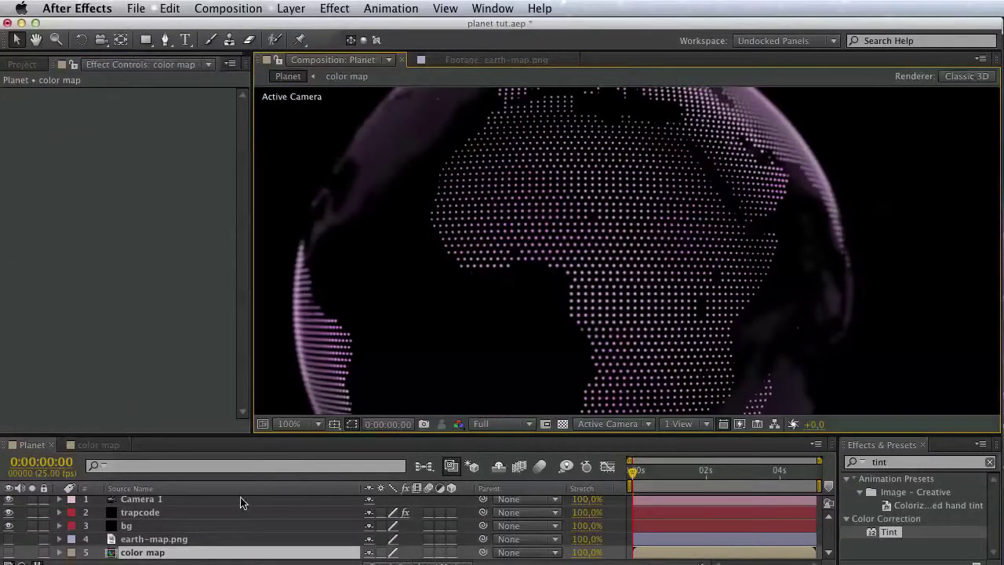
double_click(179, 553)
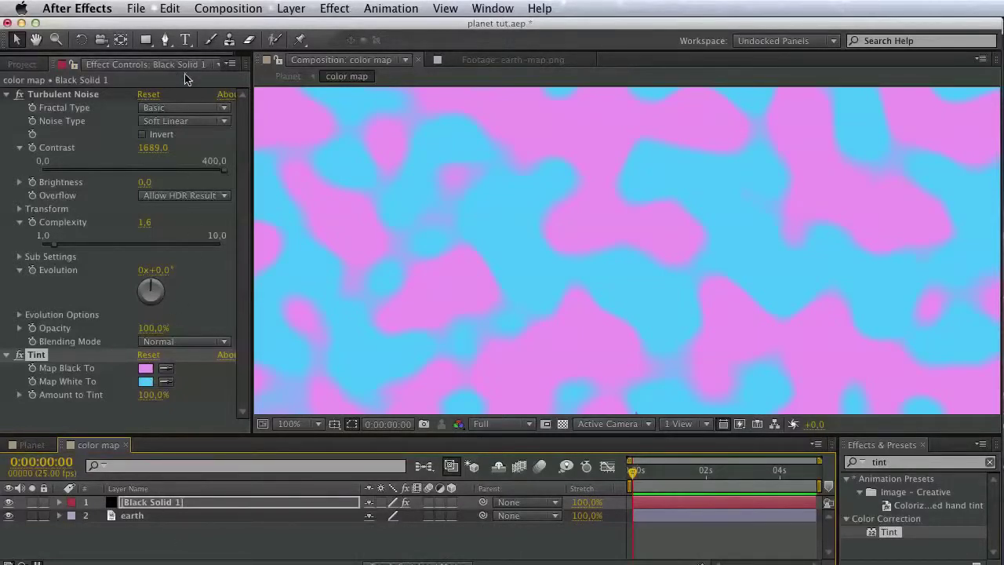
left_click(288, 76)
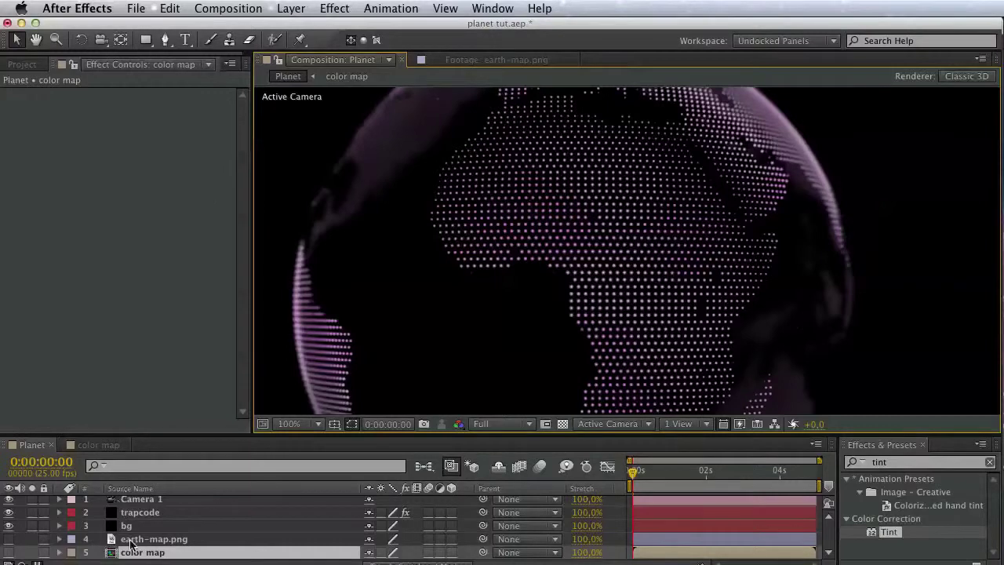
Lower the Form particles' Sphere Feather to 0 on the trapcode layer.
left_click(139, 514)
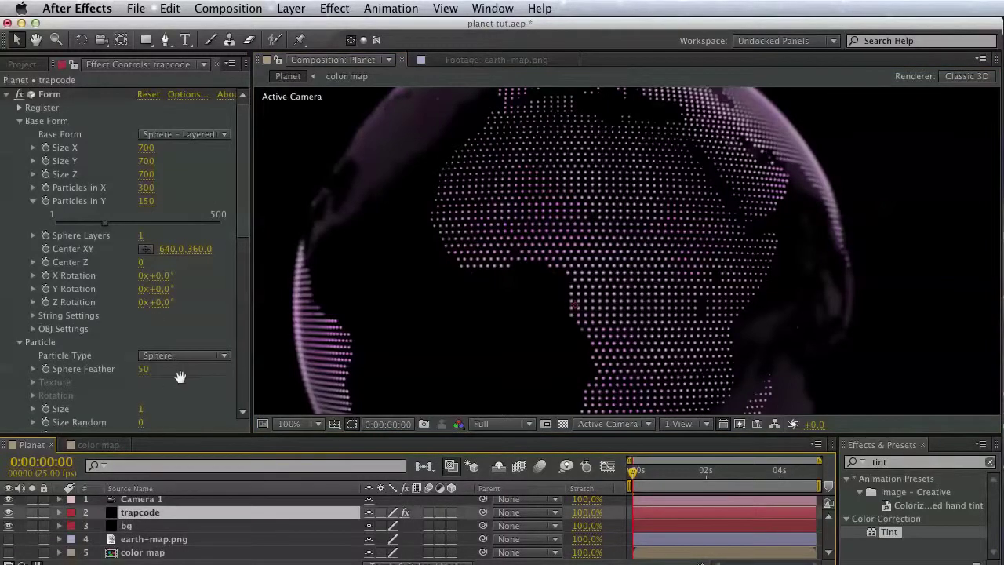
scroll(155, 330, "down", 5)
scroll(31, 140, "up", 5)
left_click(20, 118)
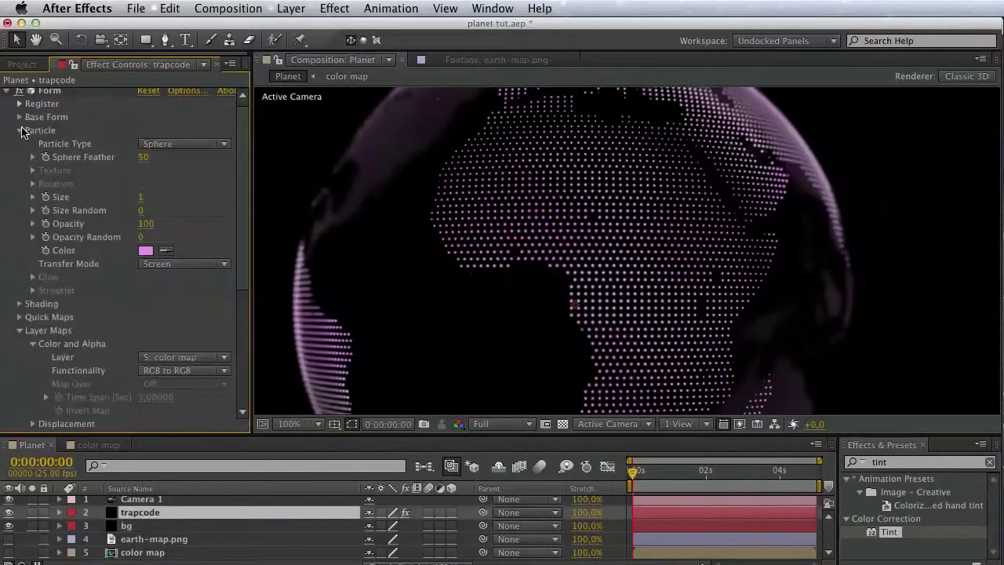
left_click(20, 130)
left_click(20, 130)
left_click(33, 157)
left_click_drag(155, 183, 46, 186)
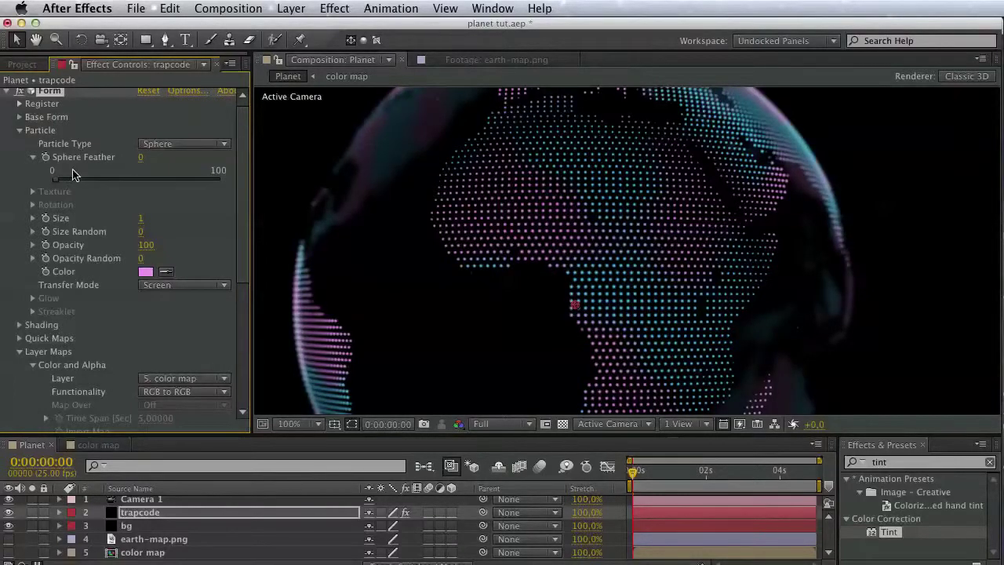
mouse_move(490, 214)
left_mouse_down()
mouse_move(511, 335)
mouse_move(493, 220)
left_mouse_up()
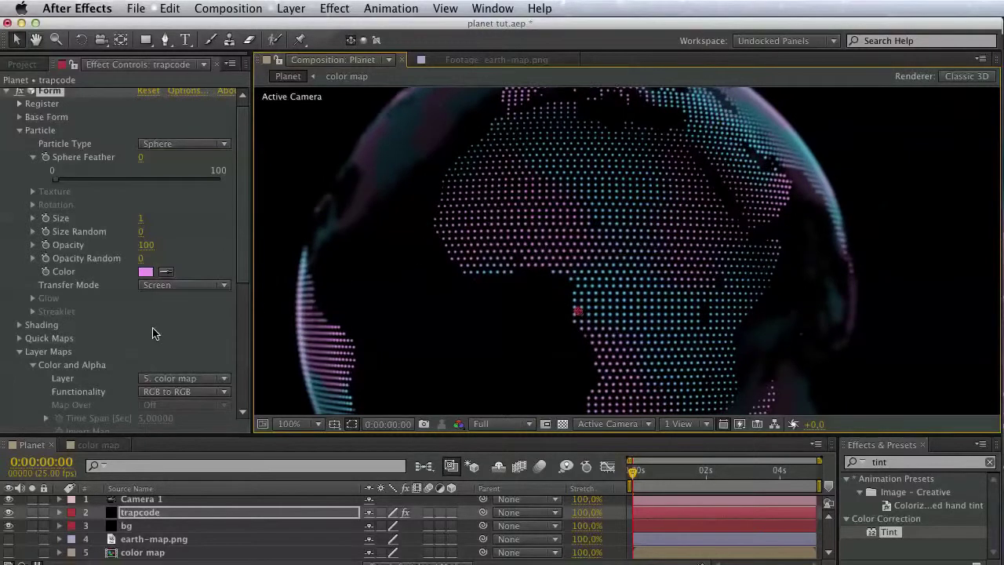
left_click_drag(182, 335, 181, 330)
scroll(181, 329, "down", 9)
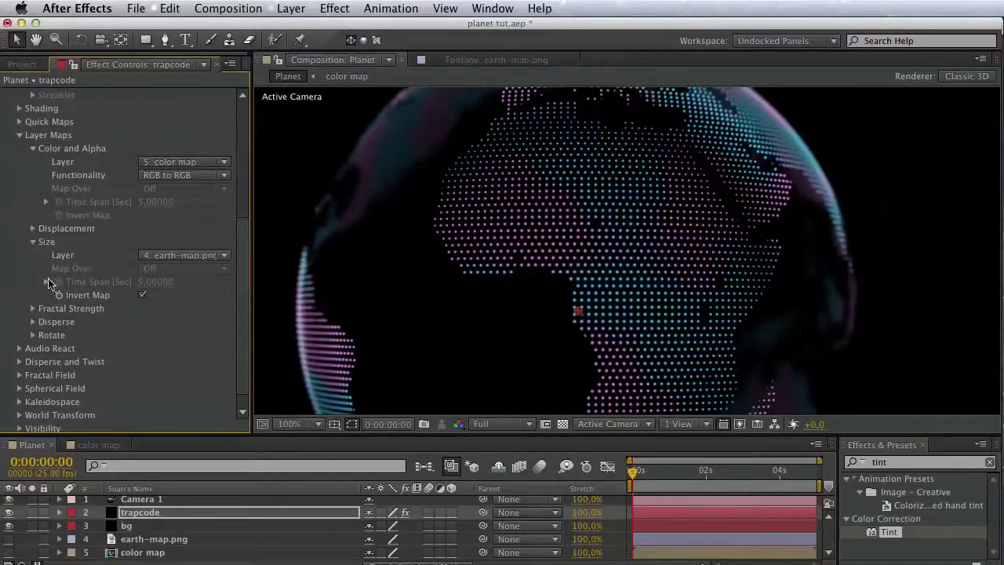
scroll(48, 283, "up", 3)
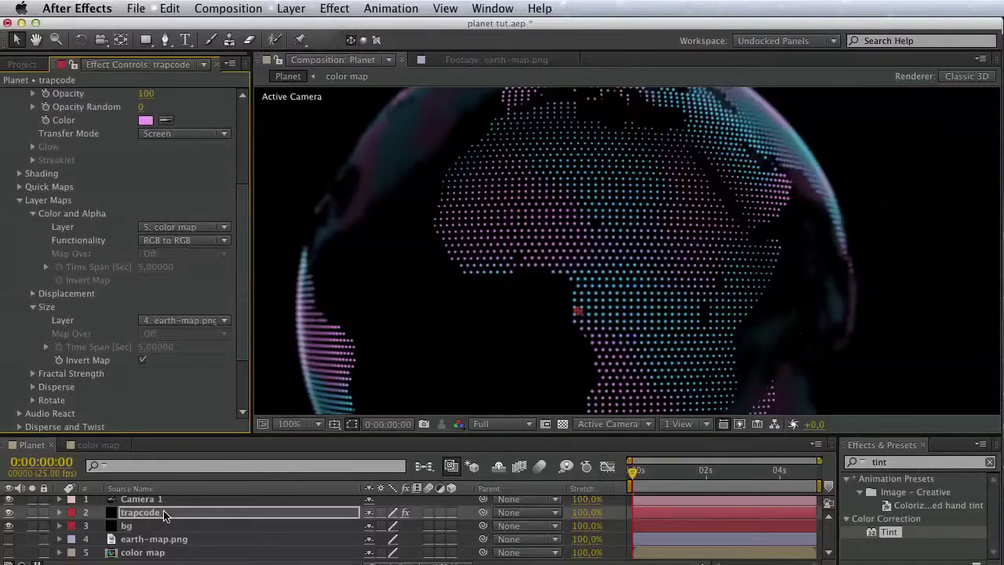
Set the color map Tint's Map White To to the saved pink swatch at 7% saturation and return to the Planet composition.
double_click(141, 552)
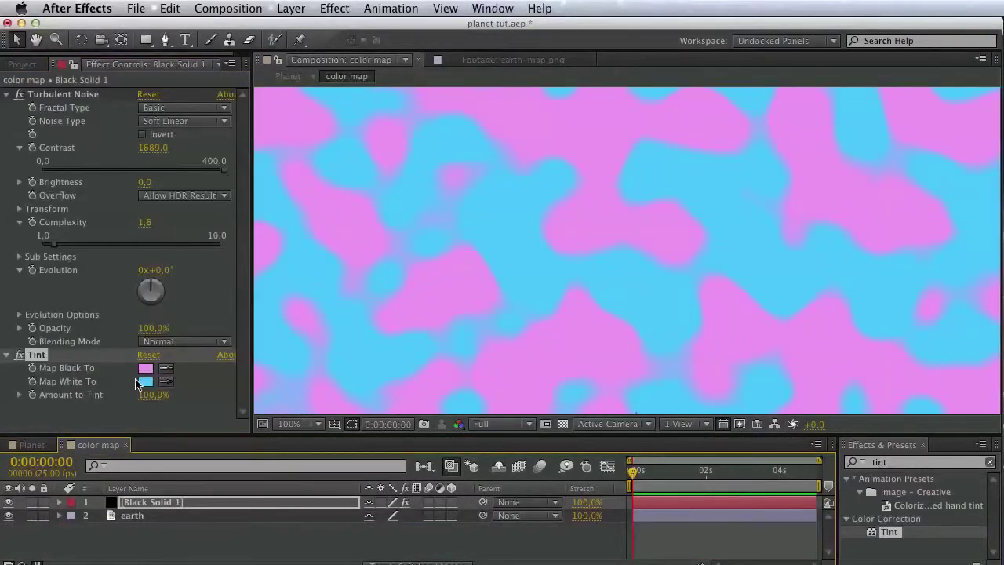
left_click(145, 381)
left_click(864, 434)
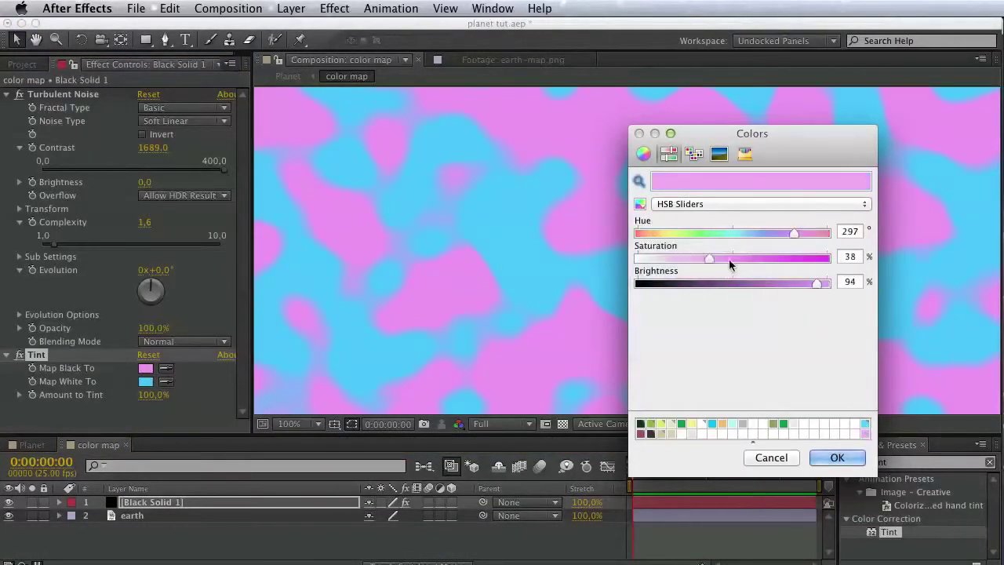
left_click_drag(730, 258, 648, 258)
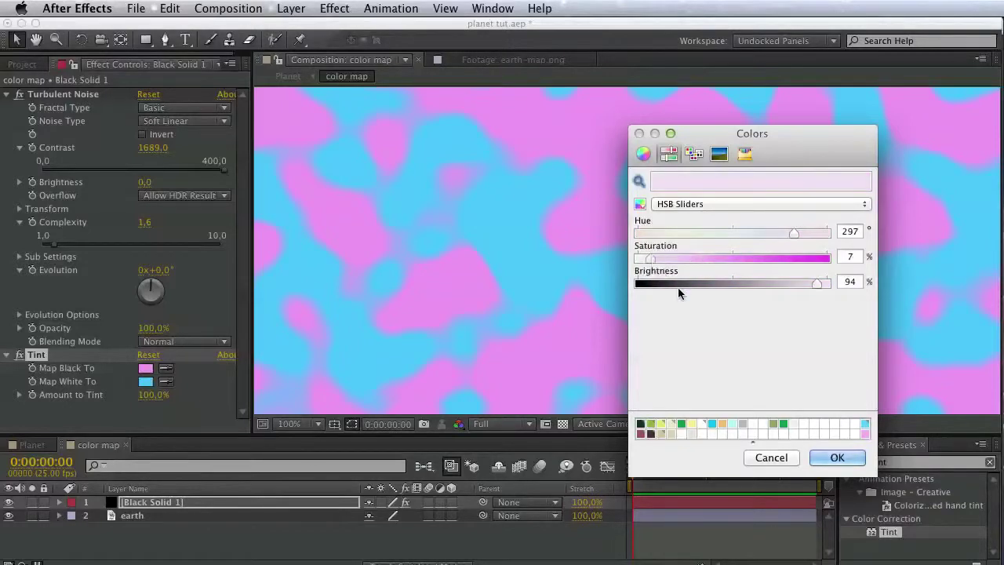
left_click(836, 458)
left_click(288, 76)
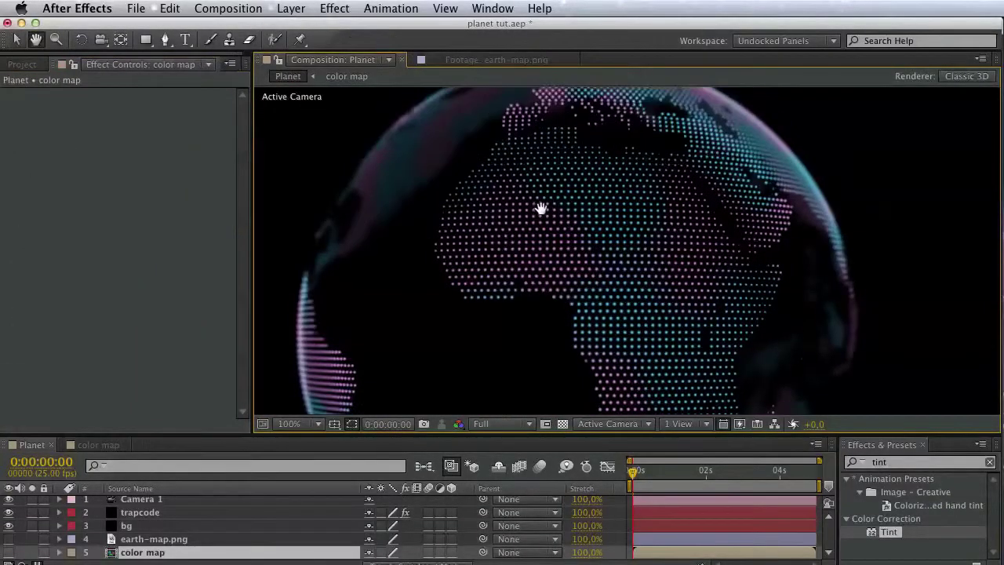
Set the Form particles' Sphere Feather to 3 on the trapcode layer and save the project.
left_click(170, 513)
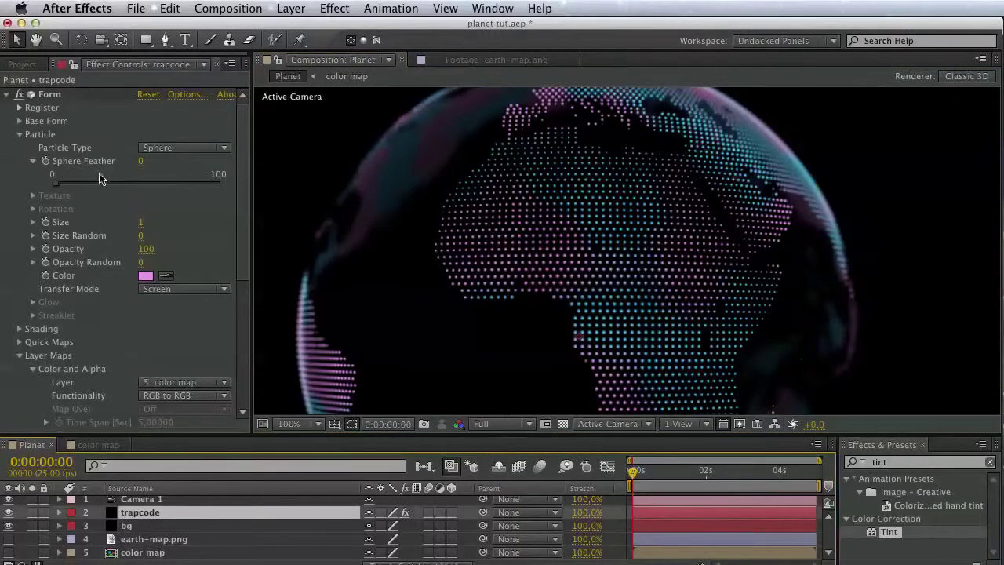
mouse_move(71, 182)
left_mouse_down()
mouse_move(97, 184)
mouse_move(62, 189)
left_mouse_up()
key("space")
left_click_drag(457, 224, 455, 201)
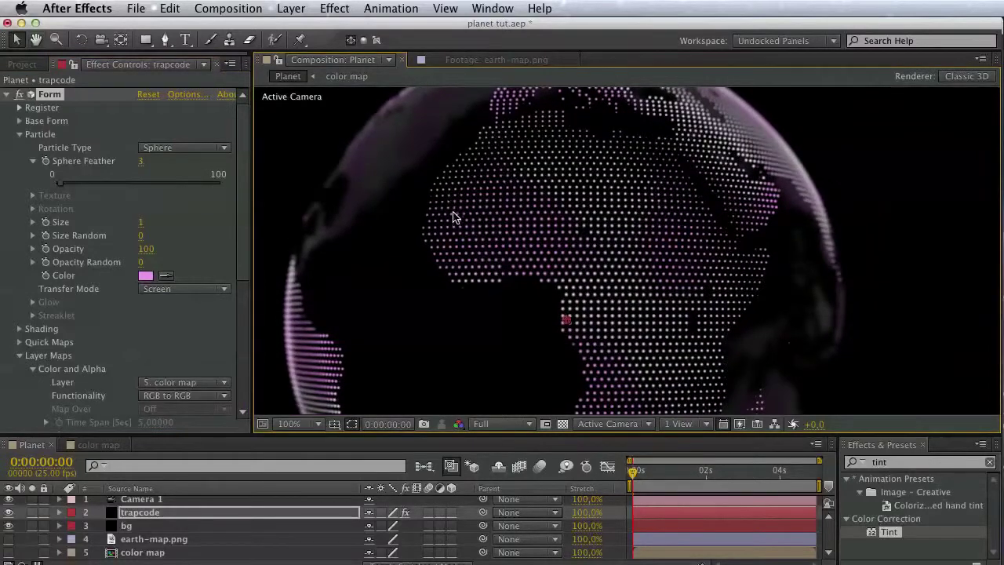
key("super+s")
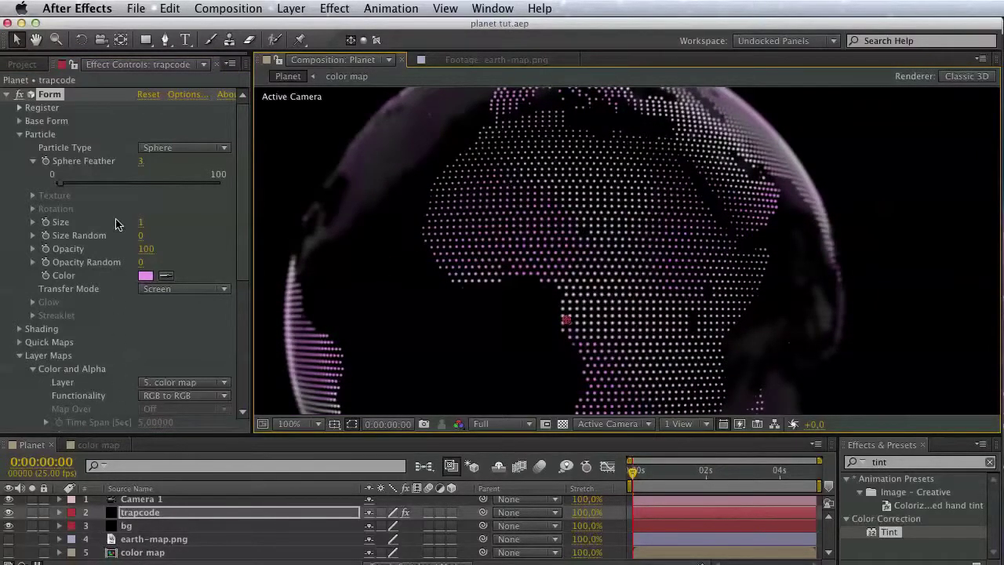
Create a new composition from earth-map.png and rename its layer as border.
left_click(22, 64)
left_click(63, 233)
left_click_drag(63, 233, 48, 425)
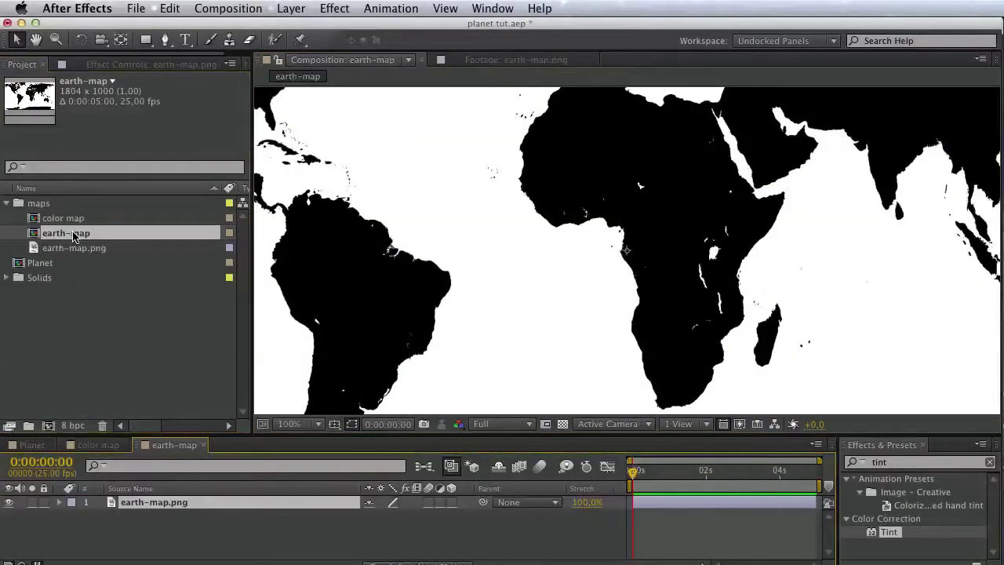
key("Return")
type("border")
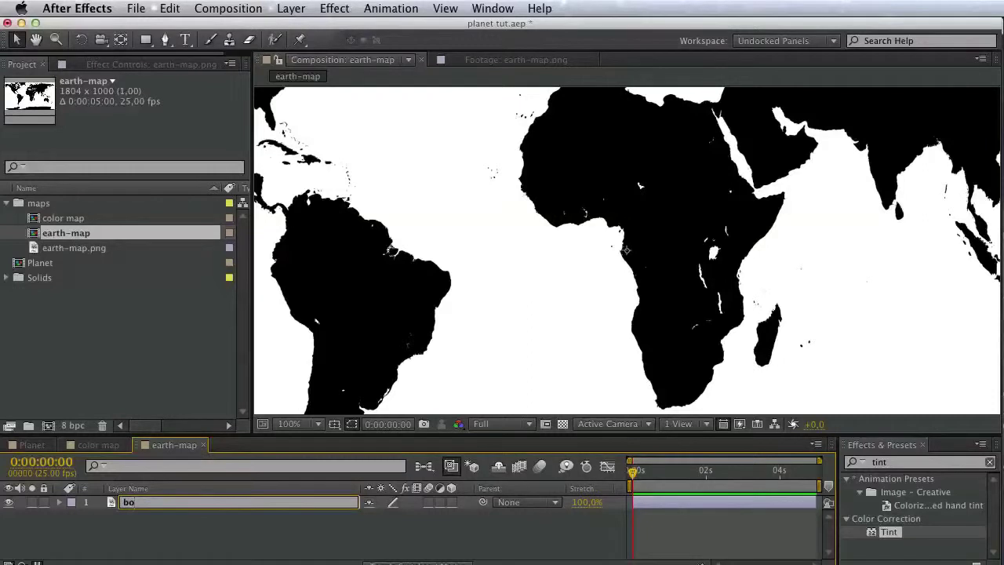
Rename the new earth-map composition in the maps folder as border.
left_click(79, 232)
key("Return")
type("bo")
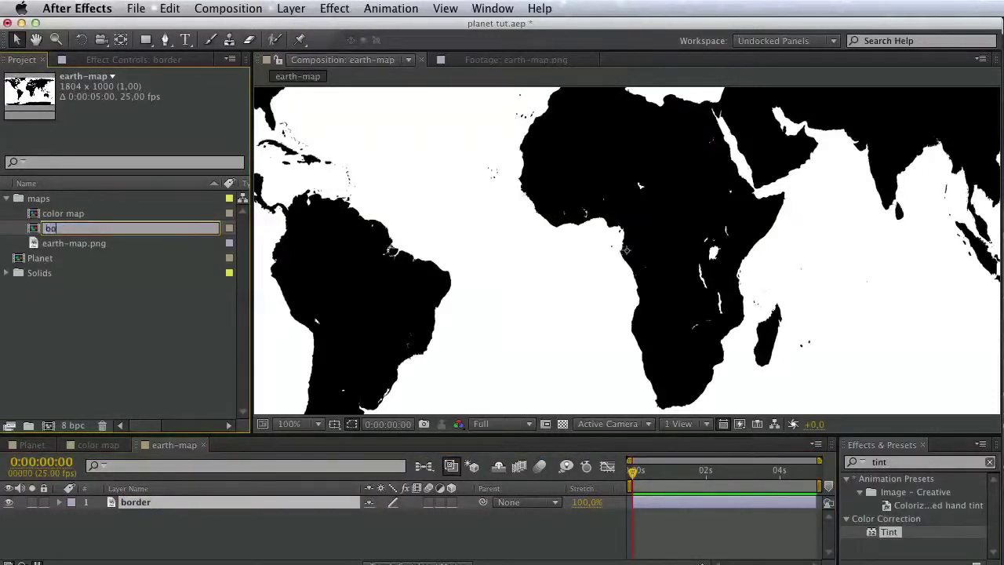
type("rder")
key("Return")
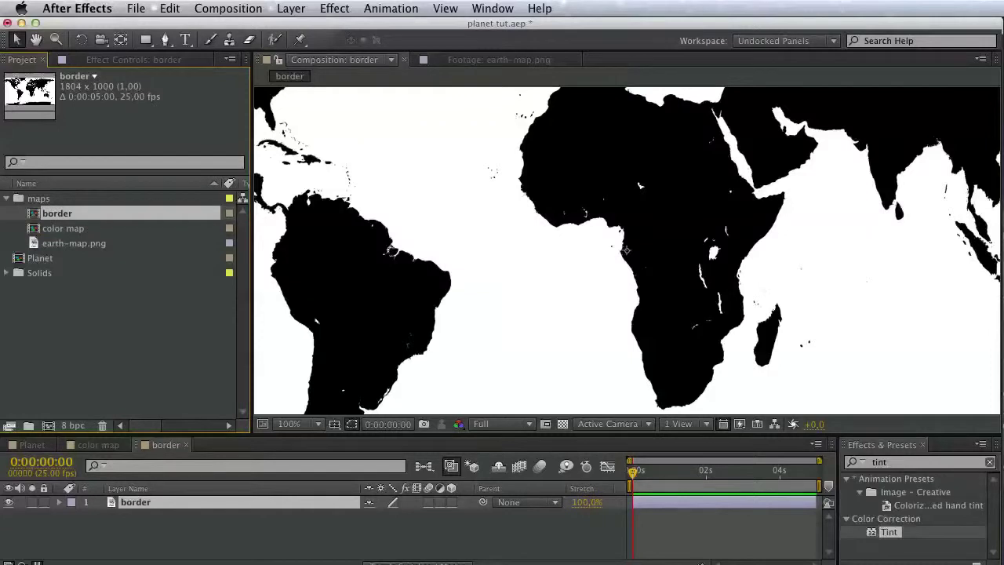
Apply the Edge Finder effect to the border layer.
double_click(894, 463)
type("edge f")
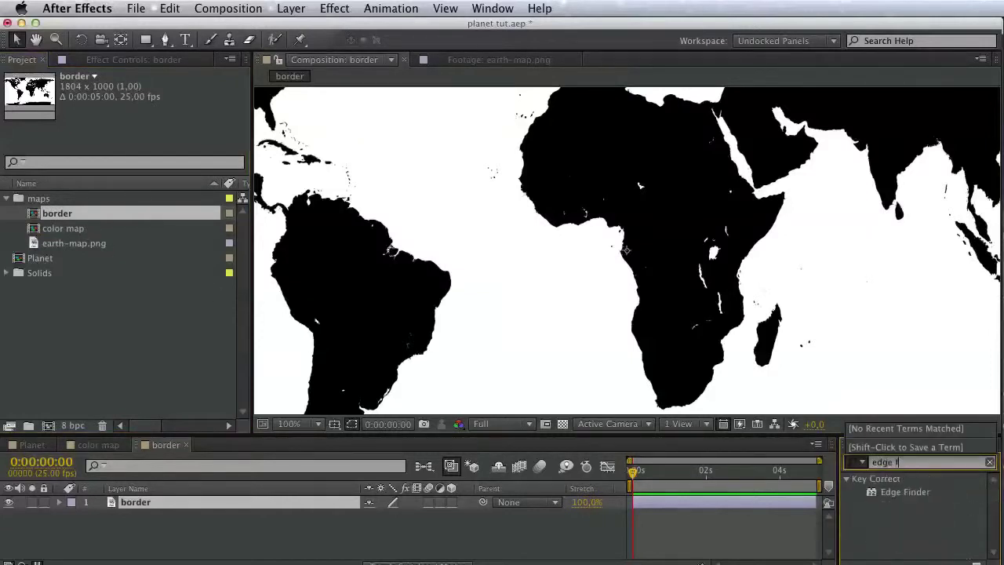
left_click_drag(917, 508, 261, 504)
Switch to Chrome and view the Keying Suite product page on the Red Giant website.
left_click_drag(925, 564, 524, 9)
mouse_move(572, 165)
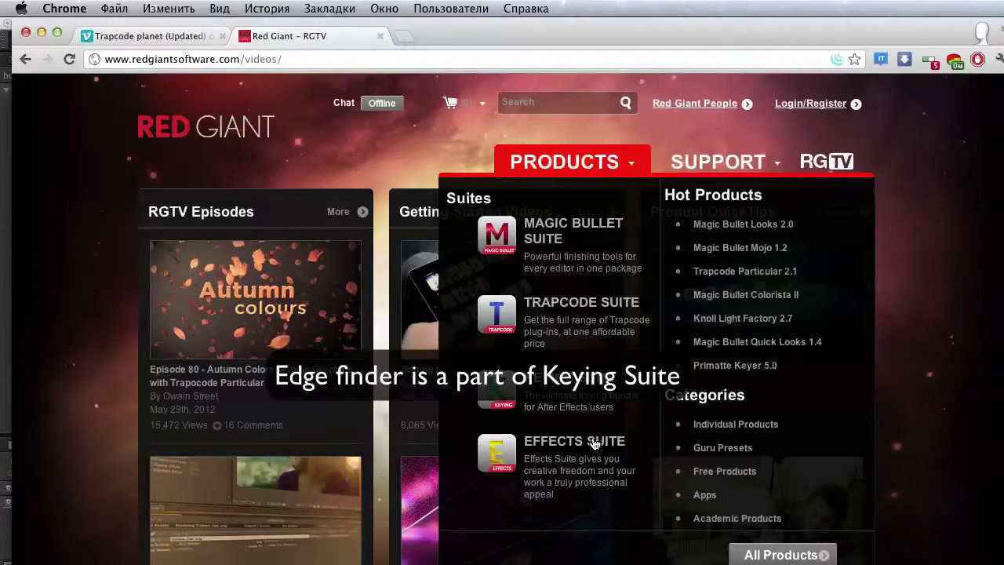
left_click(587, 381)
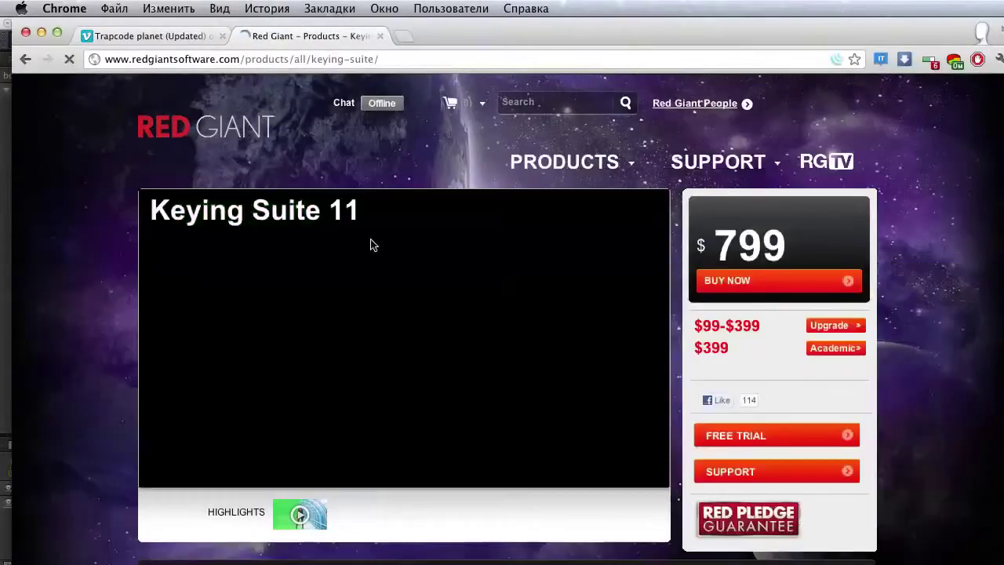
left_click_drag(369, 243, 234, 222)
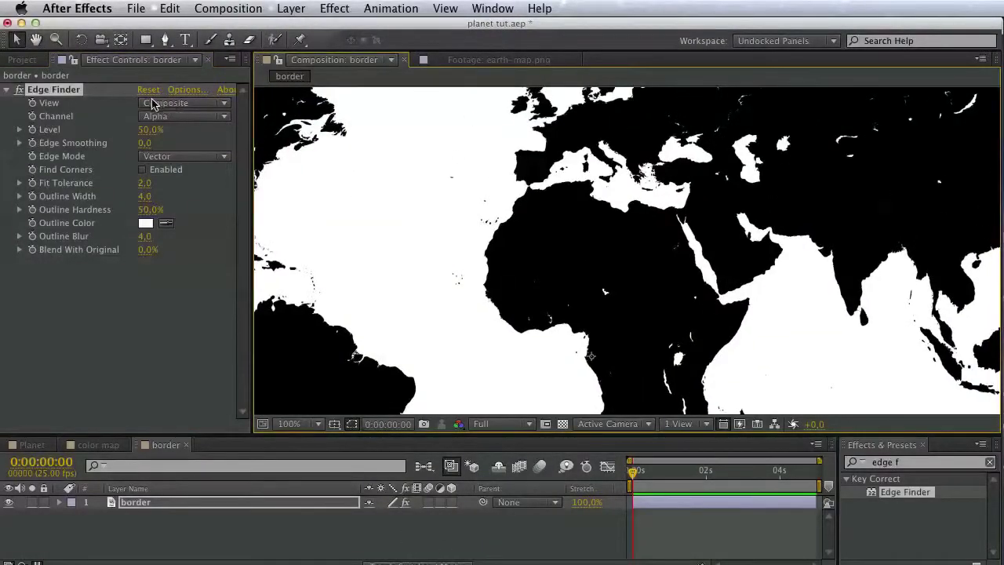
Set the Edge Finder View to Outline and its Channel to Lightness.
left_click(154, 105)
left_click(157, 130)
left_click(173, 117)
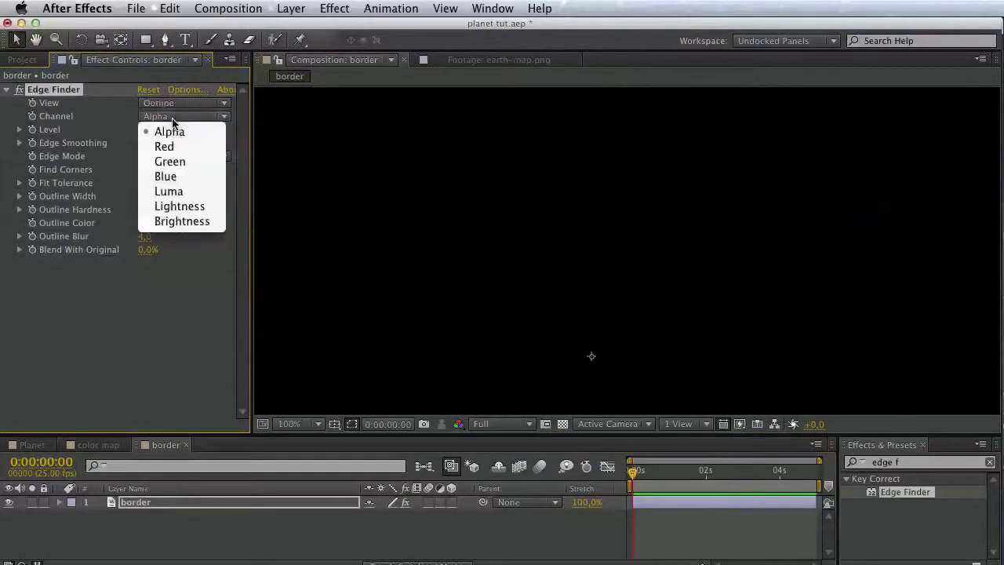
left_click(179, 206)
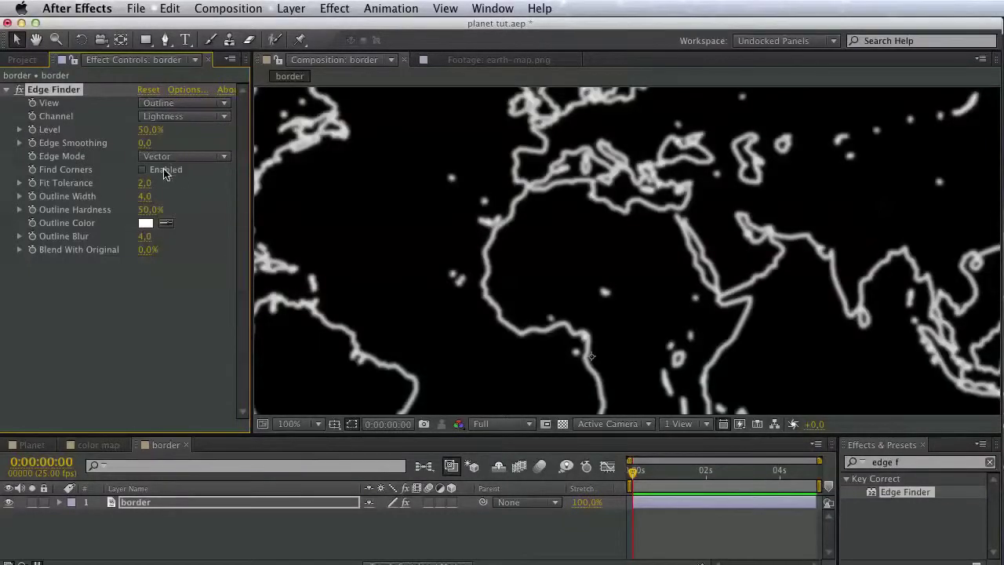
Set Edge Finder's Edge Mode to Raster, Outline Width to 14.1 and Outline Blur to 5.2.
left_click_drag(148, 185, 196, 203)
left_click(179, 156)
left_click(175, 184)
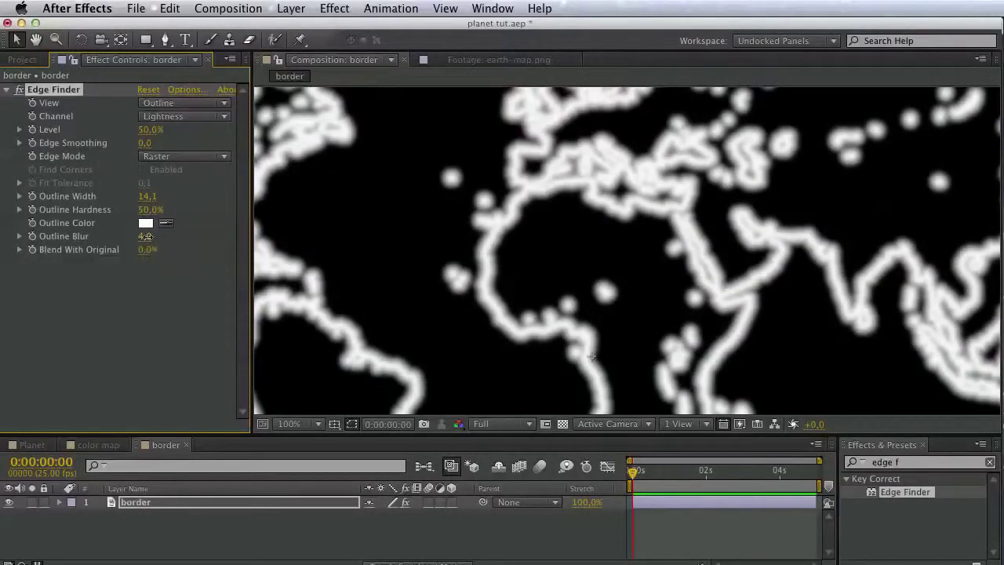
left_click_drag(145, 236, 44, 240)
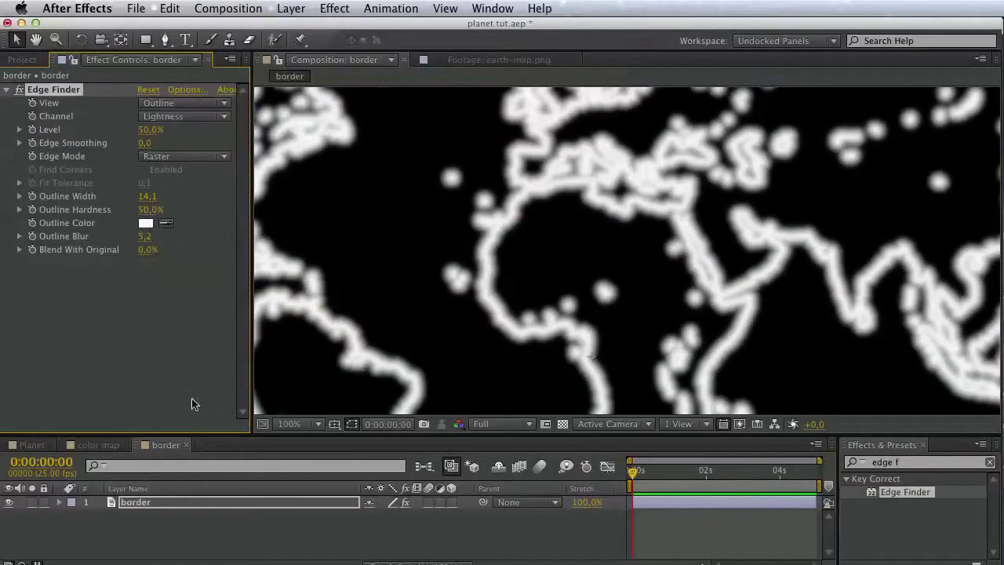
Add earth-map.png above the border layer in the border composition and show the layers' mode and track matte settings.
left_click(24, 59)
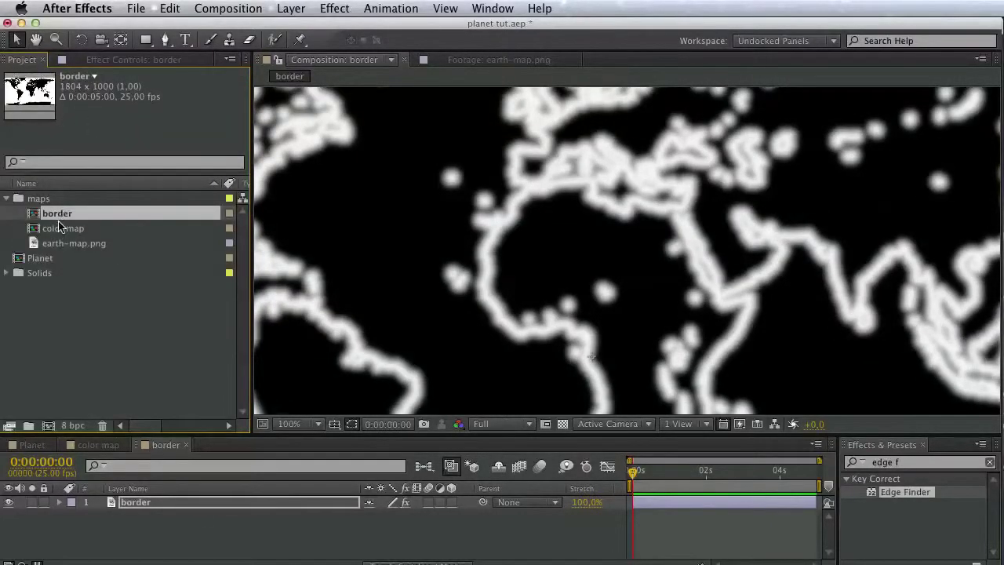
left_click_drag(71, 243, 172, 506)
left_click(512, 516)
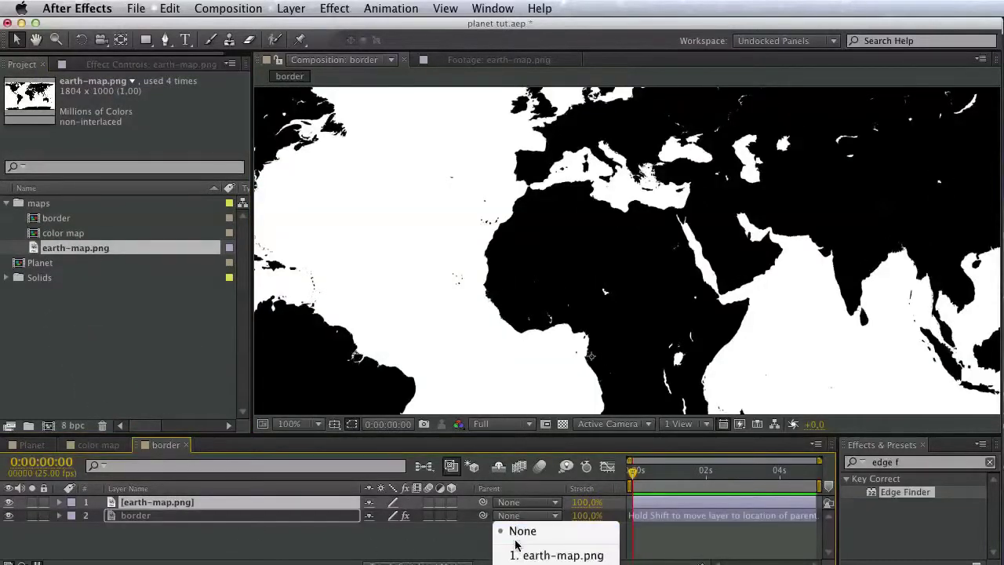
left_click(470, 536)
key("F4")
Set the border layer's track matte to Luma Inverted, using the earth-map.png layer above it.
left_click(475, 516)
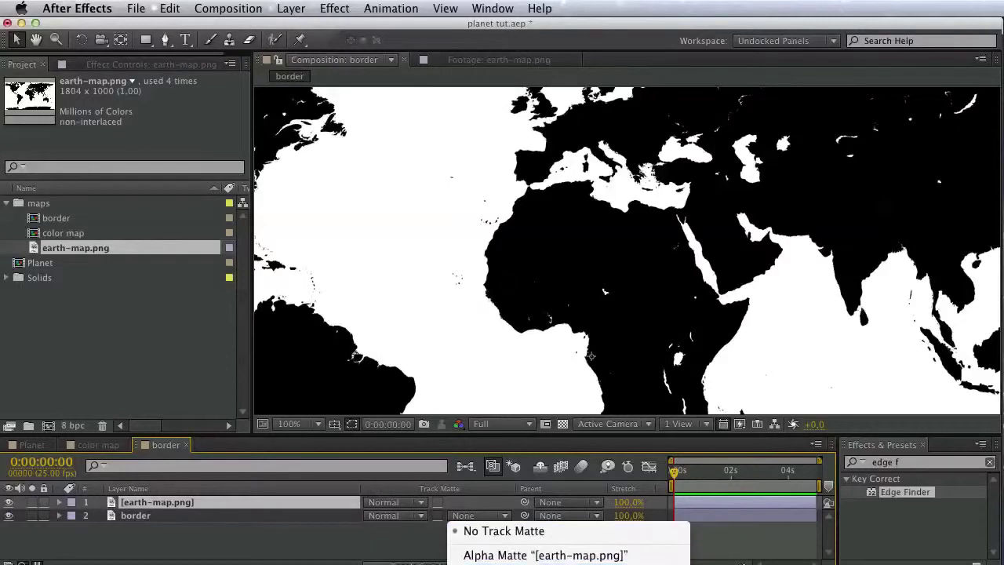
left_click(491, 564)
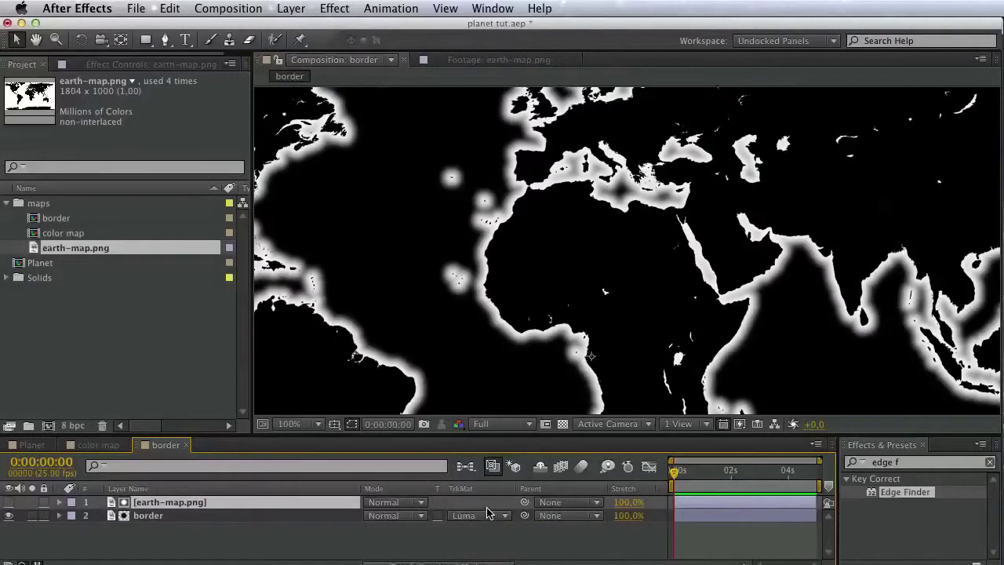
left_click(485, 516)
left_click(502, 564)
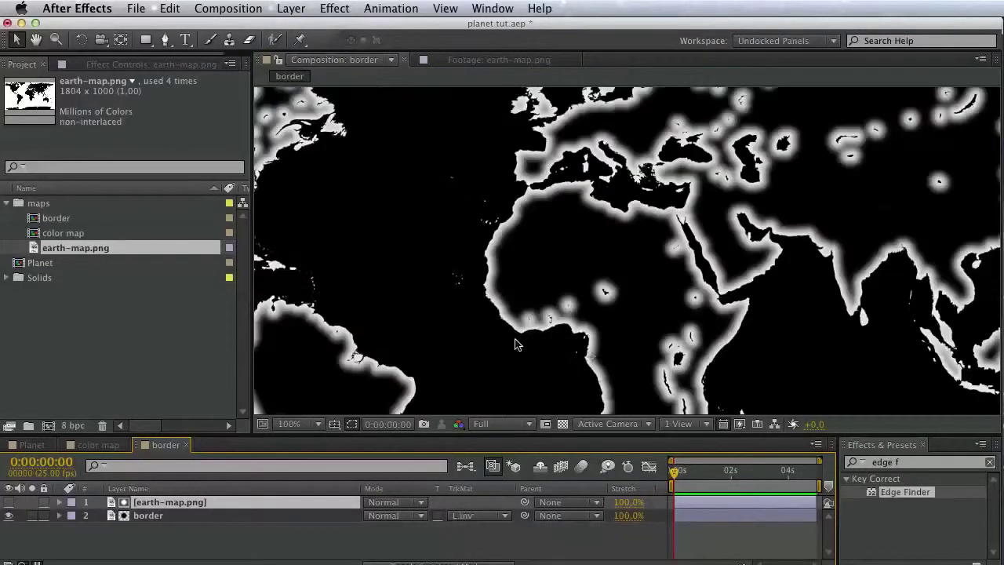
key("space")
left_click_drag(536, 279, 517, 296)
Apply the Levels effect to the border layer.
left_click(144, 520)
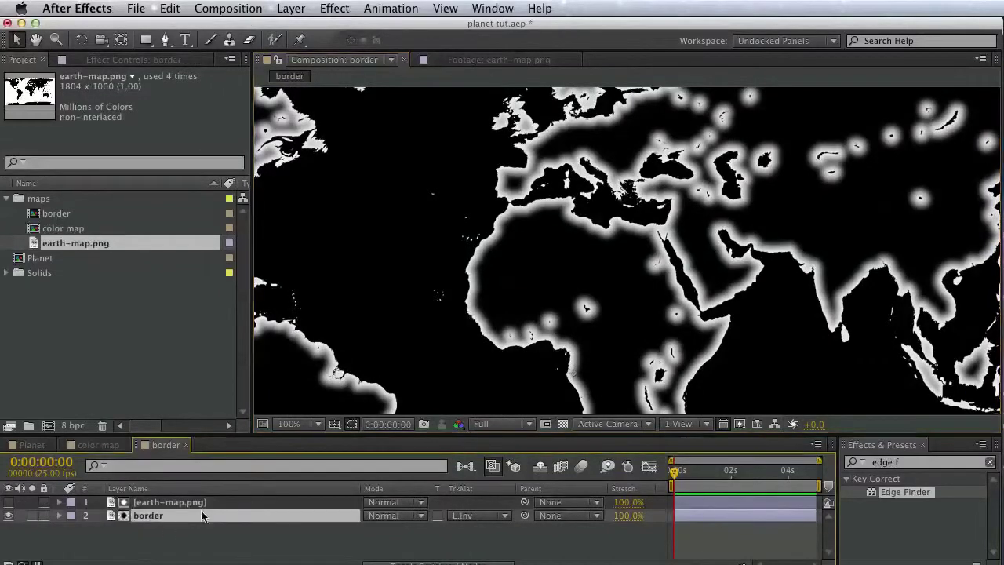
triple_click(910, 462)
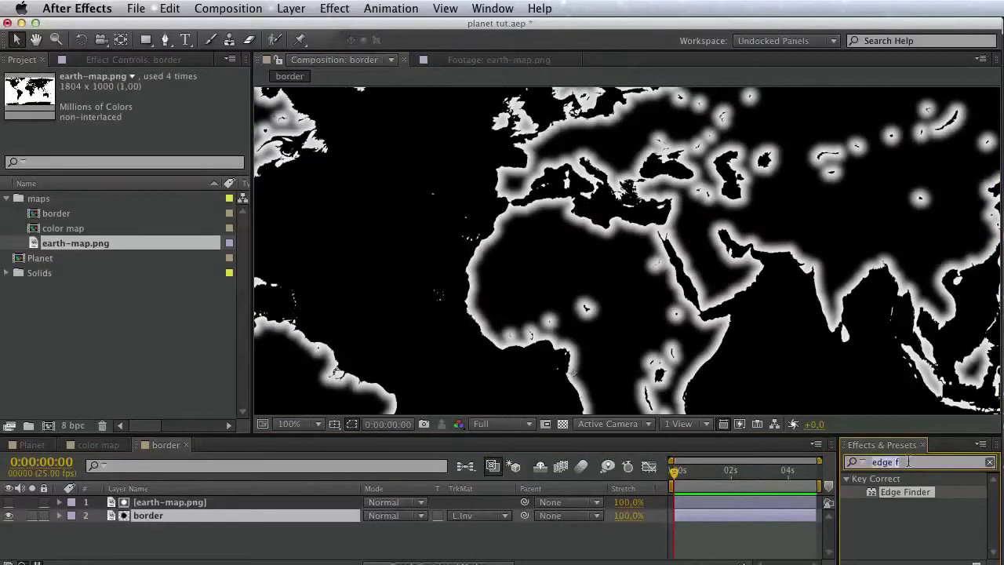
type("level")
scroll(898, 467, "down", 1)
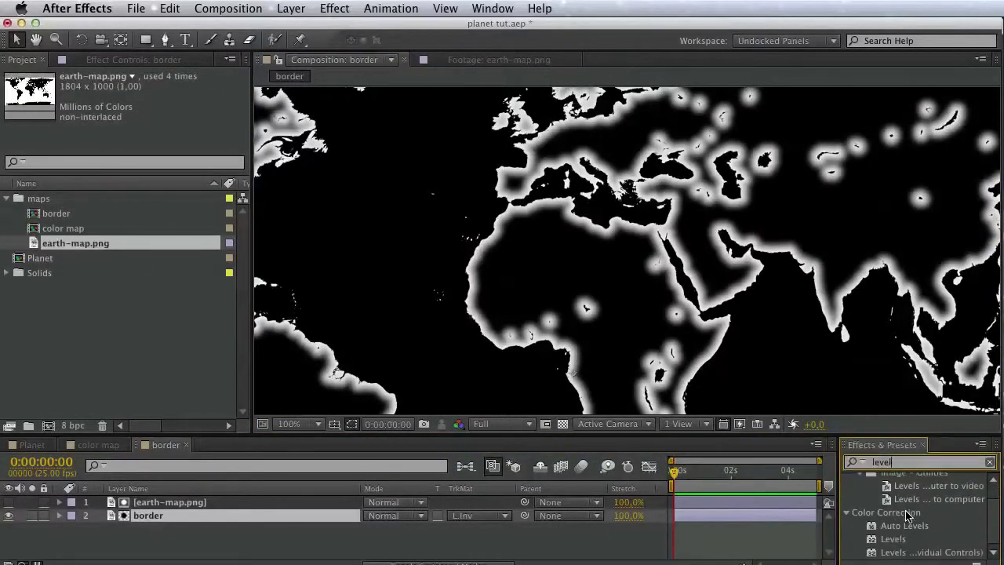
left_click_drag(893, 539, 167, 518)
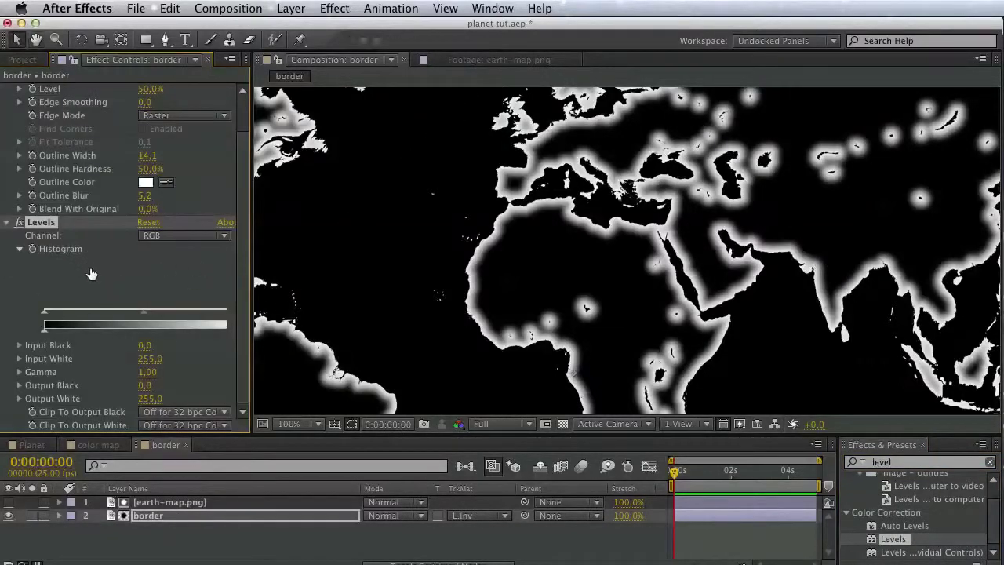
Switch the border layer's Levels effect to the Alpha channel and set Alpha Input White to 15.
left_click_drag(252, 386, 329, 382)
left_click(254, 235)
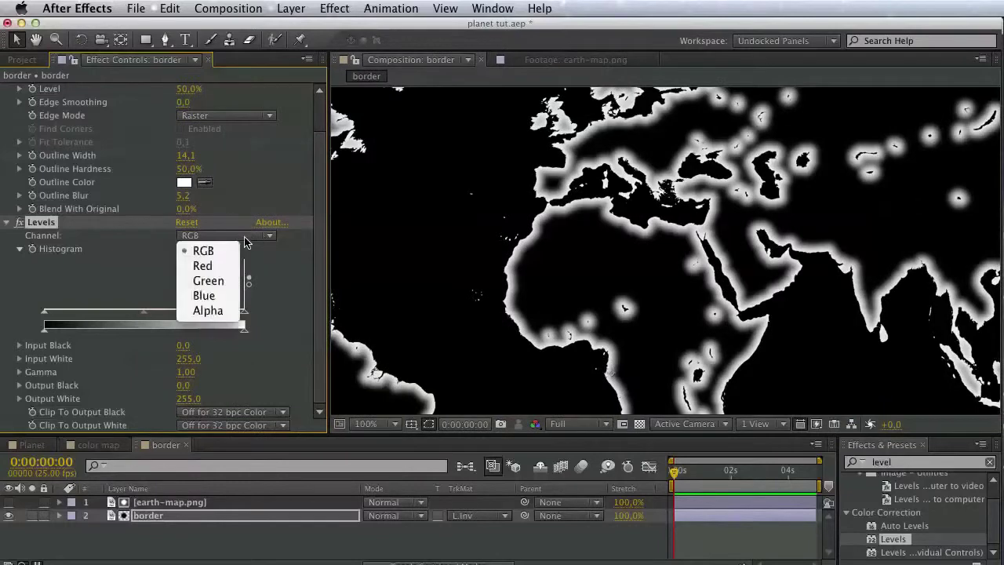
left_click(224, 311)
left_click_drag(240, 312, 255, 311)
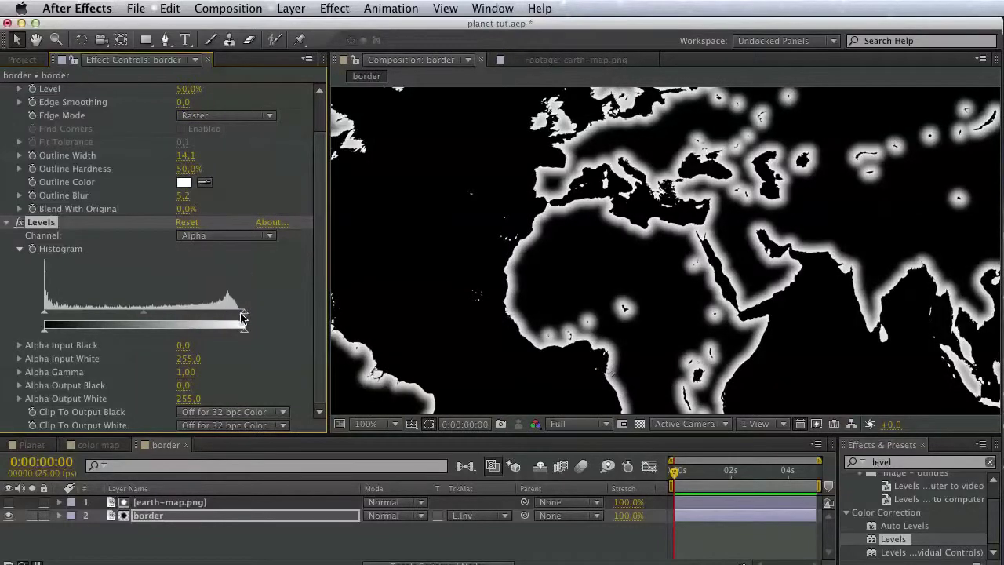
left_click_drag(181, 313, 55, 307)
Reduce Edge Finder's Outline Width on the border layer to 5.4.
scroll(145, 314, "up", 3)
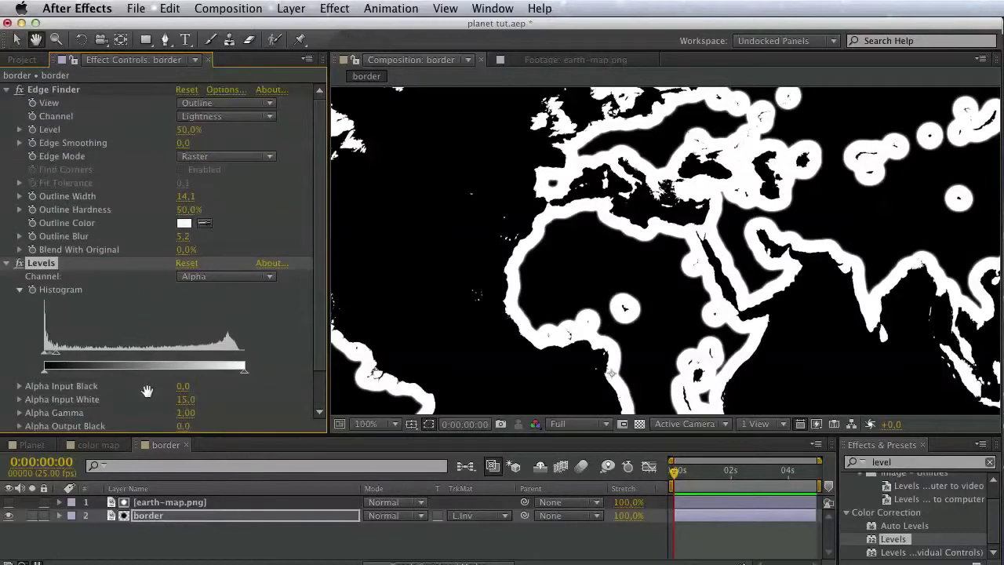
left_click(20, 196)
left_click_drag(87, 218, 70, 219)
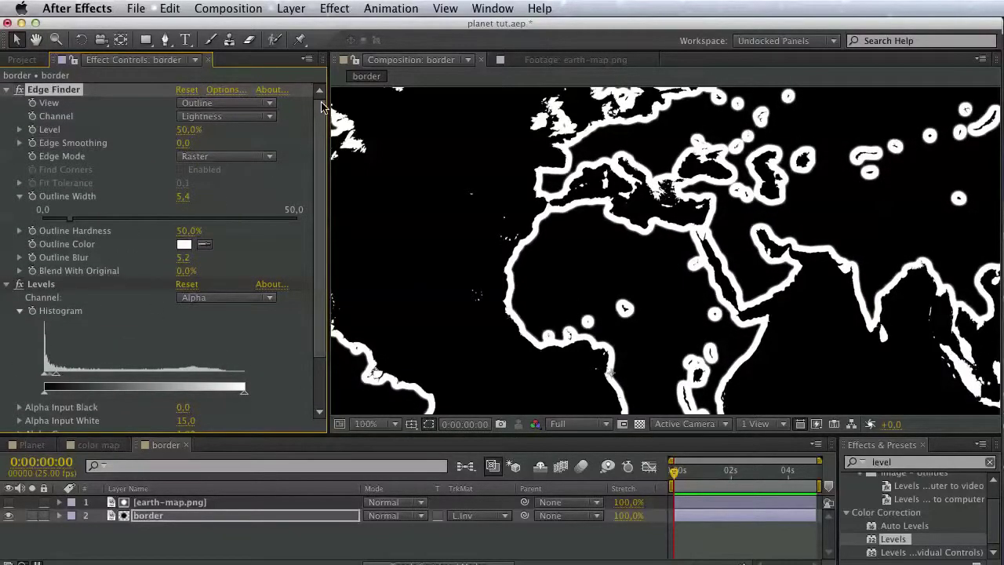
Open the Planet composition, add the border composition as its bottom layer and hide that layer.
left_click(35, 63)
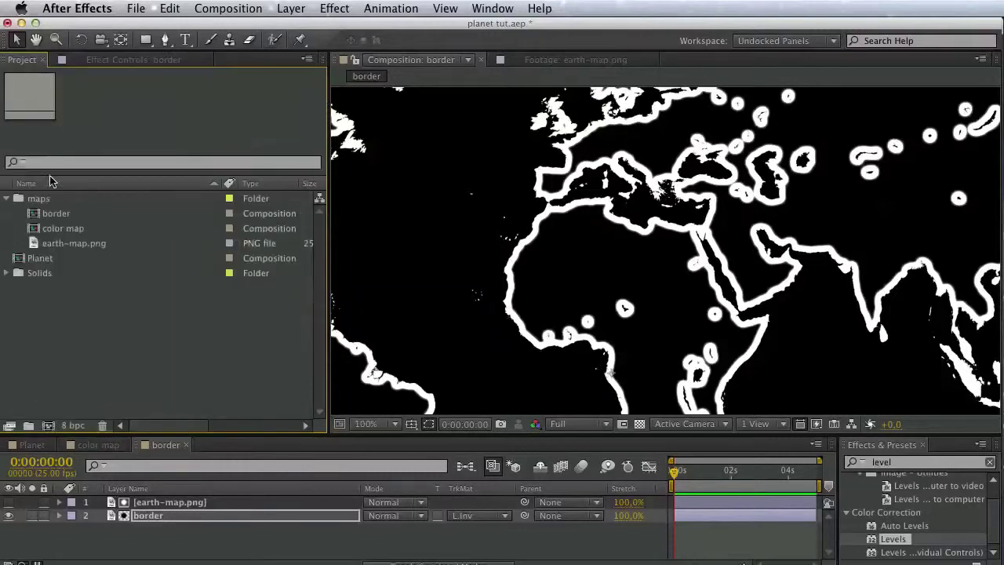
double_click(47, 259)
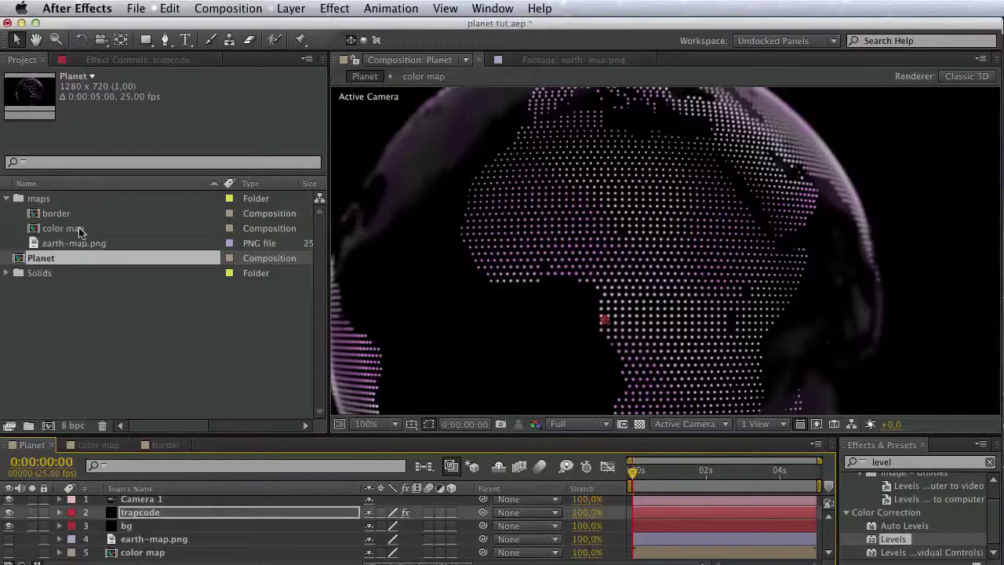
left_click_drag(72, 214, 161, 557)
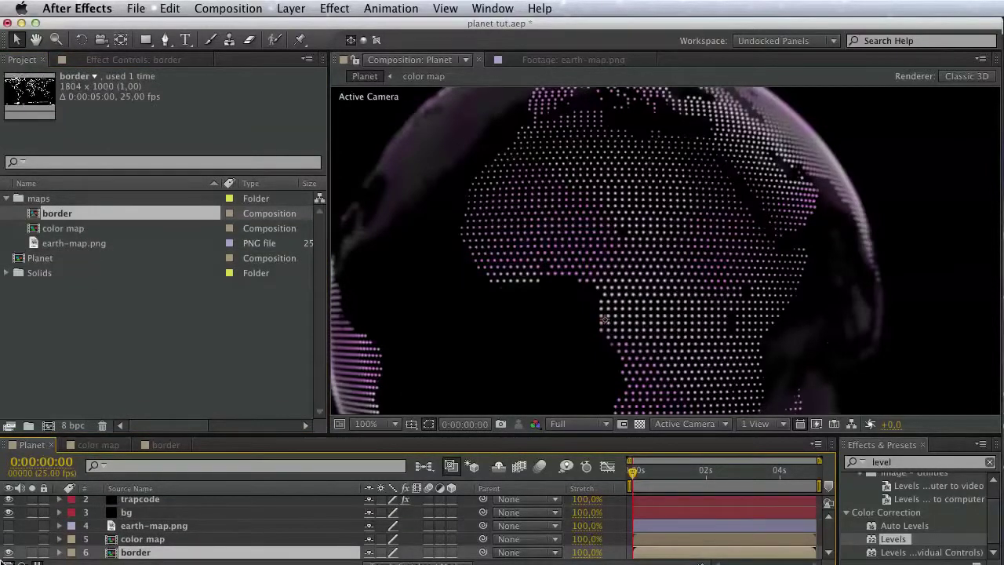
Set the Rendering Transfer Mode of the trapcode layer's Form effect to Normal.
left_click(165, 502)
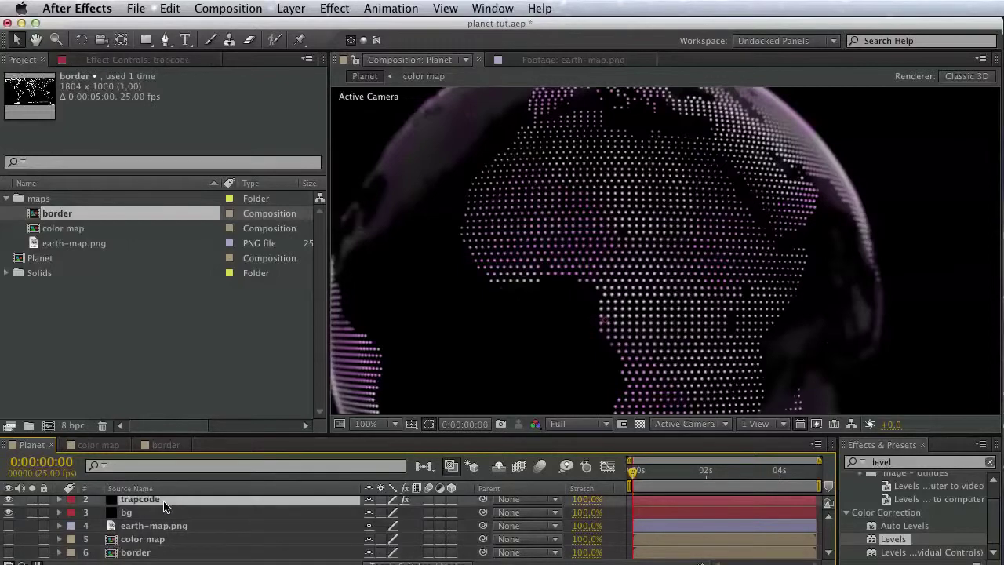
left_click(139, 59)
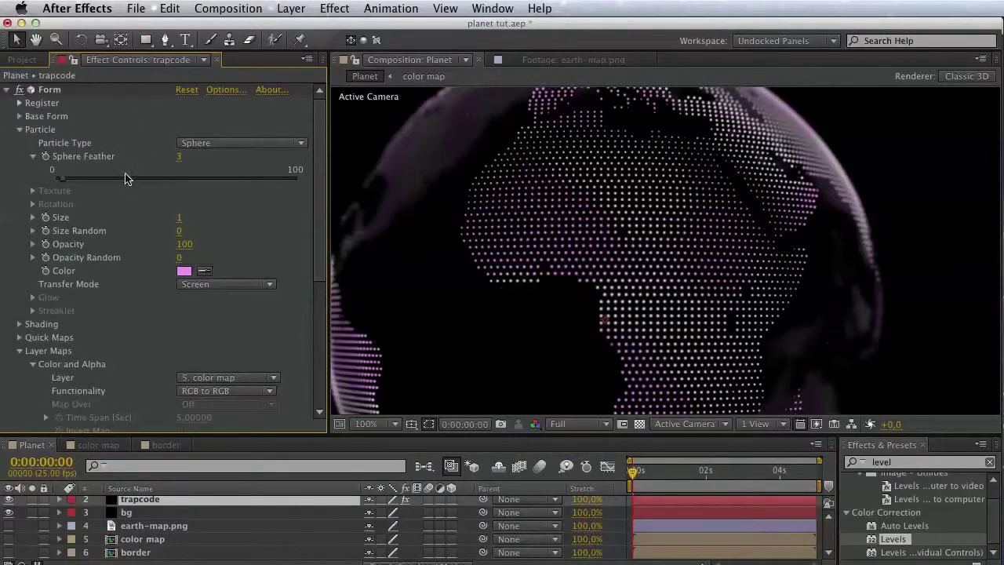
left_click(19, 131)
left_click(19, 170)
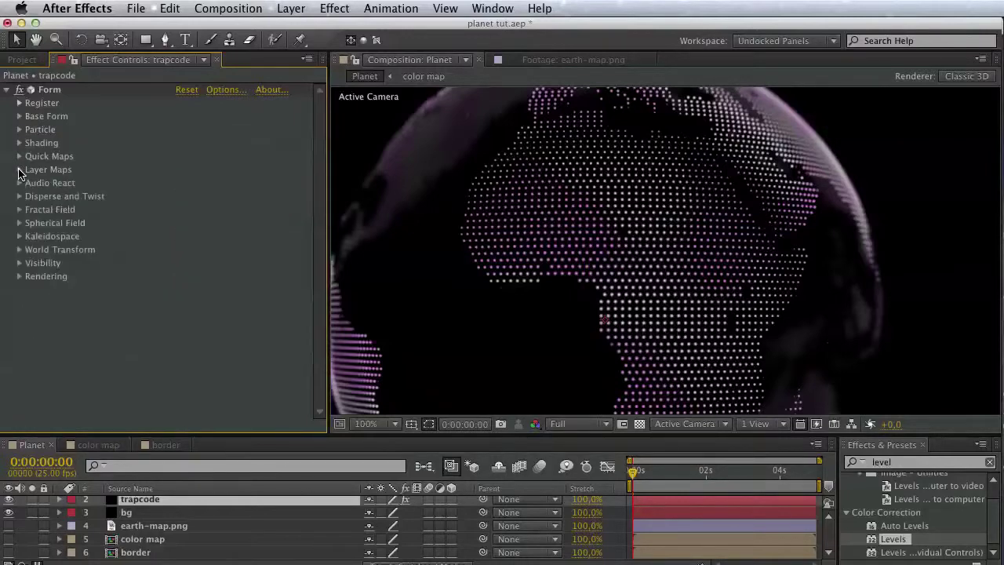
left_click(19, 278)
left_click(193, 304)
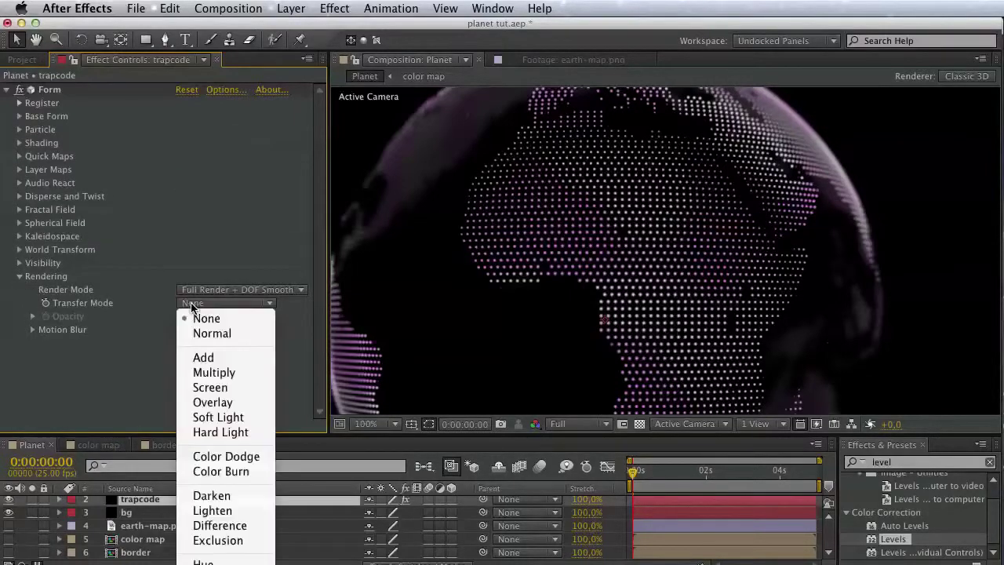
left_click(188, 330)
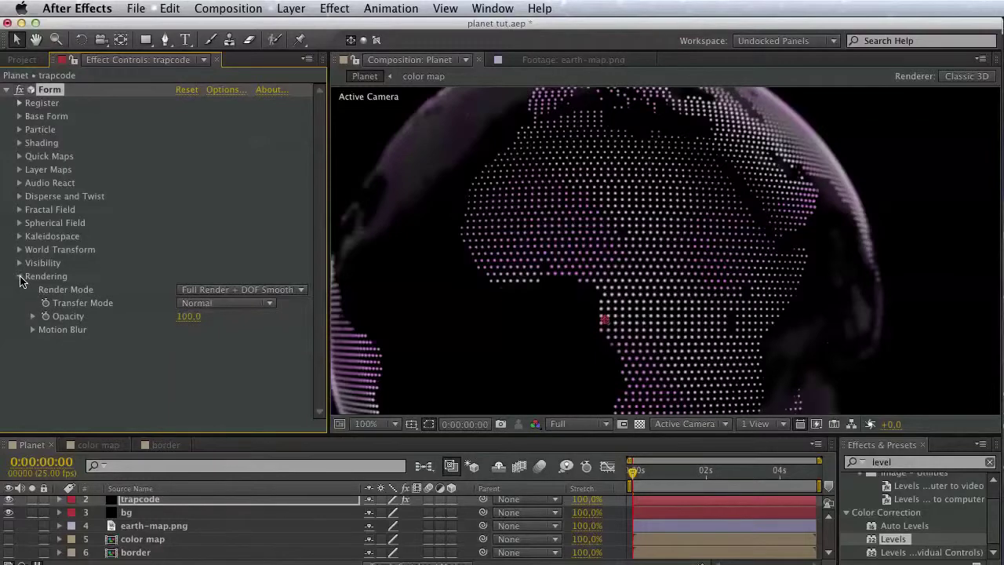
left_click(21, 278)
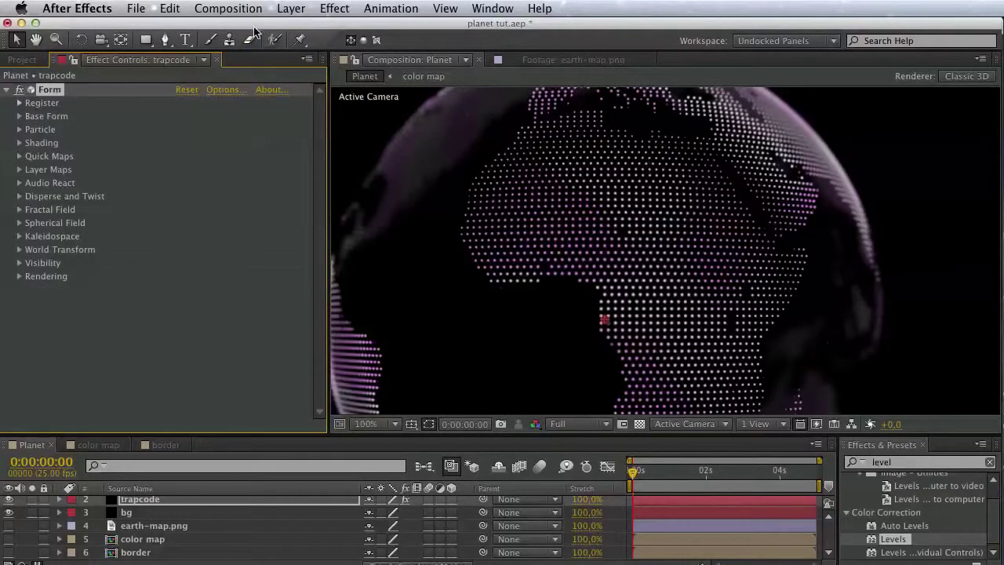
Duplicate the Form effect on the trapcode layer, then rename the first instance as main land and collapse it.
left_click(171, 7)
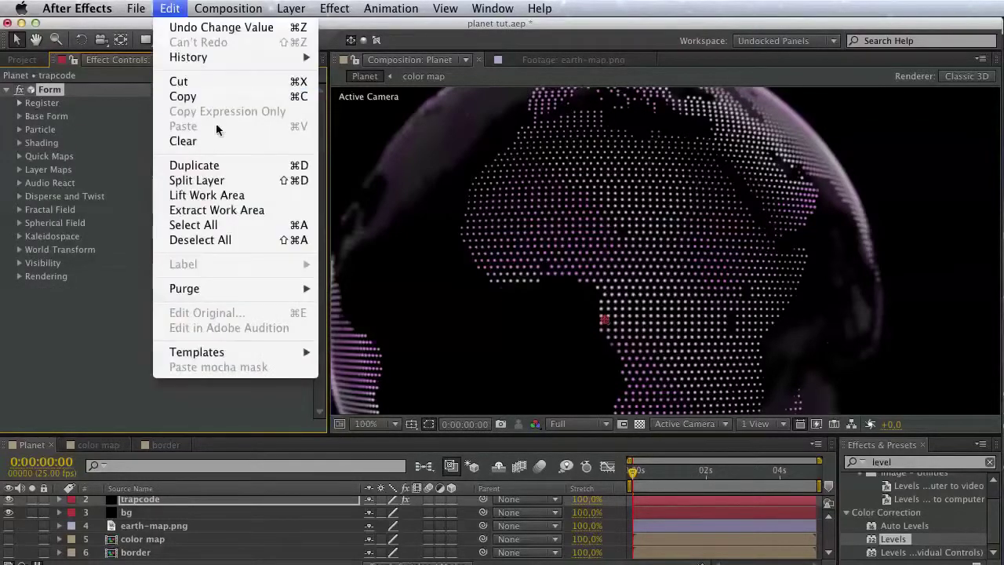
left_click(224, 166)
scroll(48, 161, "up", 3)
left_click(51, 93)
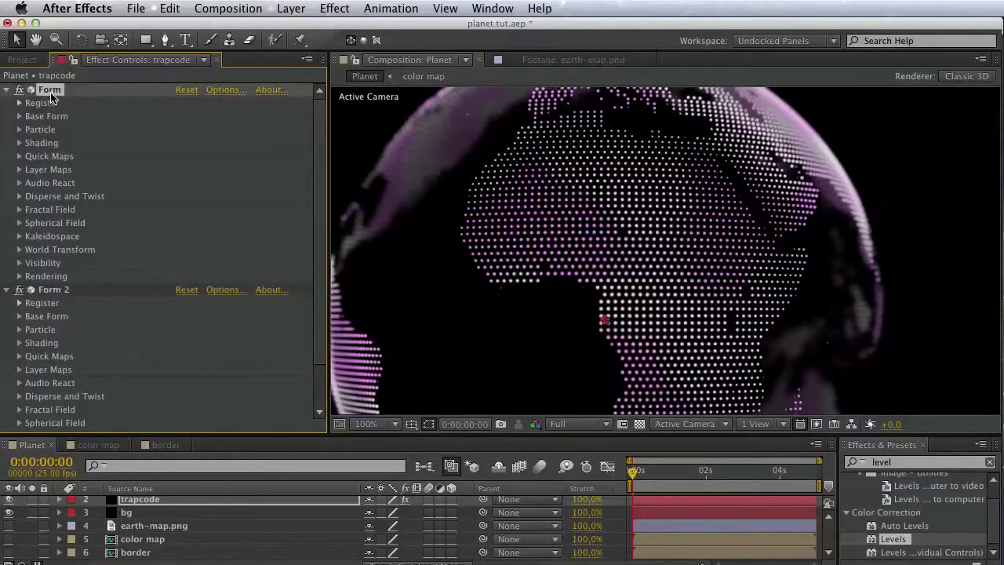
key("Return")
type("bo")
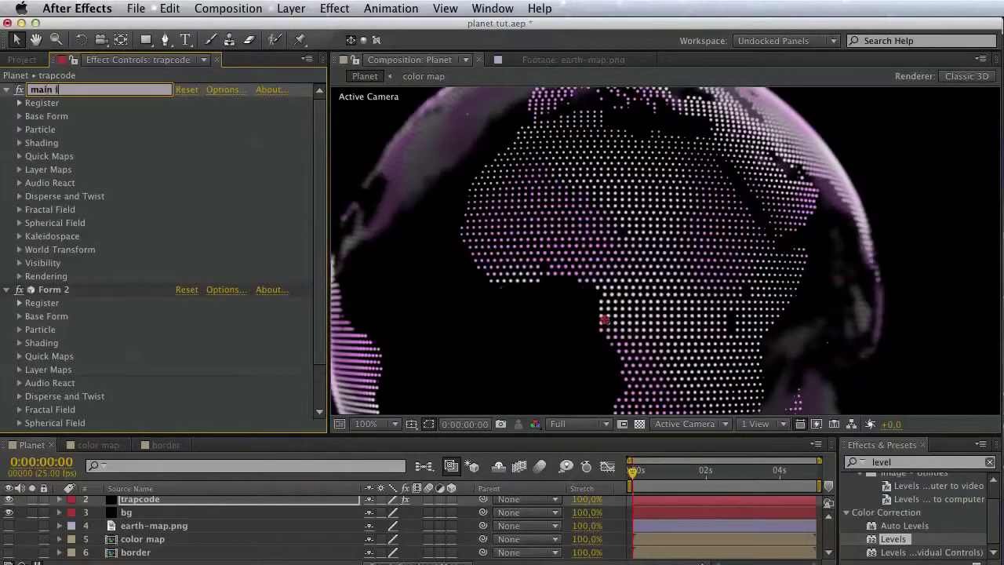
key("Return")
left_click(8, 90)
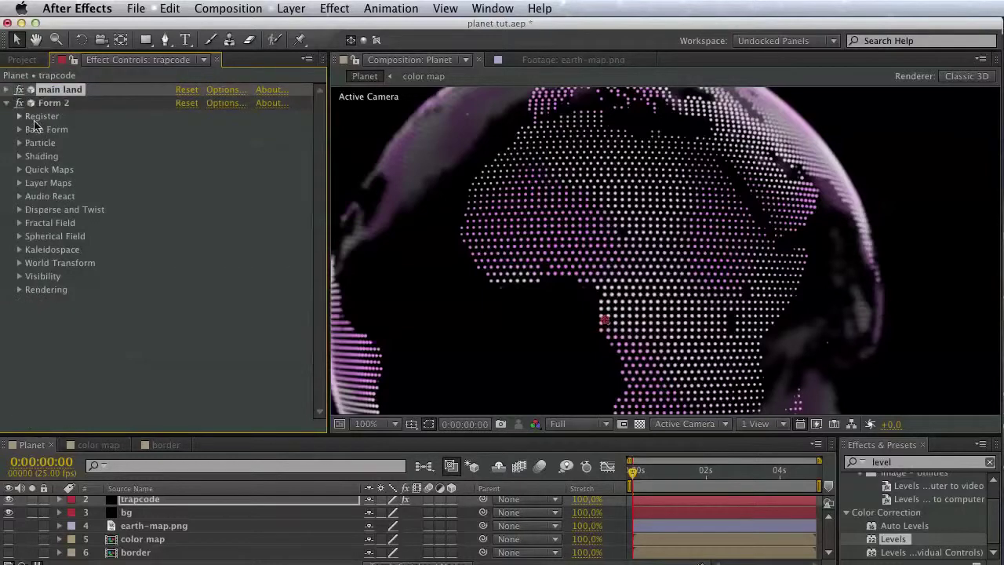
Rename the second Form effect on the trapcode layer as border.
left_click(55, 104)
key("Return")
type("border")
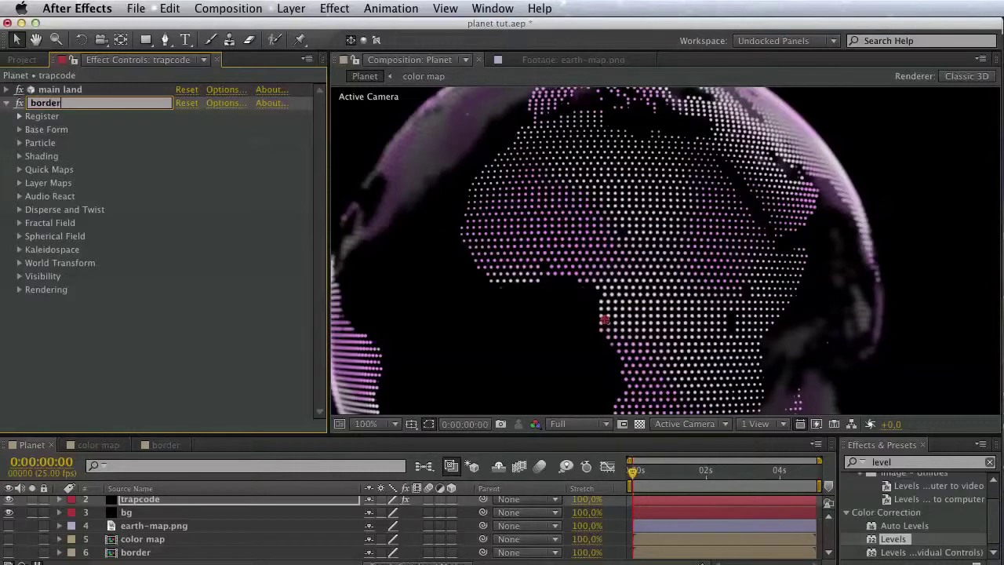
key("Return")
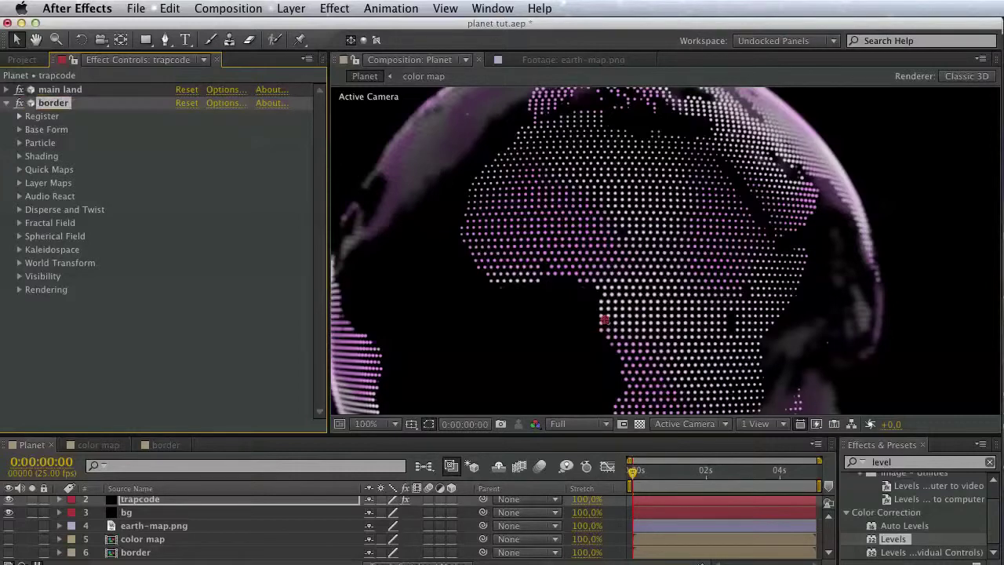
In the border effect's layer maps, set the Color and Alpha layer to None and the Size layer to border.
left_click(18, 183)
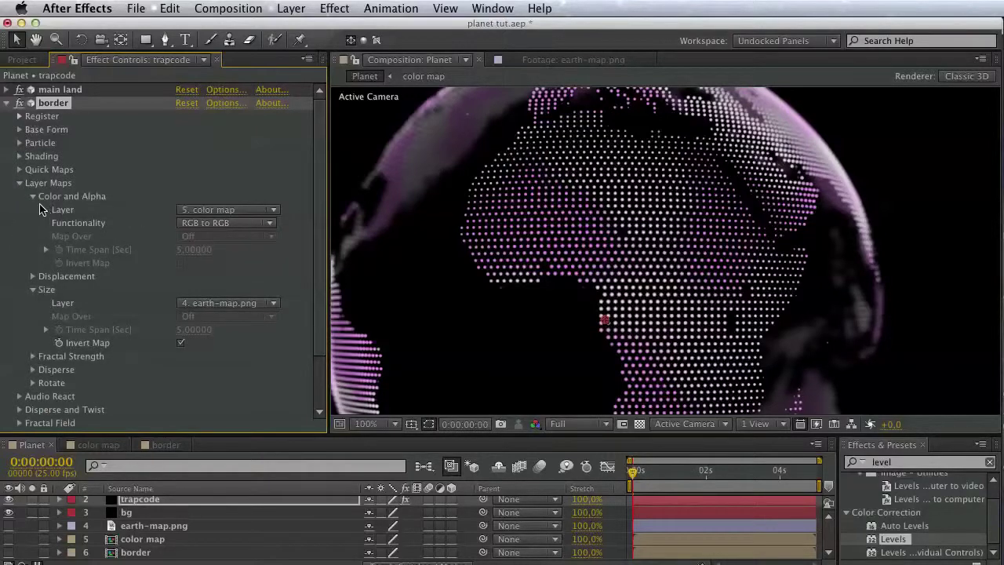
left_click(180, 210)
left_click(189, 222)
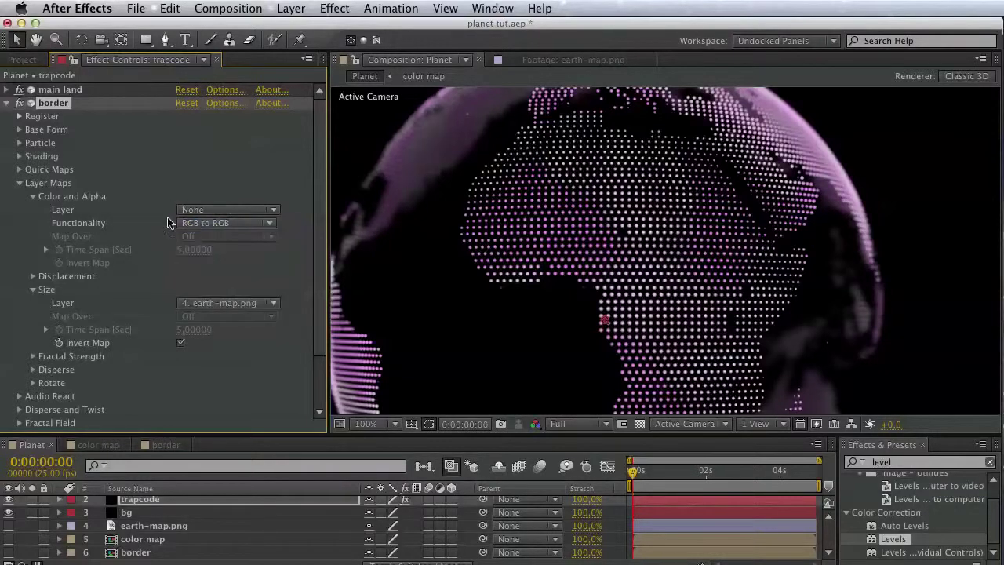
left_click(33, 196)
left_click(203, 236)
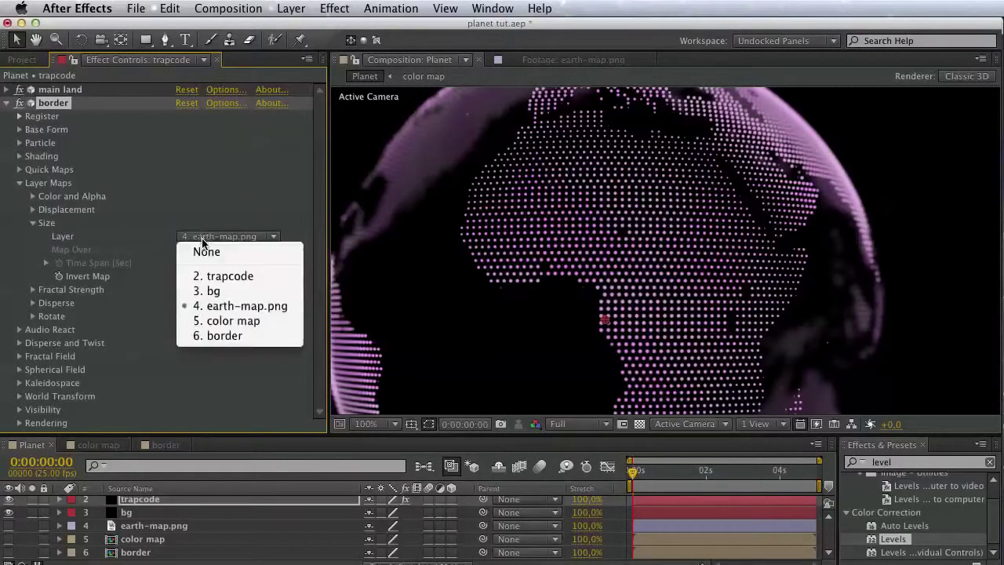
left_click(218, 343)
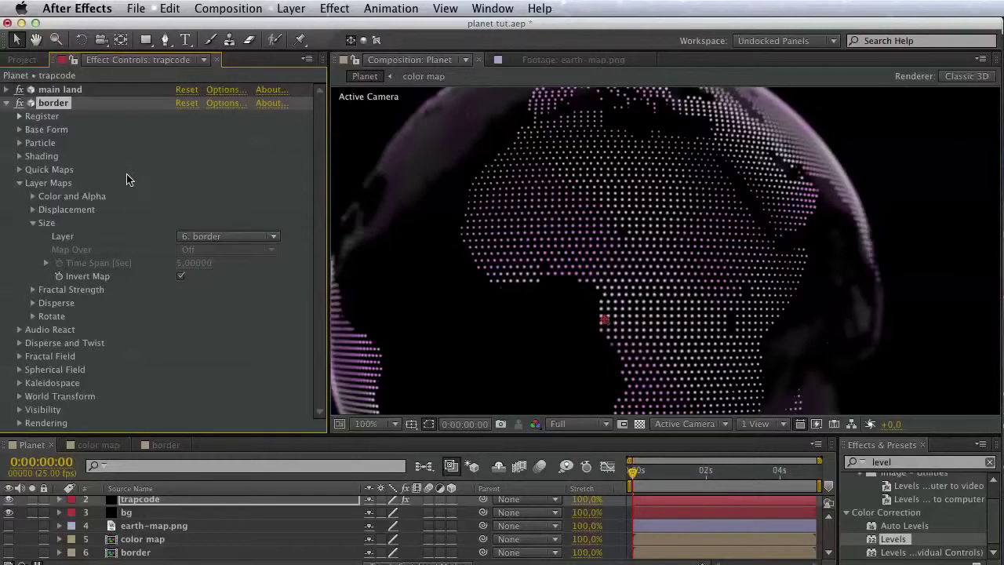
Try None as the border effect's Rendering Transfer Mode and restore it to Normal.
left_click(19, 423)
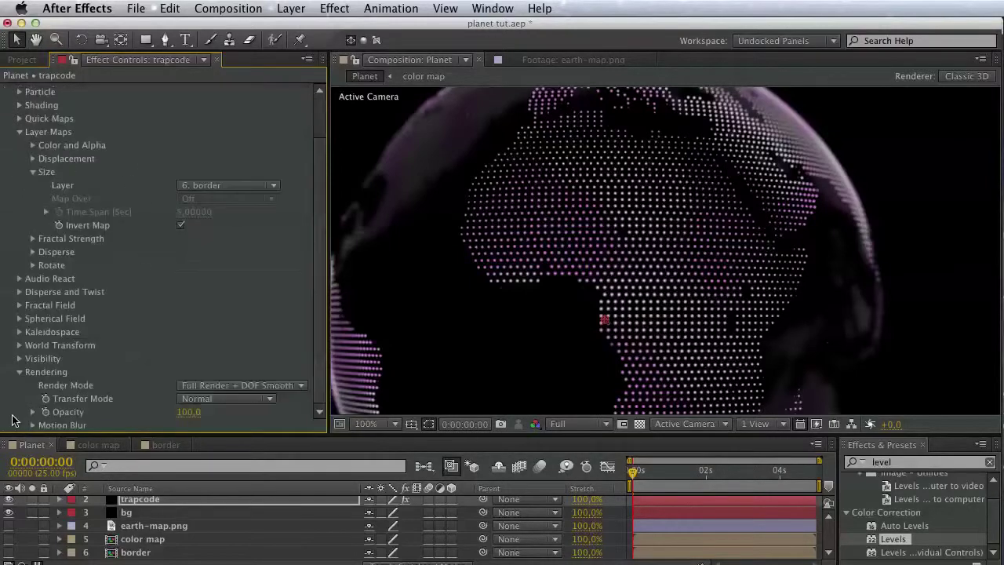
left_click(183, 401)
left_click(174, 388)
left_click(190, 402)
left_click(188, 411)
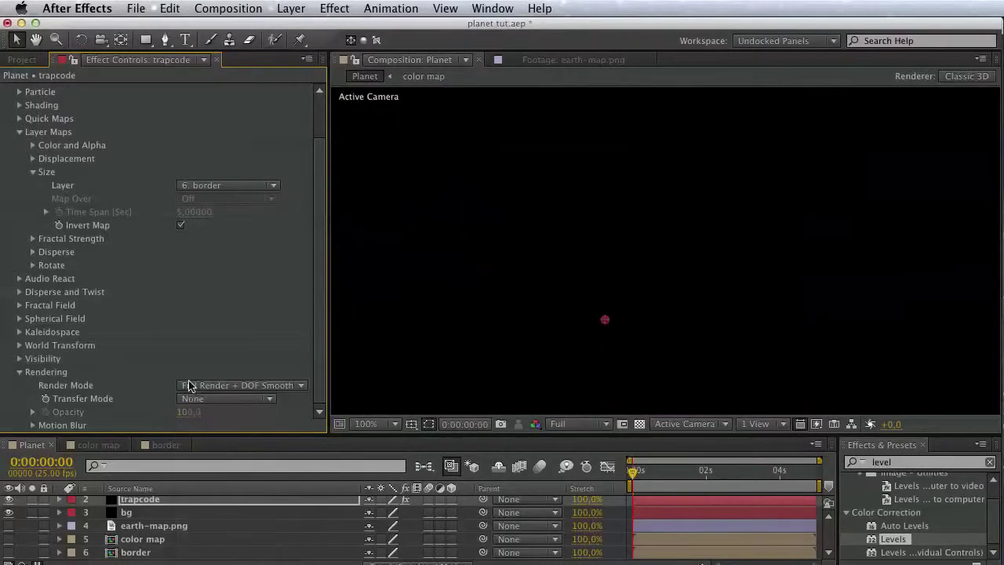
left_click(193, 399)
left_click(205, 426)
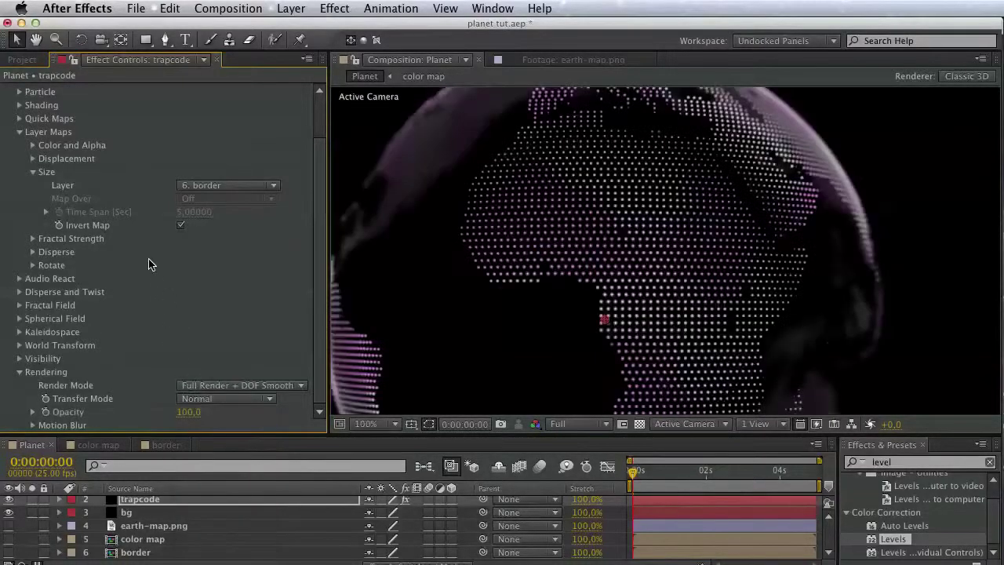
Change the border effect's particle Color to near-white by lowering its saturation almost to zero.
scroll(172, 377, "up", 2)
key("v")
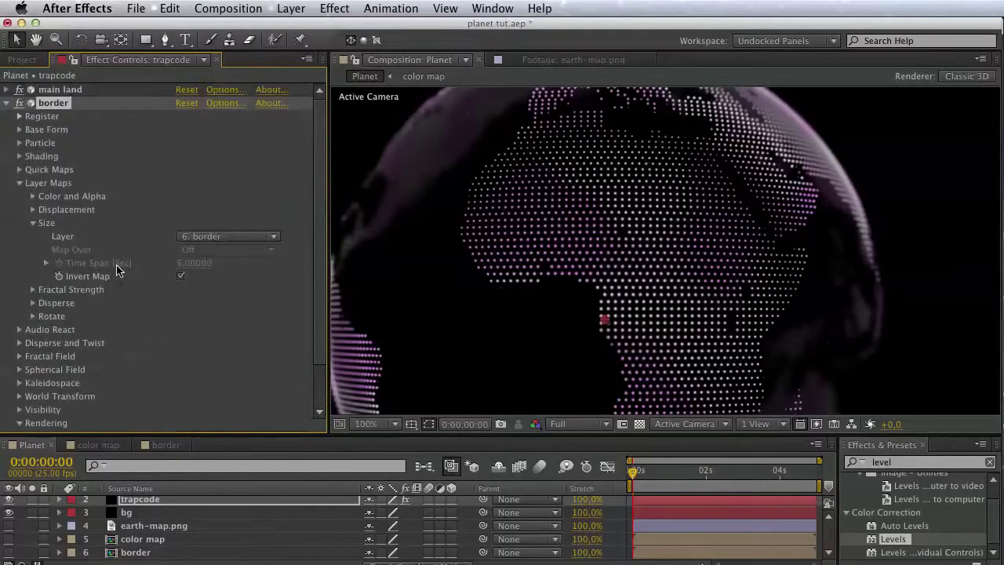
left_click(21, 143)
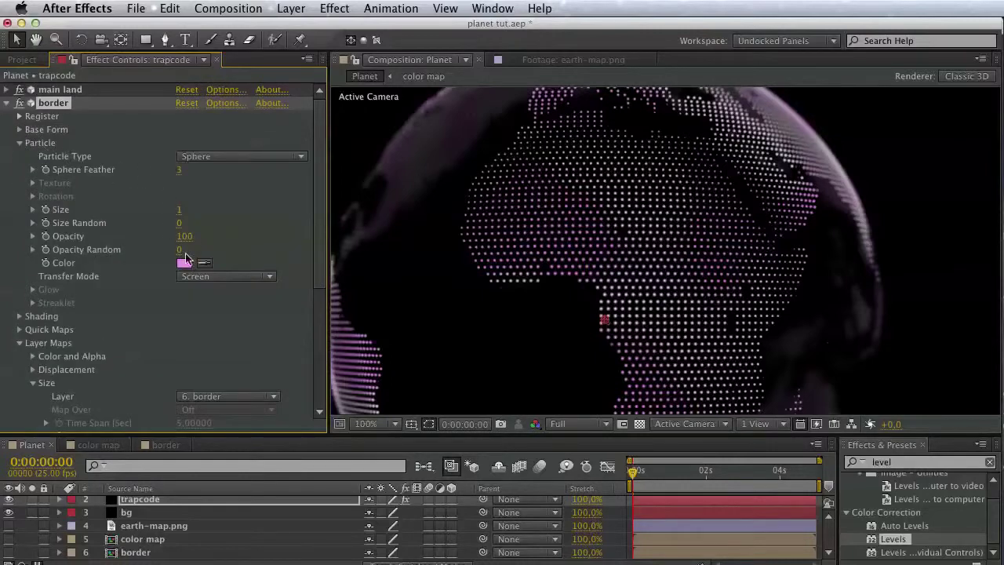
left_click(184, 264)
left_click_drag(658, 259, 638, 259)
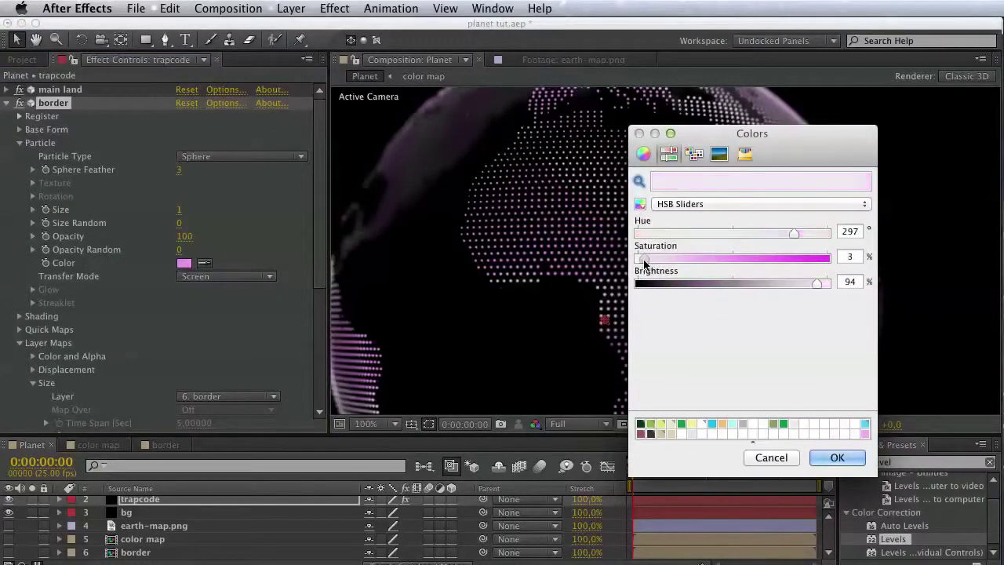
left_click(837, 457)
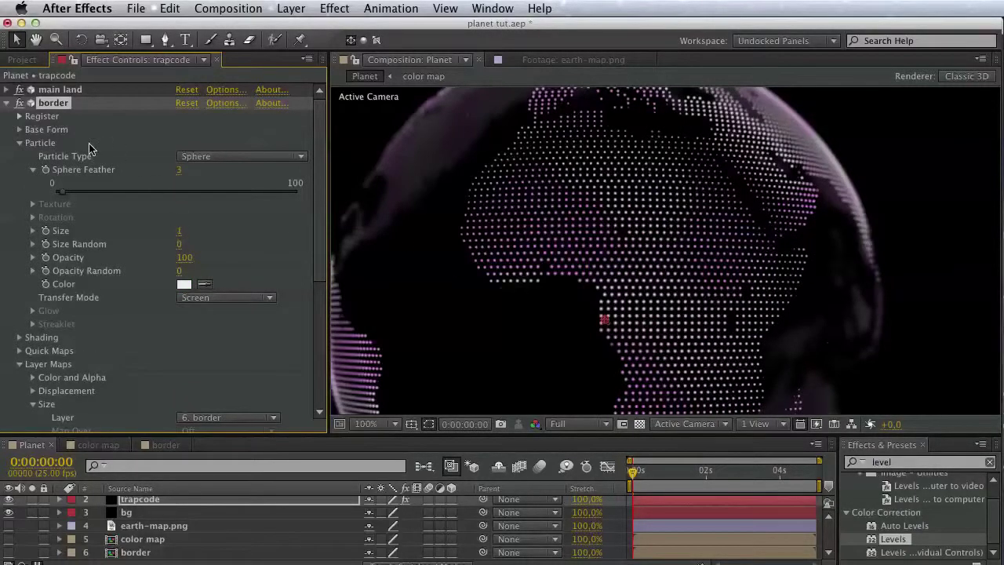
left_click(20, 143)
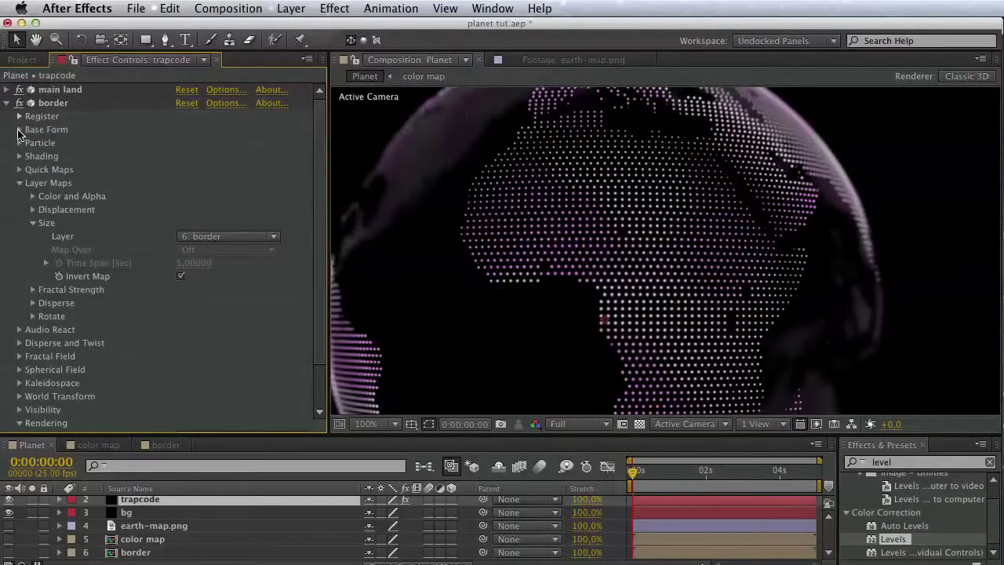
Double the border effect's Base Form density to 600 Particles in X and 300 Particles in Y.
left_click(19, 130)
left_click(189, 196)
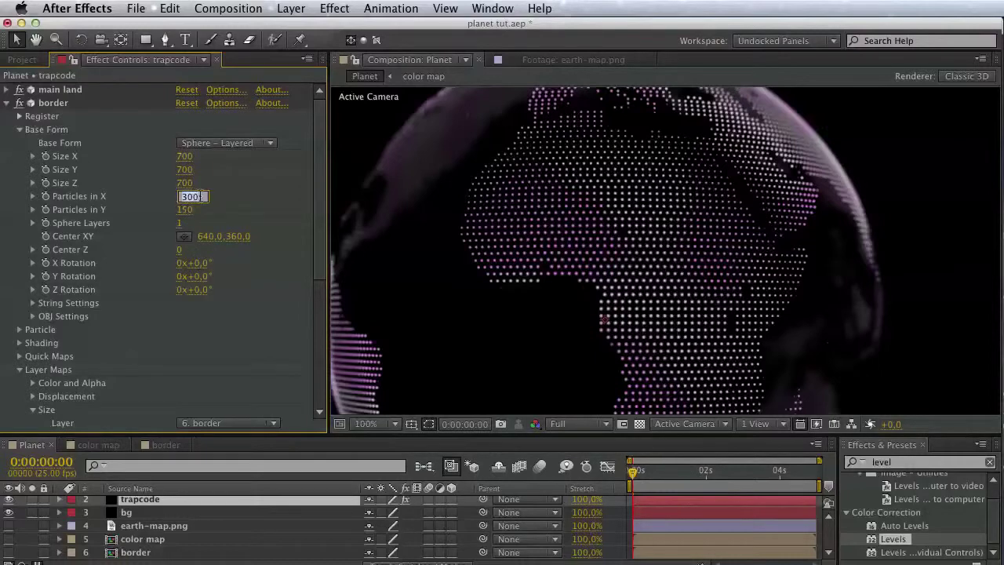
left_click(201, 196)
key("Return")
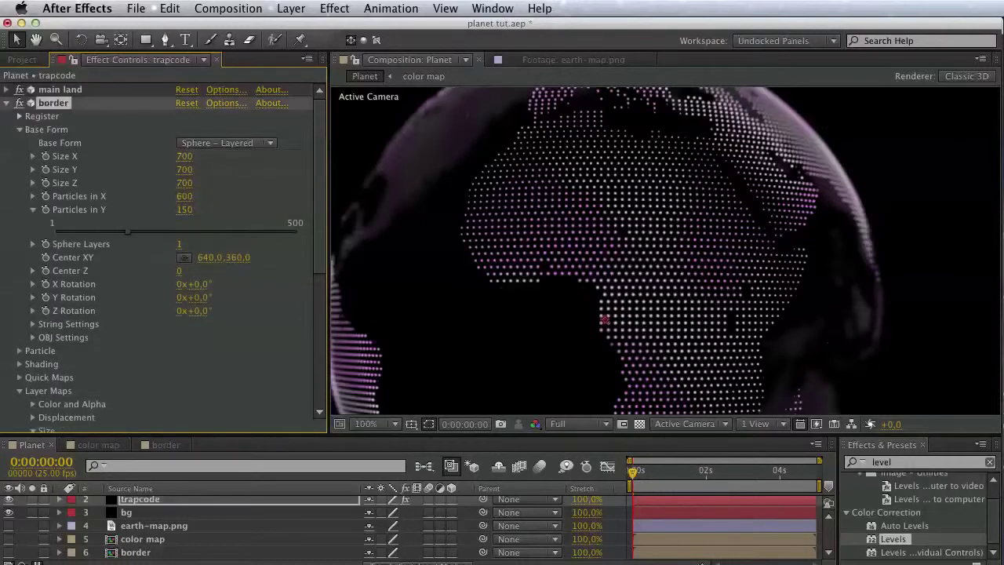
left_click(191, 210)
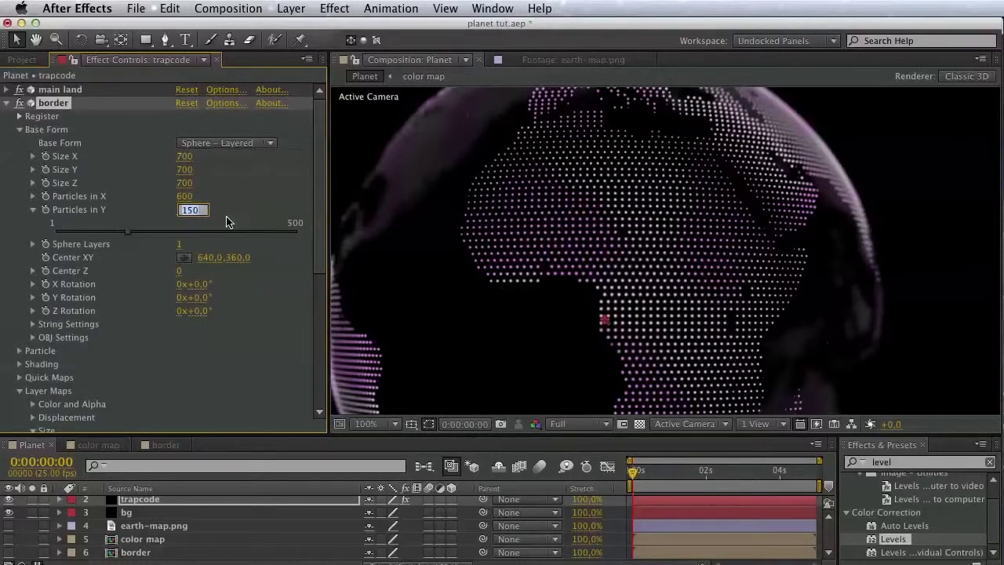
type("*2")
key("Return")
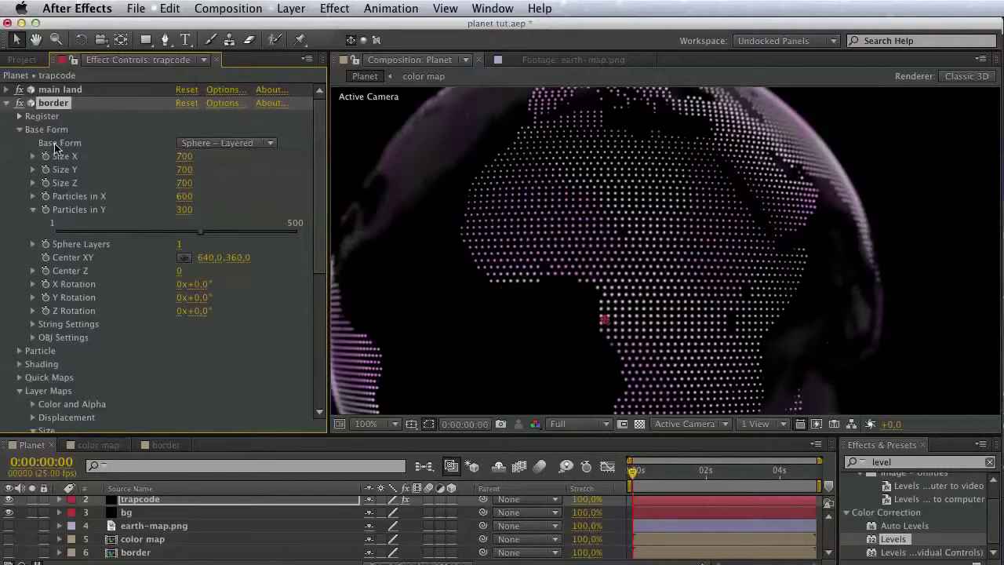
With the main land effect temporarily disabled, turn off Invert Map for the border effect's Size layer map.
left_click(7, 104)
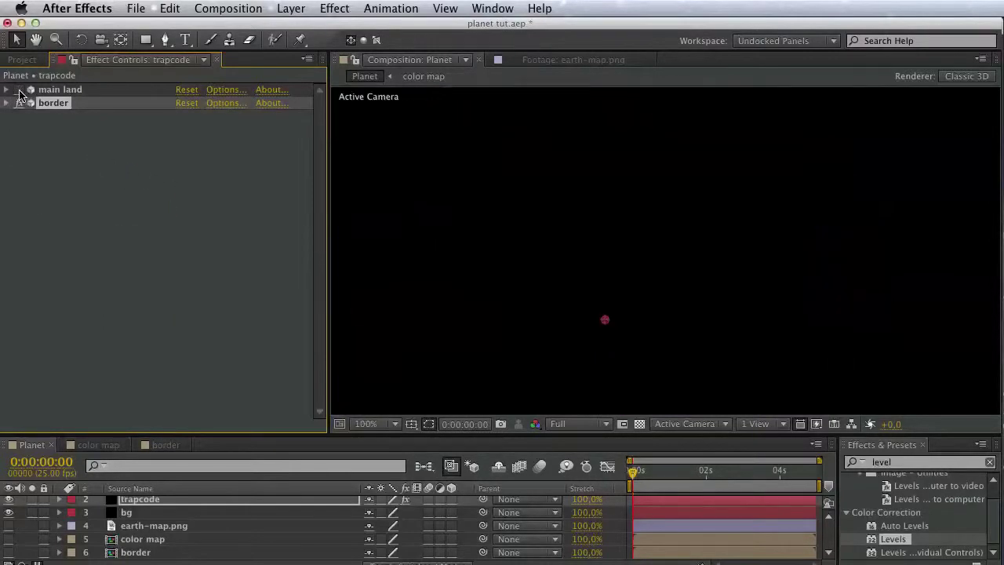
left_click(11, 104)
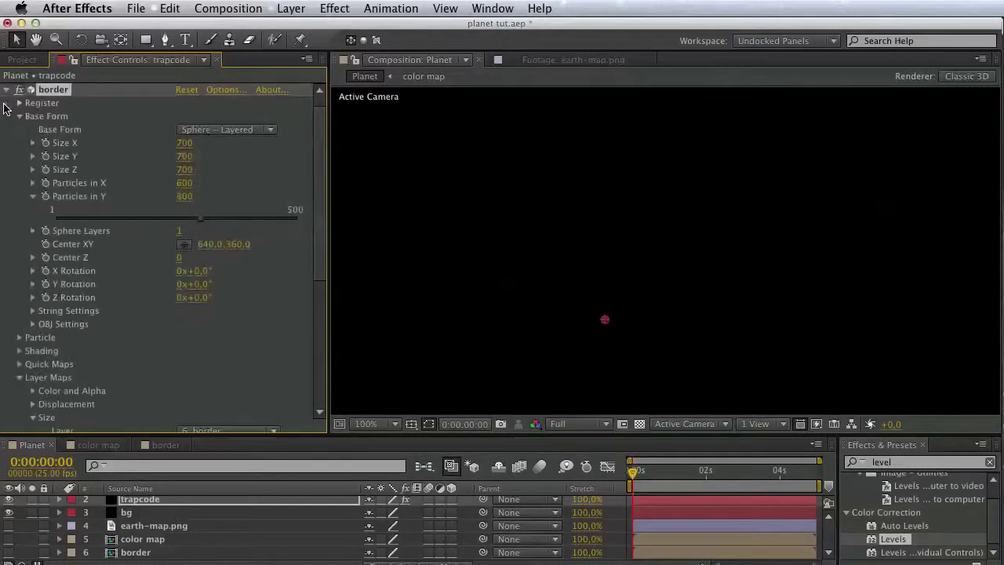
scroll(117, 233, "down", 5)
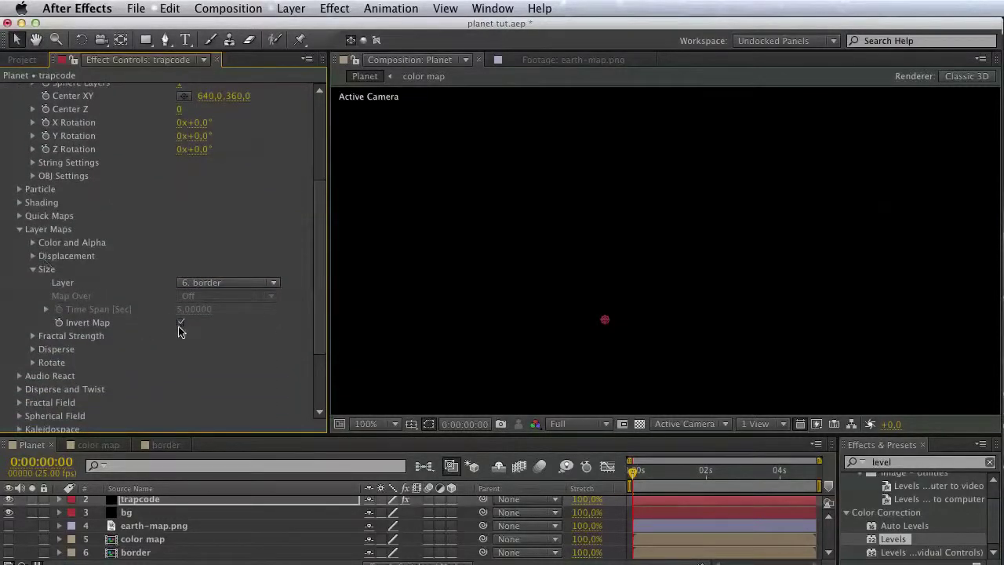
left_click(181, 324)
scroll(130, 194, "up", 5)
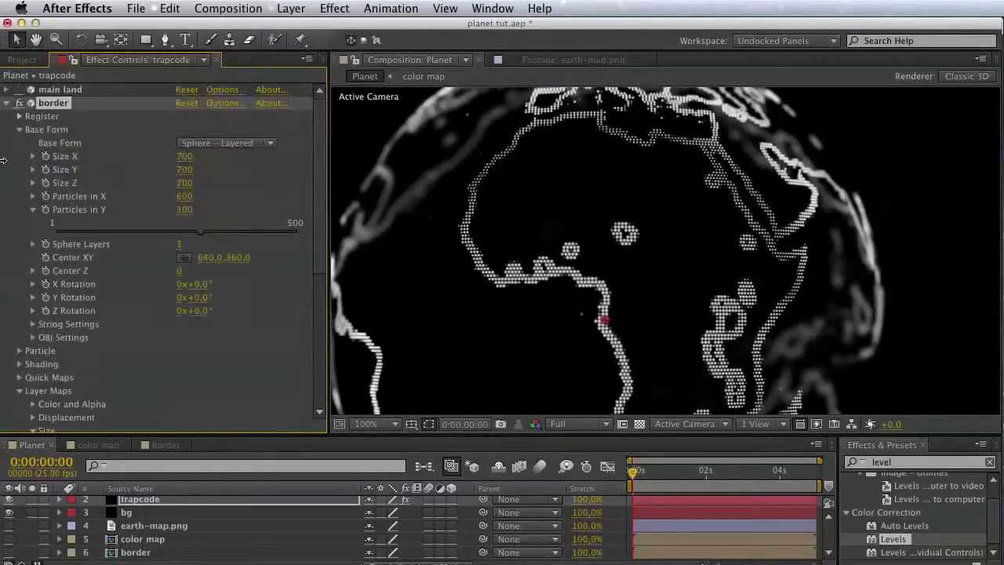
left_click(20, 91)
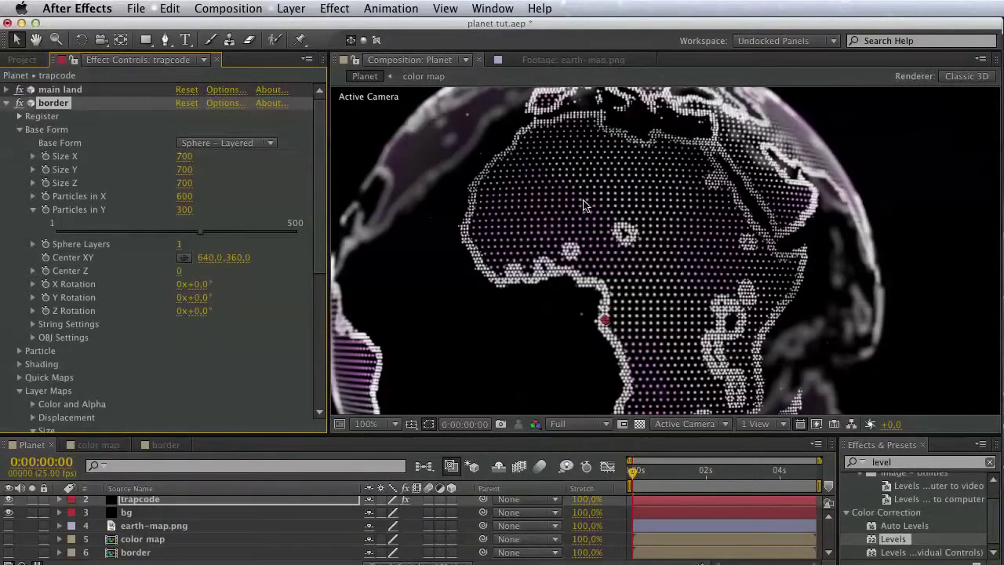
Reduce Edge Finder's Outline Width to 2.2 in the border composition, and return to the trapcode layer in the Planet composition.
left_click_drag(587, 205, 572, 187)
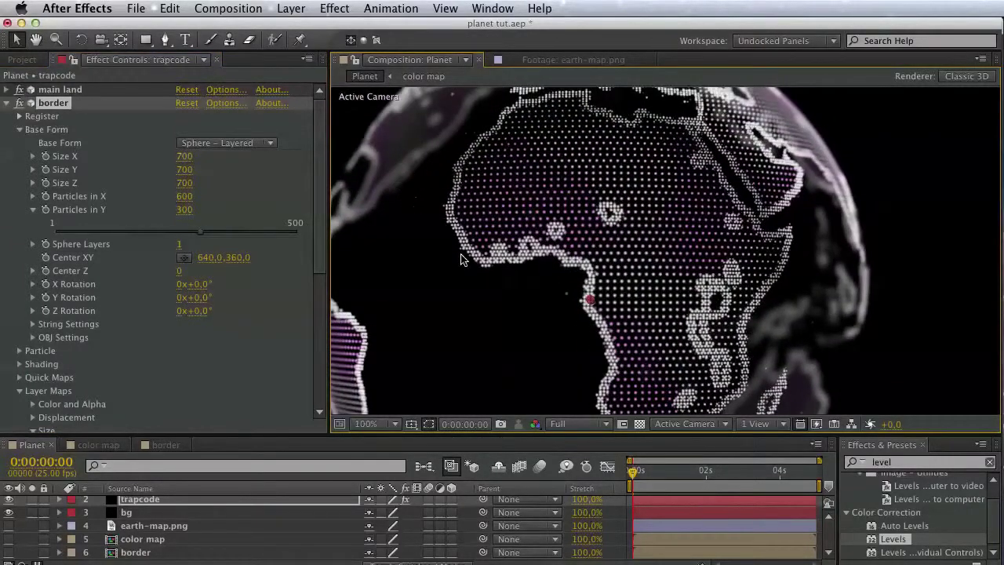
double_click(136, 552)
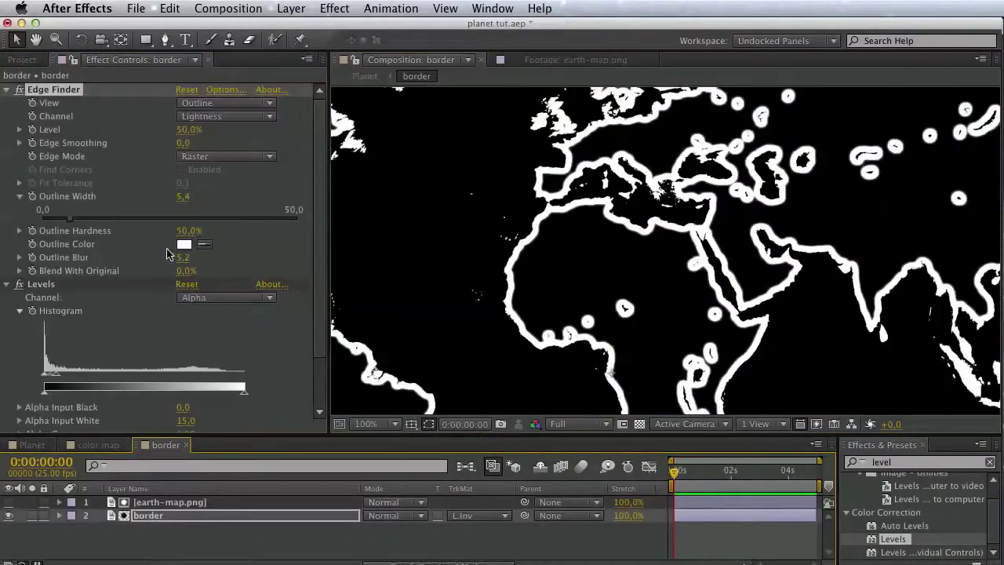
left_click_drag(79, 221, 57, 221)
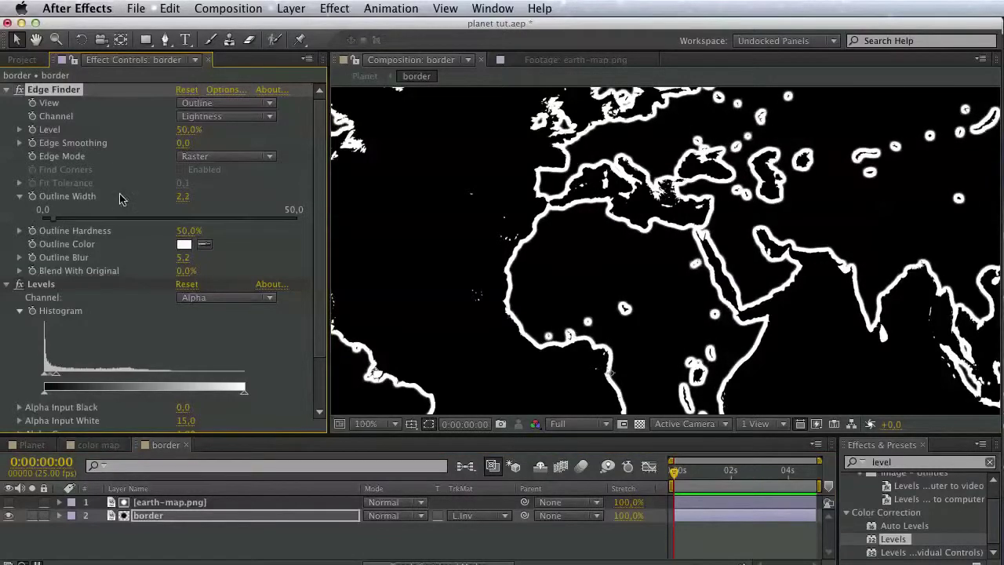
left_click(363, 76)
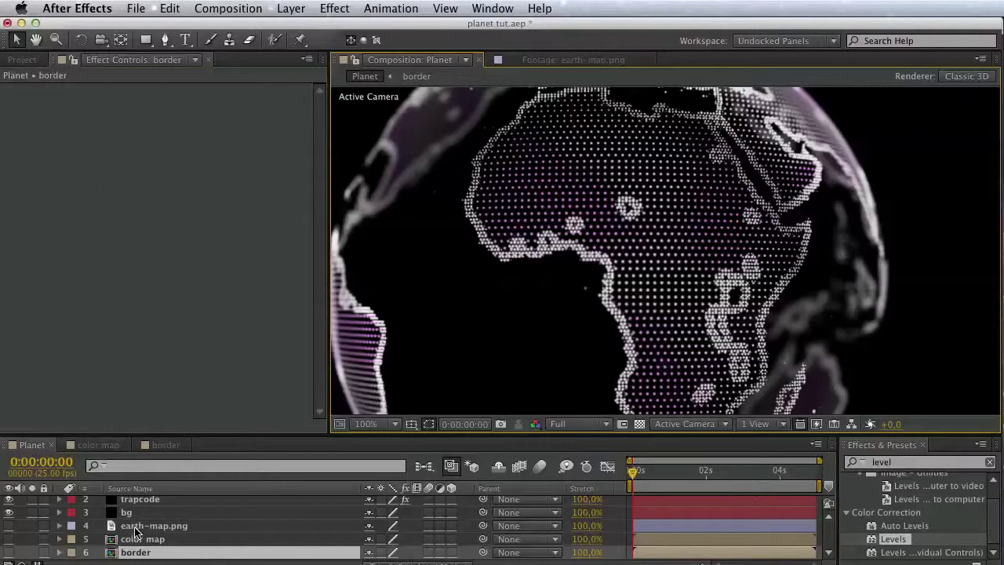
left_click(140, 500)
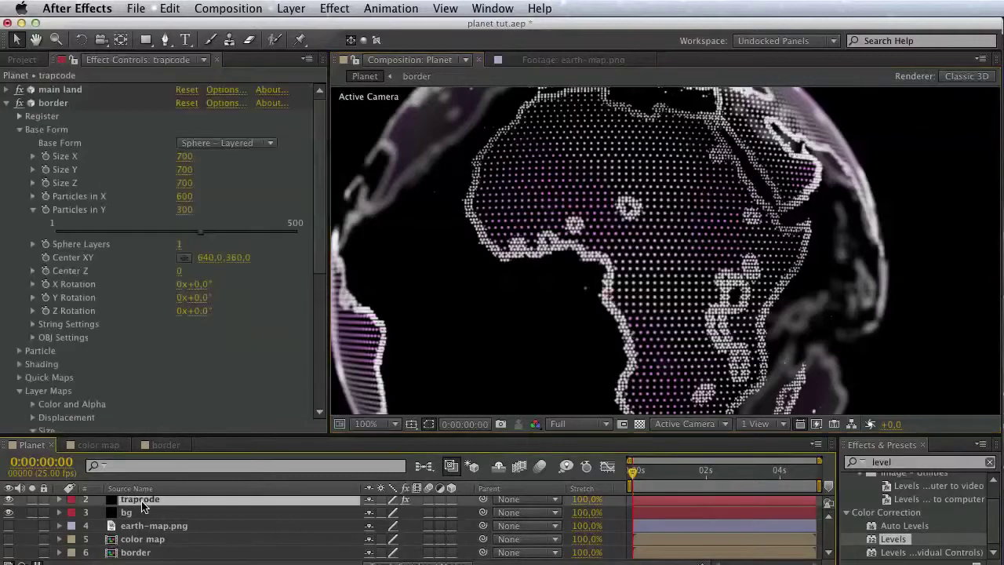
Try 288 for the border effect's Particles in Y and restore the value to 300.
left_click(199, 237)
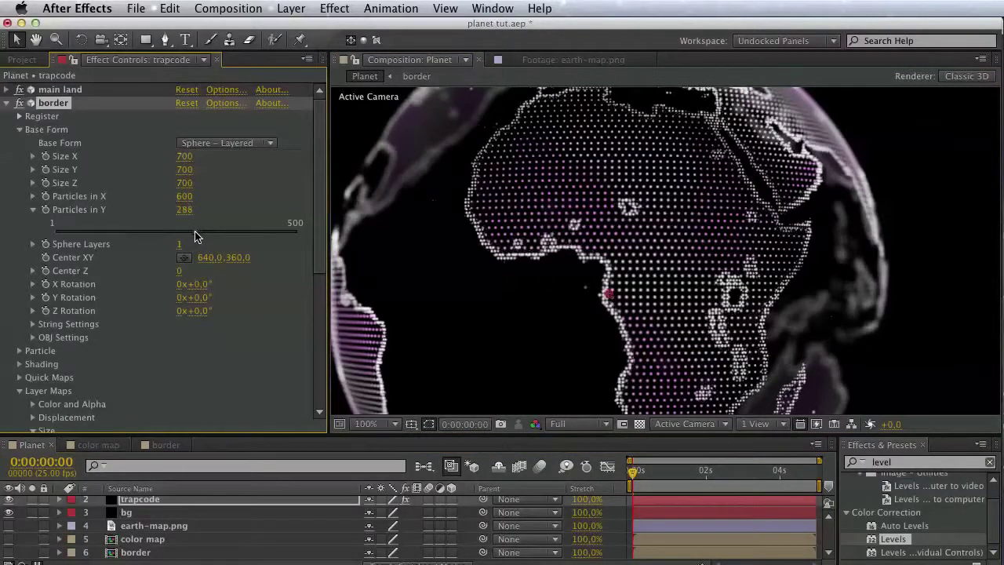
left_click(182, 211)
type("300")
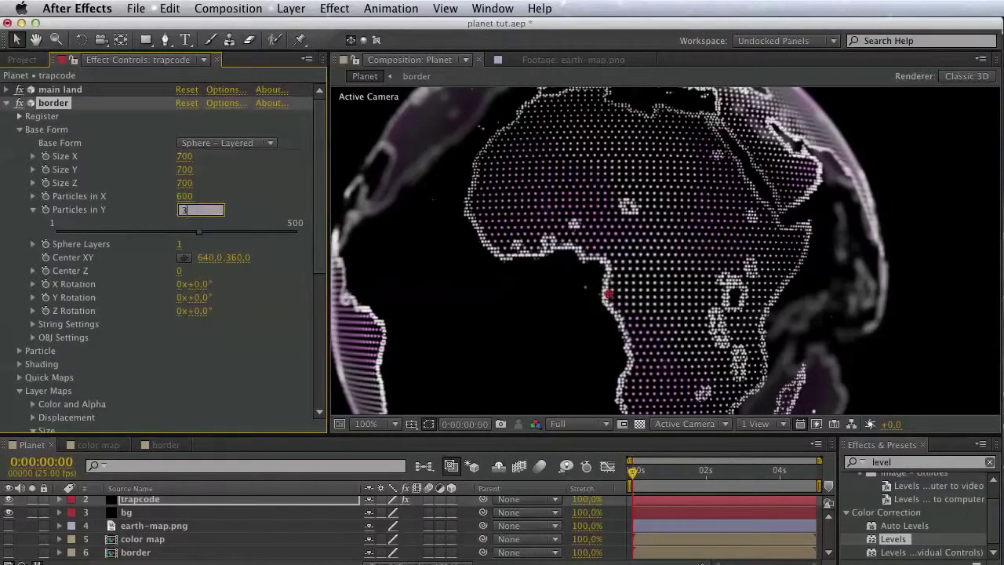
key("Return")
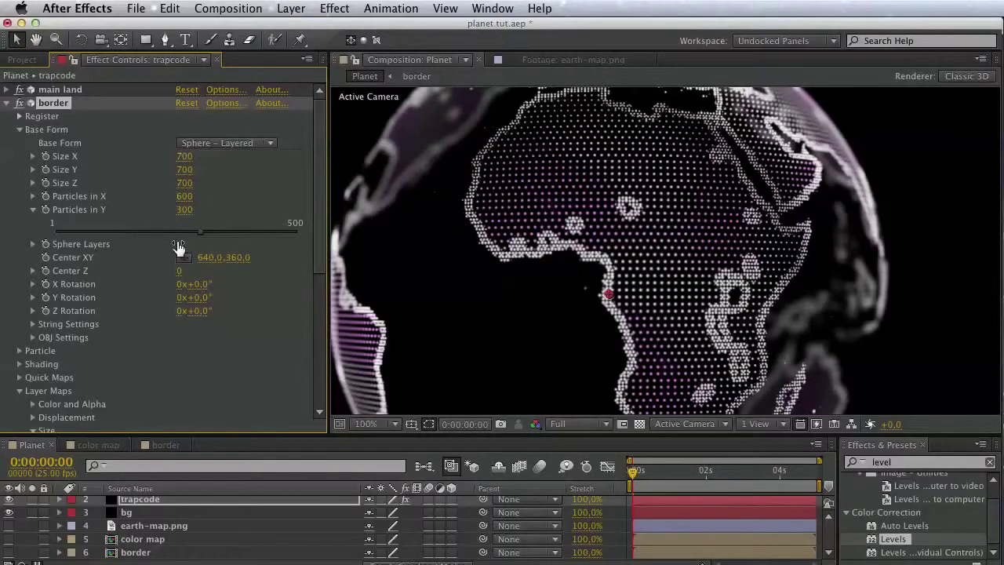
Set the border effect's particle Sphere Feather to 0 and Size to 2.
scroll(40, 278, "down", 5)
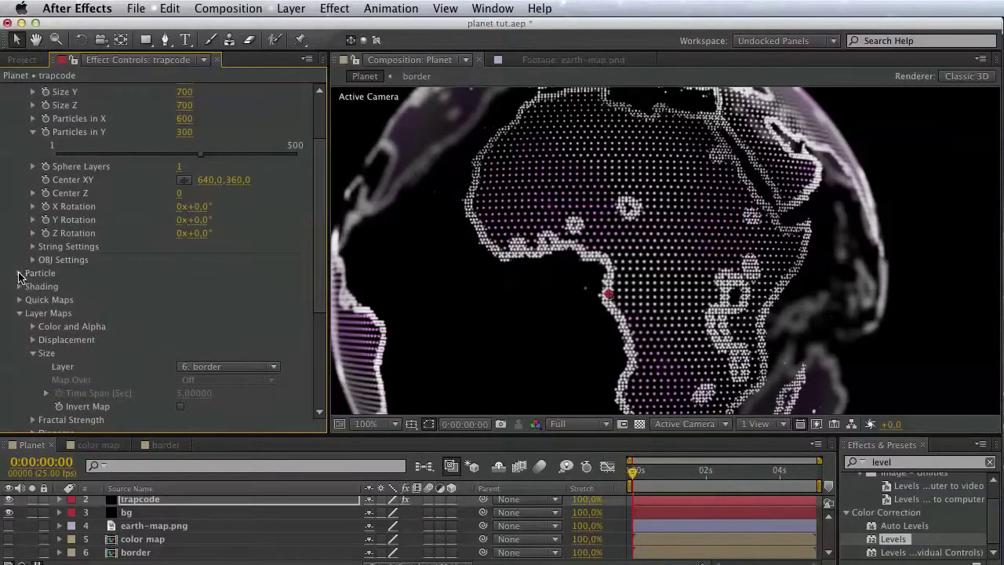
left_click(19, 273)
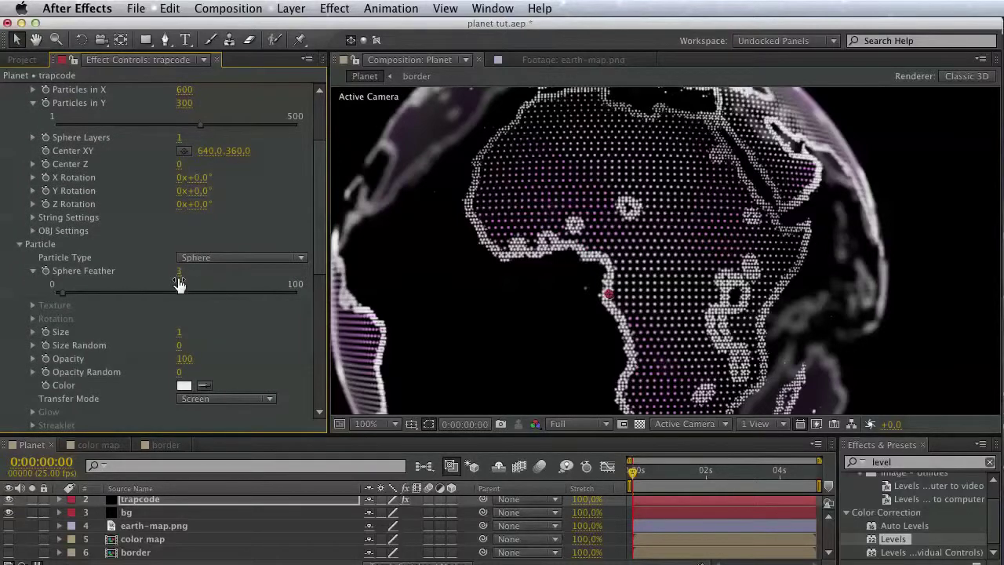
left_click_drag(70, 297, 48, 297)
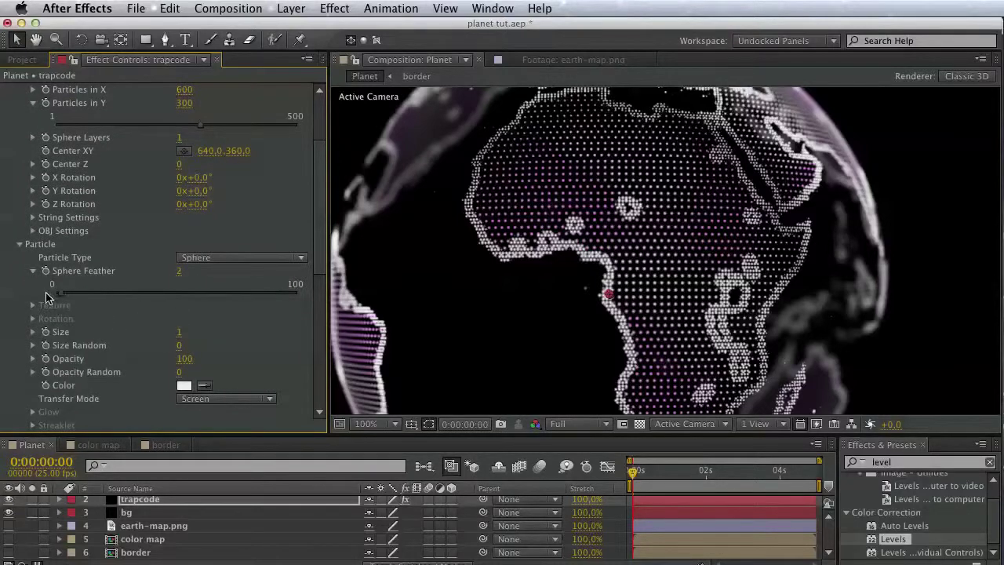
left_click(33, 332)
mouse_move(78, 354)
left_mouse_down()
mouse_move(106, 358)
mouse_move(81, 357)
left_mouse_up()
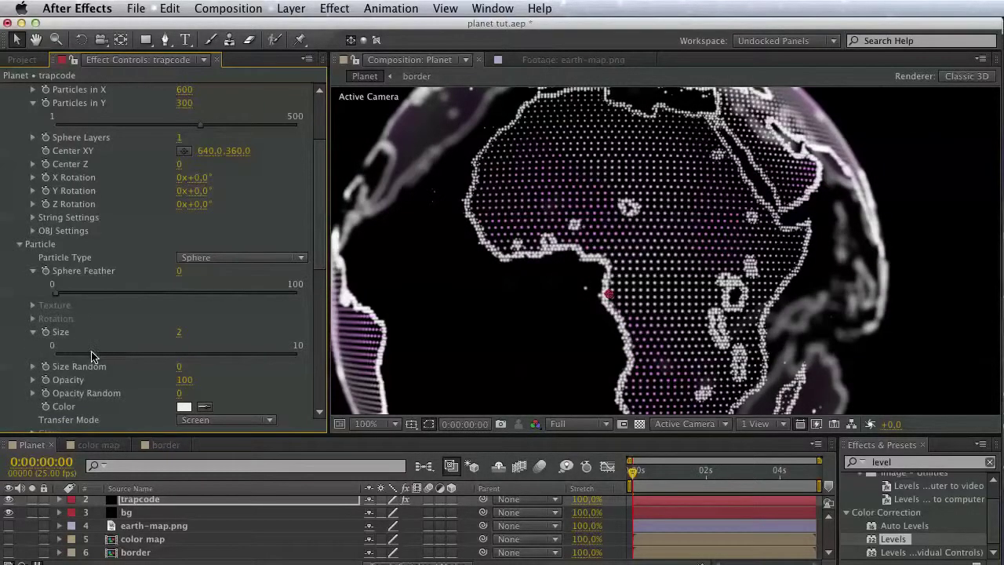
Set the border effect's particle Size to 1 and change its Color to the saved light blue swatch.
left_click(184, 407)
left_click(864, 423)
left_click(846, 460)
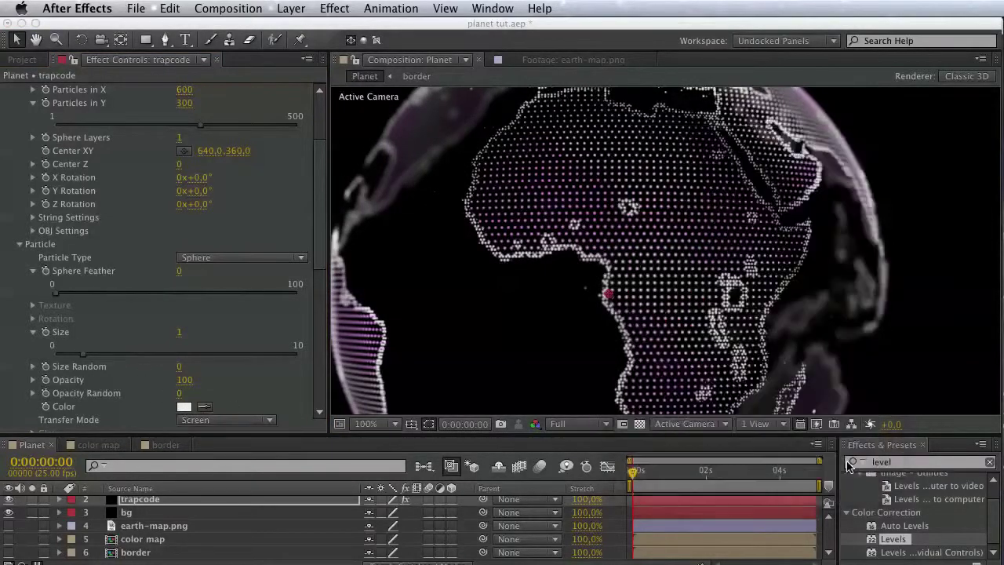
key("space")
left_click_drag(733, 335, 692, 342)
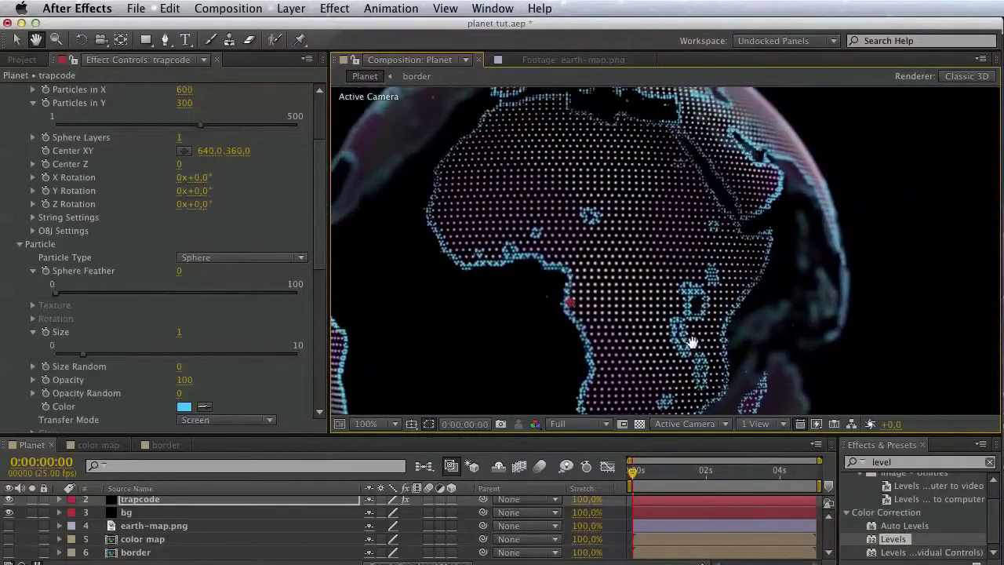
key("v")
Change the border particles' Transfer Mode to Add.
left_click(205, 420)
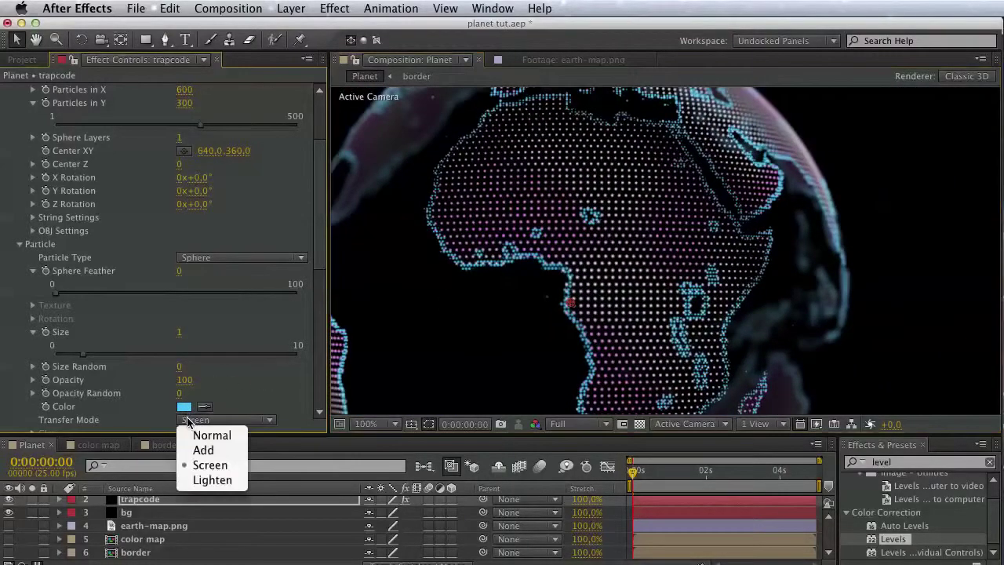
left_click(204, 450)
key("h")
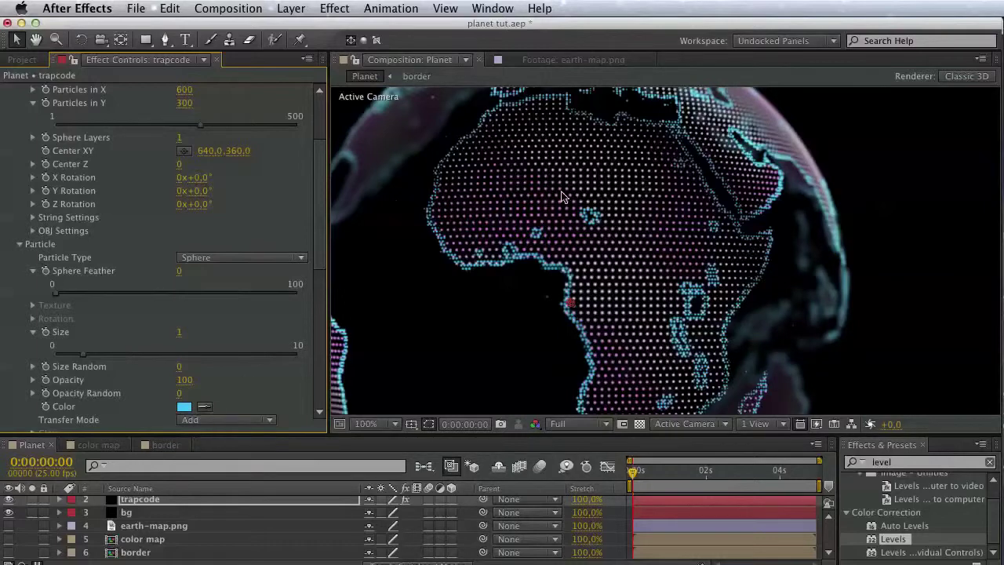
left_click_drag(565, 197, 545, 217)
key("v")
Try the saved light purple swatch as the border particles' color.
left_click(185, 407)
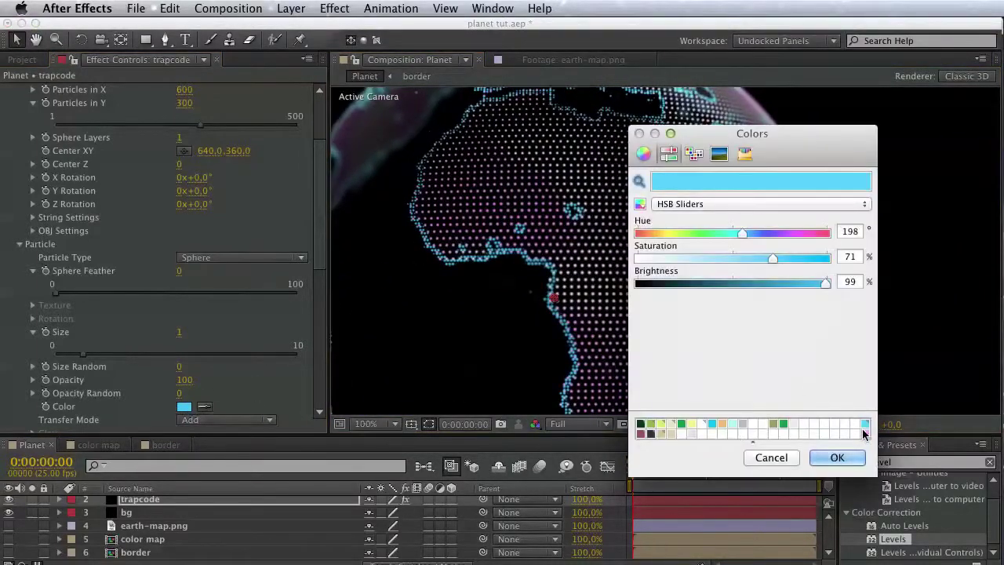
left_click(866, 437)
left_click(836, 455)
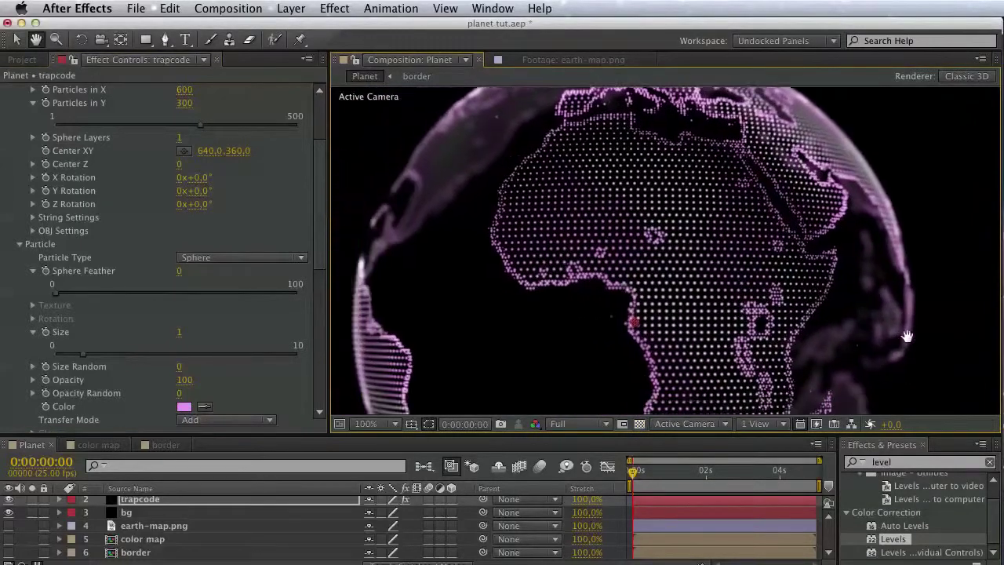
left_click_drag(533, 328, 440, 367)
Set the border particles' color to light blue, HSB 196, 66, 100, and save the project.
left_click(185, 408)
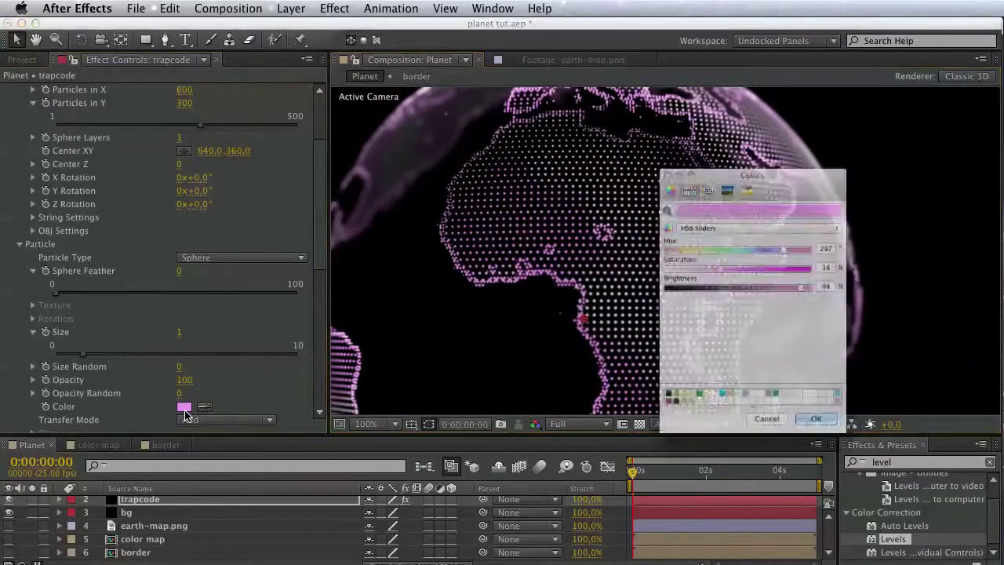
left_click(865, 424)
left_click(852, 460)
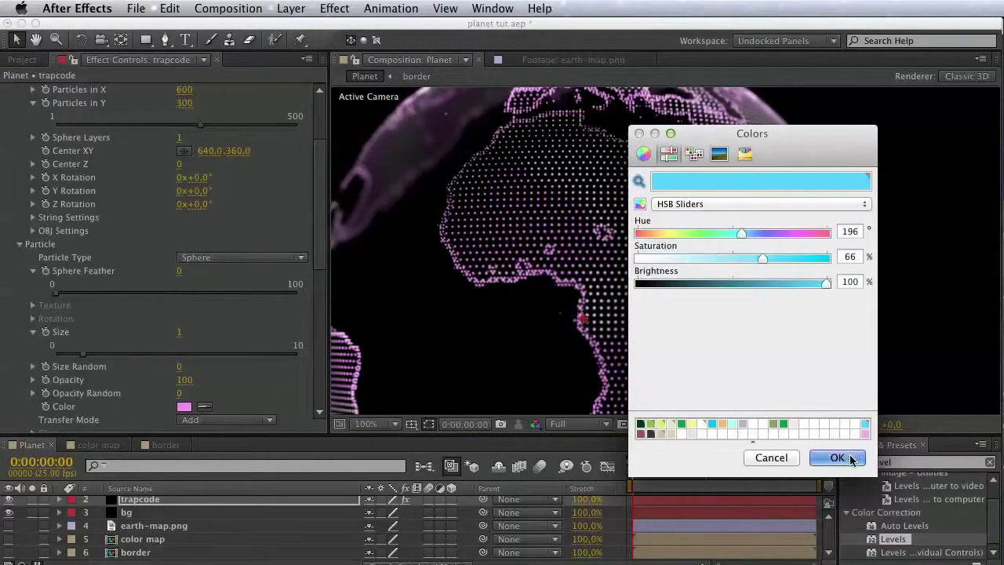
left_click_drag(700, 314, 746, 343)
key("v")
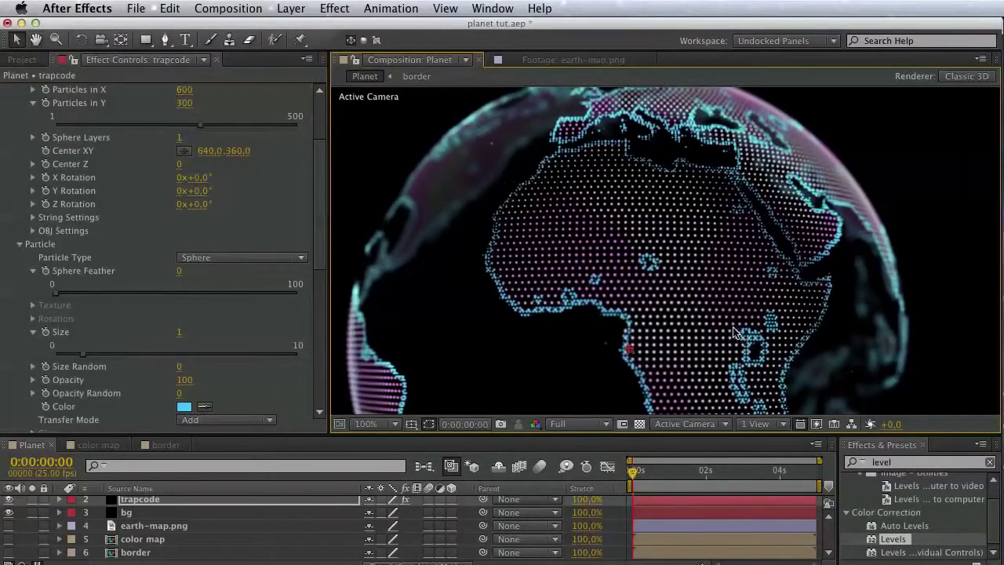
key("super+s")
left_click_drag(599, 306, 580, 272)
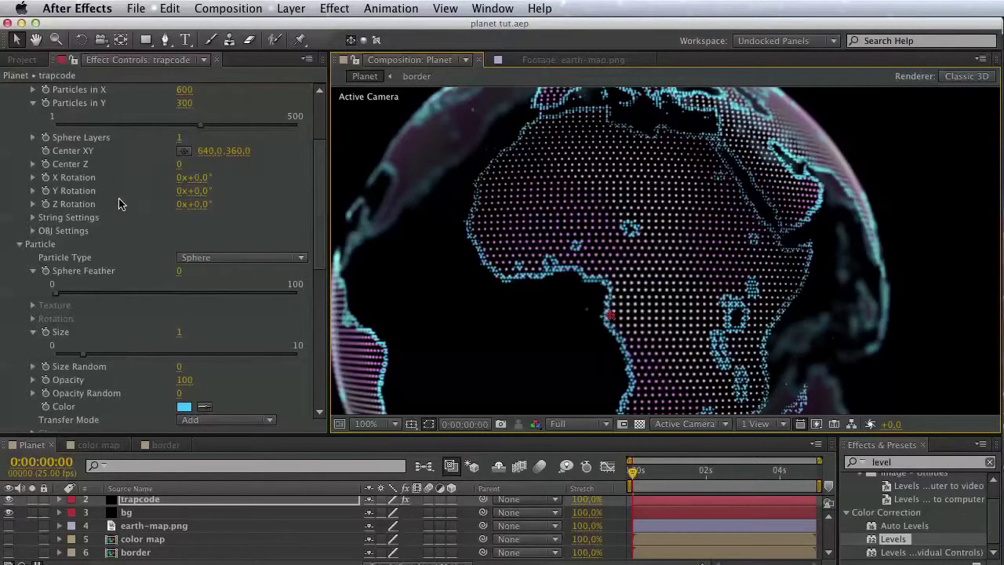
Try a higher Sphere Feather on the border particles, restore it to 0, and collapse the Sphere Feather and Size controls.
left_click_drag(61, 301, 254, 302)
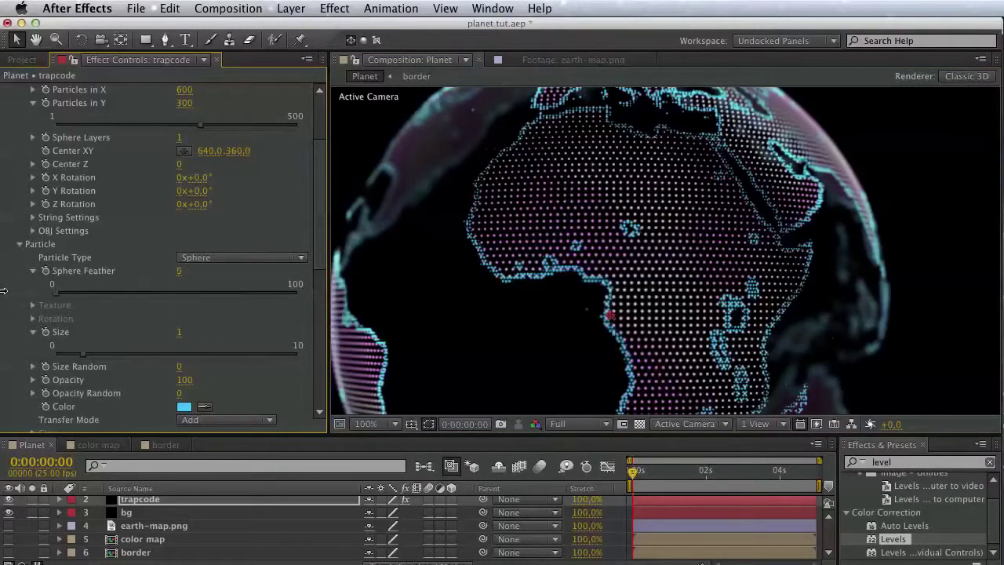
left_click(33, 272)
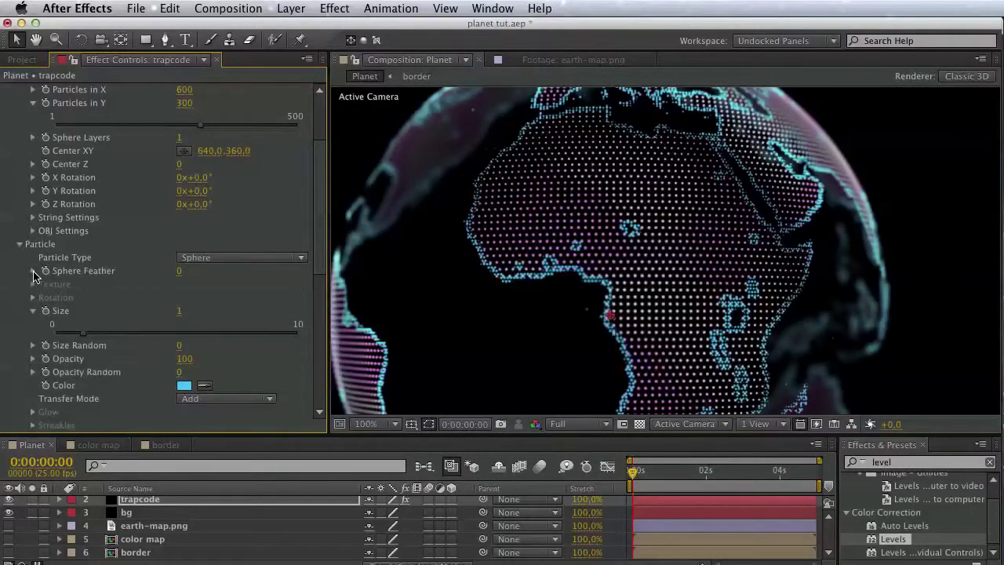
left_click(27, 312)
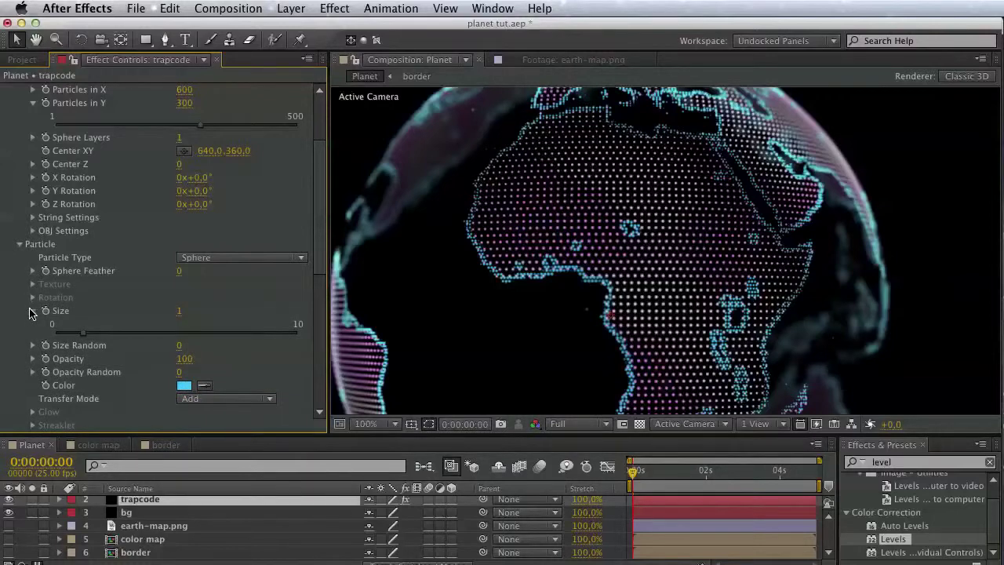
left_click(33, 310)
scroll(87, 314, "down", 5)
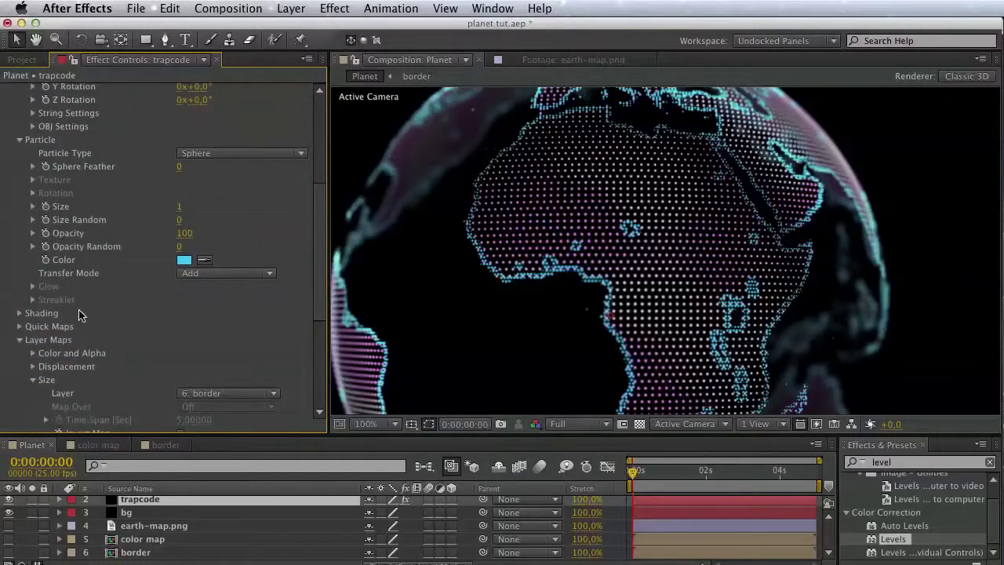
left_click_drag(90, 240, 92, 235)
left_click_drag(533, 254, 554, 287)
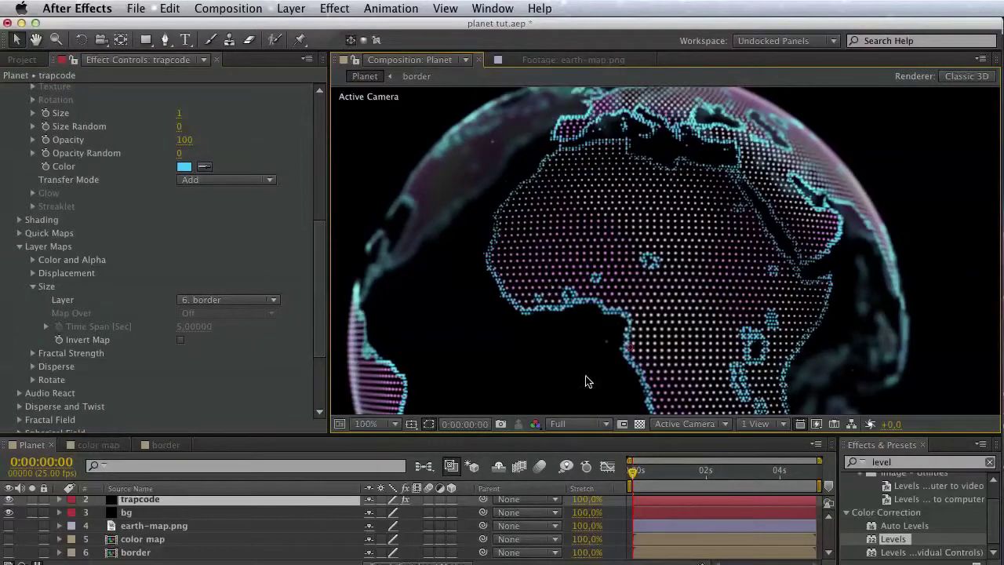
left_click_drag(594, 380, 594, 321)
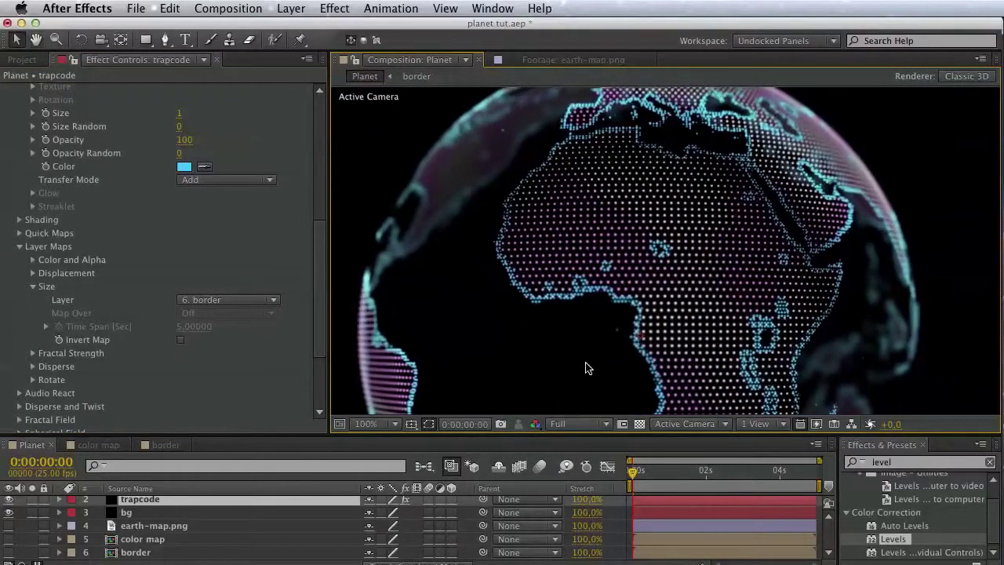
Switch to QuickTime Player, examine the finished planet in trapcode planet bq.mov around 00:18, and return to After Effects.
left_click_drag(588, 564, 318, 59)
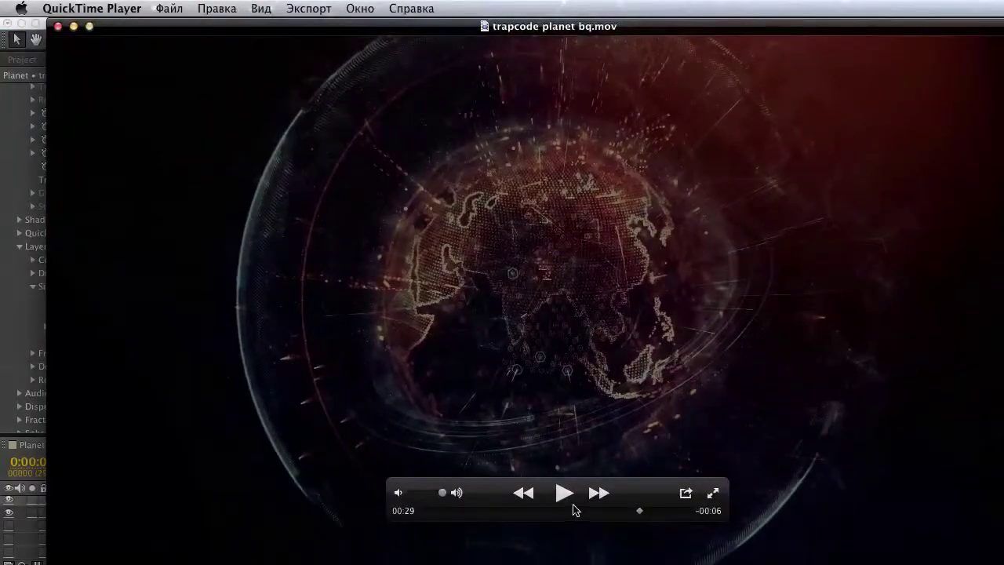
mouse_move(574, 510)
left_mouse_down()
mouse_move(549, 507)
mouse_move(562, 510)
left_mouse_up()
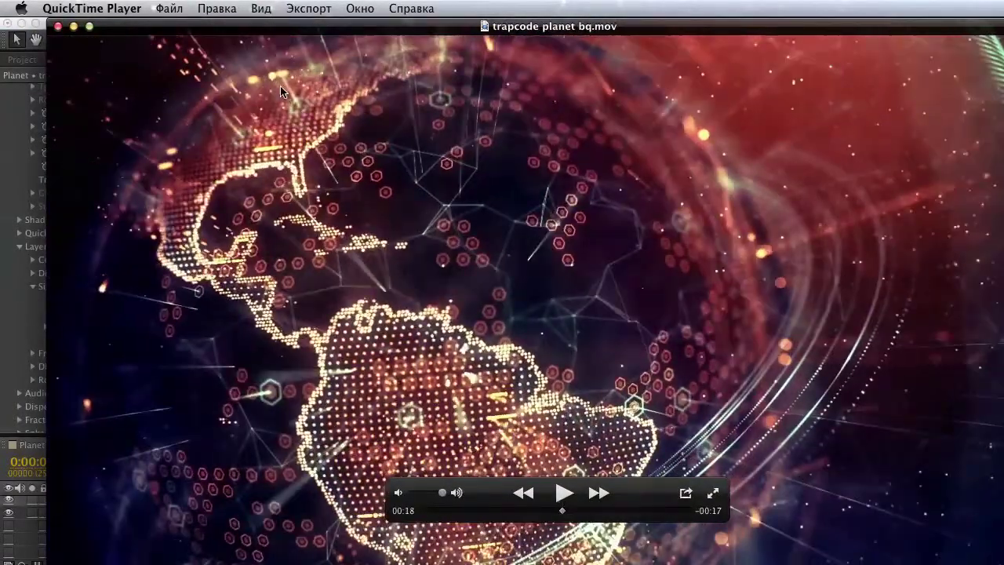
key("super+Tab")
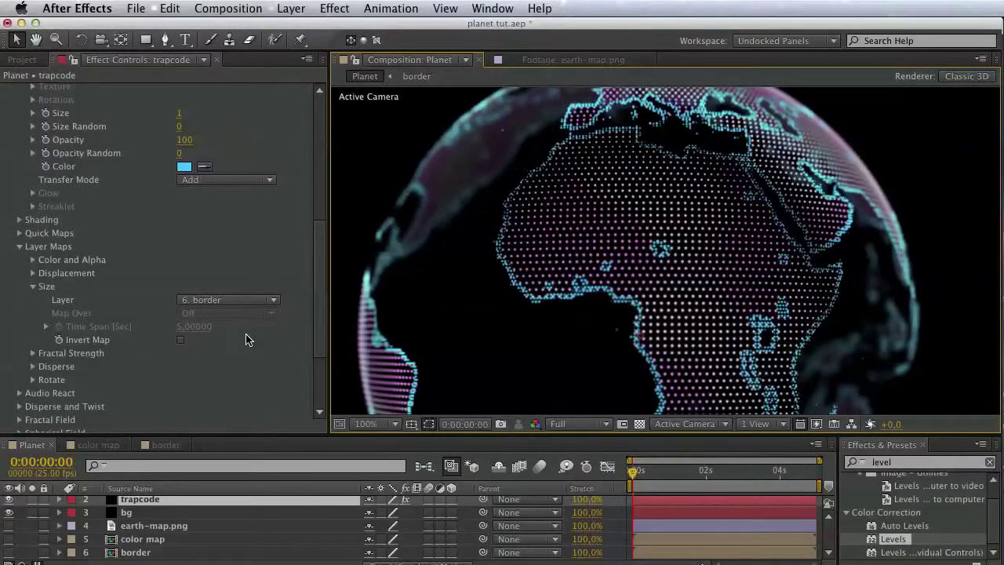
Save the project and add an adjustment layer at the top of the Planet composition.
key("super+s")
scroll(101, 516, "up", 2)
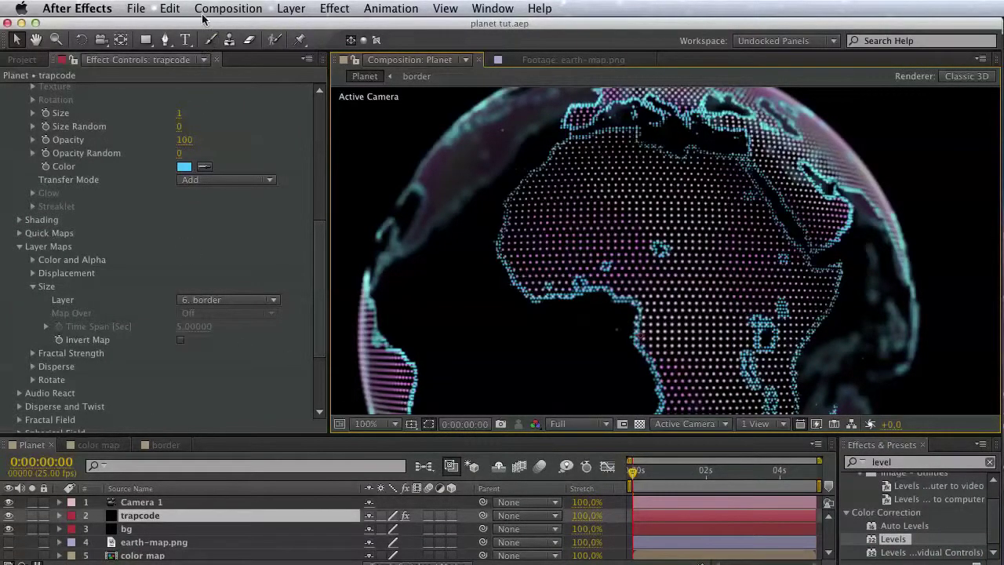
left_click(287, 8)
mouse_move(298, 27)
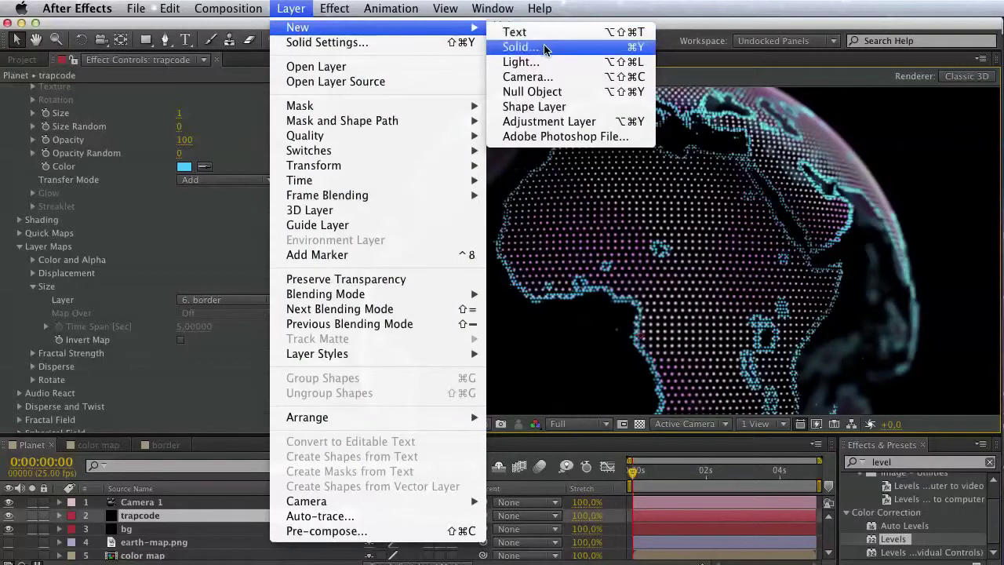
left_click(553, 122)
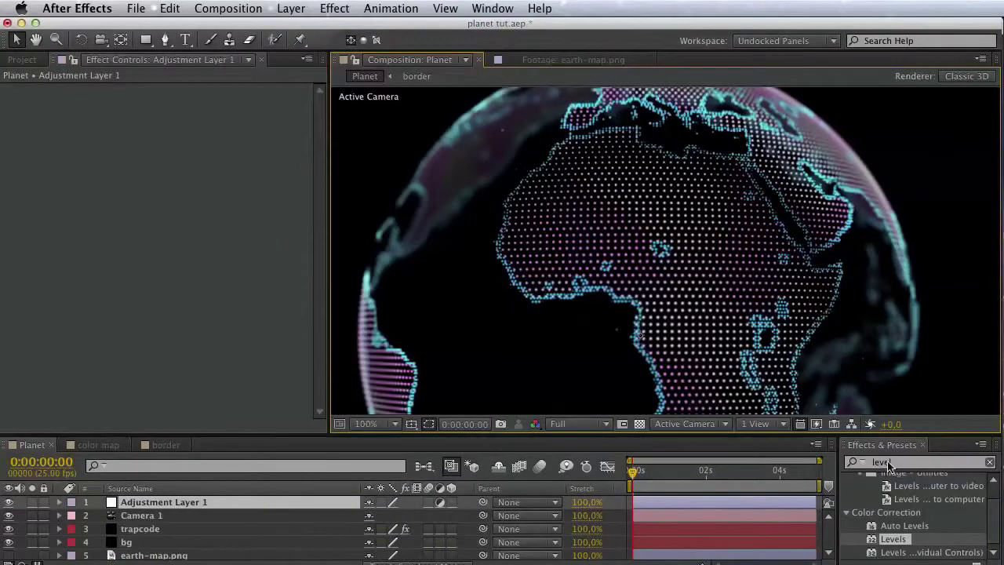
Find the Stylize Glow effect and apply it to Adjustment Layer 1.
left_click(885, 462)
type("glow")
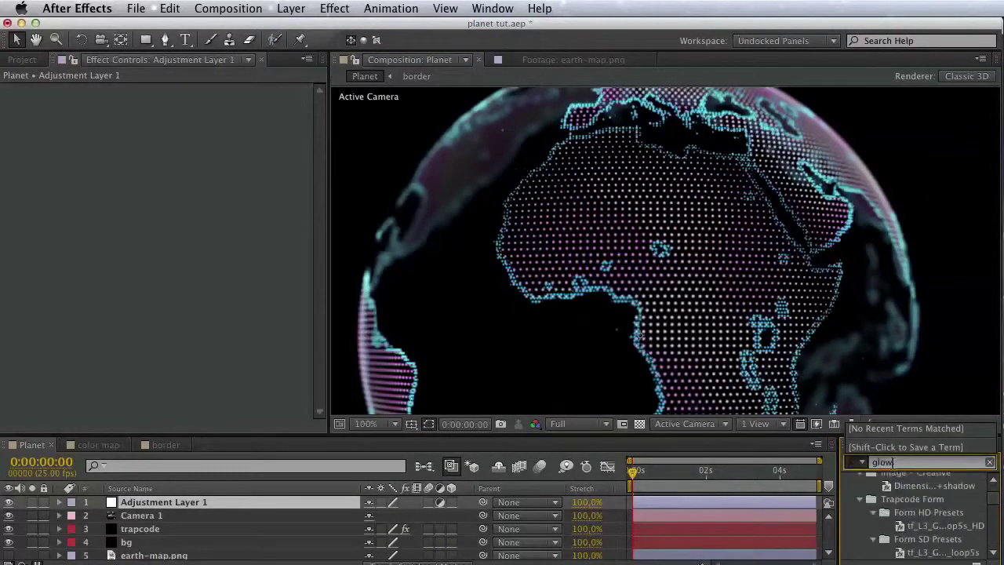
left_click_drag(992, 495, 990, 556)
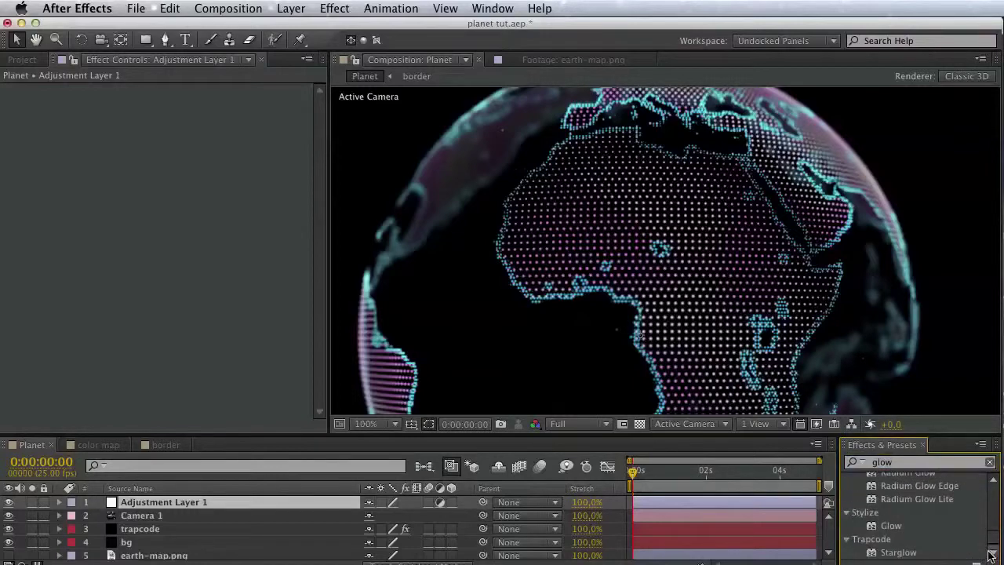
left_click_drag(891, 526, 209, 503)
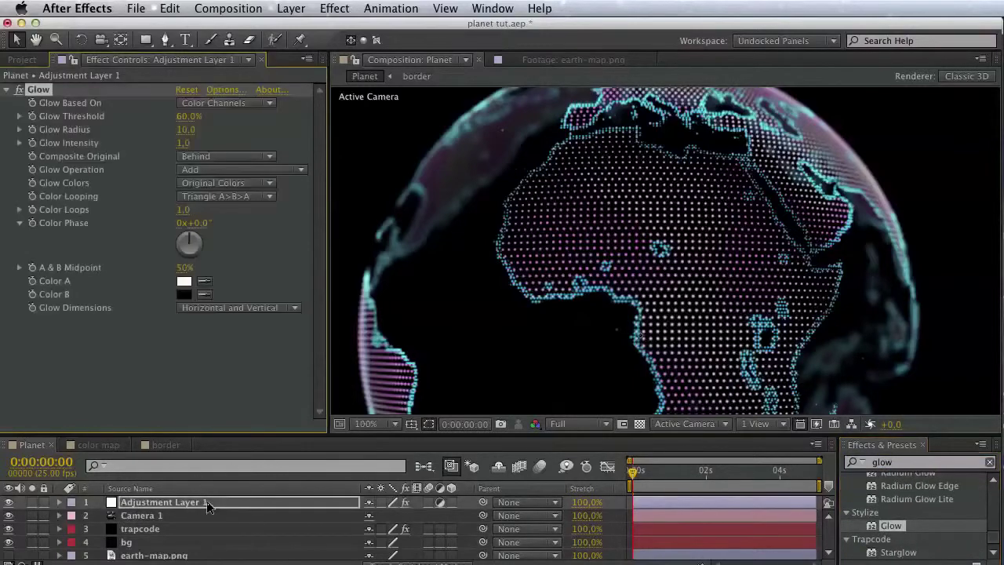
left_click_drag(578, 218, 548, 287)
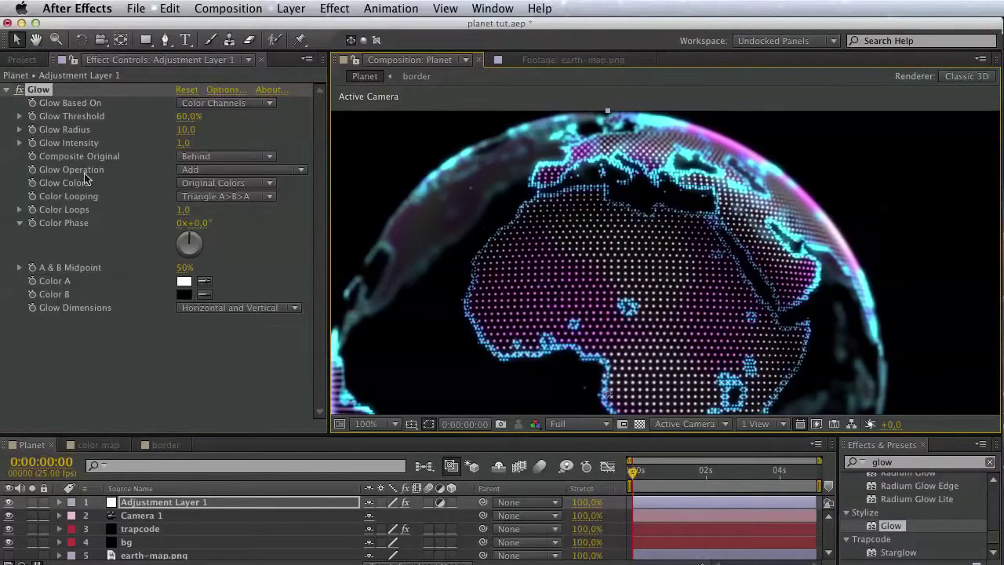
Try a Glow Threshold of 61.5%, a Glow Radius of 32 and a Glow Intensity of 2.1.
left_click(20, 117)
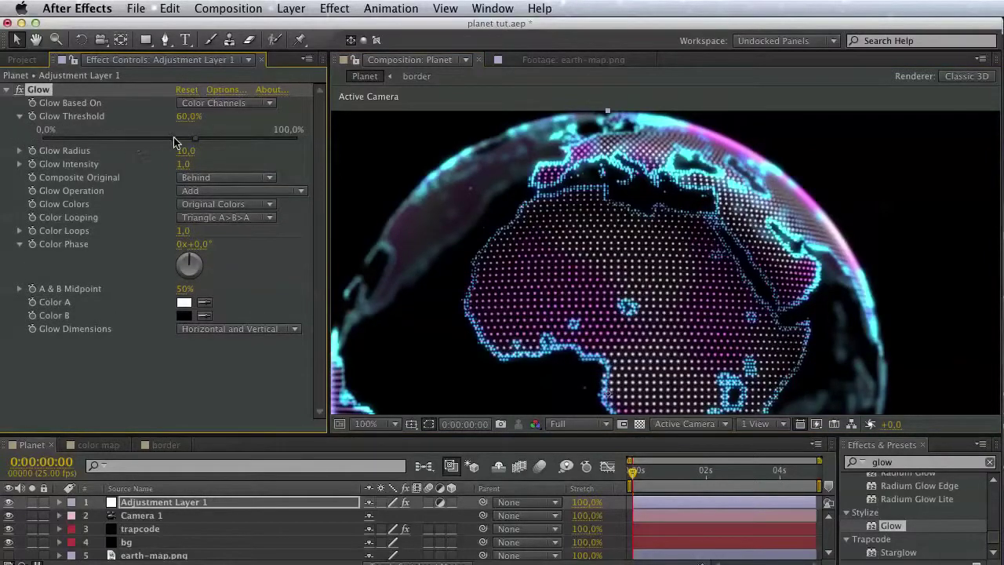
left_click_drag(174, 139, 198, 146)
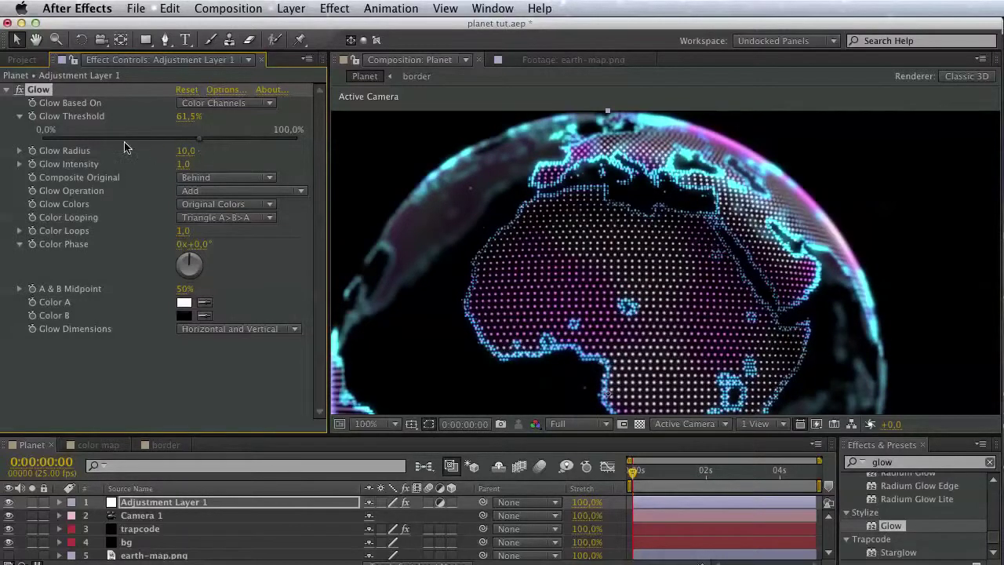
left_click(19, 151)
left_click_drag(88, 174, 151, 175)
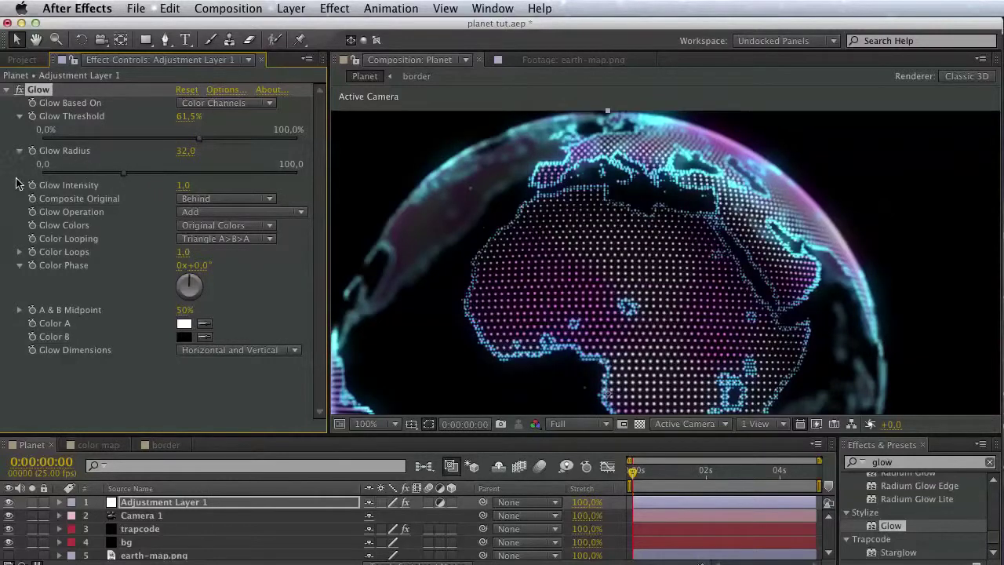
left_click(23, 185)
left_click(20, 185)
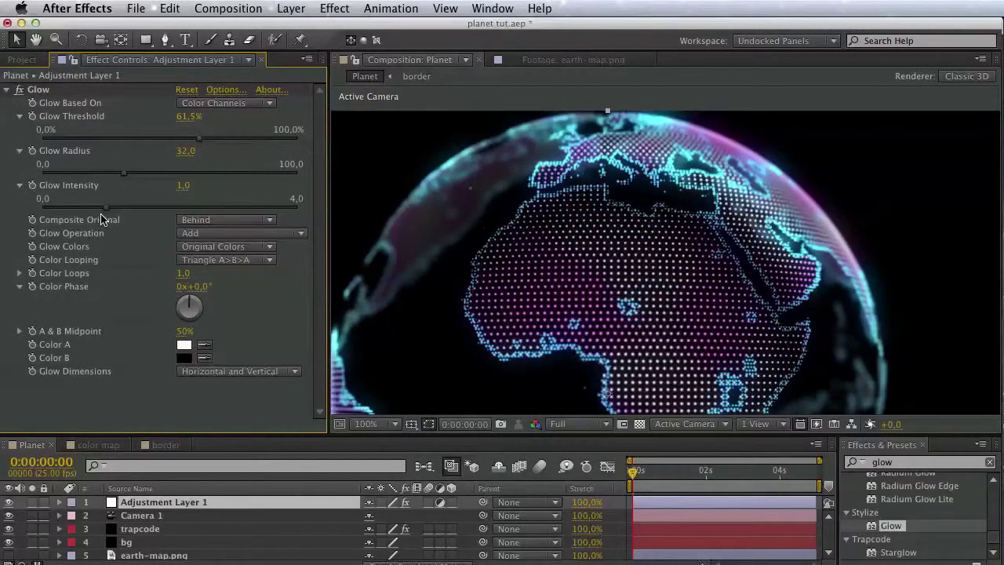
left_click_drag(107, 206, 178, 210)
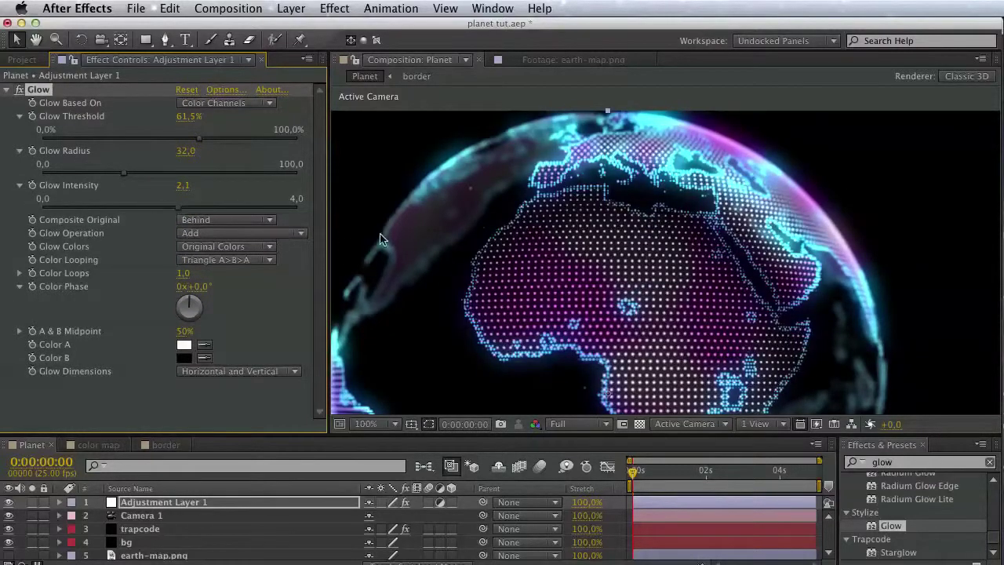
Try a Glow Radius of 23.7 with Glow Intensity 0.5, and lower the Glow Threshold to 14.8%.
left_click_drag(109, 175, 94, 174)
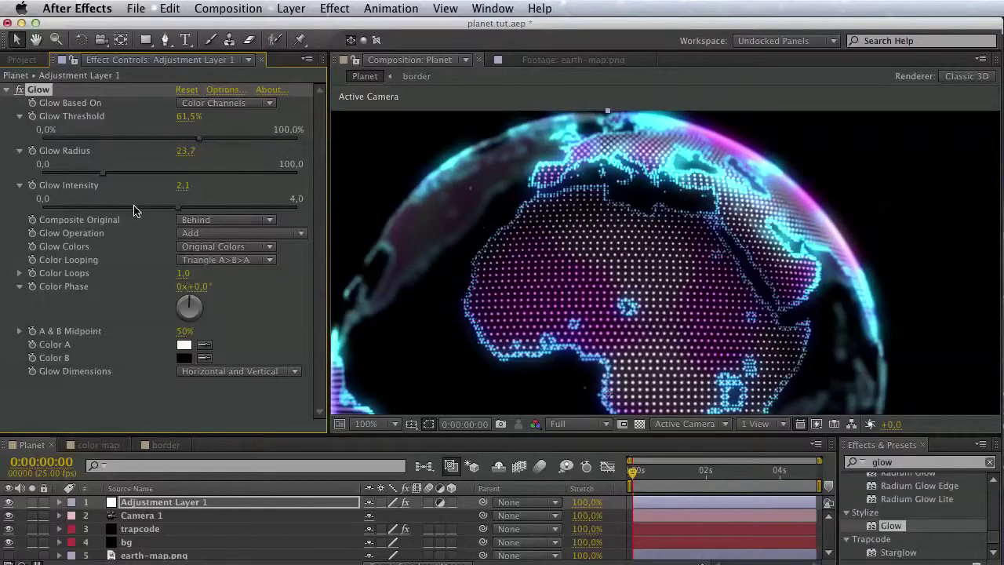
left_click_drag(134, 207, 83, 207)
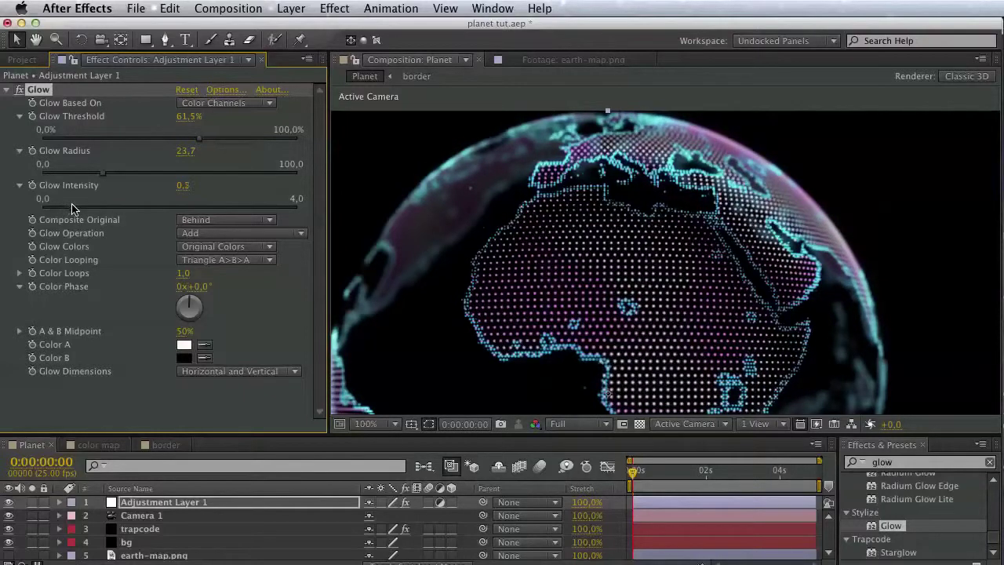
left_click_drag(156, 147, 107, 179)
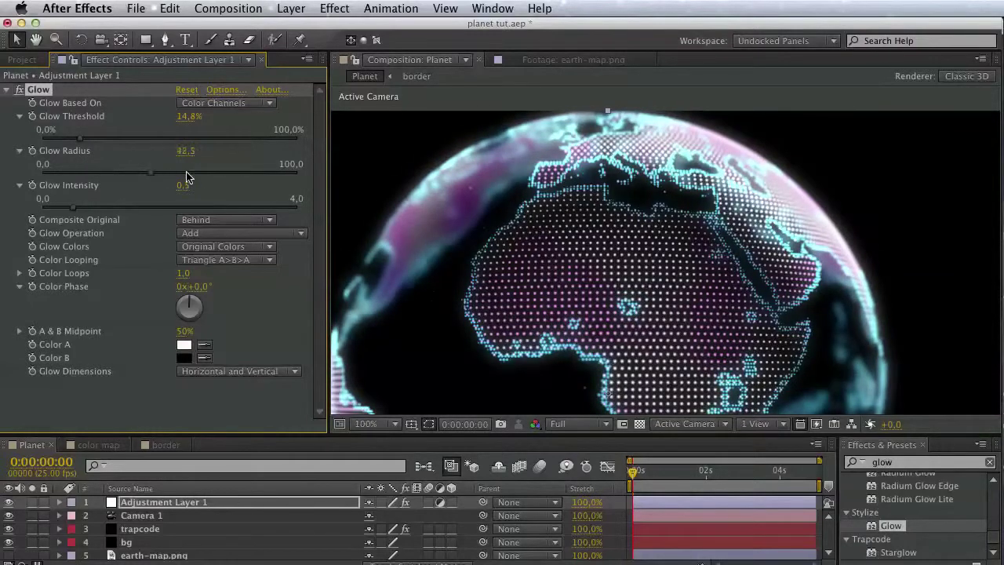
Reduce the Glow Radius, set the Glow Intensity to 0.8, and raise the Glow Threshold to 74.5%.
left_click_drag(187, 179, 112, 173)
left_click_drag(71, 210, 94, 210)
left_click_drag(108, 142, 233, 141)
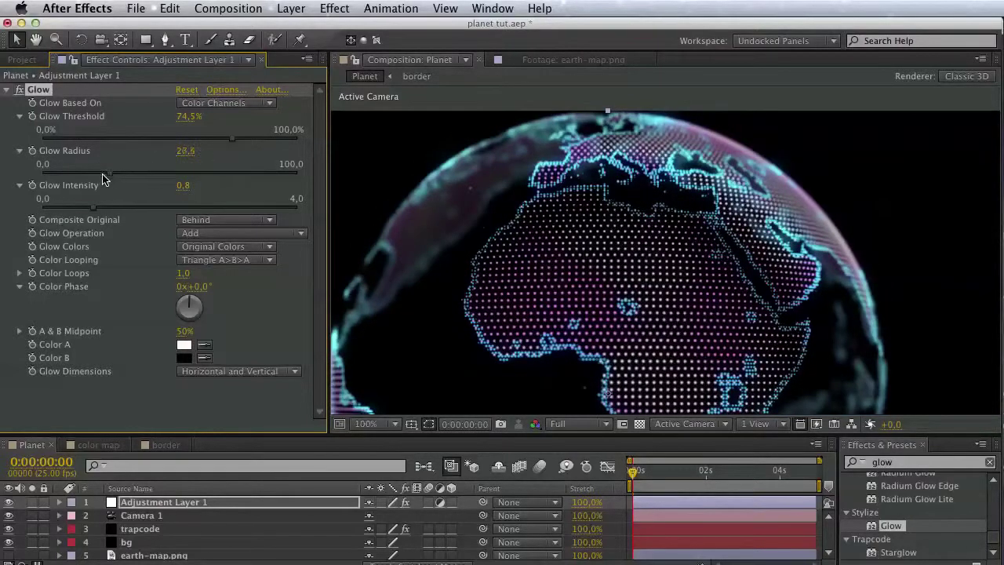
Set the Glow Radius to 41.8 and the Glow Threshold to 71.1%, and collapse the Glow settings.
left_click_drag(105, 172, 55, 173)
mouse_move(146, 180)
left_mouse_down()
mouse_move(62, 177)
mouse_move(151, 179)
left_mouse_up()
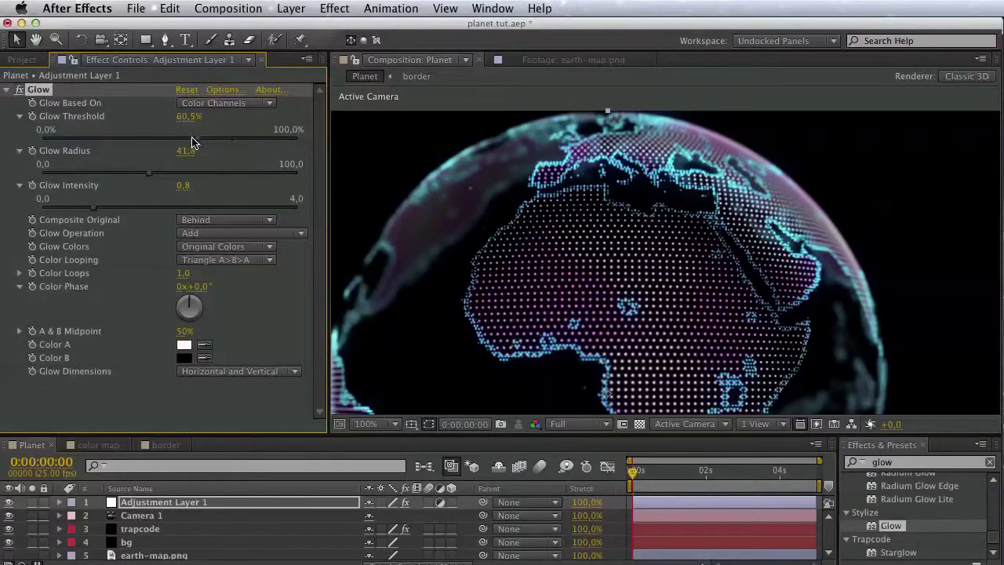
left_click_drag(194, 140, 224, 140)
left_click_drag(530, 236, 588, 100)
left_click_drag(566, 159, 516, 222)
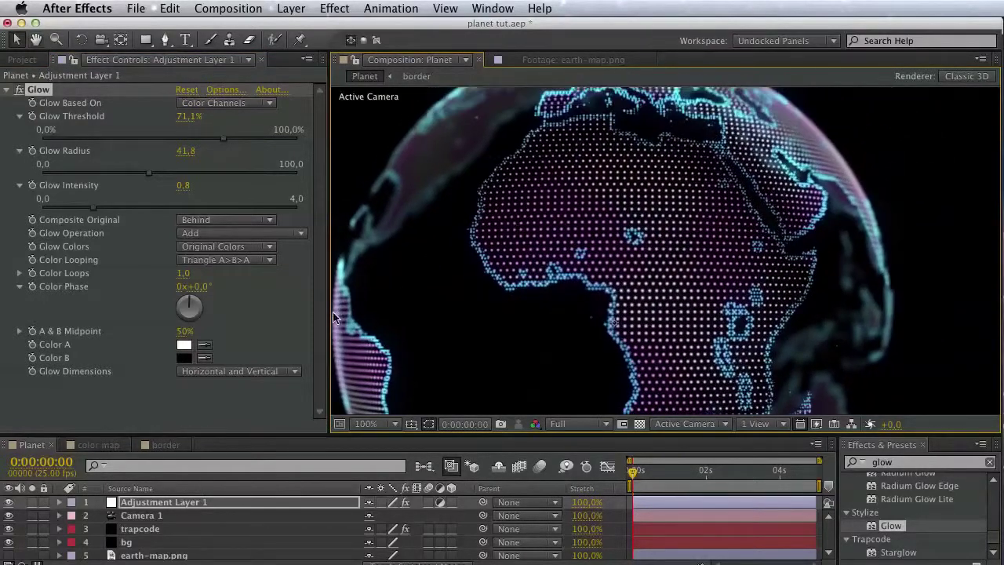
left_click(7, 90)
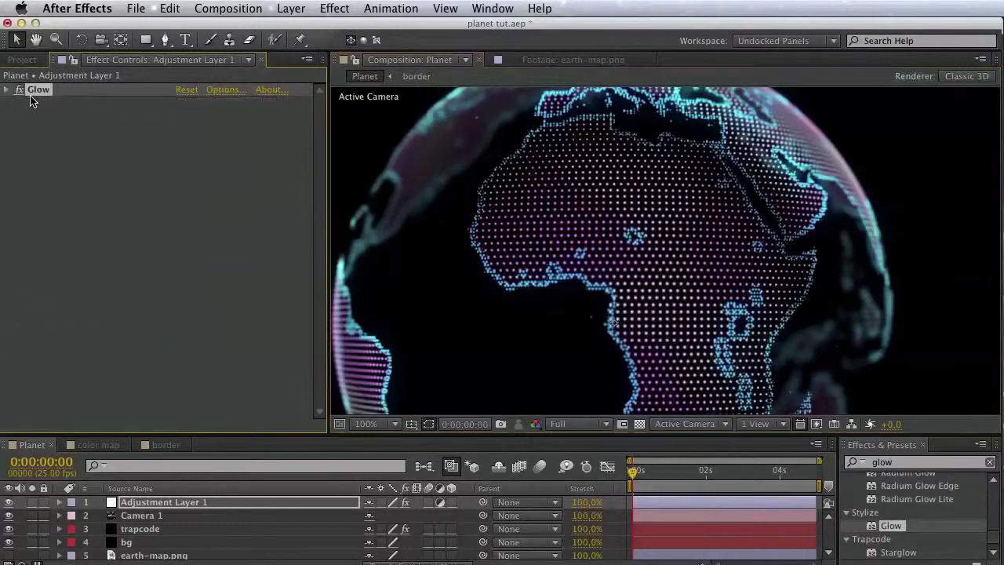
Find the Magic Bullet Looks effect, apply it to Adjustment Layer 1 below Glow, and open its look editor.
left_click(919, 464)
type("look")
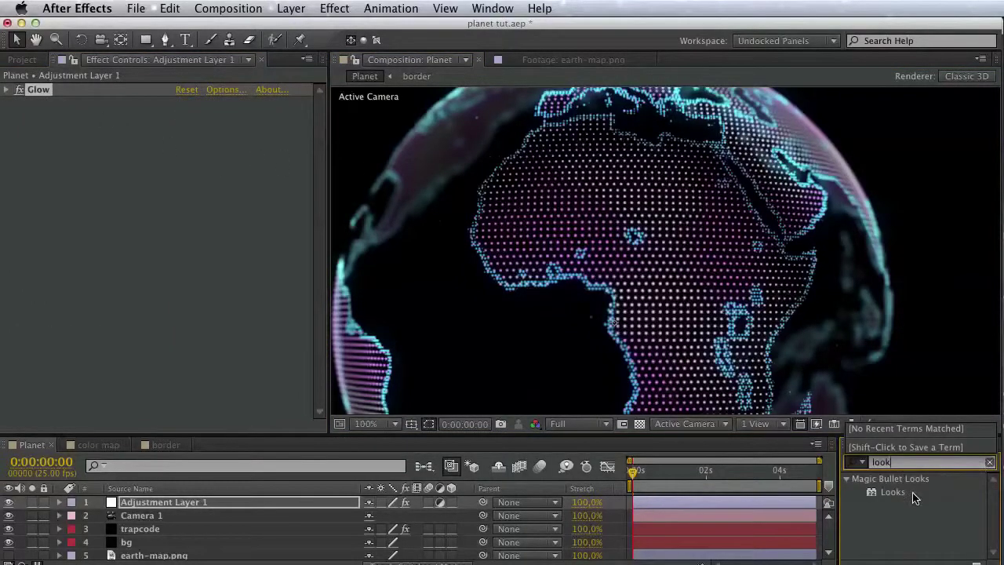
left_click_drag(910, 496, 175, 212)
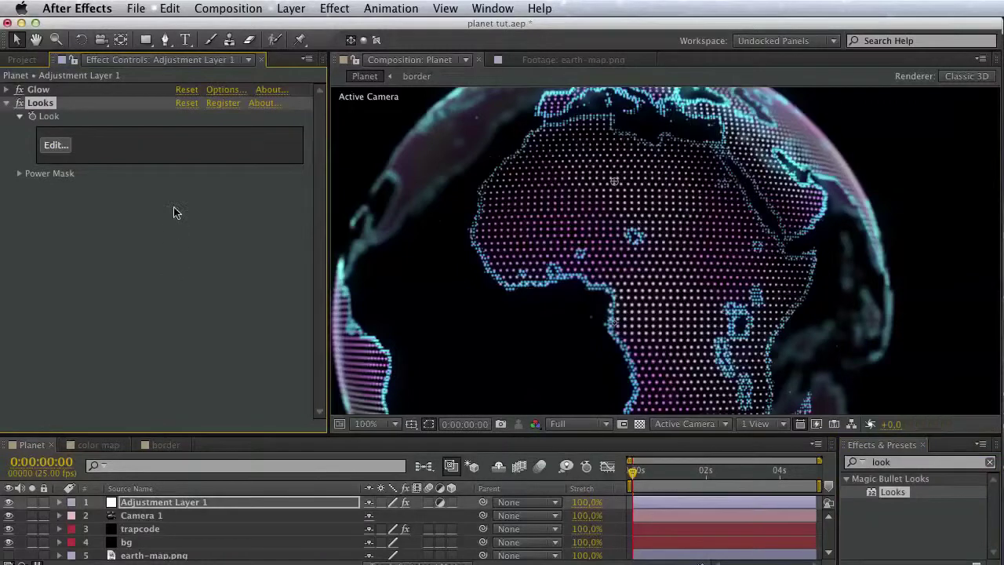
left_click(62, 148)
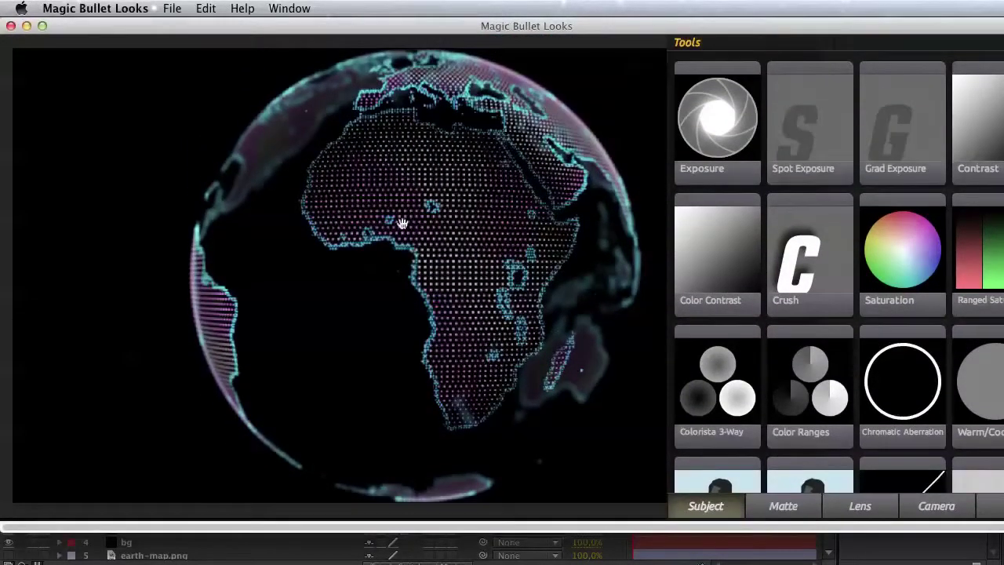
Preview the Basic and Cinematic look presets on the planet and set the preview zoom to 100%.
mouse_move(8, 196)
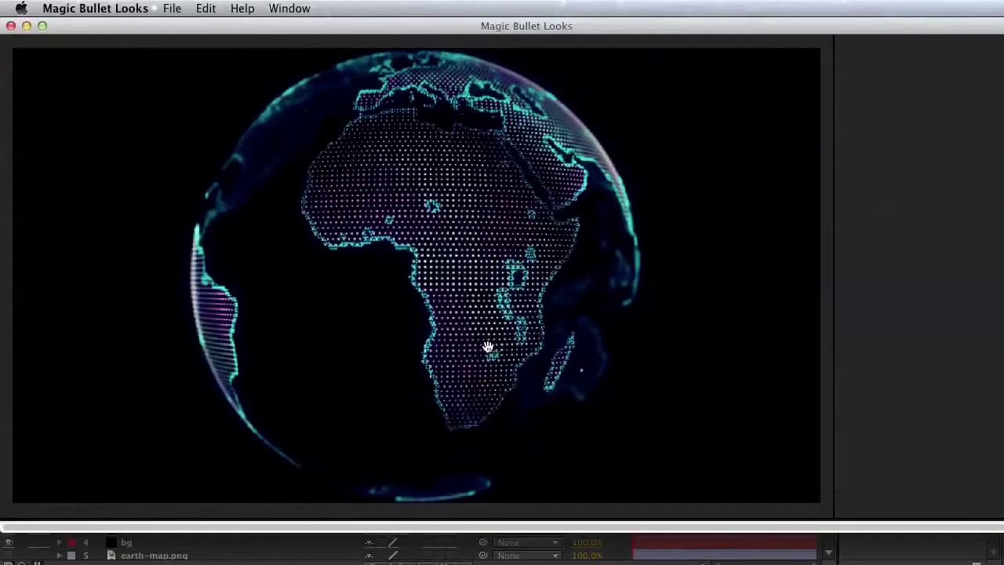
mouse_move(3, 308)
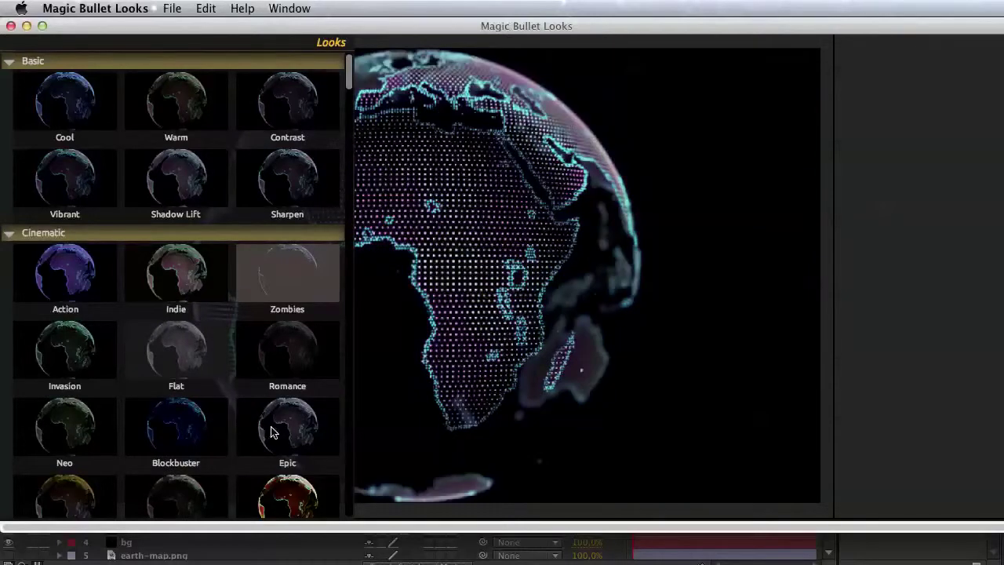
scroll(271, 433, "down", 4)
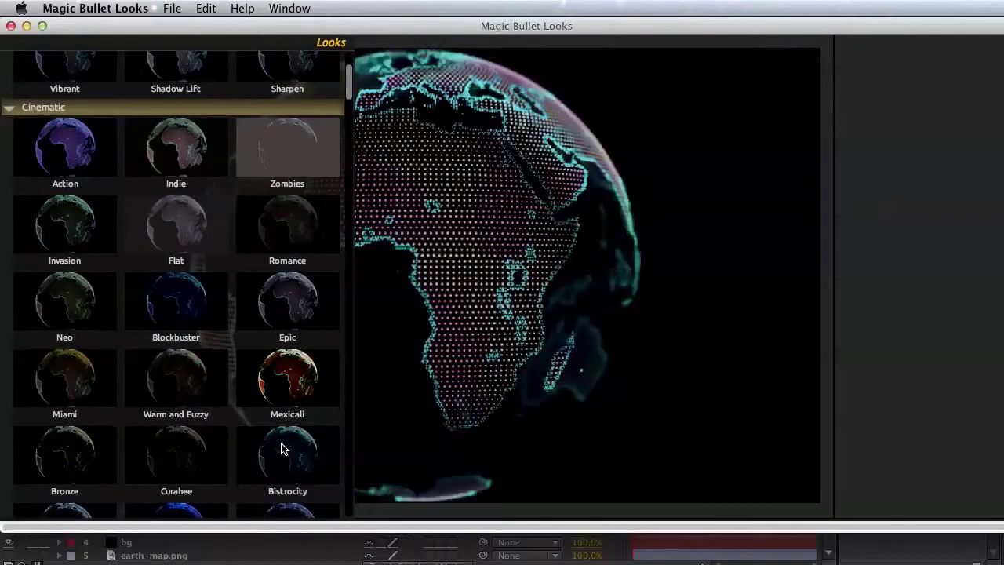
scroll(284, 448, "down", 5)
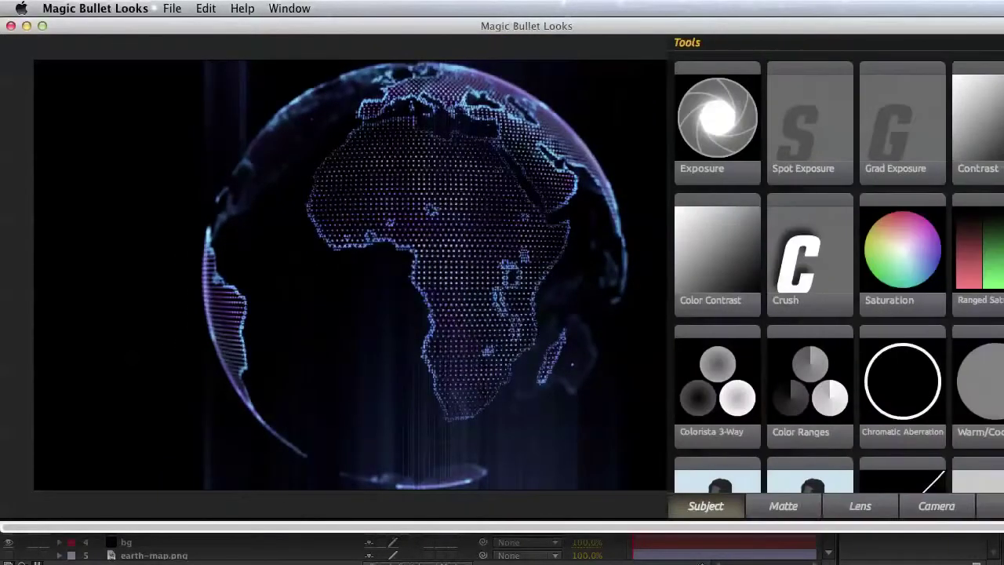
mouse_move(926, 74)
left_click(539, 47)
type("10")
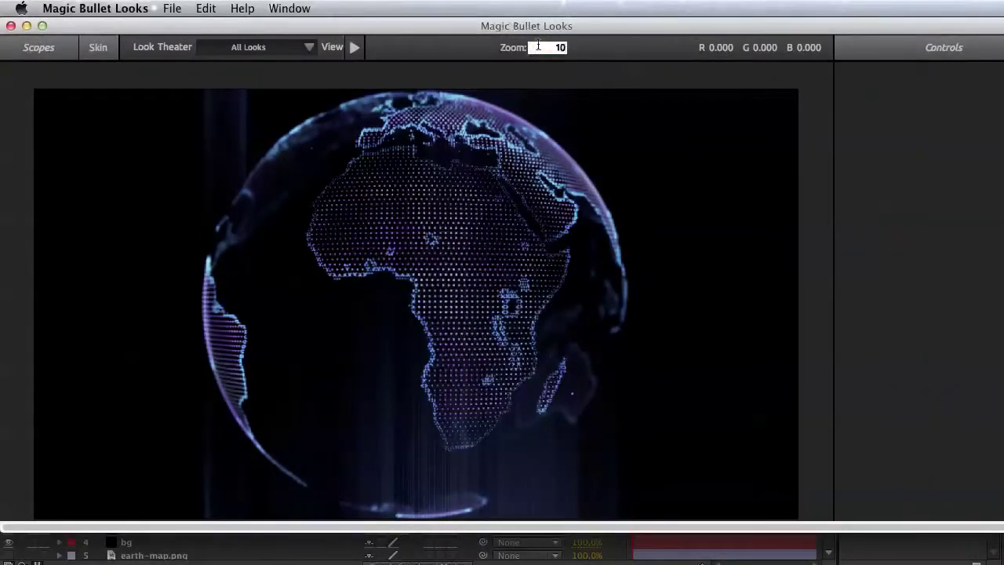
type("0")
key("Return")
mouse_move(180, 246)
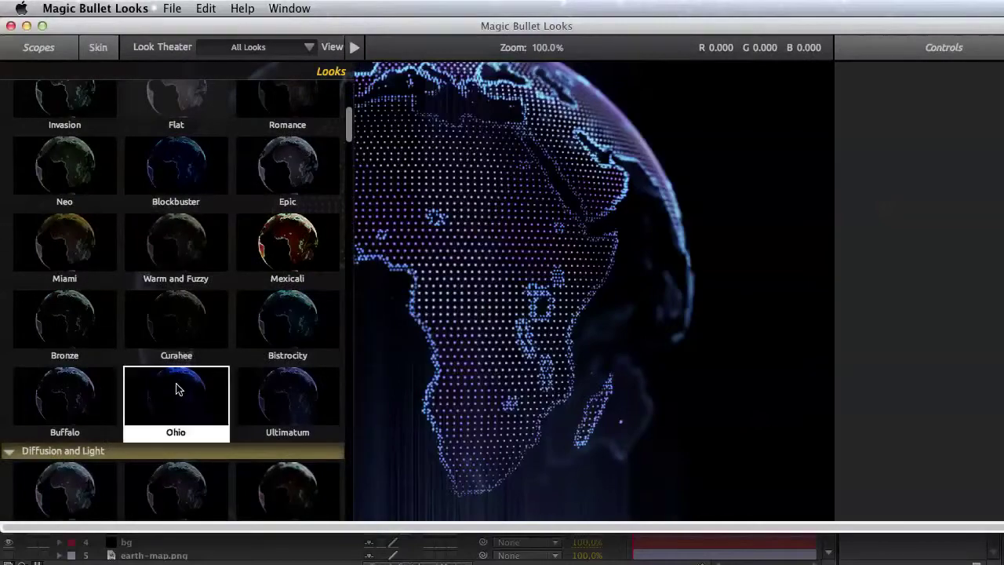
Preview the Diffusion and Light, Monochromatic and Stylized look presets on the planet, including Grad Sunset.
scroll(277, 408, "down", 5)
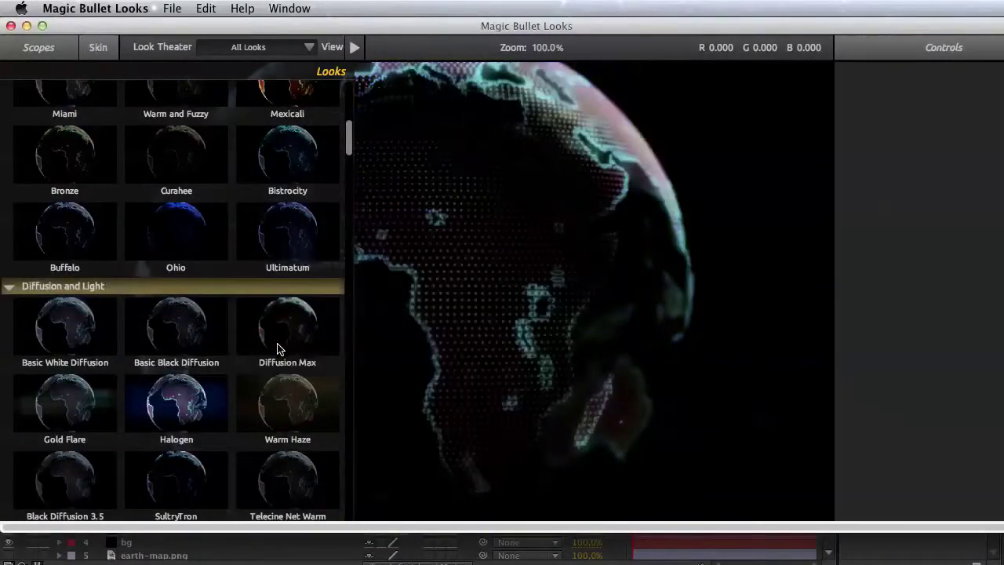
scroll(196, 407, "down", 2)
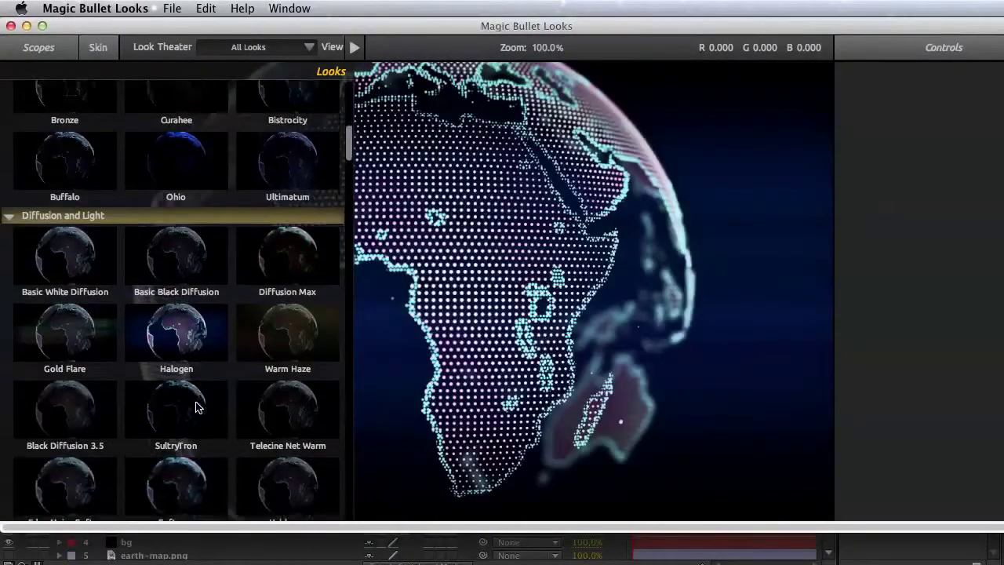
scroll(196, 406, "down", 2)
scroll(219, 410, "down", 2)
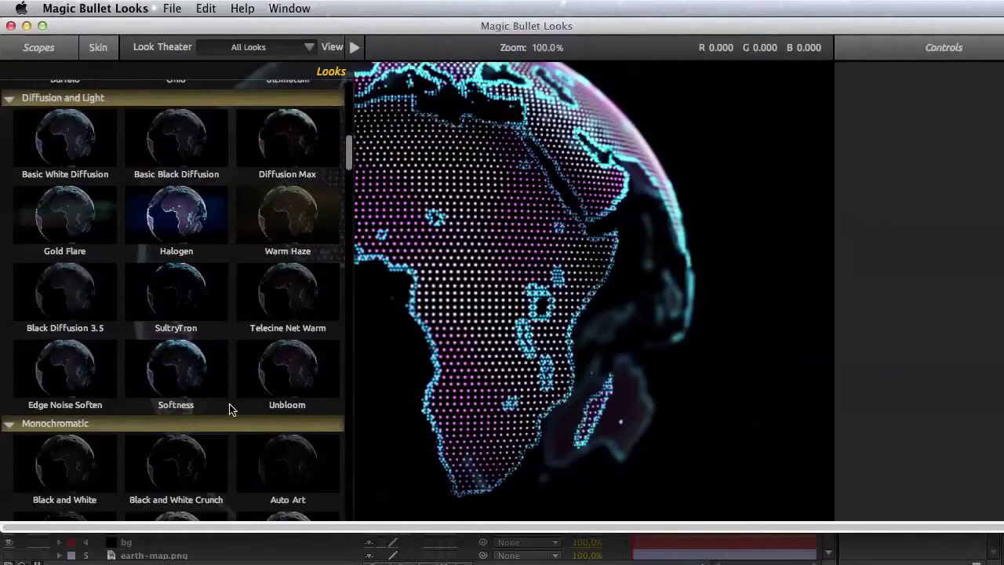
scroll(236, 409, "down", 12)
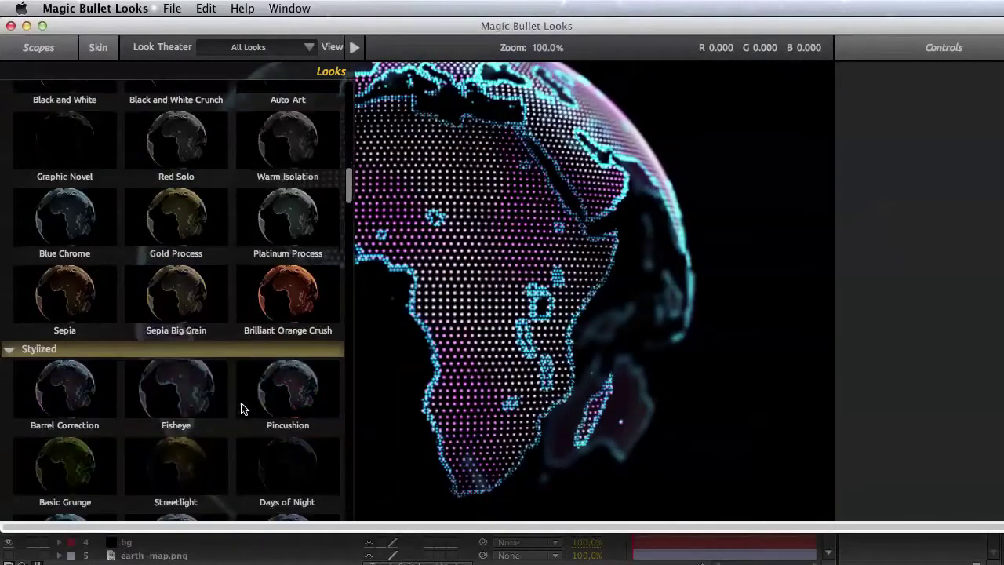
scroll(241, 408, "down", 4)
scroll(220, 408, "down", 5)
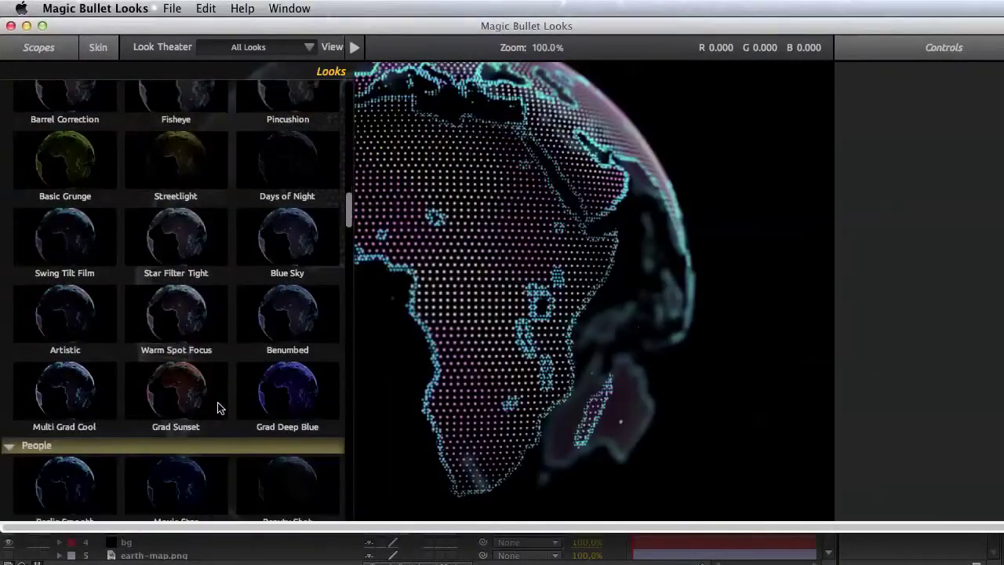
scroll(127, 388, "down", 1)
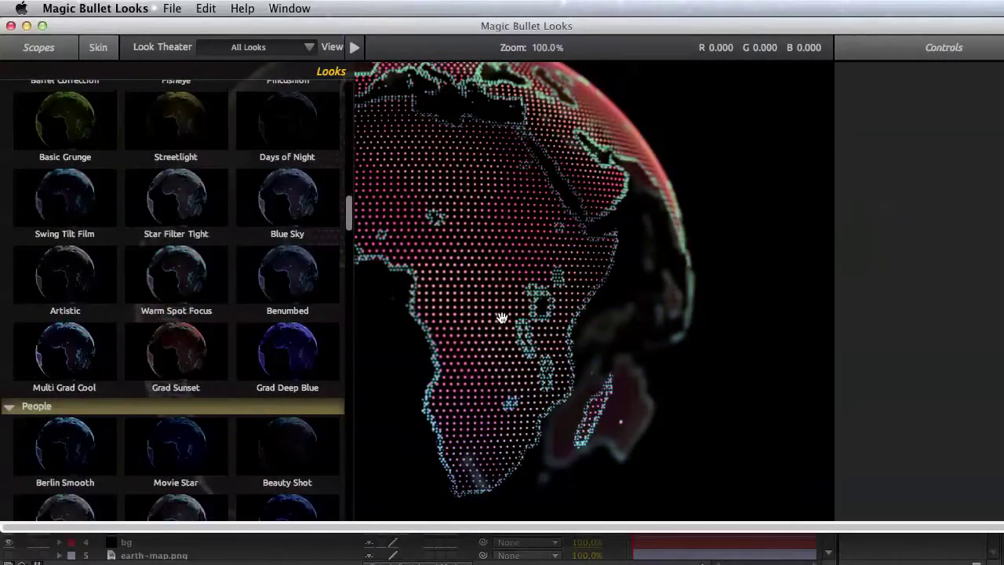
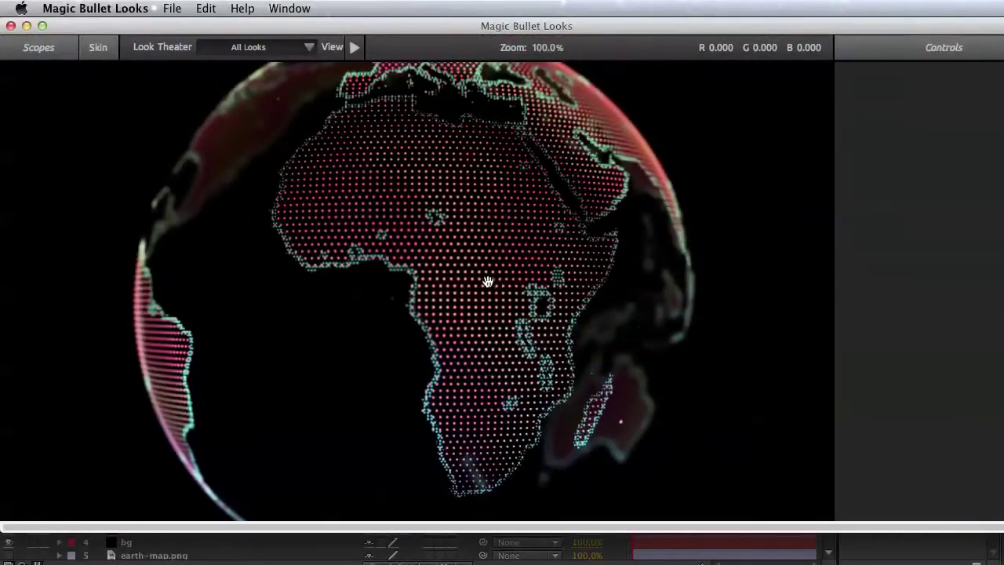
Preview the People, Classic Music Videos and Classic Popular TV look presets on the planet.
mouse_move(69, 307)
scroll(125, 354, "down", 3)
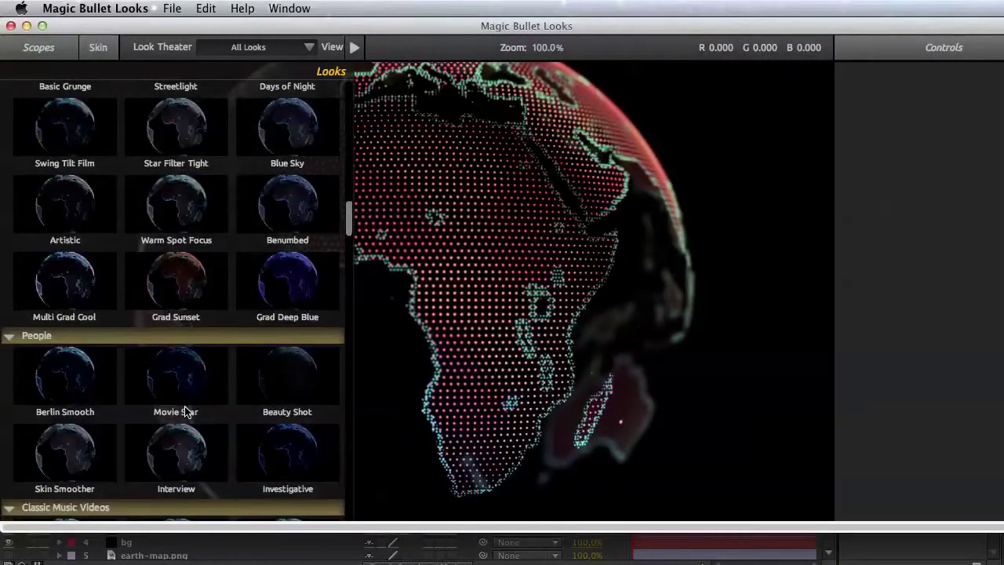
scroll(200, 453, "down", 2)
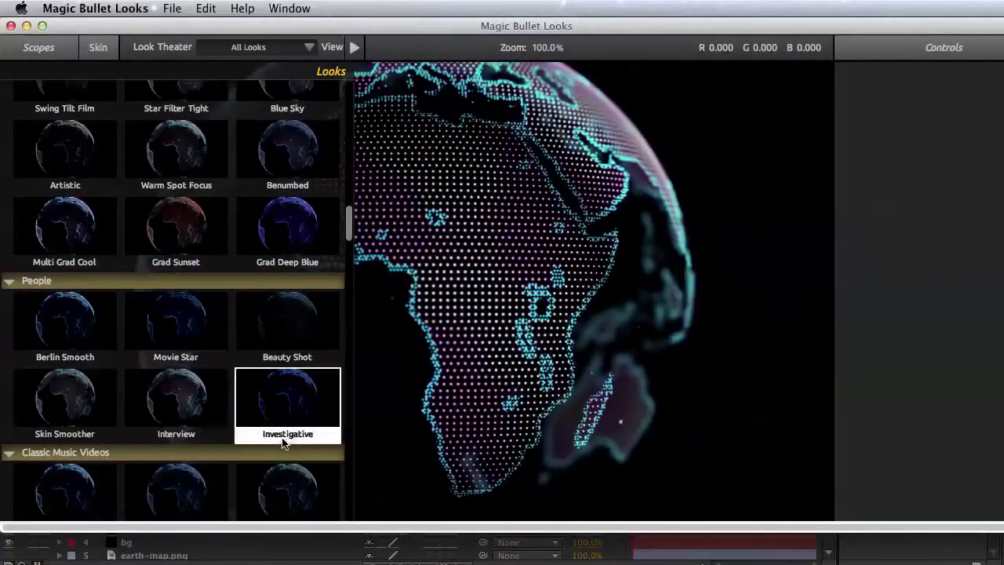
scroll(284, 487, "down", 6)
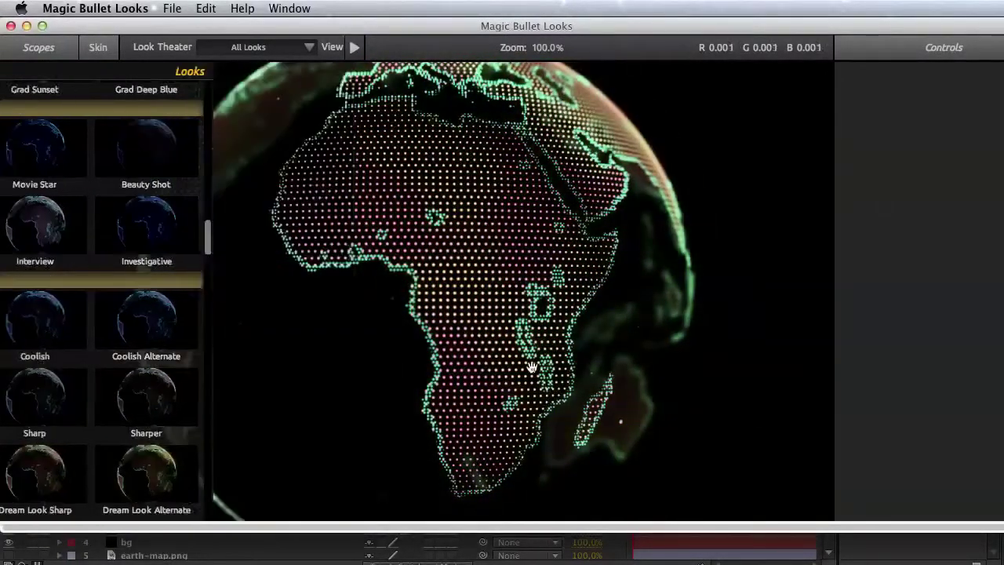
scroll(150, 444, "down", 2)
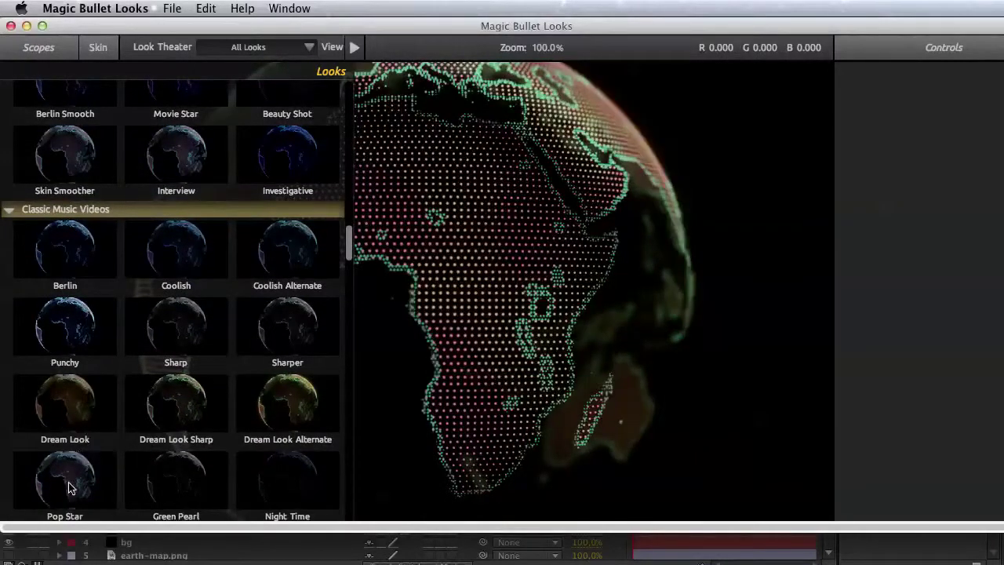
scroll(157, 439, "down", 5)
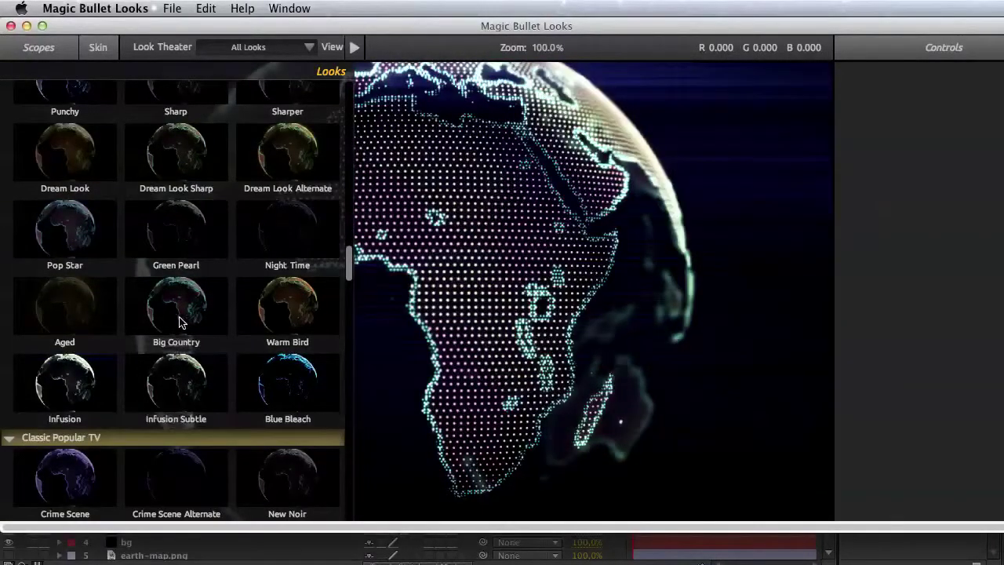
scroll(113, 418, "down", 3)
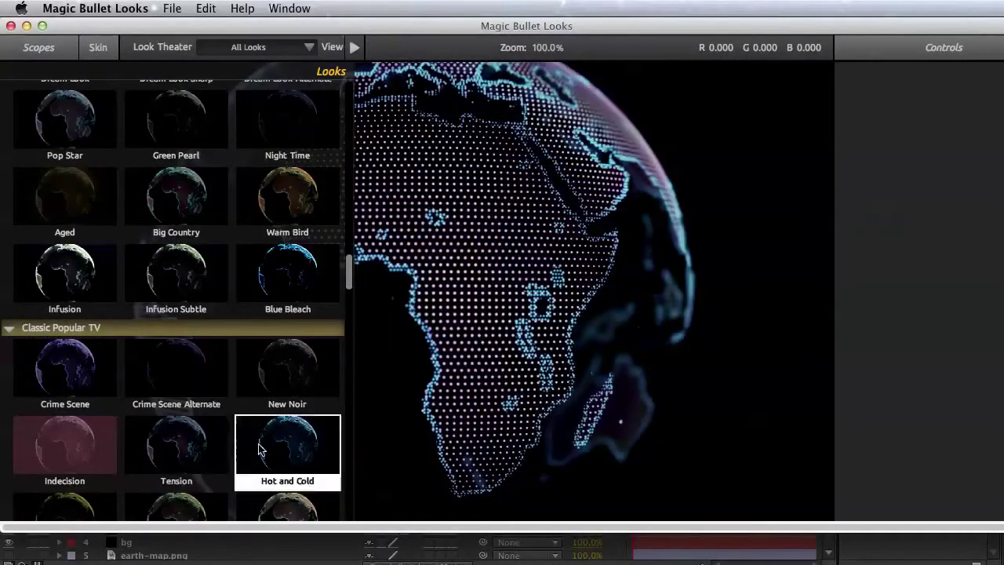
scroll(261, 451, "down", 2)
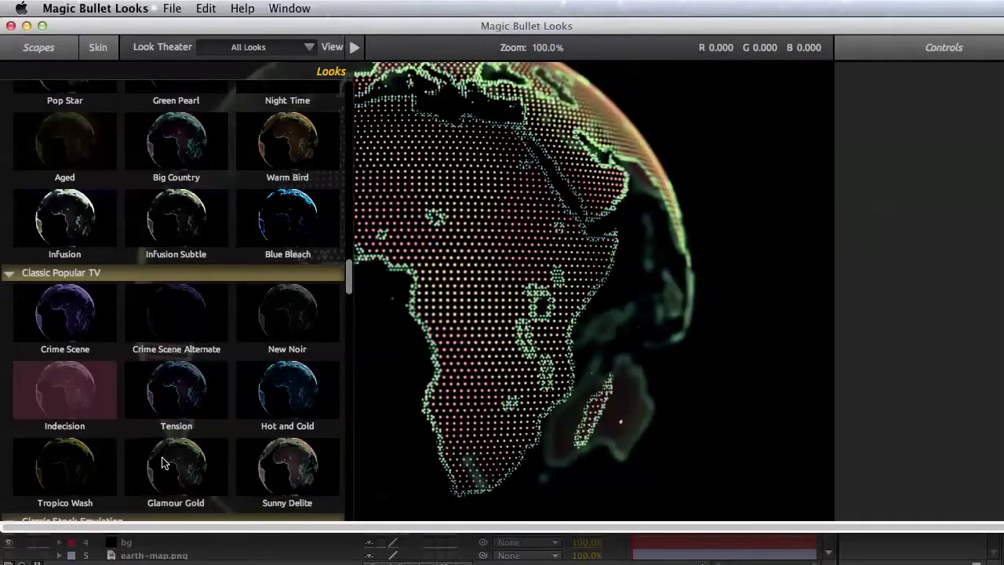
scroll(162, 461, "down", 3)
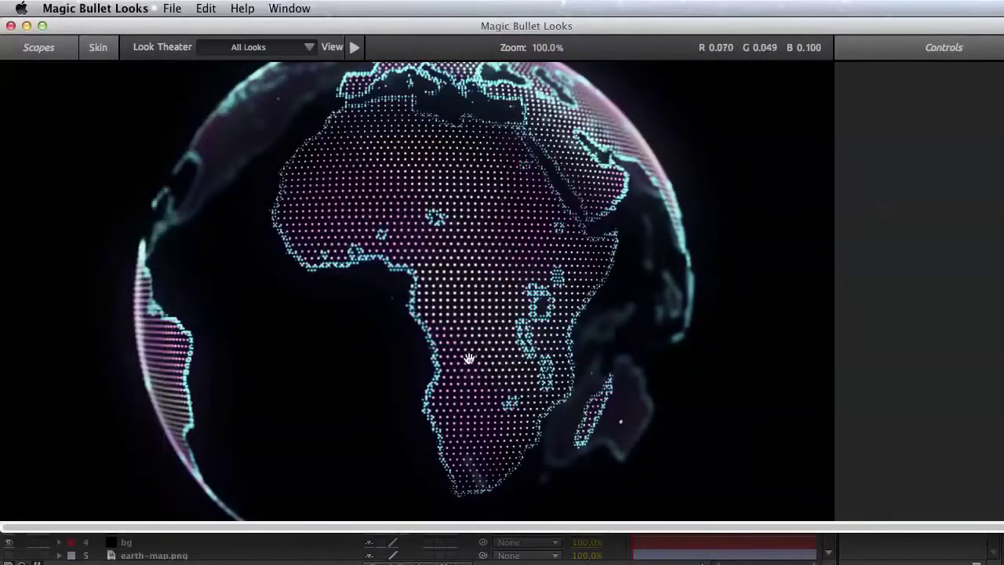
Choose a warm red-orange look preset for the planet and accept it for Adjustment Layer 1.
mouse_move(23, 342)
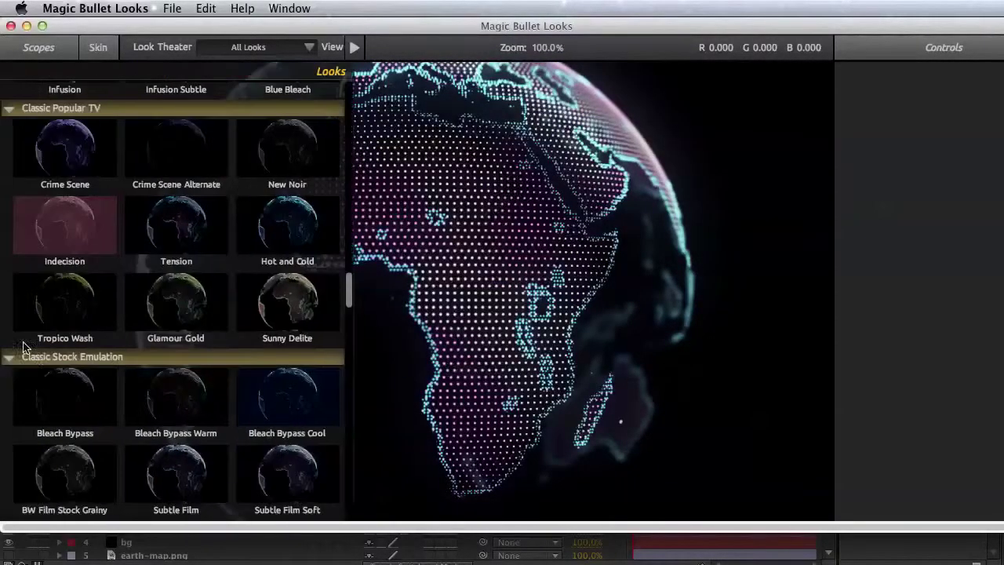
scroll(168, 416, "down", 1)
scroll(99, 438, "down", 1)
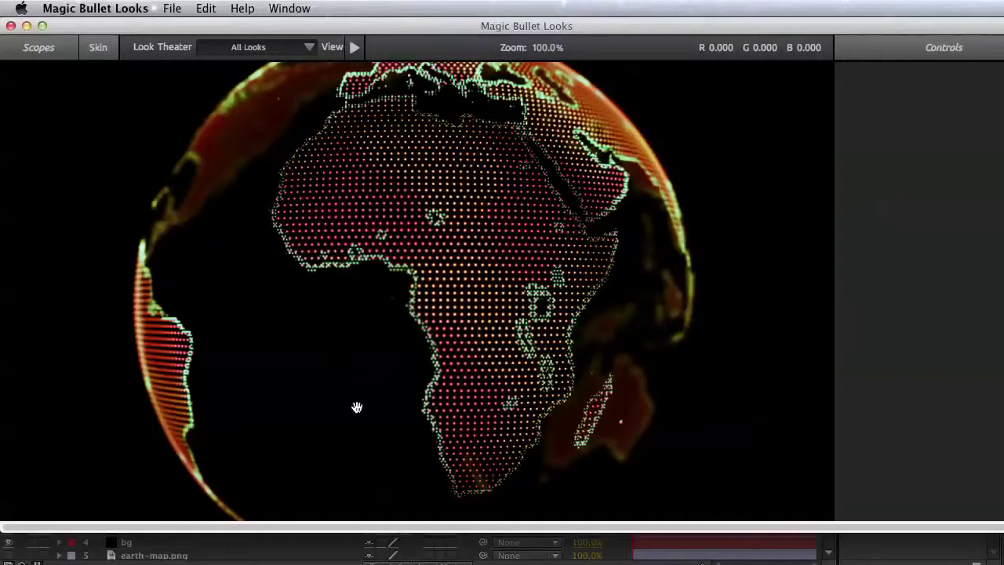
mouse_move(1000, 283)
scroll(502, 278, "down", 5)
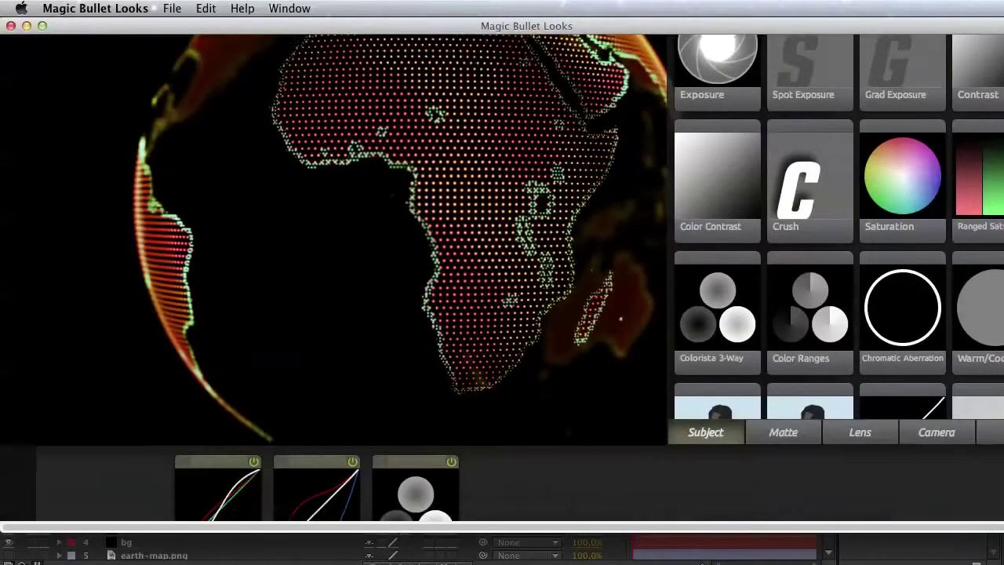
scroll(502, 278, "down", 1)
left_click(985, 510)
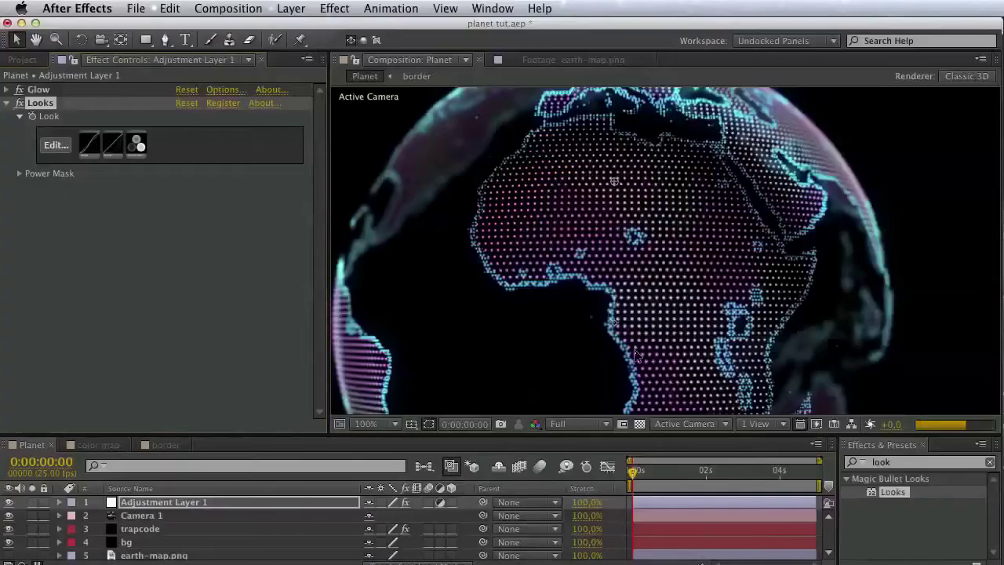
left_click_drag(644, 343, 743, 376)
scroll(628, 258, "down", 1)
scroll(633, 263, "up", 1)
left_click_drag(641, 366, 583, 327)
left_click(174, 253)
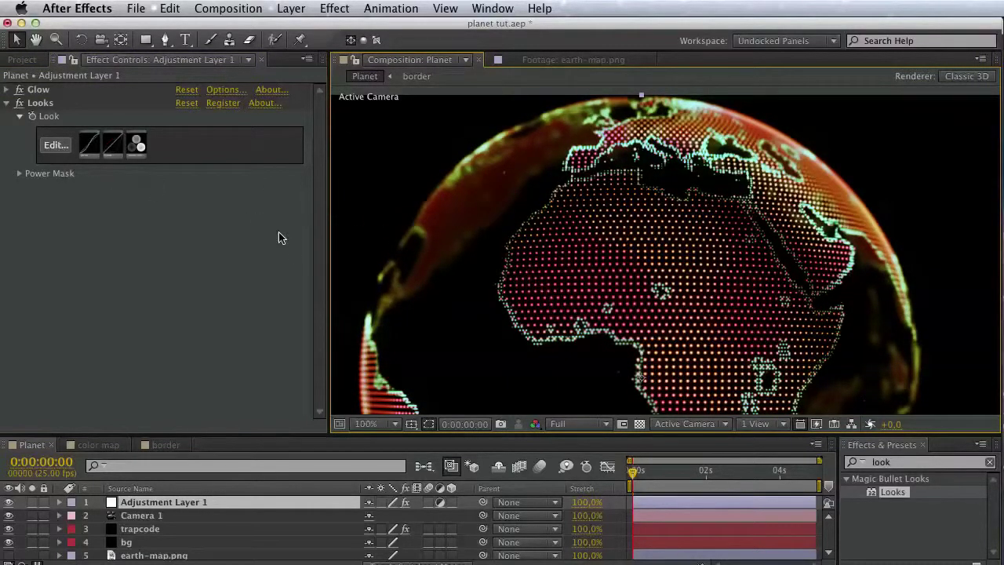
left_click_drag(506, 295, 488, 238)
Increase the Aperture in Camera 1's Camera Options to 348.1 pixels.
left_click(147, 516)
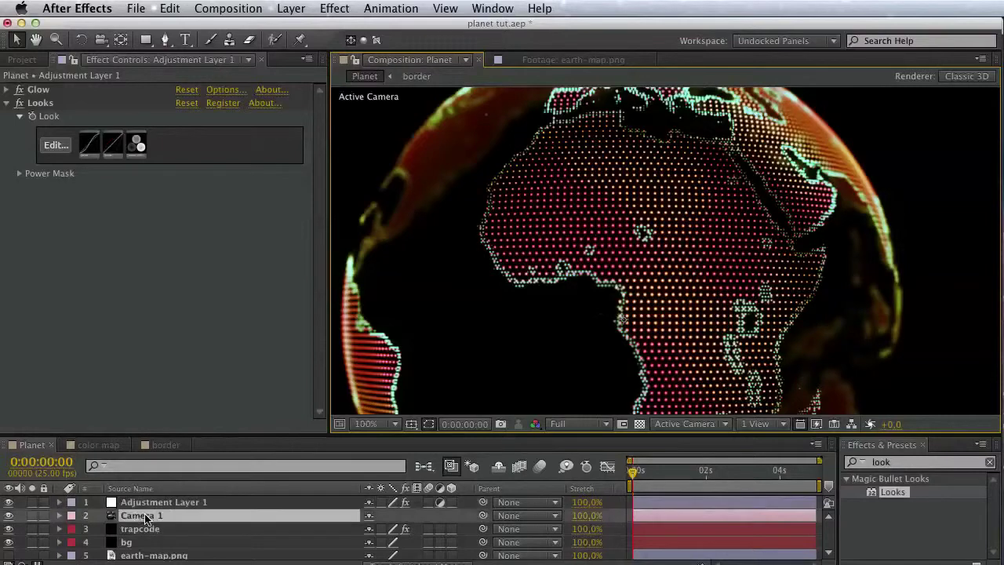
left_click(59, 516)
scroll(119, 520, "down", 1)
scroll(174, 543, "down", 4)
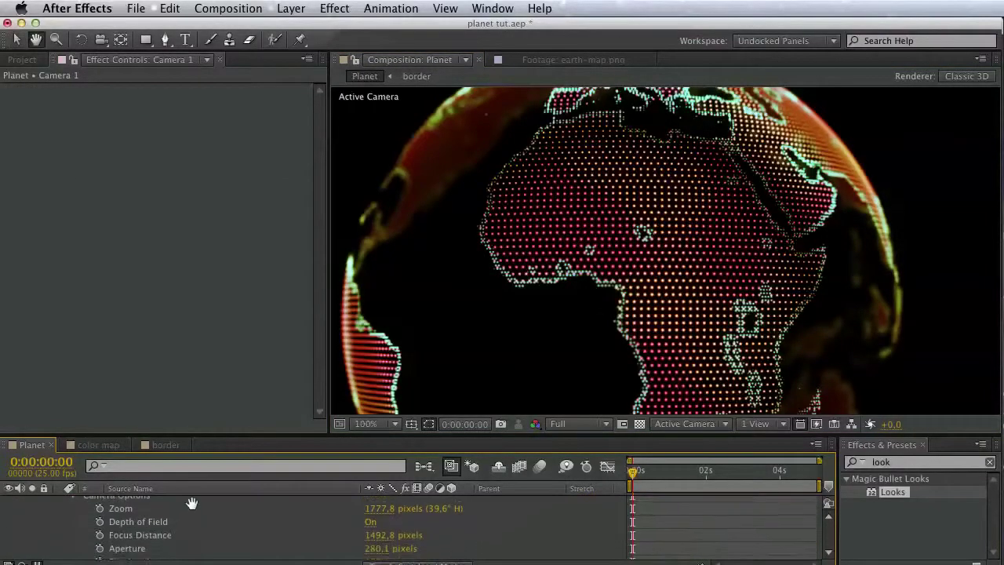
left_click_drag(378, 533, 440, 538)
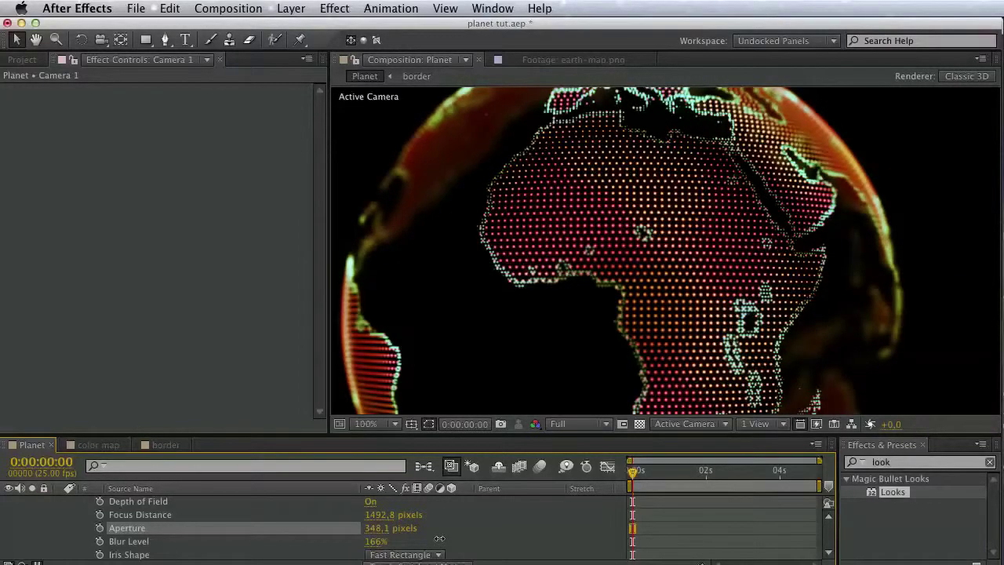
Set Camera 1's Blur Level to 200% and Aperture to 300 pixels, and collapse the camera's properties.
left_click_drag(375, 542, 425, 543)
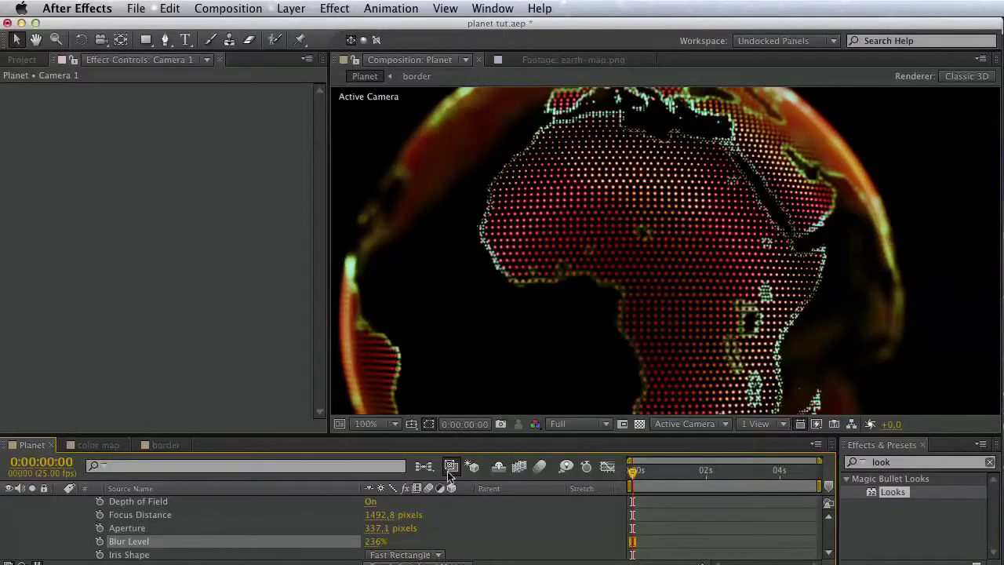
left_click_drag(538, 321, 543, 365)
left_click(378, 542)
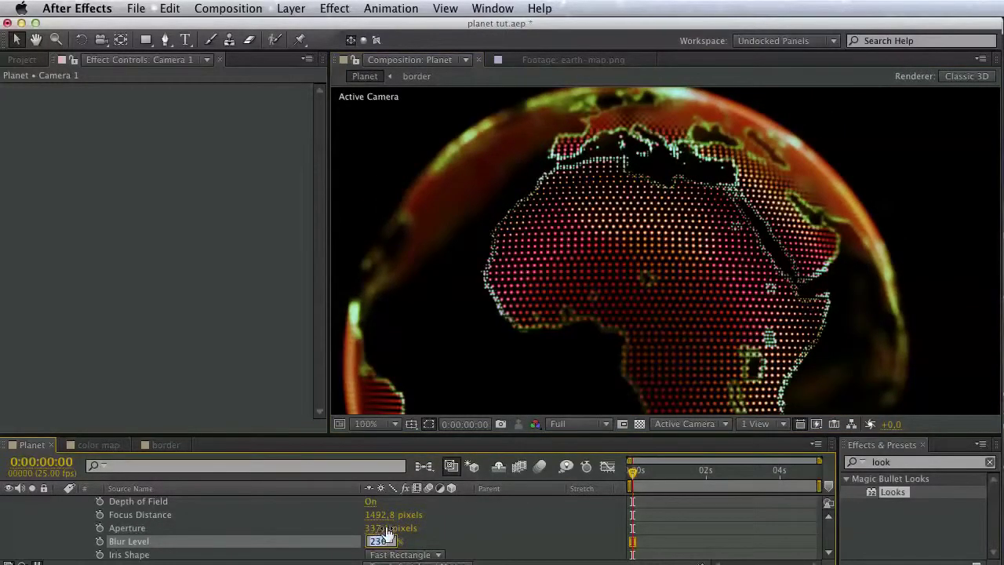
key("Return")
left_click(383, 530)
type("300")
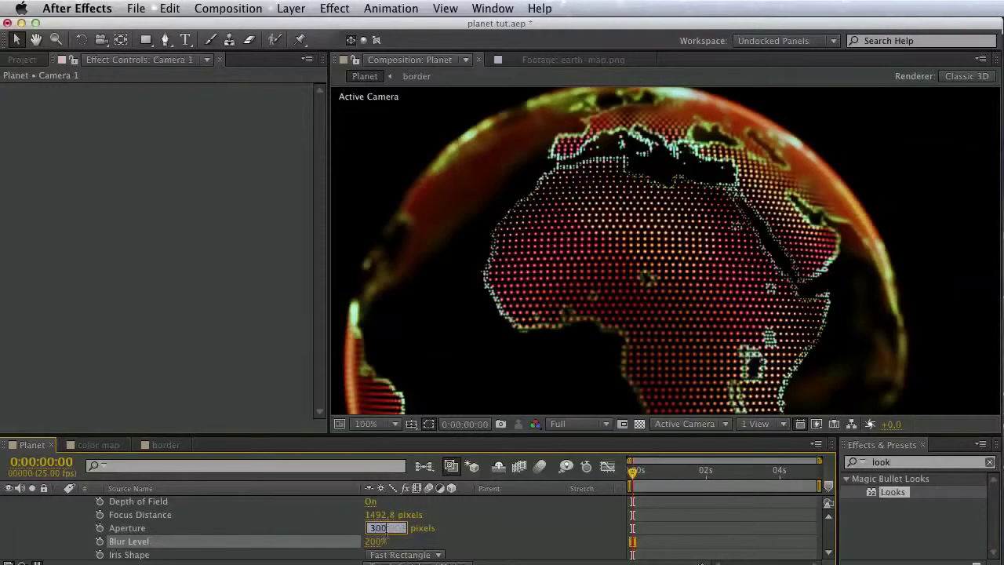
key("Return")
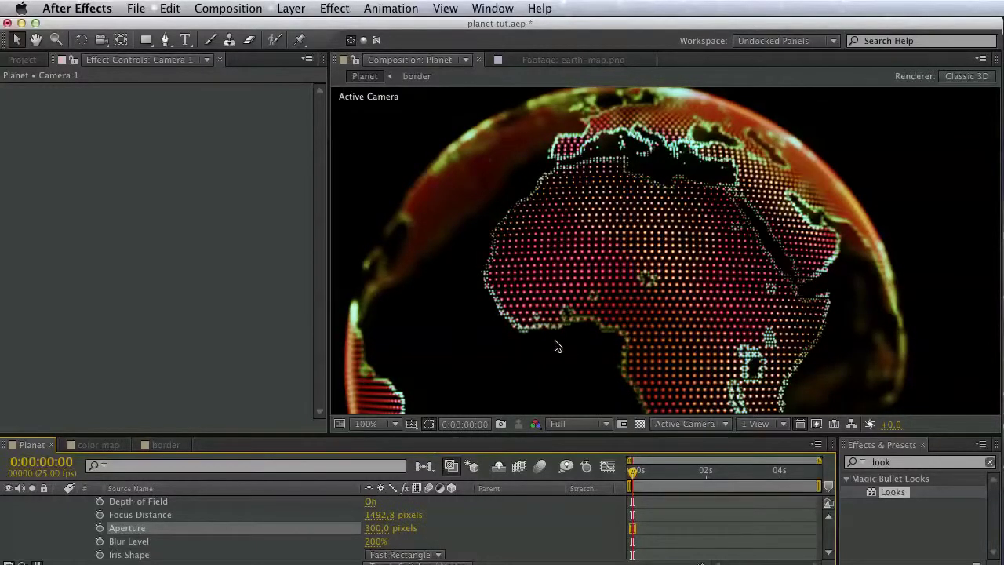
scroll(280, 521, "up", 3)
left_click(59, 516)
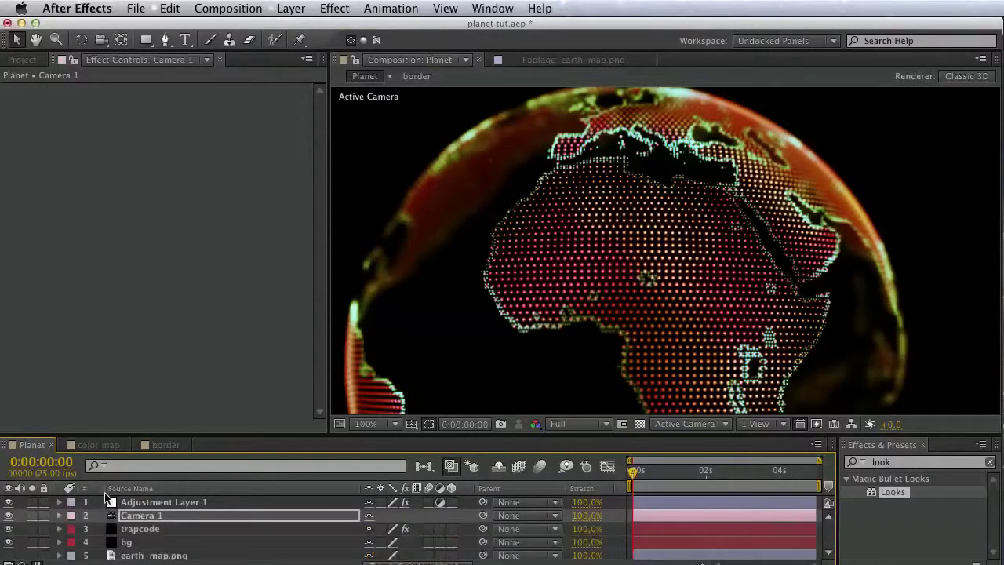
left_click_drag(534, 348, 556, 343)
key("v")
key("space")
Show the trapcode layer's effects with all of them collapsed and select the main land effect.
left_click(173, 503)
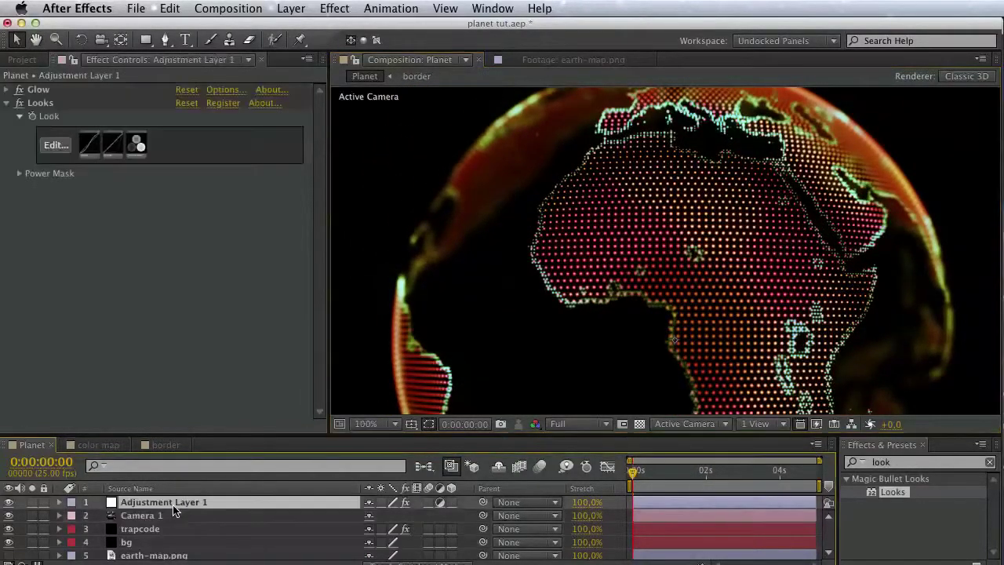
left_click(139, 529)
left_click(7, 103)
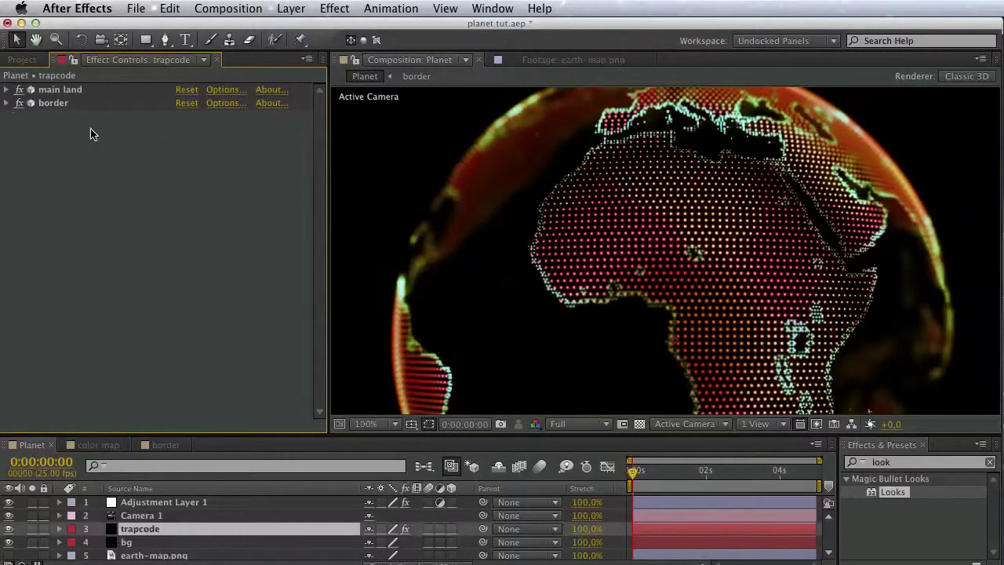
left_click(75, 94)
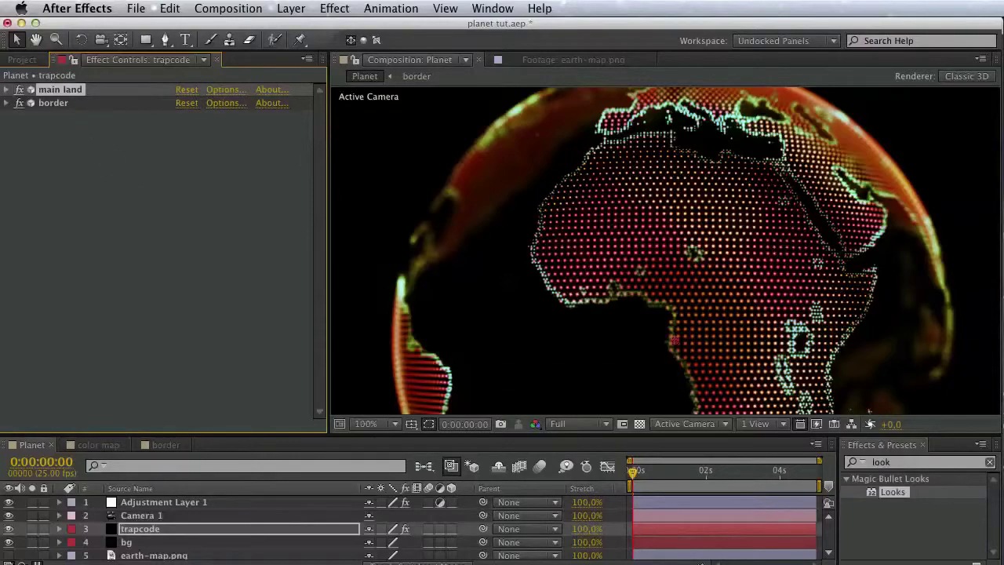
Switch to QuickTime Player and examine the rings around the planet in trapcode planet bq.mov.
key("super+Tab")
left_click_drag(352, 77, 284, 77)
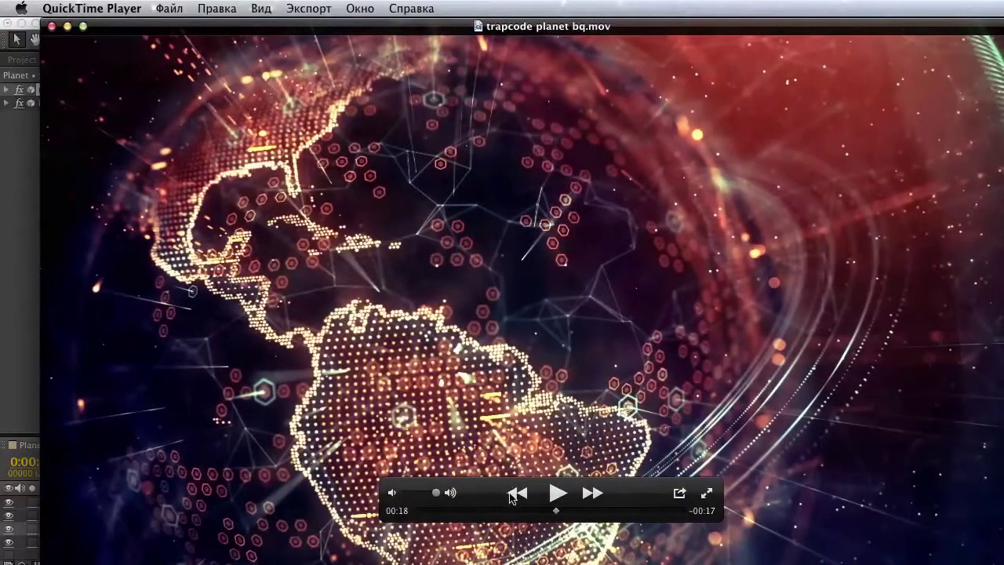
left_click_drag(556, 511, 551, 510)
left_click_drag(243, 133, 396, 564)
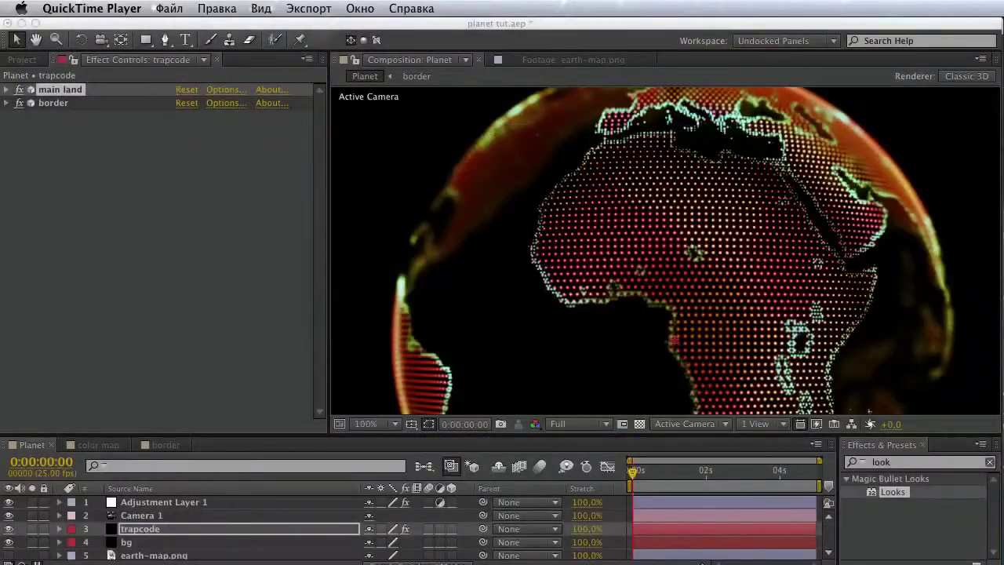
Return to After Effects, duplicate the main land effect on the trapcode layer and move the copy below border.
left_click(875, 480)
double_click(881, 462)
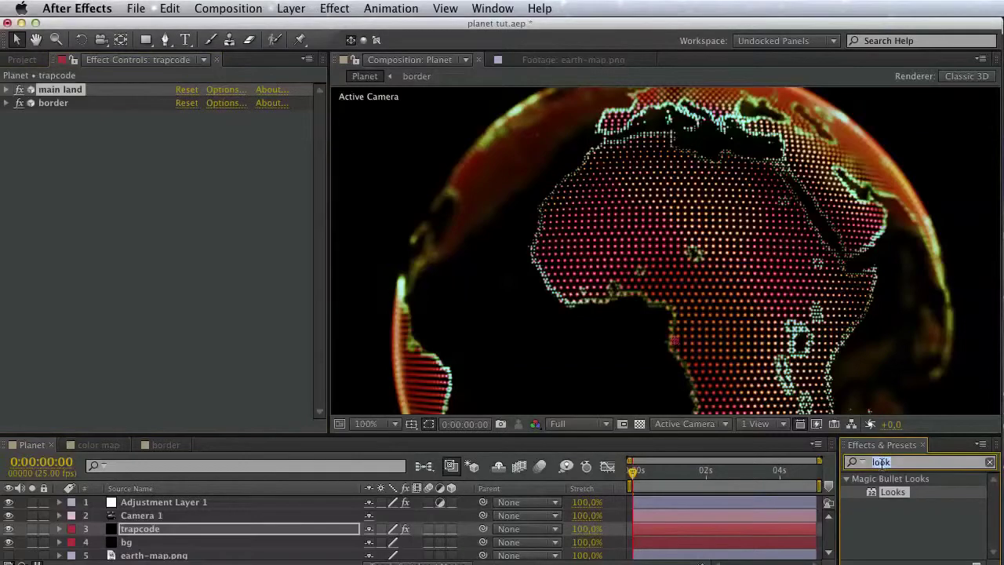
left_click(112, 153)
left_click(53, 91)
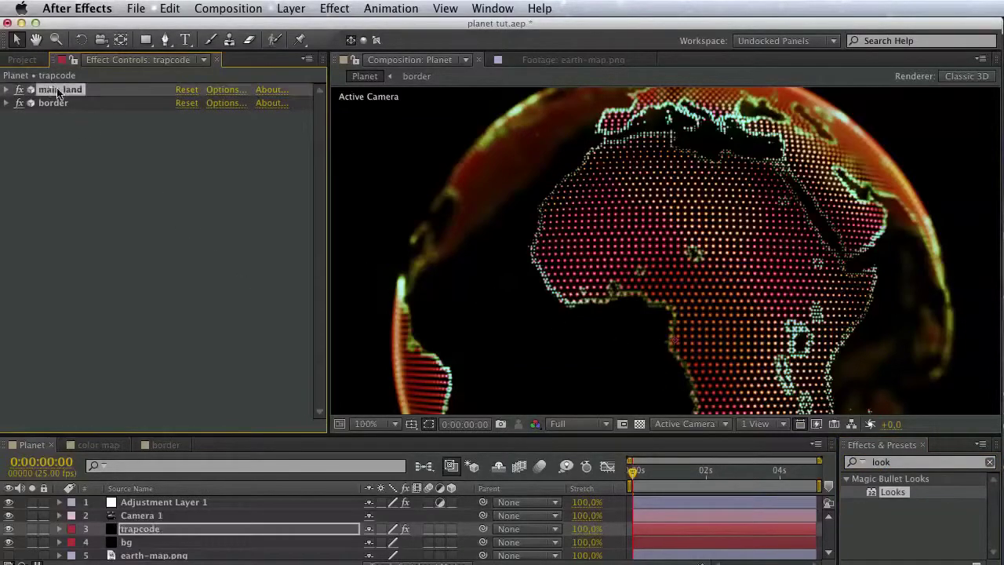
left_click(182, 8)
left_click(222, 167)
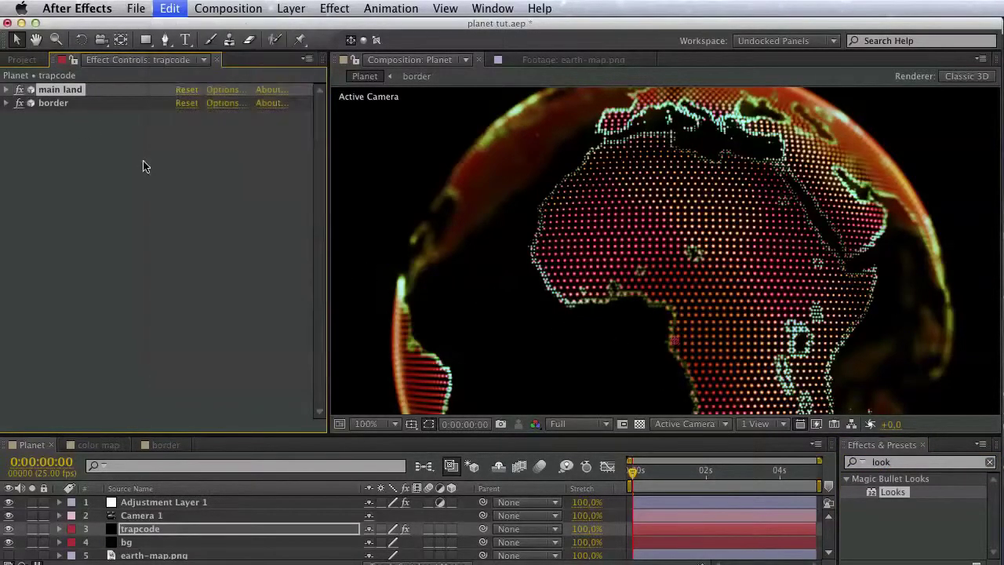
left_click_drag(55, 107, 62, 309)
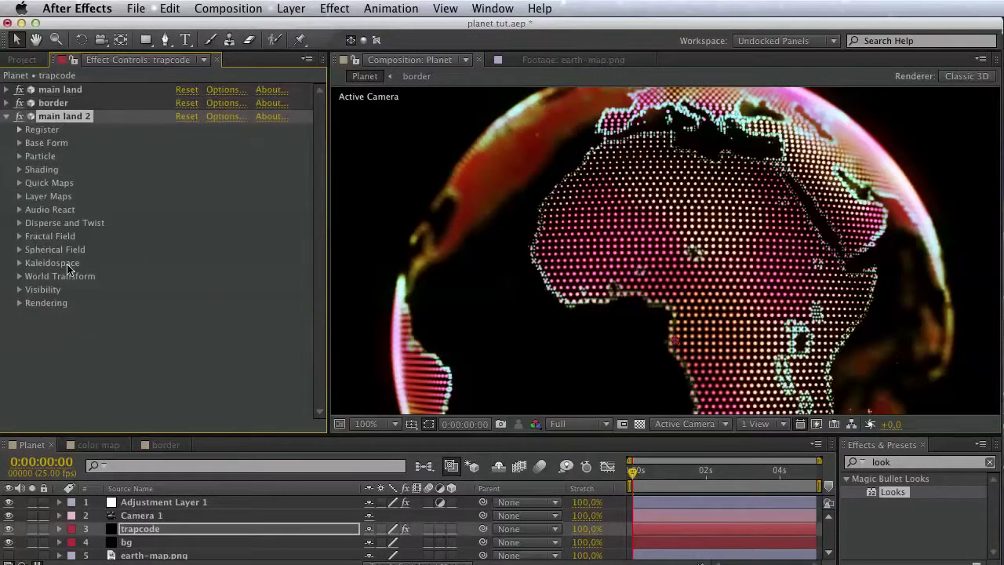
Rename the duplicated main land effect as ring.
key("Return")
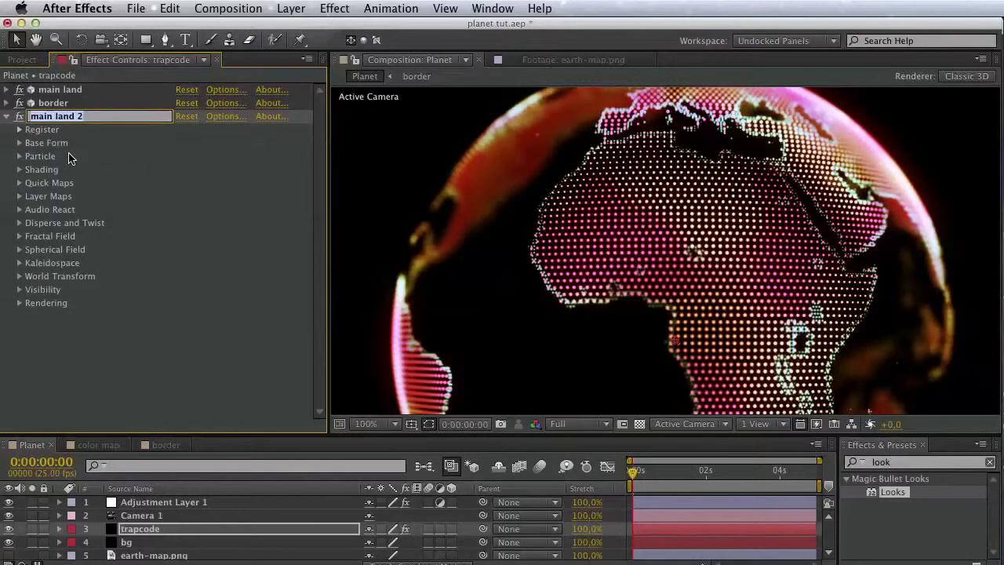
type("ring")
key("Return")
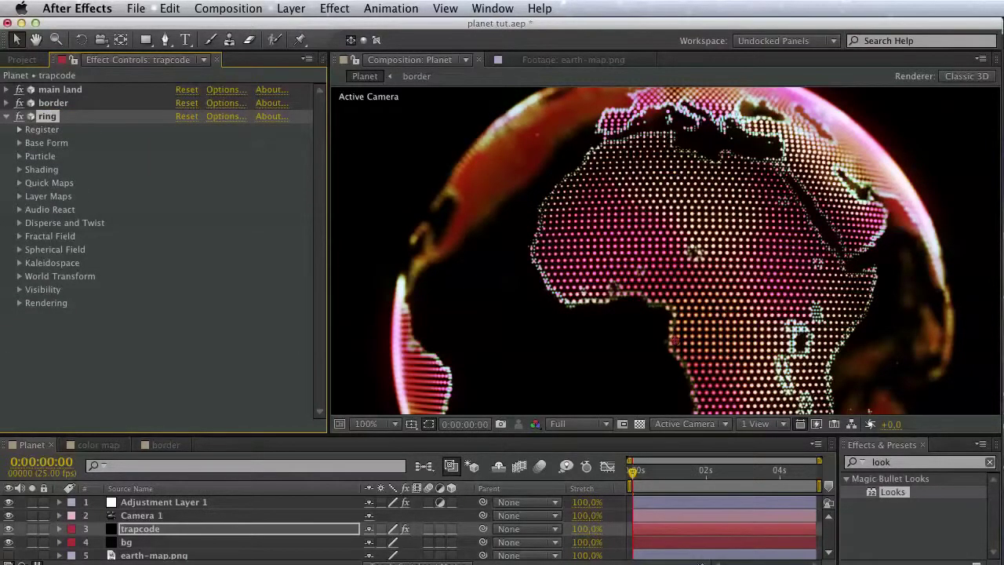
In the ring effect's Base Form, set Particles in Y to 1 and Sphere Layers to 10.
left_click(19, 143)
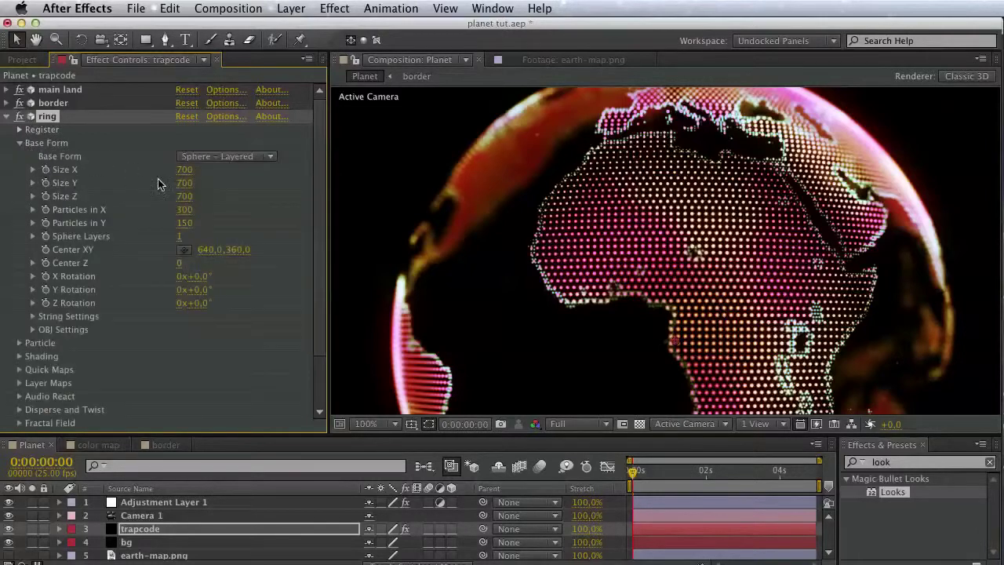
left_click(196, 223)
type("1")
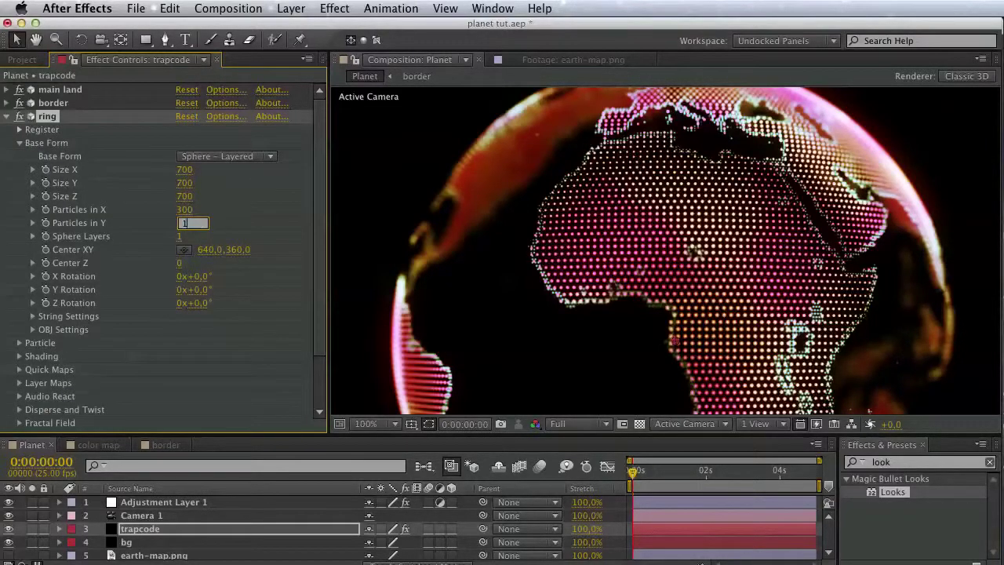
key("Return")
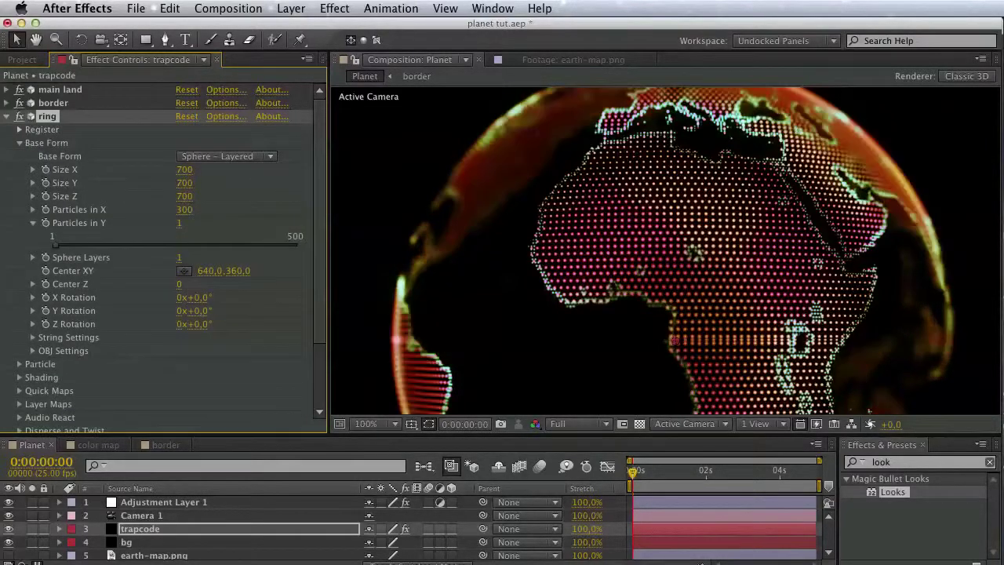
left_click(34, 223)
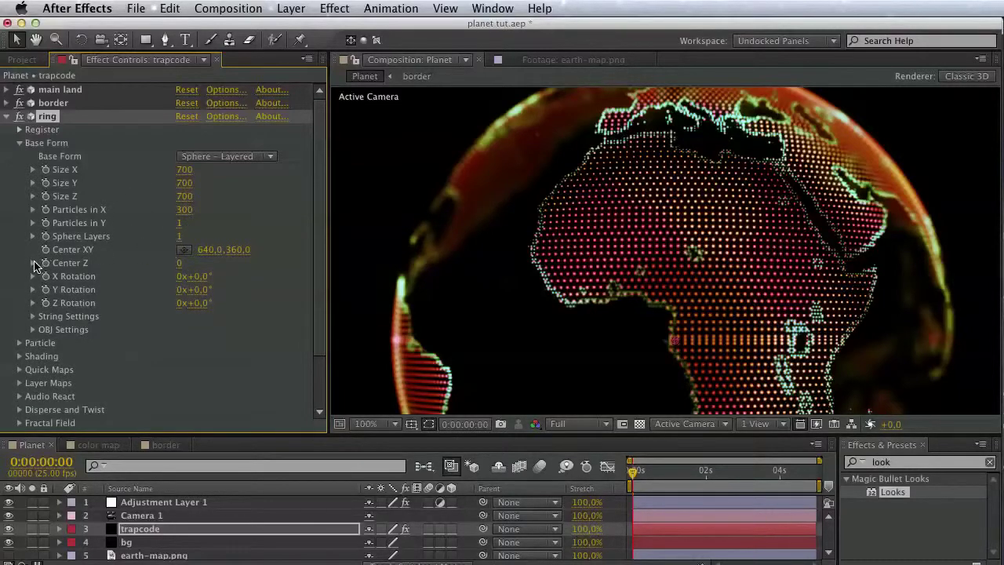
left_click(181, 238)
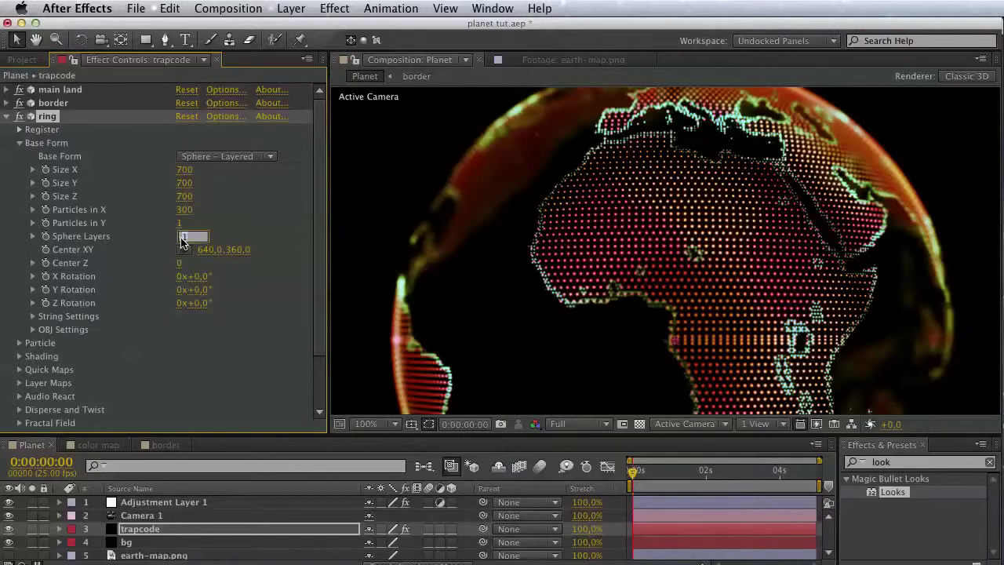
key("Return")
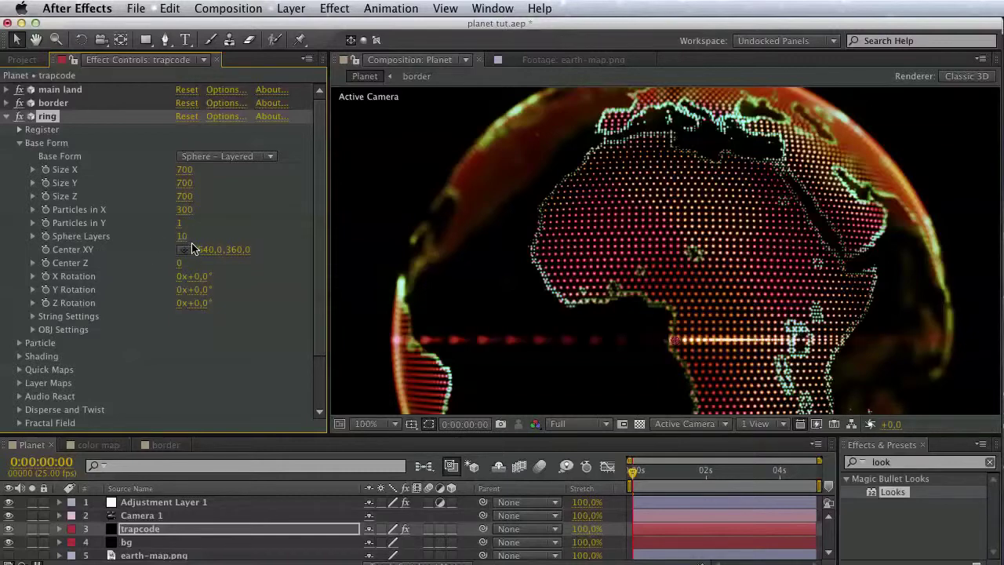
Set the ring's Base Form dimensions to Size X 1100, Size Y 110 and Size Z 1100.
left_click(184, 172)
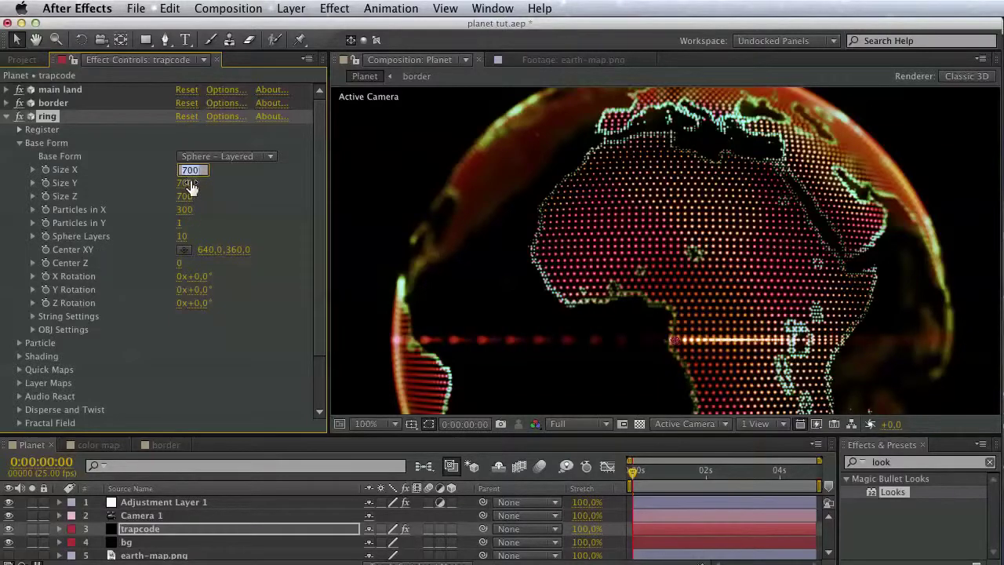
type("1100")
key("Tab")
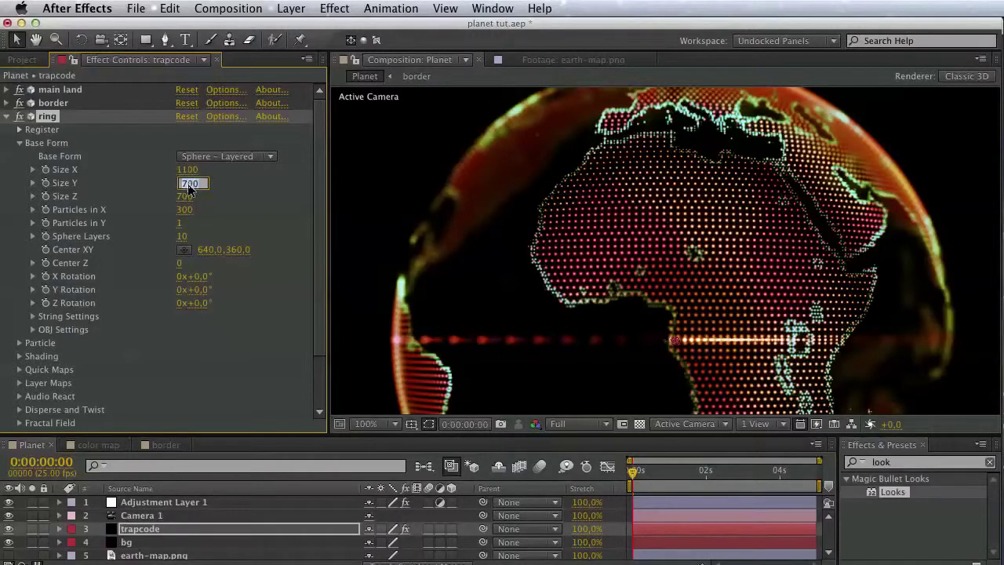
type("110")
key("Tab")
type("10")
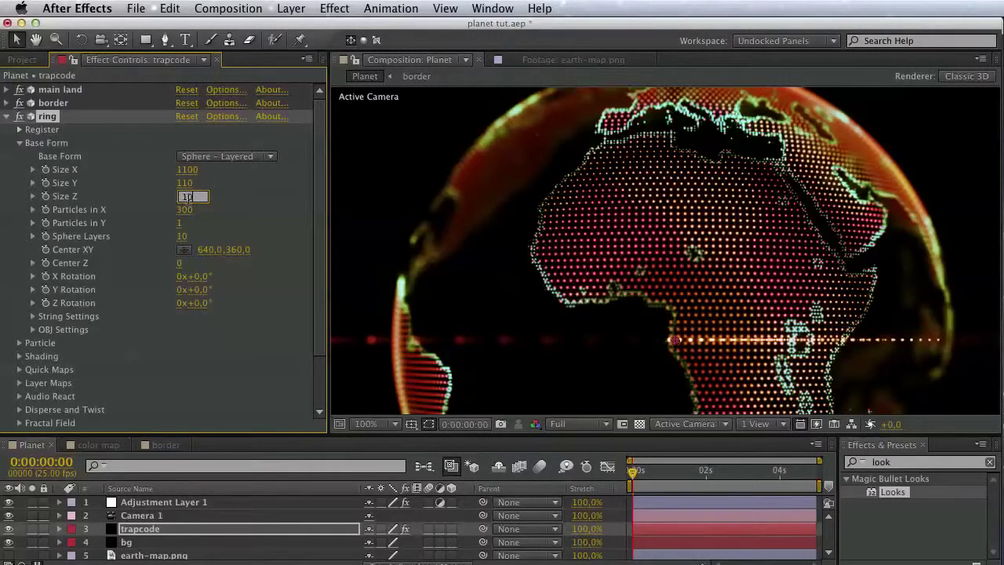
type("00")
key("Return")
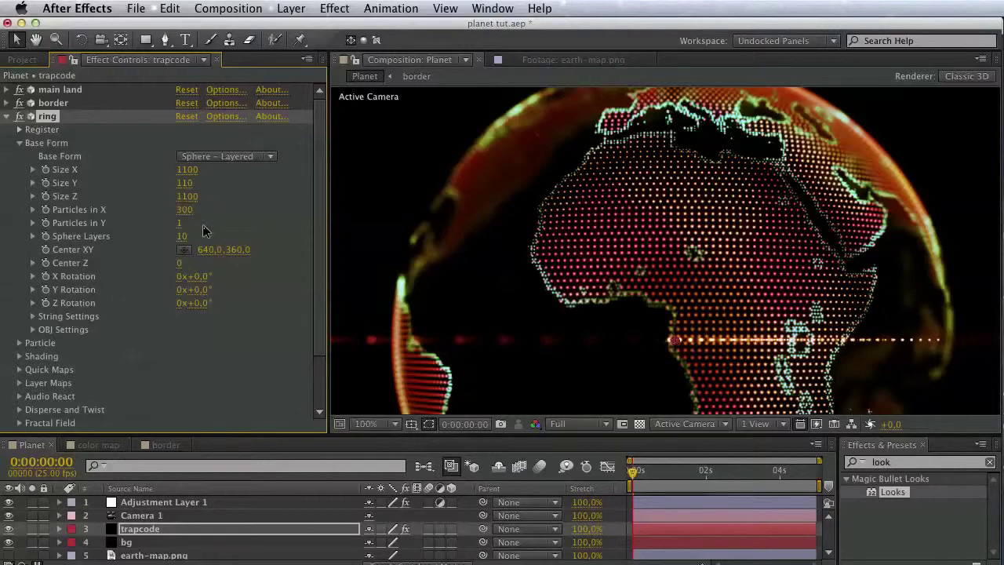
key("space")
left_click_drag(613, 337, 434, 273)
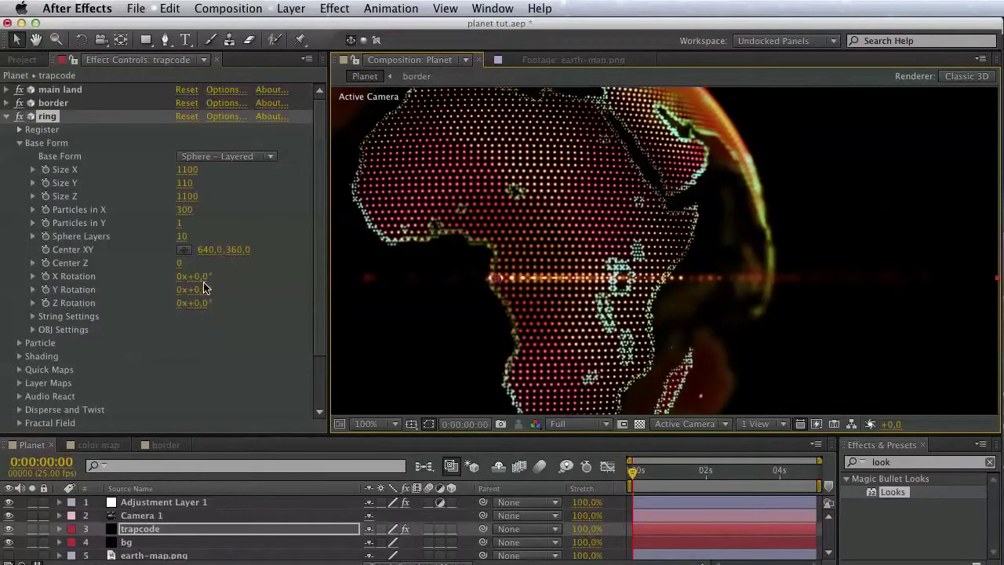
Isolate the ring by setting its rendering Transfer Mode to None, and restore the mode to Normal.
scroll(153, 298, "down", 3)
left_click(20, 425)
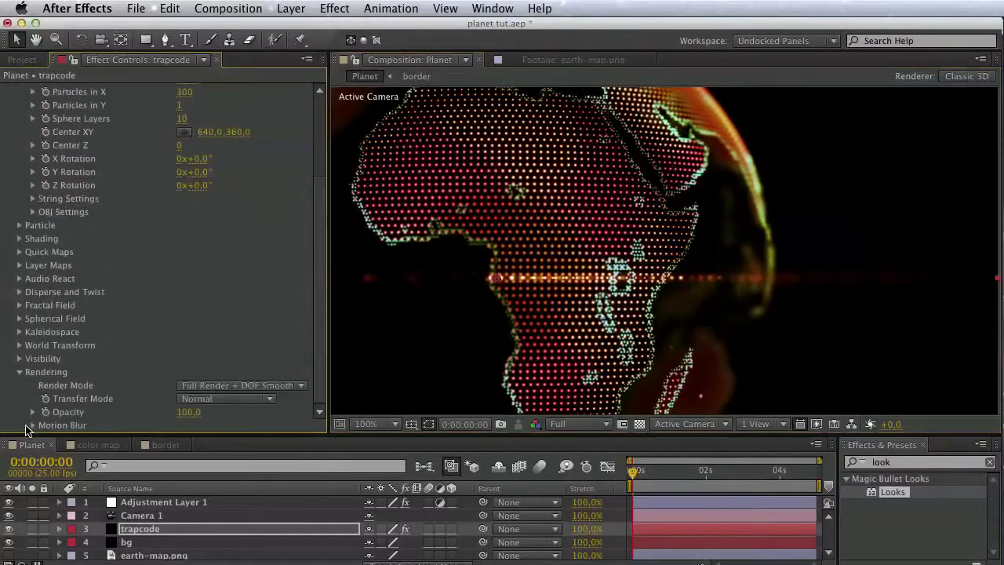
left_click(226, 399)
left_click(221, 417)
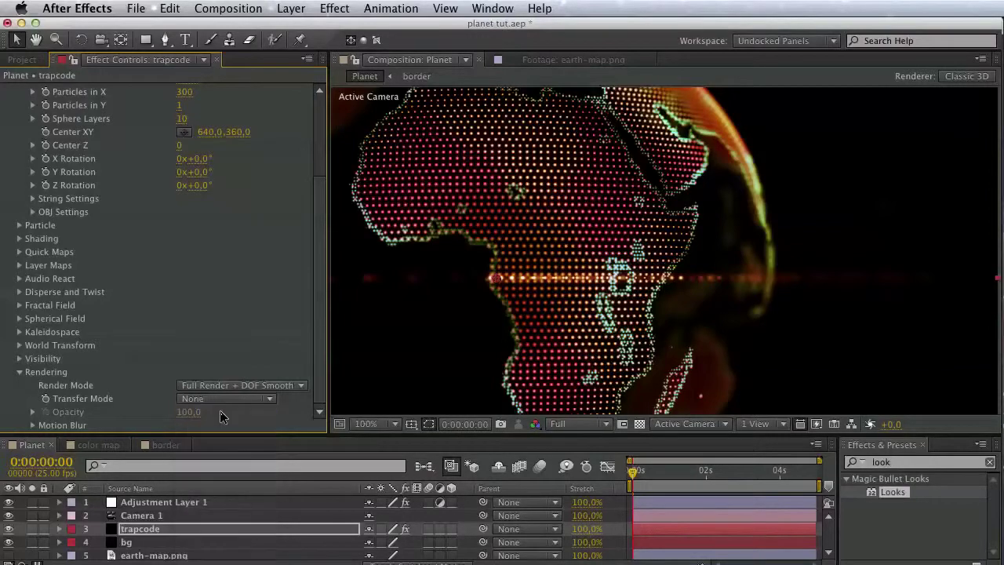
left_click(221, 400)
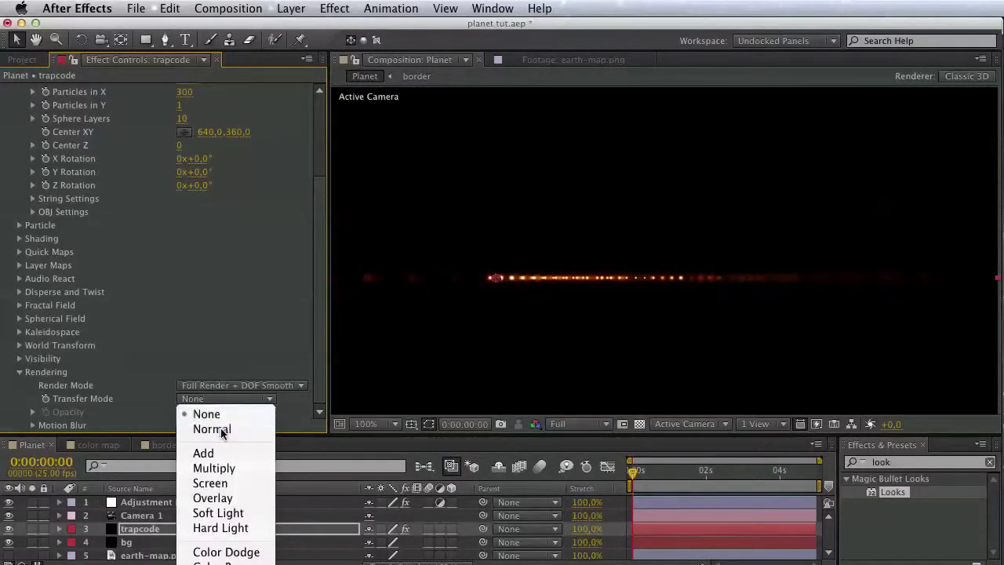
left_click(224, 428)
left_click(19, 372)
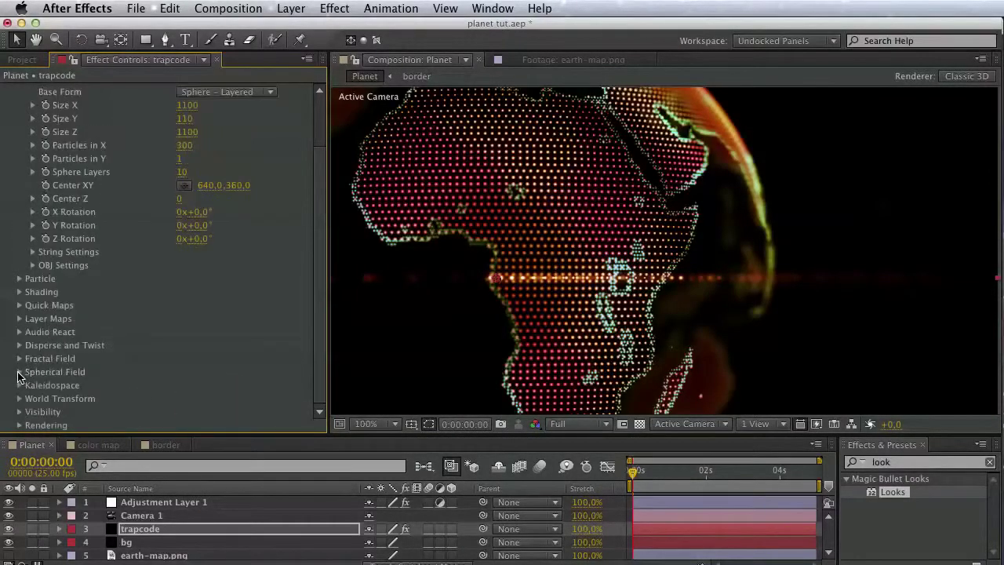
Tilt the ring by adjusting the Z Rotation and X Rotation in its World Transform settings.
left_click(19, 399)
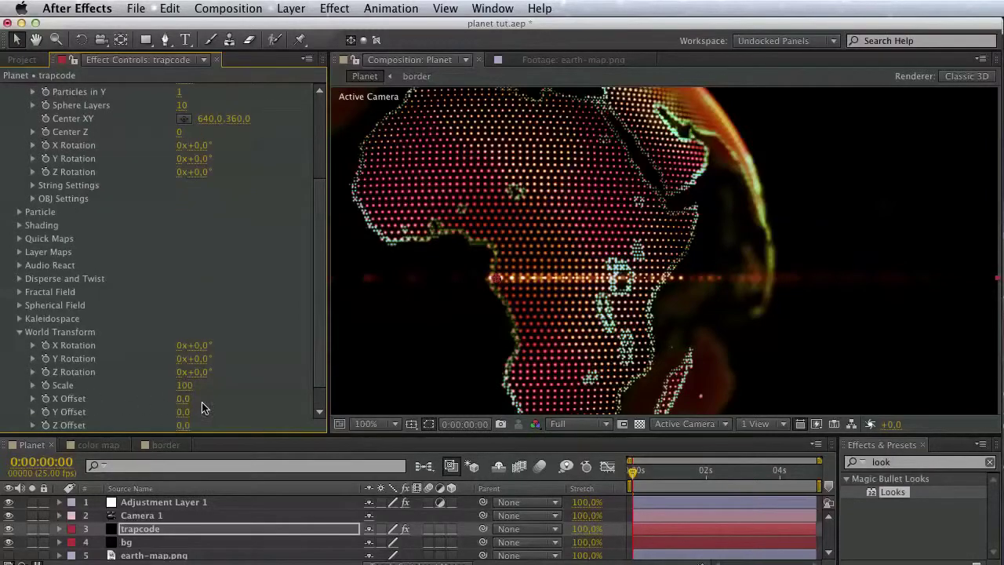
scroll(201, 401, "down", 1)
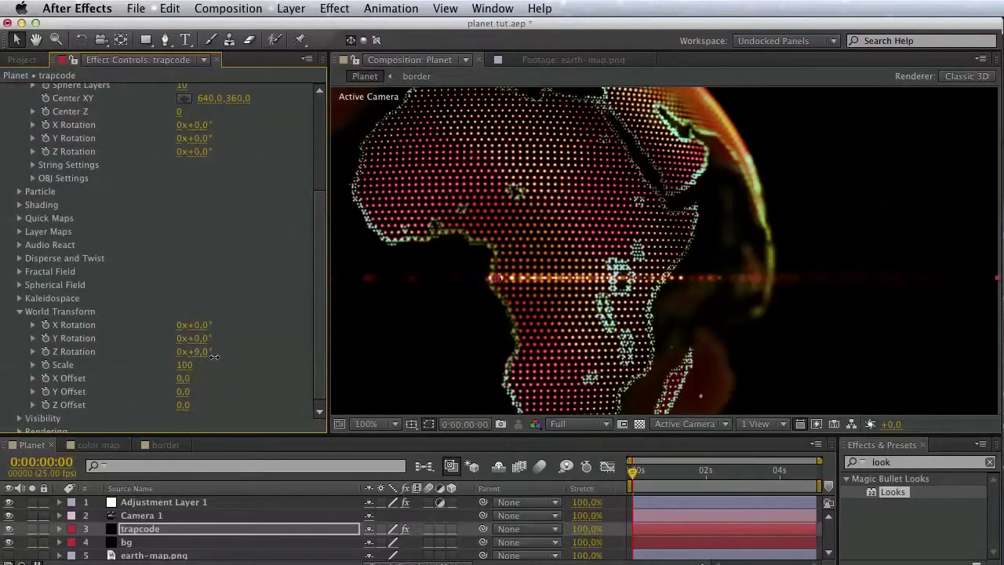
mouse_move(215, 357)
left_mouse_down()
mouse_move(190, 352)
mouse_move(225, 328)
left_mouse_up()
Raise the ring's Particles in X to 2000 in its Base Form settings and check the denser ring beside the planet.
scroll(228, 328, "up", 5)
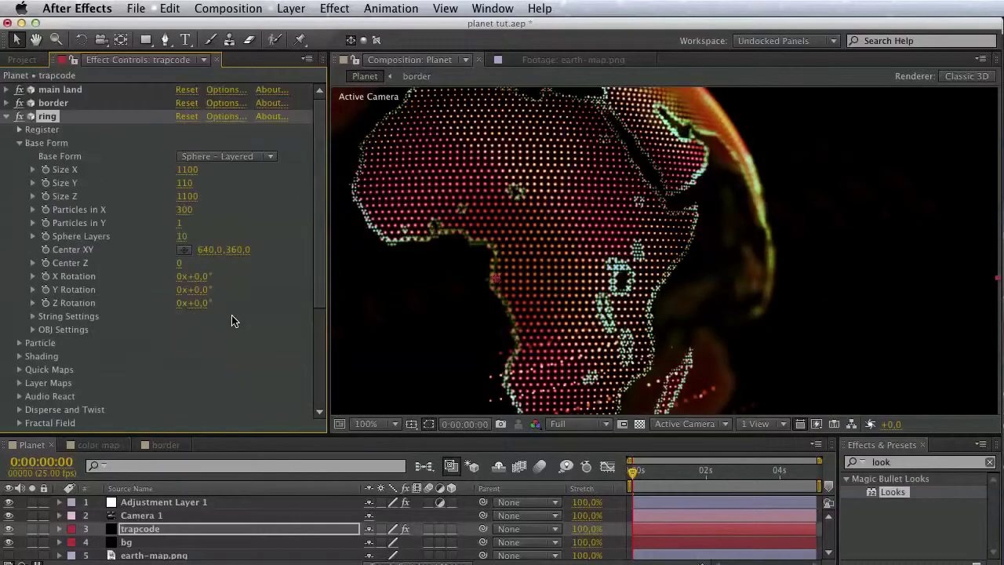
left_click(188, 210)
type("2000")
key("Return")
key("space")
mouse_move(752, 259)
left_mouse_down()
mouse_move(764, 190)
mouse_move(775, 214)
mouse_move(447, 224)
left_mouse_up()
Set the ring's Particles in X to 1000 in its Base Form settings.
left_click(187, 209)
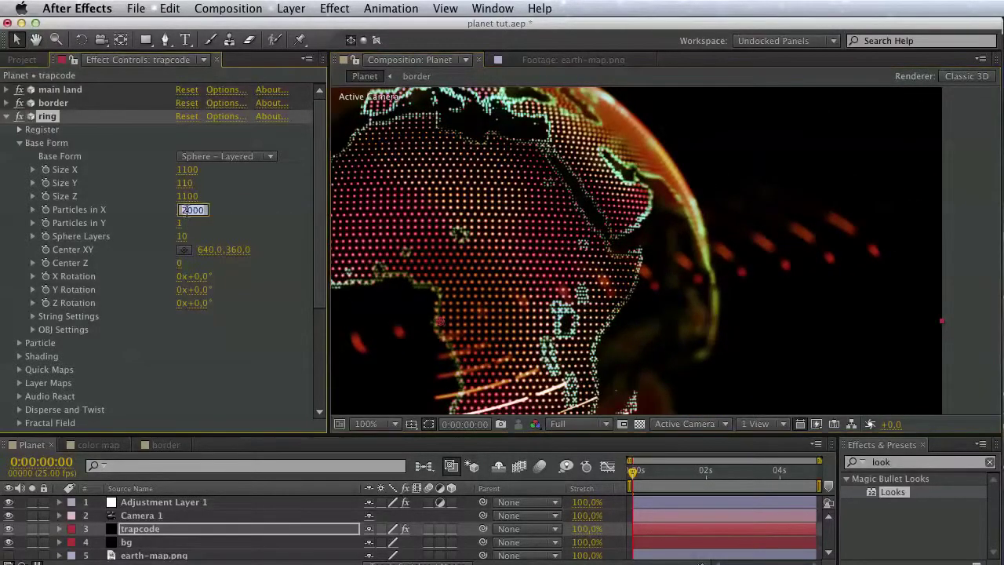
left_click(188, 210)
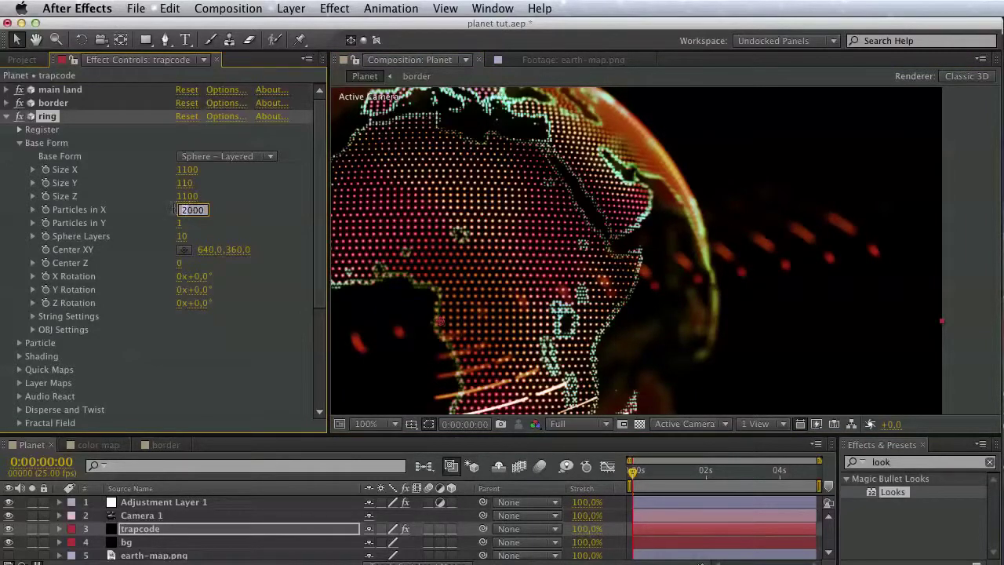
type("1")
key("Return")
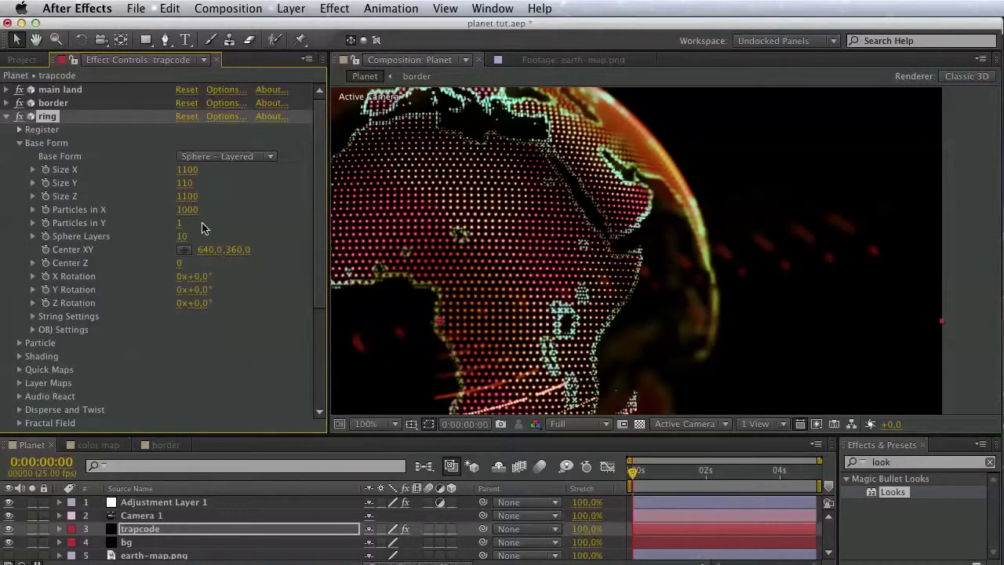
In the ring's Particle settings, set Sphere Feather to 0 and Size to 3.
scroll(138, 297, "down", 3)
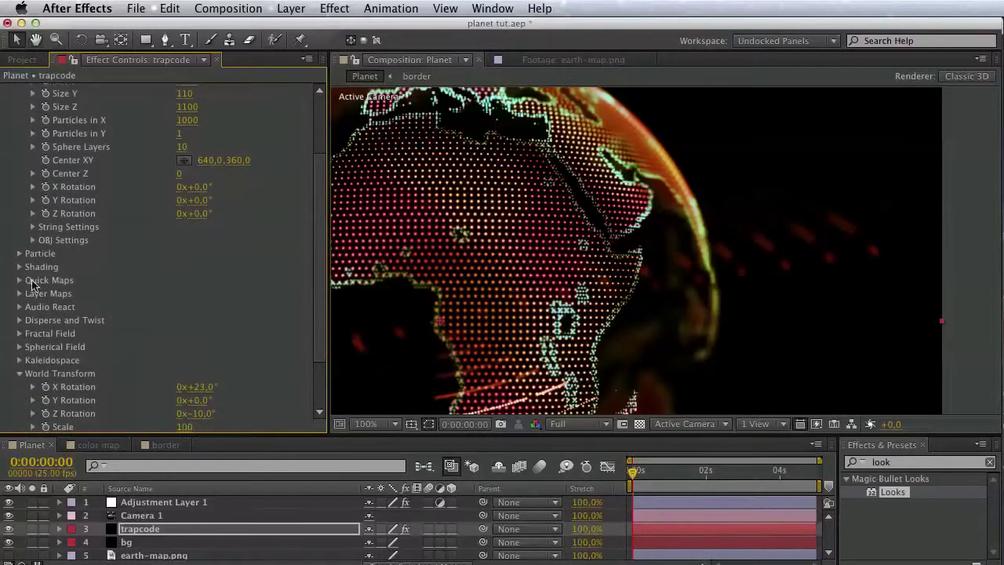
left_click(19, 254)
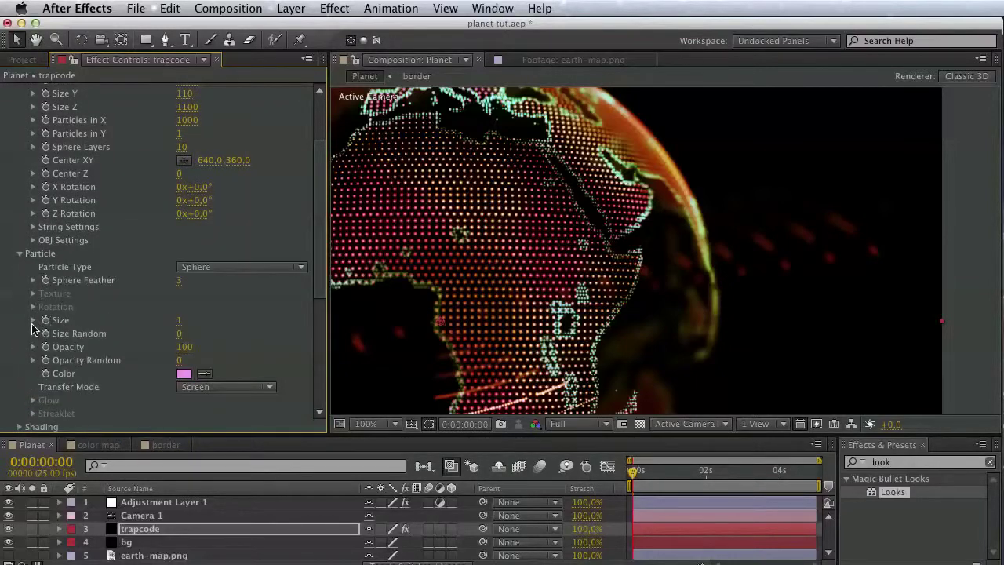
left_click(32, 325)
left_click_drag(58, 303, 53, 304)
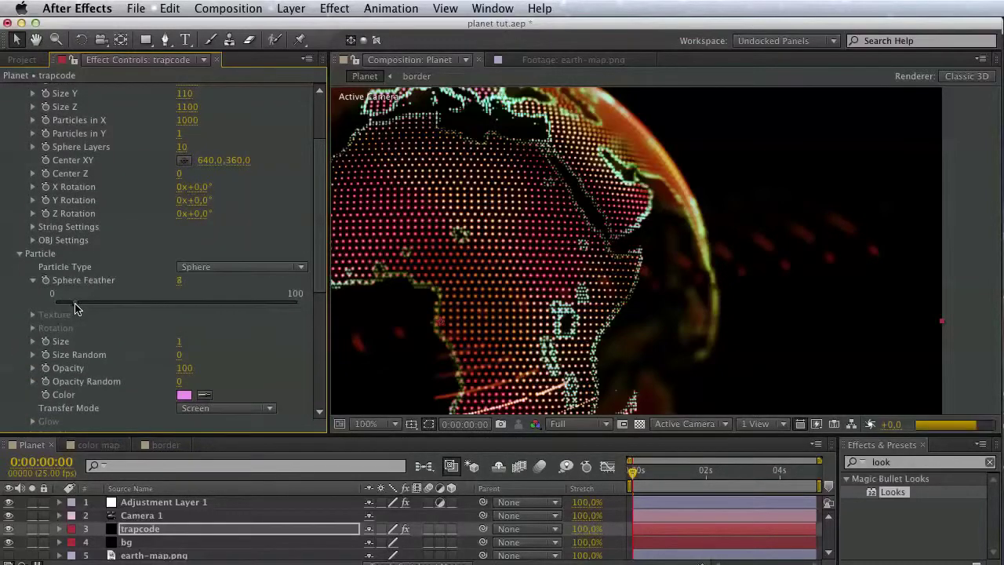
left_click(33, 281)
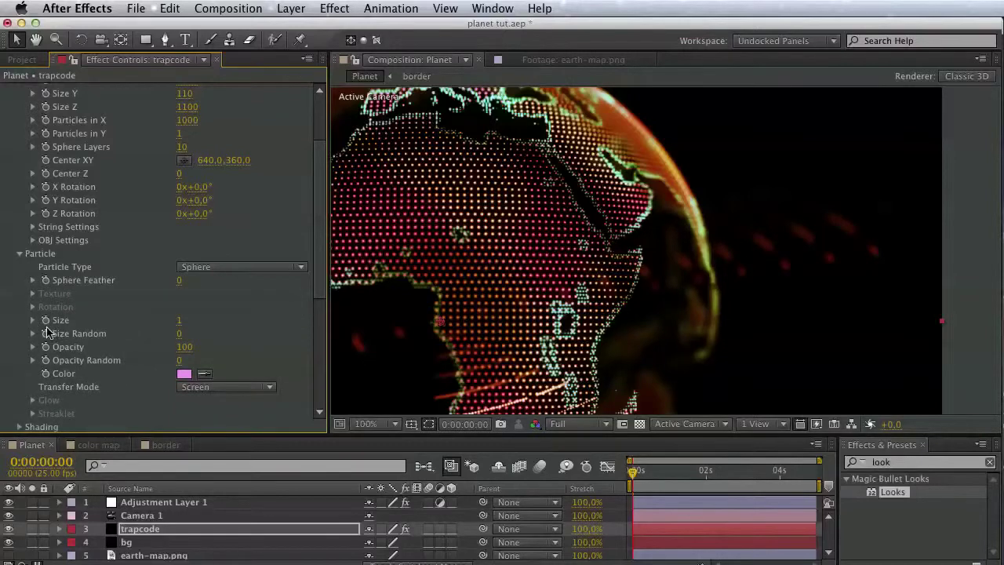
left_click(33, 321)
left_click_drag(91, 347, 122, 347)
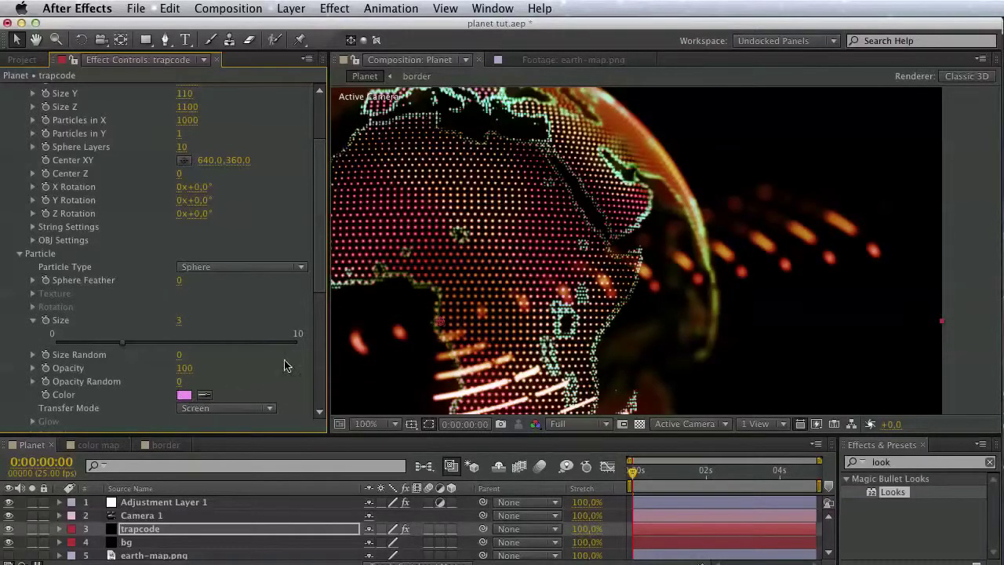
Change the ring's particle color to the saved light blue swatch.
key("space")
left_click_drag(524, 320, 522, 249)
scroll(561, 266, "down", 1)
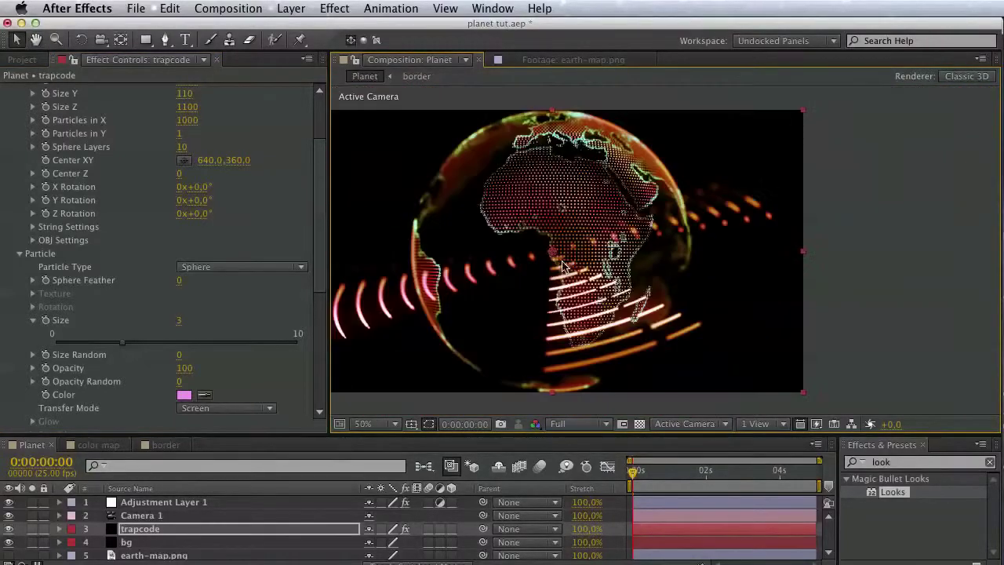
key("space")
left_click_drag(577, 266, 649, 270)
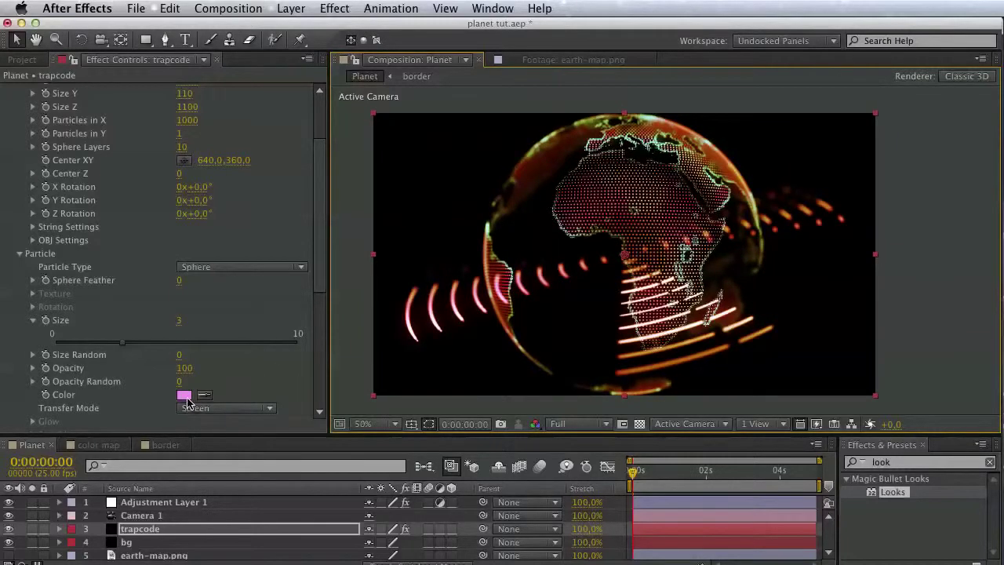
left_click(185, 395)
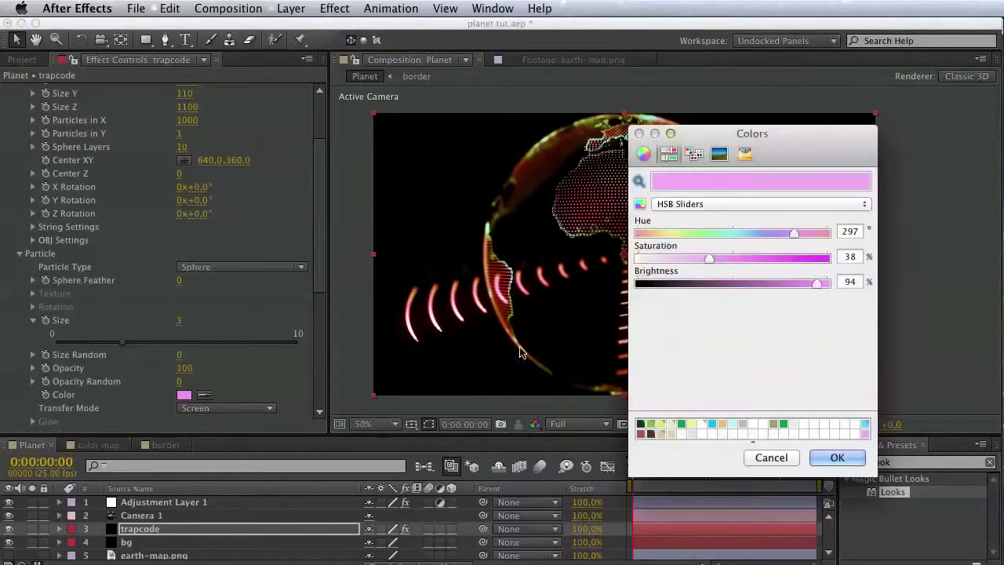
left_click(865, 425)
left_click(837, 458)
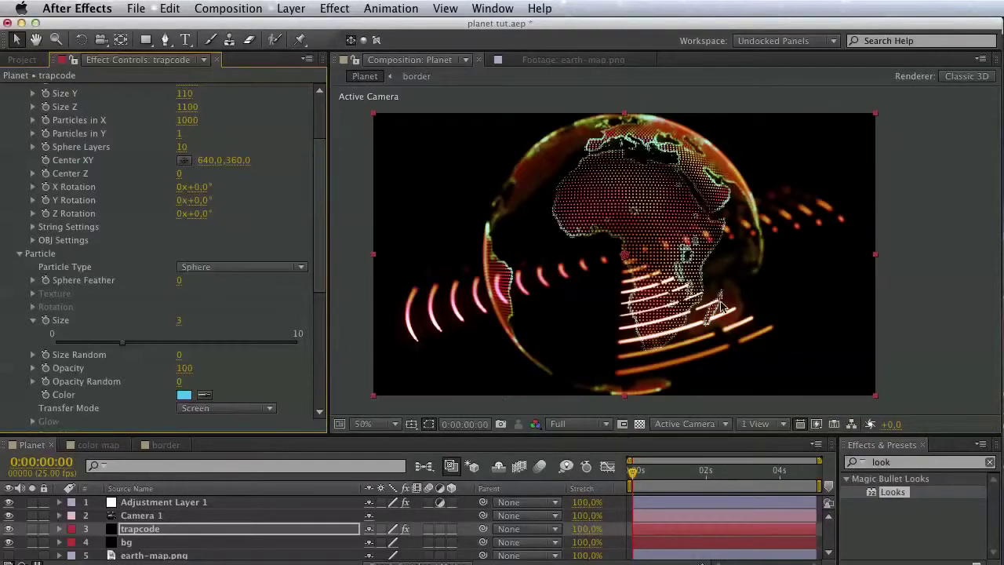
Change the ring effect's particle color to light violet and set the particle size to 2.
left_click(186, 396)
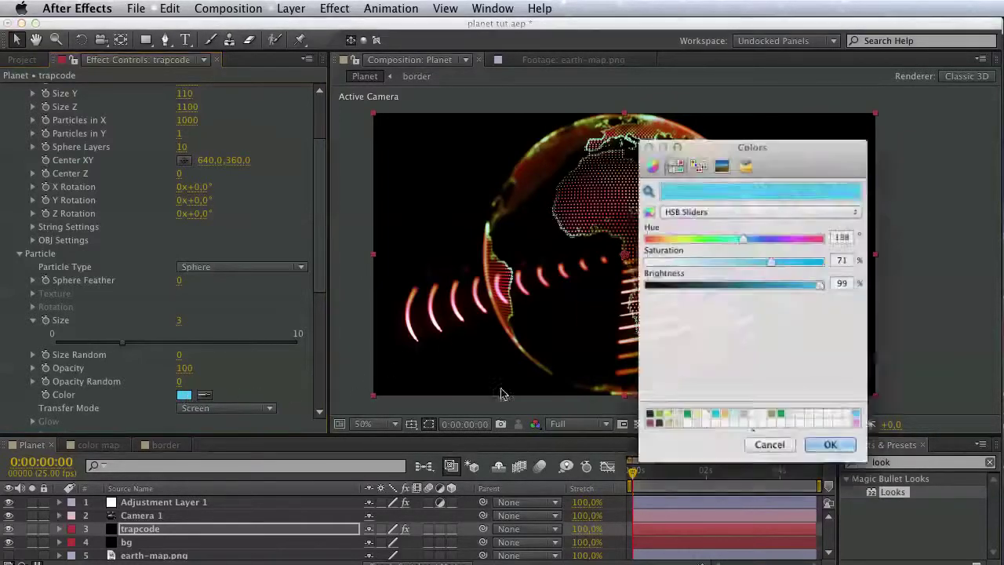
left_click(864, 433)
left_click(837, 458)
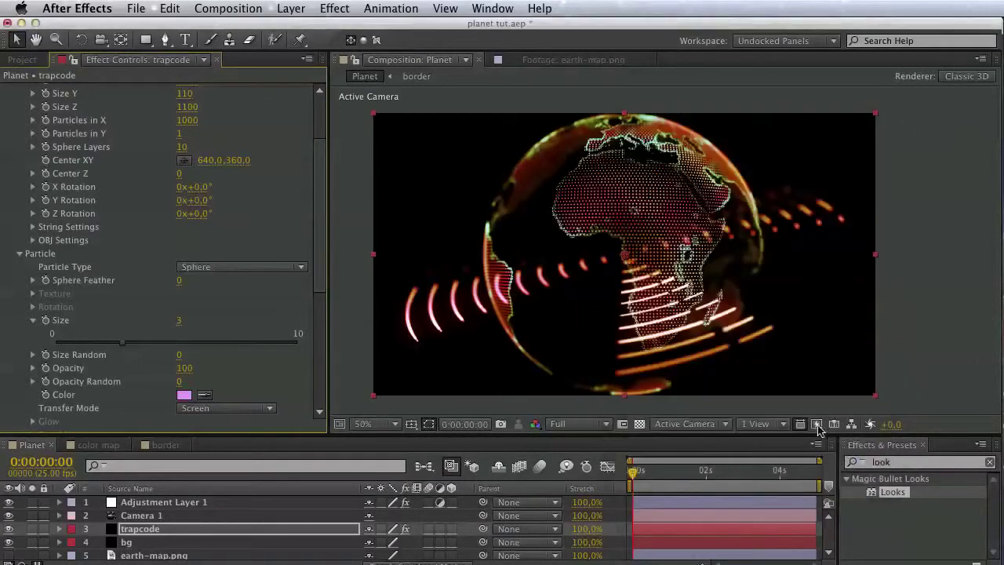
scroll(185, 392, "up", 5)
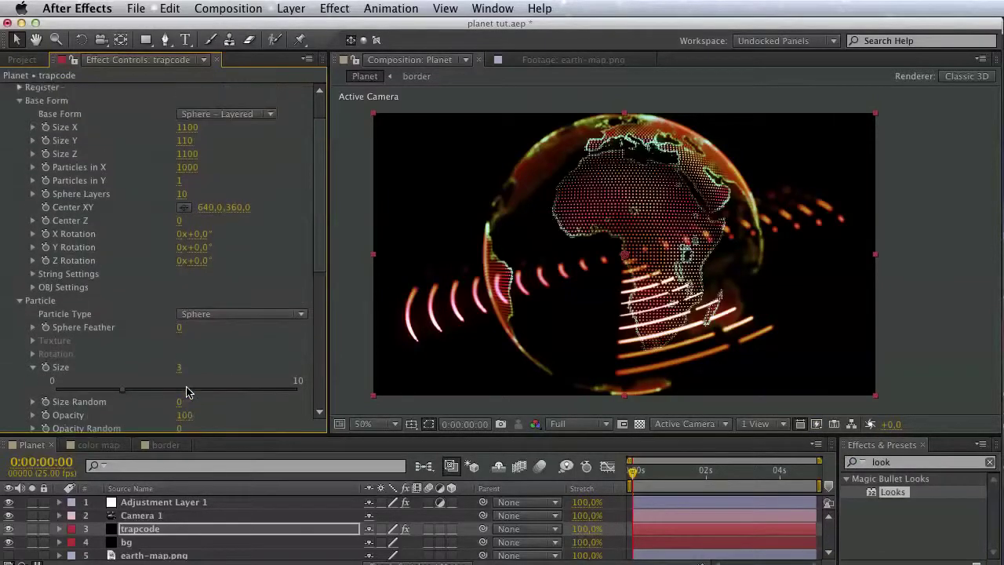
scroll(200, 365, "down", 3)
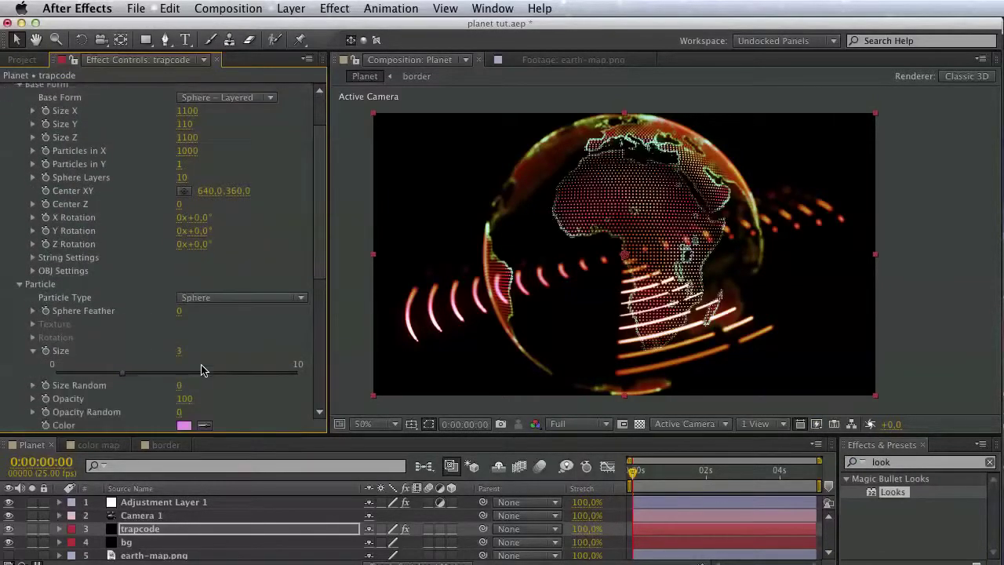
left_click_drag(114, 332, 99, 335)
Set the ring's base form Size Y to 1100.
scroll(135, 268, "up", 2)
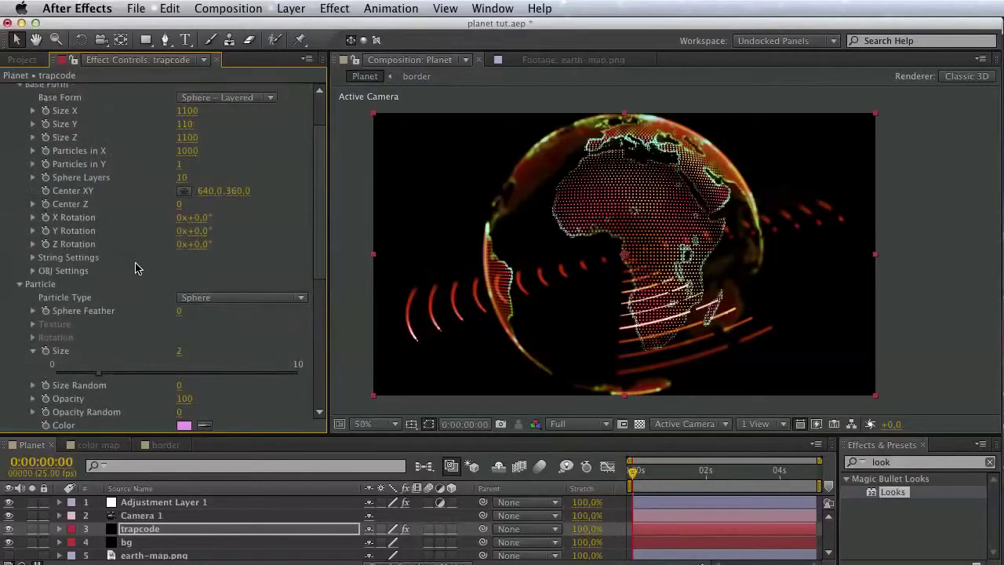
scroll(135, 267, "up", 3)
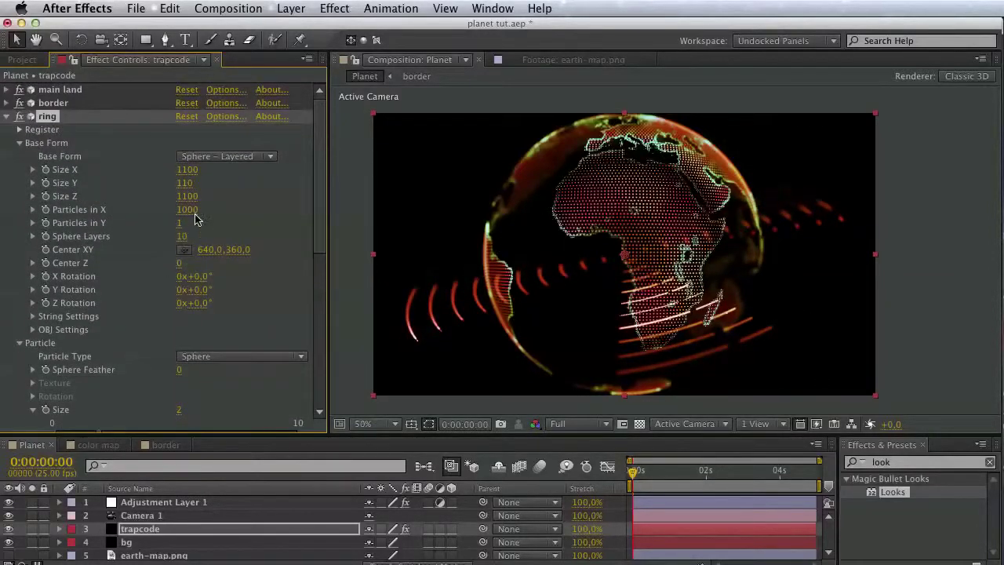
left_click(188, 183)
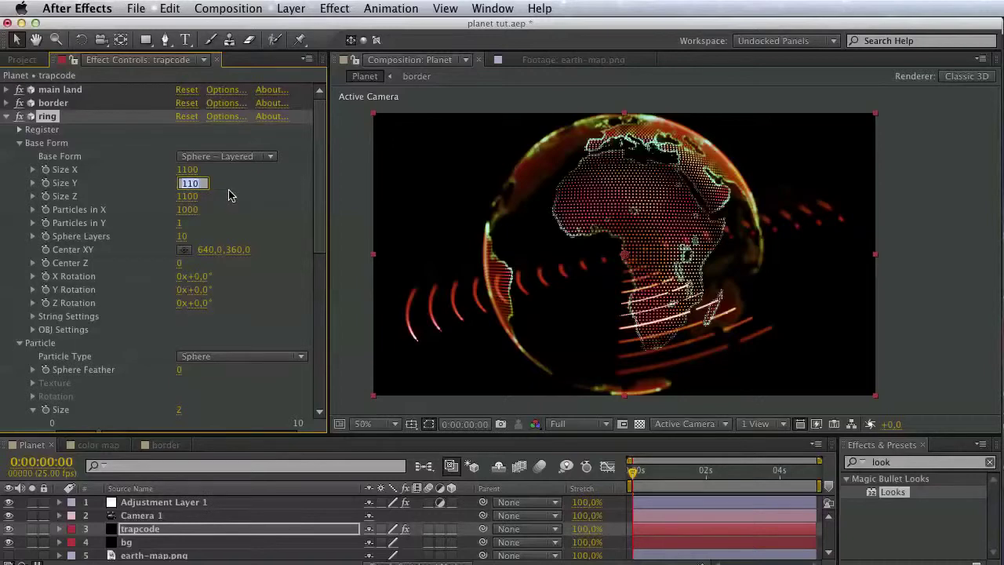
type("1100")
key("Return")
Set the strength of Sphere 1 in the ring's Spherical Field to 100.
scroll(184, 321, "down", 5)
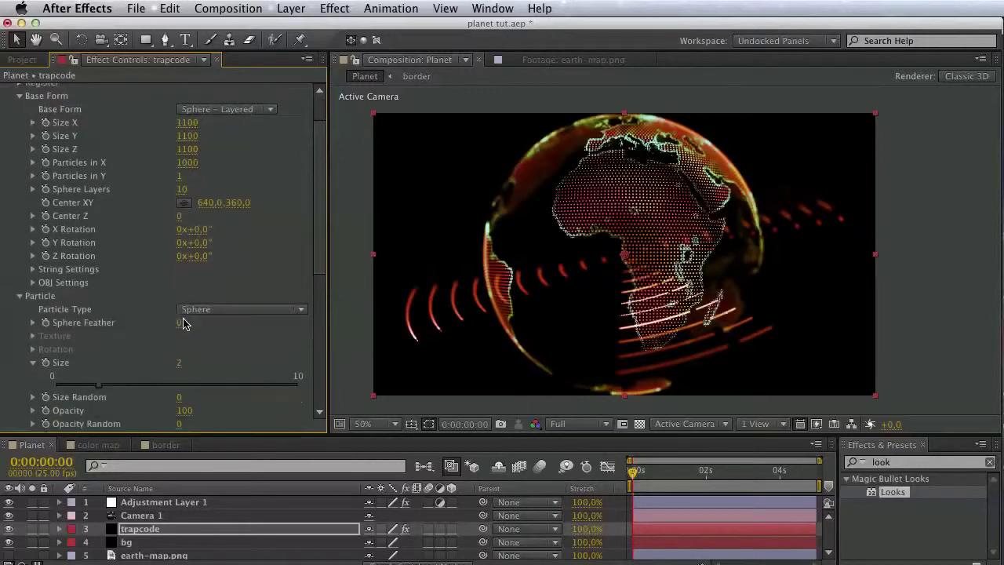
scroll(163, 335, "down", 5)
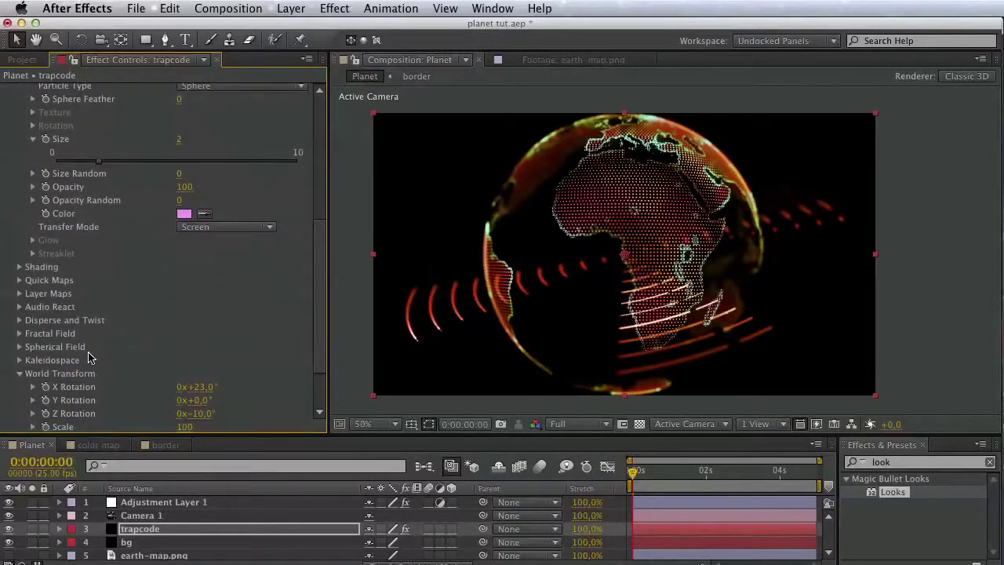
left_click(20, 346)
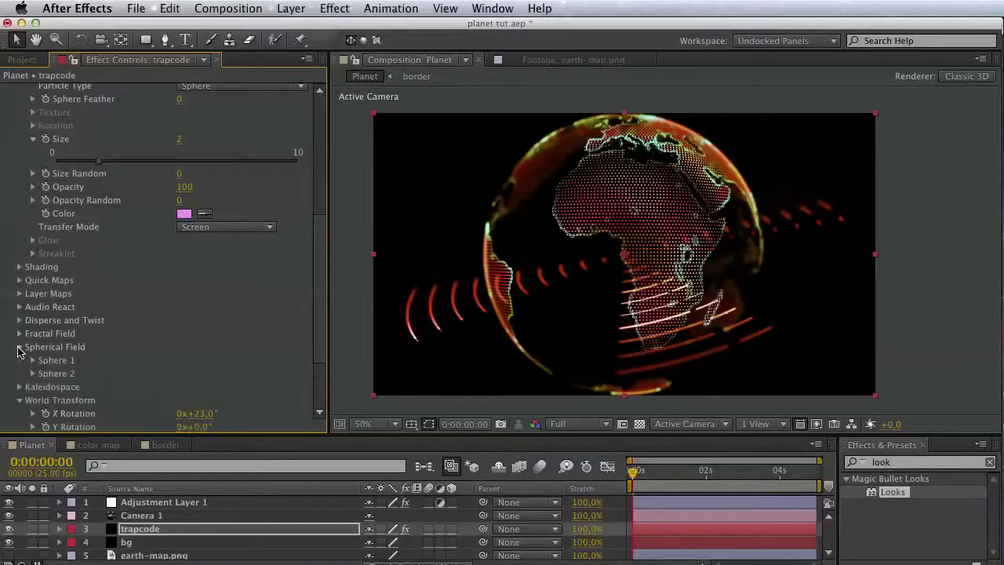
left_click(31, 361)
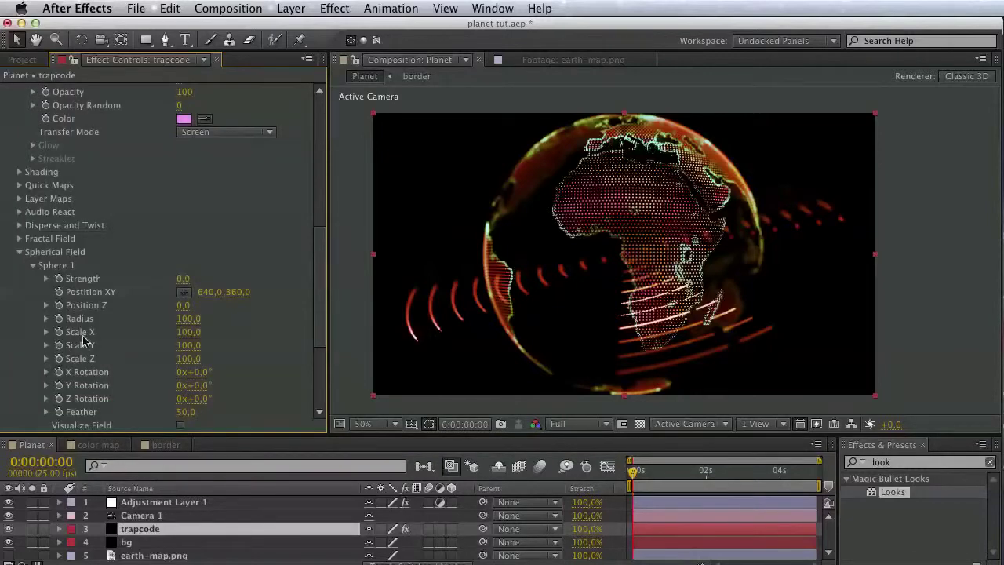
left_click(187, 281)
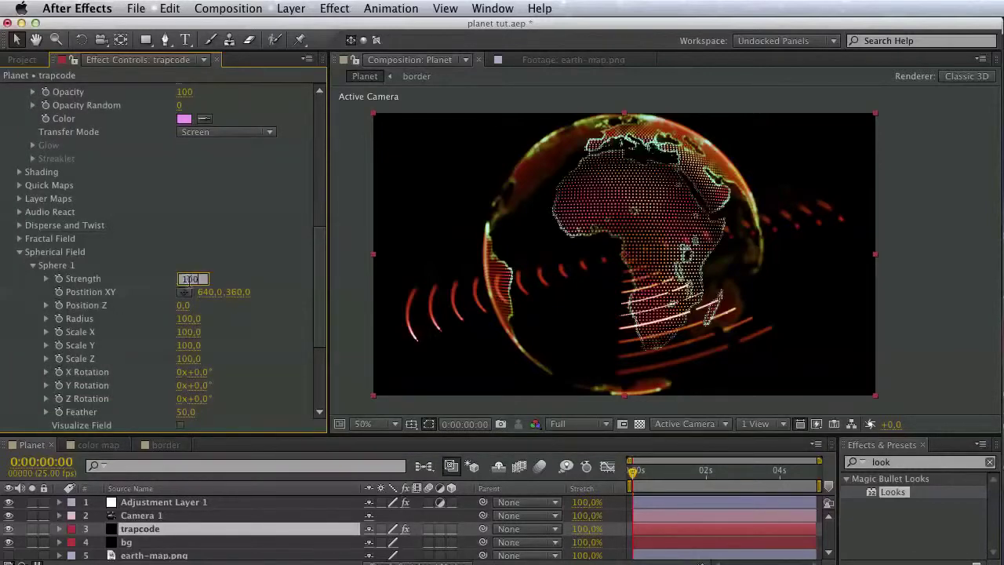
type("100")
key("Return")
Try a Sphere 1 radius of 350, and settle on a radius of 500.
left_click(192, 319)
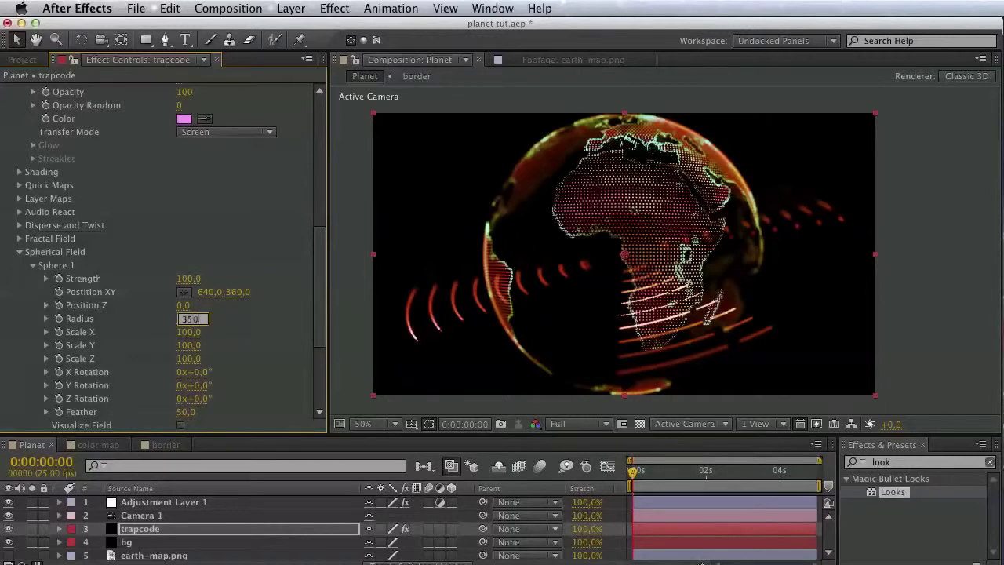
key("Return")
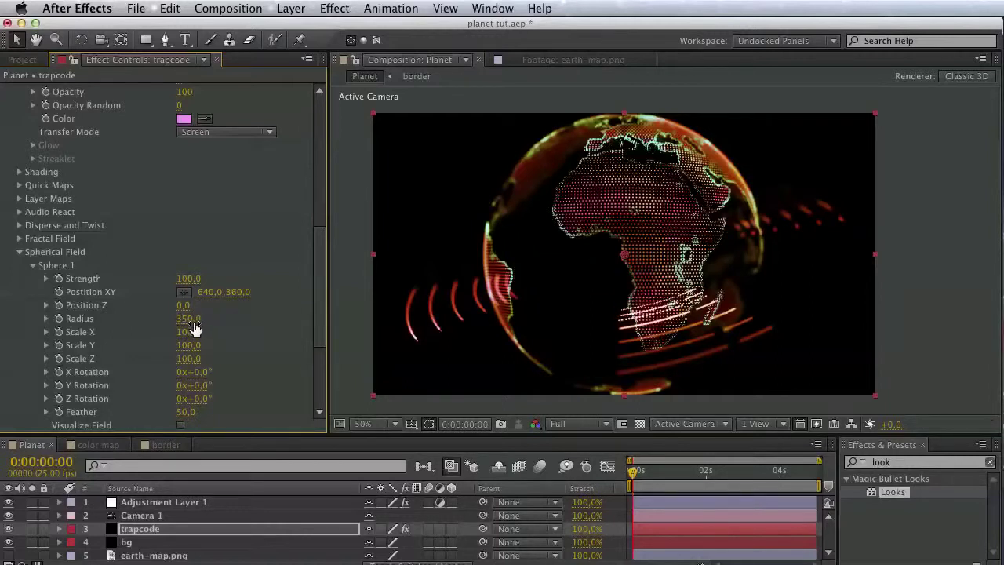
left_click(190, 318)
key("Return")
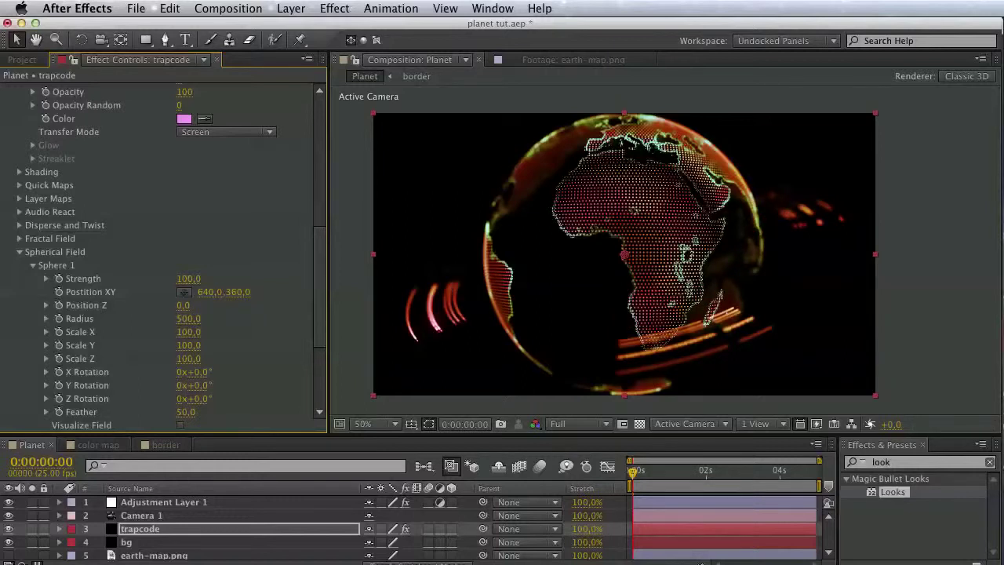
Check the Depth of Field option among Camera 1's camera options.
left_click(150, 518)
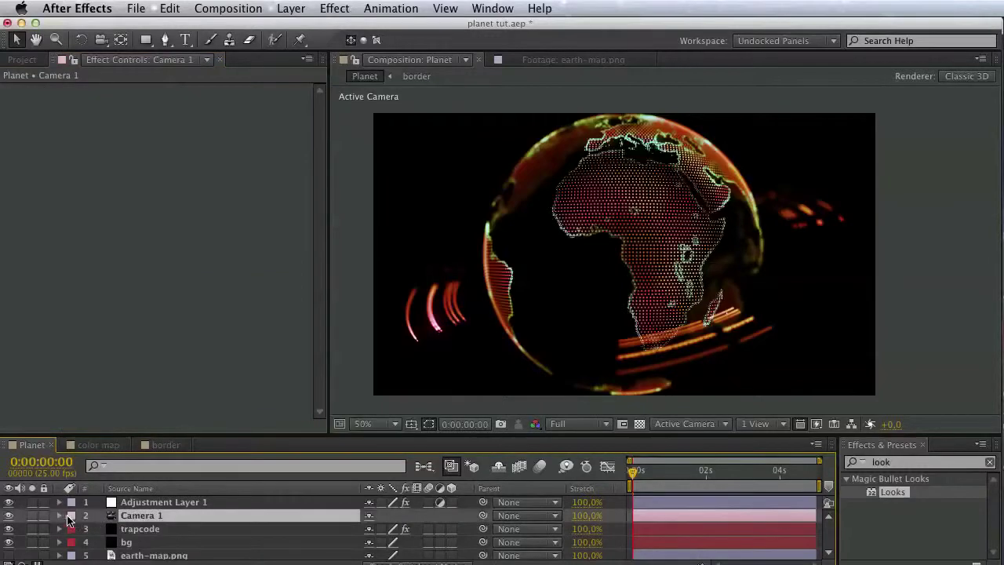
left_click(59, 515)
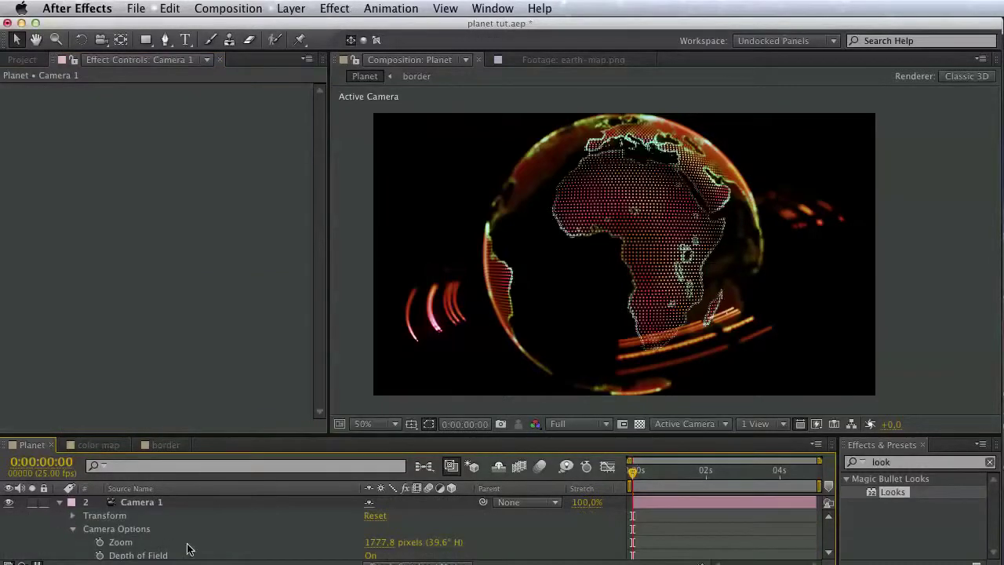
scroll(224, 531, "down", 3)
left_click(370, 526)
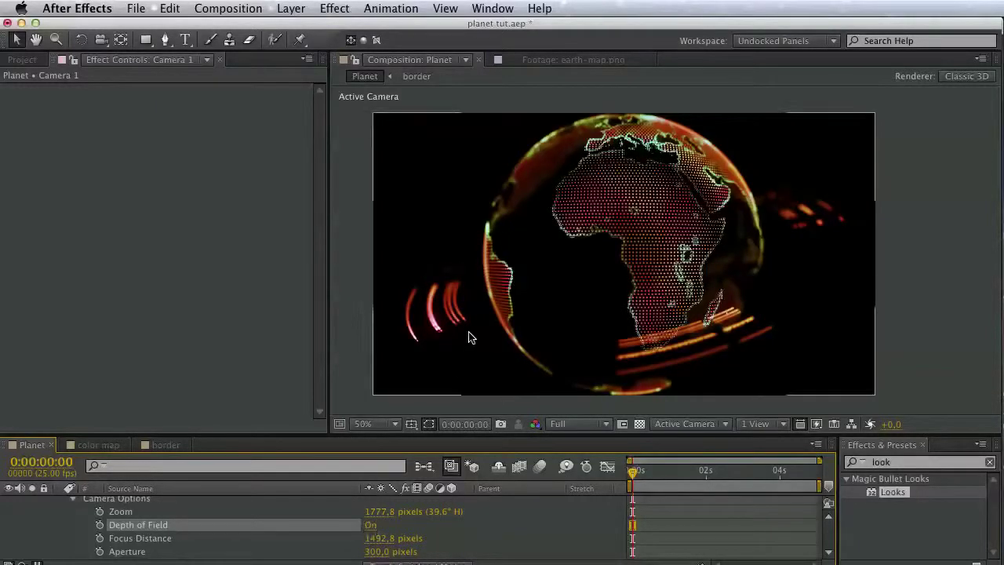
scroll(204, 510, "up", 2)
left_click(186, 516)
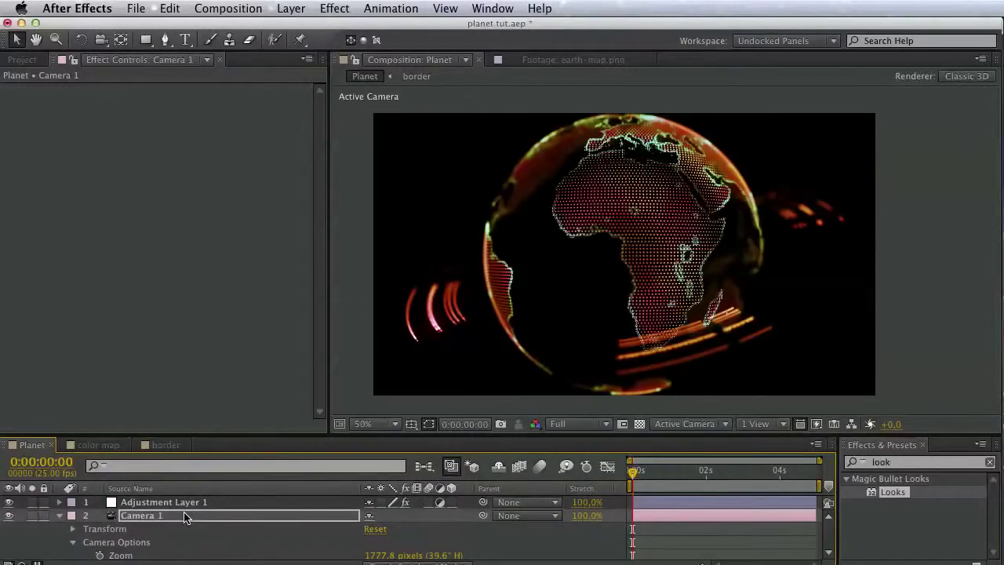
left_click(183, 515)
Edit the Looks effect on Adjustment Layer 1 and apply the AG Film Stock preset from the Stock Emulation group.
left_click(181, 503)
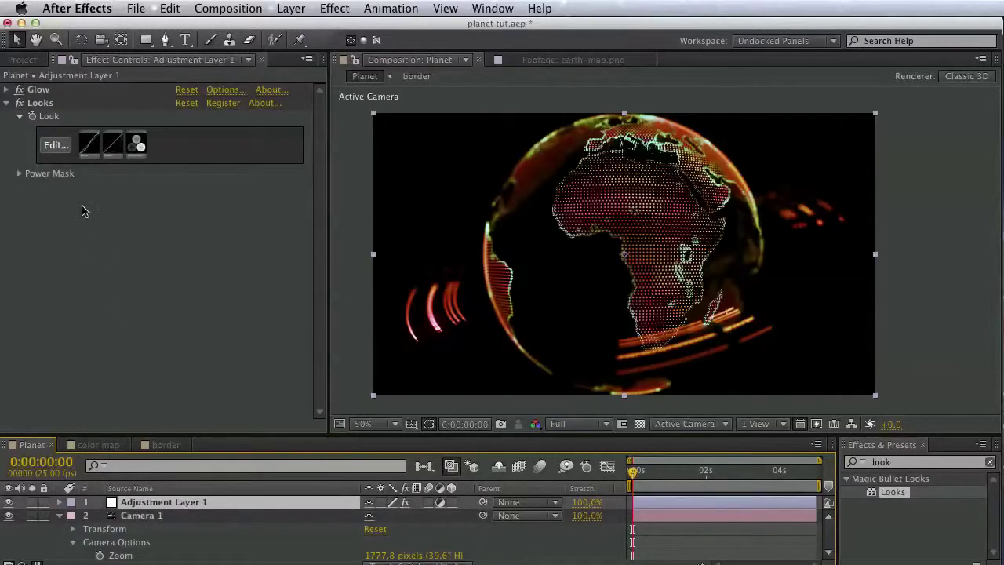
left_click(53, 142)
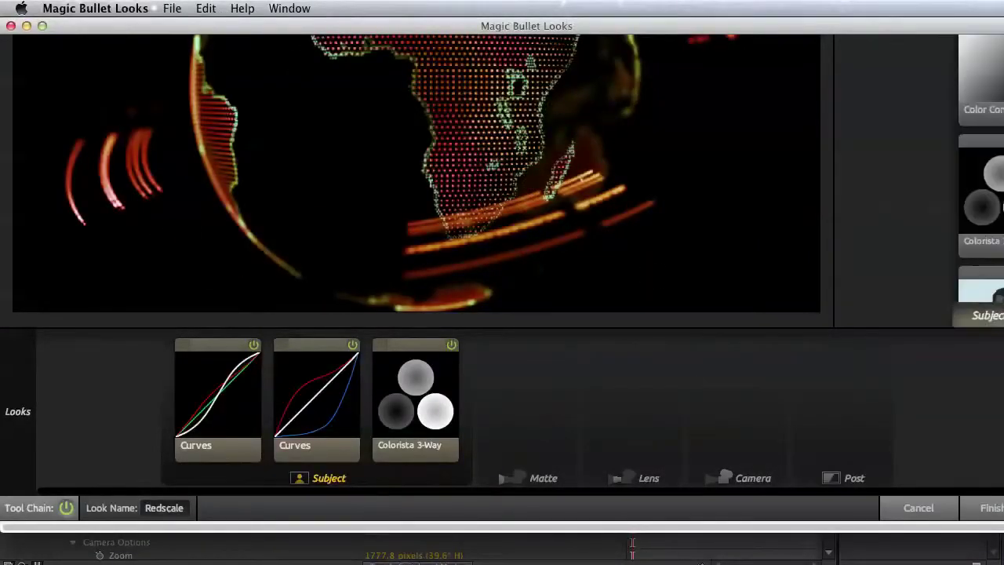
scroll(502, 279, "up", 5)
mouse_move(30, 278)
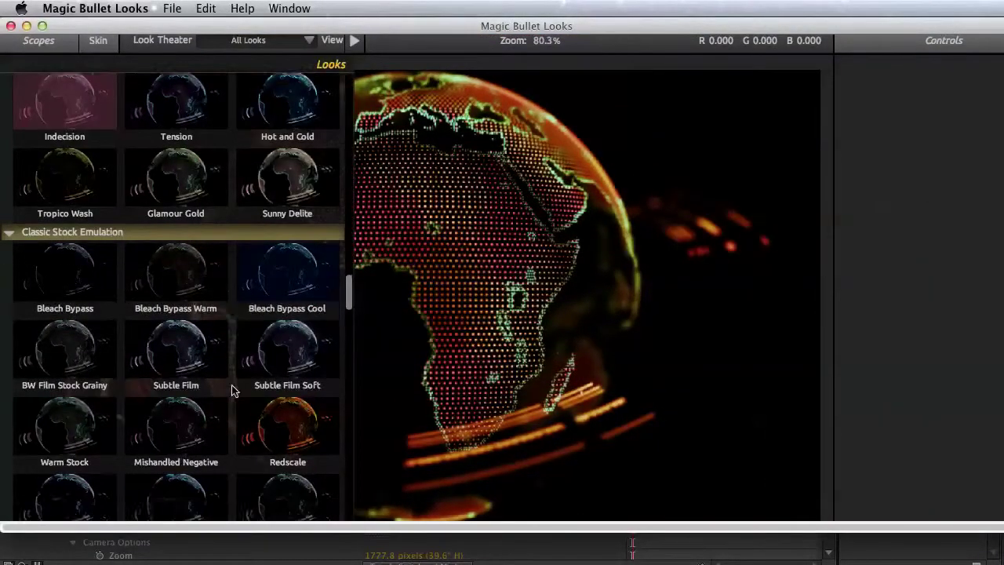
scroll(267, 392, "down", 4)
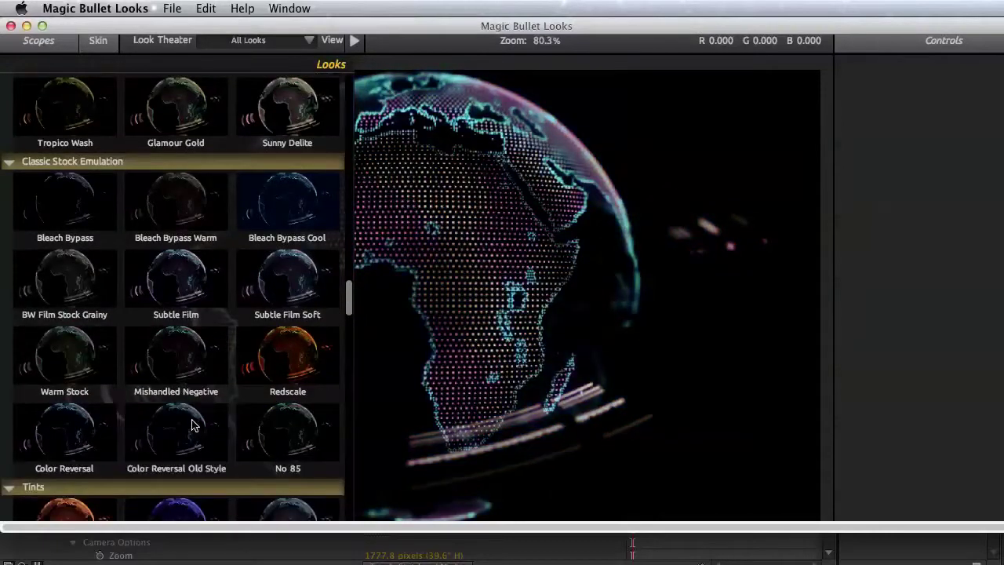
scroll(240, 437, "down", 2)
scroll(214, 479, "down", 5)
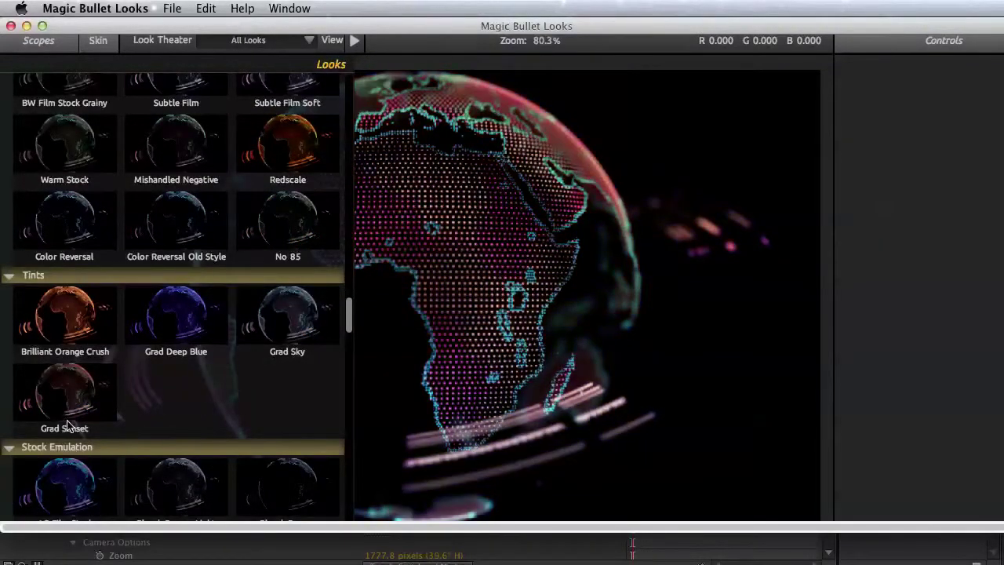
scroll(91, 416, "down", 1)
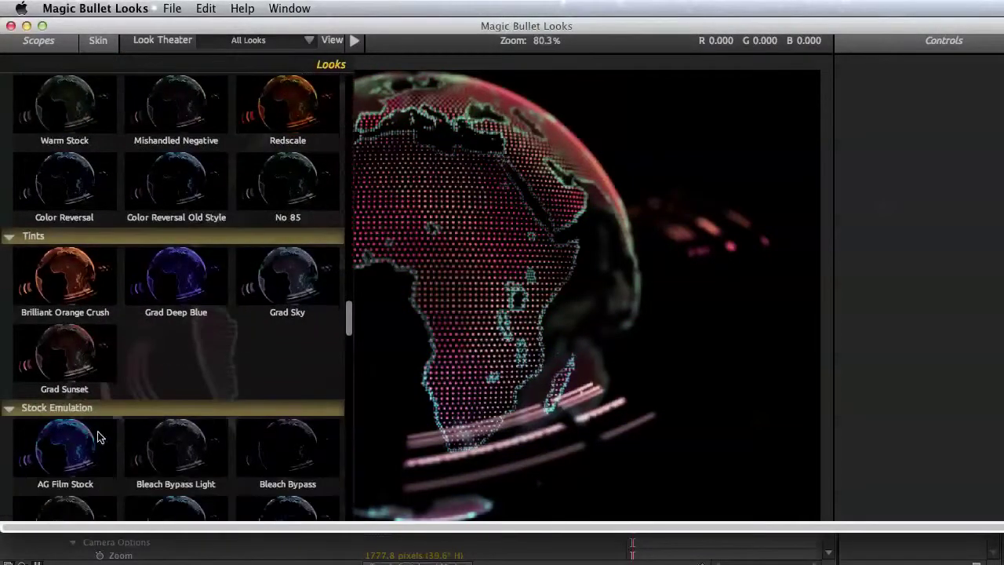
left_click(98, 436)
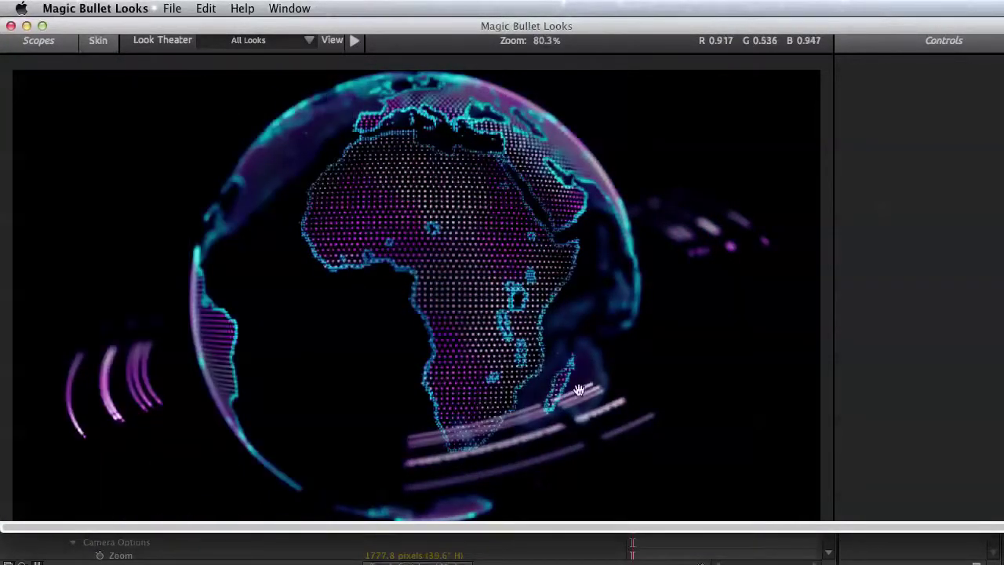
mouse_move(996, 282)
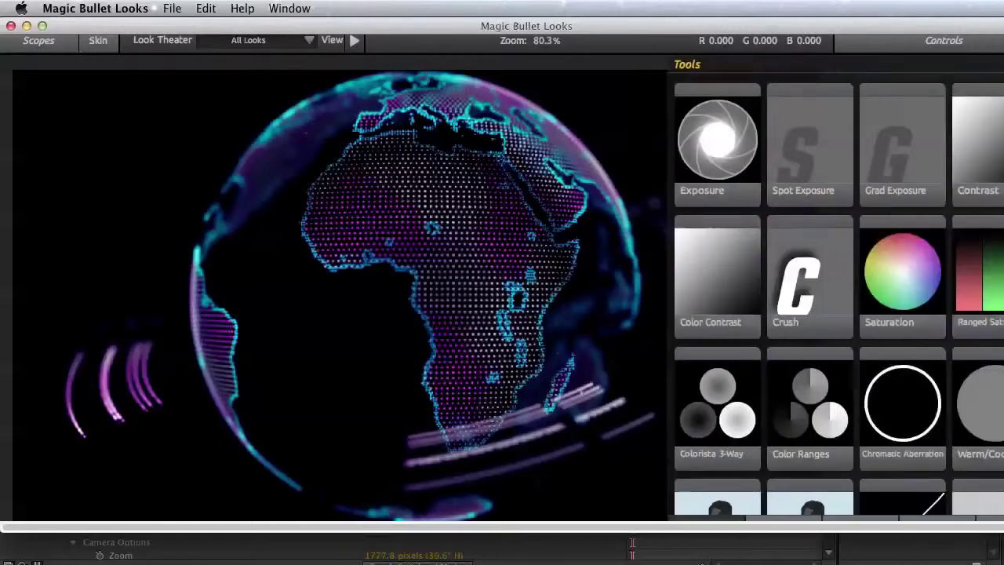
scroll(997, 282, "down", 5)
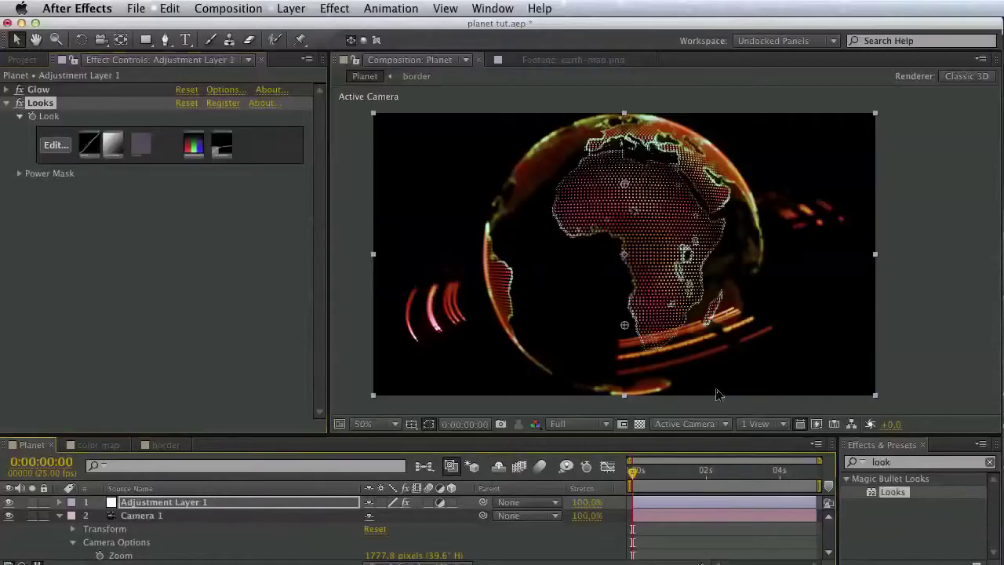
On the trapcode layer, set the Size layer map of the ring effect to None.
scroll(638, 329, "up", 1)
key("space")
left_click_drag(629, 297, 793, 287)
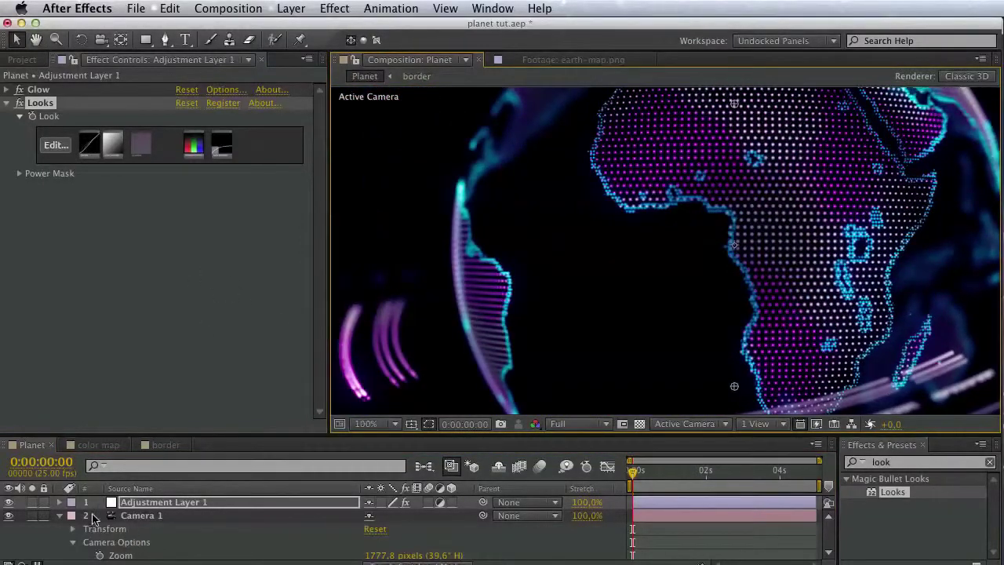
left_click(60, 515)
left_click(145, 529)
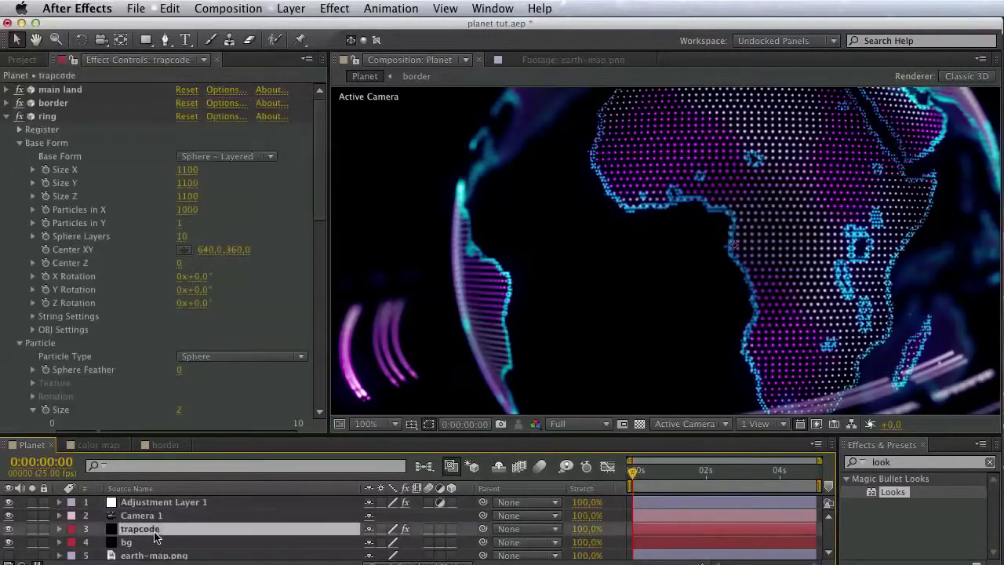
scroll(117, 274, "down", 10)
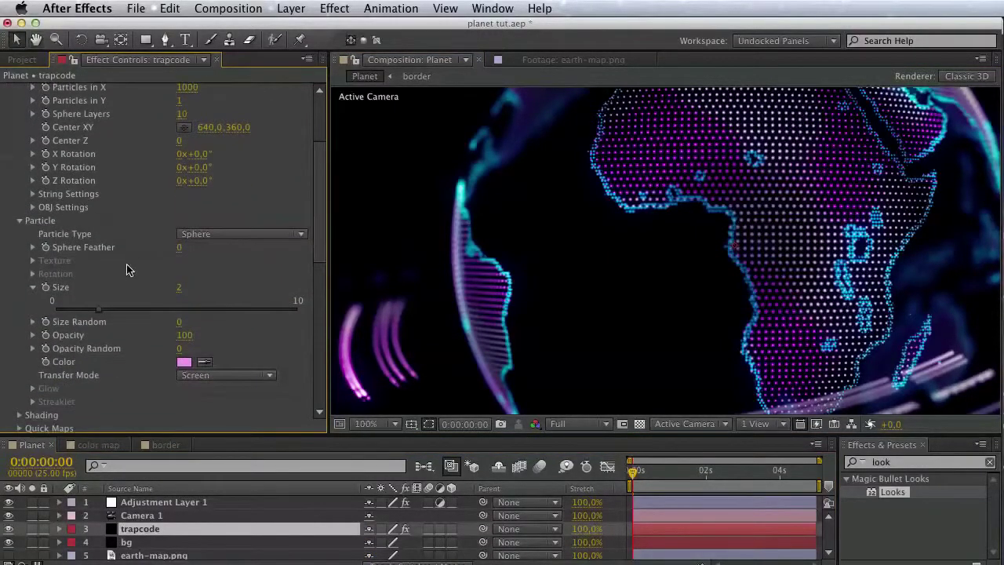
scroll(55, 365, "down", 5)
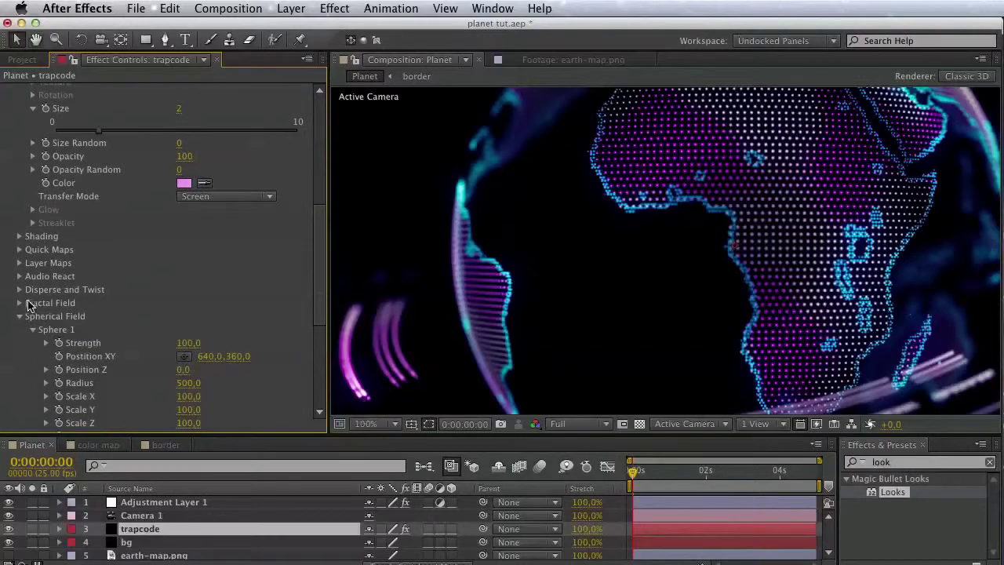
left_click(19, 264)
scroll(19, 267, "down", 3)
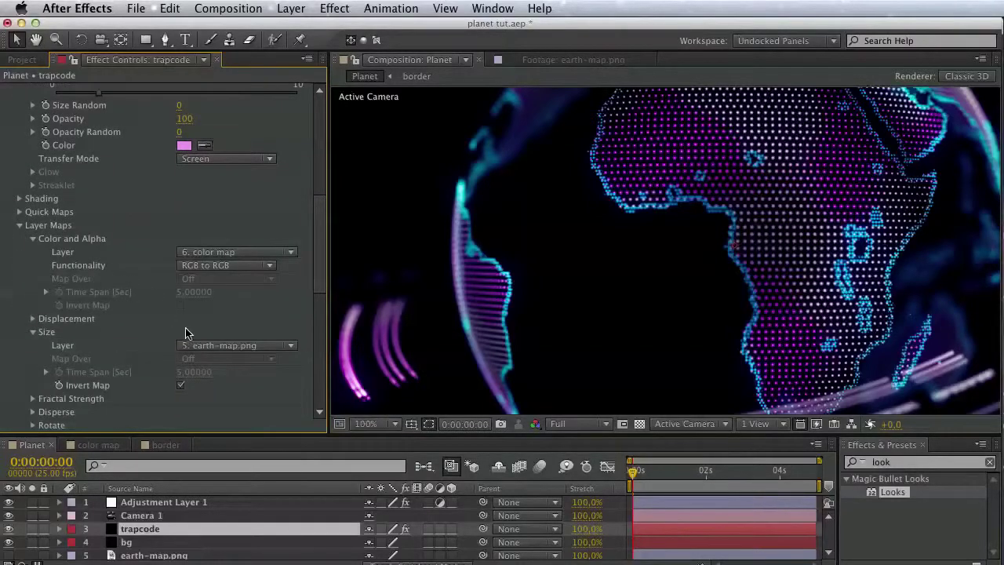
left_click(205, 345)
left_click(203, 353)
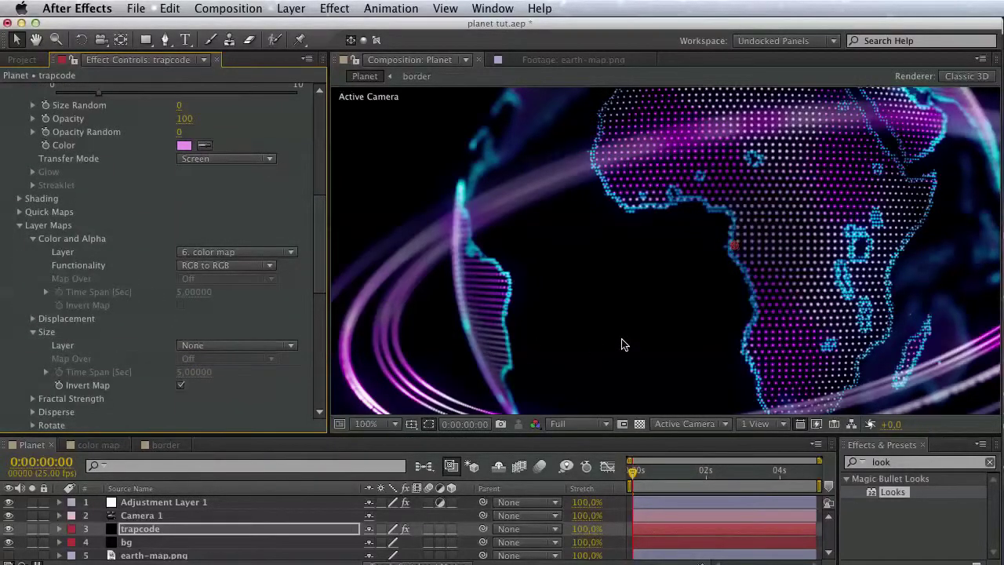
left_click_drag(622, 340, 344, 359)
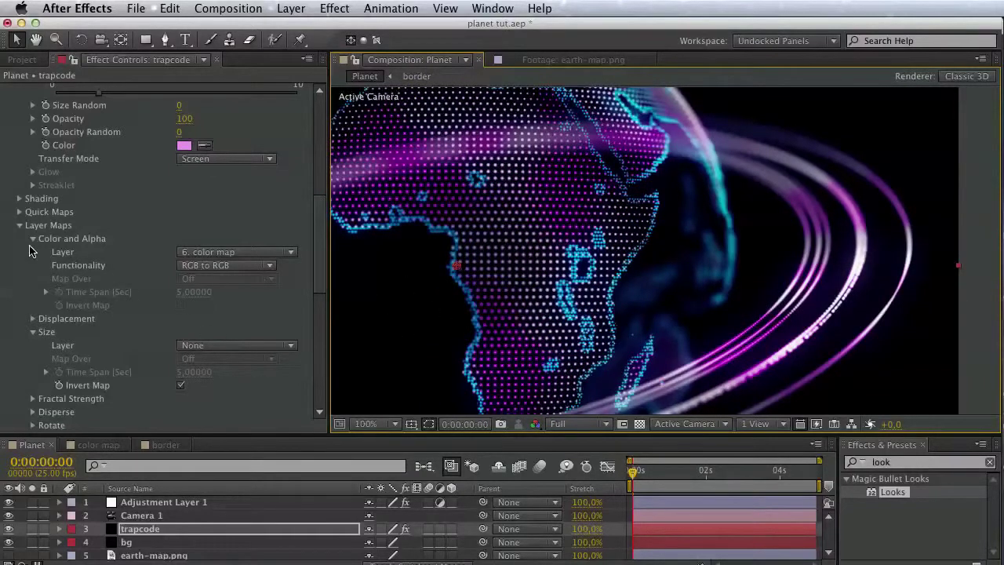
Set the ring effect's particle size to 1 and its color to light blue with hue 196, saturation 66 and brightness 100.
scroll(47, 231, "up", 10)
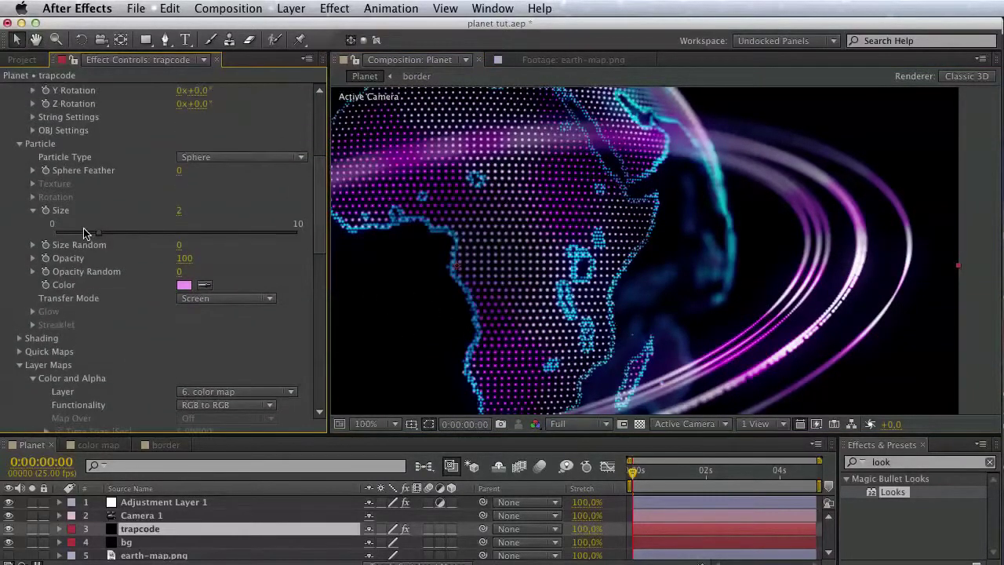
left_click_drag(92, 237, 84, 240)
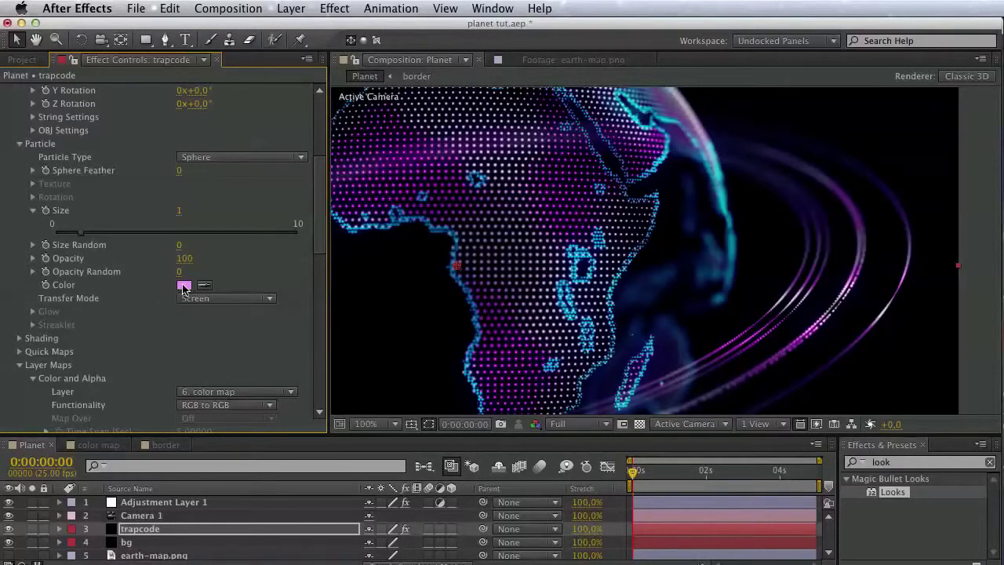
left_click(183, 285)
left_click(865, 425)
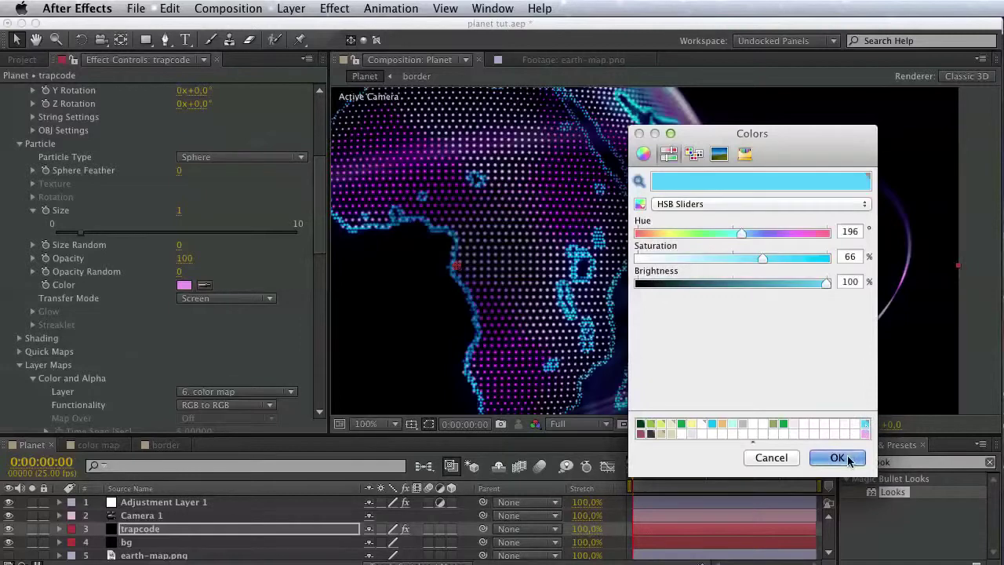
left_click(836, 458)
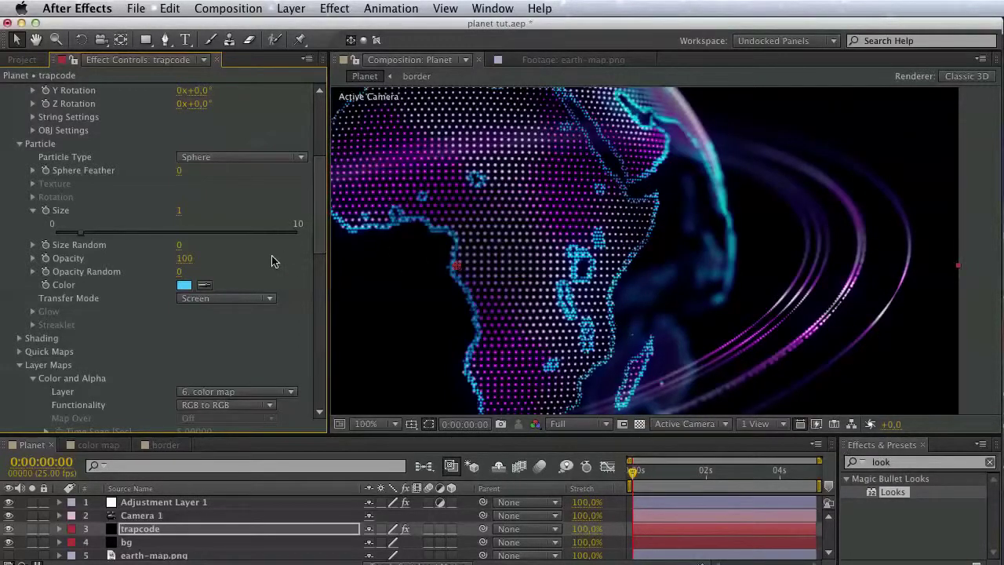
Set the ring effect's Color and Alpha layer map to None and check the rings around the planet.
left_click(261, 299)
left_click(122, 335)
key("space")
left_click_drag(132, 341, 146, 204)
left_click(226, 256)
left_click(231, 268)
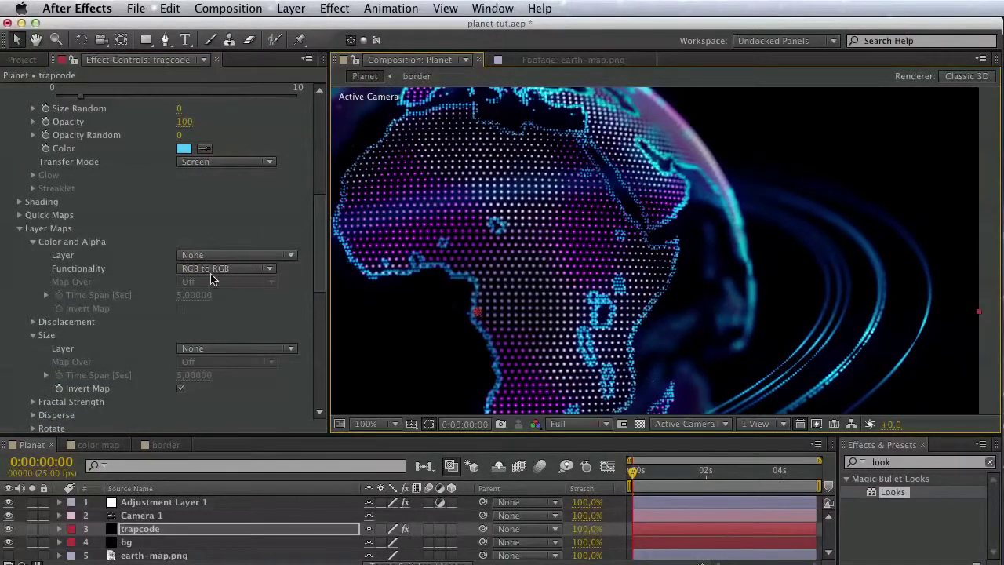
key("space")
left_click_drag(126, 272, 151, 407)
key("space")
left_click_drag(133, 241, 154, 340)
key("space")
left_click_drag(599, 332, 663, 295)
key("comma")
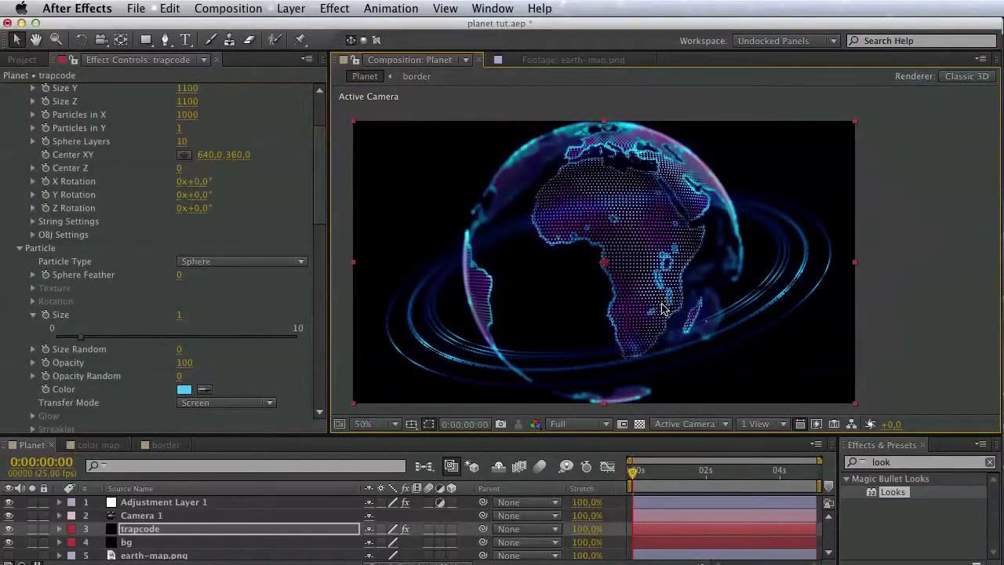
Try Sphere 1 feather values of 4.1 and 80.4 on the ring effect, and settle on 56.4.
scroll(662, 309, "up", 2)
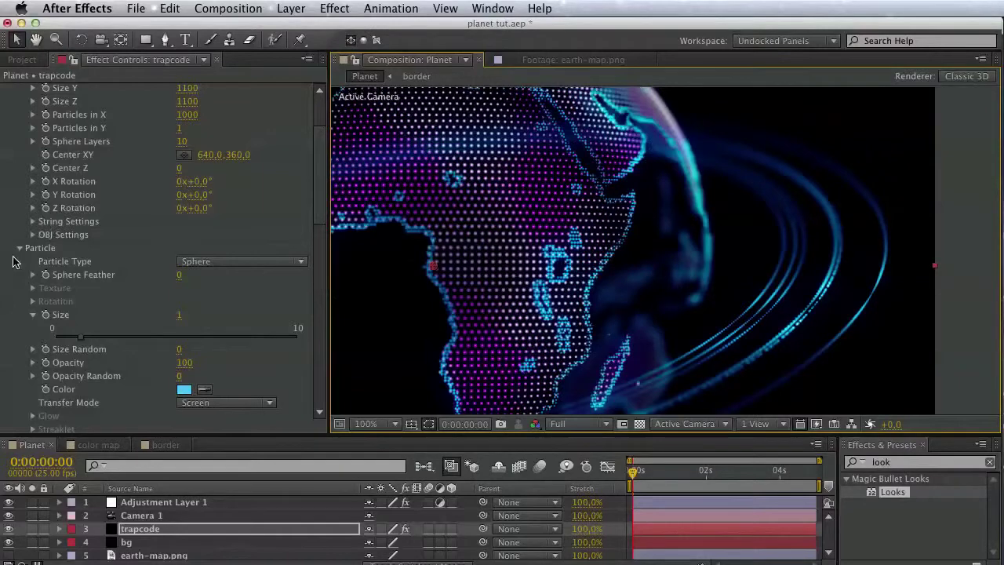
scroll(47, 270, "down", 7)
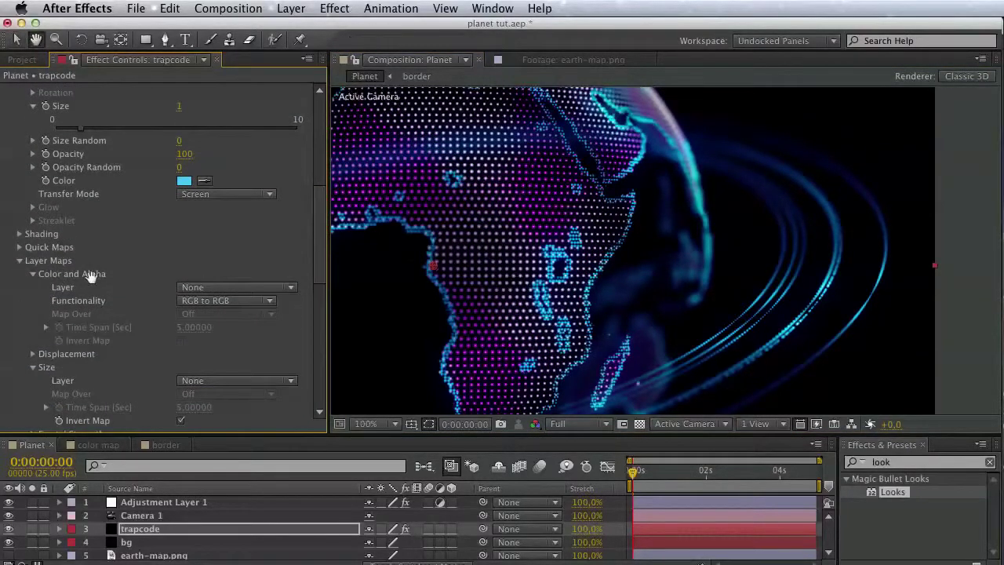
scroll(92, 275, "down", 2)
left_click(20, 208)
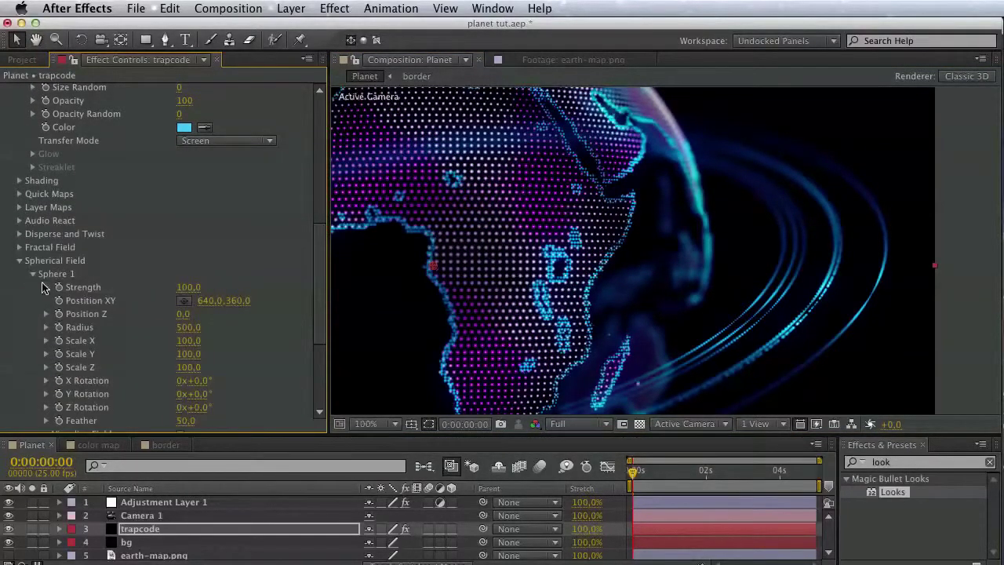
scroll(44, 289, "down", 3)
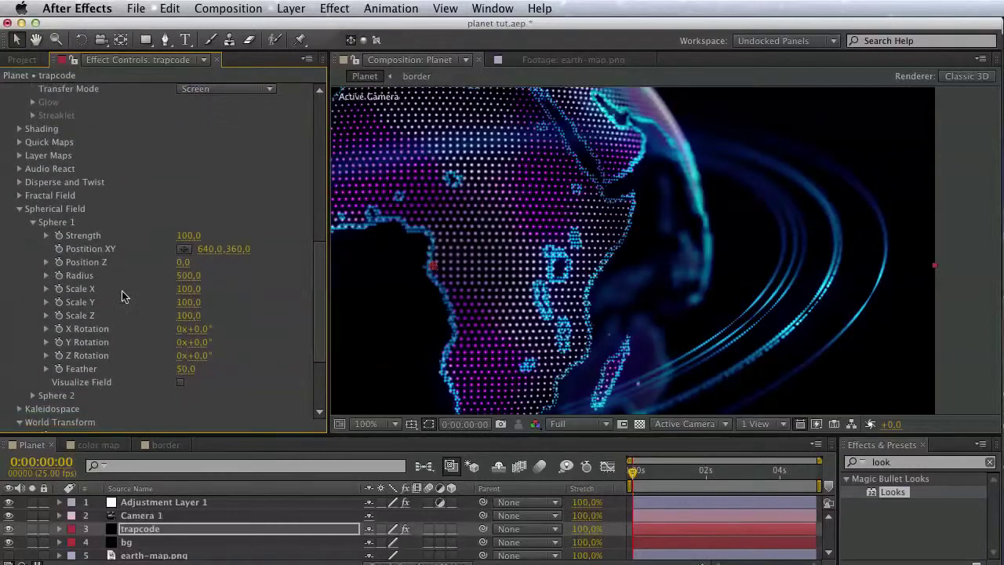
left_click(46, 369)
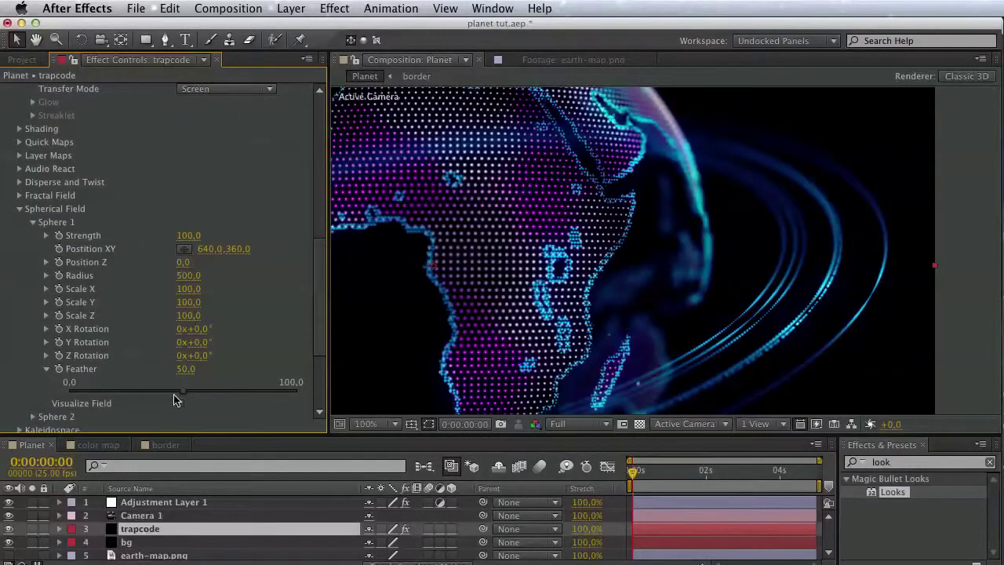
left_click_drag(181, 391, 78, 390)
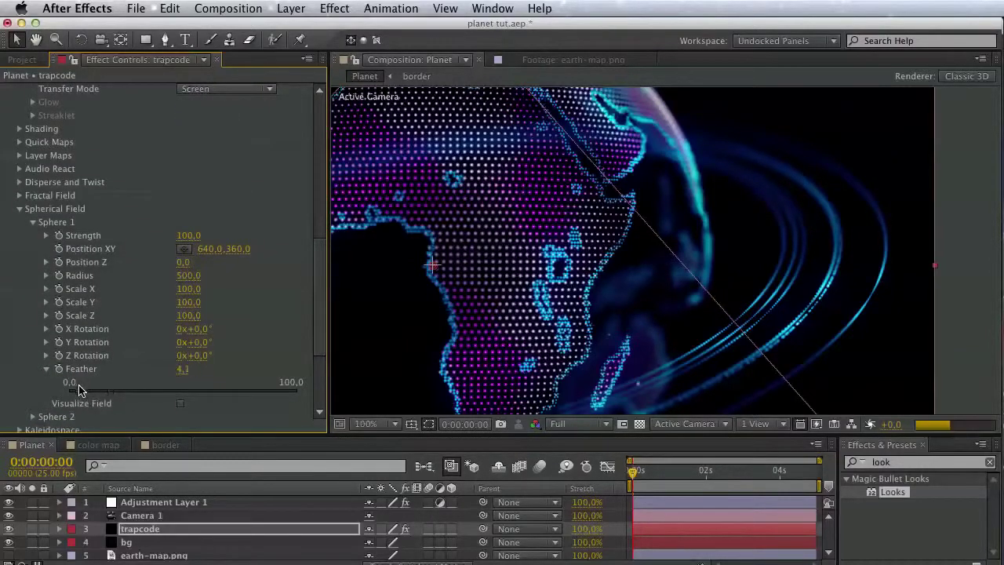
left_click_drag(154, 394, 229, 397)
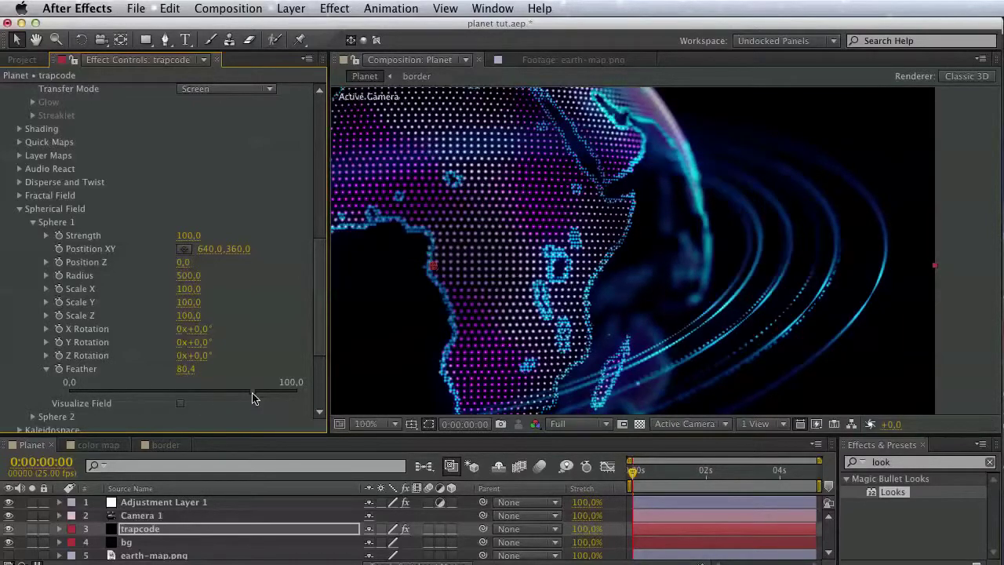
left_click_drag(439, 333, 694, 168)
left_click_drag(461, 220, 529, 287)
left_click(232, 395)
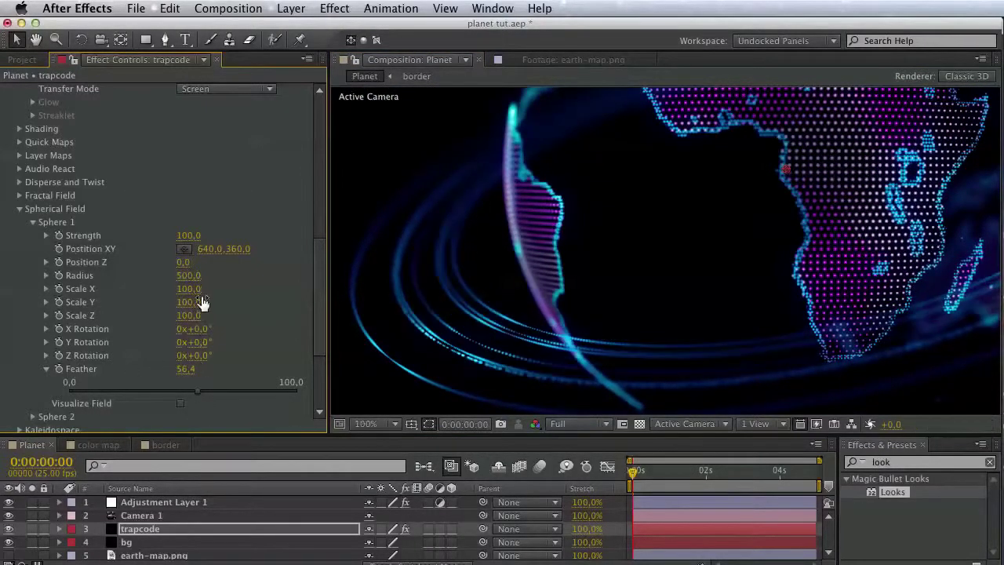
Set the ring effect's Sphere Layers to 5 in its Base Form settings.
scroll(191, 353, "up", 3)
scroll(191, 353, "up", 8)
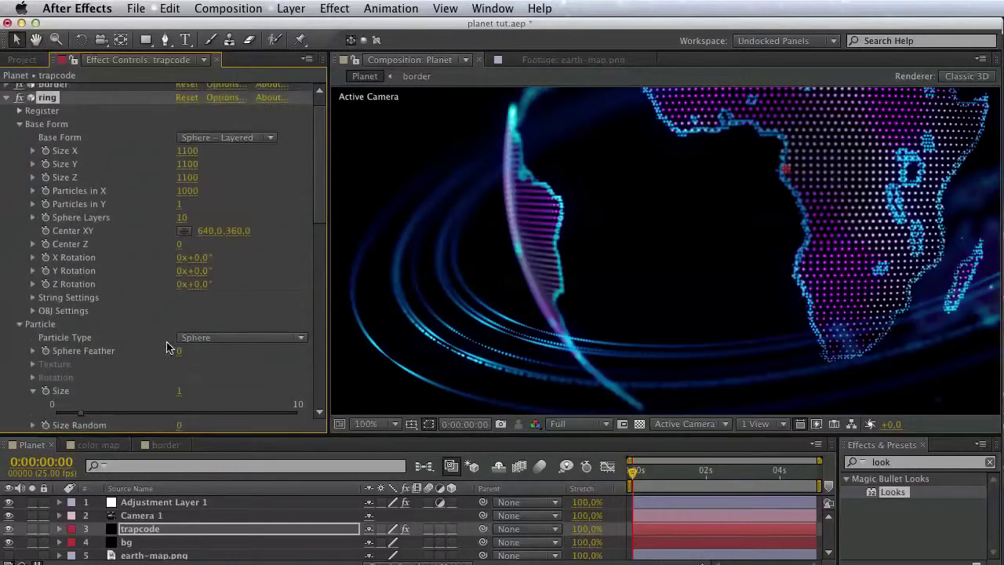
left_click(187, 217)
type("5")
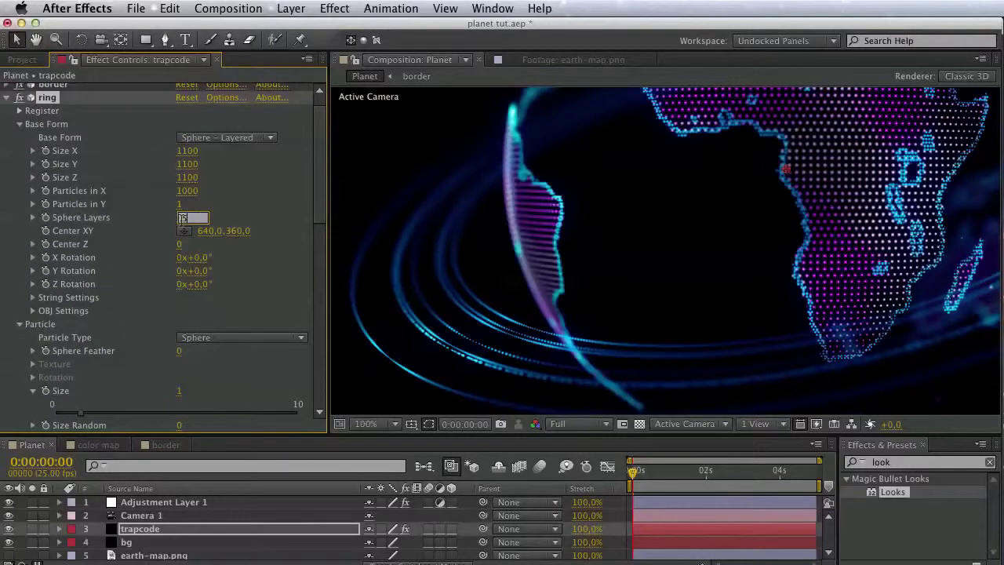
key("Return")
left_click_drag(637, 220, 384, 305)
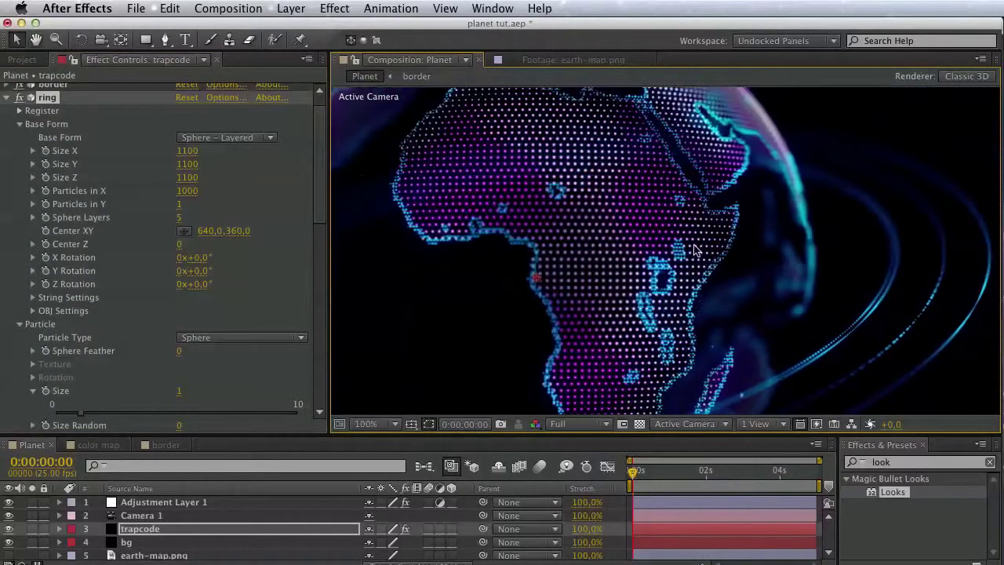
left_click_drag(656, 248, 612, 276)
Save the project.
scroll(269, 370, "down", 4)
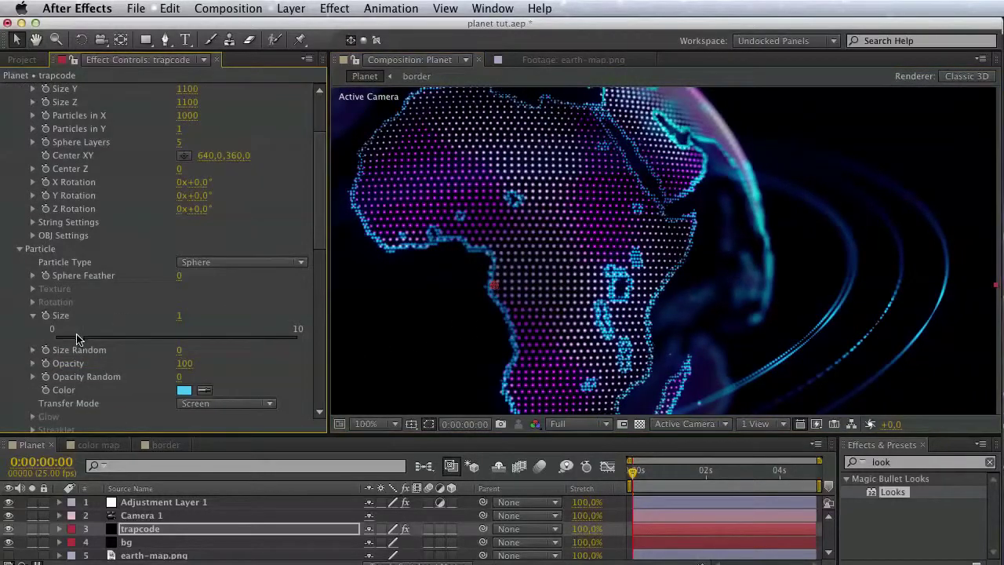
left_click_drag(116, 363, 141, 372)
left_click_drag(590, 279, 769, 293)
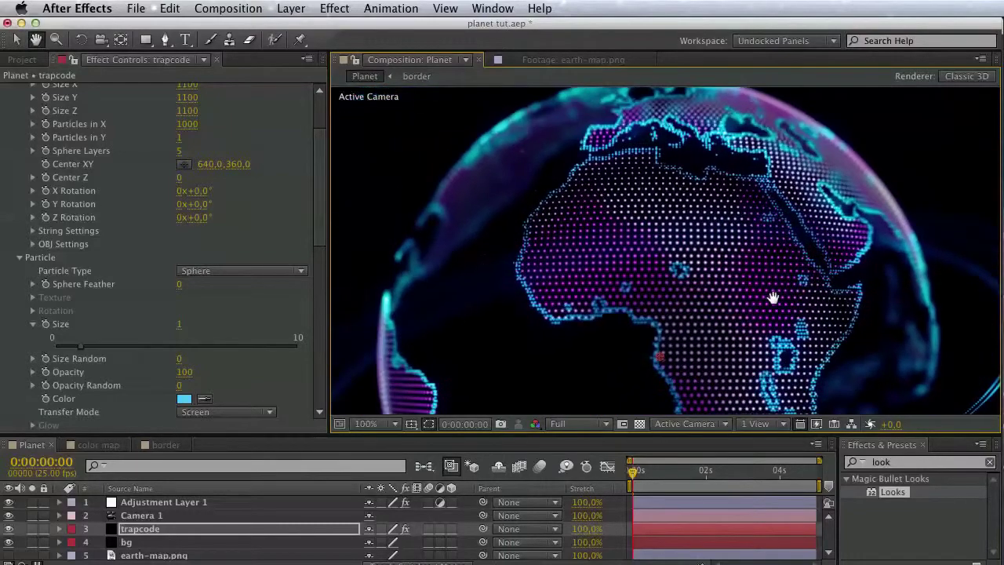
key("v")
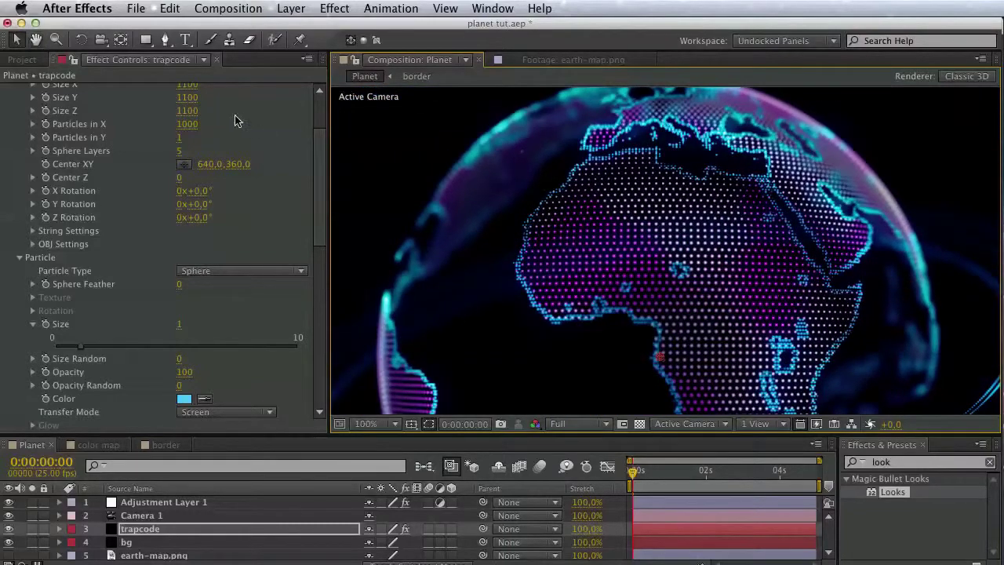
left_click(147, 8)
left_click(141, 125)
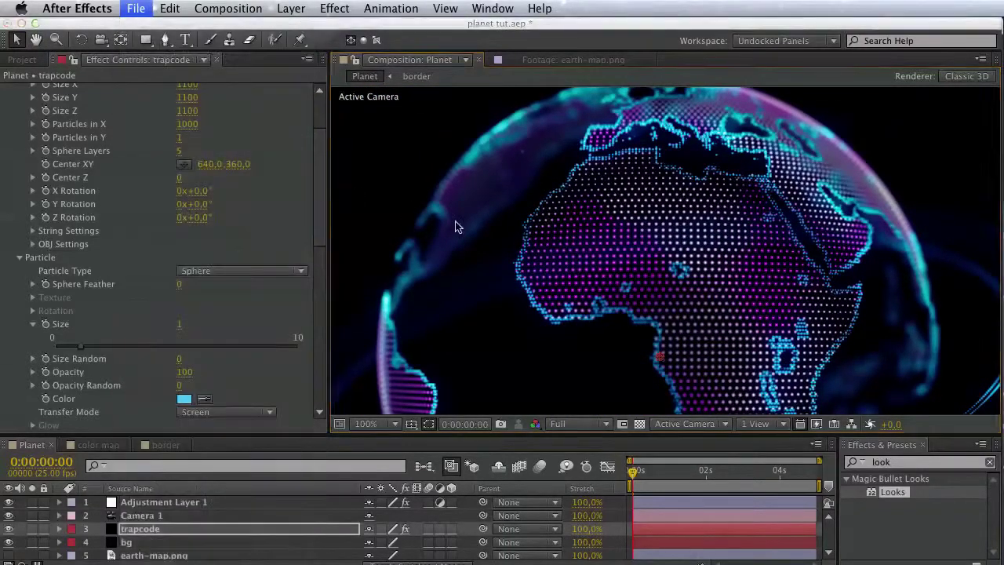
Try a Twist of 7 in the ring effect's Disperse and Twist settings, and set Twist back to 0.
key("h")
left_click_drag(458, 225, 299, 144)
key("v")
left_click(19, 259)
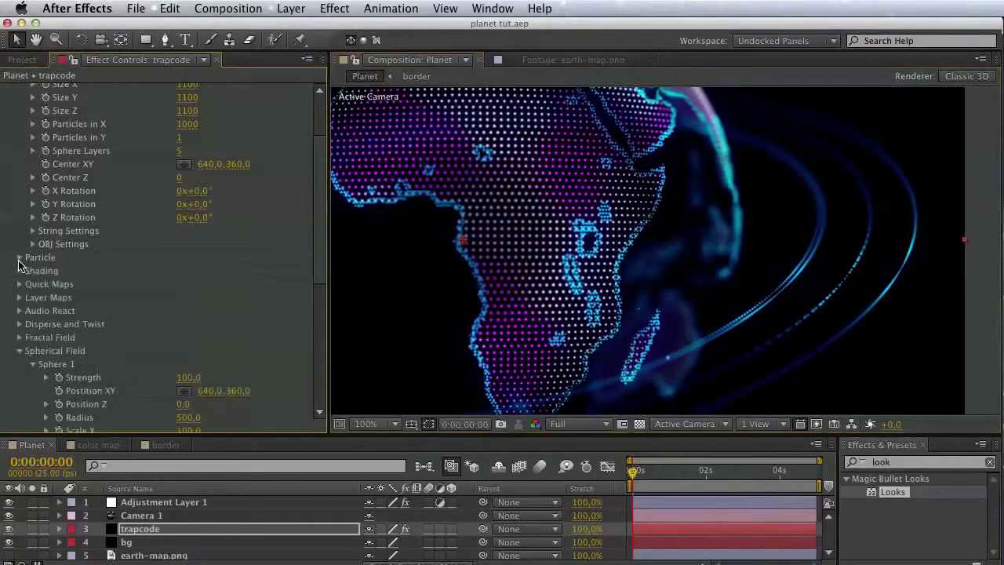
scroll(22, 296, "down", 3)
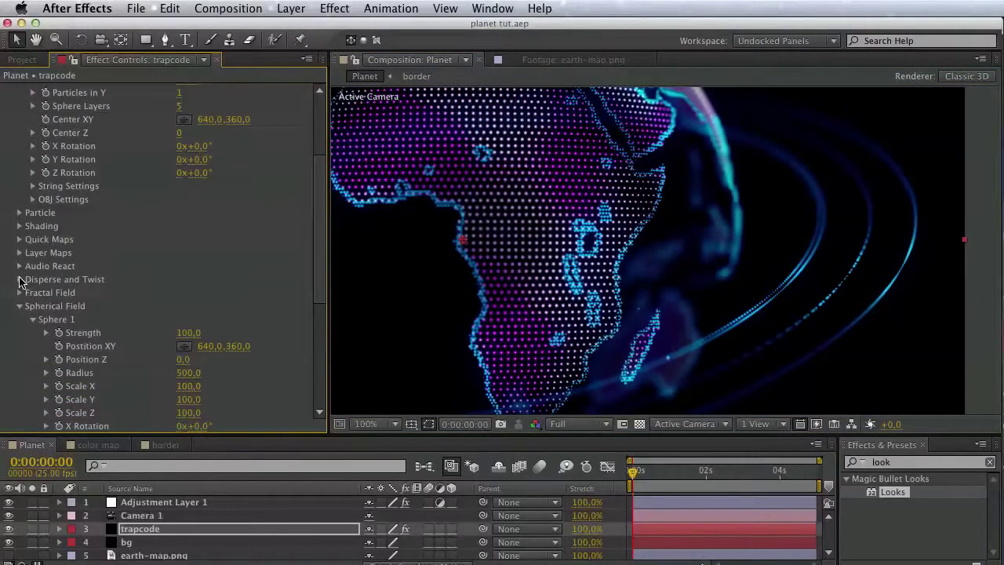
scroll(17, 310, "down", 3)
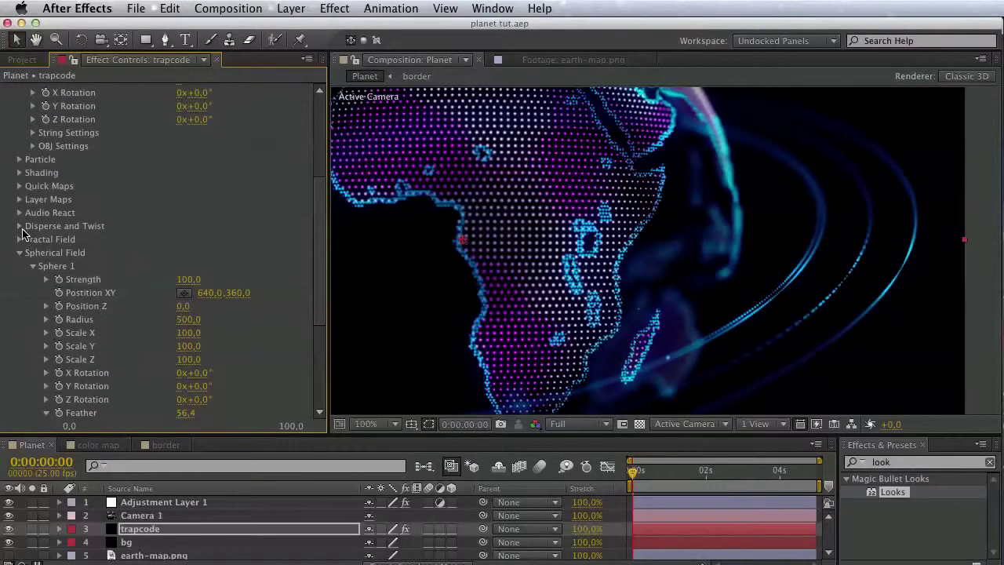
left_click(20, 226)
left_click(32, 252)
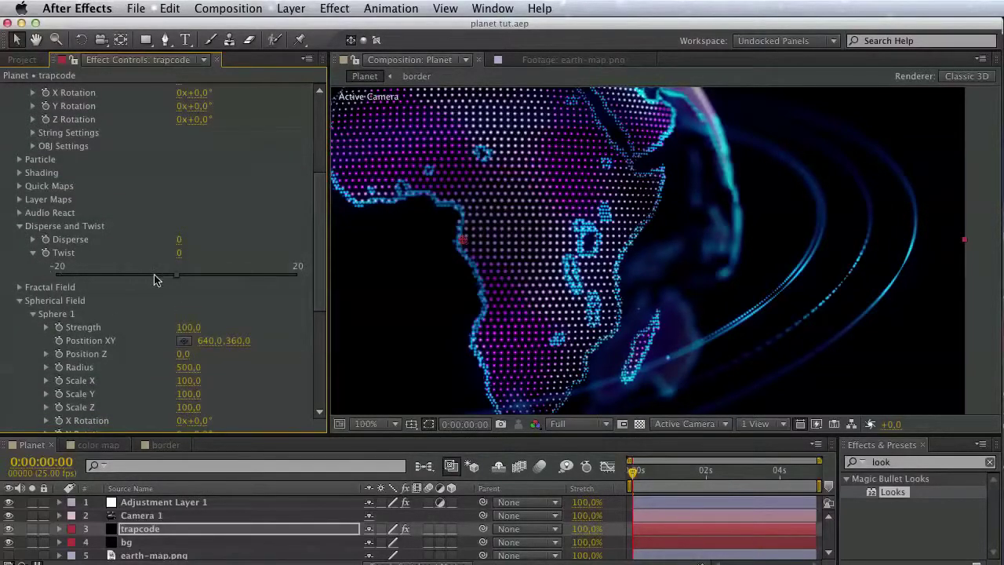
left_click_drag(176, 276, 220, 280)
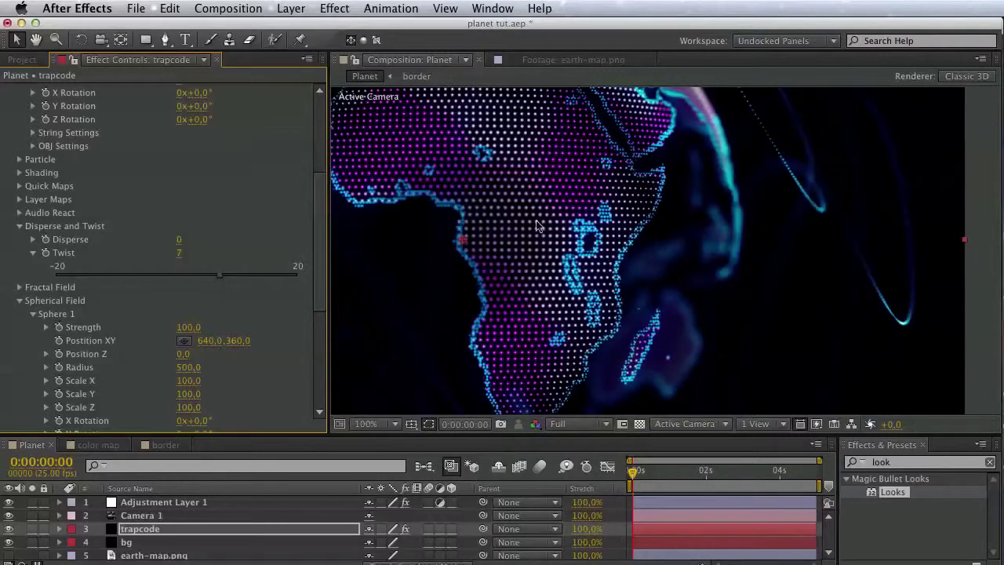
scroll(673, 269, "down", 2)
mouse_move(702, 278)
left_mouse_down()
mouse_move(685, 238)
mouse_move(695, 263)
left_mouse_up()
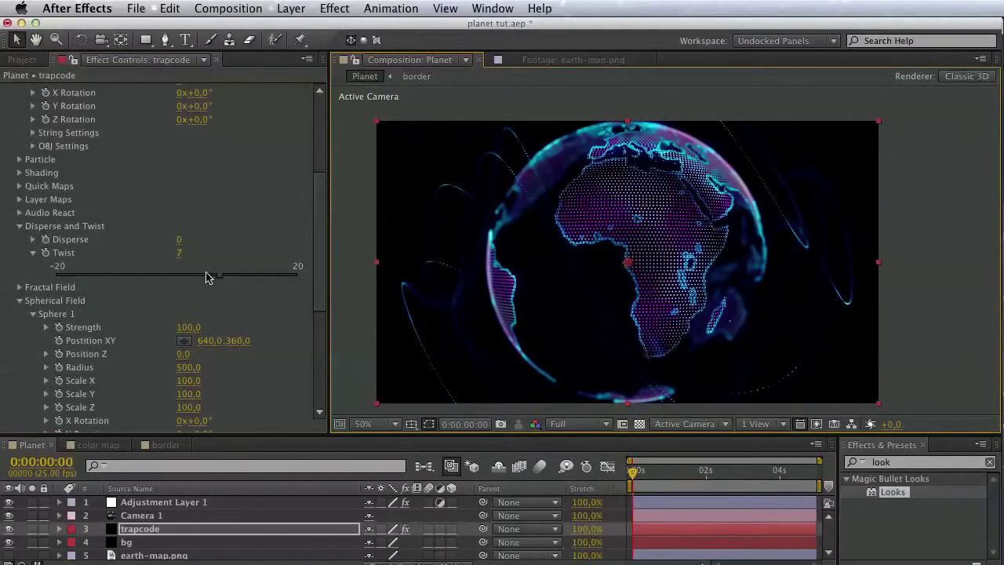
left_click_drag(207, 277, 172, 283)
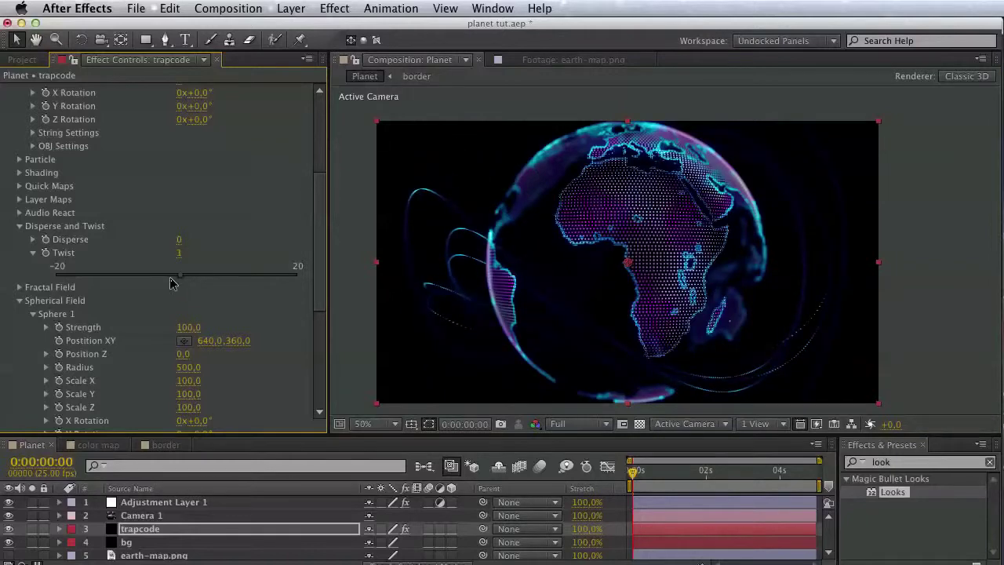
left_click(179, 253)
type("0")
key("Return")
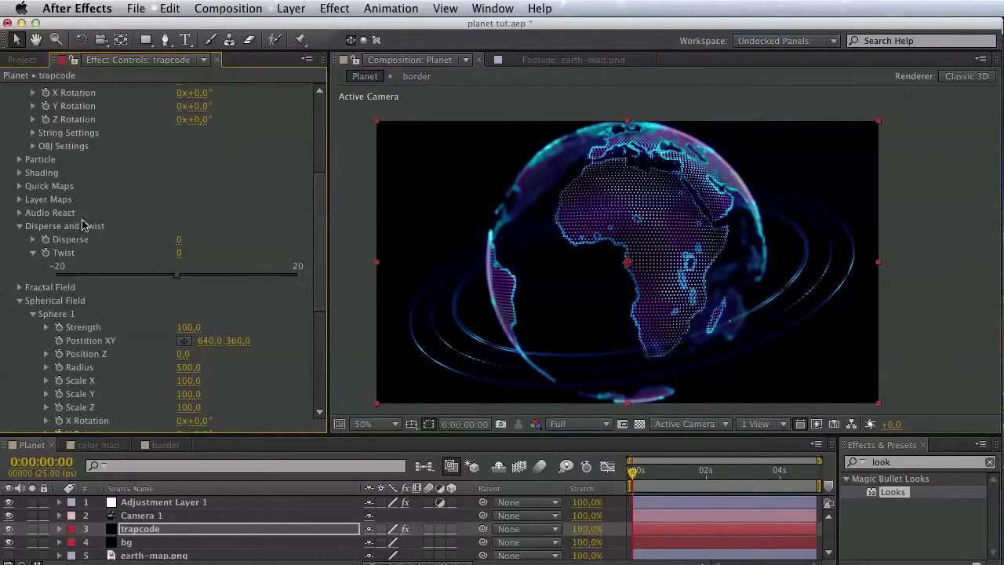
Collapse the ring effect and duplicate it on the trapcode layer.
scroll(83, 225, "up", 5)
left_click(6, 116)
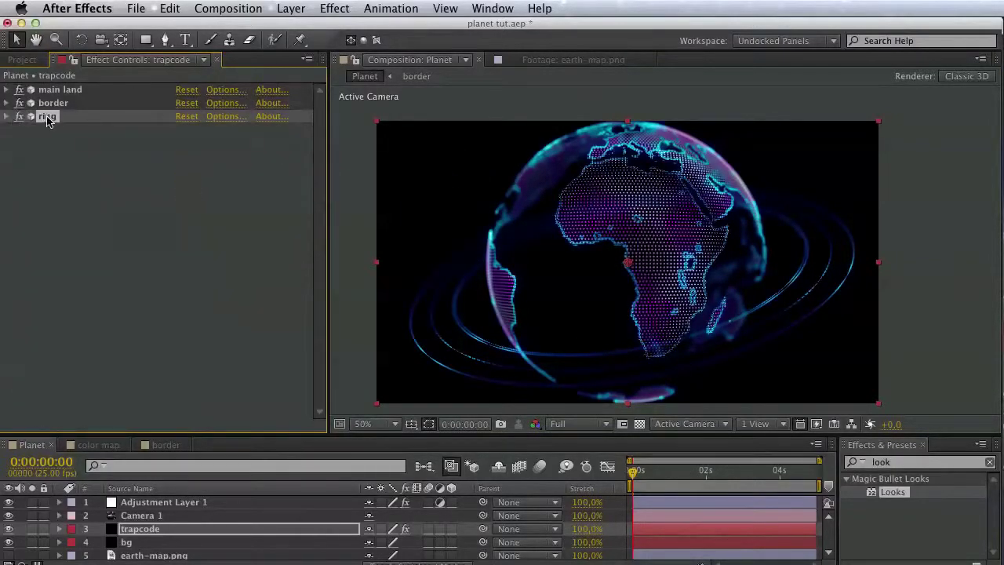
left_click(170, 9)
left_click(188, 166)
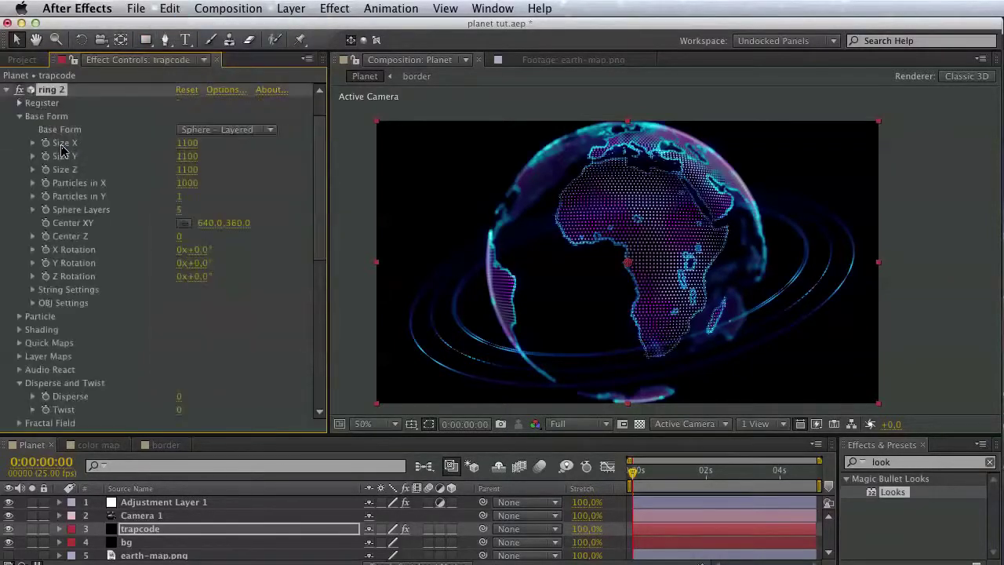
Set Size X, Size Y and Size Z of the ring 2 effect's Base Form to 750.
left_click(196, 143)
type("750")
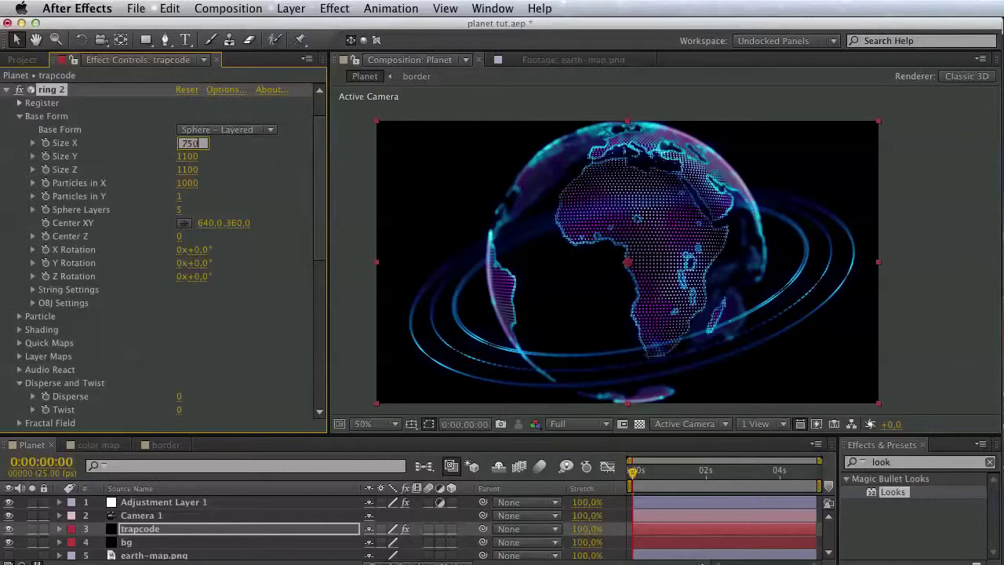
key("Tab")
type("750")
left_click(191, 171)
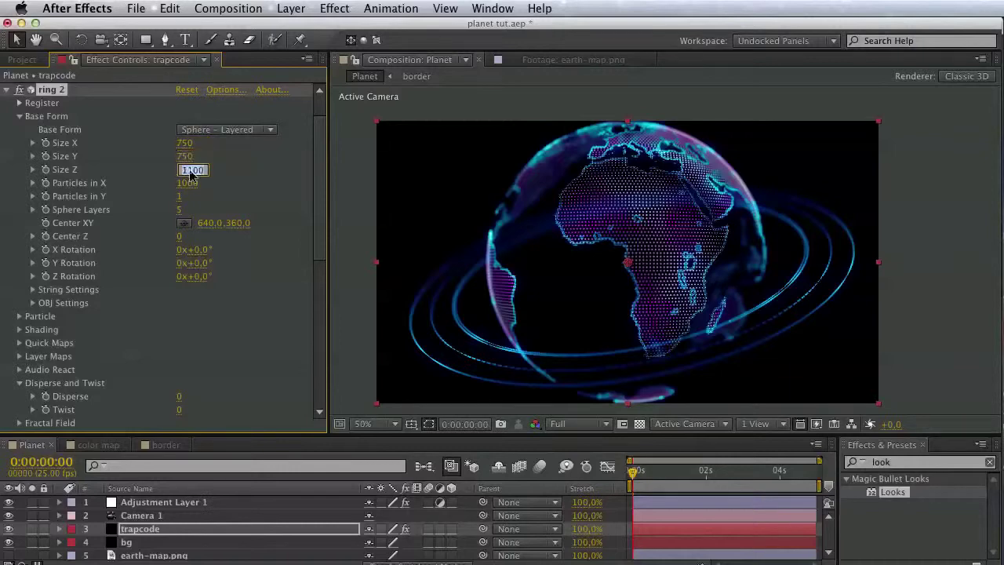
type("750")
left_click(253, 197)
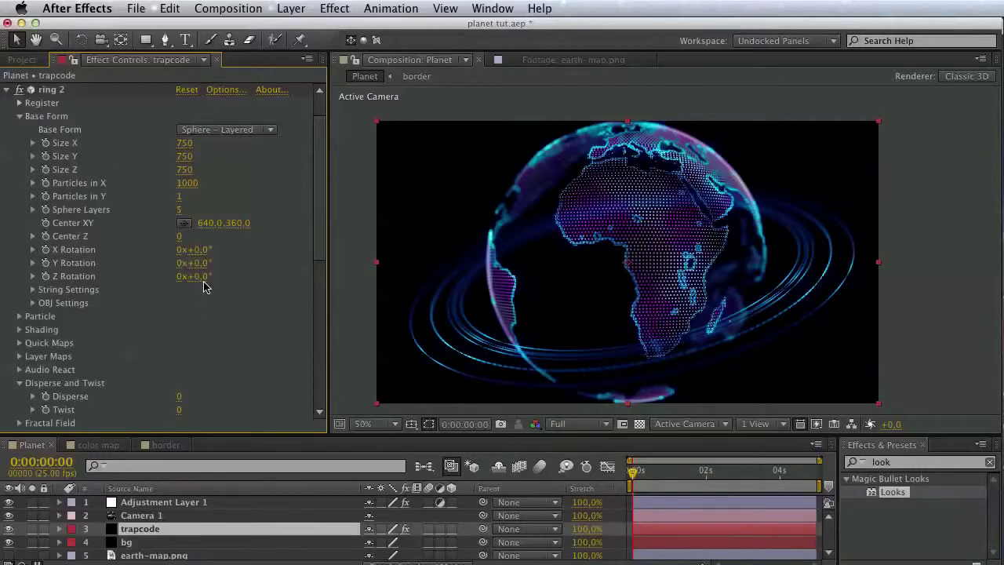
Set the Sphere Layers of the ring 2 effect's Base Form to 1.
key("space")
left_click_drag(213, 321, 212, 313)
scroll(213, 314, "down", 12)
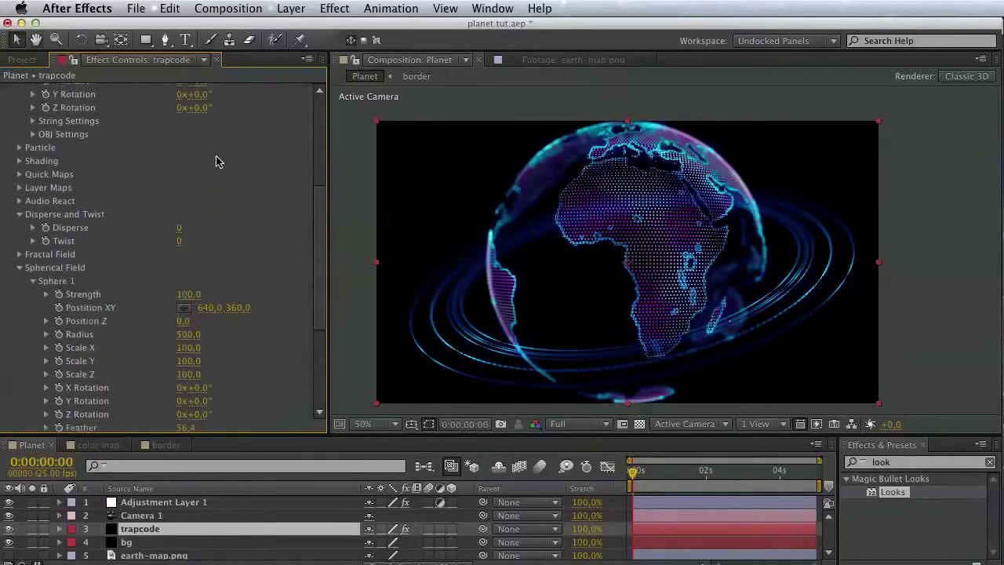
key("v")
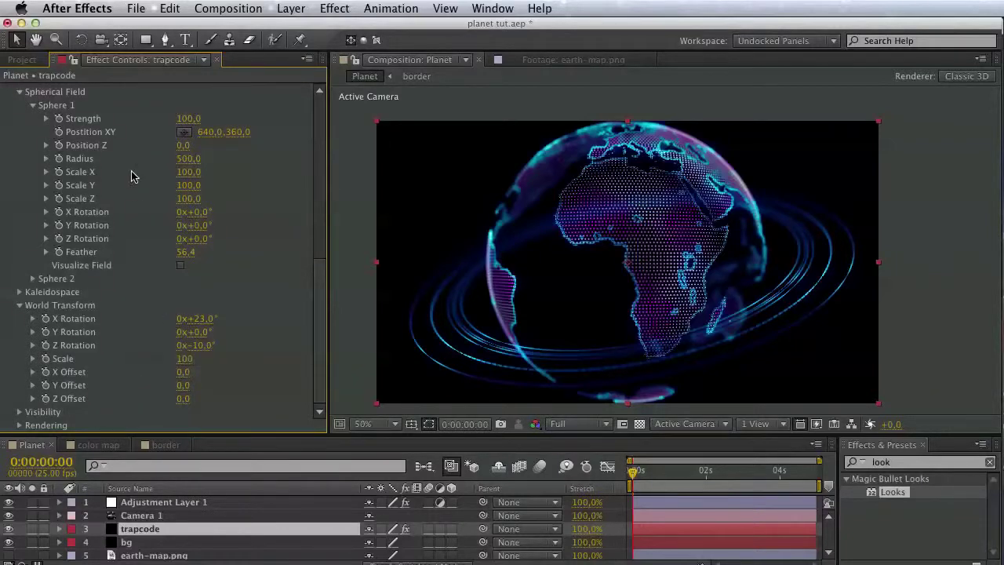
scroll(133, 309, "up", 6)
scroll(133, 308, "up", 4)
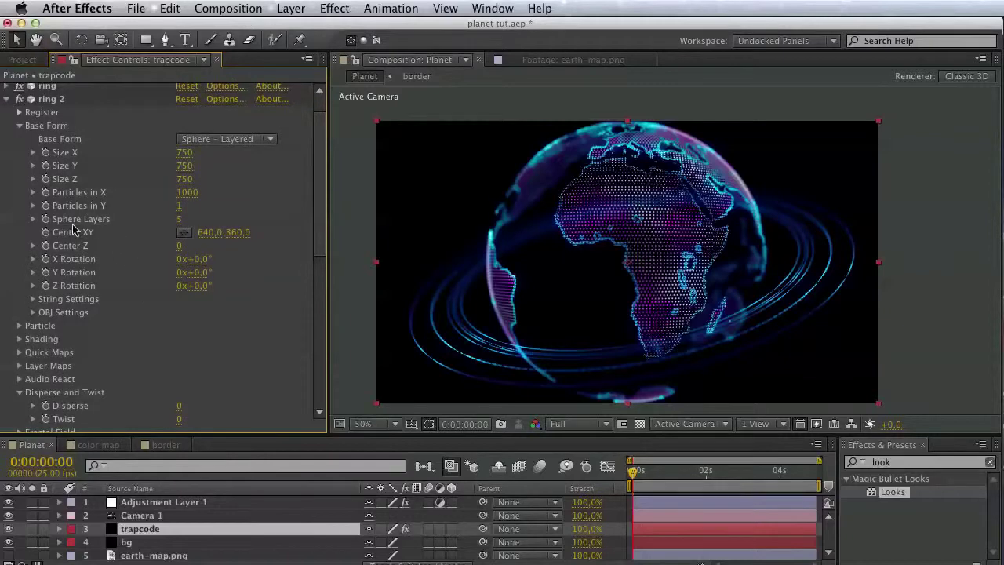
left_click(181, 219)
key("Return")
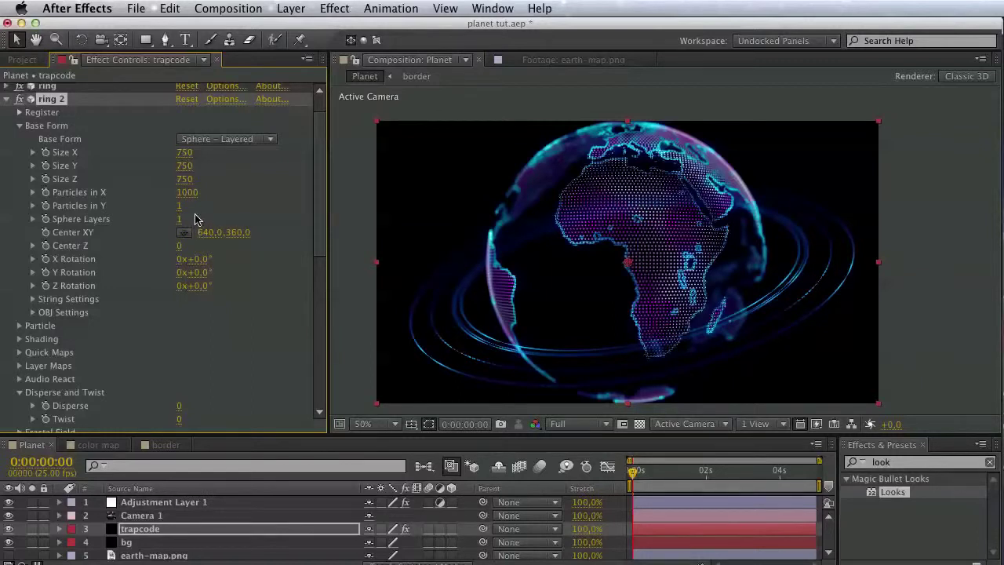
Set Particles in Y of the ring 2 effect to 5 and turn off the original ring effect.
scroll(241, 290, "down", 10)
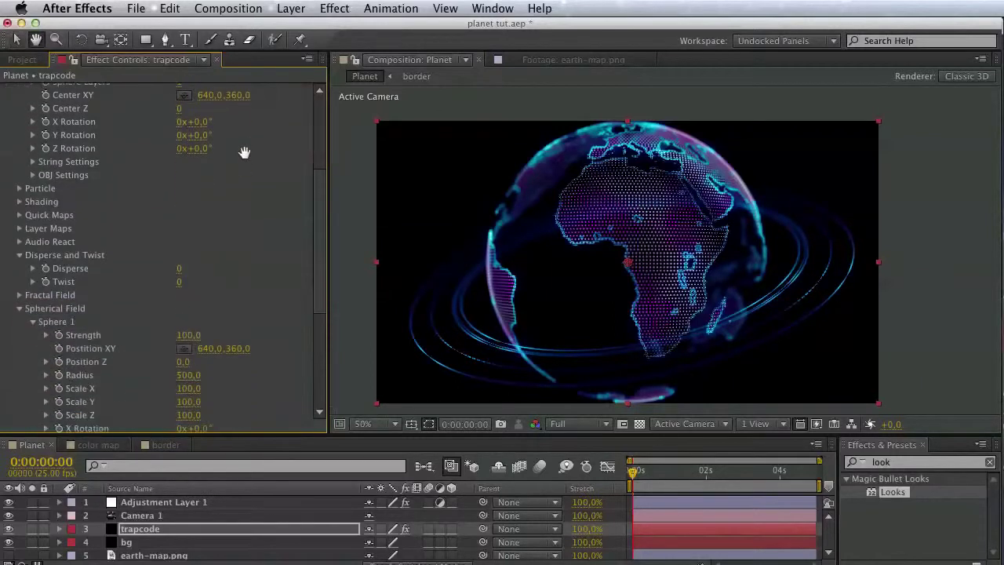
scroll(252, 246, "up", 10)
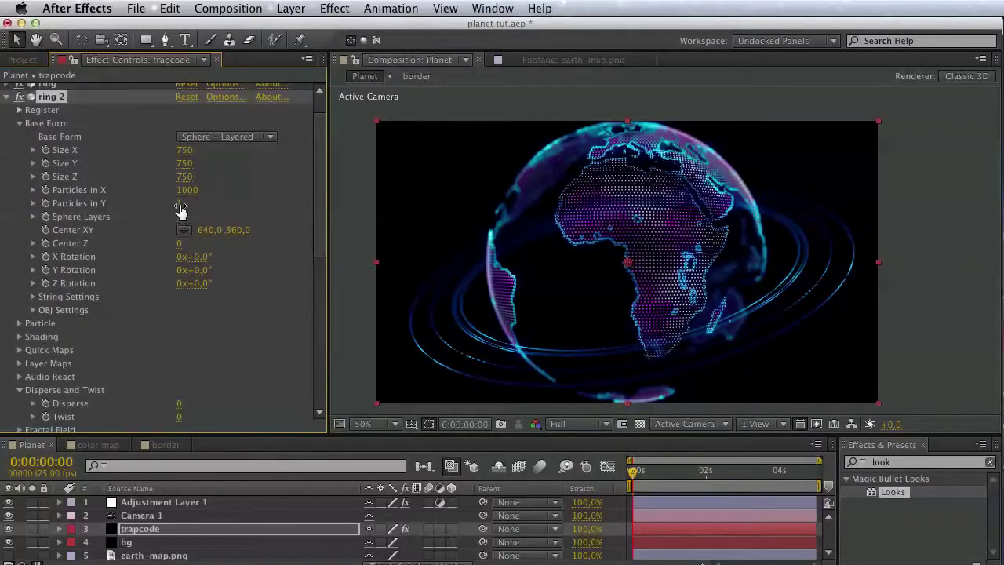
left_click(180, 206)
key("Return")
scroll(80, 197, "up", 2)
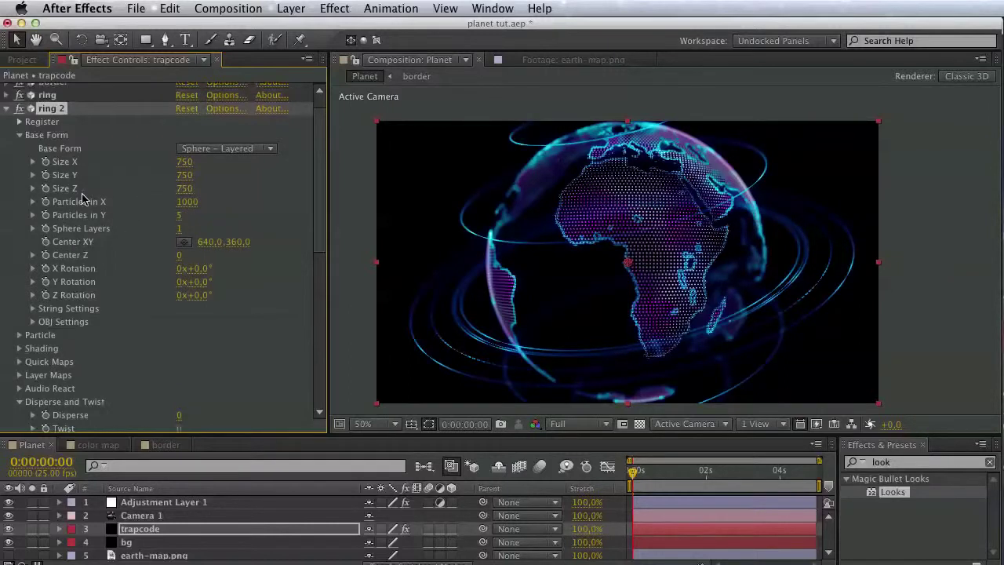
left_click(20, 129)
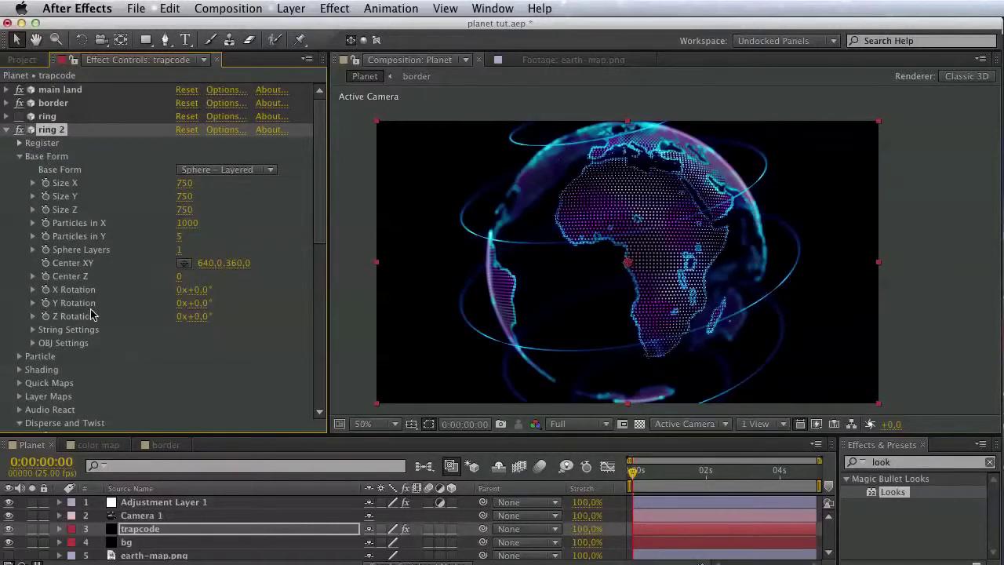
Set Twist to 13 in the ring 2 effect's Disperse and Twist settings.
scroll(98, 315, "down", 8)
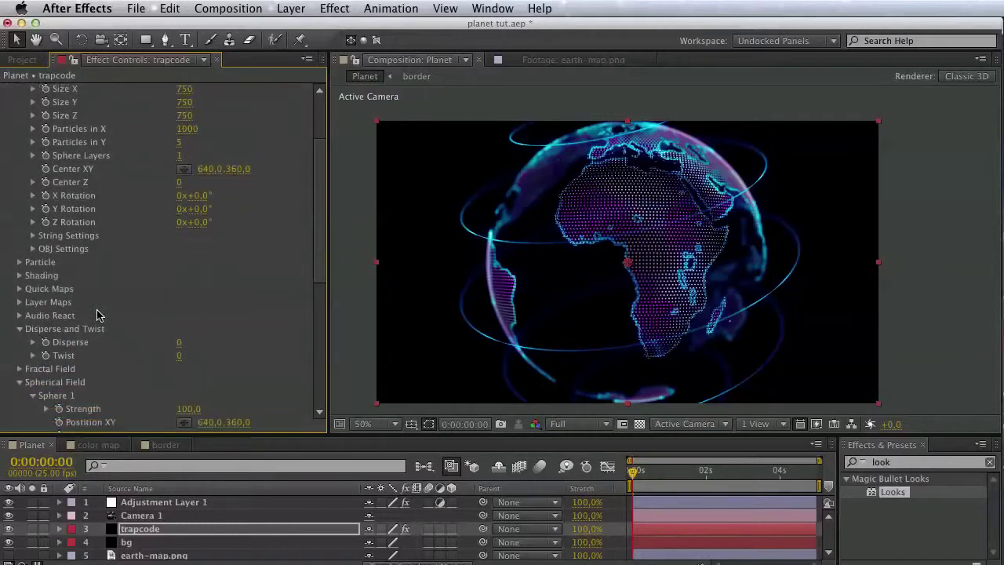
scroll(98, 315, "down", 3)
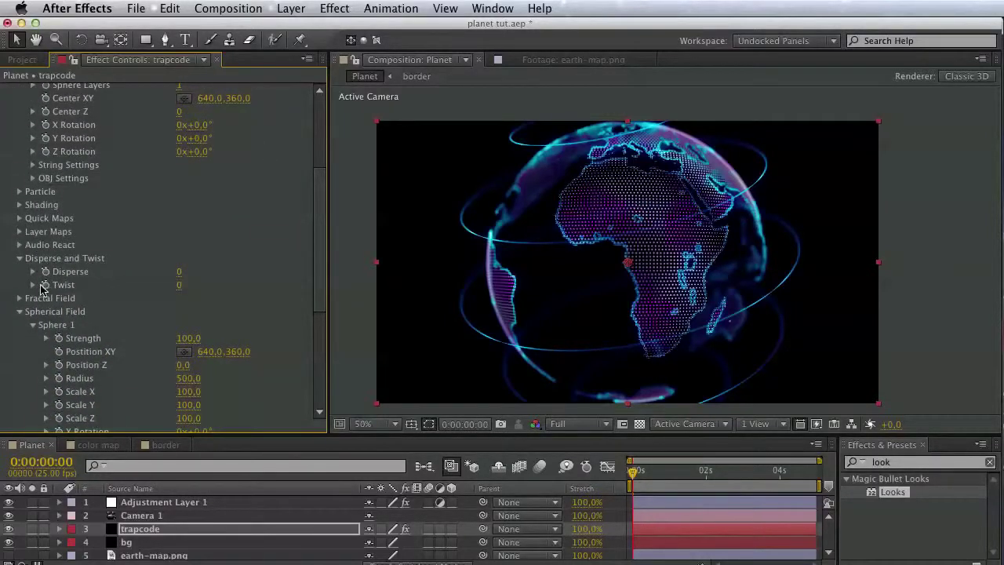
left_click(33, 285)
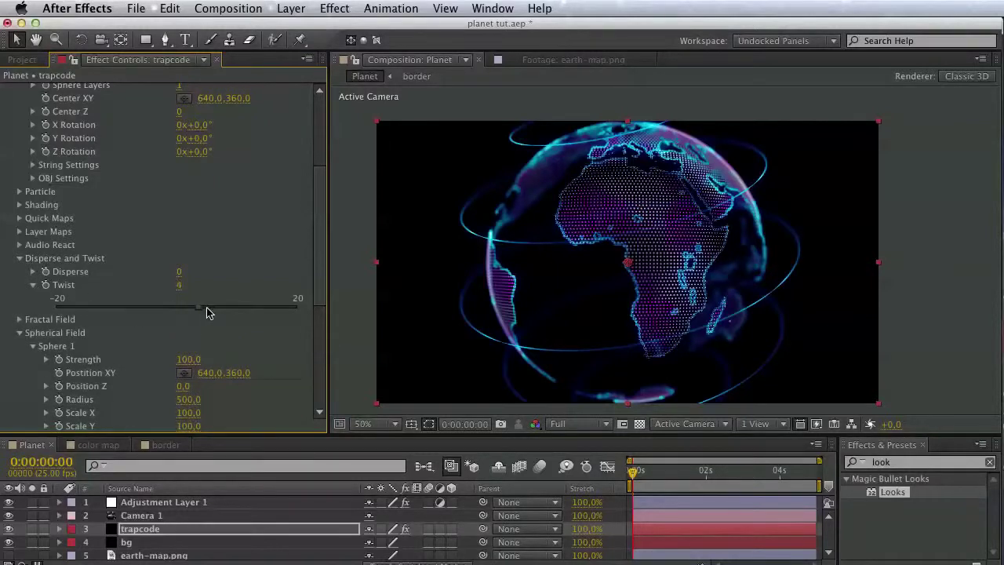
left_click_drag(208, 313, 299, 323)
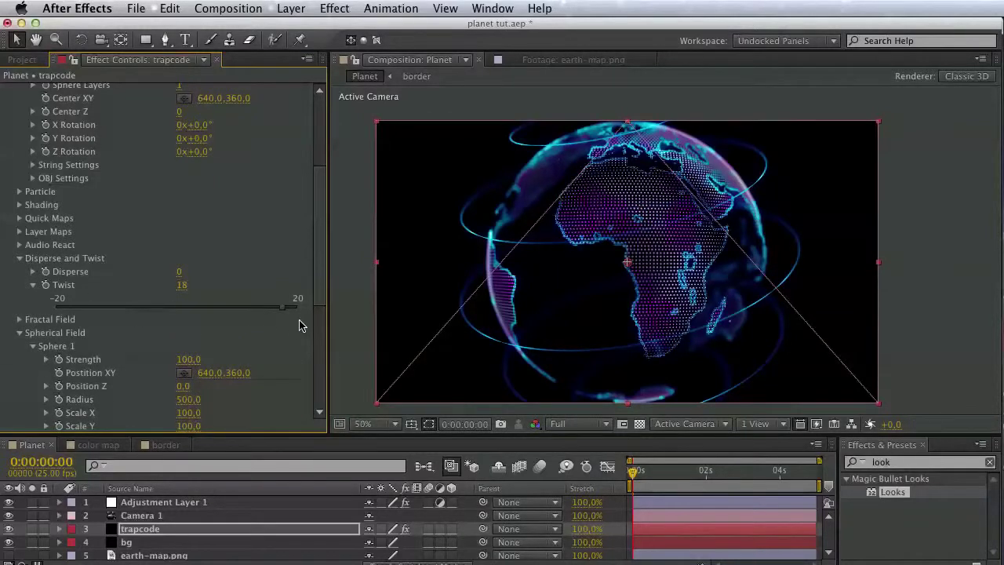
left_click(256, 313)
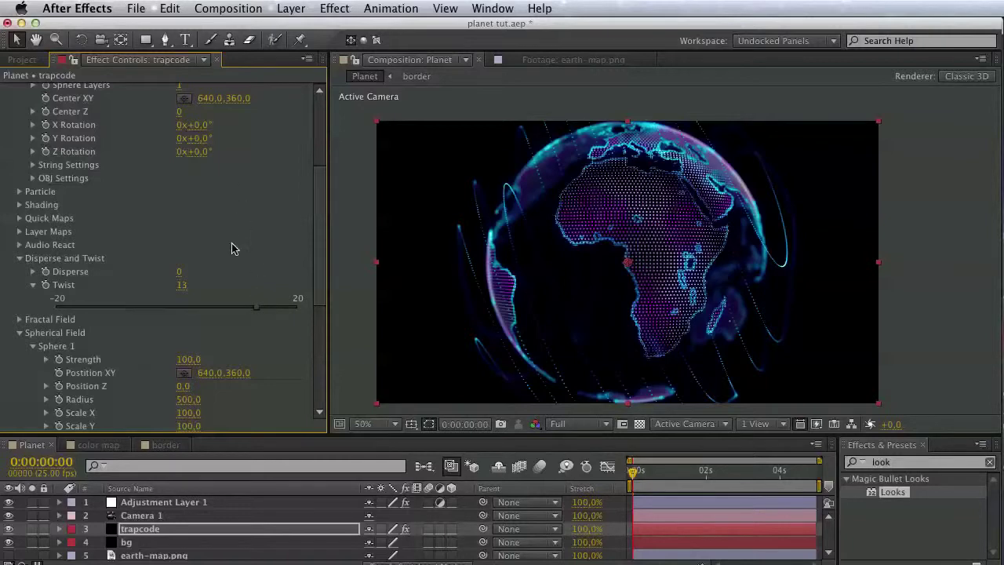
Try 3 for Particles in Y in the ring 2 effect's Base Form, then reduce it to 2.
scroll(232, 249, "up", 5)
left_click(180, 236)
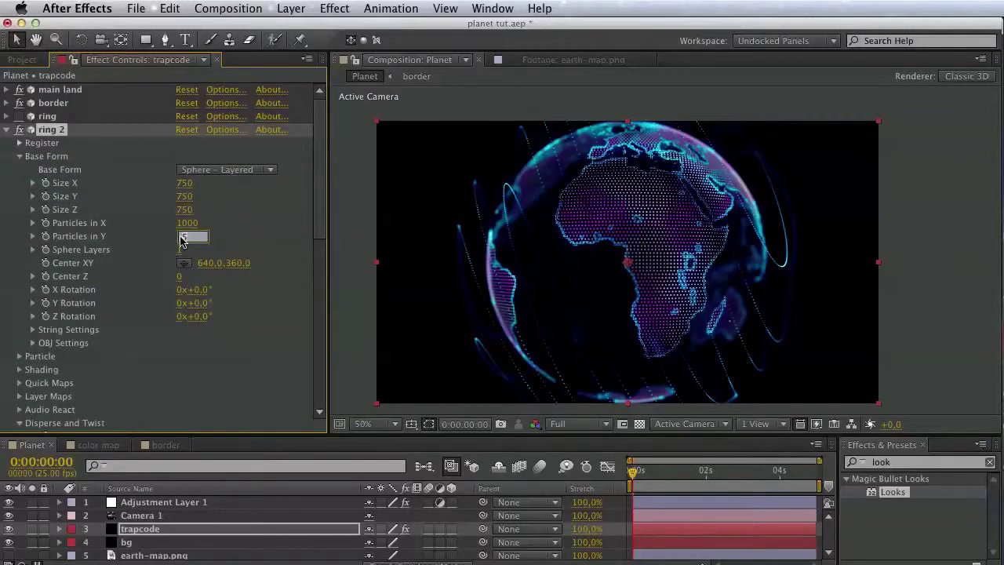
type("3")
key("Return")
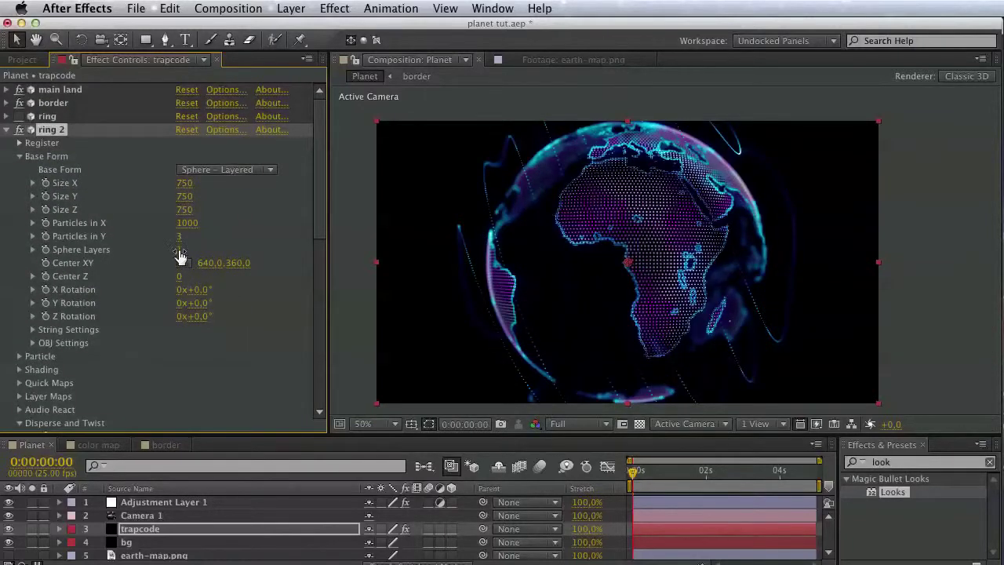
left_click(181, 237)
type("2")
key("Return")
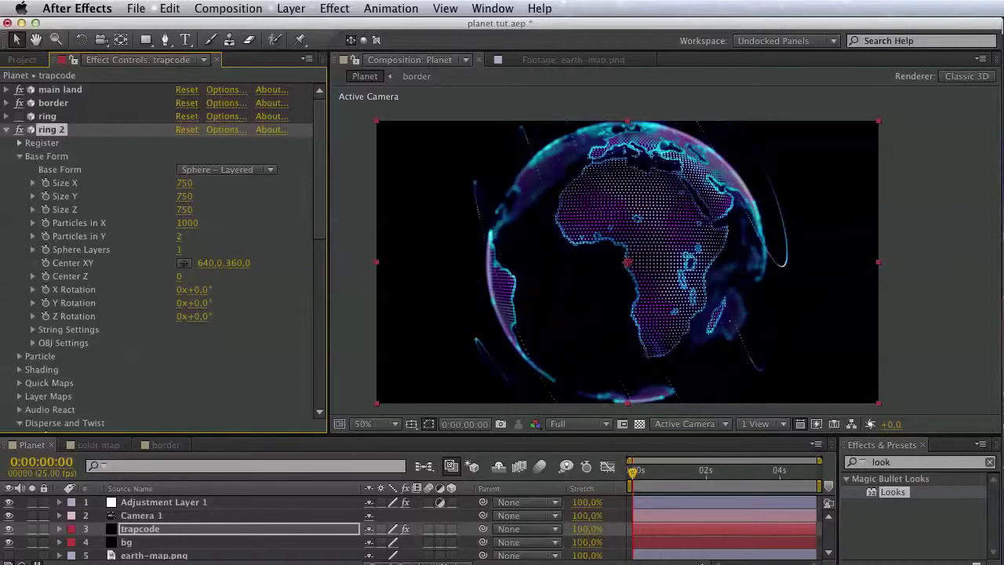
Set Size X, Size Y and Size Z of the ring 2 effect's Base Form to 700.
scroll(601, 243, "up", 2)
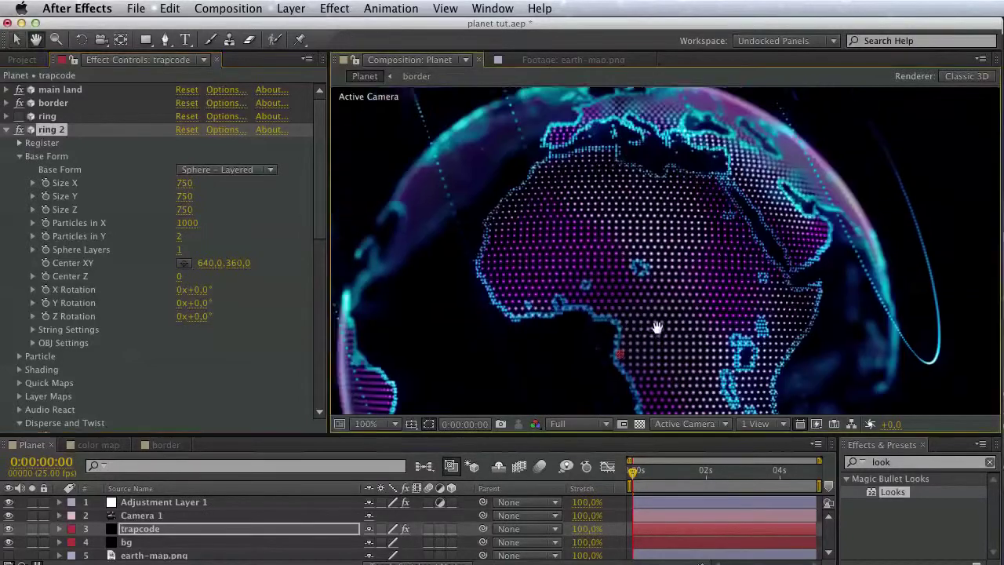
left_click(185, 184)
type("700")
key("Return")
left_click(186, 196)
type("7")
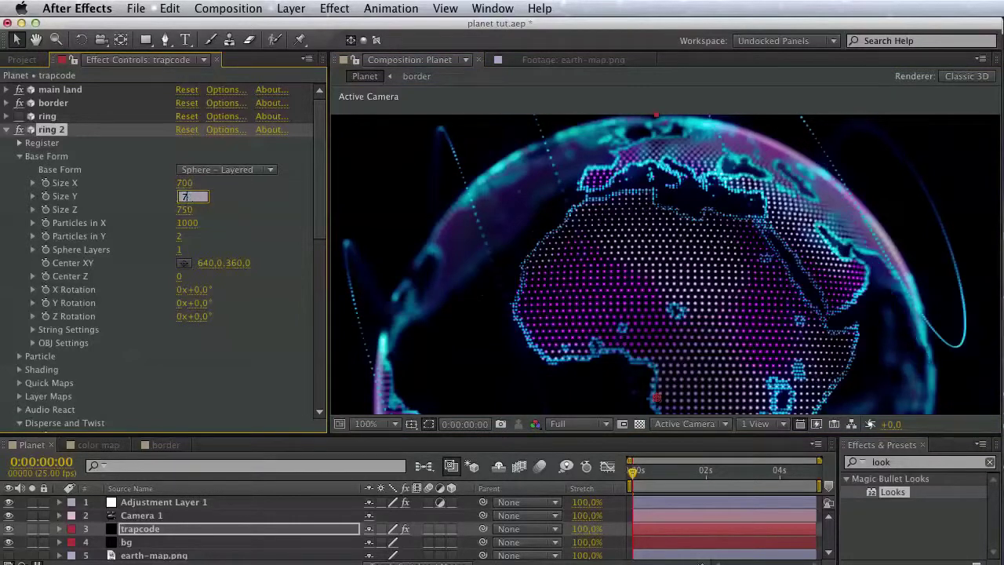
type("00")
left_click(187, 210)
type("700")
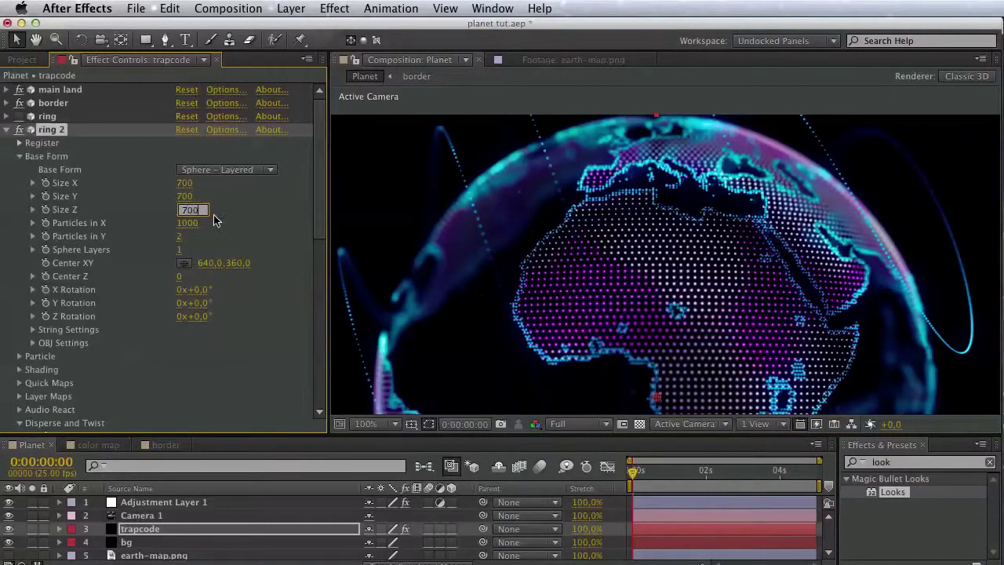
key("Return")
Set the Strength of Sphere 1 in the ring 2 effect's Spherical Field to 0.
key("h")
left_click_drag(715, 259, 743, 126)
key("v")
scroll(247, 344, "down", 6)
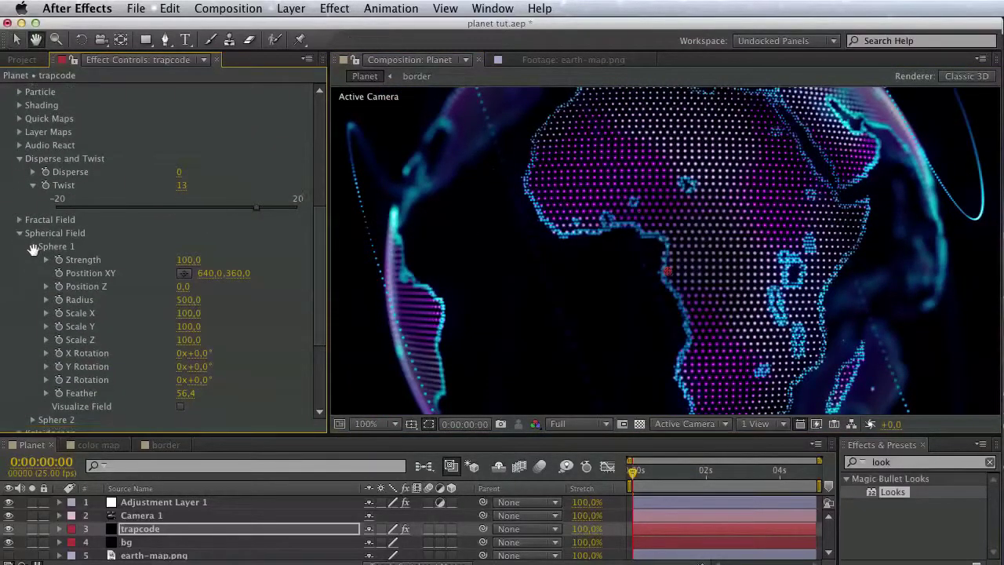
scroll(37, 247, "down", 2)
left_click(189, 233)
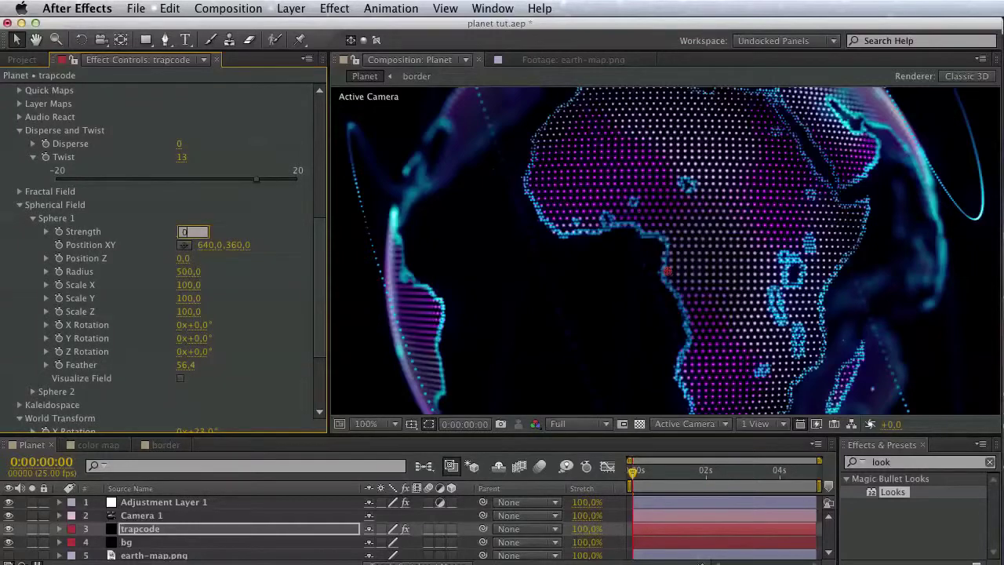
type("0")
key("Return")
key("h")
left_click_drag(563, 321, 495, 291)
key("v")
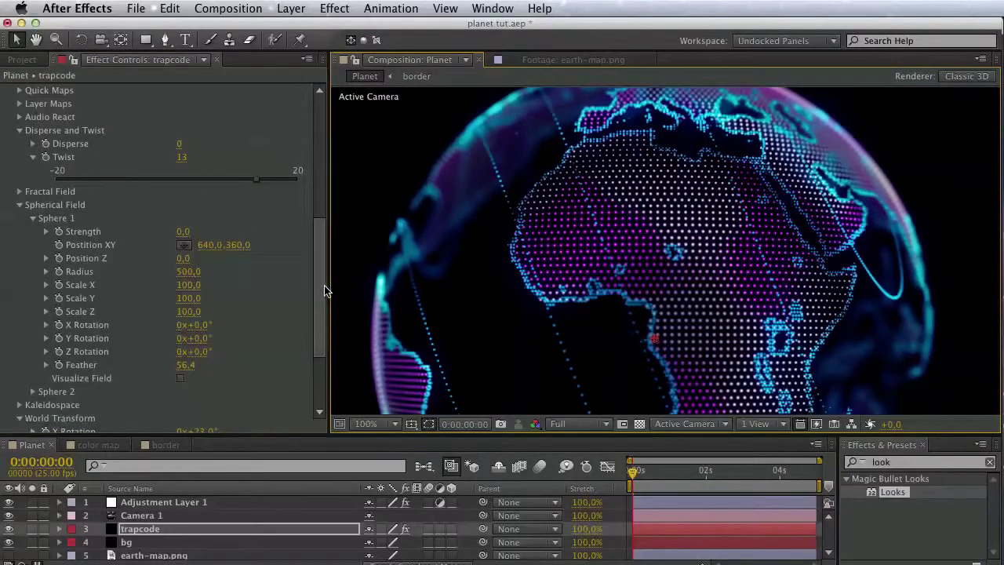
Set Size X, Size Y and Size Z of the ring 2 effect's Base Form to 730.
left_click_drag(323, 287, 325, 128)
left_click(188, 182)
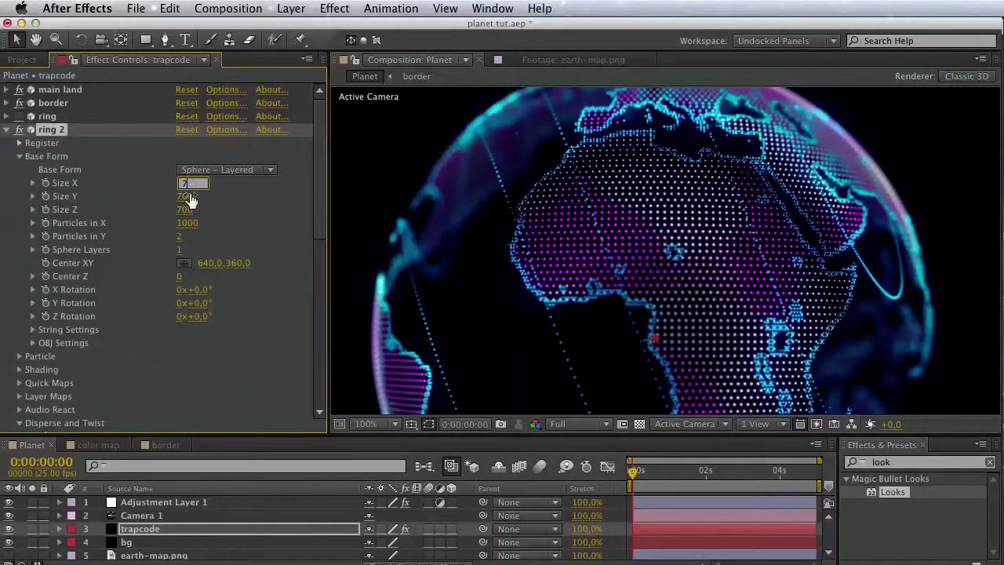
type("730")
key("Tab")
type("730")
key("Tab")
type("73")
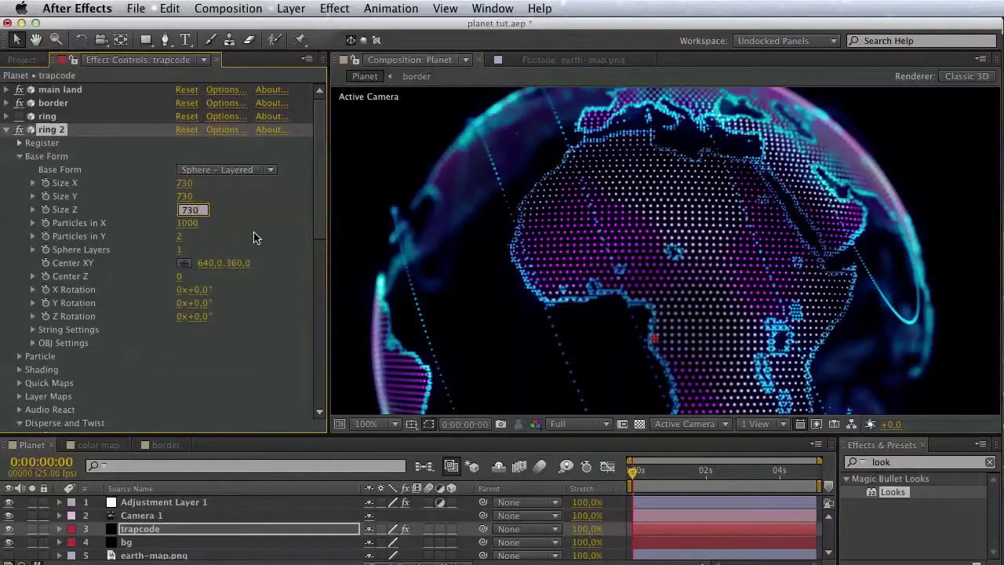
Set Particles in X of the ring 2 effect's Base Form to 3000.
left_click(188, 223)
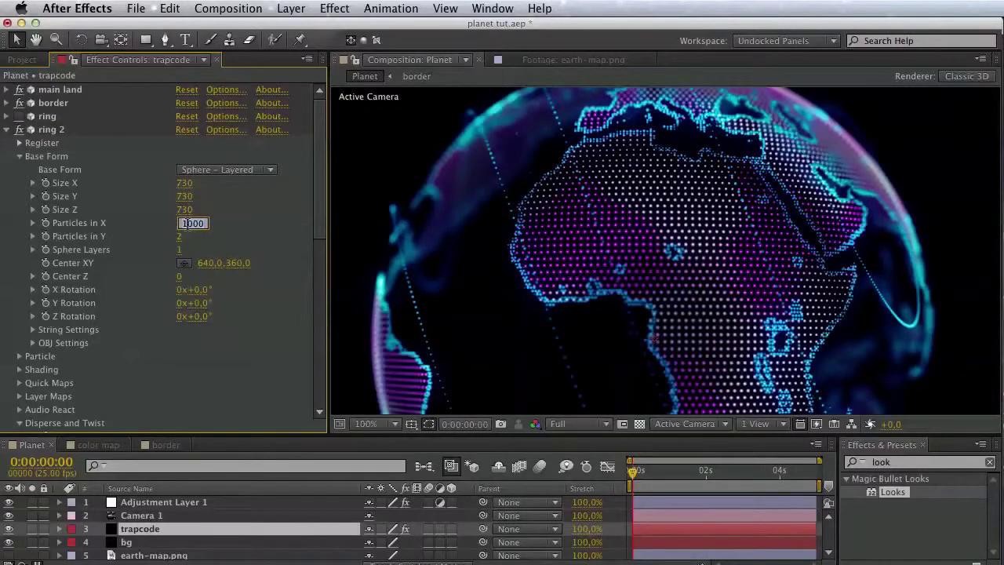
key("Return")
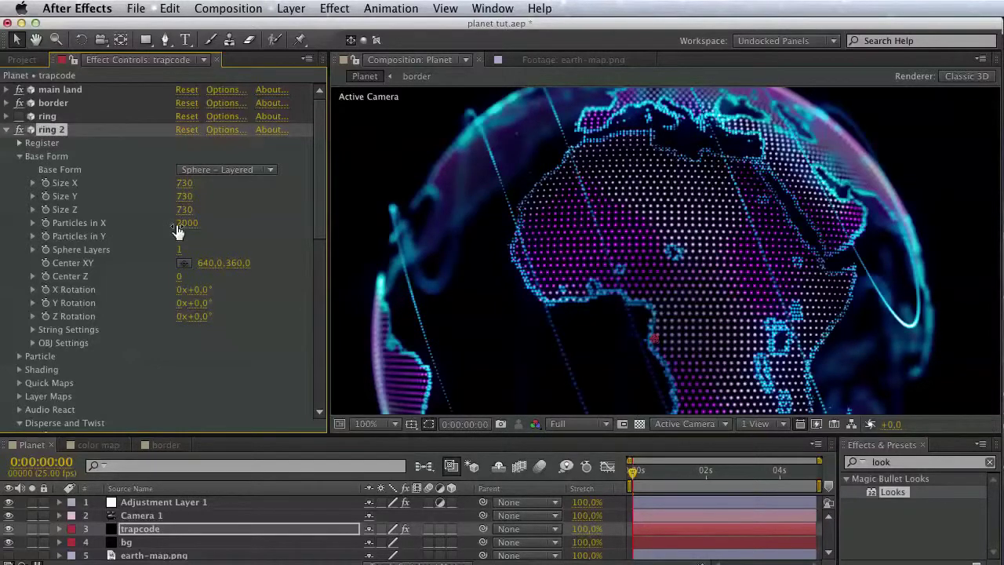
left_click(195, 225)
left_click(188, 224)
left_click_drag(187, 224, 177, 225)
type("3")
left_click(253, 236)
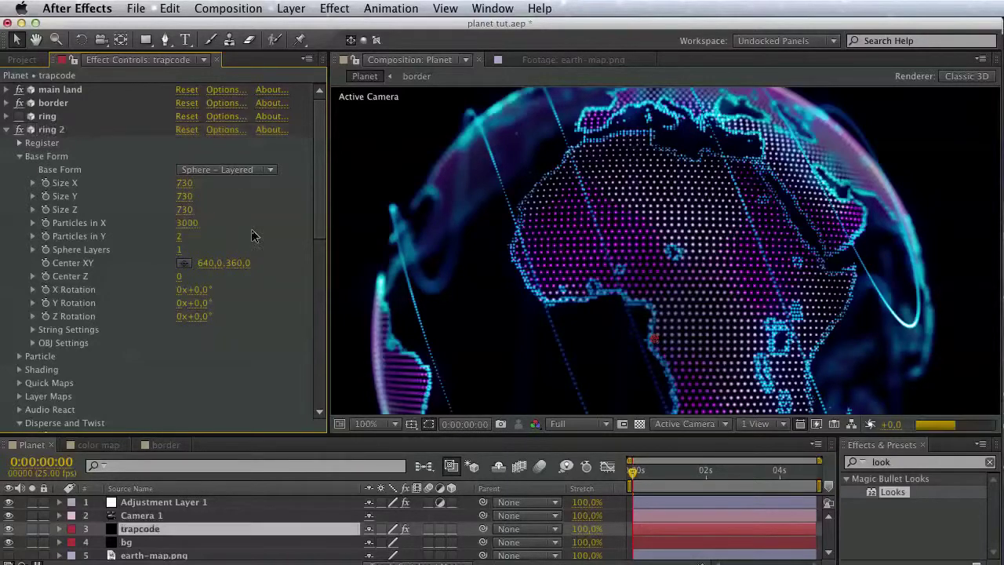
Try a higher Particles in Y count for the ring 2 effect and inspect the extra lines around the globe.
key("space")
left_click_drag(534, 241, 539, 196)
key("v")
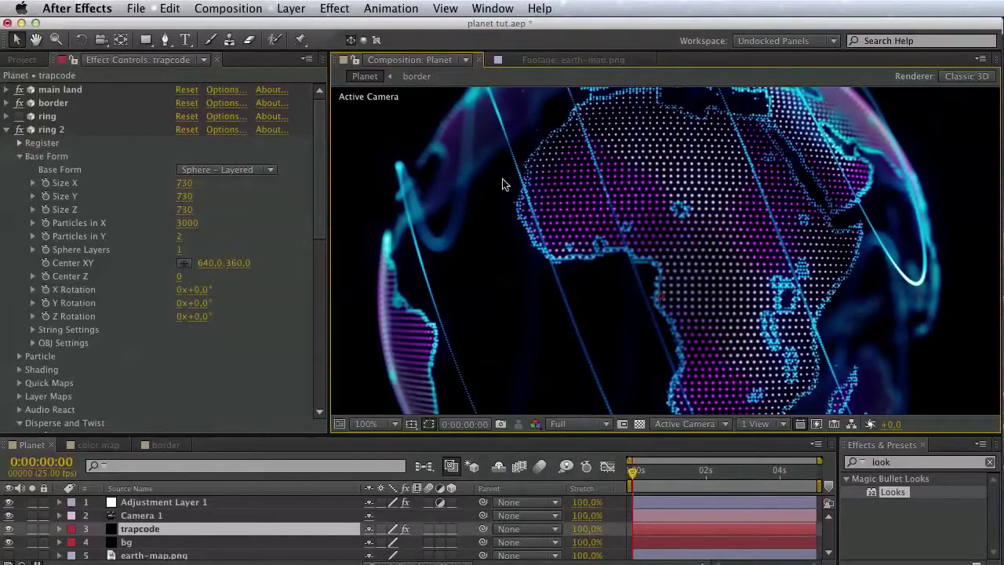
left_click(182, 238)
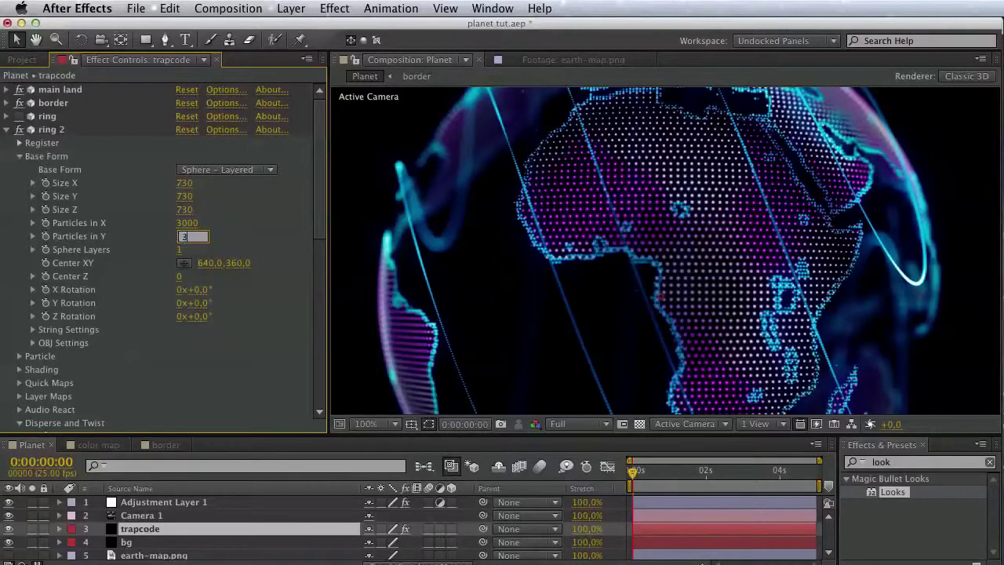
key("Return")
key("space")
mouse_move(585, 238)
left_mouse_down()
mouse_move(612, 327)
mouse_move(602, 209)
mouse_move(596, 246)
left_mouse_up()
key("v")
Set Particles in Y of the ring 2 effect's Base Form to 1.
left_click(181, 239)
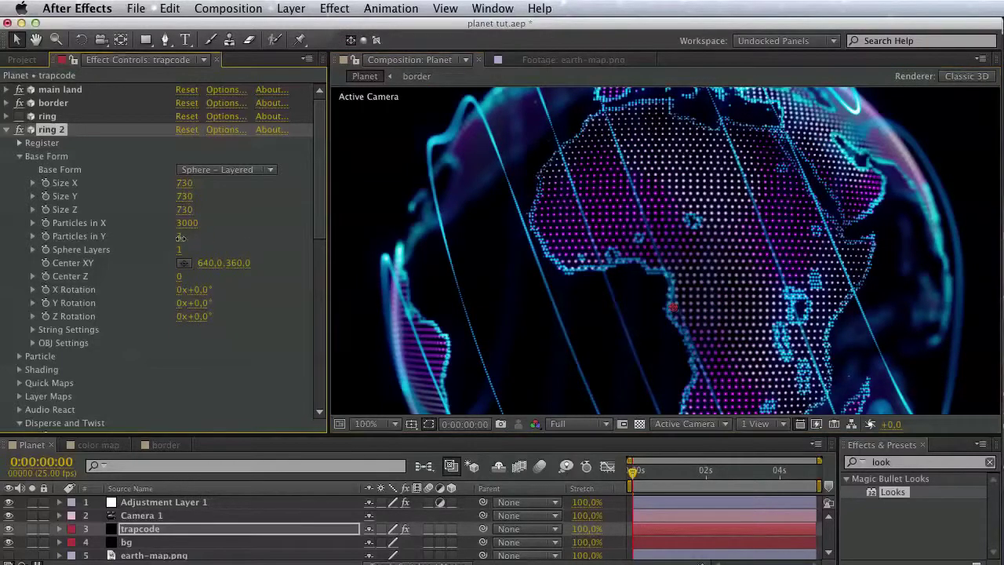
type("1")
key("Return")
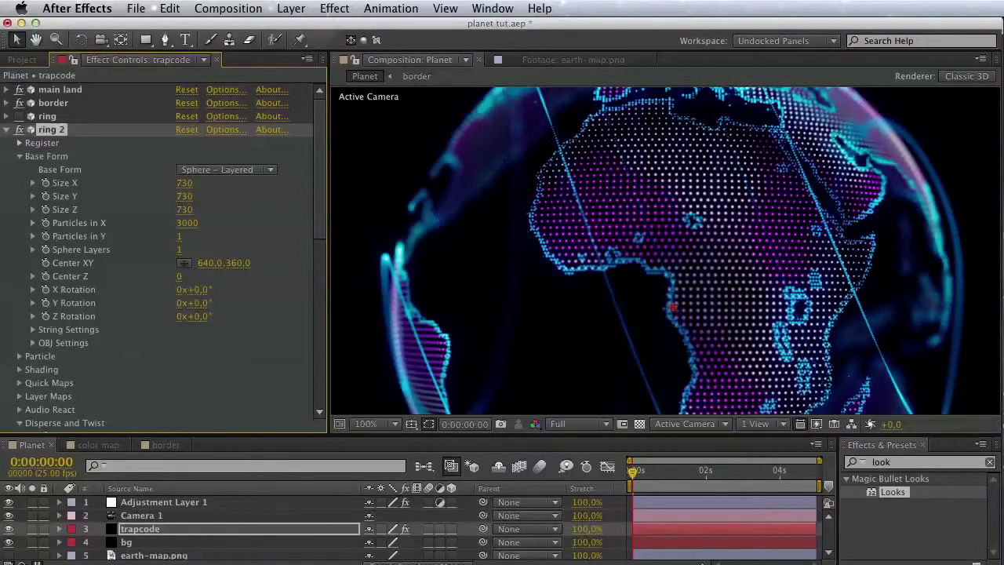
key("h")
left_click_drag(641, 306, 620, 133)
key("v")
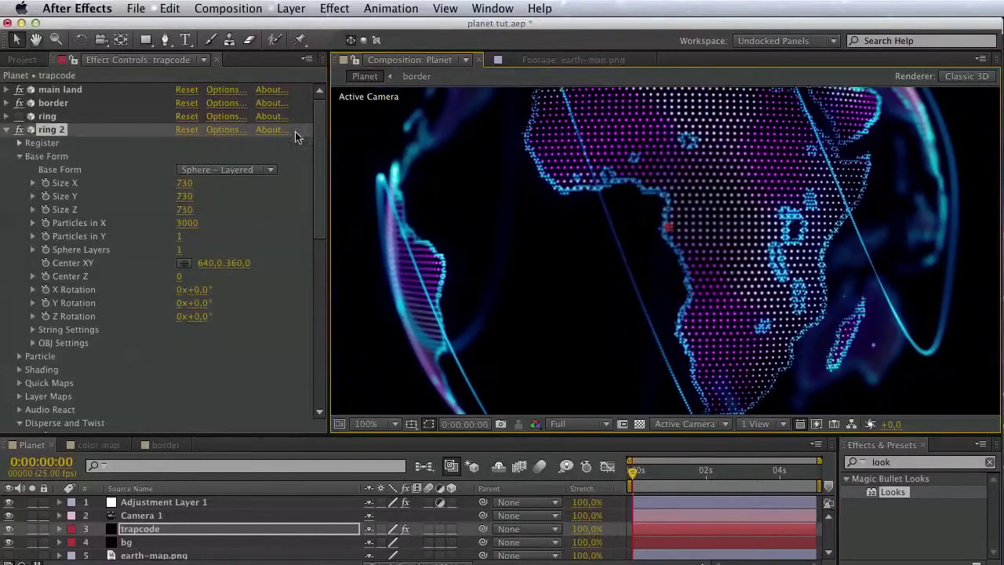
Turn the original ring effect back on and reopen the ring 2 effect's Disperse and Twist settings.
left_click(16, 125)
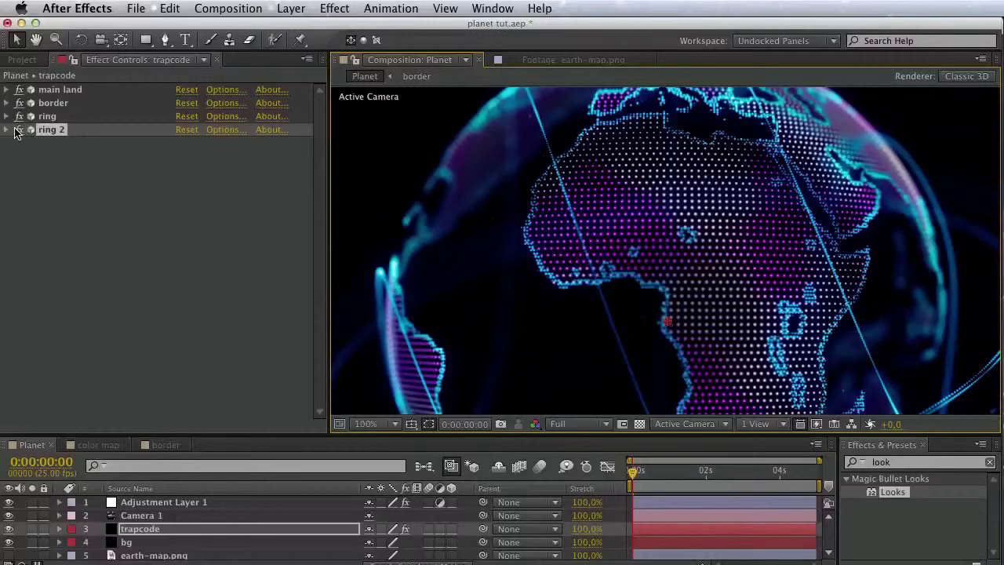
left_click(7, 131)
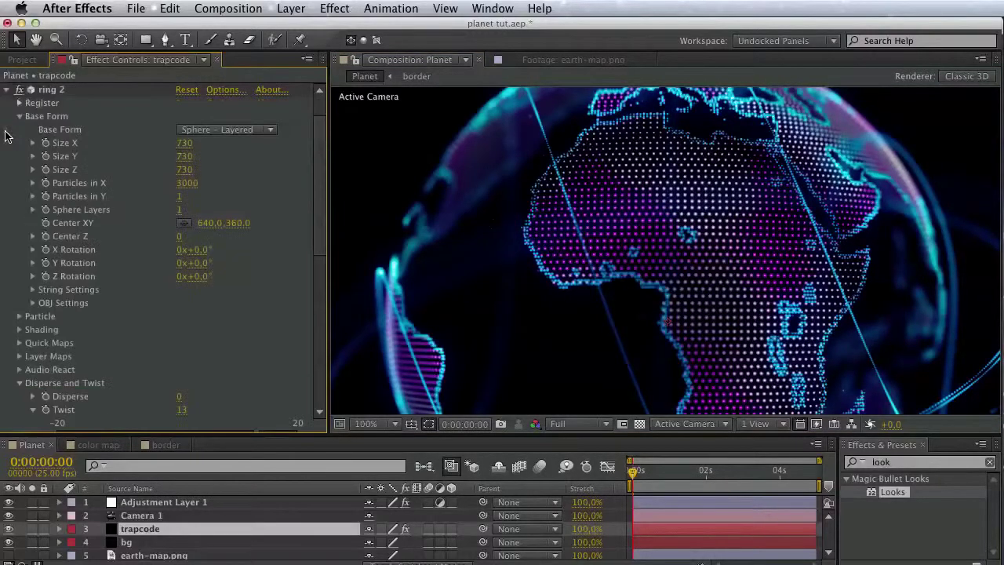
scroll(224, 253, "down", 5)
scroll(82, 212, "up", 3)
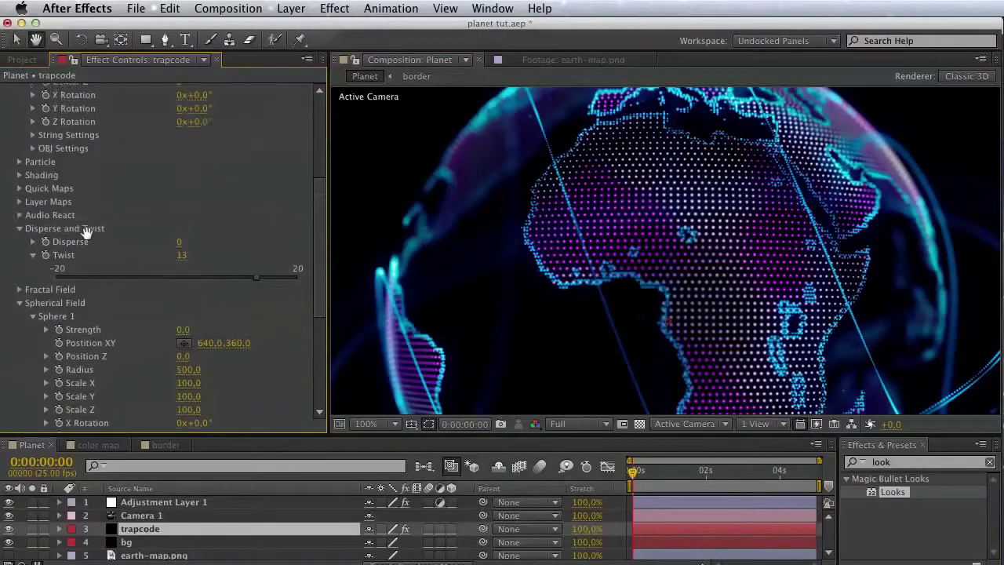
Change the ring 2 effect's particle Color to light pink and save the project.
left_click(20, 232)
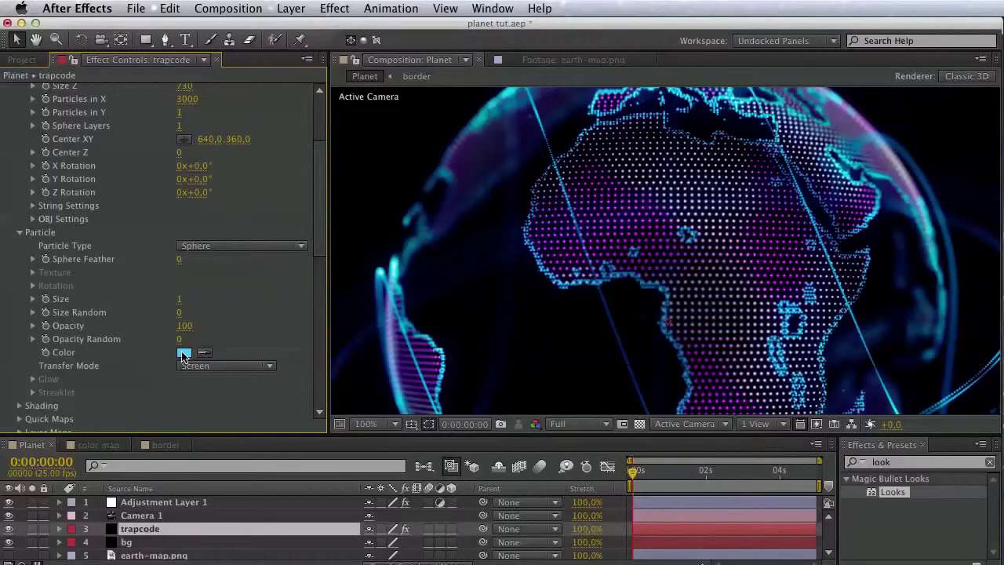
left_click(182, 353)
left_click(834, 455)
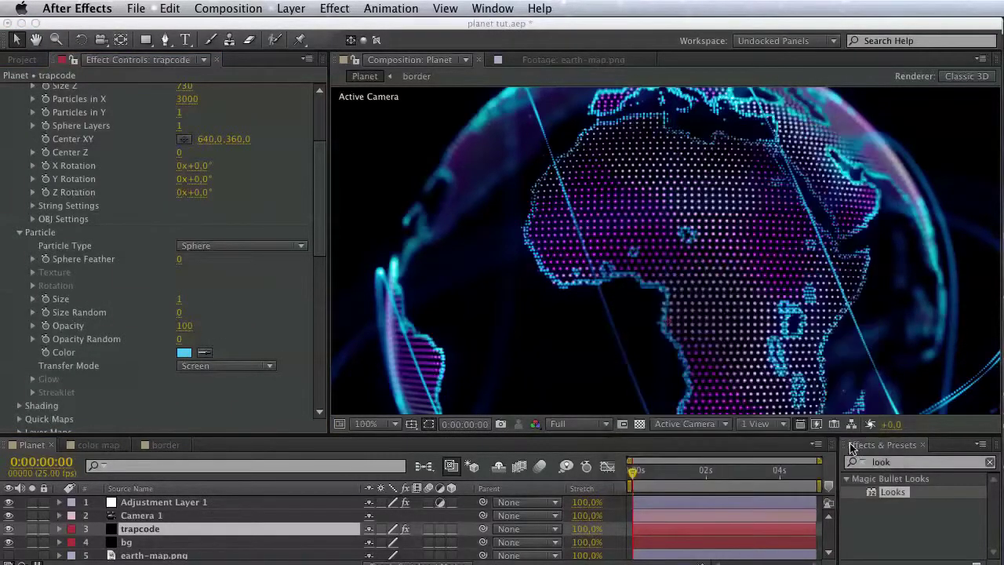
key("space")
left_click_drag(777, 348, 736, 339)
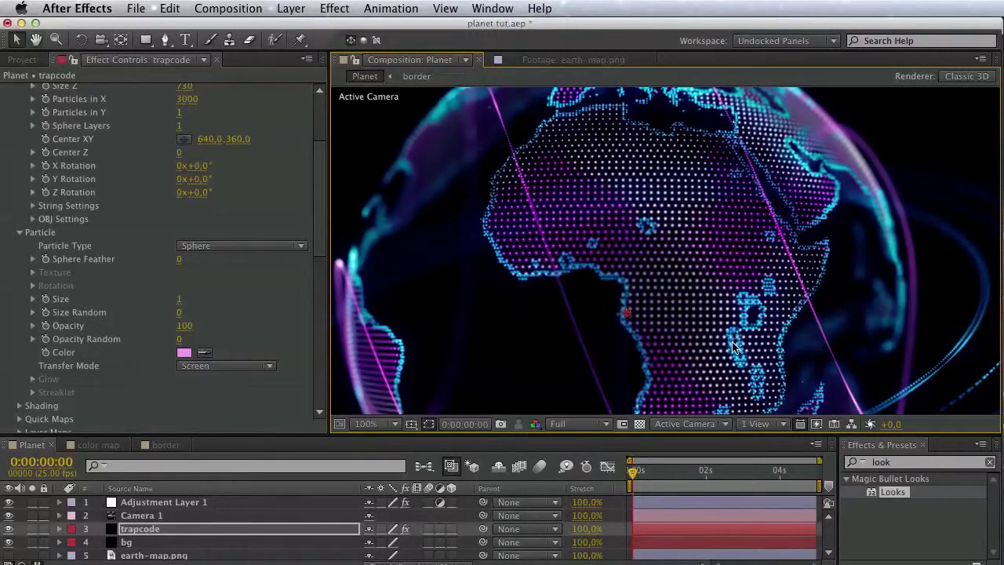
key("super+s")
Duplicate the main land effect and move the copy below ring 2 in the trapcode layer's effect stack.
scroll(29, 147, "up", 5)
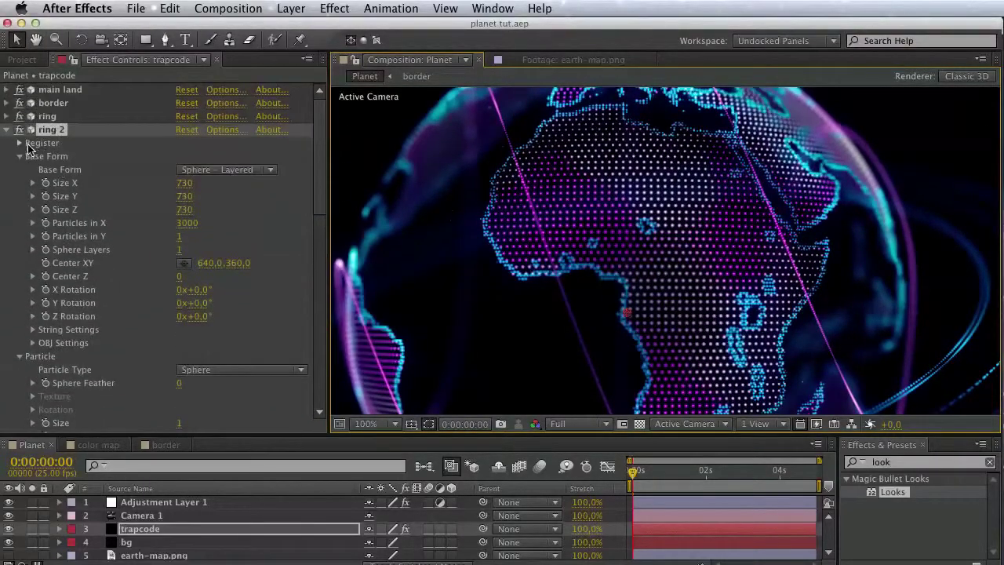
left_click(6, 129)
left_click(50, 92)
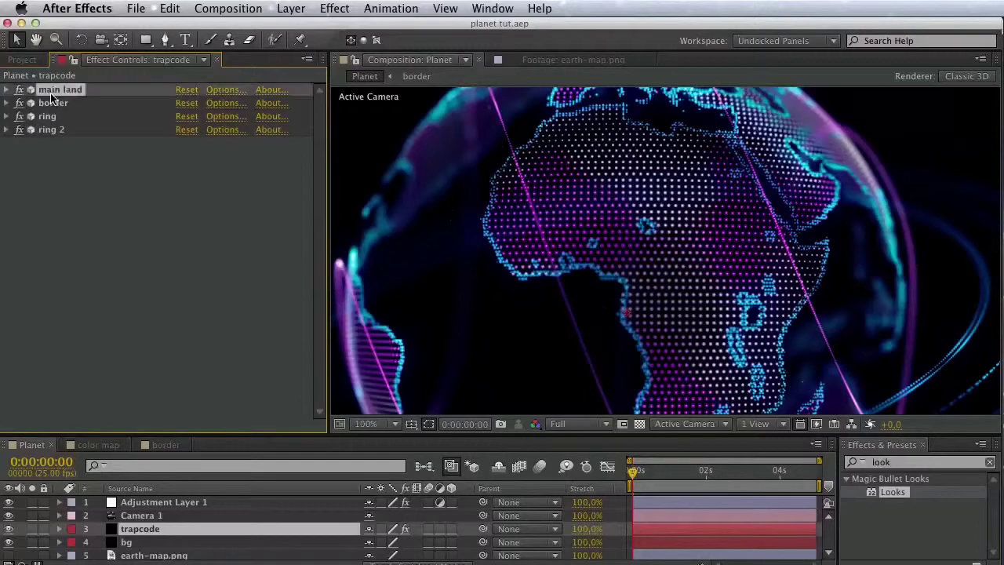
left_click(53, 187)
left_click(49, 103)
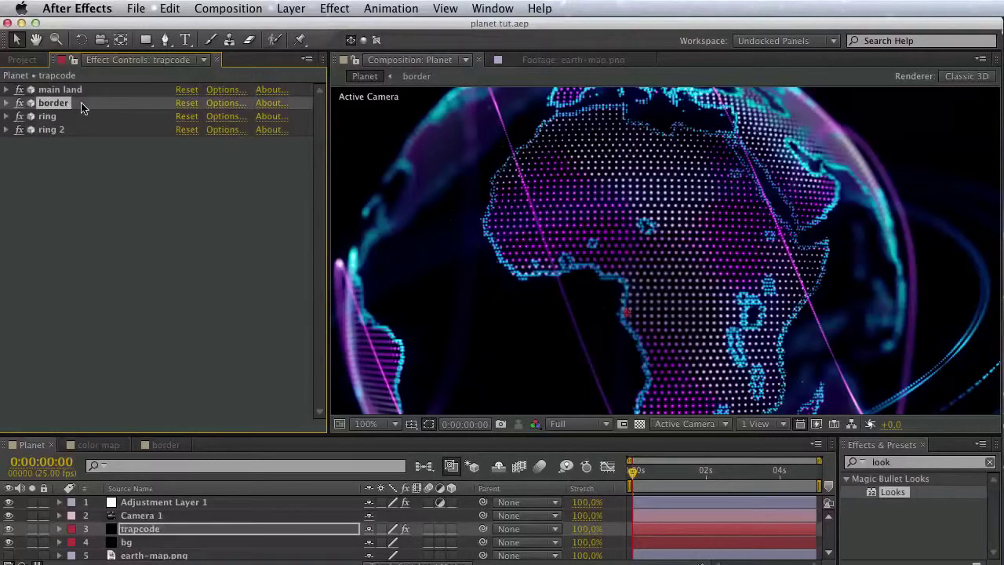
left_click(59, 90)
left_click(170, 9)
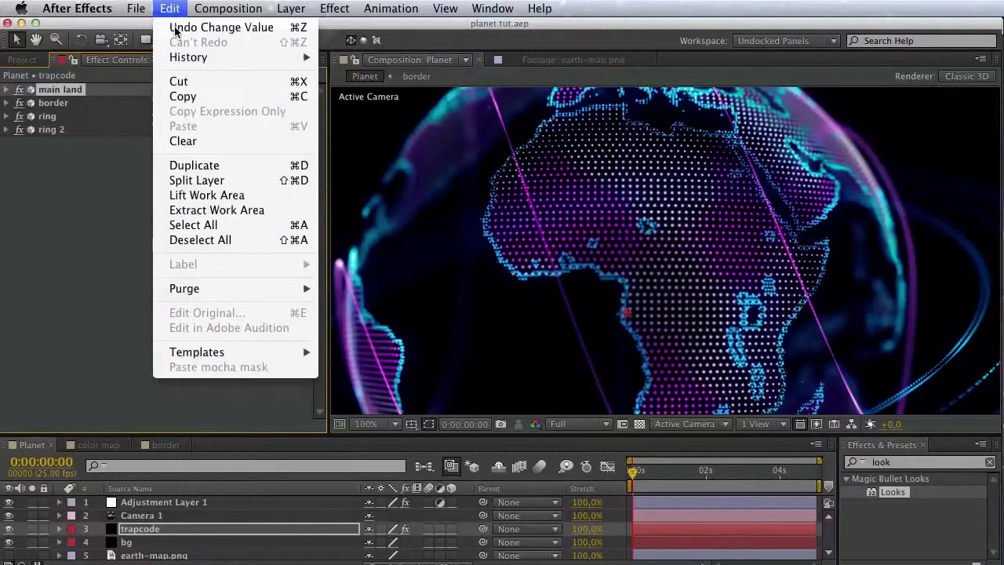
left_click(194, 165)
left_click(6, 103)
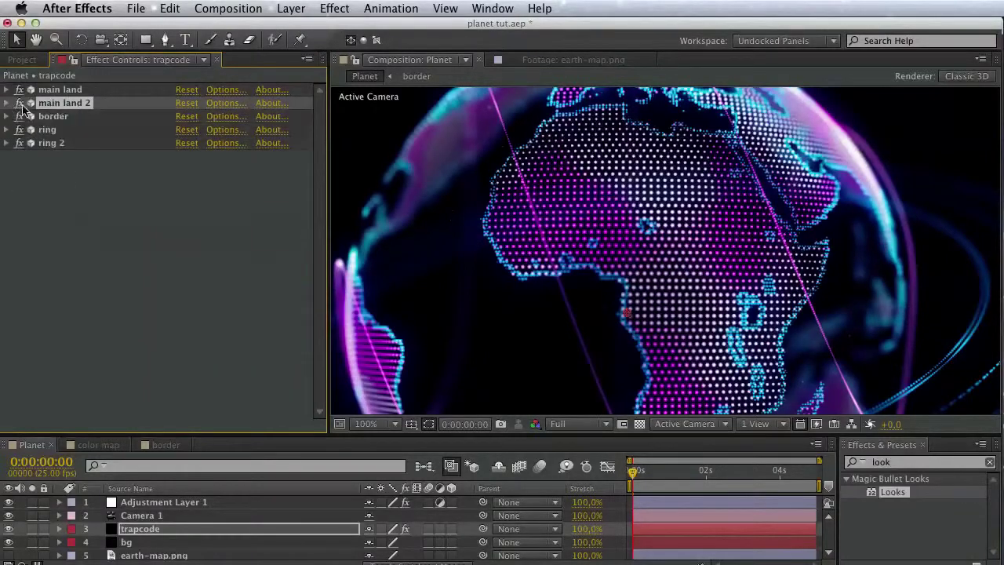
left_click_drag(24, 110, 50, 166)
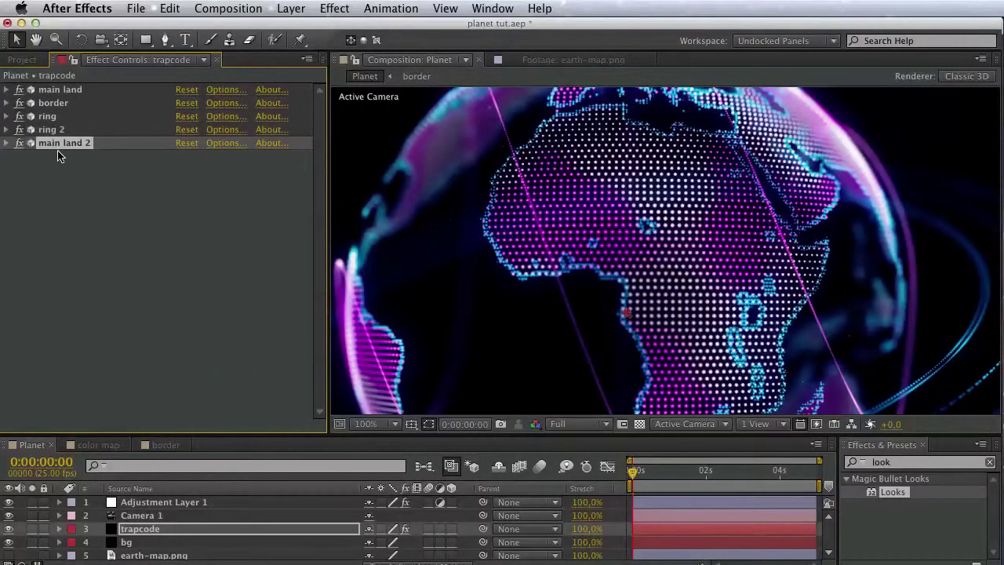
Rename the duplicated main land effect as land 2.
key("Return")
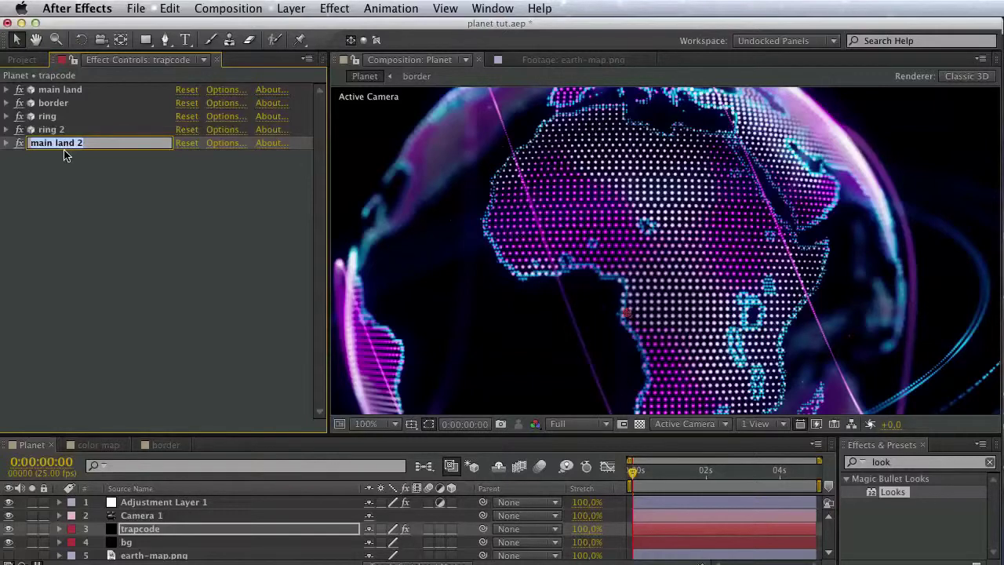
type("land 2")
key("Return")
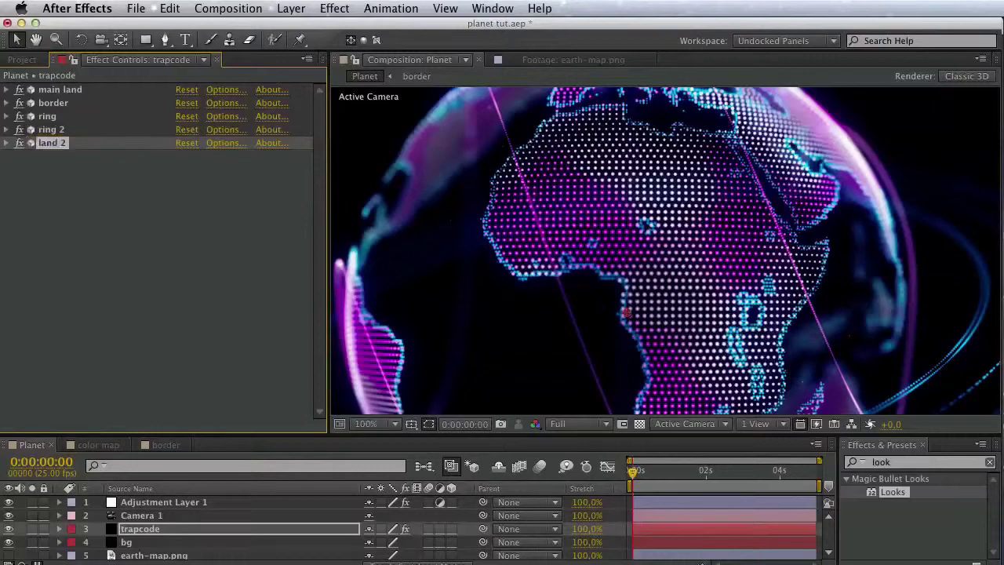
Set the land 2 effect's Base Form to Size X 1000, Size Y 1000 and Size Z 100, and inspect the globe.
left_click(7, 143)
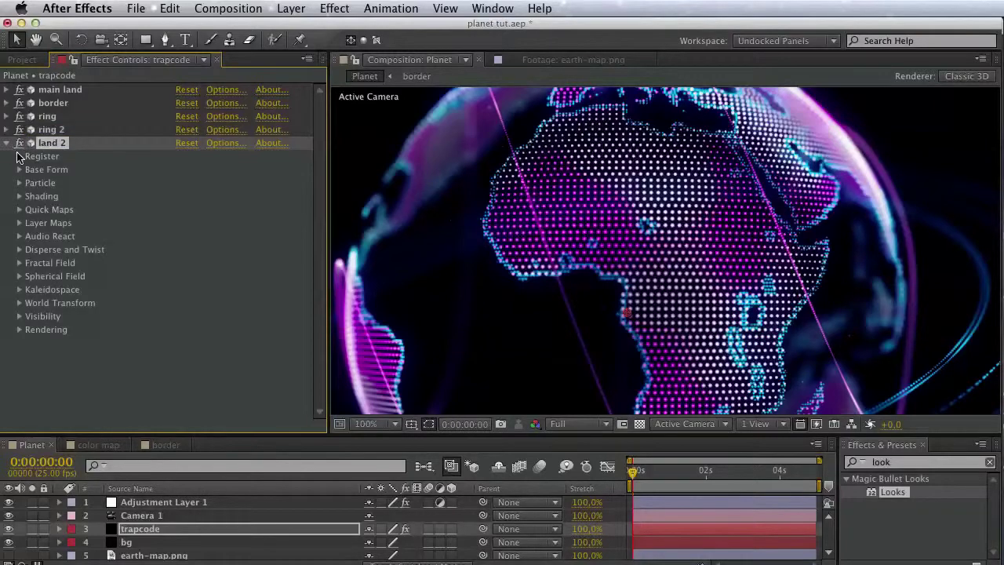
left_click(20, 170)
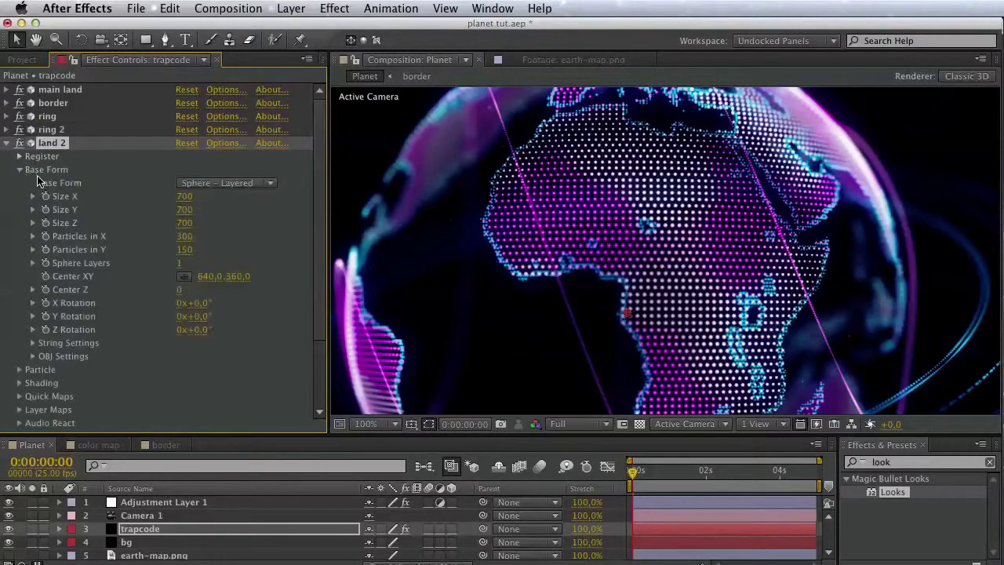
left_click(185, 197)
type("1000")
left_click(188, 211)
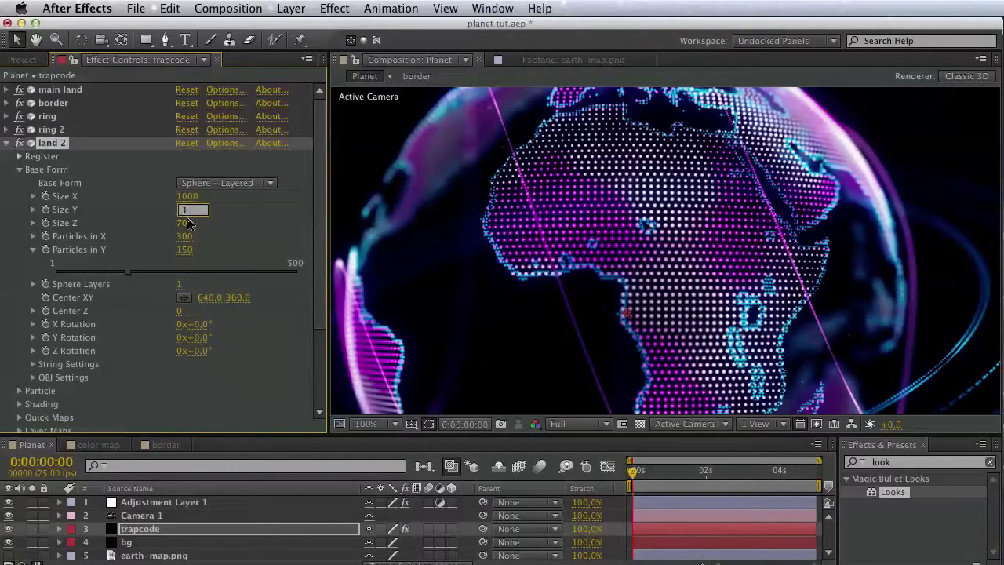
type("1000")
key("Return")
left_click(185, 223)
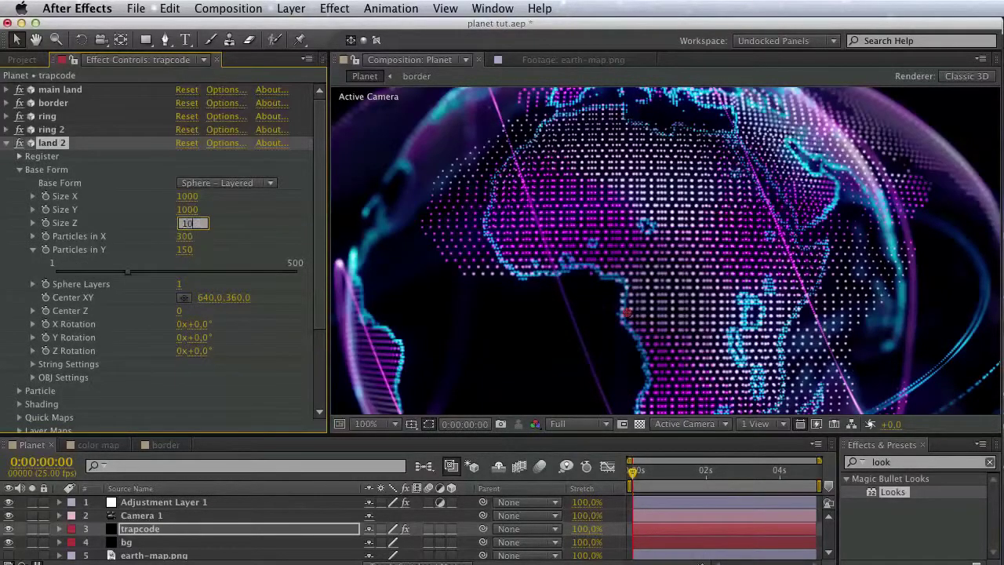
type("100")
key("Return")
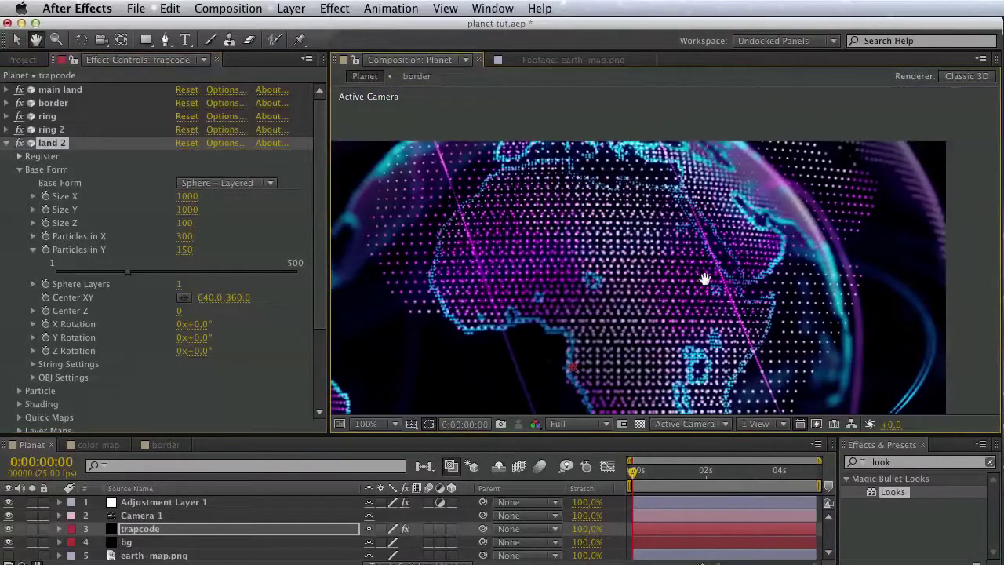
scroll(738, 259, "down", 2)
left_click_drag(722, 272, 740, 191)
Set Size X, Size Y and Size Z of the land 2 effect's Base Form to 1200.
left_click(197, 198)
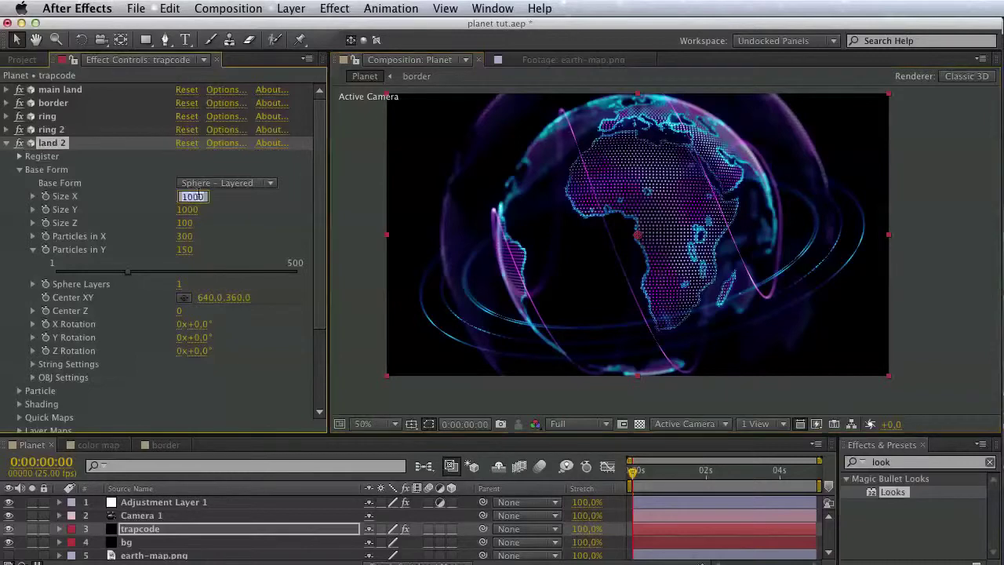
type("1200")
left_click(191, 212)
type("1200")
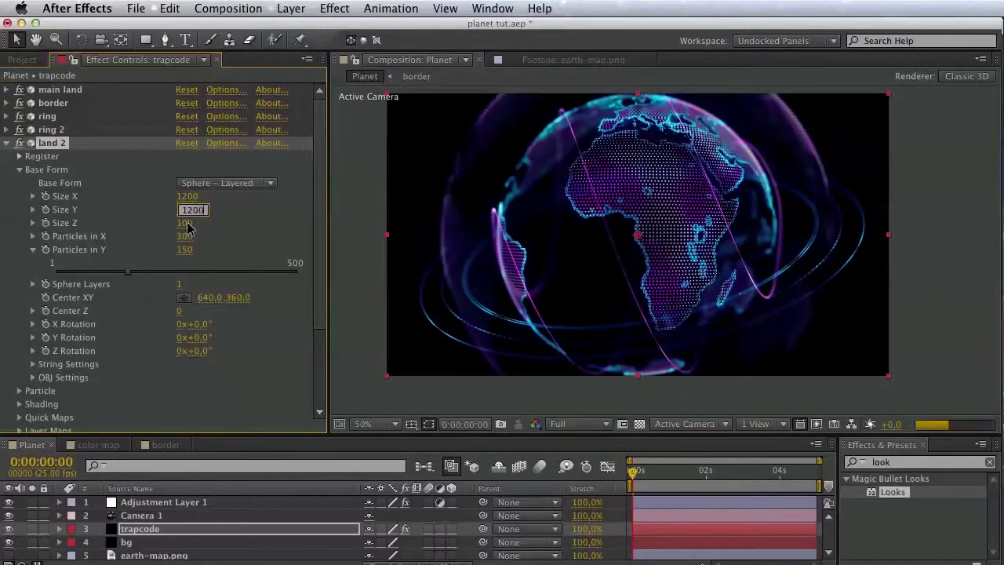
key("Return")
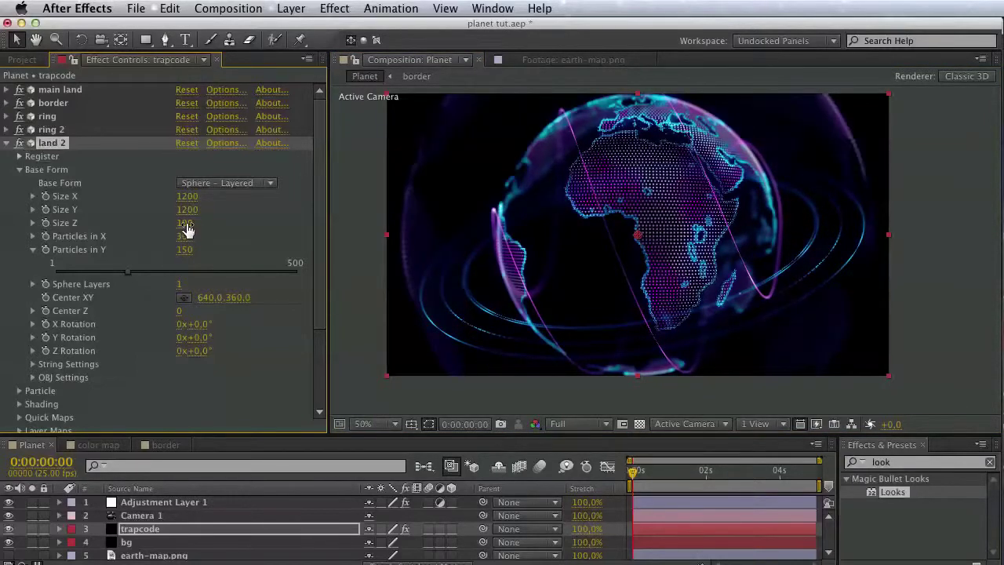
left_click(186, 224)
type("120")
key("Return")
key("space")
mouse_move(583, 224)
left_mouse_down()
mouse_move(587, 235)
mouse_move(587, 223)
left_mouse_up()
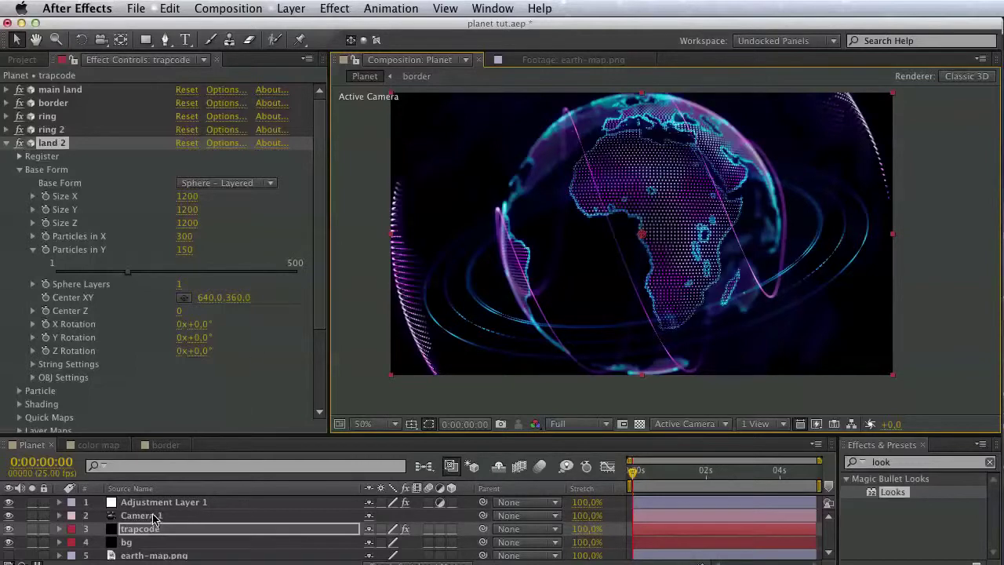
Reduce Camera 1's Zoom to 1418.8 pixels and inspect the outer land particles around the globe.
left_click(150, 515)
left_click(61, 516)
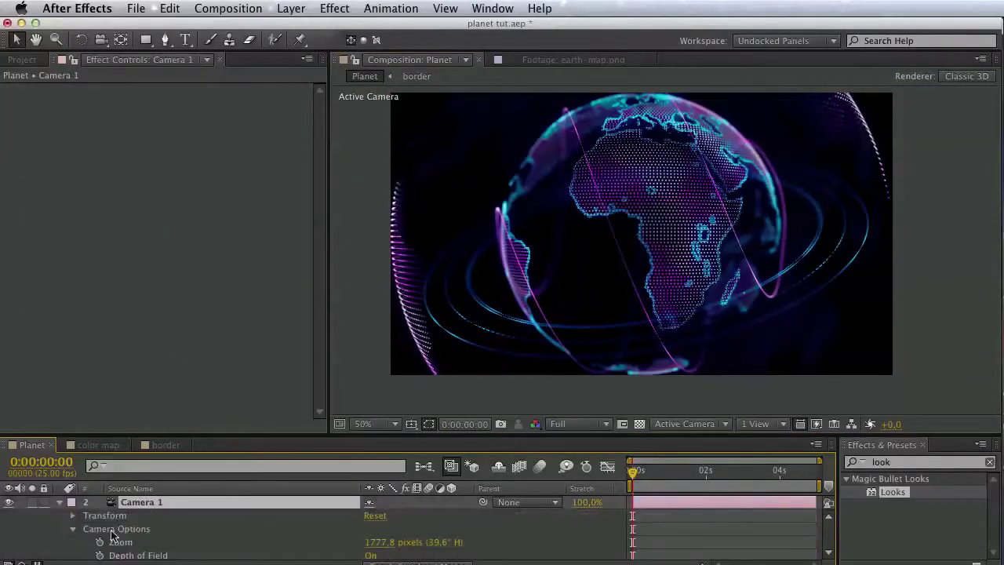
scroll(219, 539, "down", 2)
left_click(371, 522)
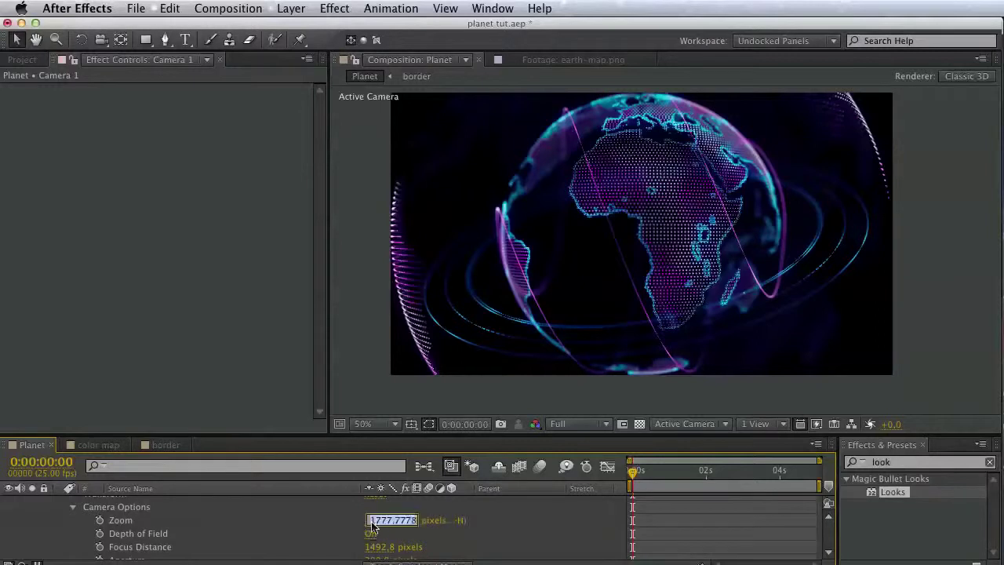
key("Return")
left_click_drag(358, 521, 221, 509)
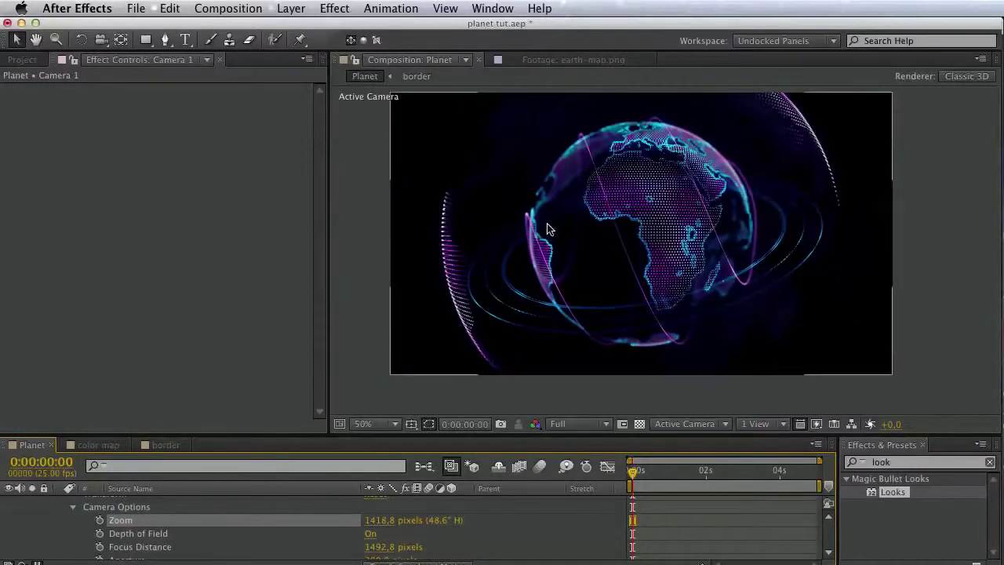
scroll(544, 224, "up", 2)
left_click_drag(554, 281, 736, 182)
scroll(131, 535, "up", 3)
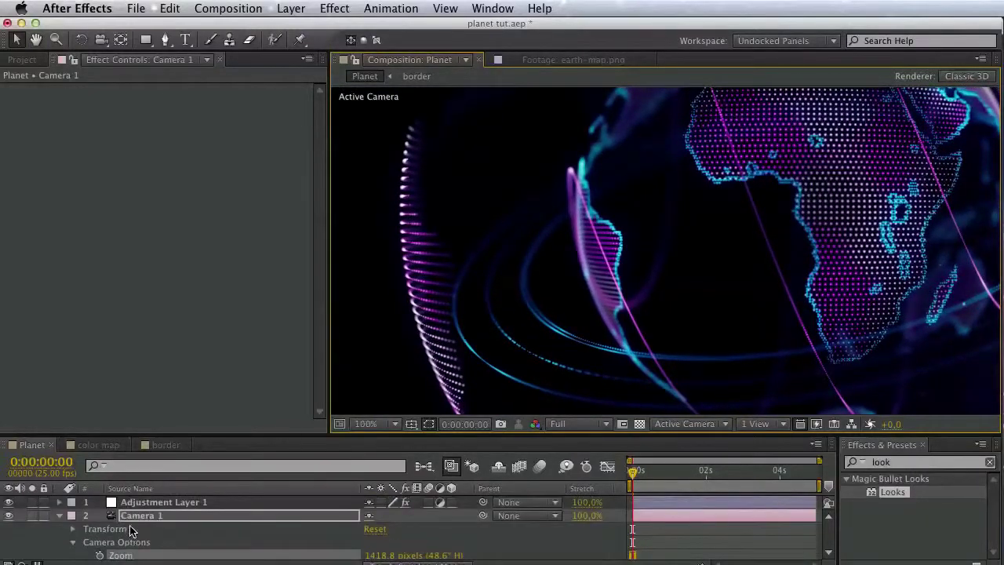
Try a light blue particle Color for the land 2 effect on the trapcode layer.
left_click(59, 515)
left_click(125, 530)
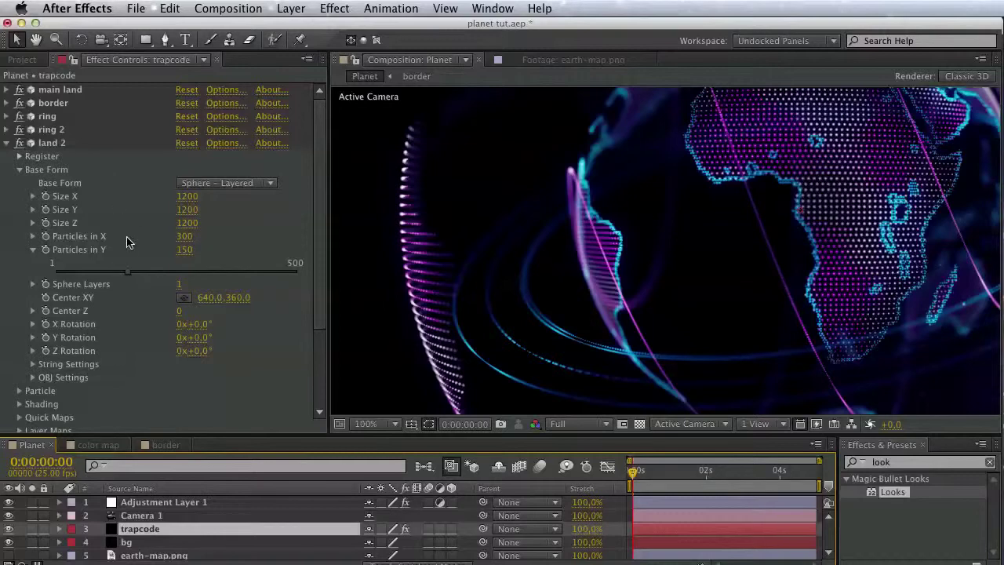
scroll(129, 331, "down", 5)
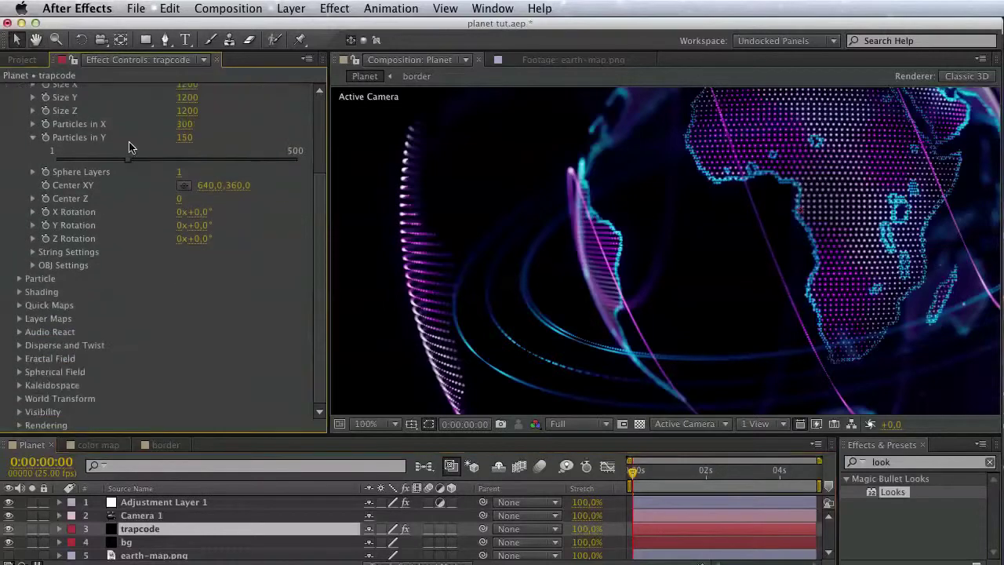
left_click(20, 280)
left_click(184, 385)
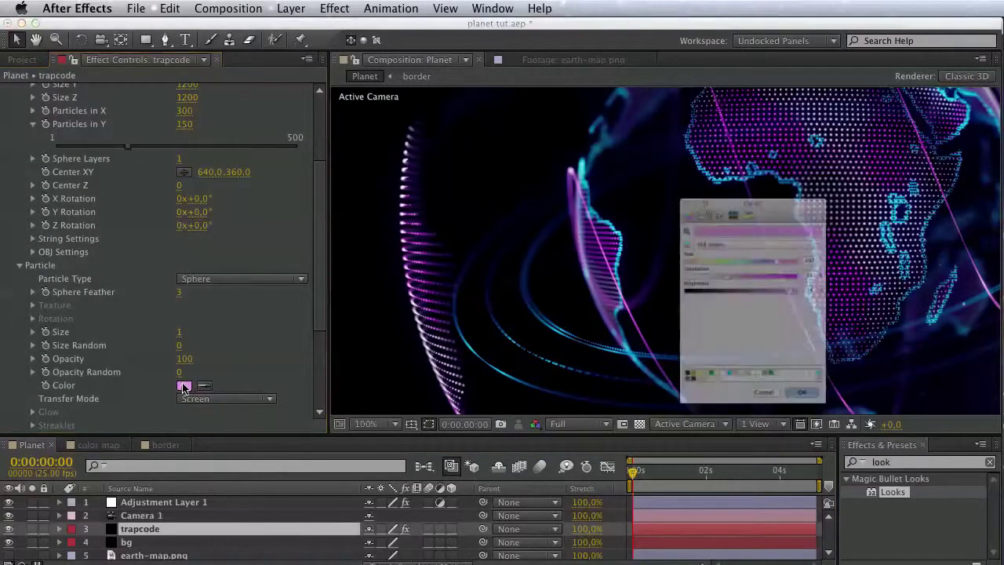
left_click(866, 424)
left_click(837, 457)
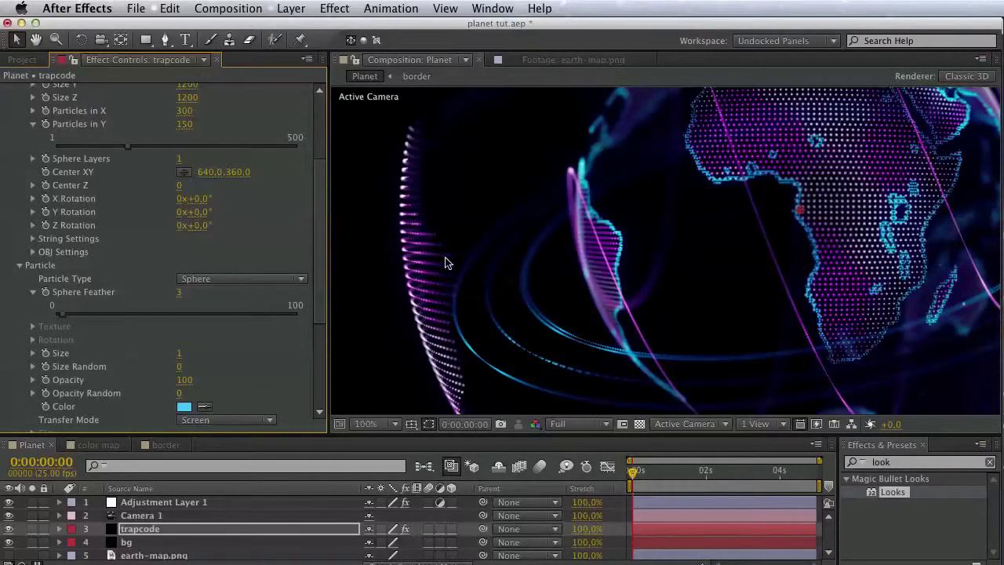
scroll(217, 287, "up", 5)
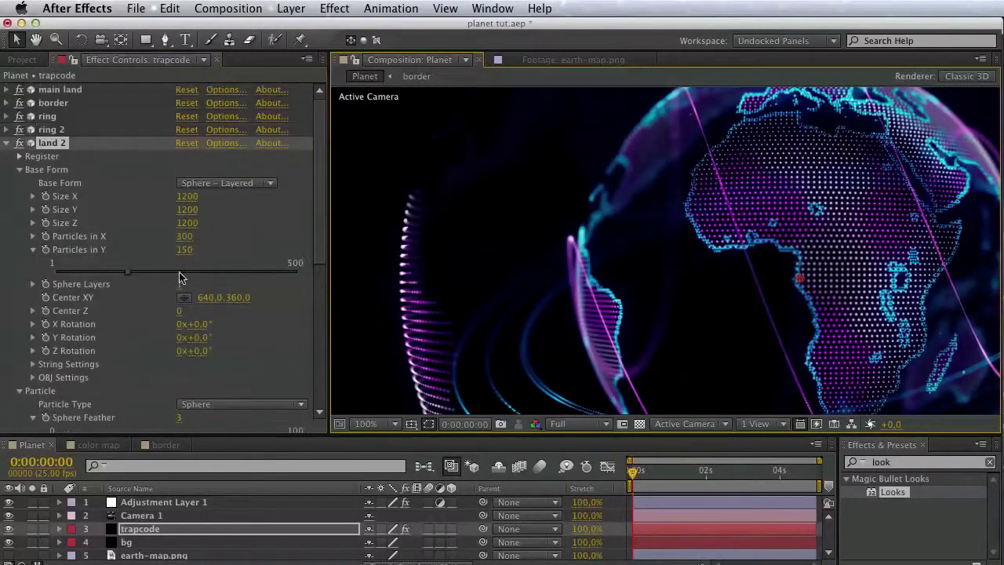
scroll(103, 289, "down", 3)
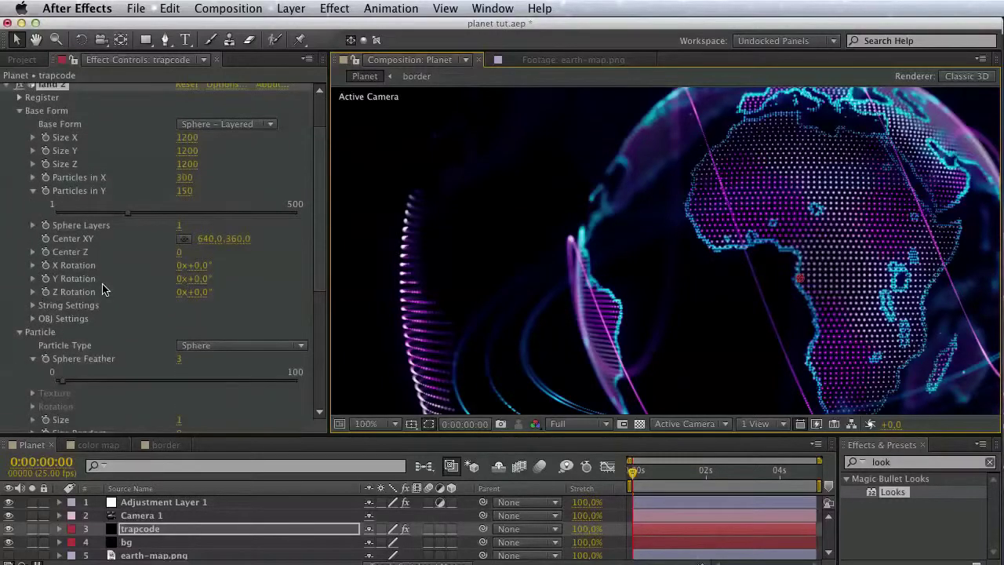
Set the land 2 effect's particle Color to light blue with hue 196, saturation 66 and brightness 100.
left_click(9, 88)
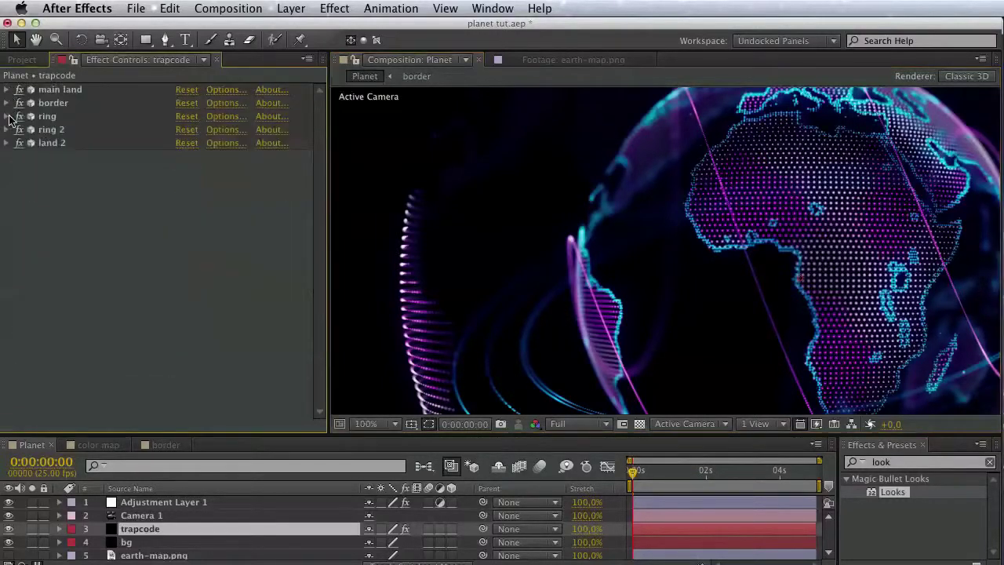
left_click(51, 144)
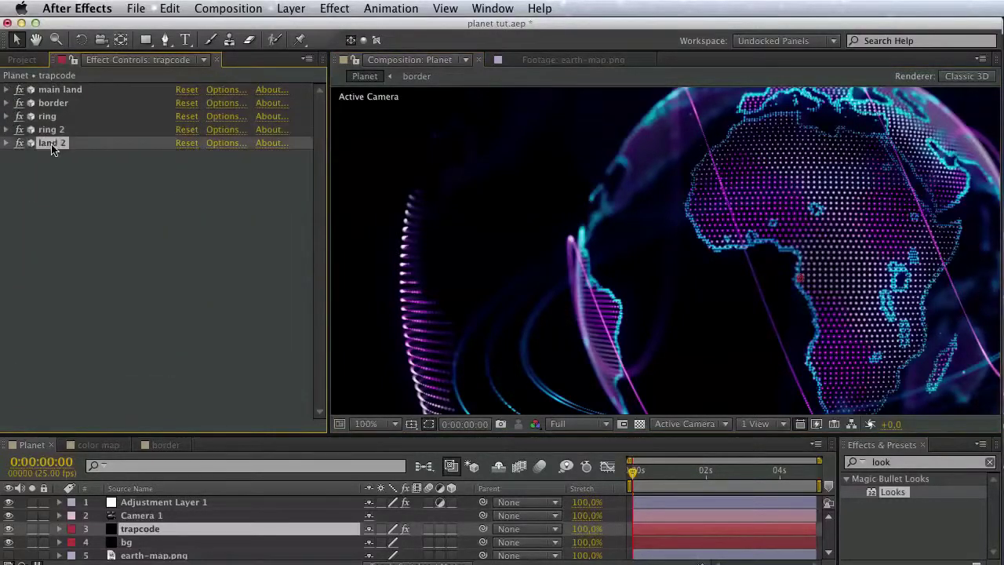
left_click(7, 143)
scroll(94, 251, "down", 10)
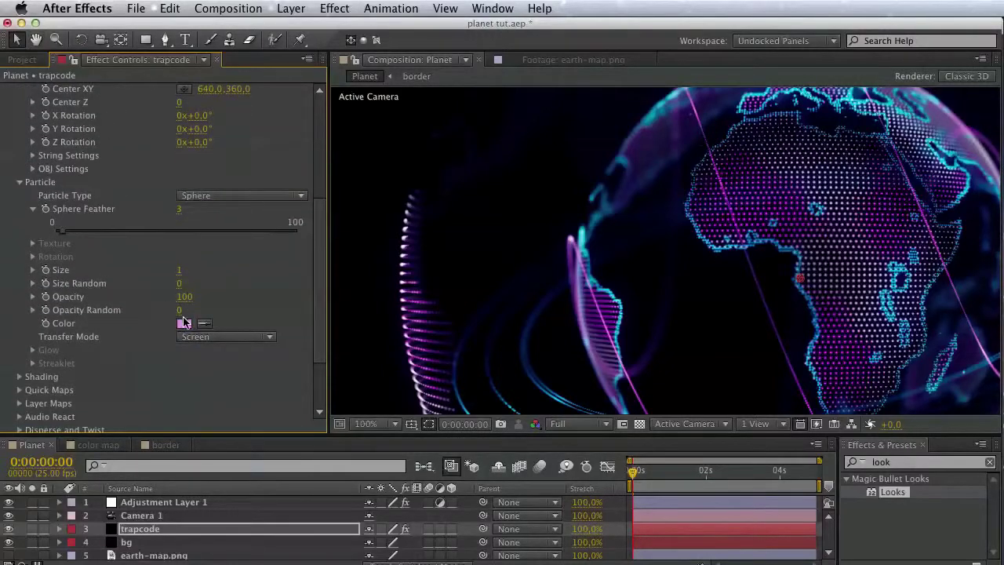
left_click(183, 323)
left_click(865, 424)
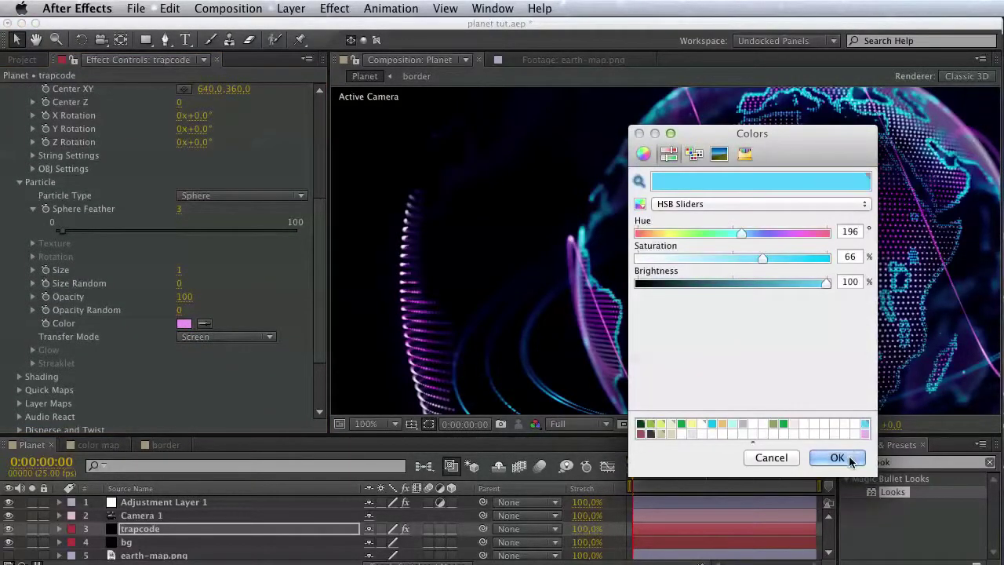
left_click(838, 458)
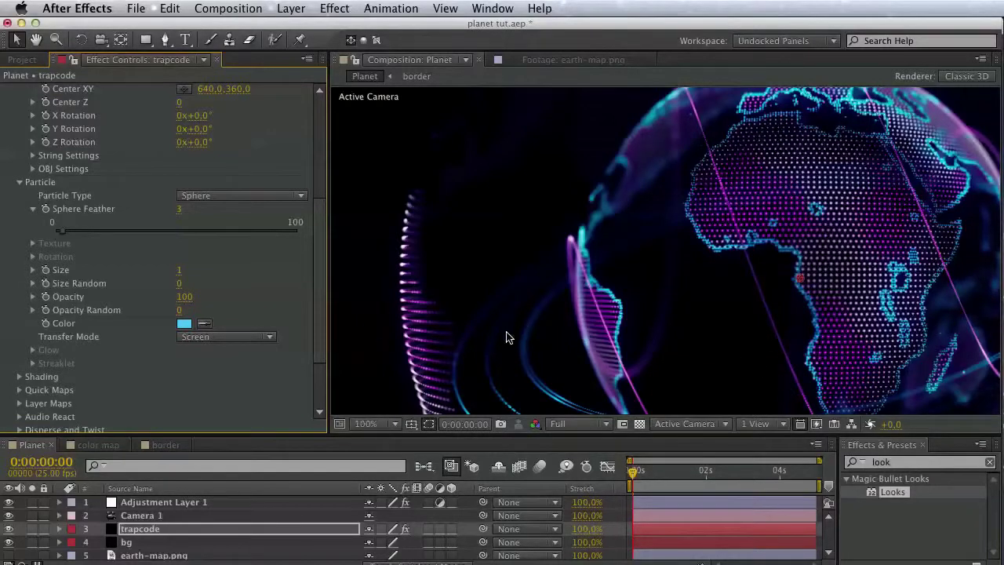
Set the Sphere Feather of the land 2 effect's particles to 0.
left_click_drag(564, 344, 539, 313)
left_click_drag(92, 231, 53, 230)
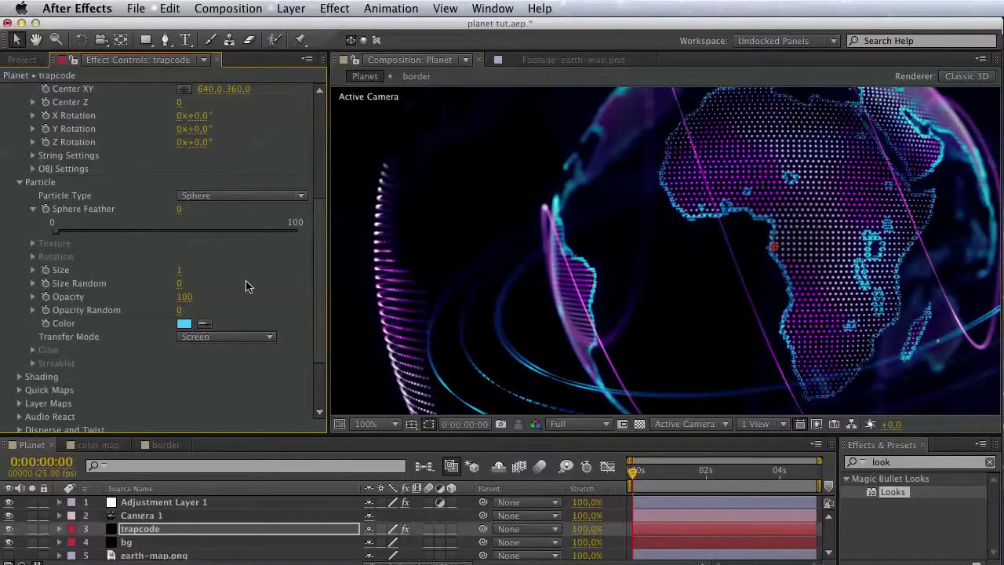
Disable the main land, border, ring and ring 2 effects to isolate land 2.
scroll(245, 314, "up", 5)
key("v")
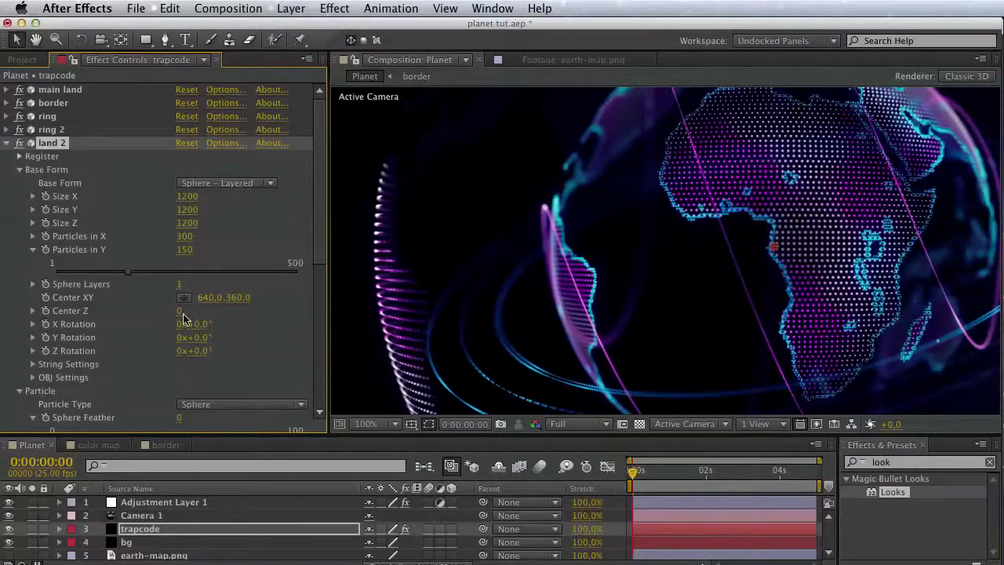
left_click_drag(17, 134, 20, 91)
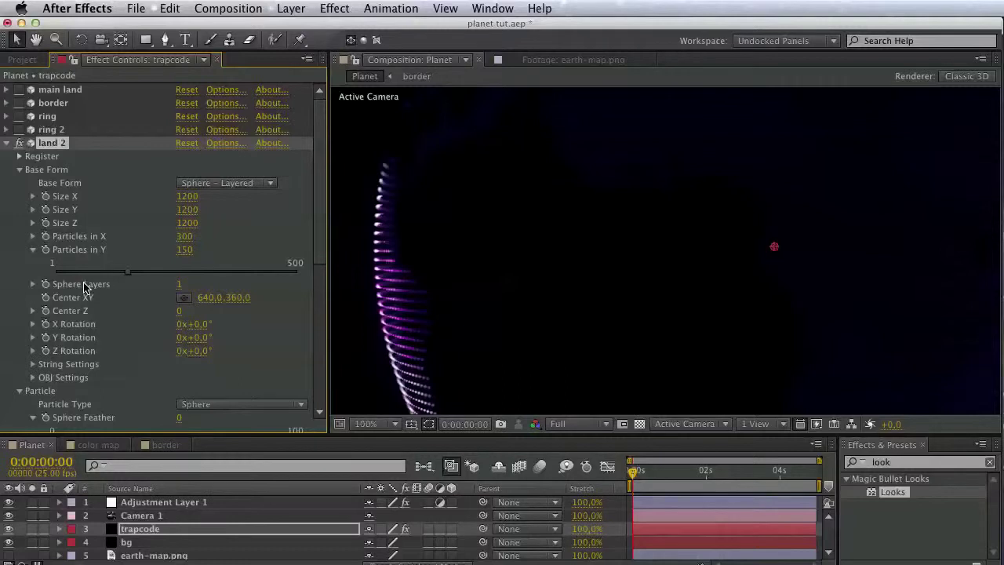
scroll(84, 288, "down", 3)
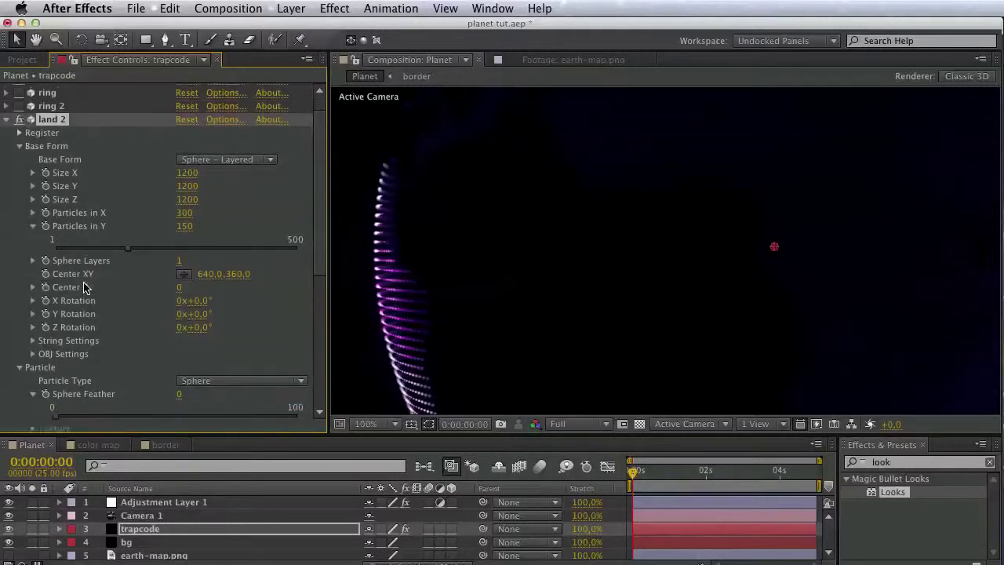
left_click(8, 503)
Try a red particle Color with hue 357 for the land 2 effect and restore the saved light blue swatch.
scroll(110, 298, "down", 10)
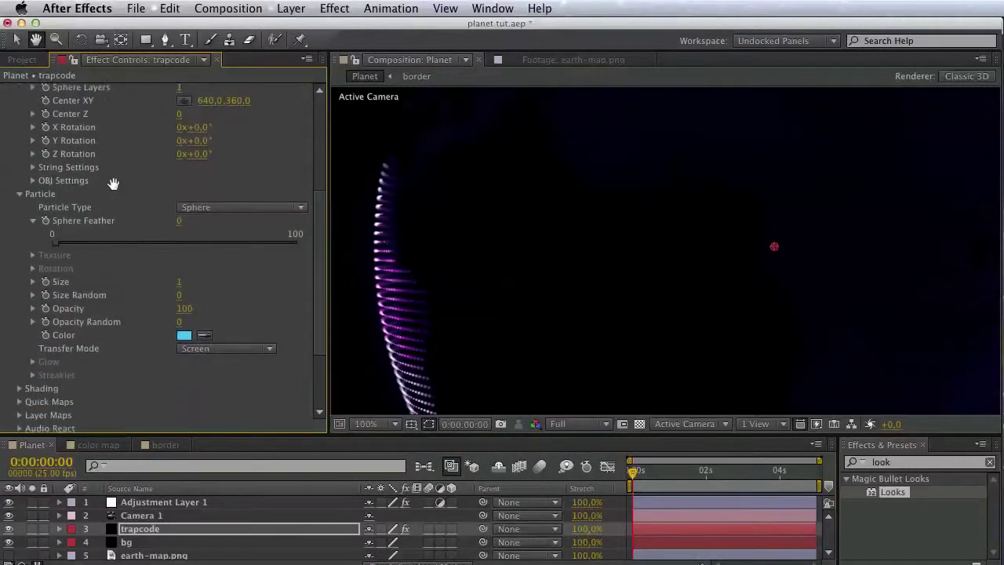
scroll(129, 345, "up", 5)
scroll(137, 361, "down", 5)
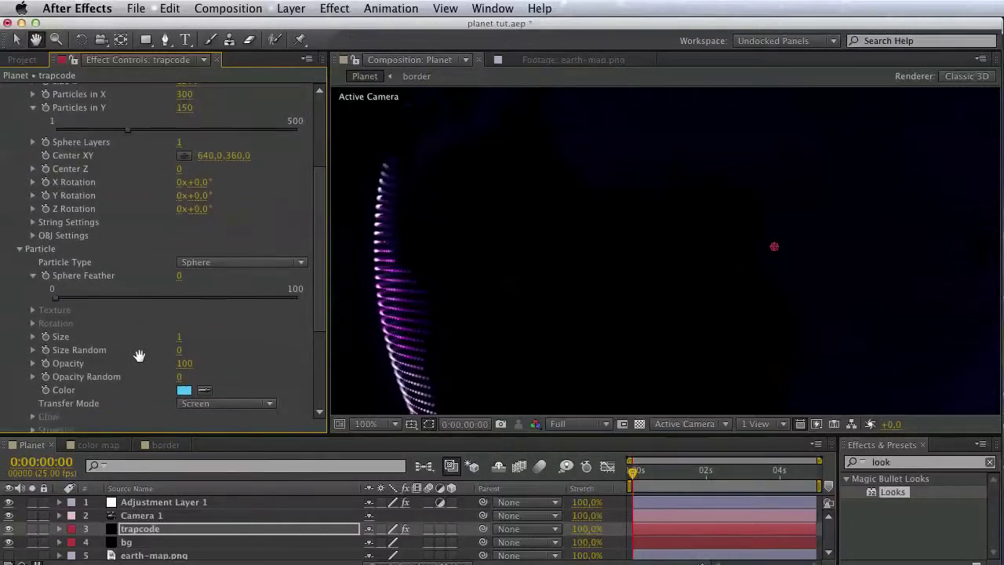
left_click(187, 324)
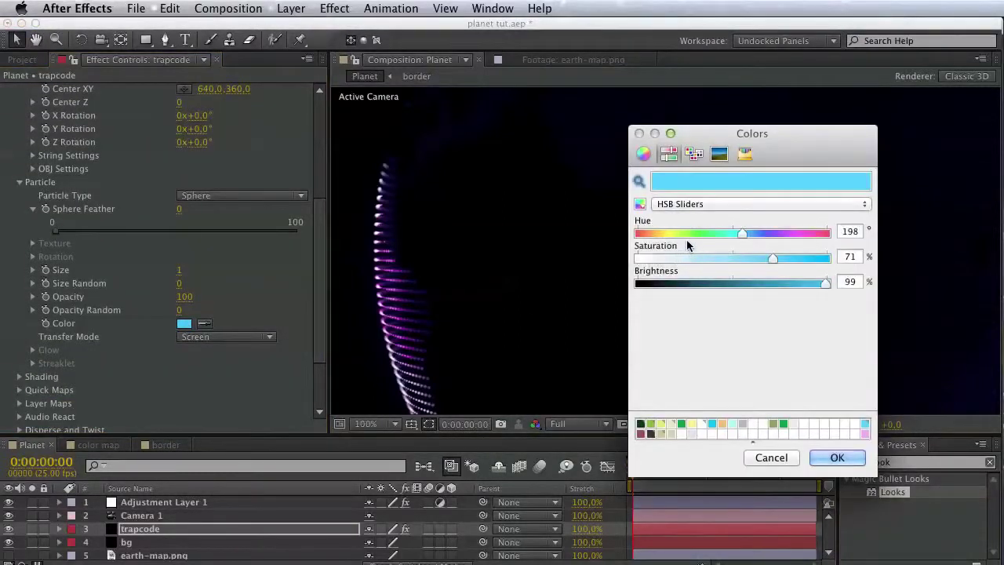
left_click(636, 234)
left_click(833, 458)
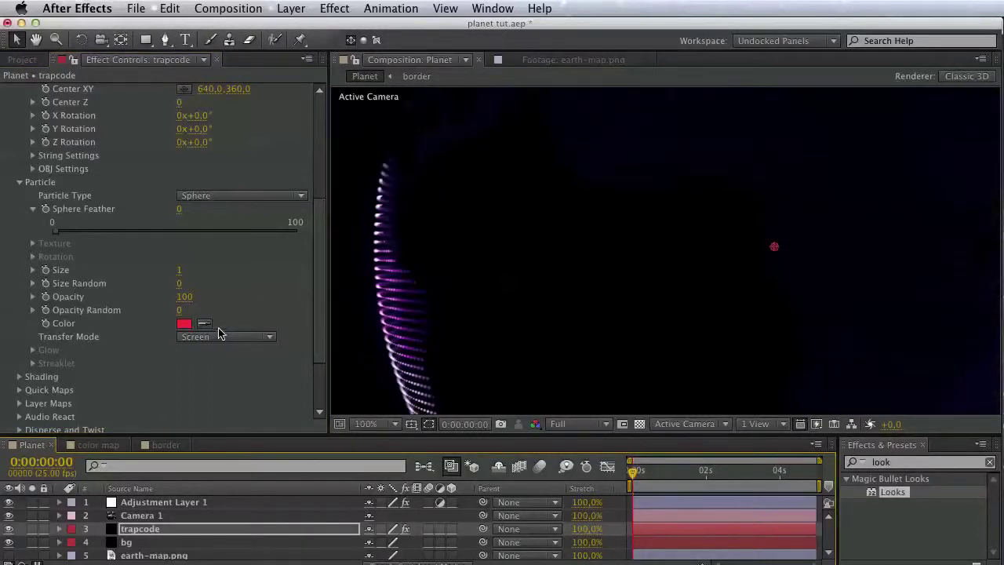
left_click(184, 325)
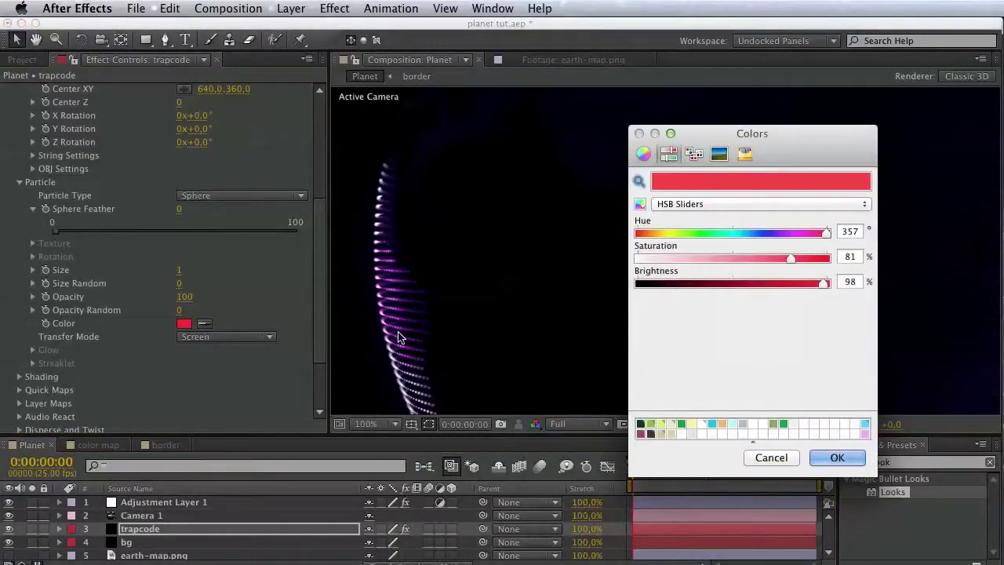
left_click(865, 423)
left_click(862, 455)
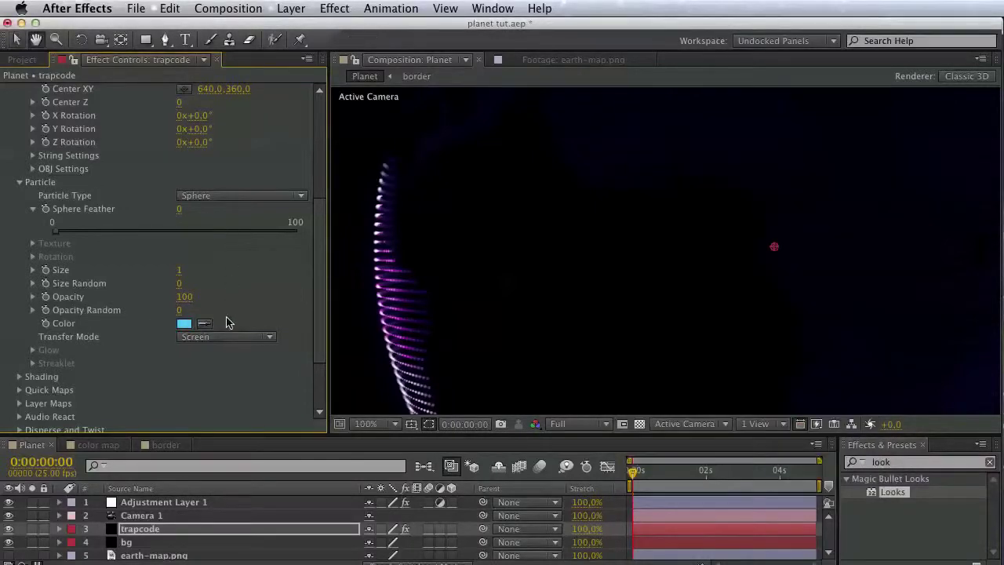
Try the Normal and Add particle Transfer Modes on the land 2 effect and set it back to Screen.
scroll(252, 313, "up", 1)
scroll(253, 313, "up", 5)
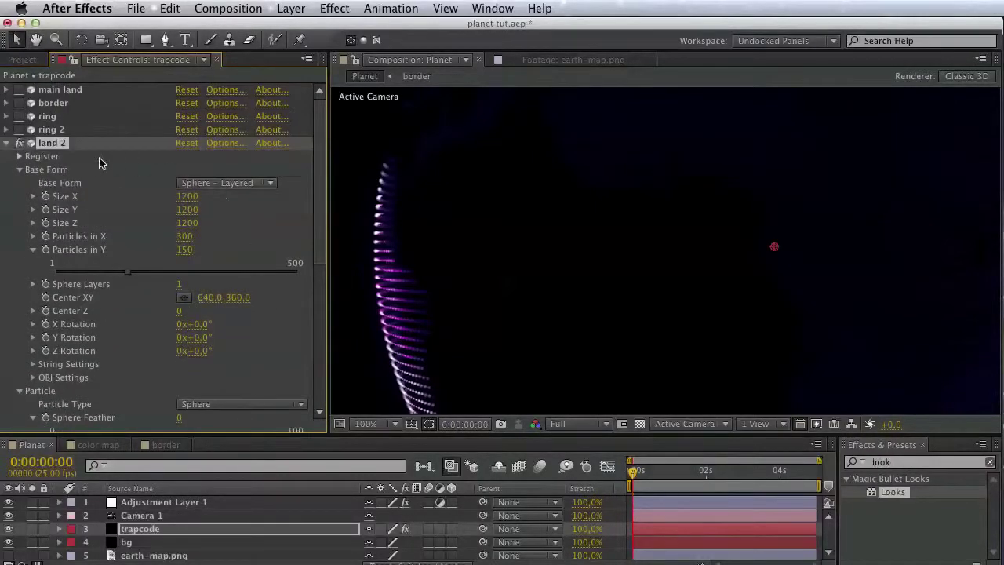
left_click(20, 169)
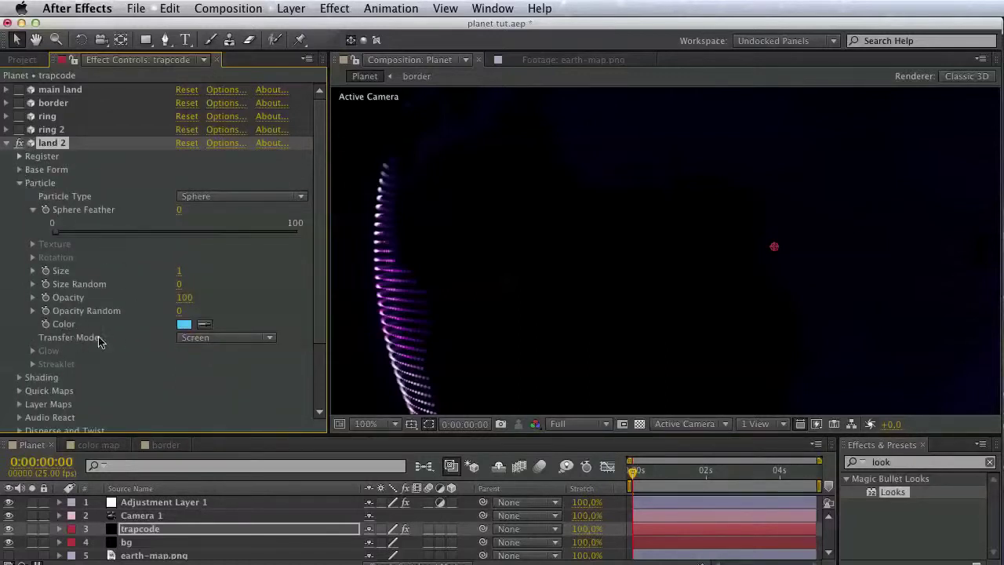
left_click(211, 339)
left_click(212, 359)
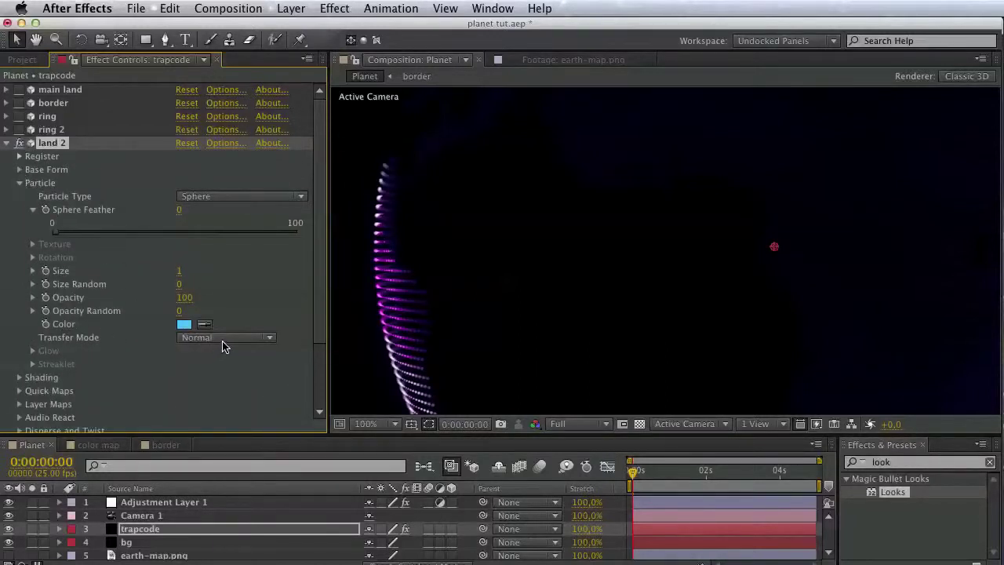
left_click(223, 342)
left_click(205, 367)
left_click(220, 339)
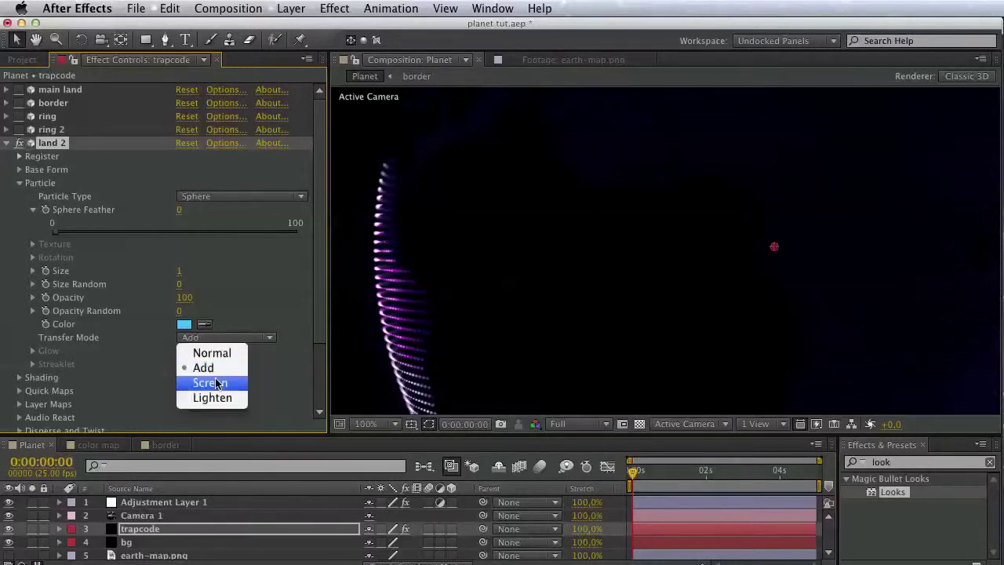
left_click(216, 383)
Try None as the land 2 effect's Size layer map and restore earth-map.png.
scroll(116, 287, "down", 3)
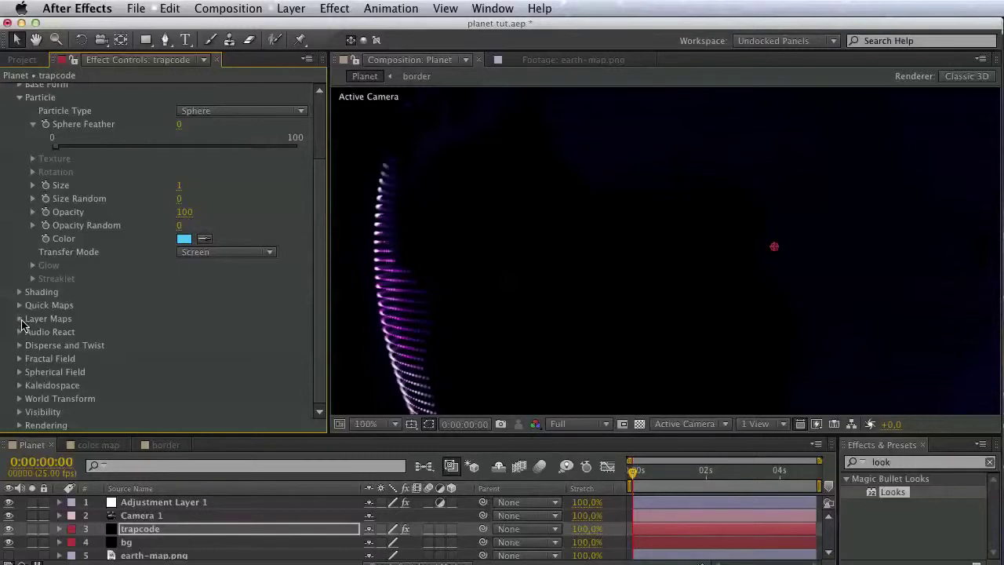
left_click(20, 319)
left_click(184, 346)
left_click(197, 287)
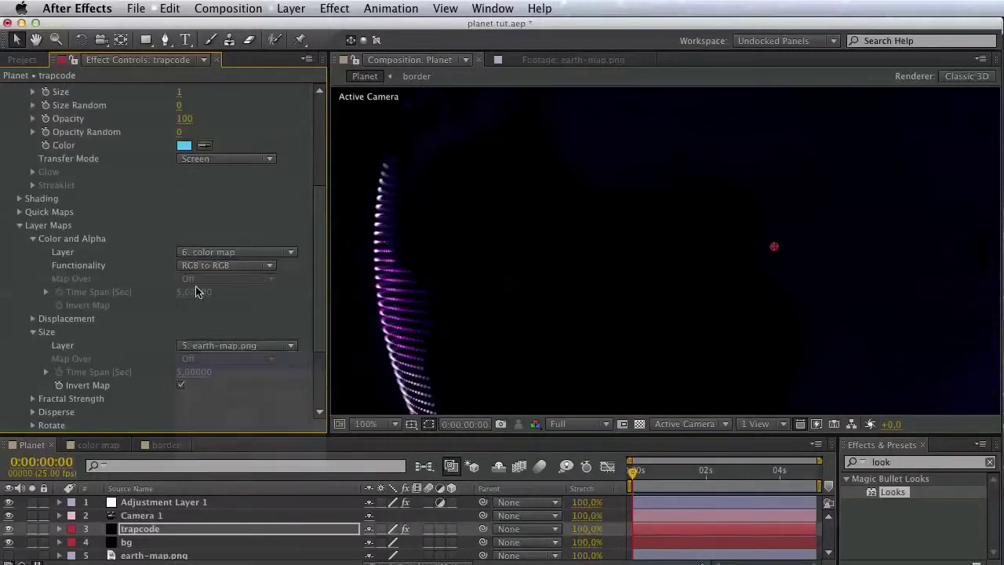
left_click(201, 347)
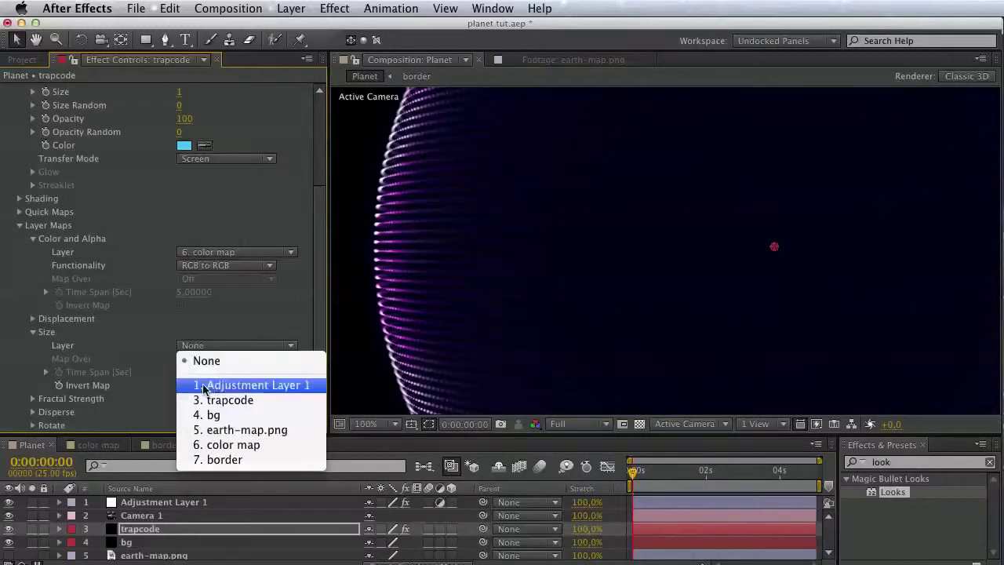
left_click(245, 430)
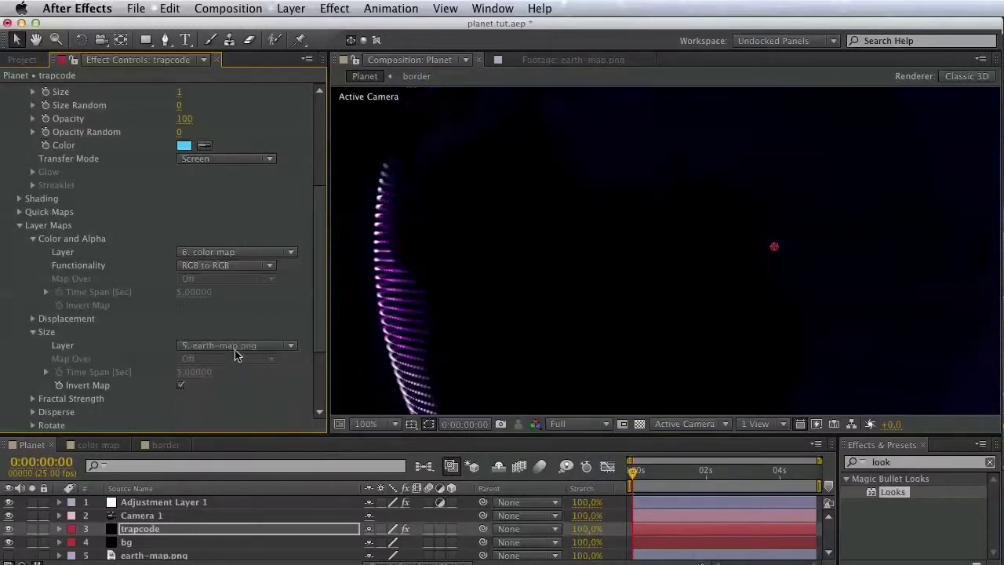
Set the layer of the land 2 effect's Color and Alpha map to None.
left_click(208, 257)
left_click(202, 264)
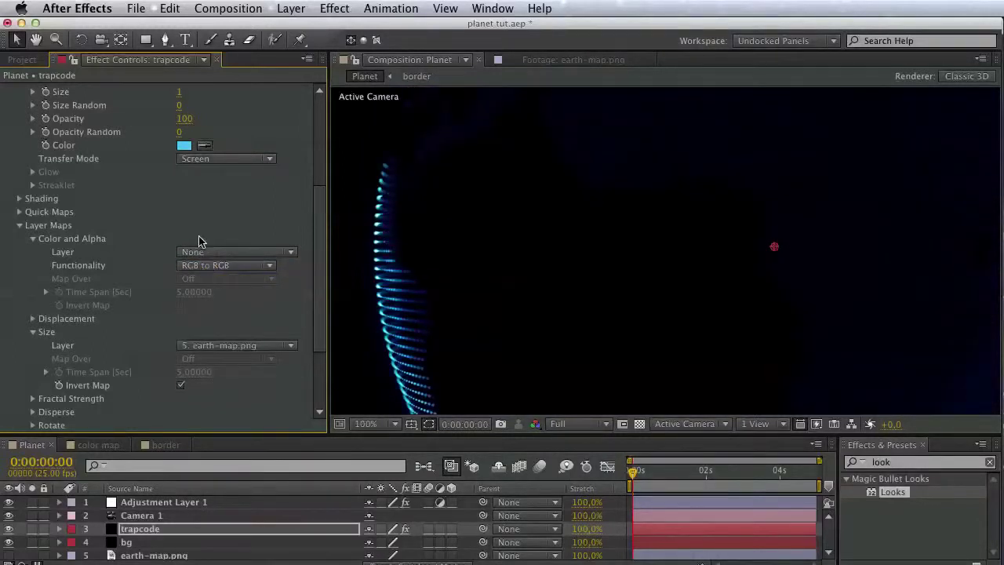
Re-enable the main land, border, ring and ring 2 effects on the trapcode layer.
scroll(206, 344, "up", 5)
scroll(205, 344, "up", 2)
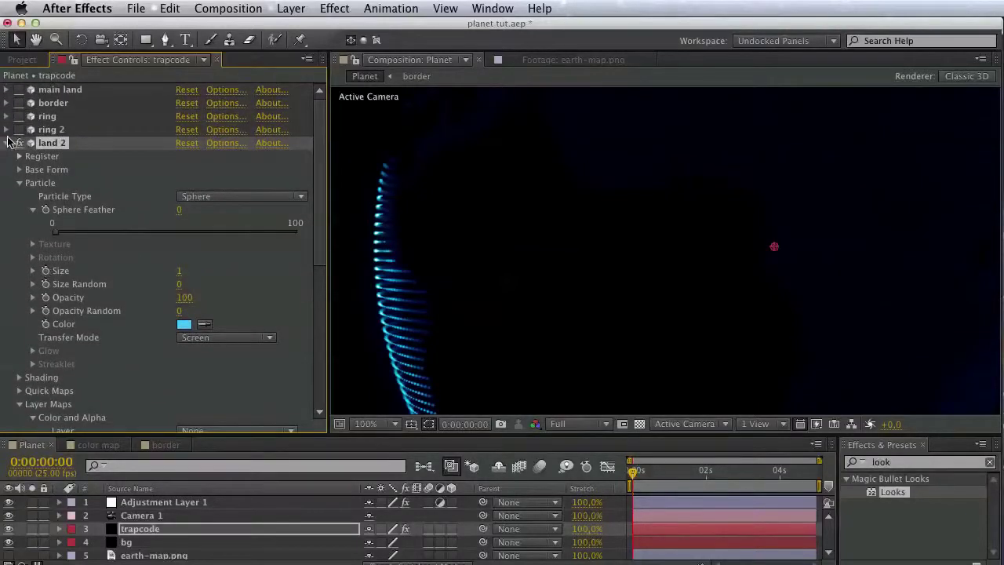
left_click_drag(19, 130, 19, 89)
Set the land 2 effect's particle Size to 0.8 and check the outer land particles on both sides of the globe.
key("space")
left_click_drag(472, 240, 206, 389)
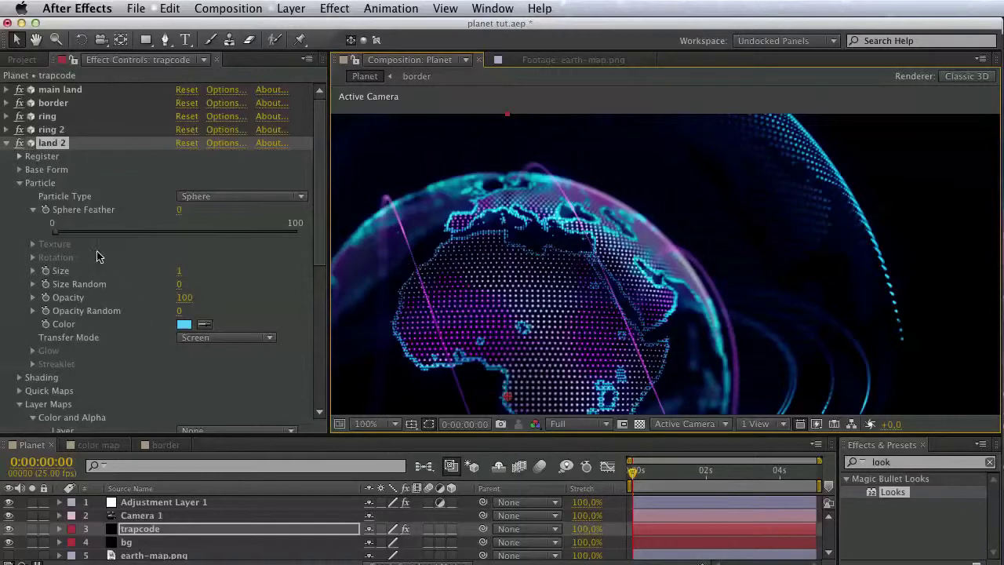
left_click(181, 273)
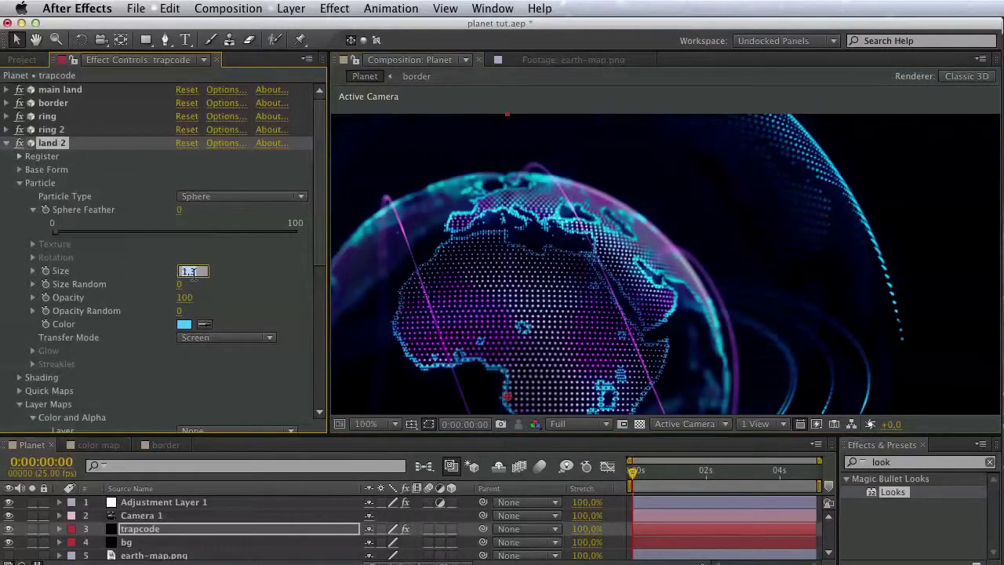
type("0.8")
key("Return")
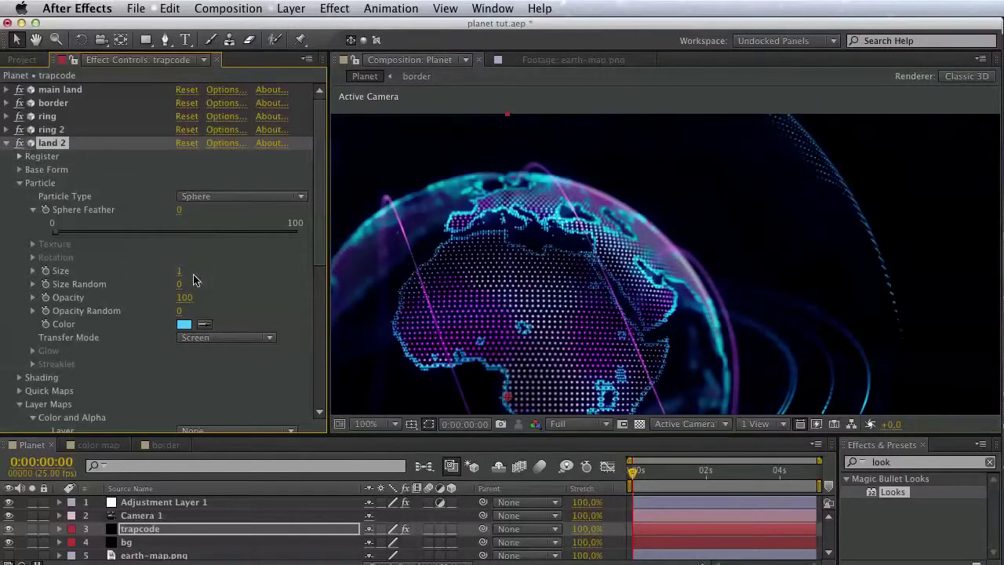
key("space")
left_click_drag(600, 248, 780, 160)
key("space")
left_click_drag(553, 253, 643, 171)
key("v")
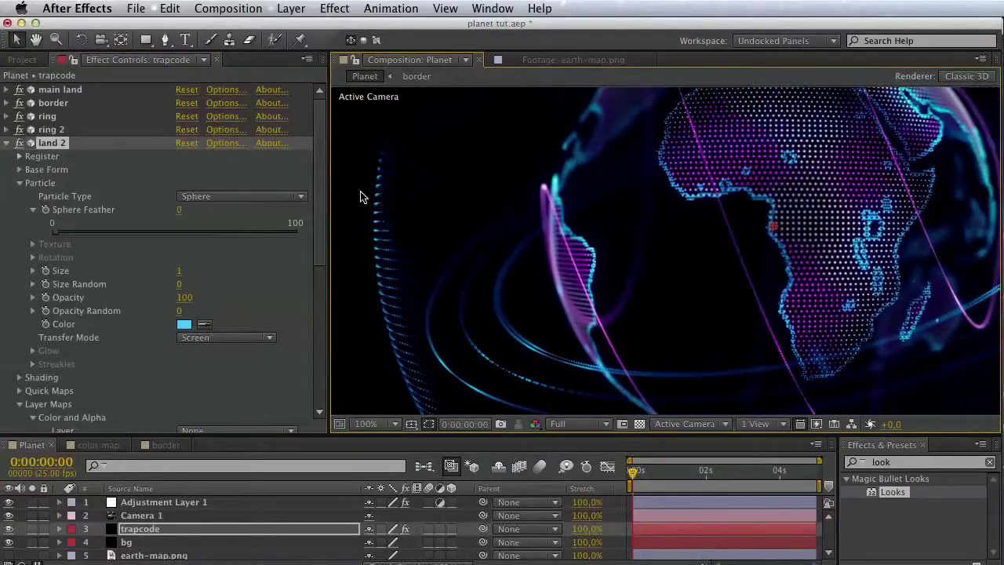
Collapse the land 2 effect's settings and save the project.
left_click(6, 144)
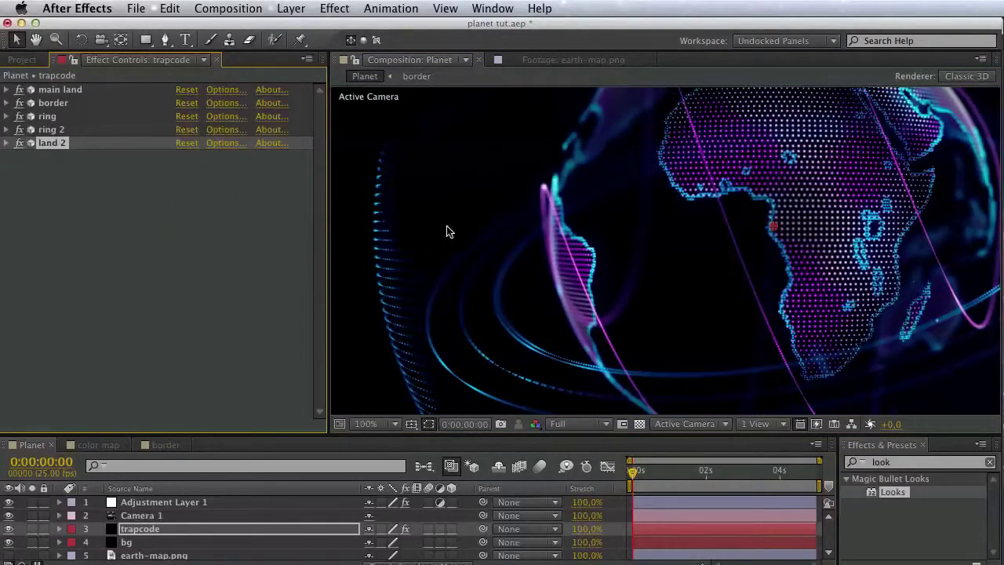
key("space")
left_click_drag(446, 227, 366, 361)
left_click_drag(524, 242, 516, 296)
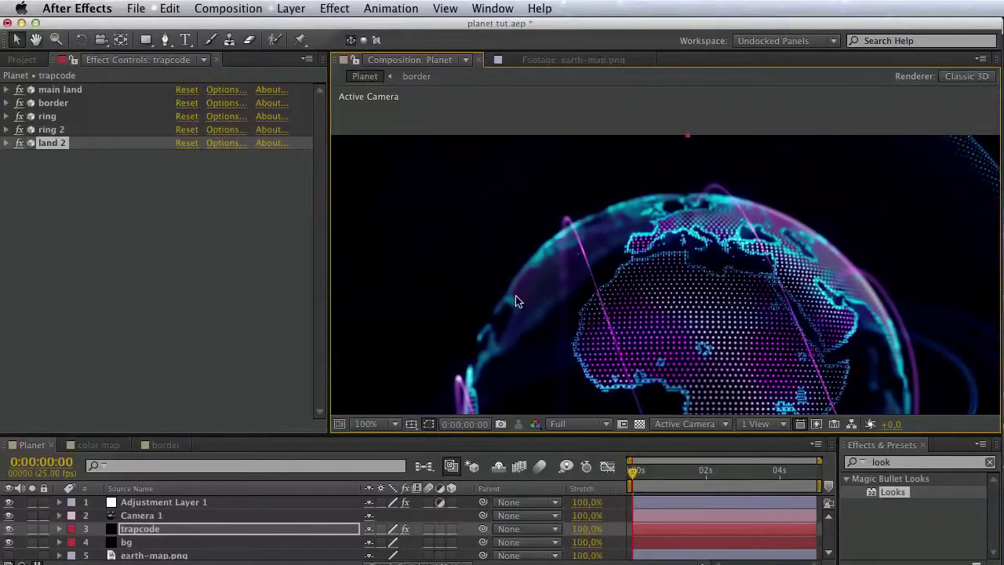
key("super+s")
key("space")
left_click_drag(685, 248, 747, 136)
left_click_drag(551, 224, 561, 142)
Search the effects for "partic" and apply Trapcode Particular to the trapcode layer below land 2.
left_click(882, 464)
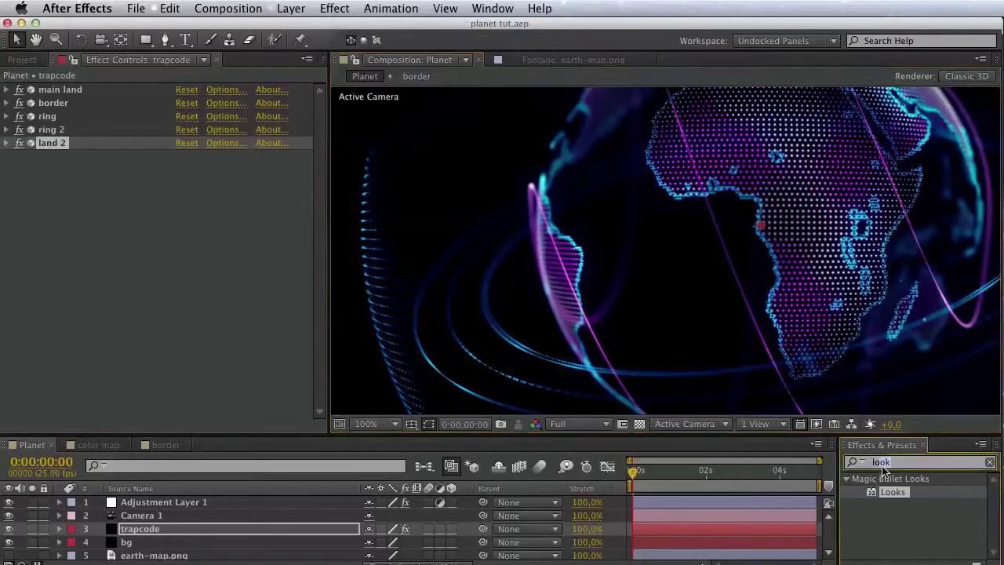
key("BackSpace")
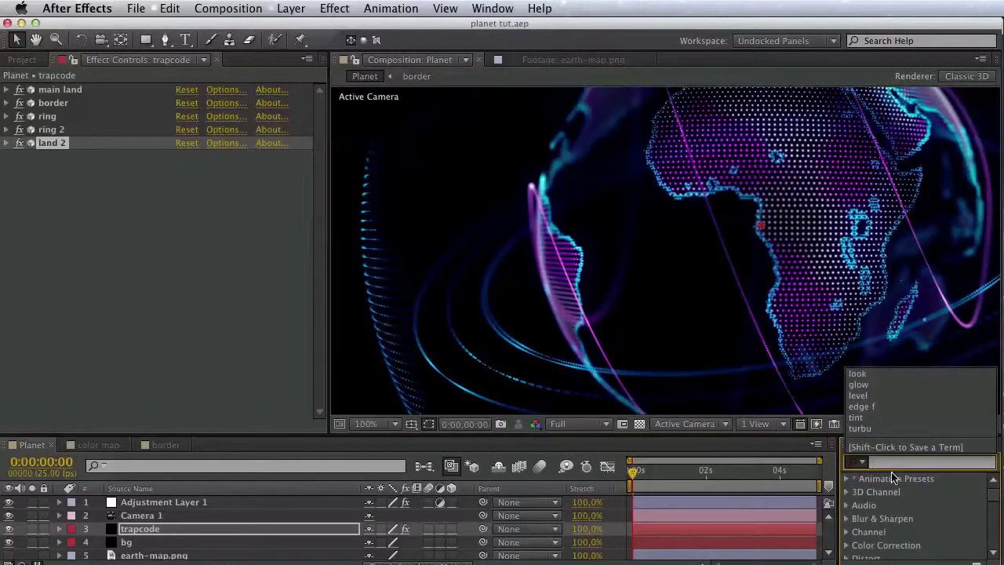
type("partic")
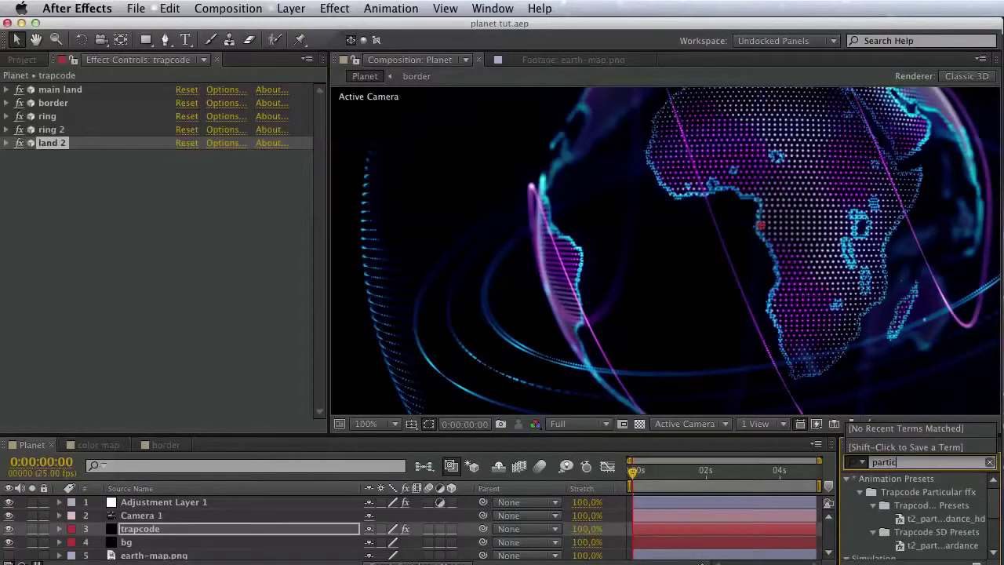
scroll(957, 502, "down", 3)
left_click_drag(900, 552, 50, 157)
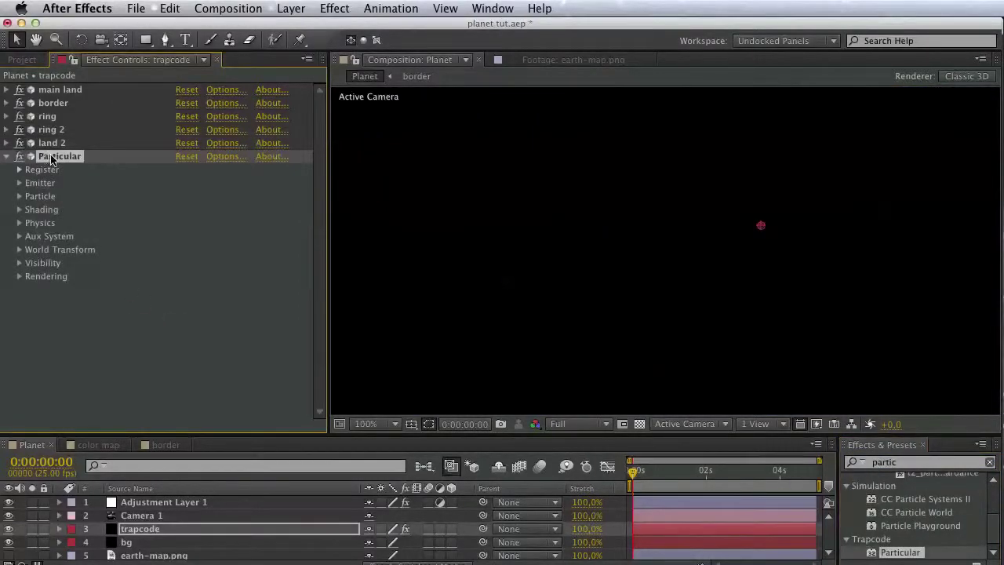
Rename the Particular effect to "force line".
key("Return")
type("force line")
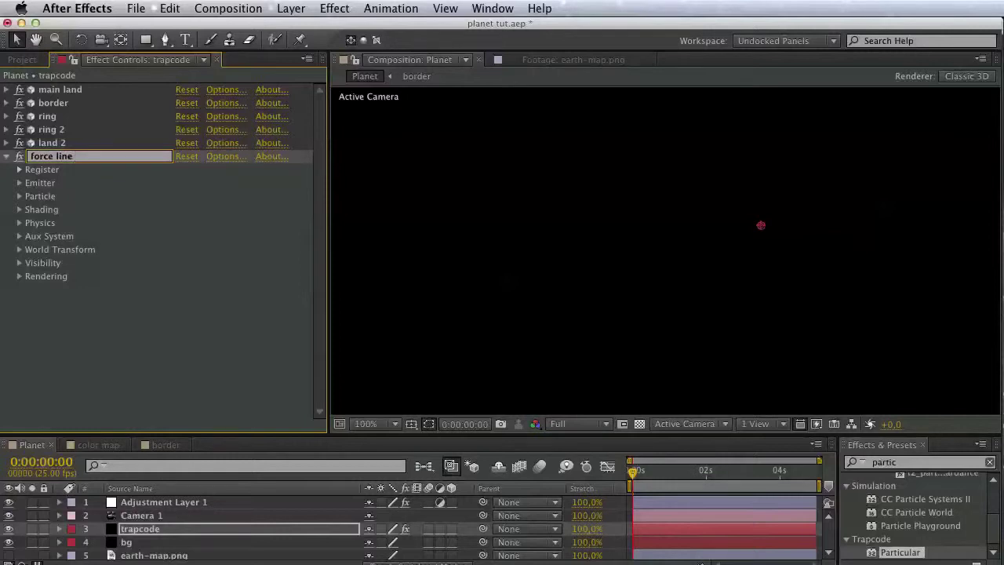
key("Return")
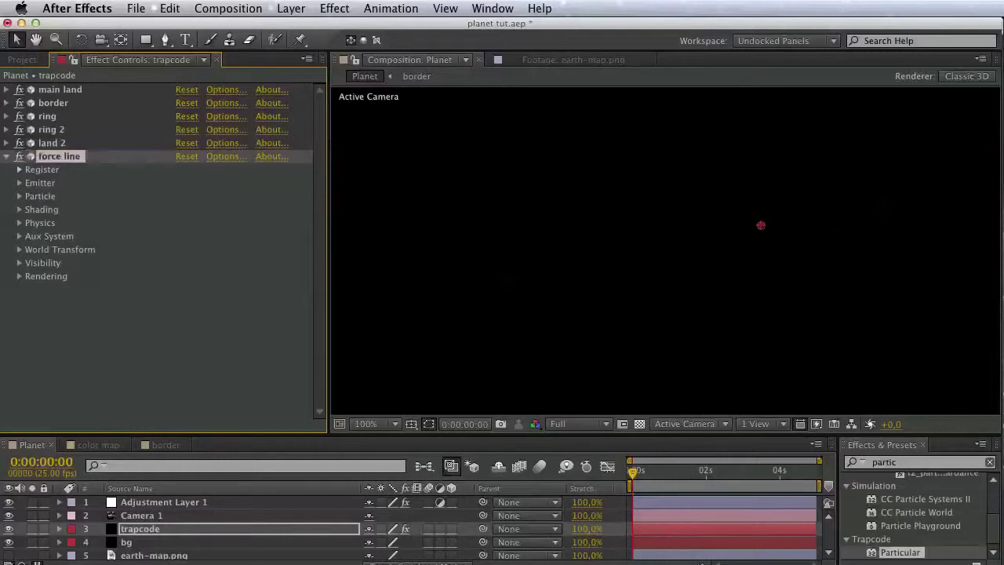
Expand the force line effect's Emitter settings and move the current time to 0:00:02:08.
left_click(19, 182)
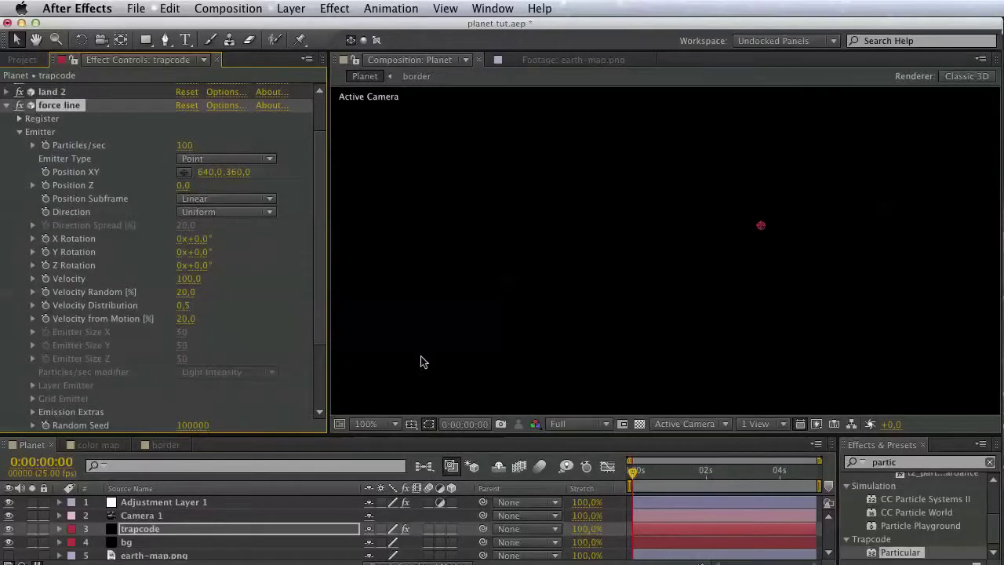
left_click_drag(633, 472, 718, 472)
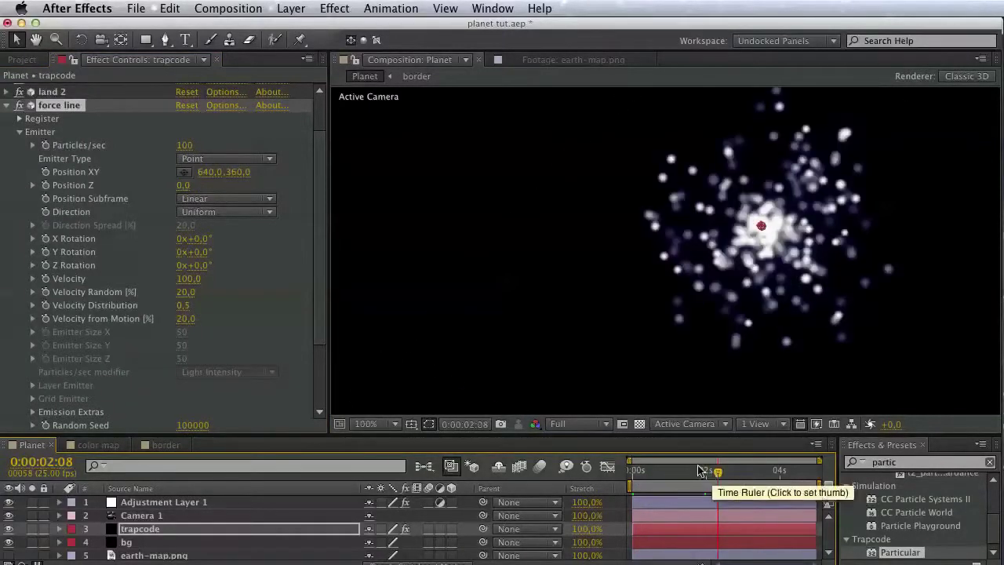
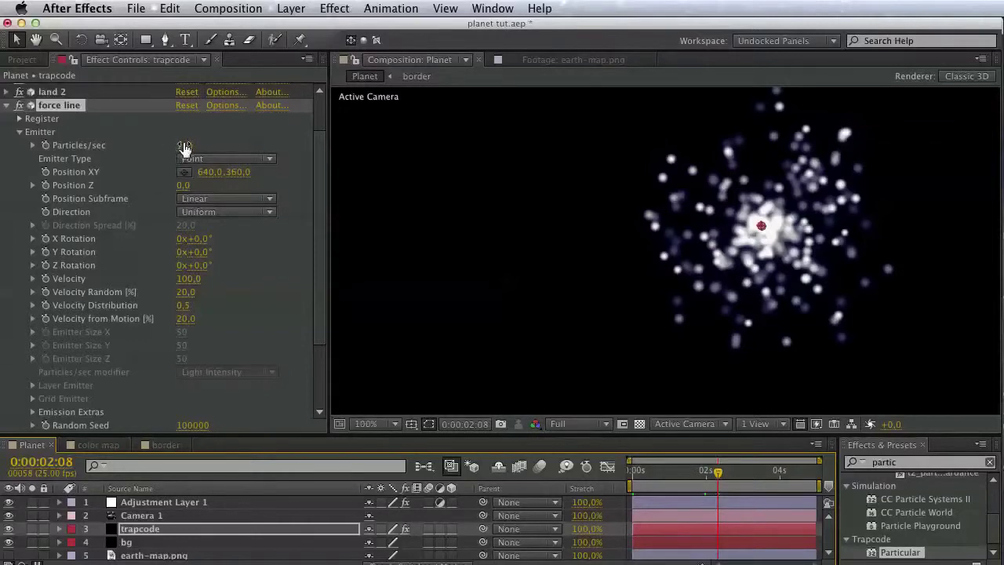
Set the force line emitter's Velocity to 350 and its Velocity Random to 0.
left_click(192, 279)
type("350")
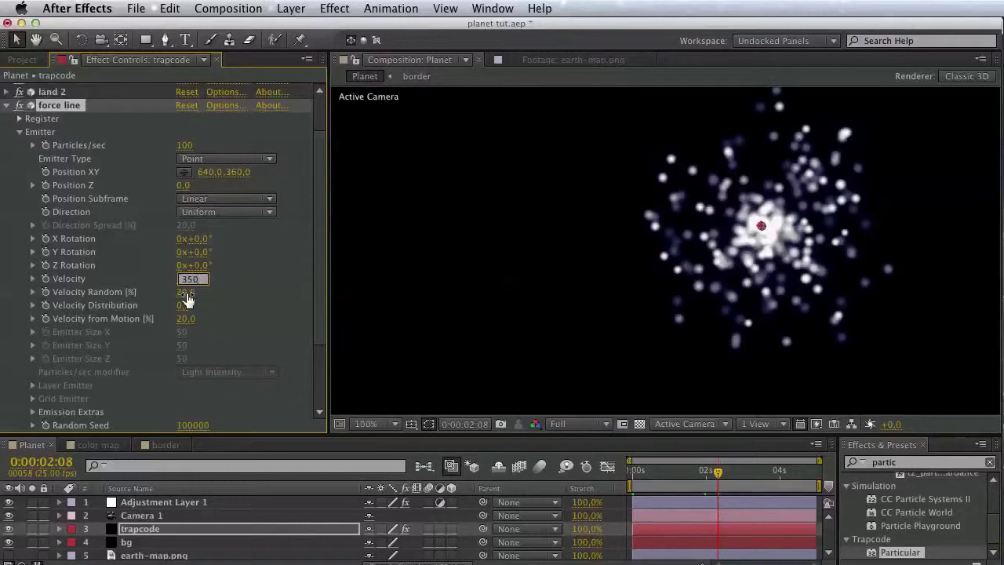
key("Tab")
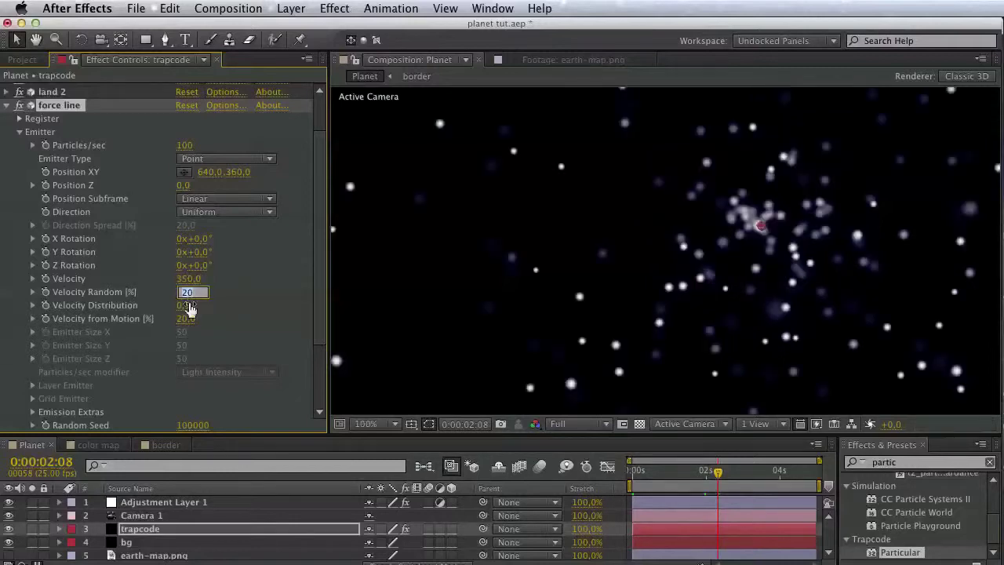
type("0")
left_click(230, 330)
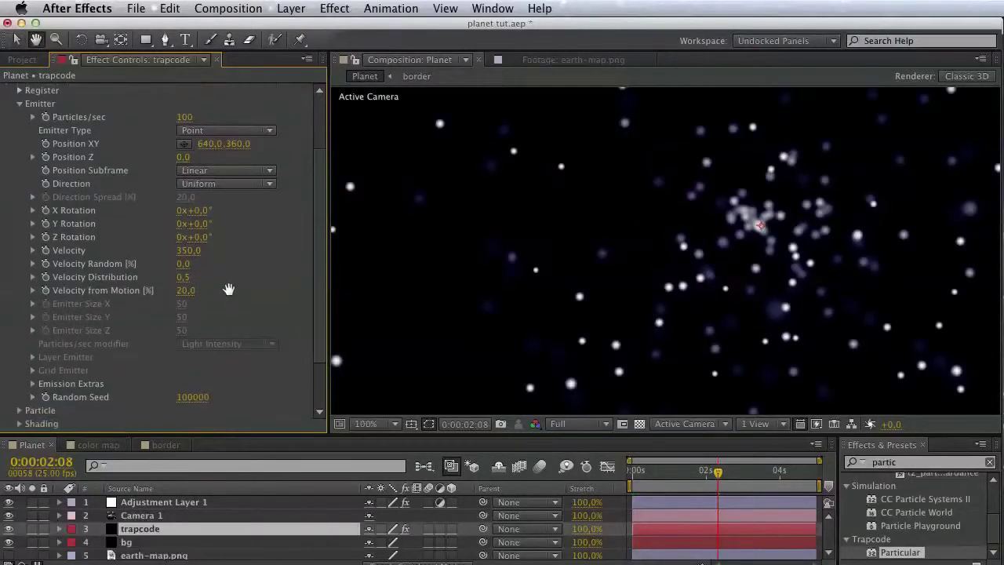
Change the force line particle color to the saved light blue swatch.
scroll(231, 330, "down", 5)
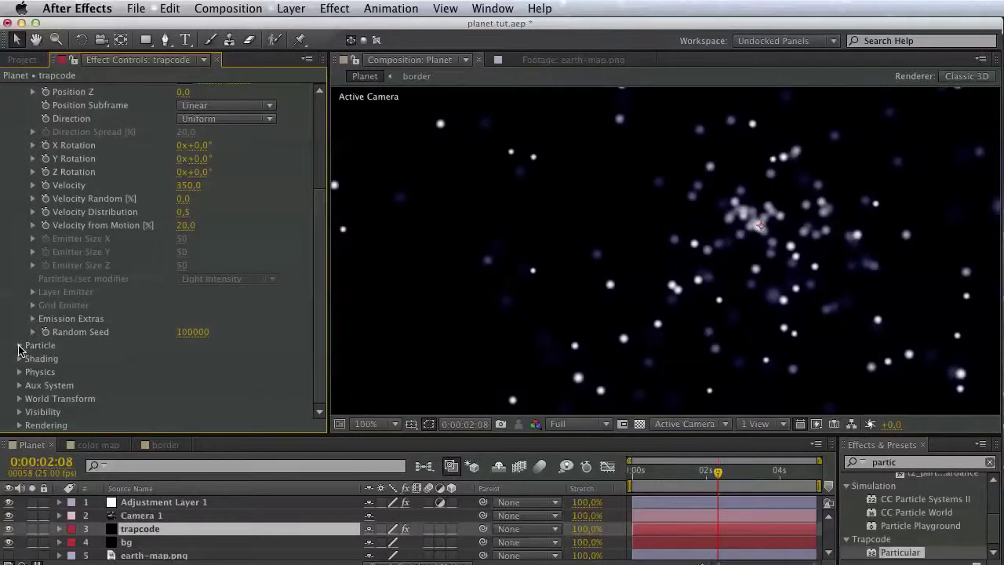
left_click(19, 346)
scroll(19, 350, "down", 10)
left_click(185, 347)
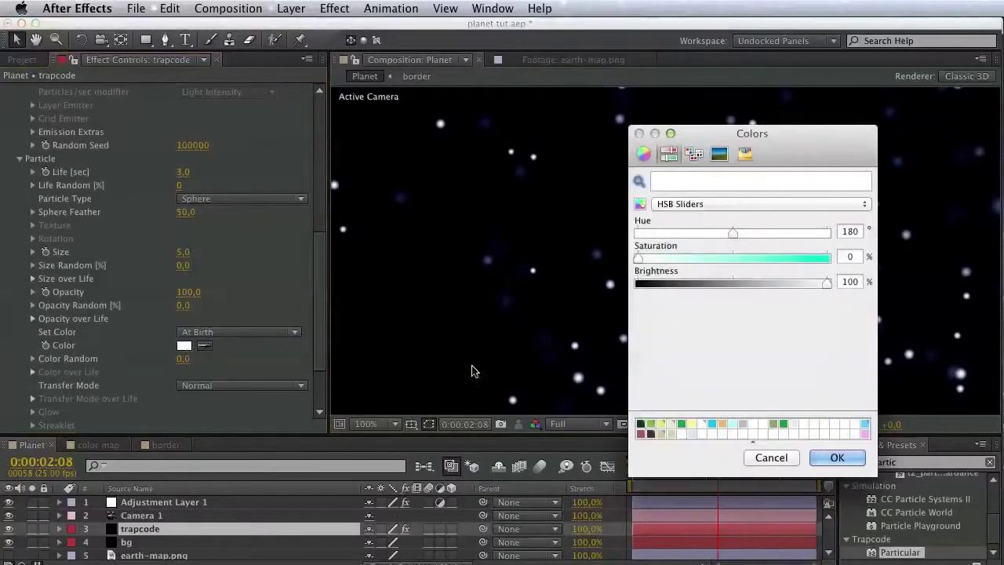
left_click(865, 433)
left_click(865, 424)
left_click(841, 457)
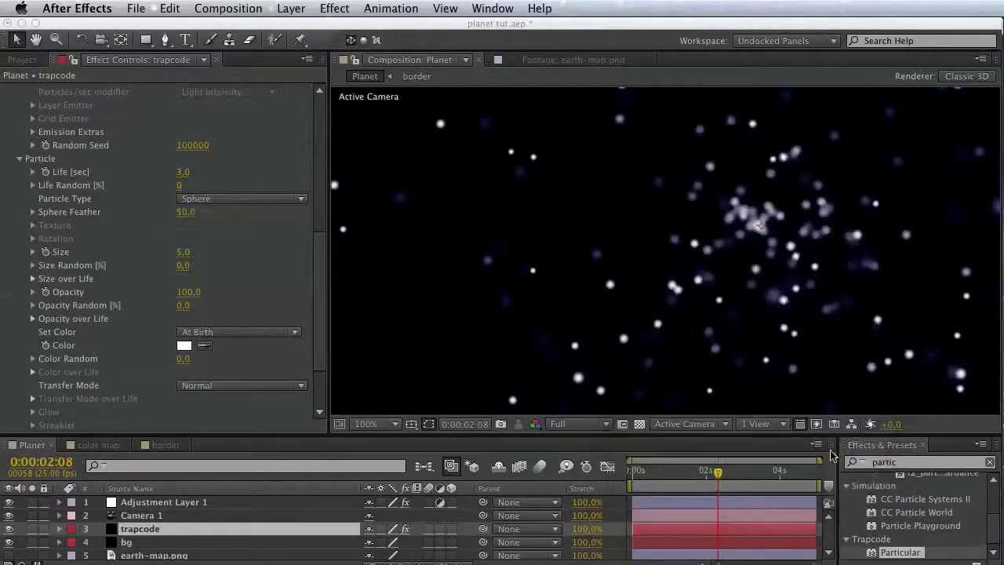
Set the force line particles' life to 2 seconds and their size to 0.
left_click(183, 172)
type("2")
key("Return")
scroll(224, 236, "down", 3)
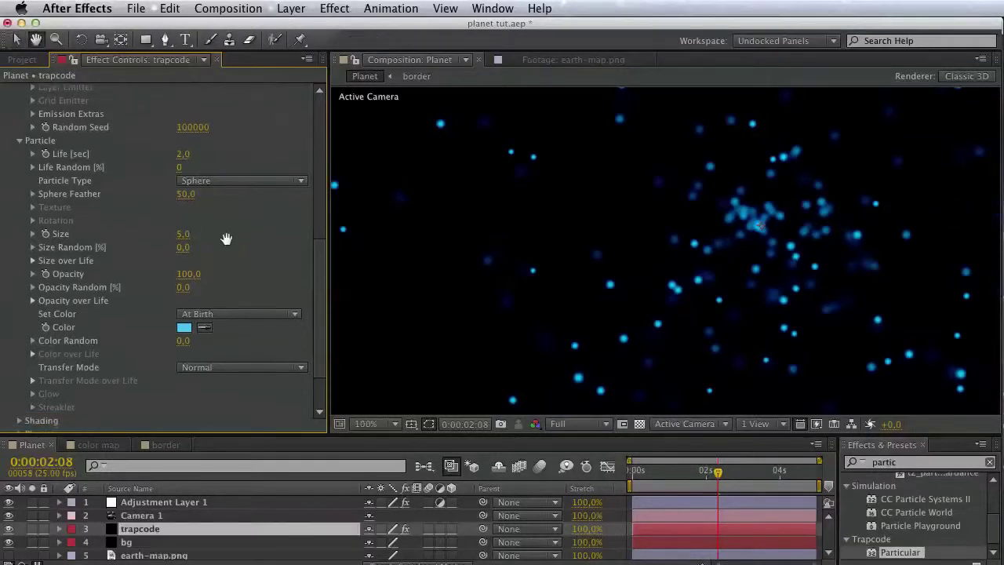
left_click(184, 194)
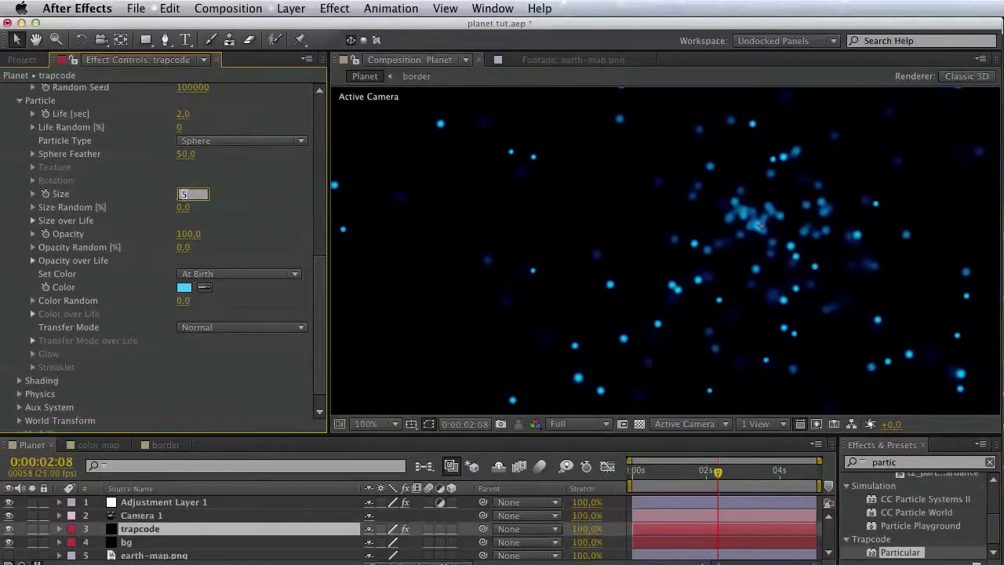
type("0")
key("Return")
Set the force line effect's Aux System to emit continuously.
scroll(226, 361, "down", 1)
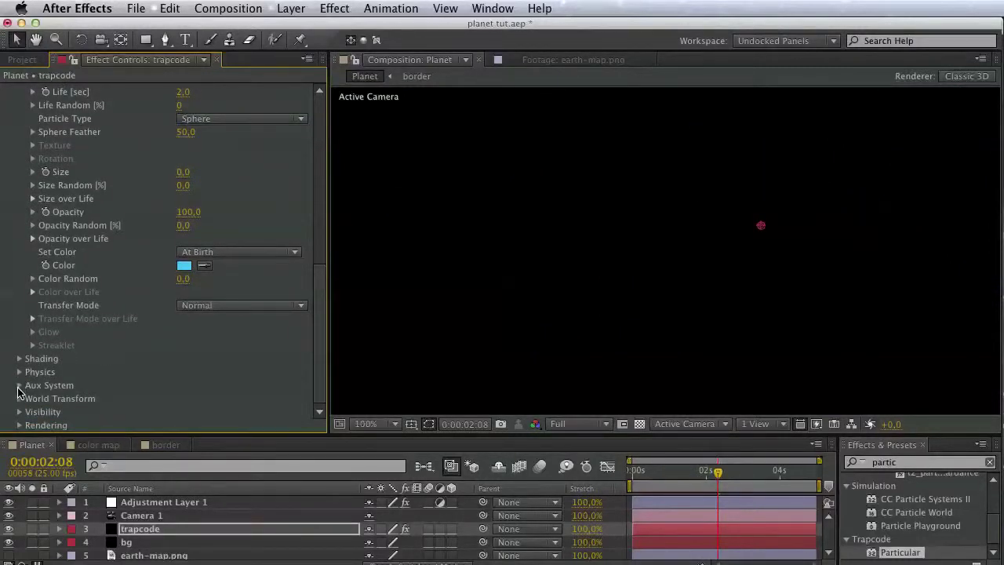
left_click(20, 386)
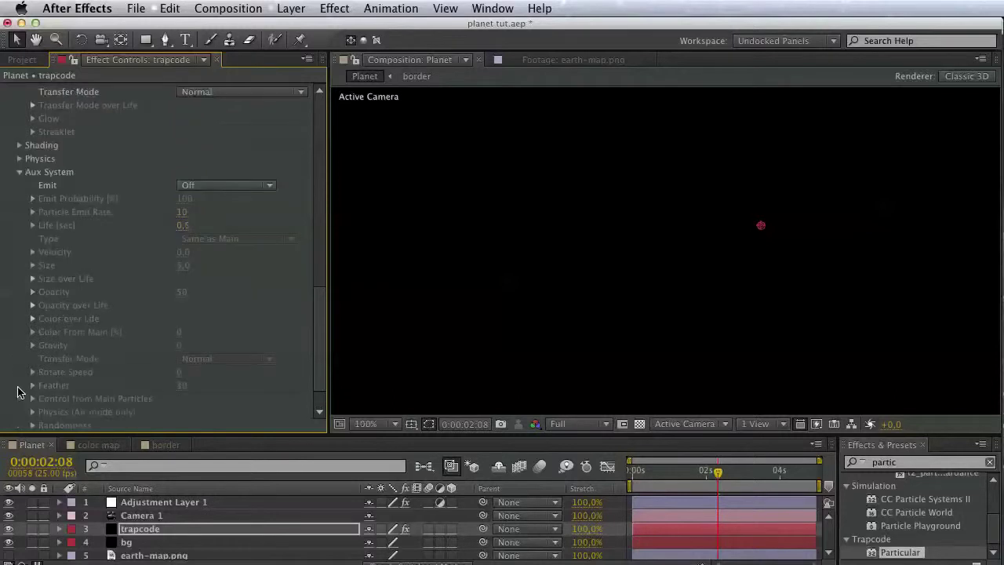
left_click(206, 187)
left_click(206, 231)
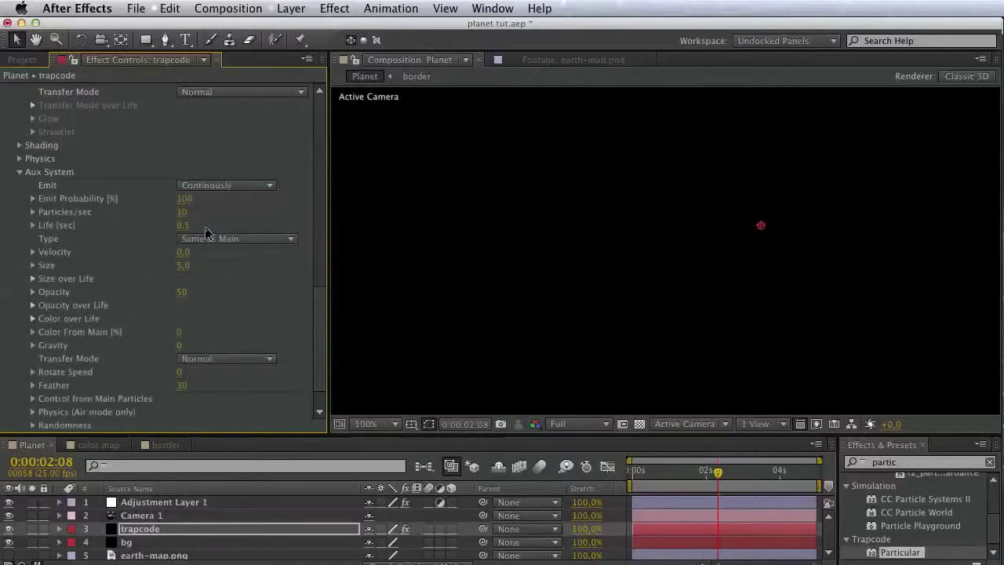
key("space")
left_click_drag(473, 248, 563, 352)
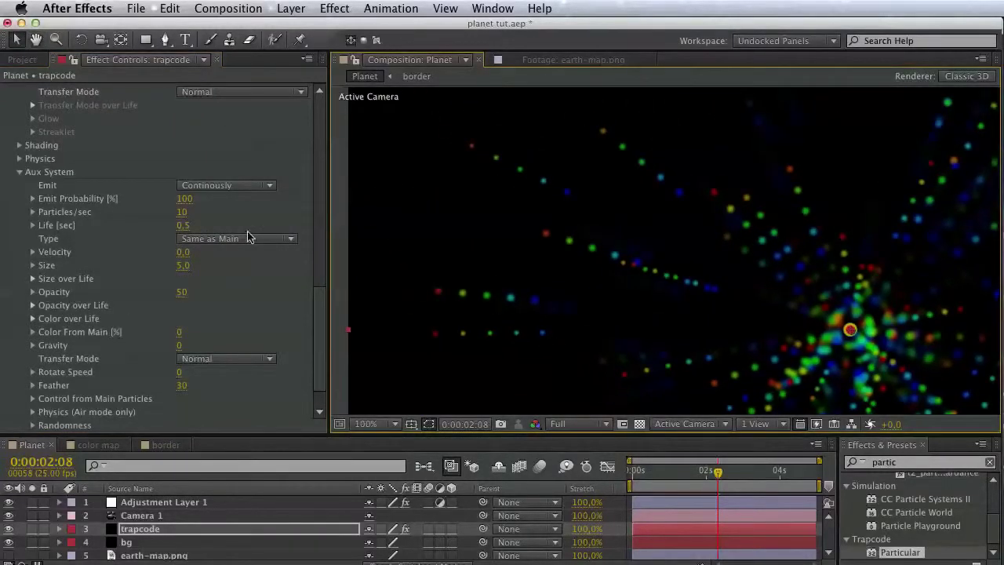
Set the force line effect's rendering Transfer Mode to Normal so it composites over the planet.
scroll(189, 324, "down", 2)
left_click(18, 426)
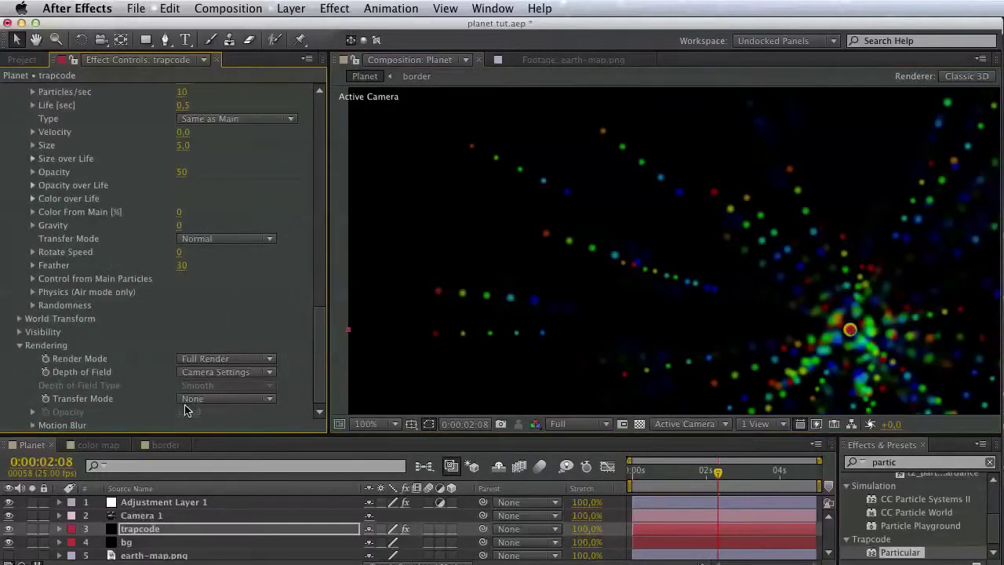
left_click(201, 400)
left_click(210, 428)
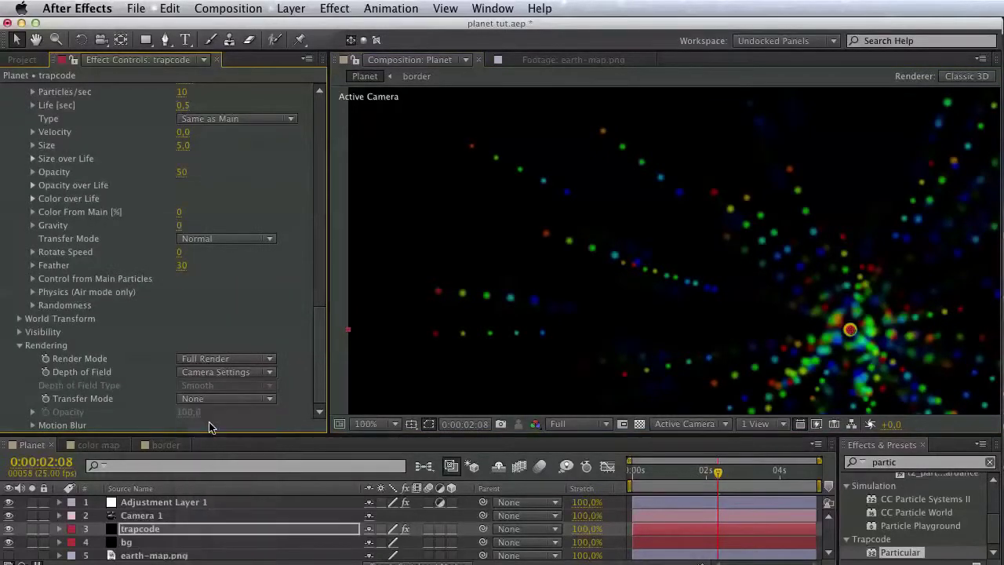
left_click_drag(604, 243, 529, 153)
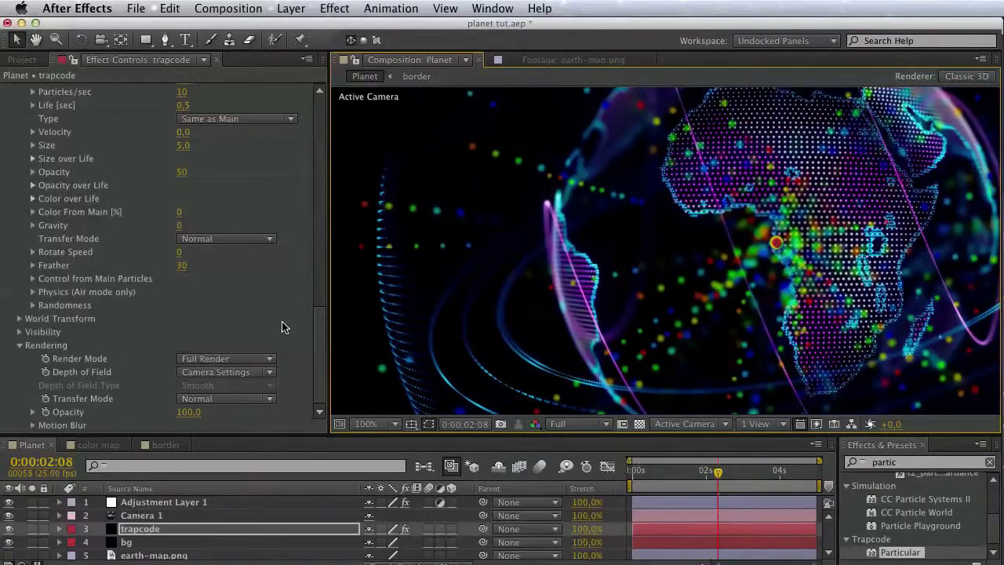
Reduce the force line emitter's Velocity to 300.
left_click_drag(320, 324, 321, 133)
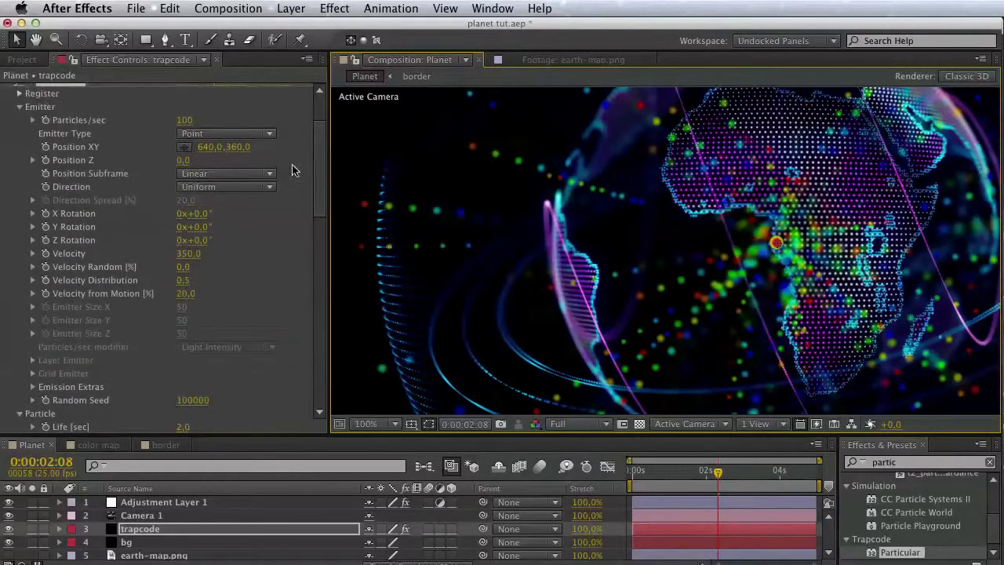
left_click_drag(190, 256, 180, 258)
left_click(189, 255)
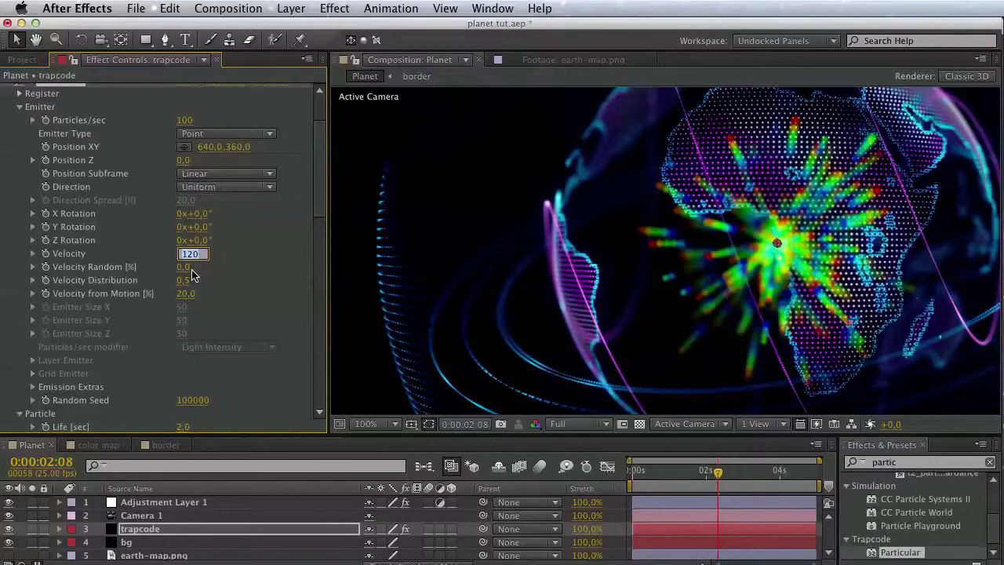
type("300")
key("Return")
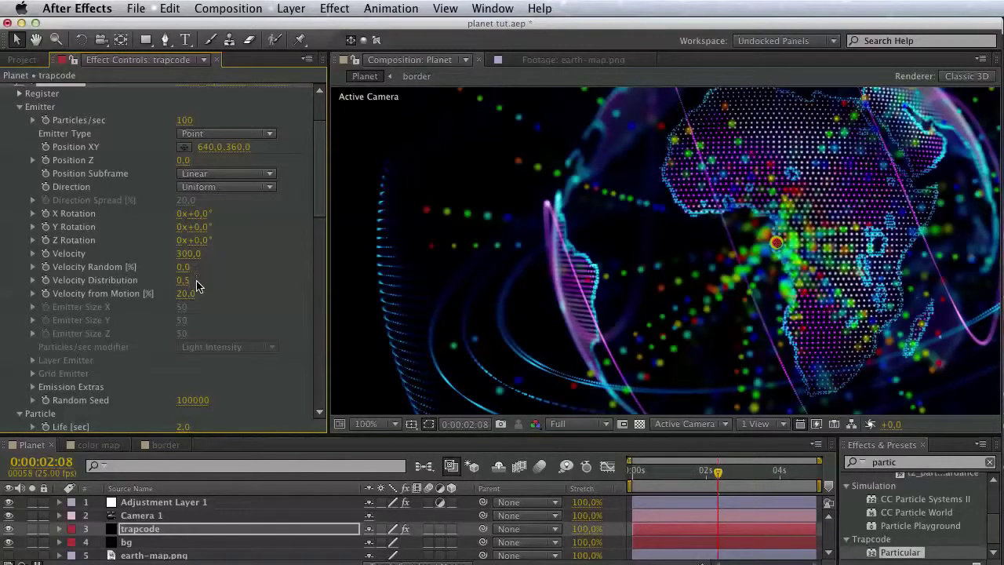
Set the Aux System particle life to 1 second and its emission rate to 100 particles per second.
scroll(243, 314, "down", 10)
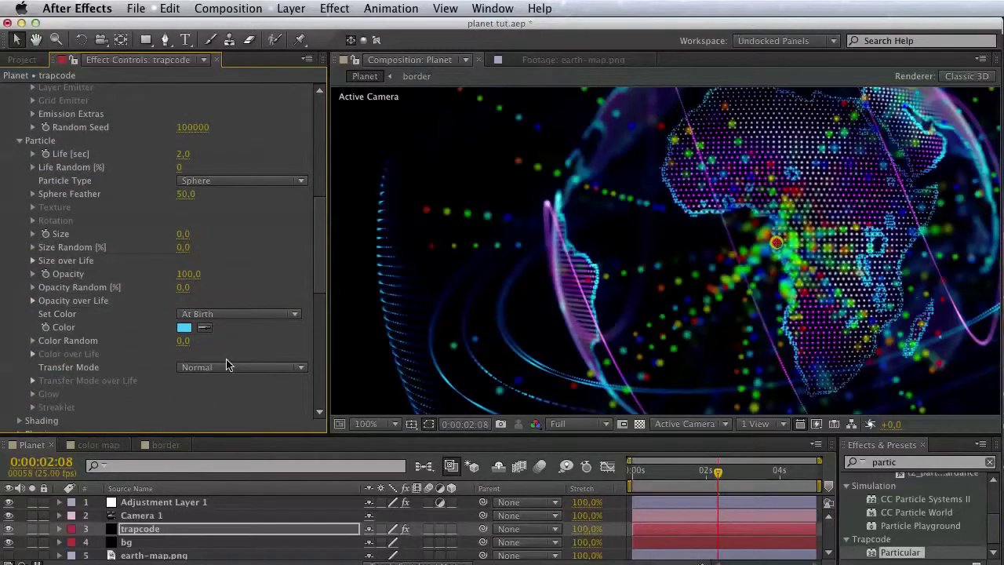
scroll(226, 365, "down", 10)
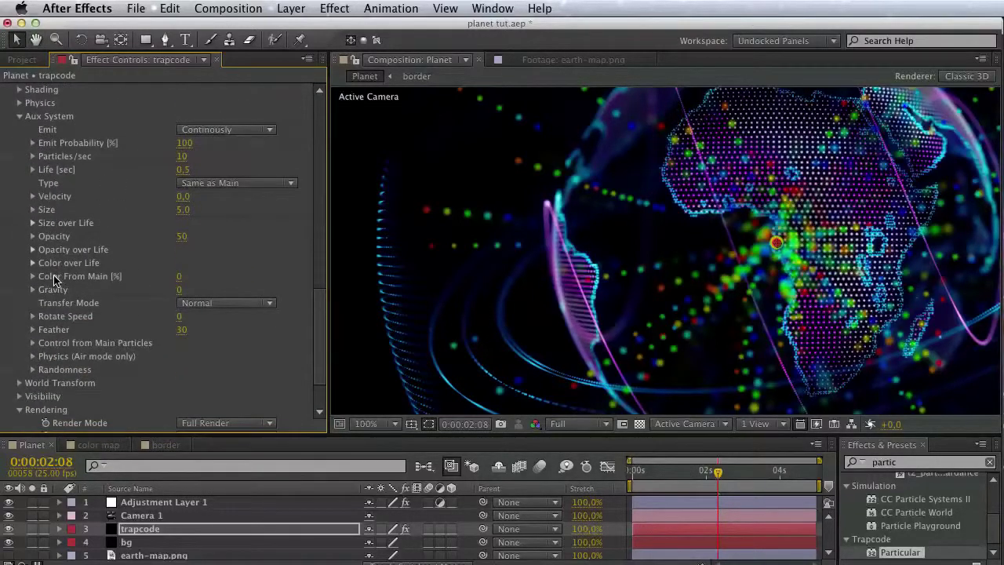
left_click(182, 170)
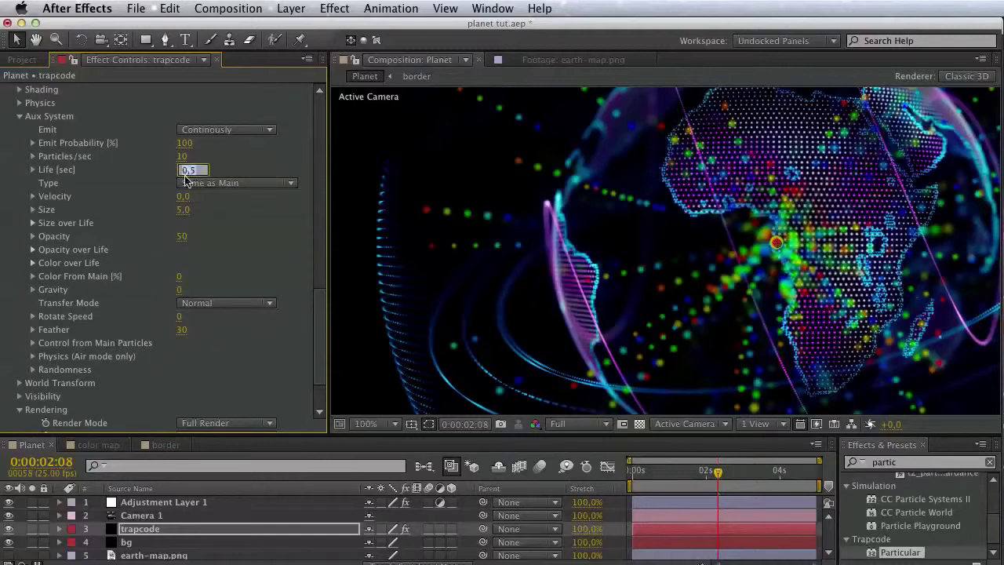
type("1")
key("Return")
left_click(184, 157)
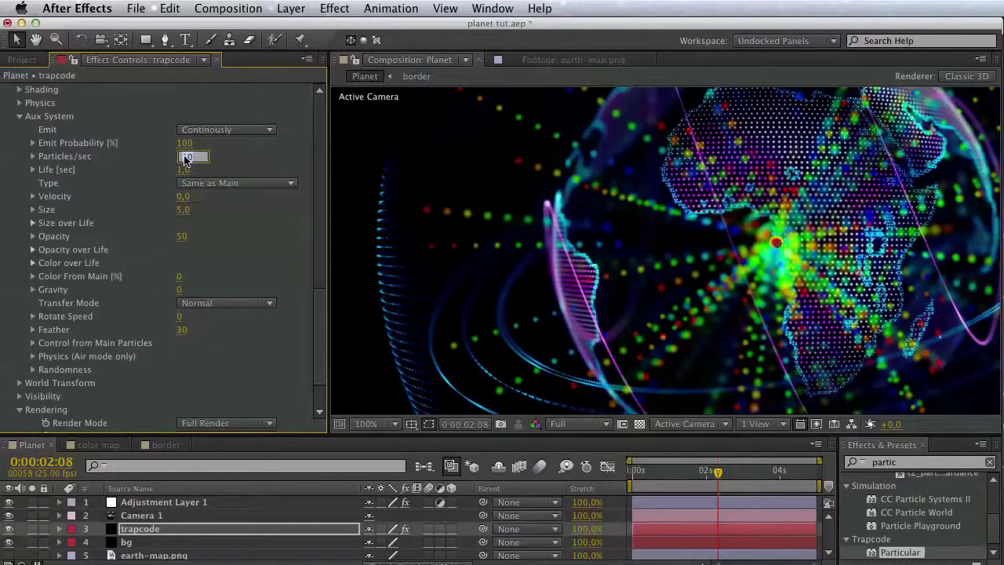
type("100")
key("Return")
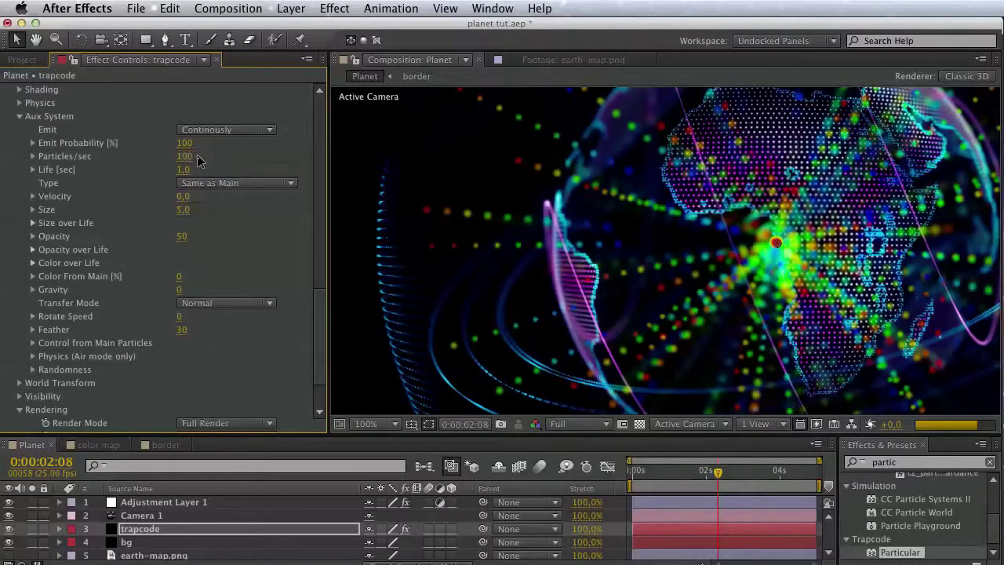
Set the Aux System particle size to 1 and apply the linearly decreasing preset to its Size over Life.
left_click(187, 212)
type("0")
key("BackSpace")
type("1")
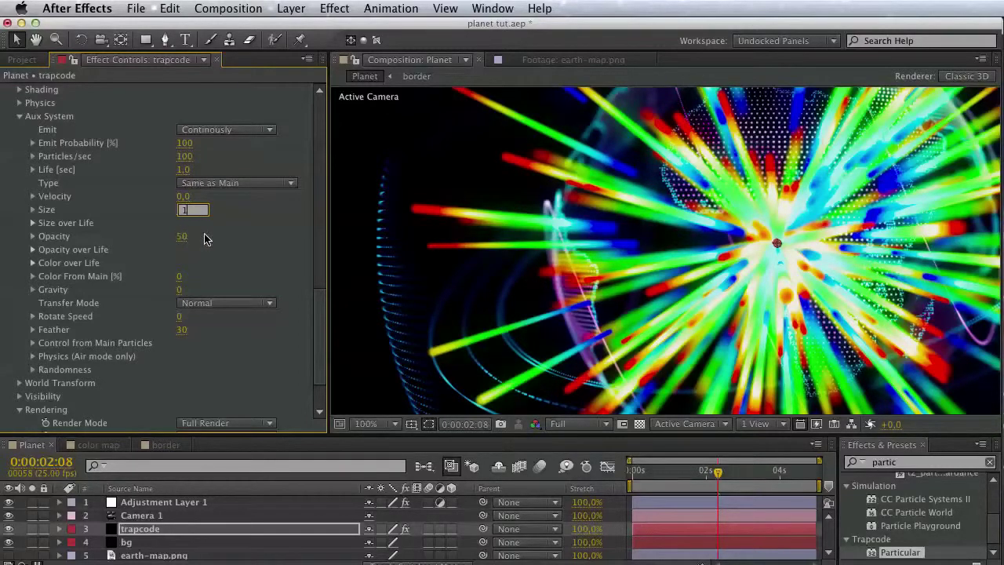
key("Return")
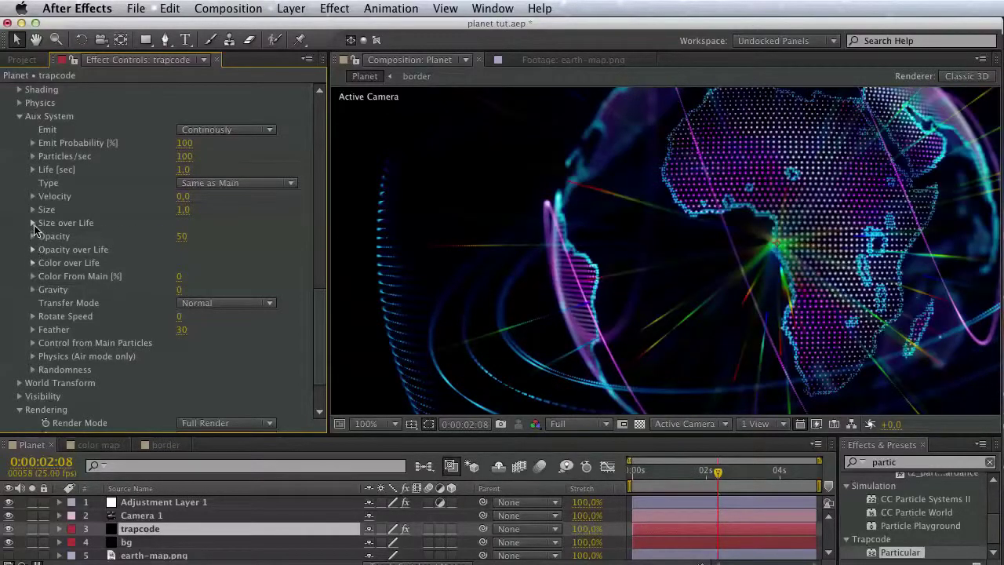
left_click(32, 224)
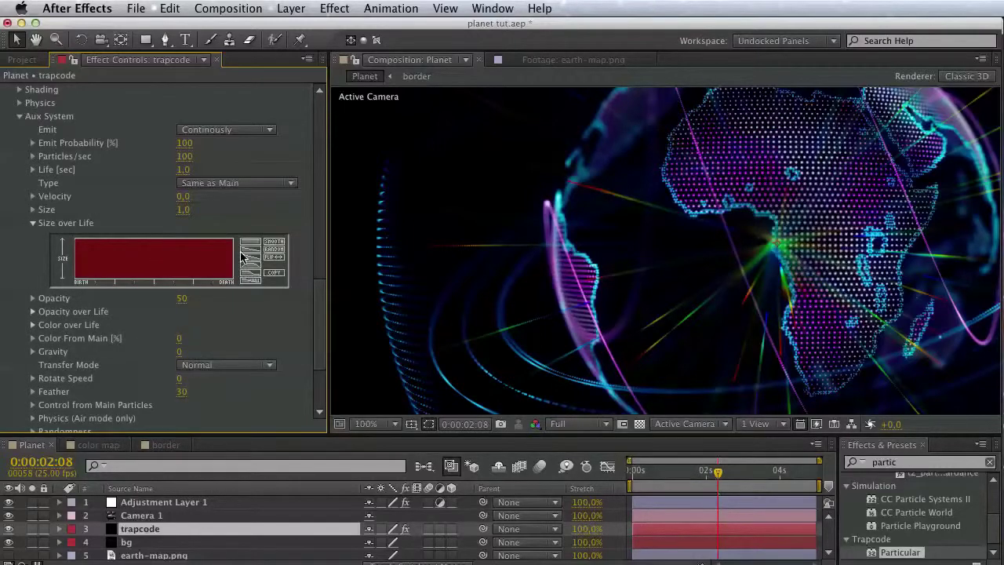
left_click(244, 253)
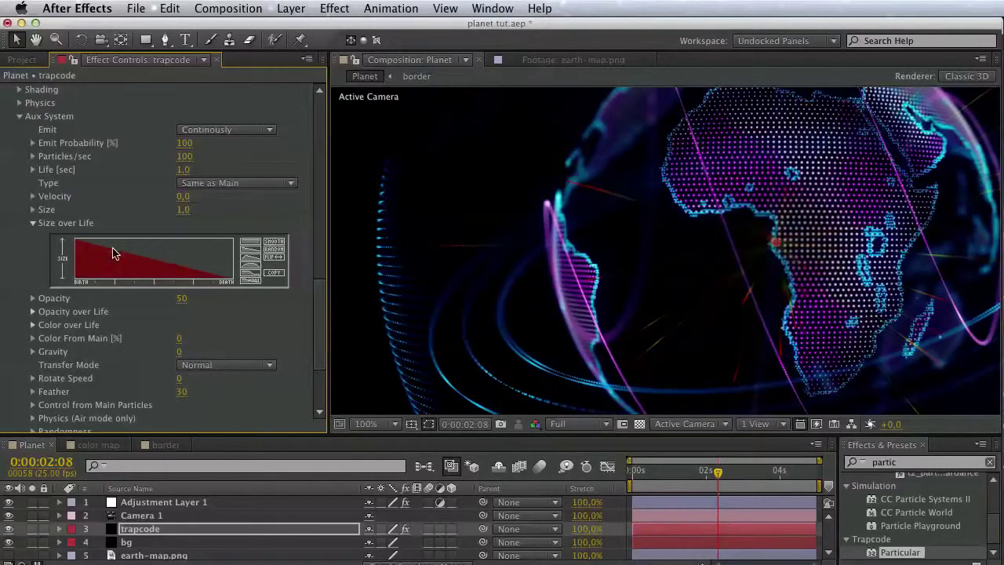
left_click(33, 223)
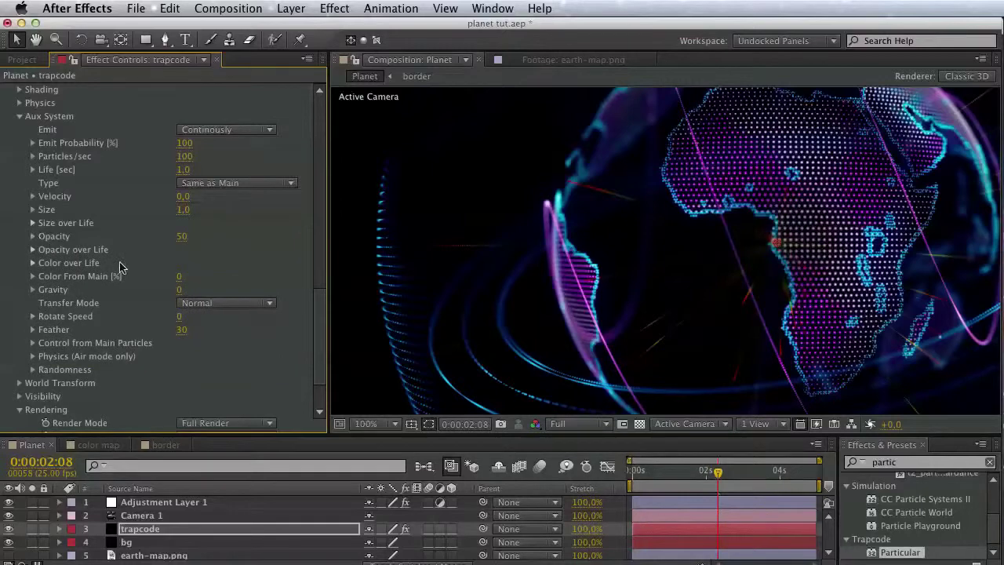
Set both the opacity and the feather of the Aux System particles to 100.
left_click(181, 236)
type("100")
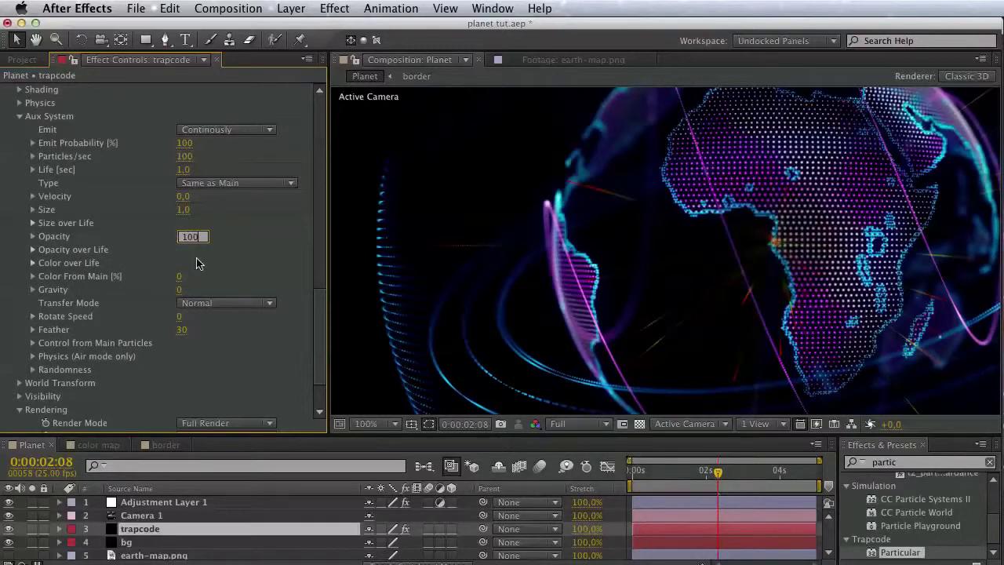
key("Return")
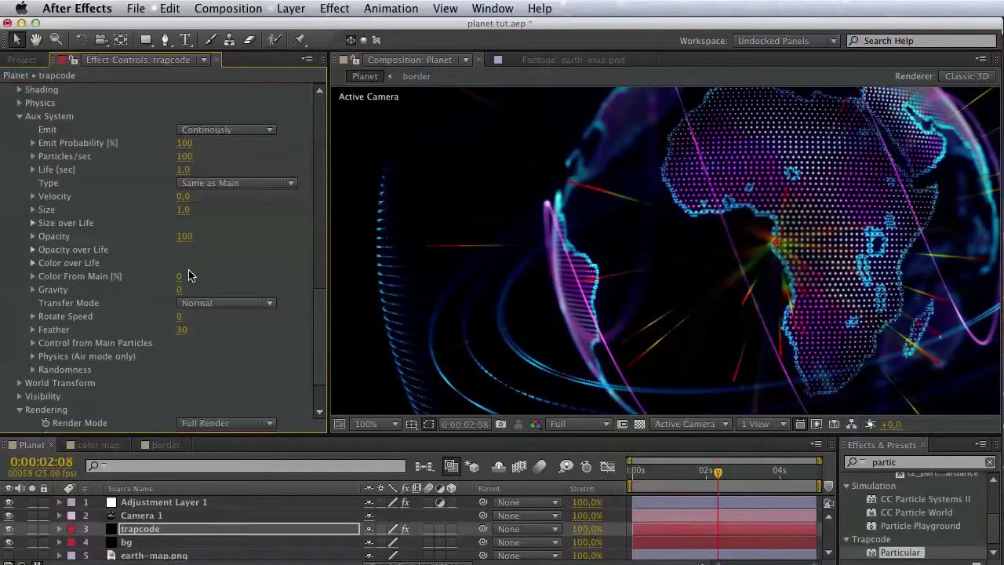
left_click(181, 330)
type("100")
key("Return")
Under Control from Main Particles, set the Aux System's Start Emit to 50% of life.
left_click(33, 343)
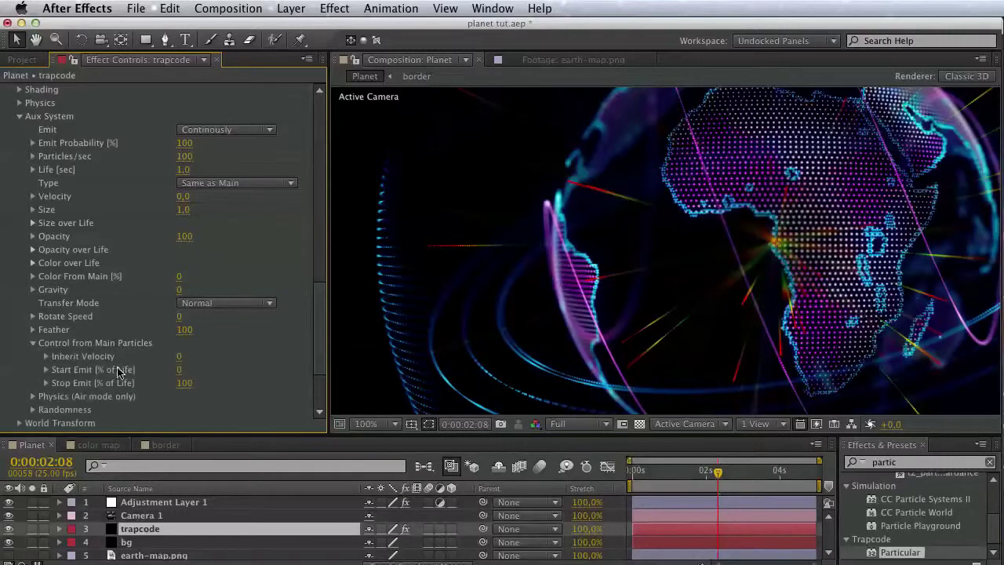
left_click(183, 370)
type("50")
key("Return")
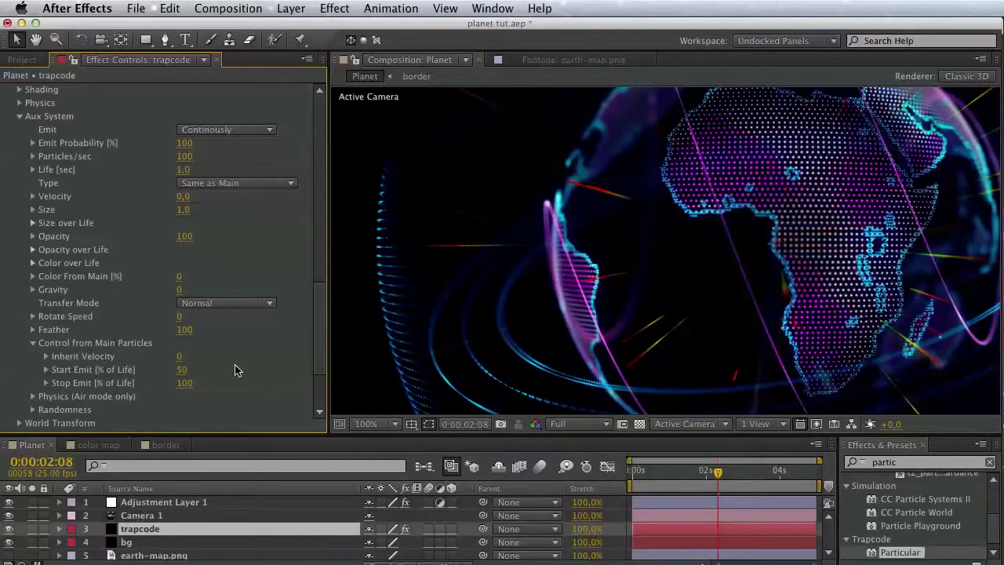
left_click_drag(815, 242, 714, 289)
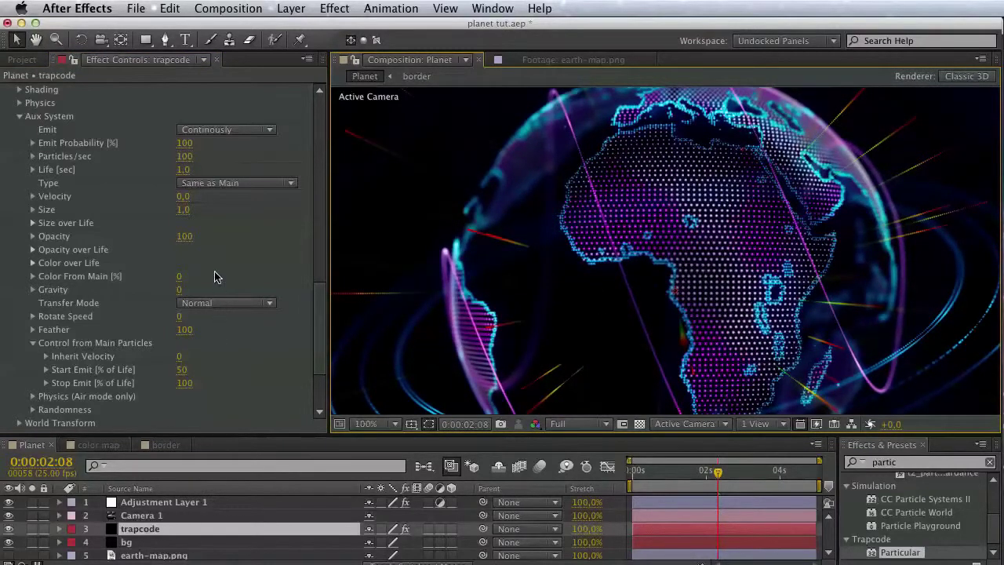
Set the force line emitter's velocity to 350 and inspect the lines beside the planet.
scroll(218, 277, "up", 10)
key("h")
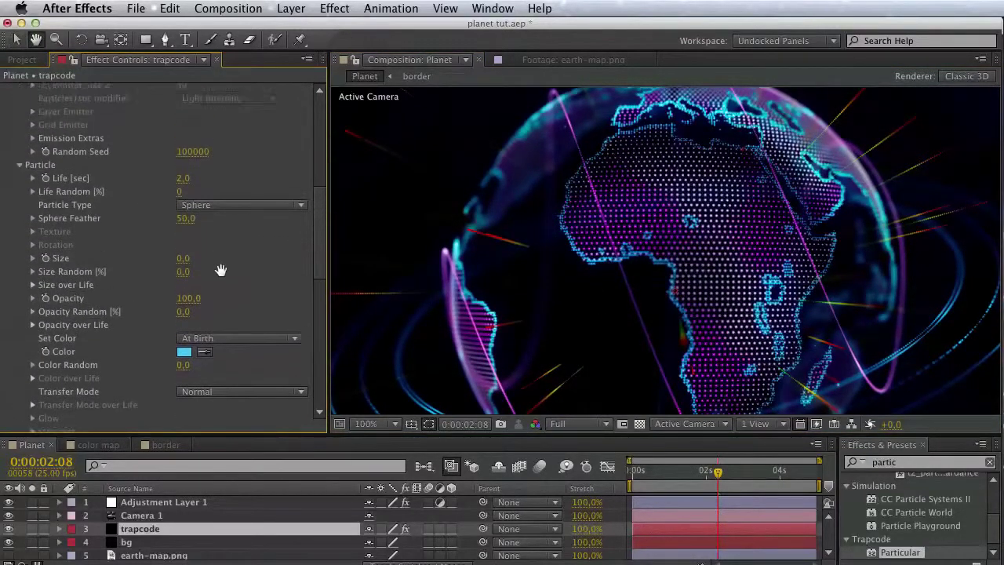
scroll(221, 271, "up", 10)
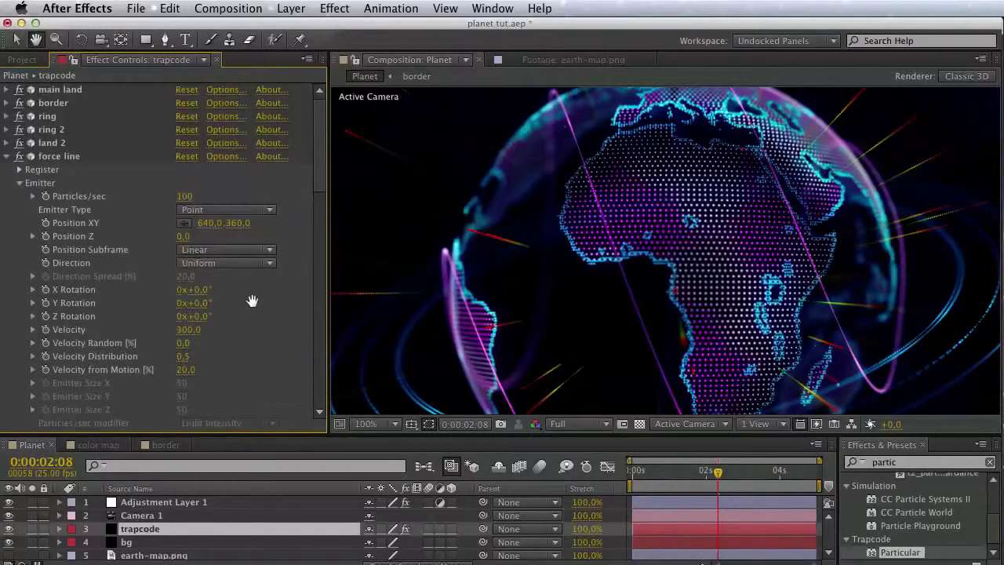
key("v")
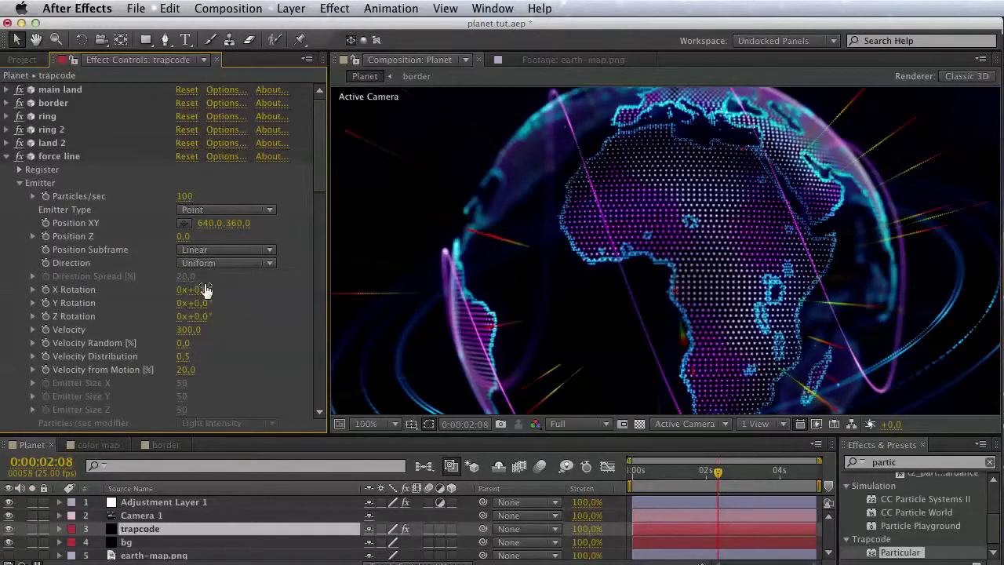
left_click(196, 329)
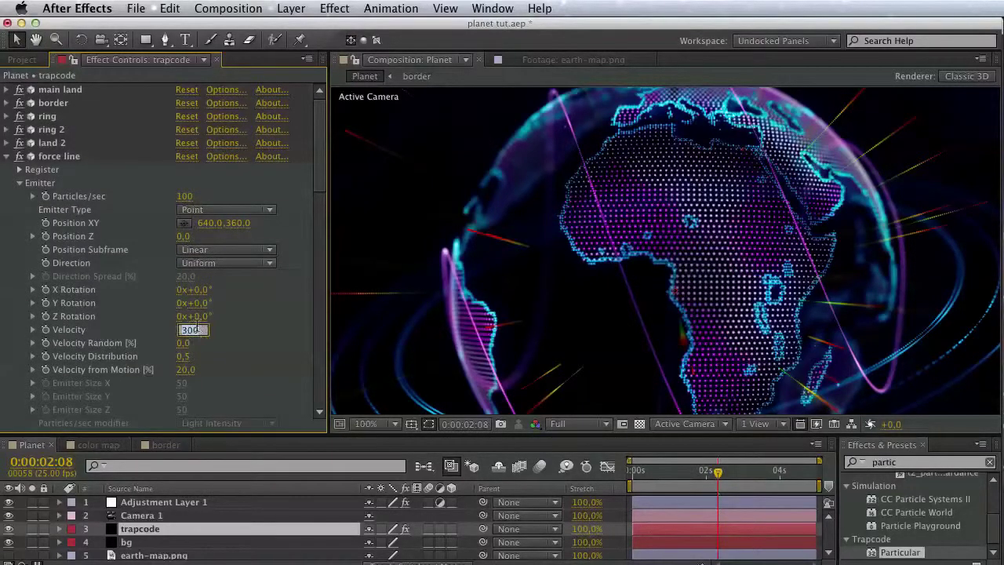
type("700/2")
key("Return")
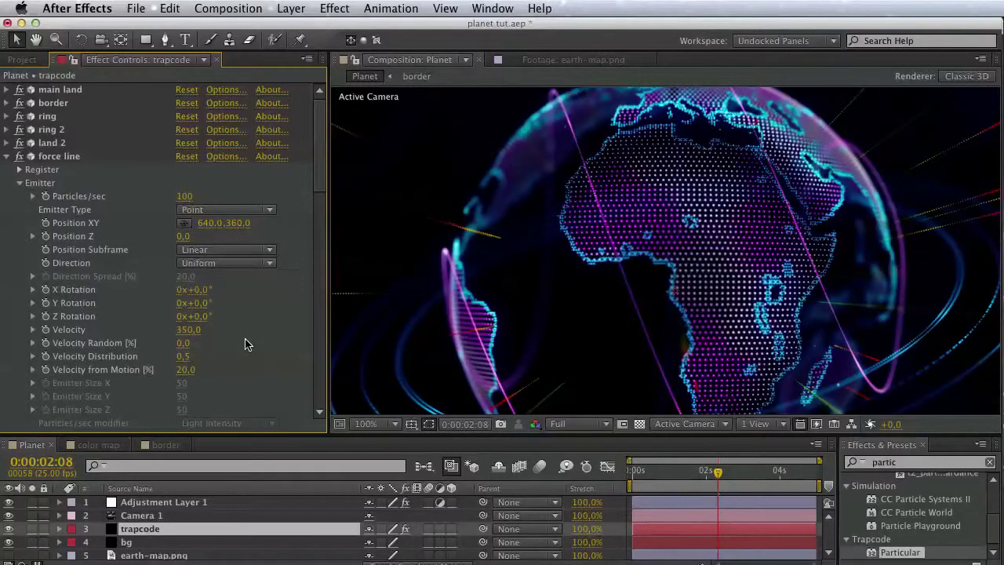
key("space")
left_click_drag(678, 296, 842, 261)
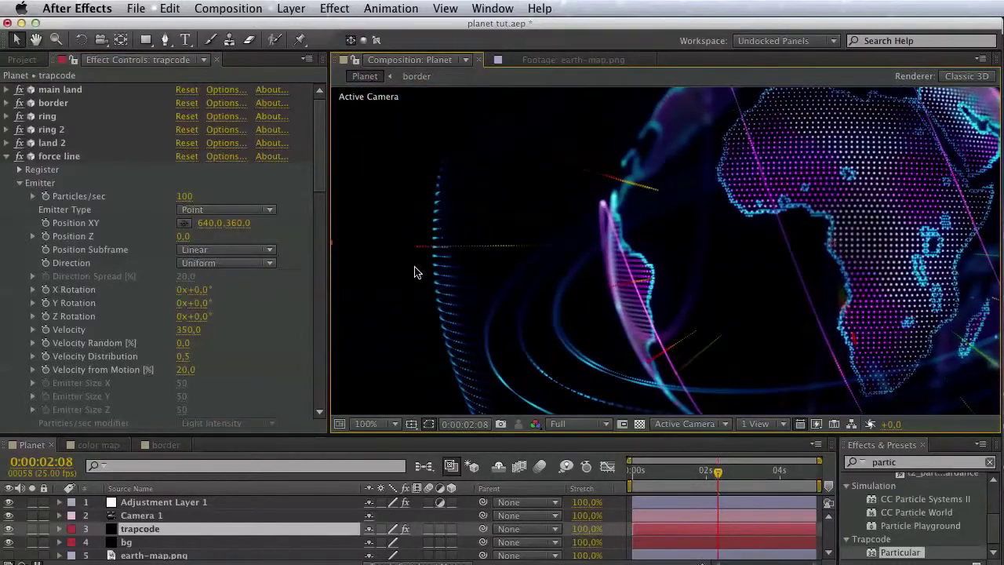
Try a main particle life of 1.8 seconds for the force lines and check it at frame 0:00:02:13.
scroll(276, 313, "down", 8)
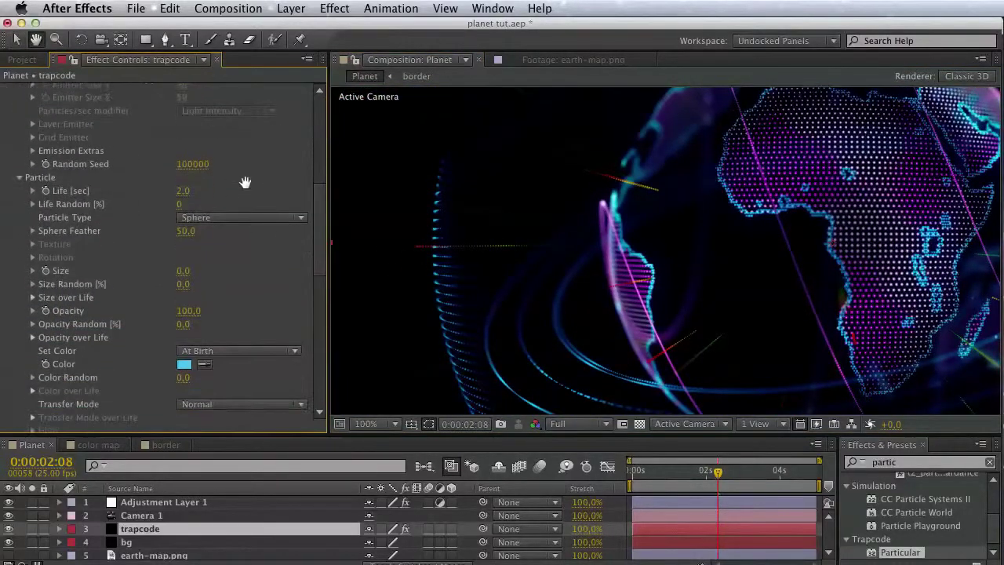
left_click(184, 191)
type("1")
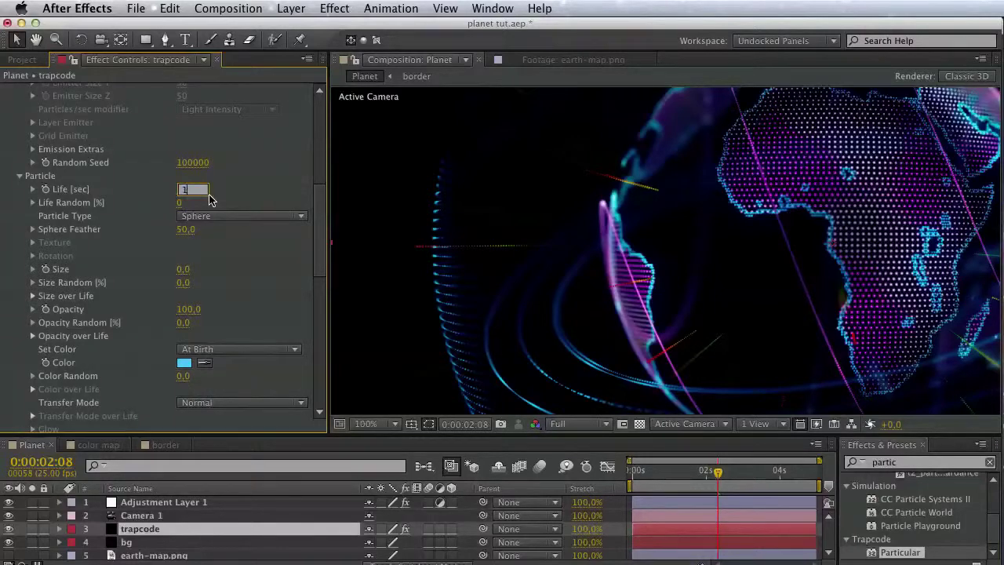
type(".8")
key("Return")
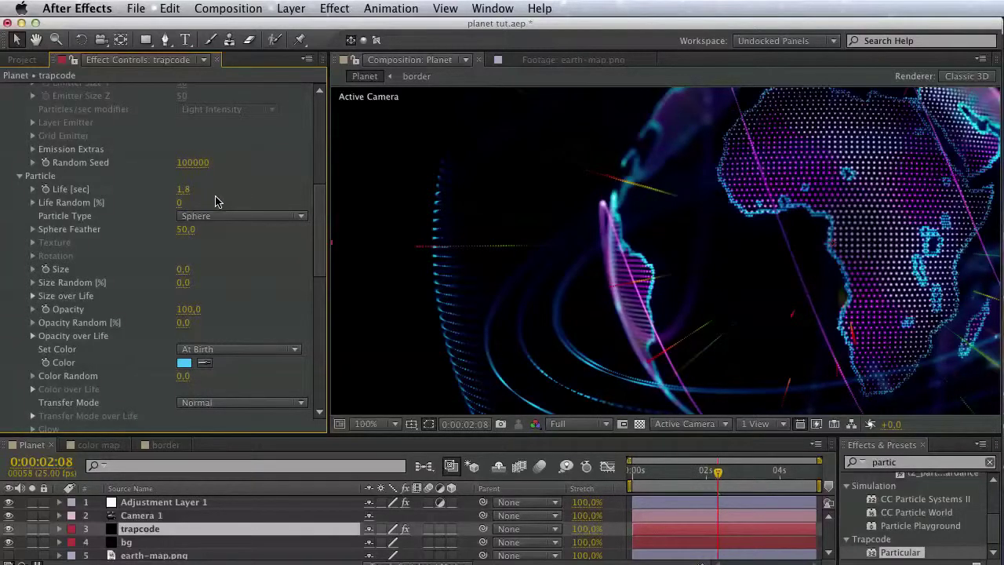
left_click(183, 189)
left_click(222, 195)
left_click_drag(713, 471, 726, 471)
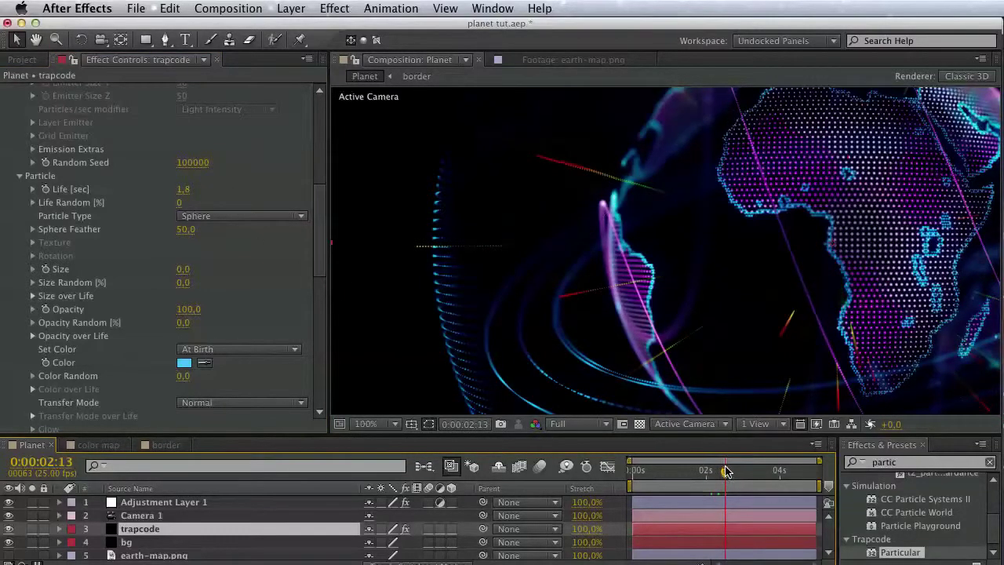
key("space")
left_click_drag(714, 301, 410, 366)
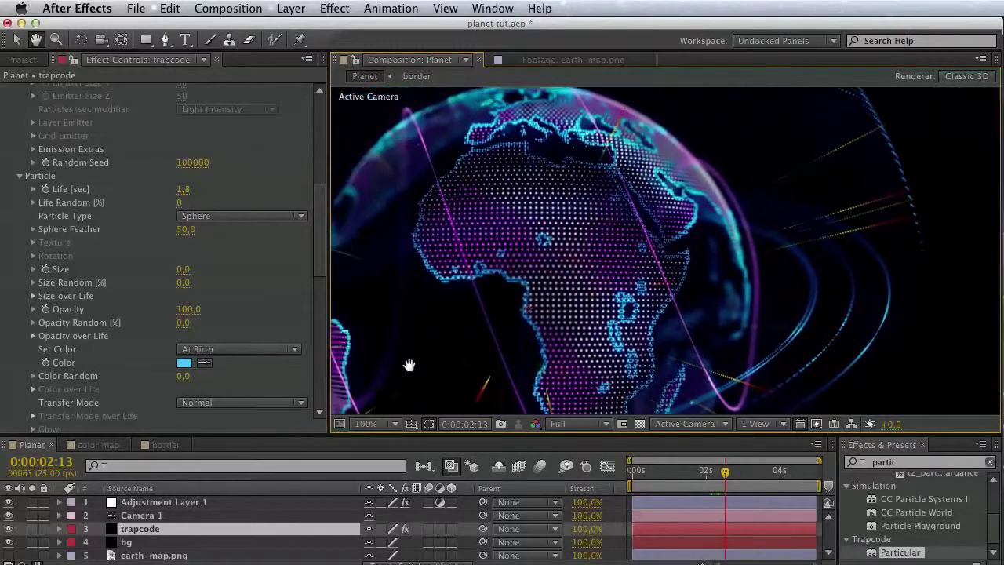
Try main particle lives of 1.5 and 0.7 seconds for the force lines.
left_click(189, 189)
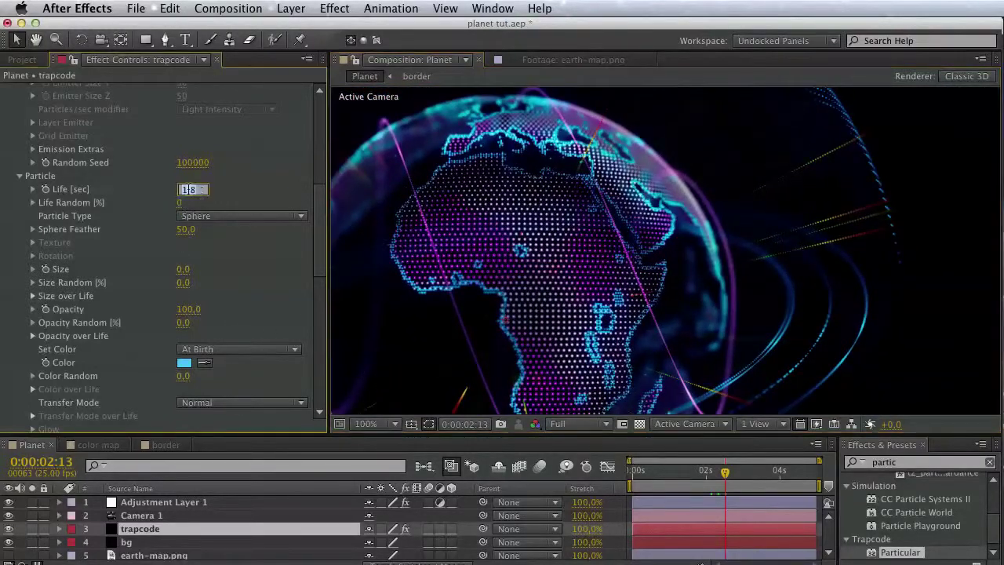
type("1.5")
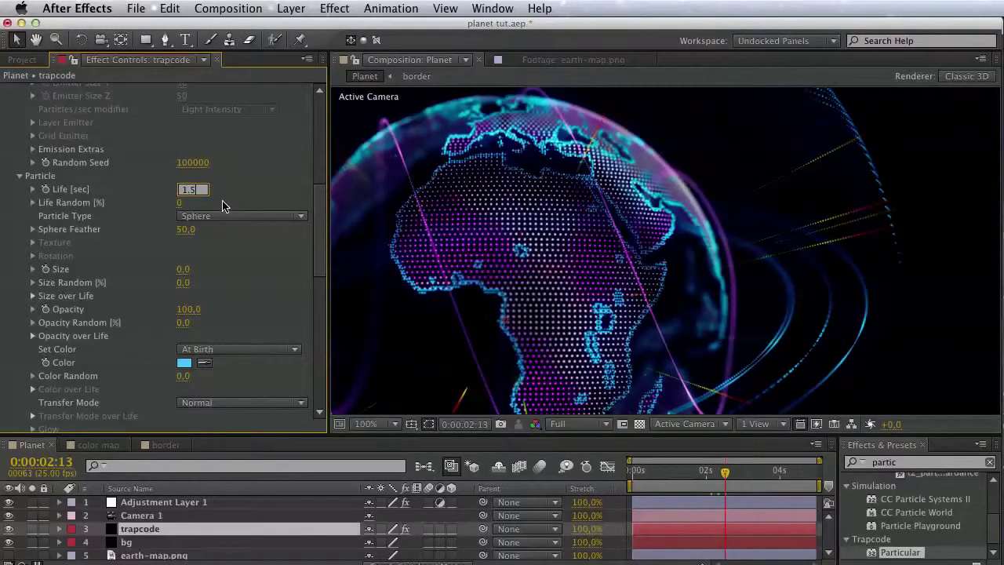
key("Return")
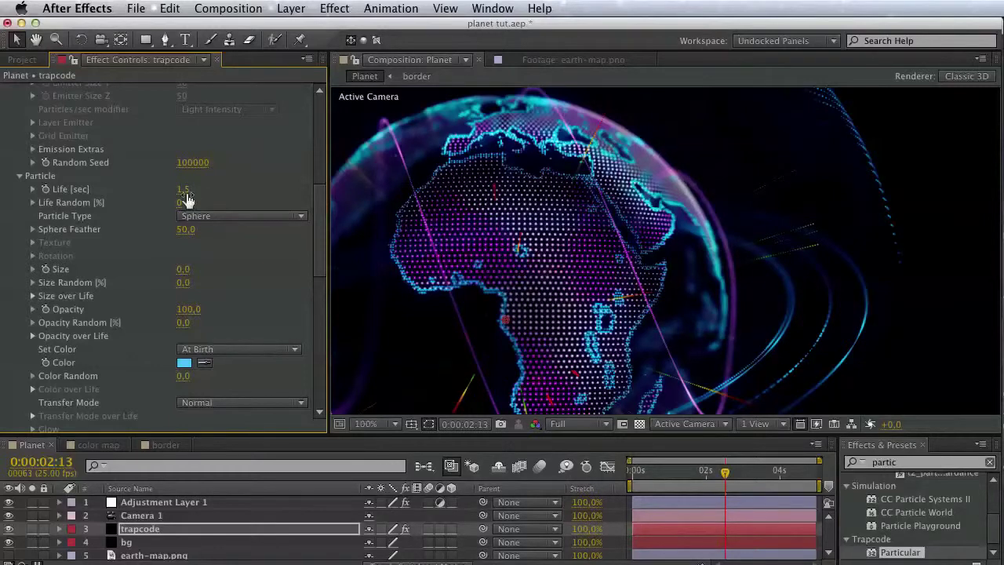
left_click(189, 189)
type("0,7")
key("Return")
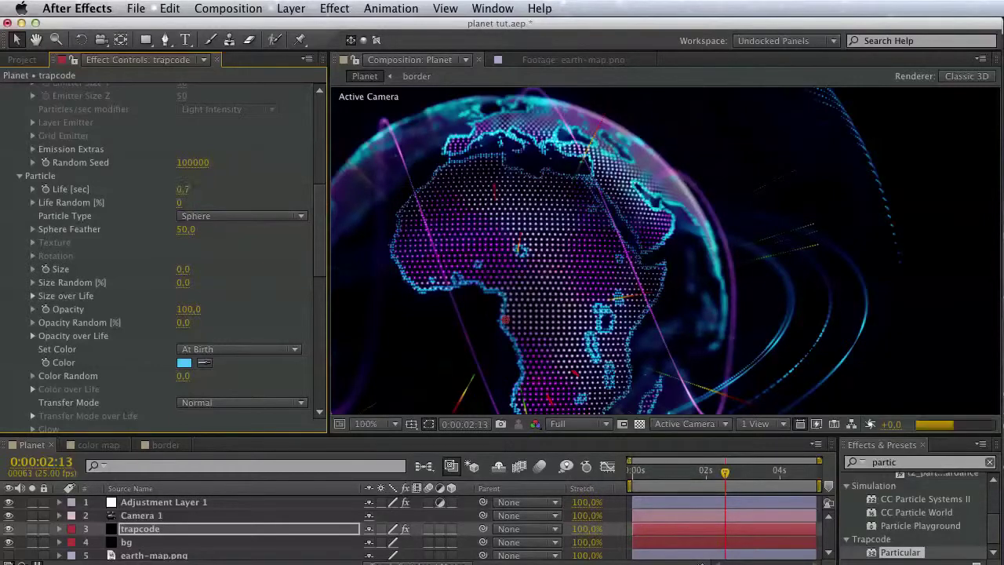
Set the force line's main particle life to 1.7 seconds and inspect both sides of the planet.
left_click(187, 191)
type("1")
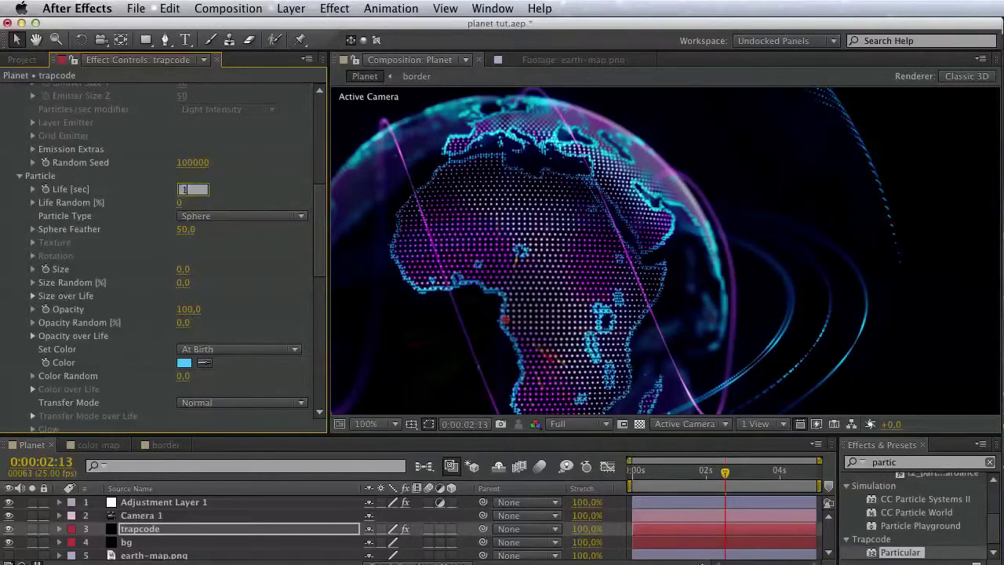
type(".7")
key("Return")
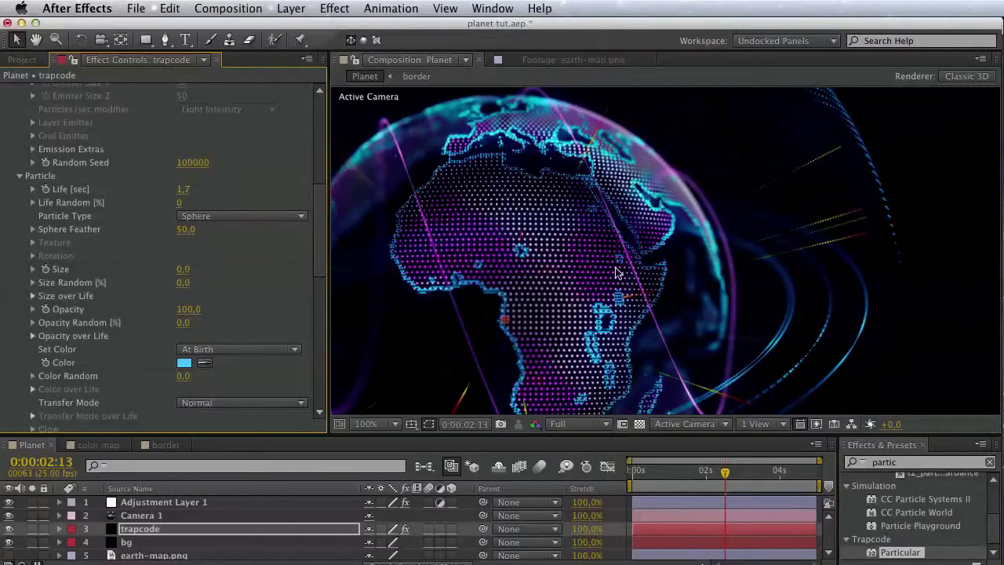
key("space")
left_click_drag(619, 273, 803, 219)
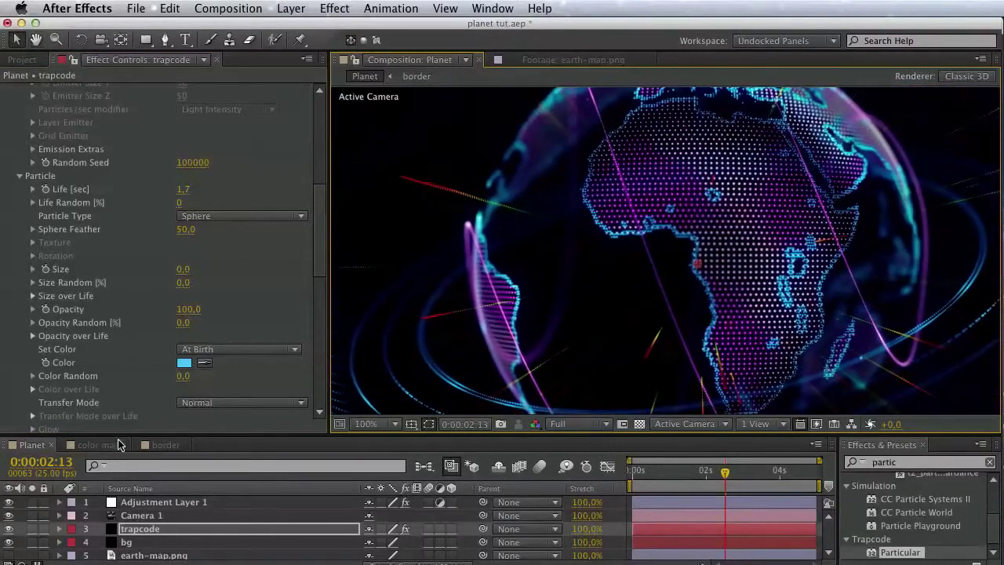
Set the Aux System's Color From Main to 100% so the lines take the main particle color.
scroll(131, 386, "down", 1)
scroll(131, 386, "down", 10)
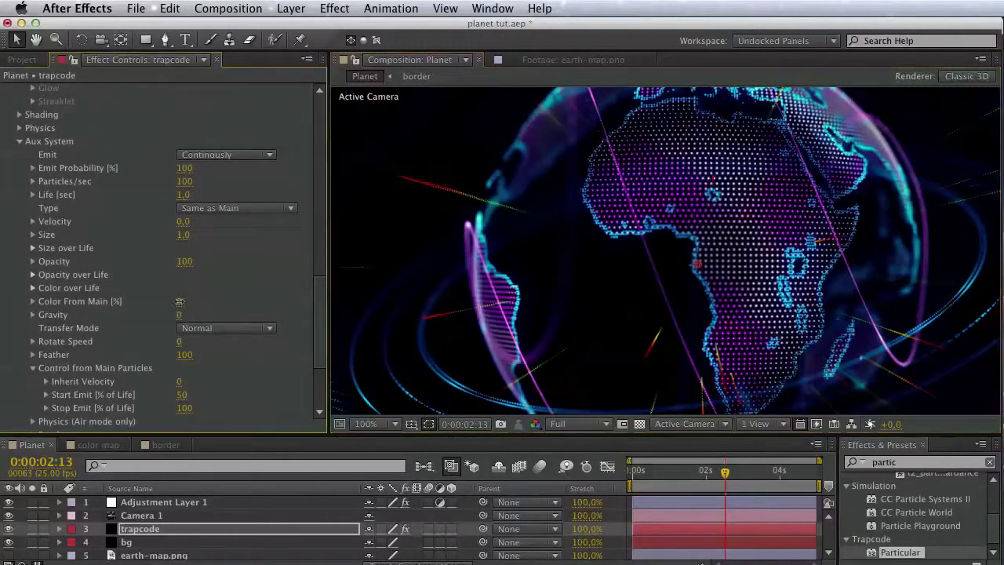
left_click(178, 302)
type("100")
key("Return")
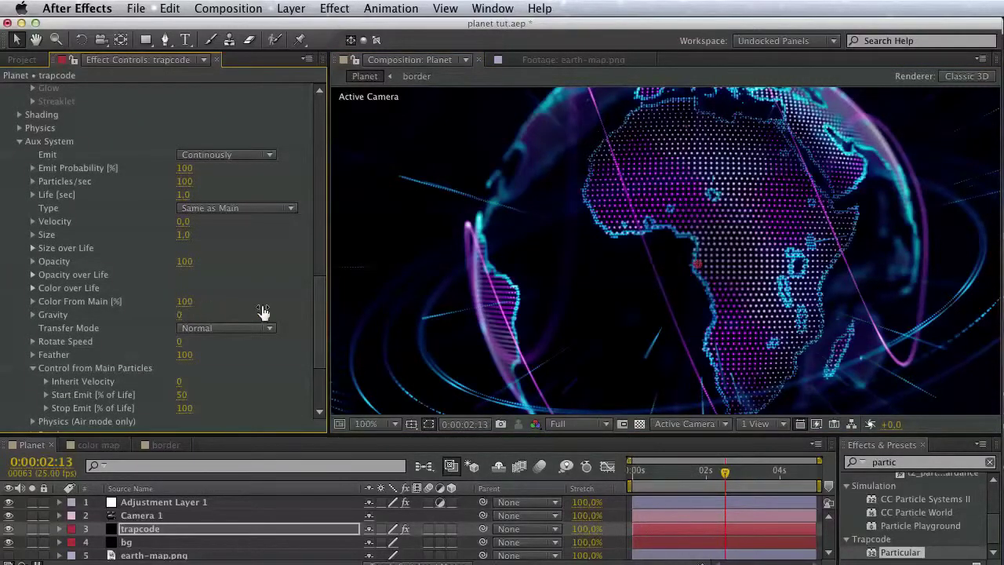
Set the Aux System's emission rate to 150 particles per second and save the project.
left_click_drag(524, 310, 567, 209)
left_click(185, 181)
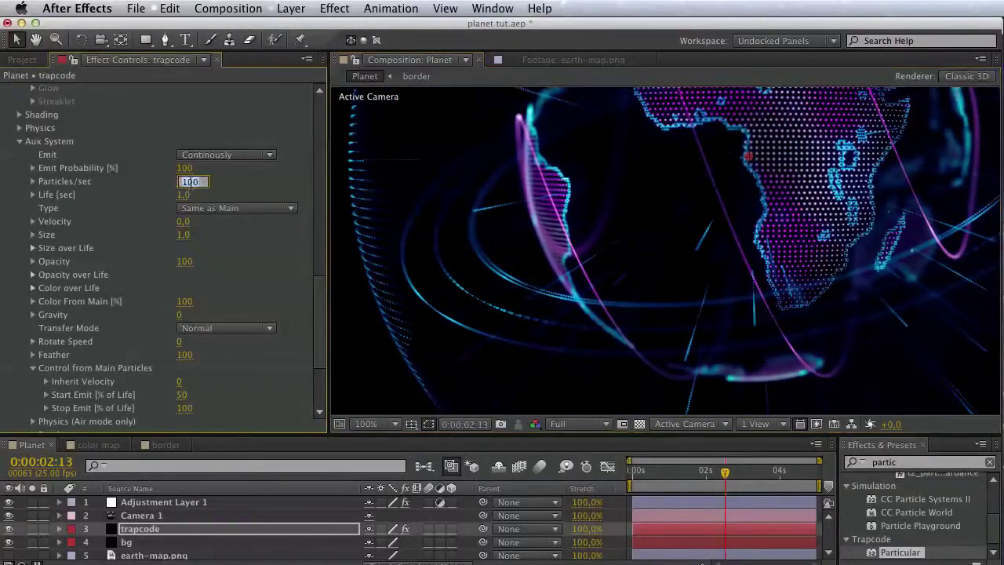
type("15")
key("Return")
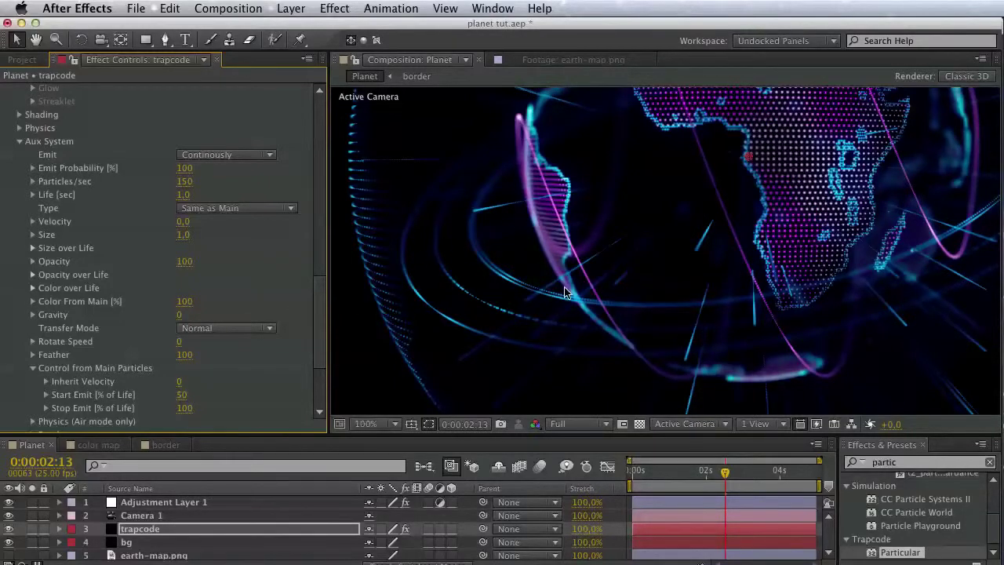
left_click_drag(567, 293, 415, 403)
left_click_drag(507, 285, 632, 352)
key("super+s")
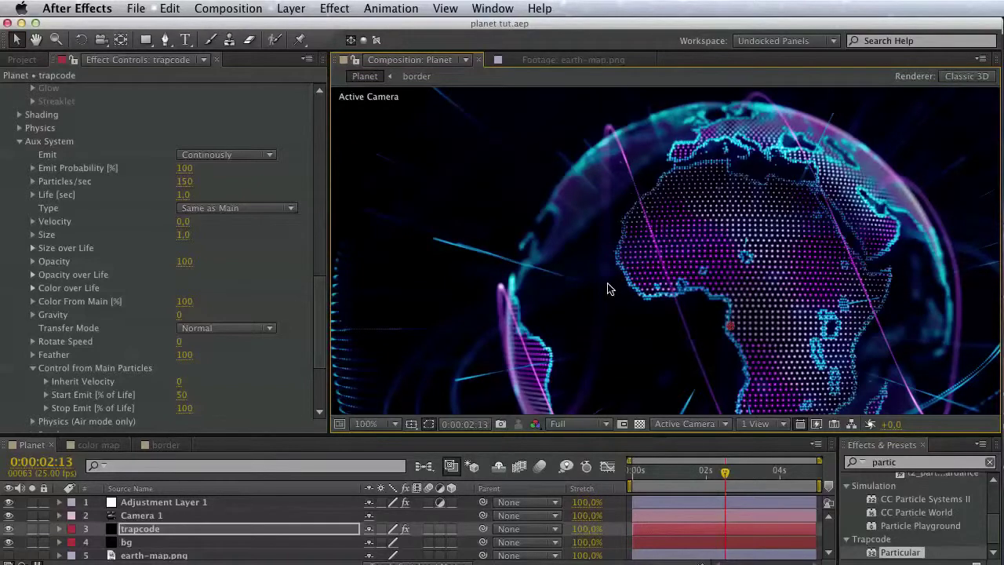
Collapse the expanded property groups of the force line effect, including Aux System, Emitter and Particle.
left_click_drag(671, 292, 700, 170)
key("v")
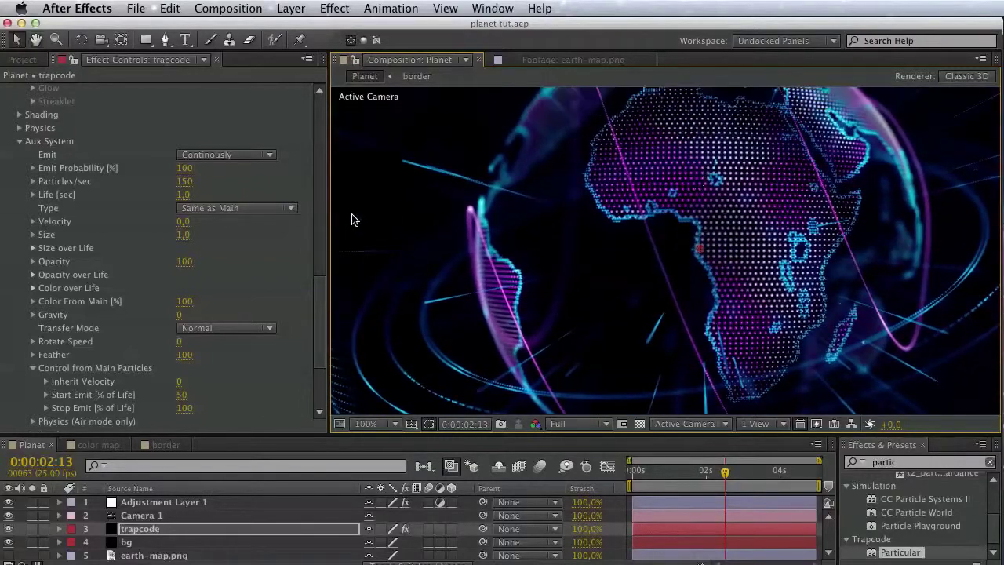
left_click(18, 142)
scroll(32, 157, "up", 20)
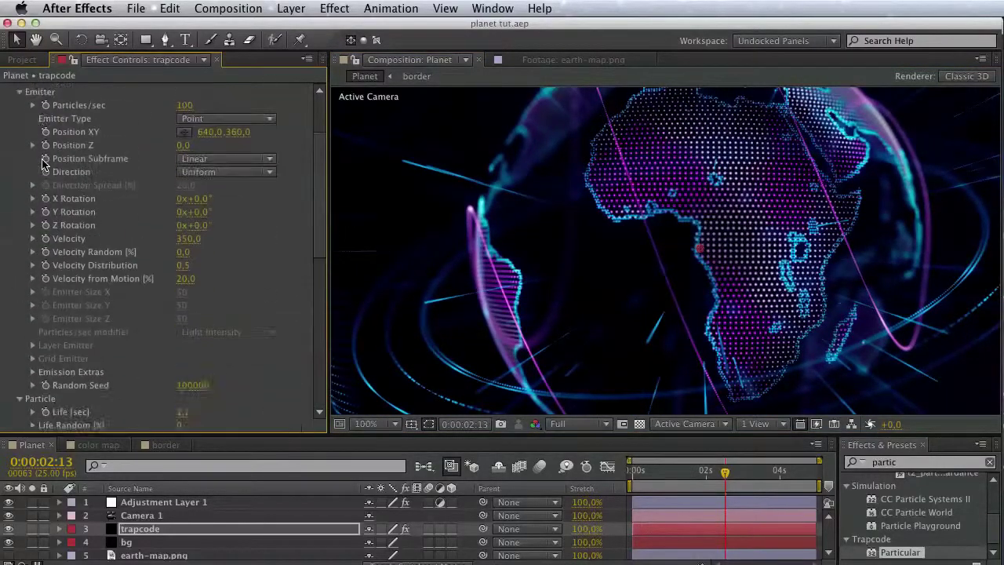
left_click(20, 183)
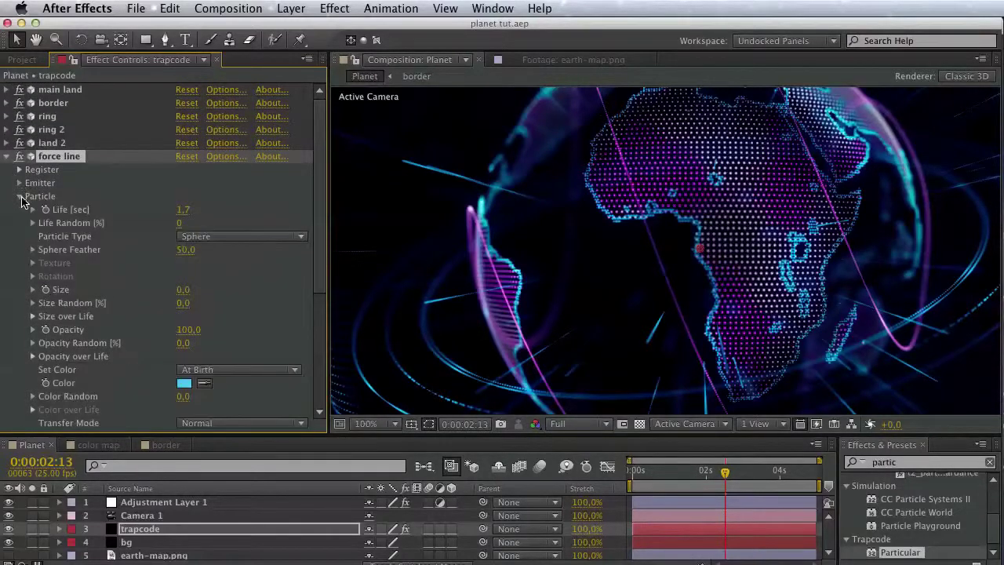
left_click(19, 197)
left_click(20, 278)
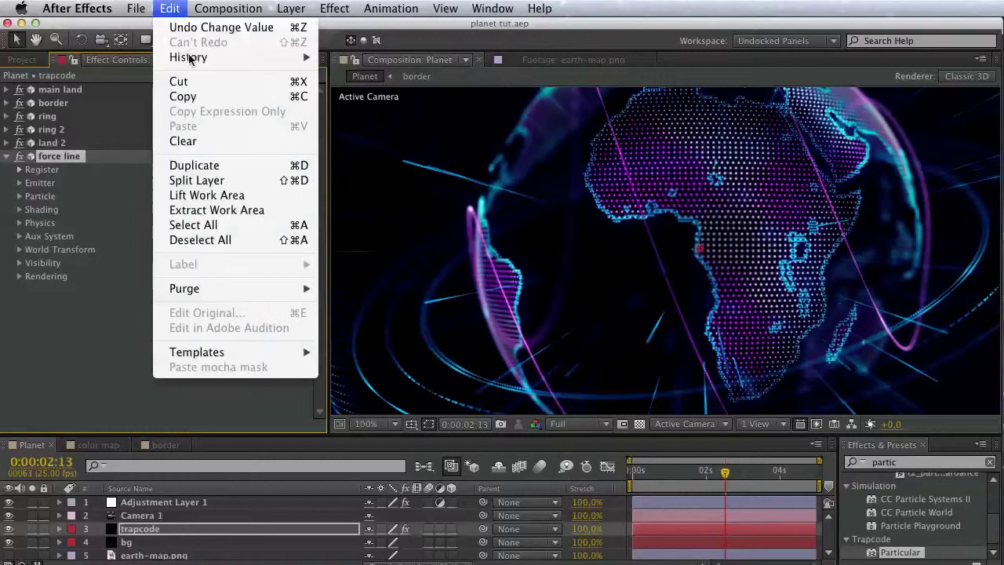
Duplicate the force line effect and switch off the border, ring, ring 2, land 2 and original force line effects.
left_click(201, 165)
left_click(7, 157)
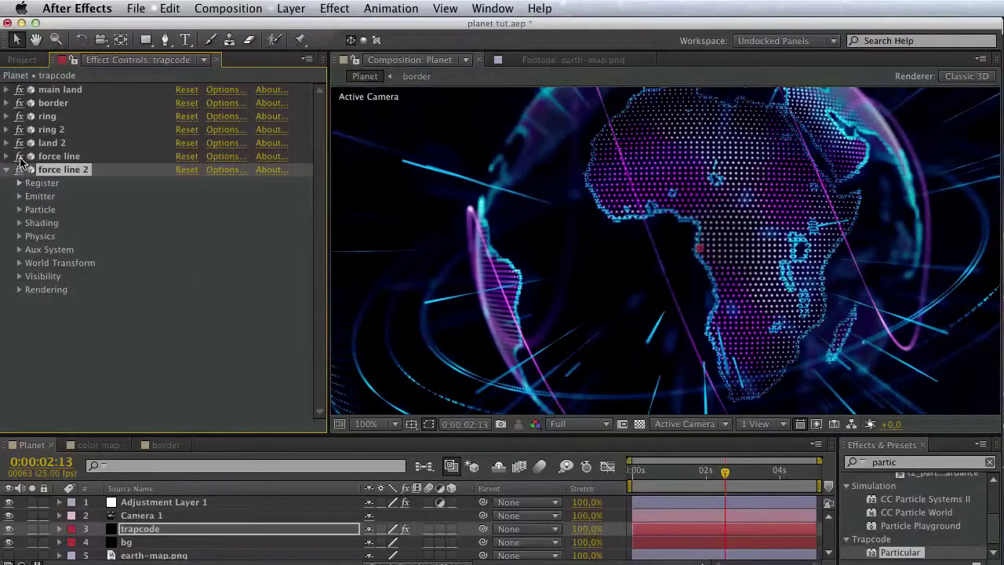
left_click_drag(20, 156, 22, 110)
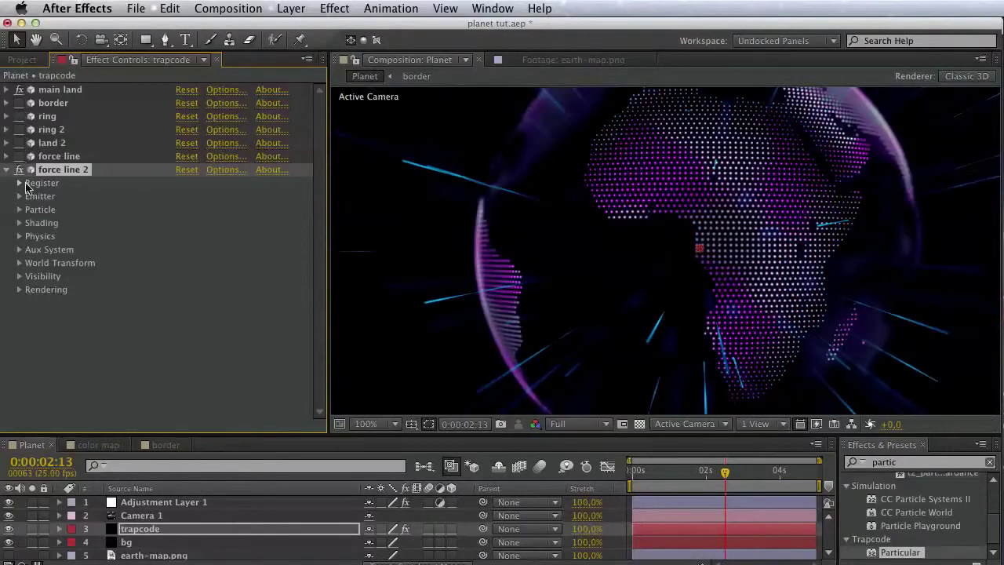
Change the emitter type of the force line 2 effect to Sphere.
left_click(19, 196)
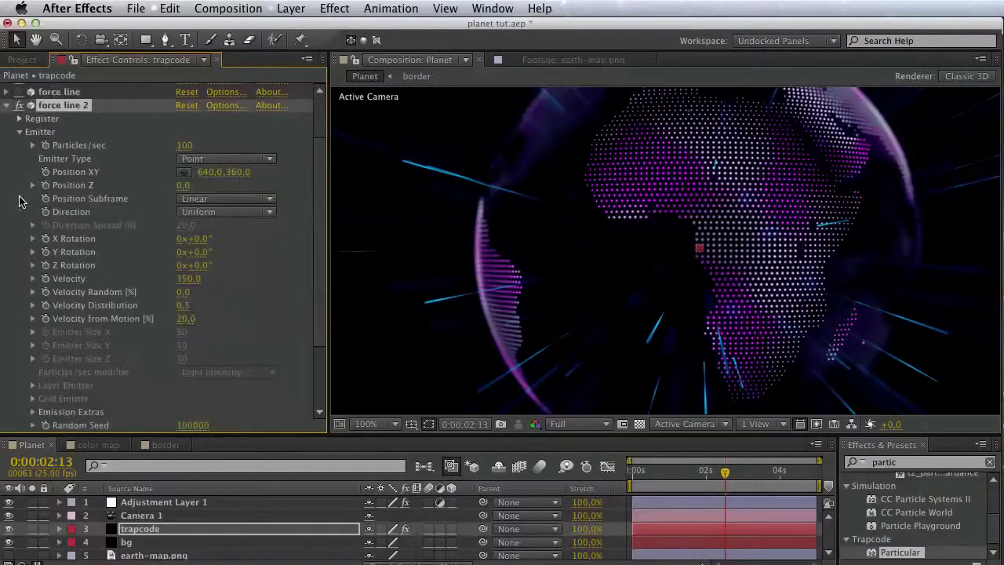
left_click(212, 159)
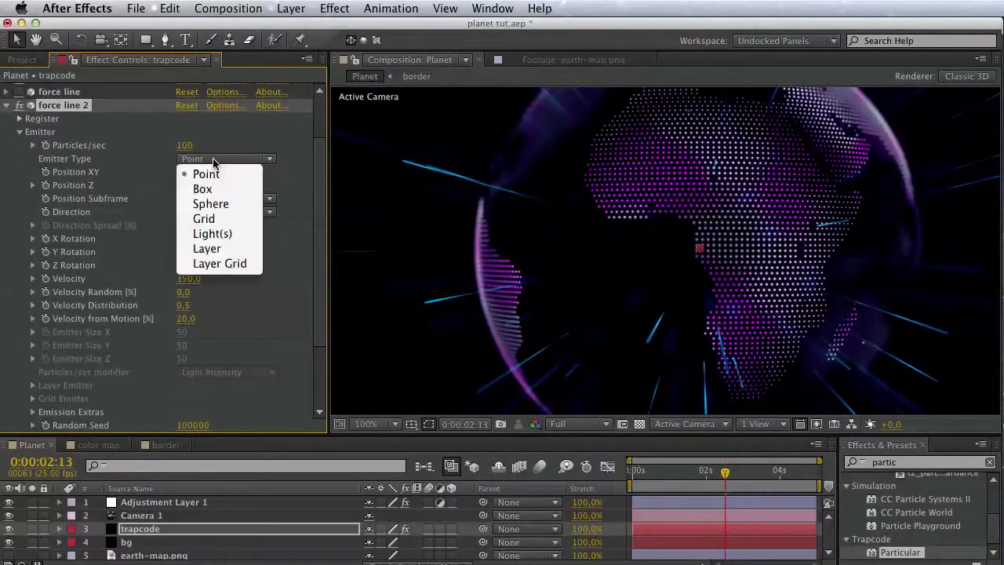
left_click(213, 206)
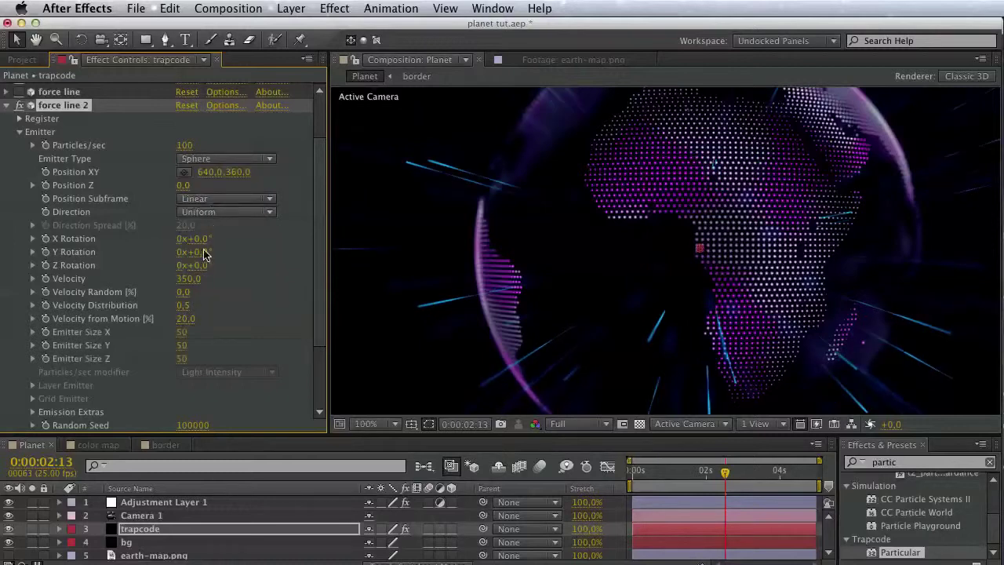
Set force line 2's emitter size to 700 in X, Y and Z.
left_click(182, 331)
type("700")
left_click(182, 348)
type("7")
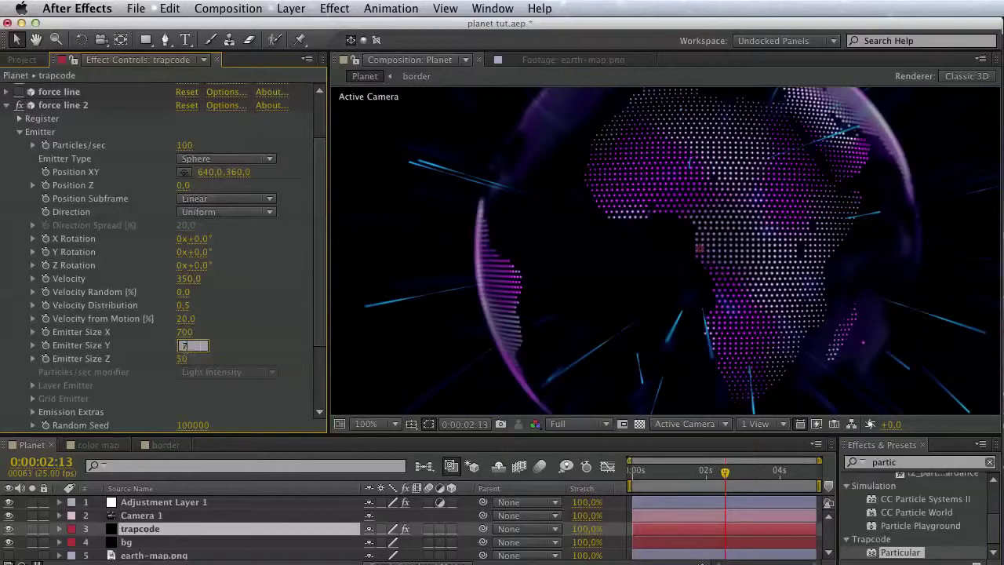
type("00")
left_click(185, 361)
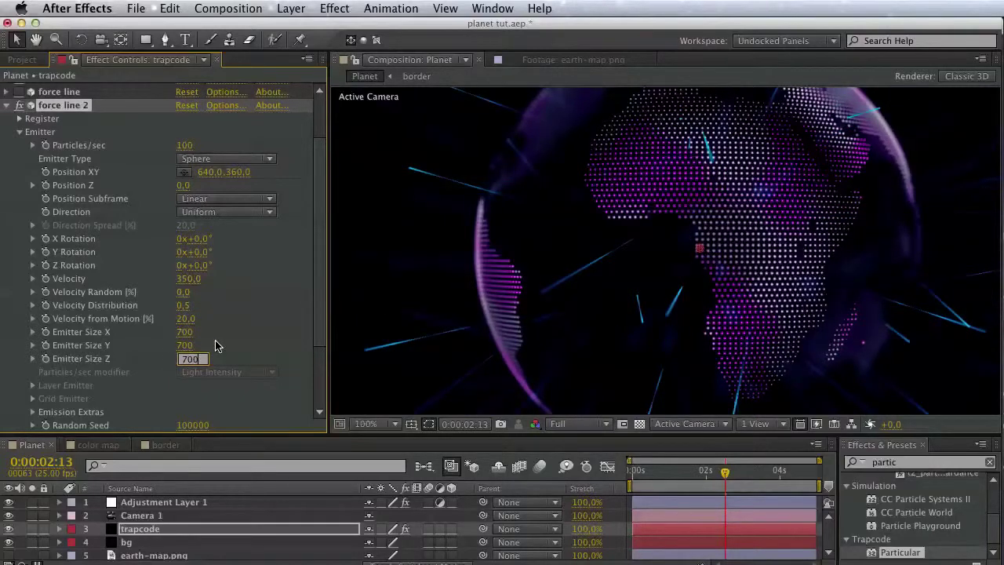
key("Return")
key("space")
left_click_drag(267, 305, 269, 321)
scroll(269, 329, "up", 2)
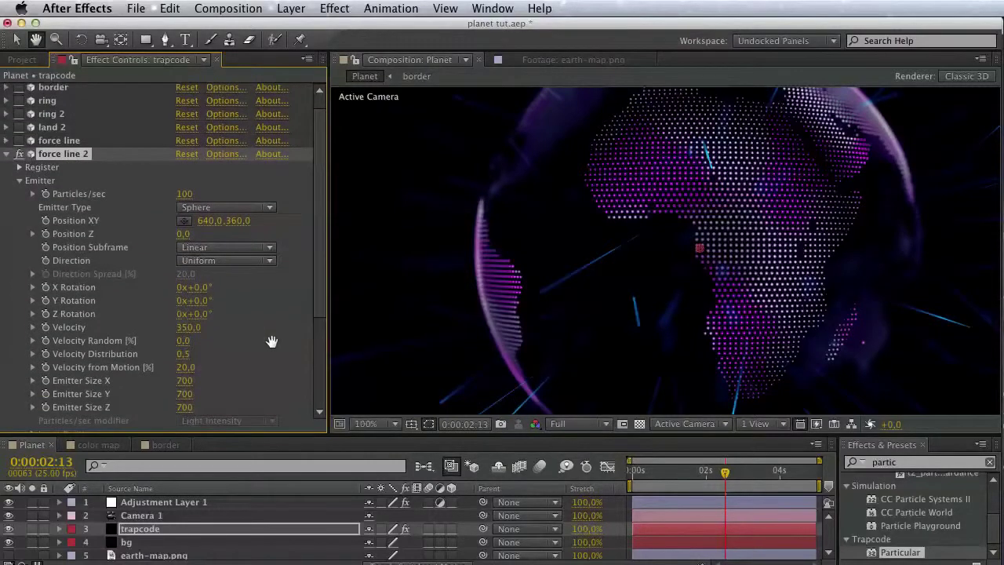
Change force line 2's particle color to the saved pink swatch.
key("v")
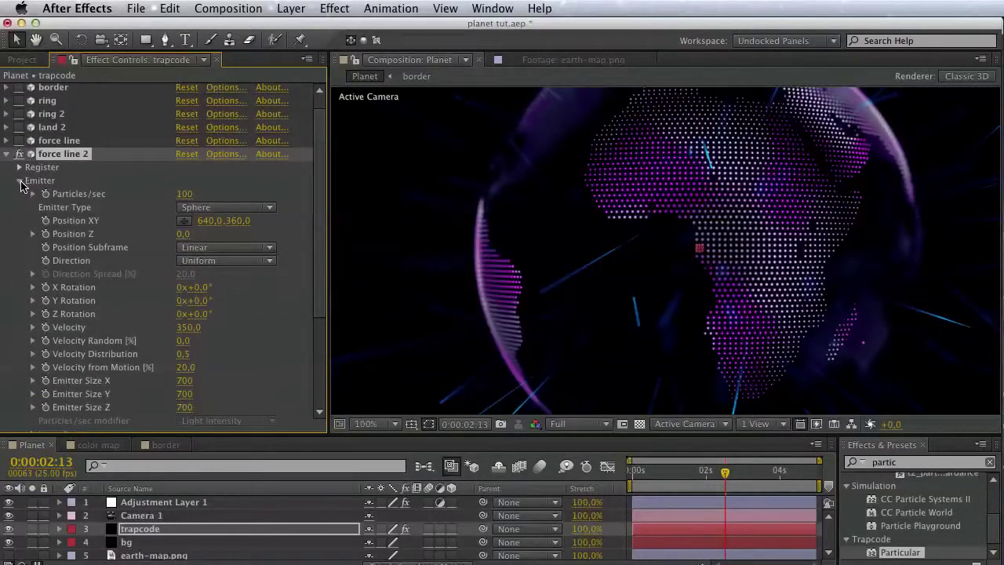
scroll(65, 323, "down", 9)
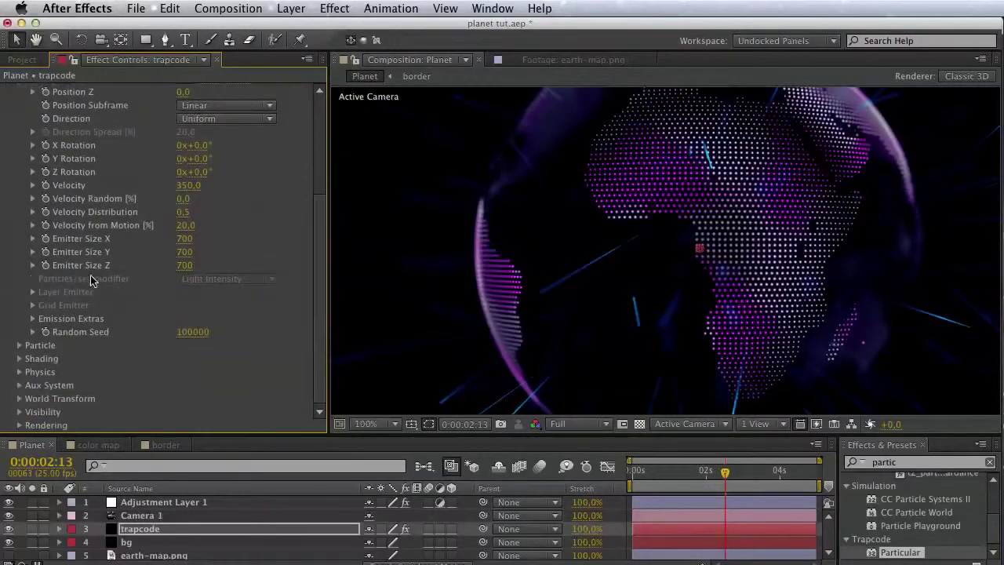
left_click(19, 345)
scroll(35, 353, "down", 12)
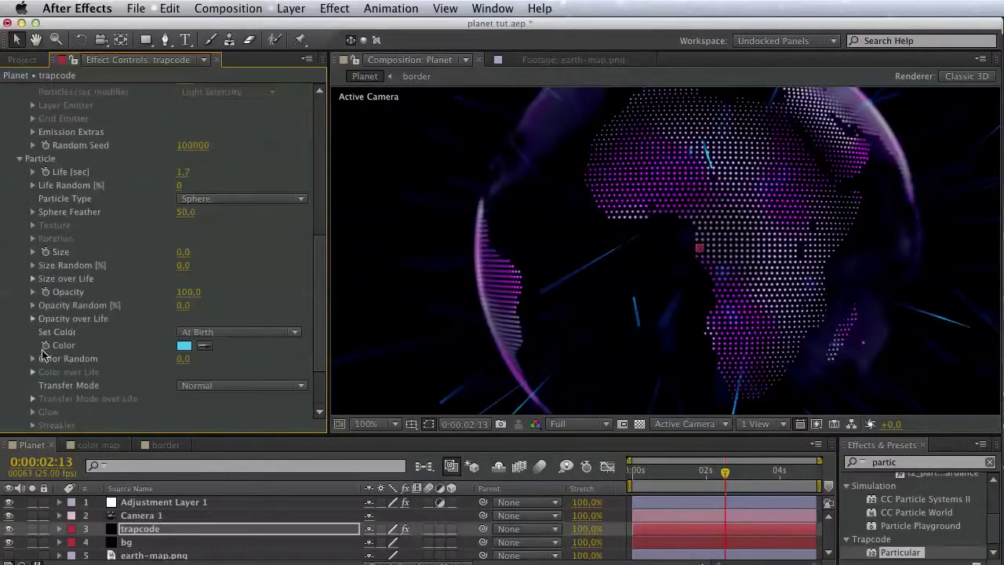
left_click(182, 348)
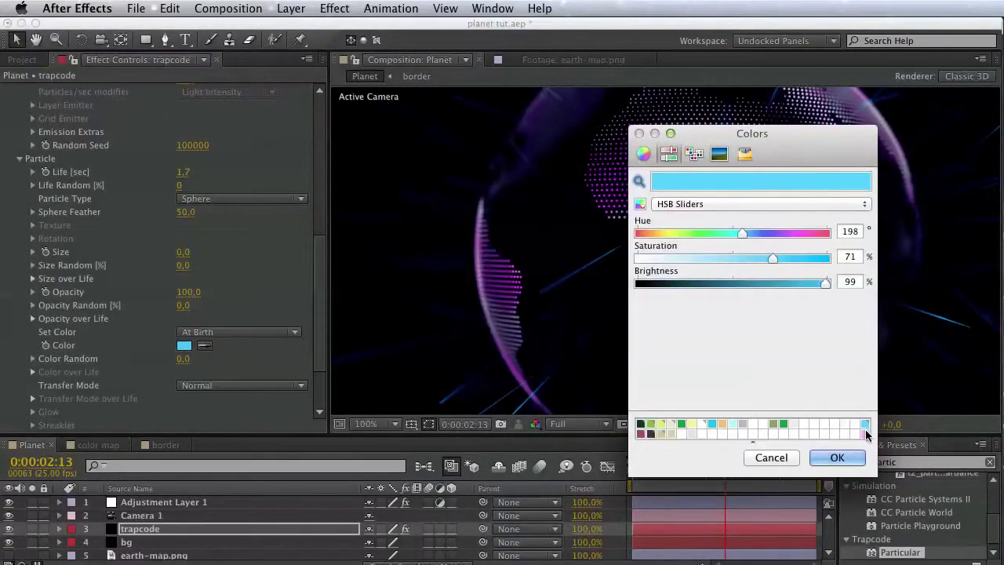
left_click(857, 422)
left_click(838, 448)
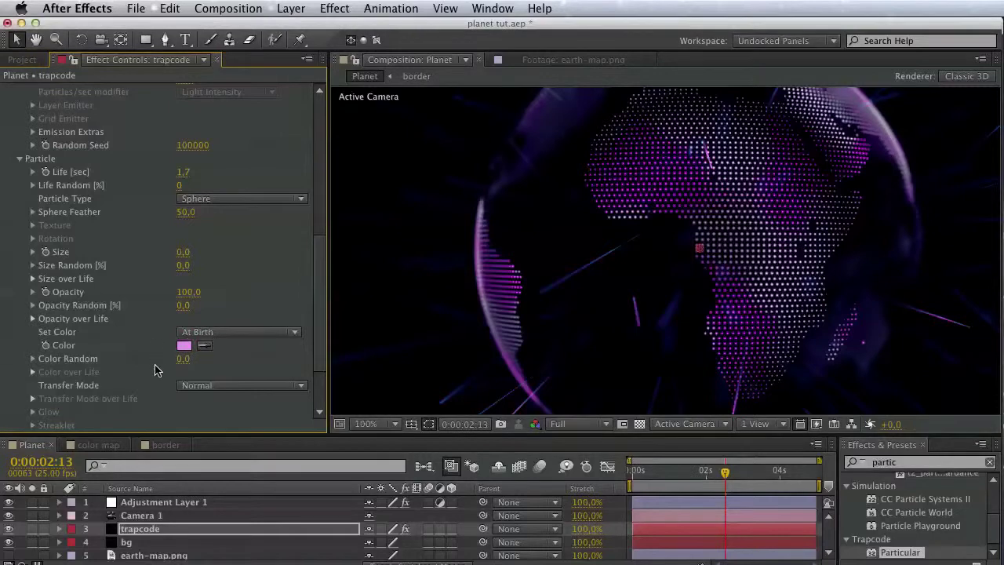
Set the spherical field strength in force line 2's air physics to 100.
scroll(160, 338, "down", 4)
left_click_drag(156, 311, 155, 293)
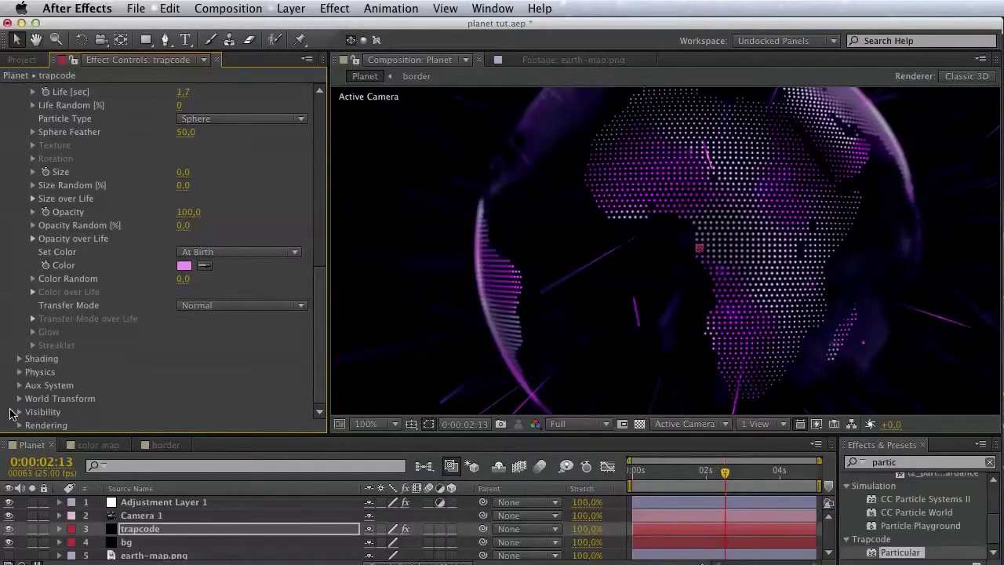
left_click(20, 372)
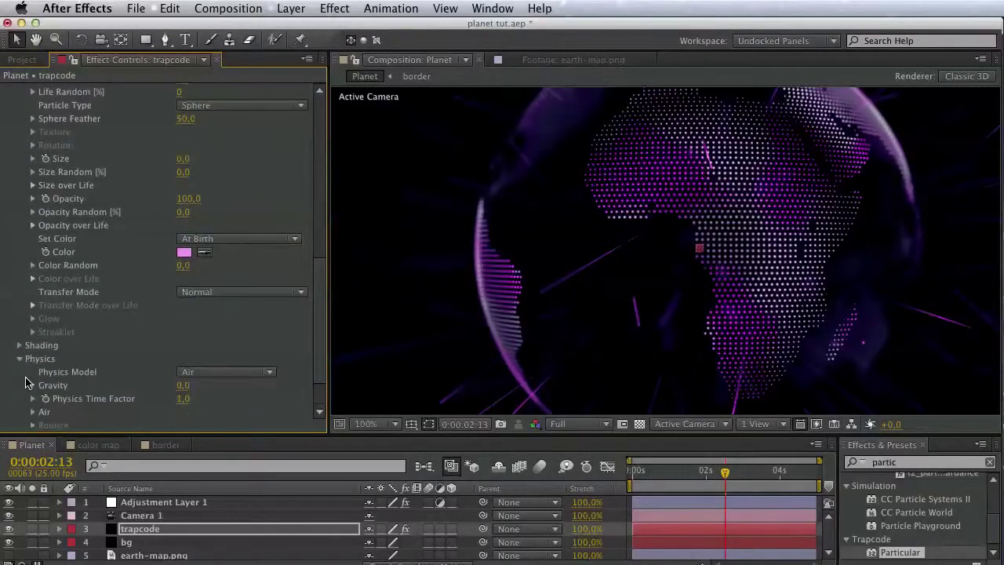
left_click(32, 424)
scroll(47, 423, "down", 10)
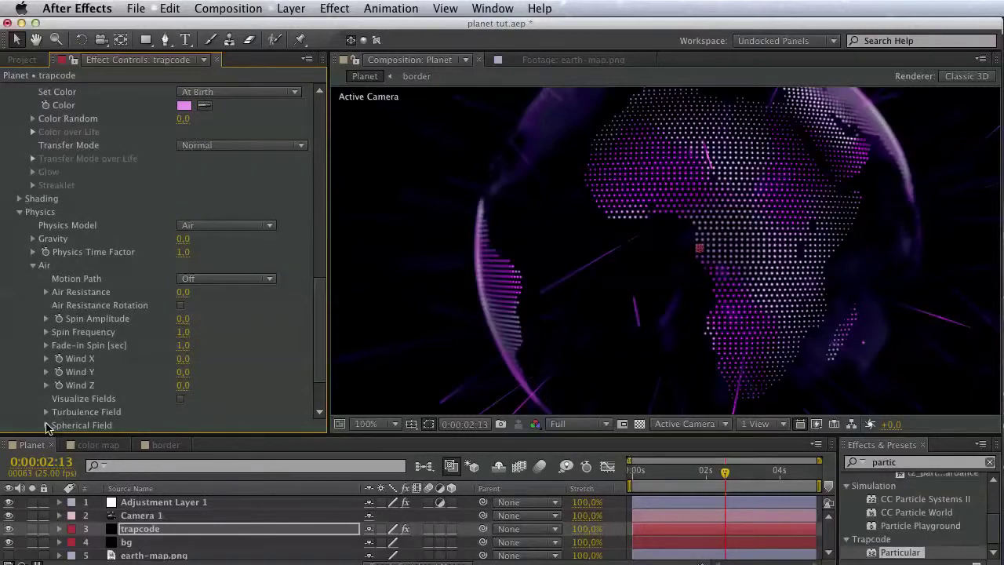
left_click(46, 425)
left_click(186, 372)
type("10")
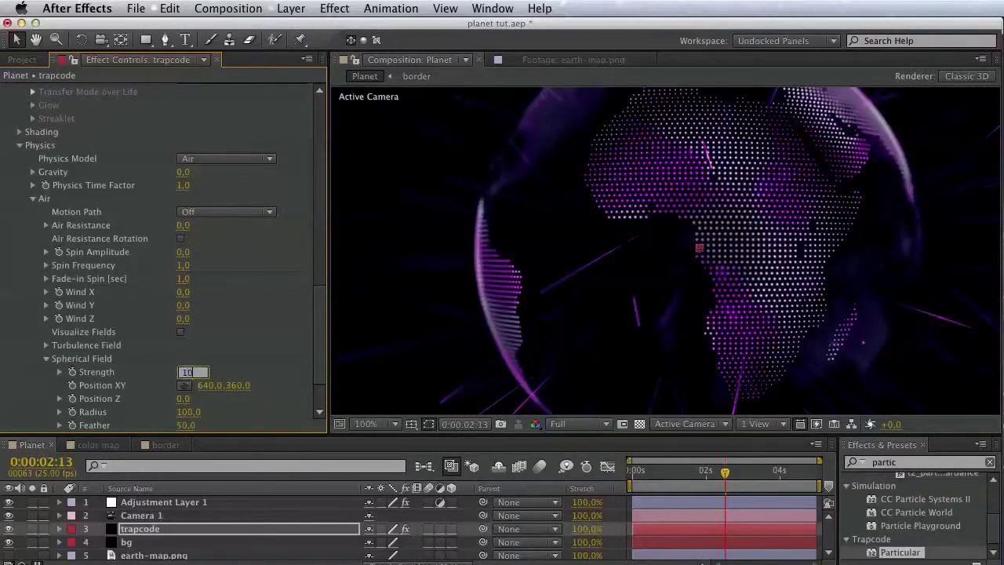
type("0")
key("Return")
Set the spherical field's feather to 0 and its radius to 350.
left_click_drag(265, 425, 102, 425)
left_click(189, 412)
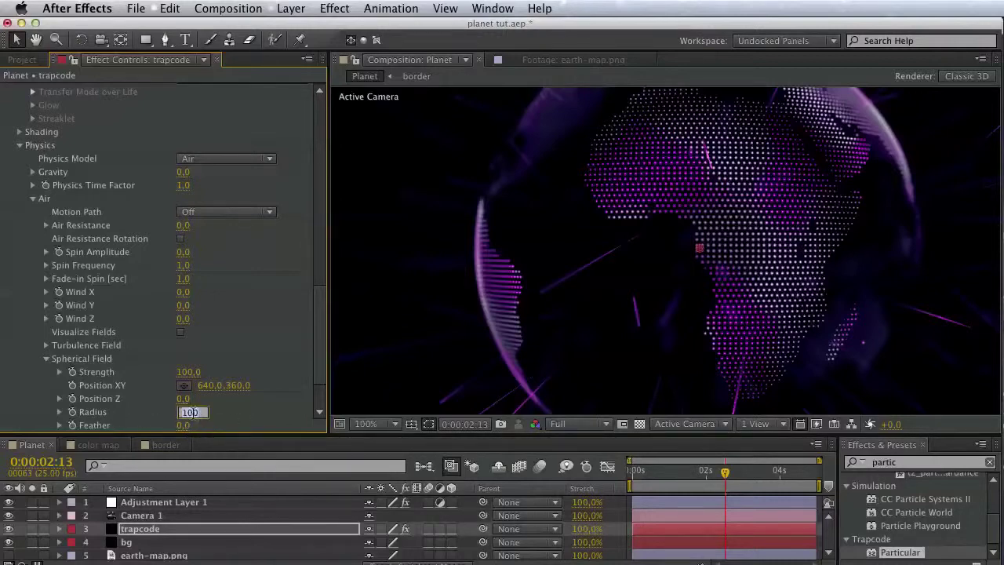
type("350")
key("Return")
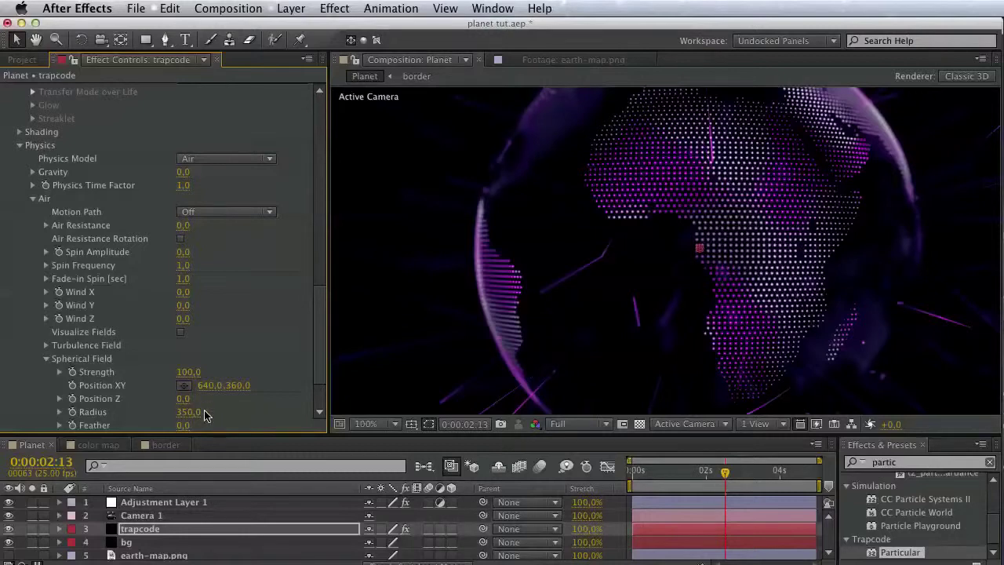
key("space")
left_click_drag(493, 381, 494, 403)
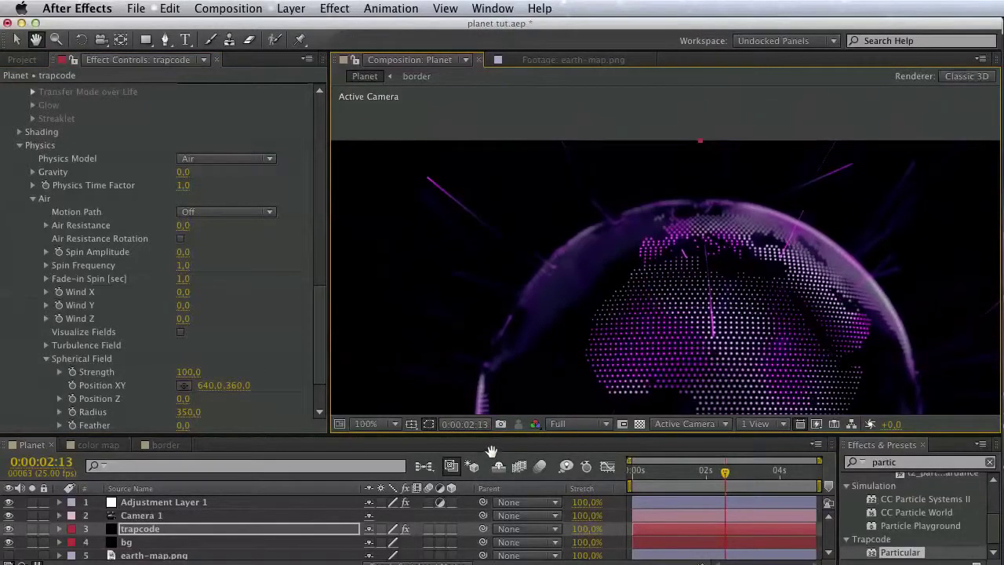
Set the start emit percentage of force line 2's aux system to 0.
scroll(325, 200, "up", 15)
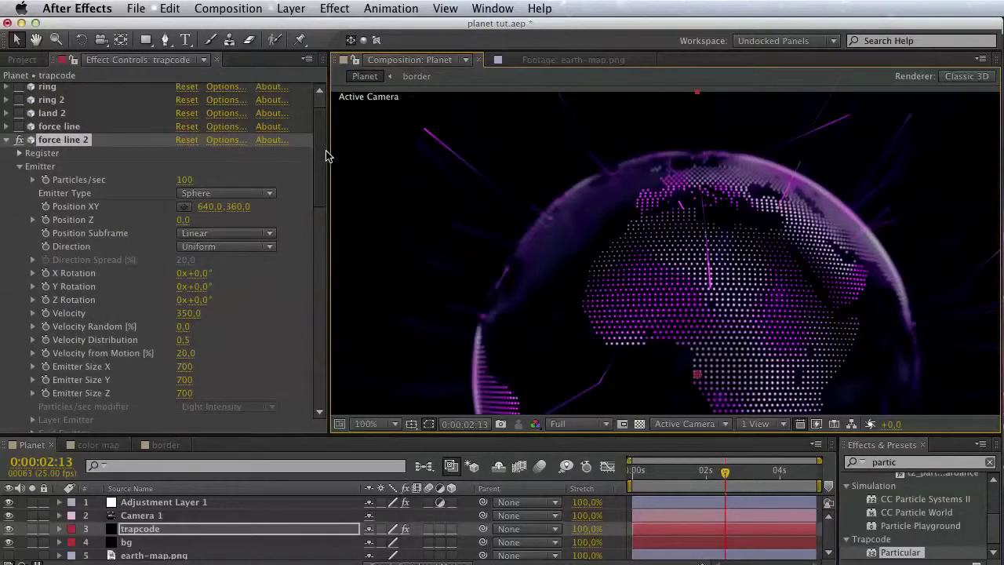
scroll(325, 173, "down", 9)
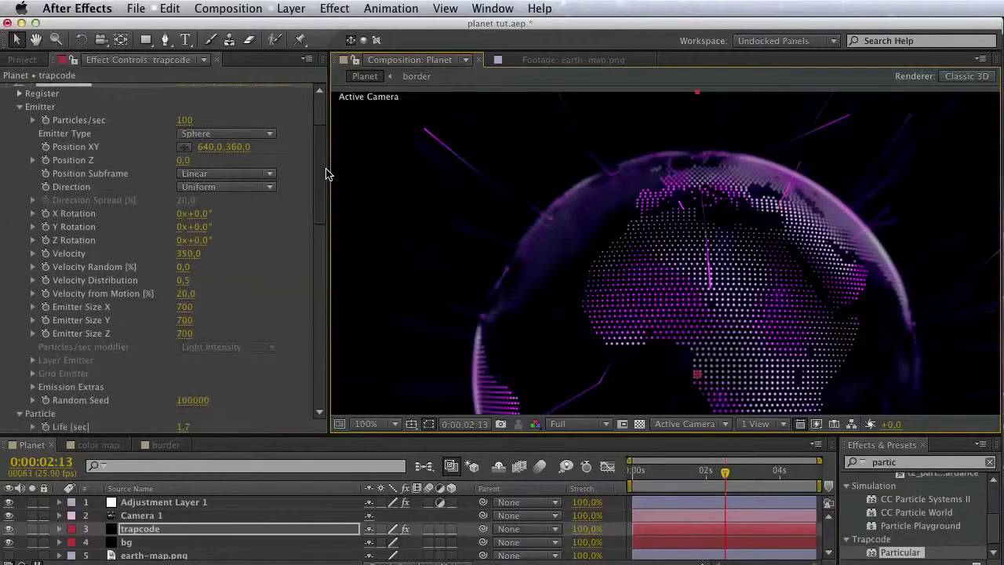
left_click_drag(321, 190, 321, 360)
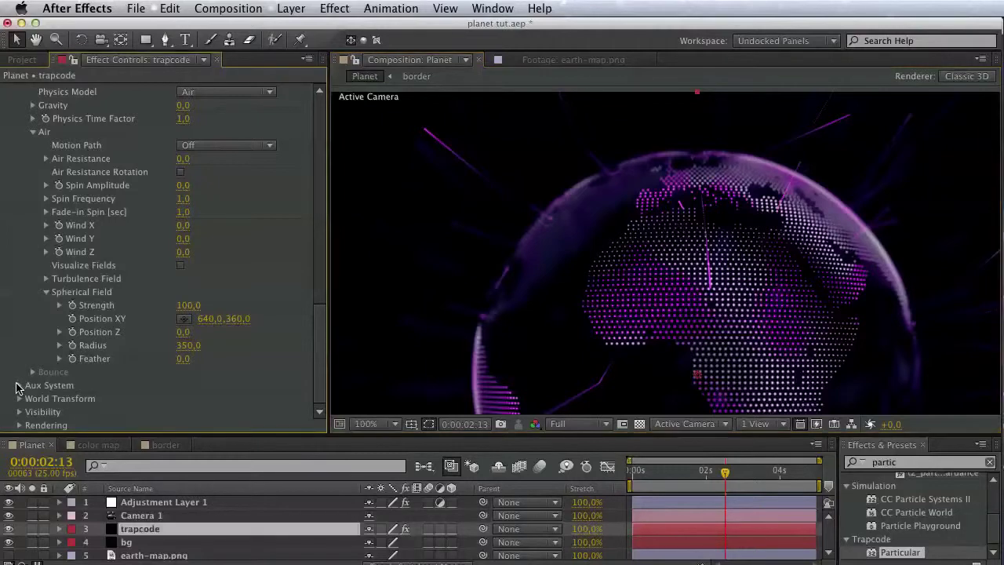
left_click(19, 385)
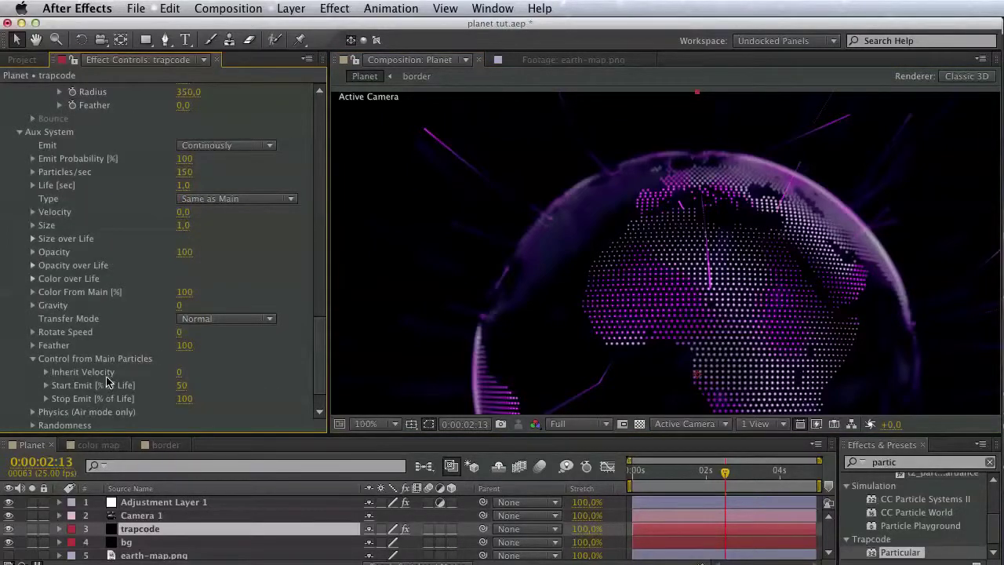
left_click(181, 385)
type("0")
key("Return")
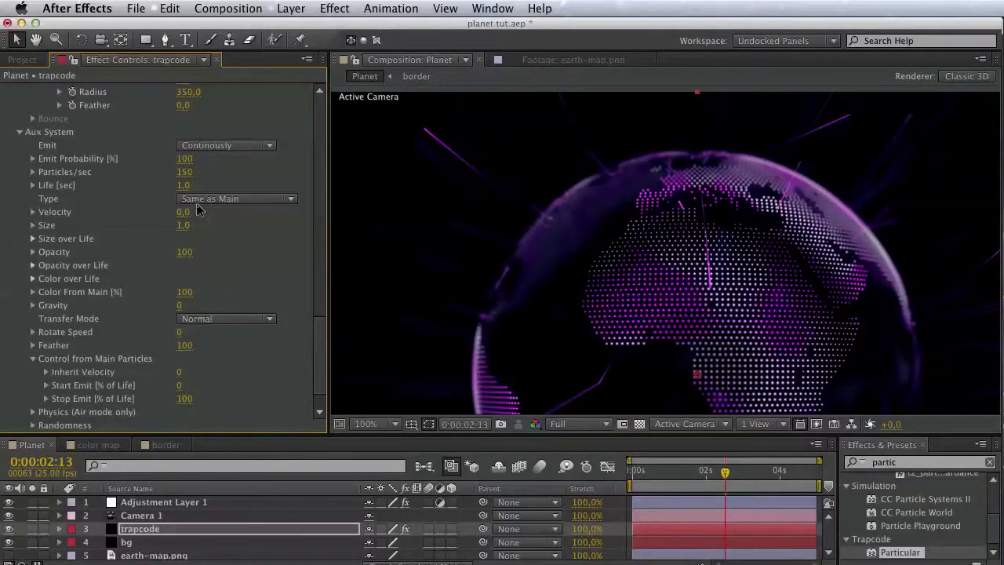
Set the aux system of force line 2 to emit 100 particles per second.
left_click(184, 172)
type("100")
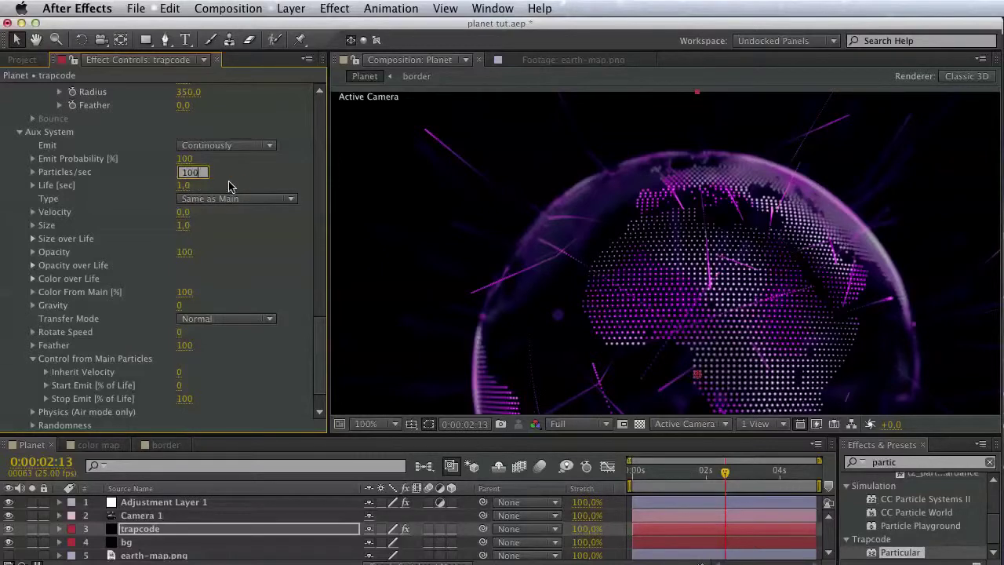
key("Return")
key("space")
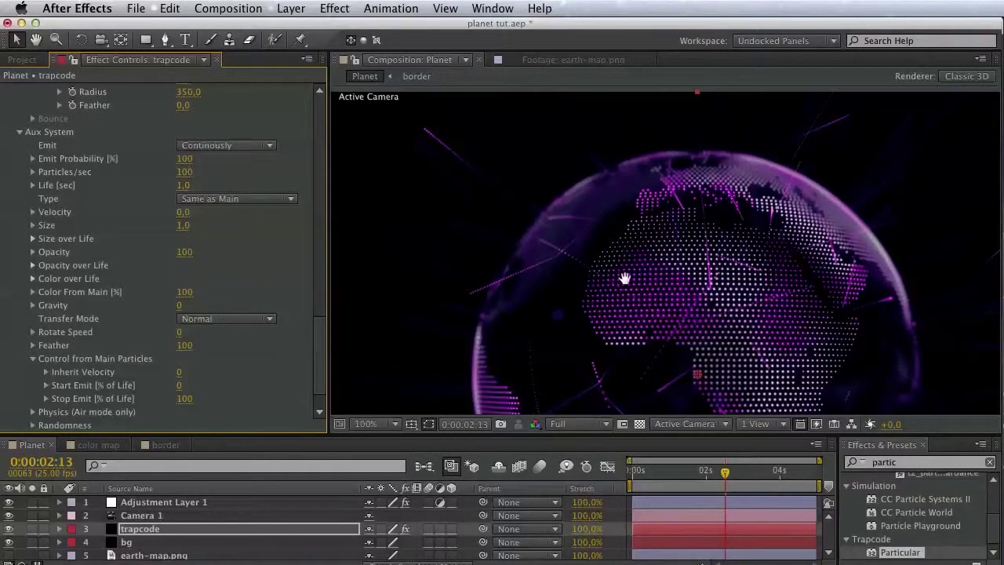
left_click_drag(626, 278, 602, 103)
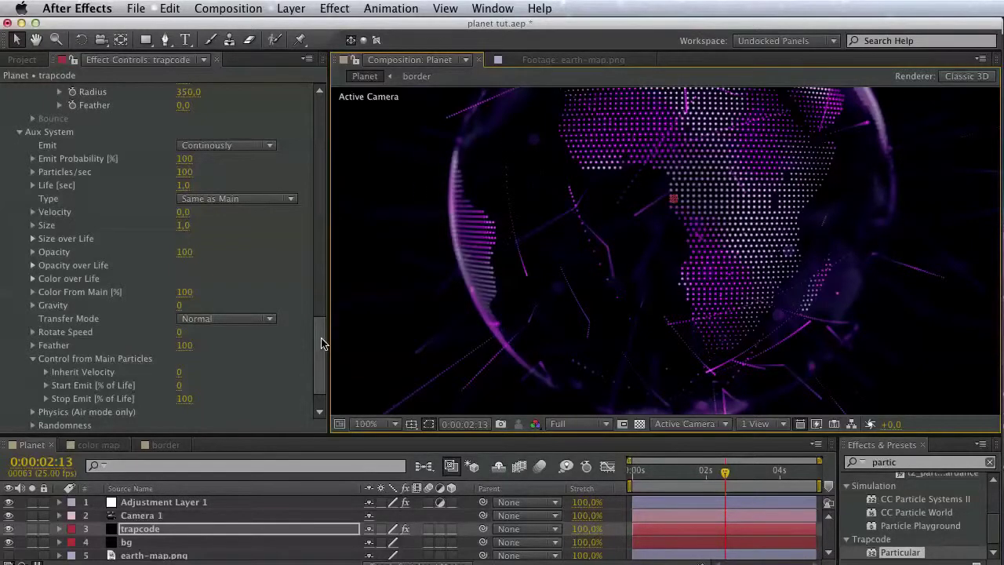
Lower the emitter velocity of force line 2 to about 114.
left_click_drag(321, 341, 322, 125)
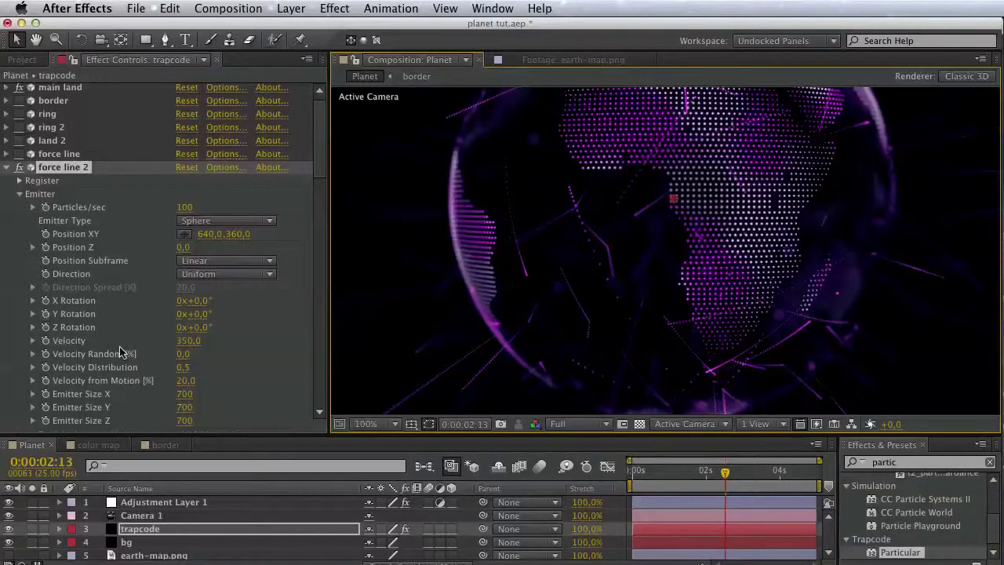
left_click(34, 341)
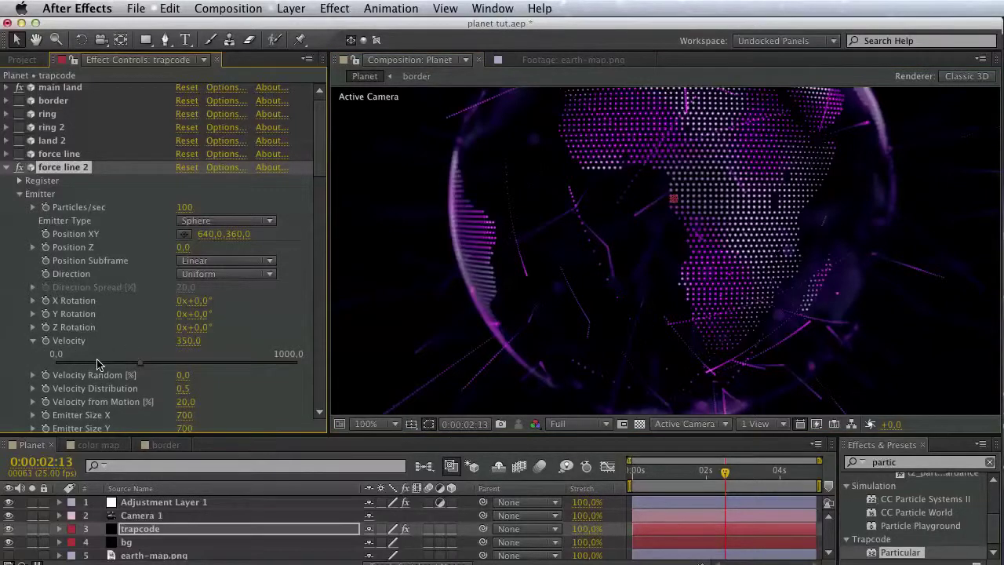
left_click(98, 363)
left_click_drag(98, 364, 84, 364)
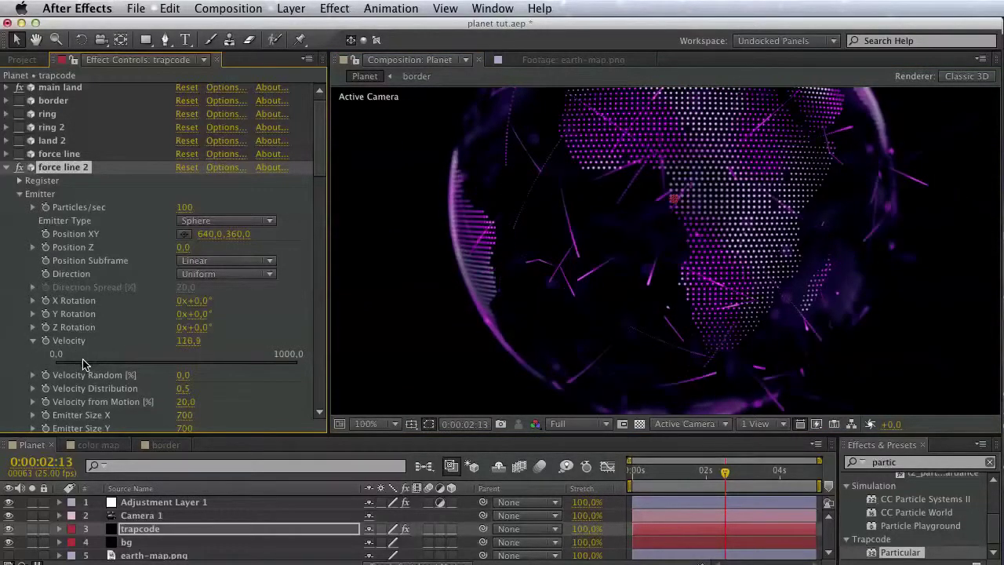
left_click_drag(585, 215, 576, 261)
Set force line 2's main emitter to 30 particles per second.
left_click(186, 207)
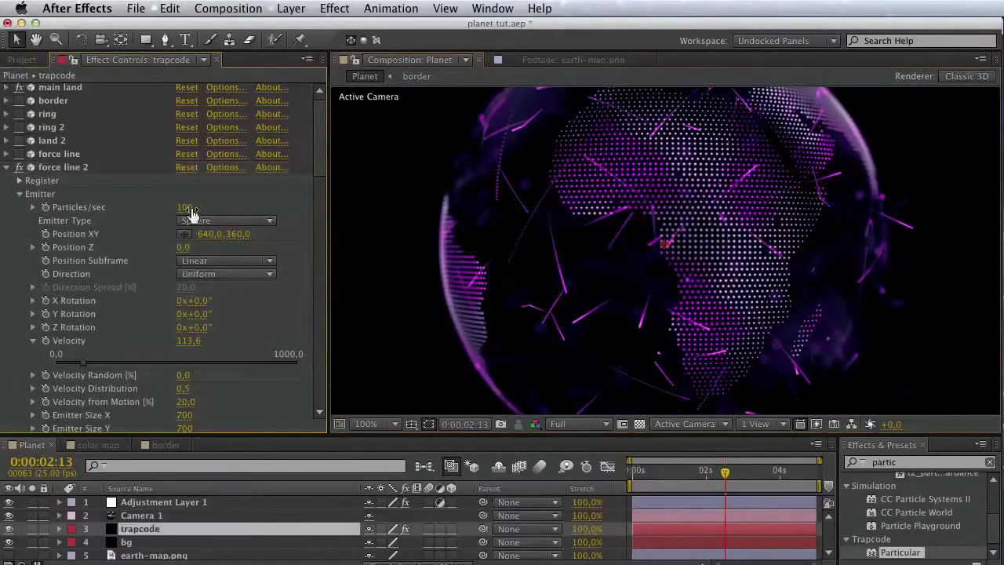
type("30")
key("Return")
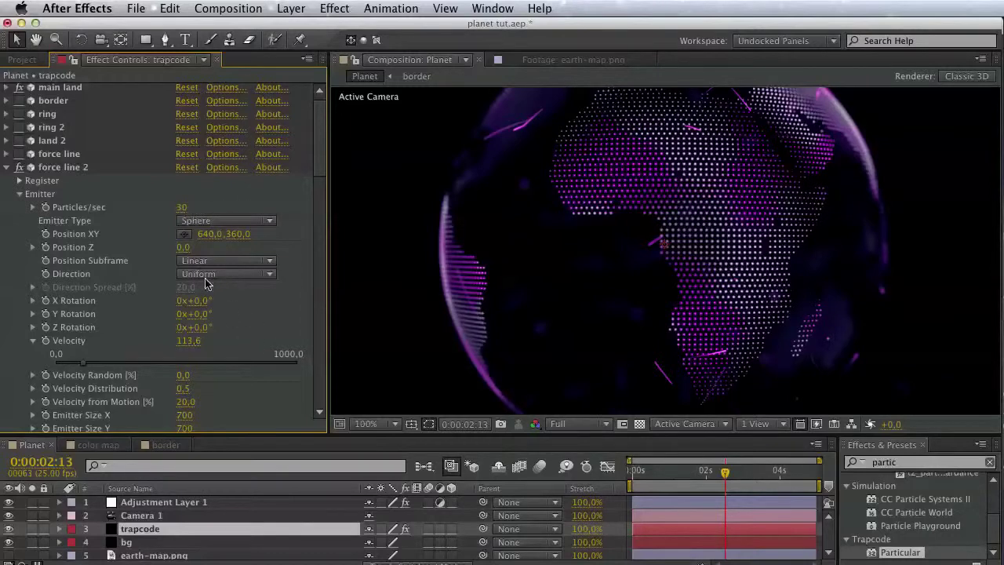
Set the particle life of force line 2 to 3 seconds and preview the frame at 0:00:04:08.
scroll(255, 328, "down", 6)
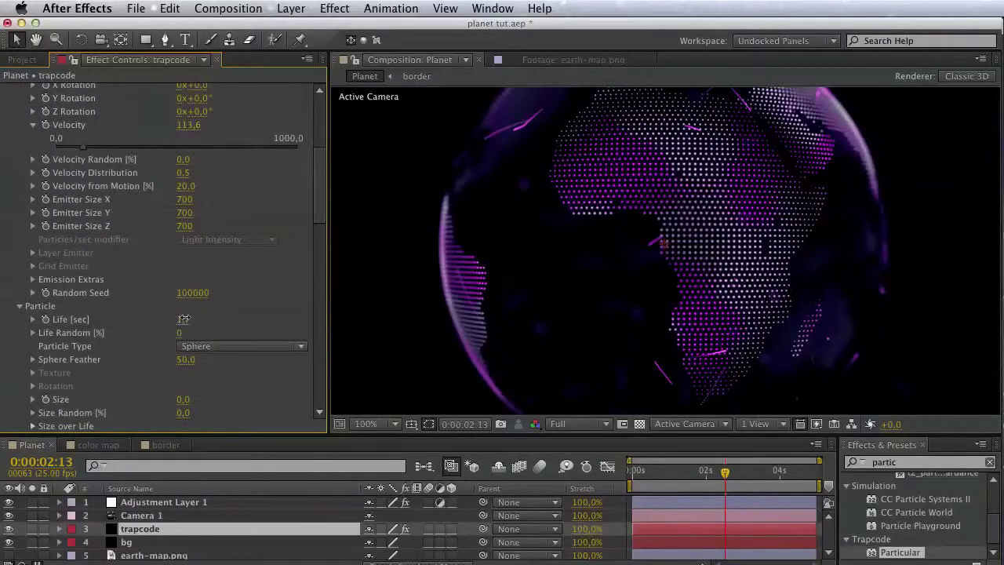
left_click(183, 318)
type("5")
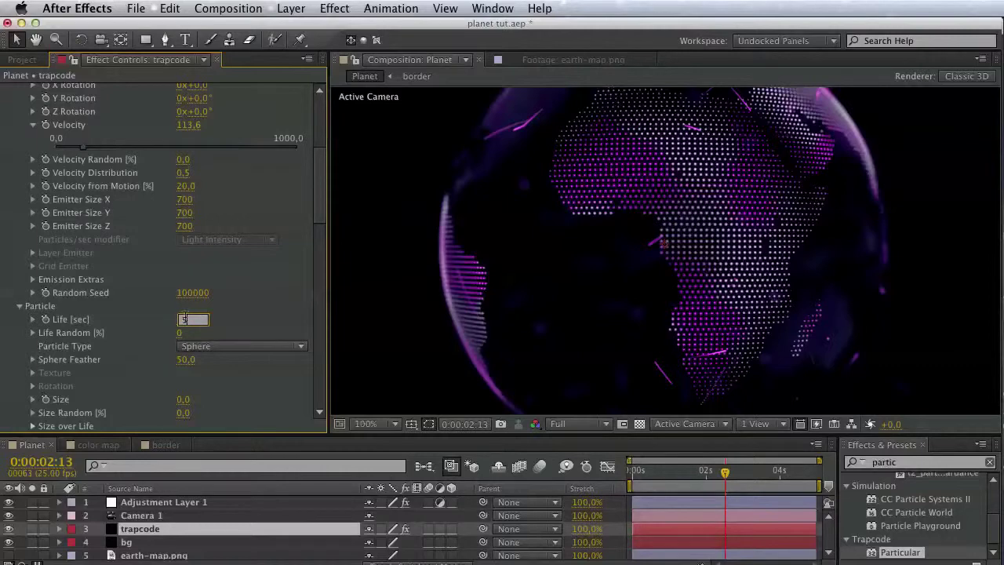
key("Return")
left_click(184, 319)
type("3")
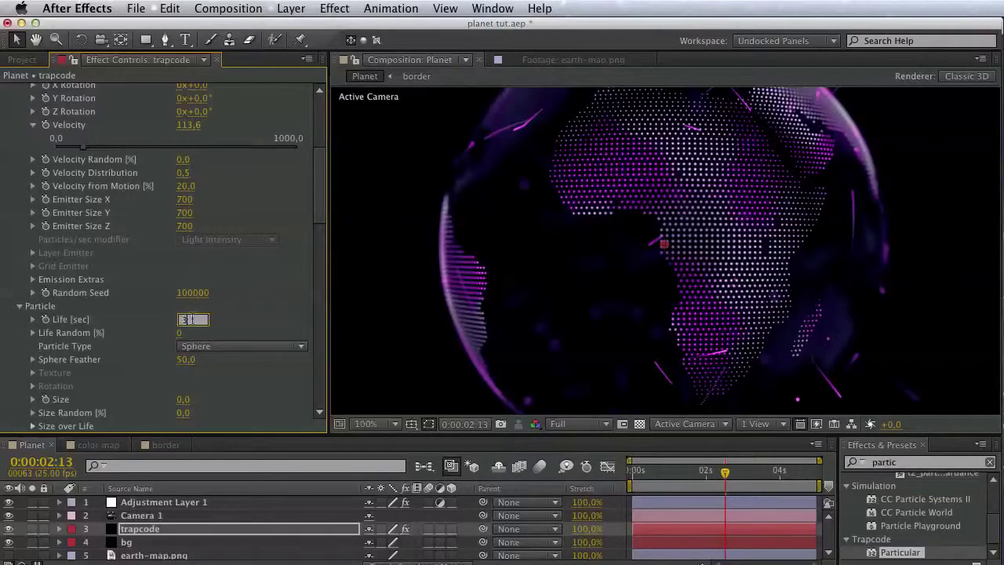
key("Return")
left_click(793, 475)
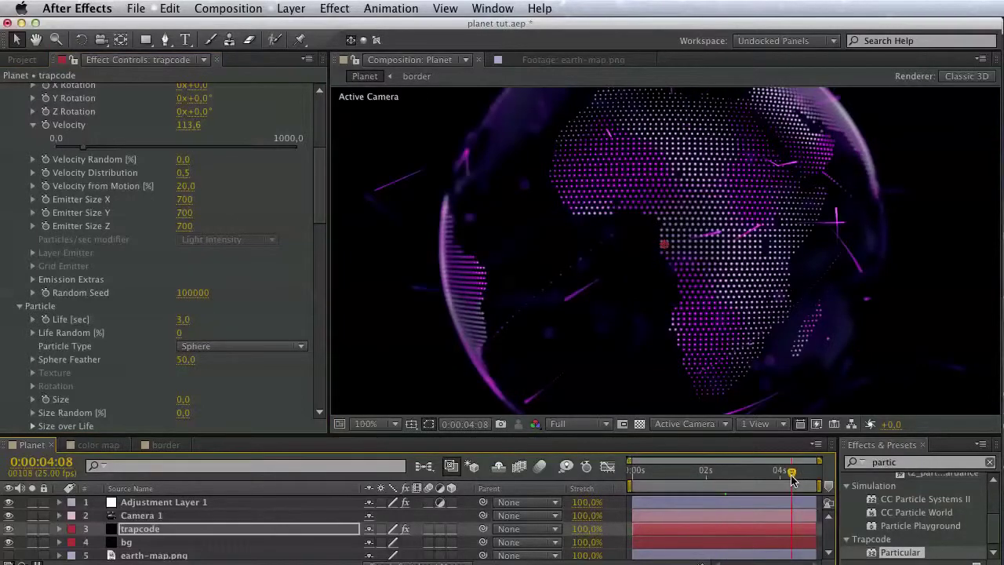
key("h")
left_click_drag(706, 377, 668, 277)
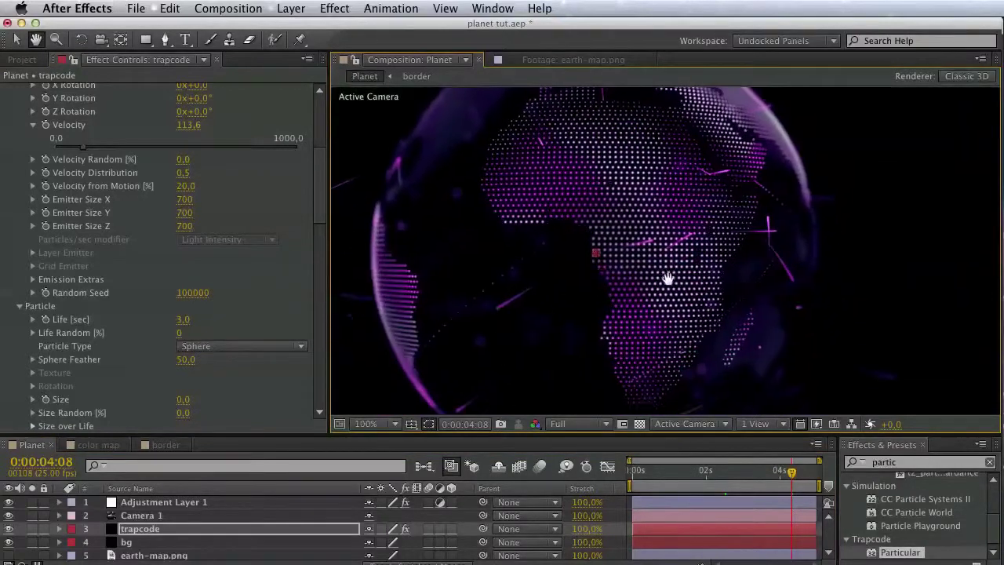
Switch the border, ring, ring 2, land 2 and force line effects back on and save the project.
key("v")
scroll(4, 235, "up", 10)
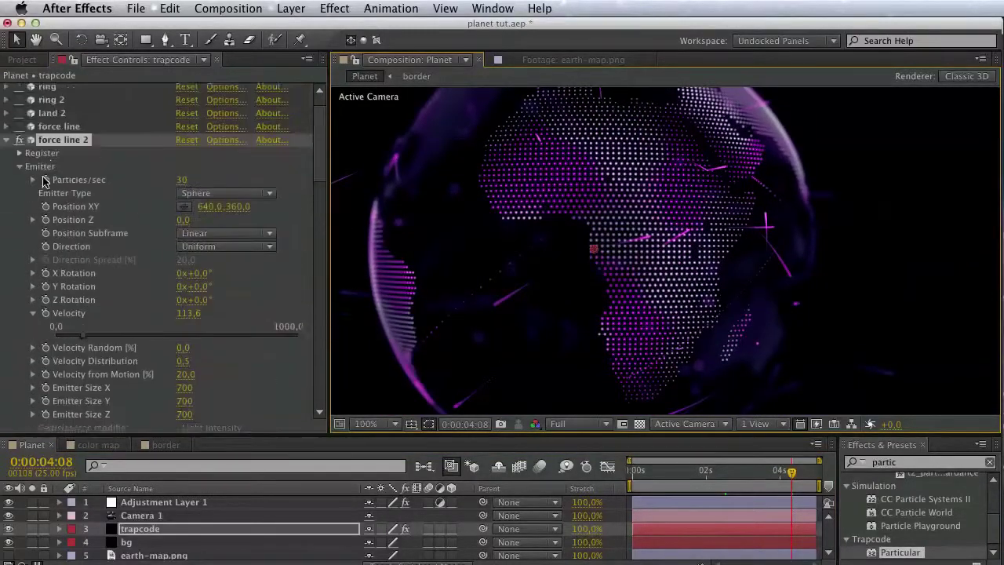
left_click(7, 169)
left_click_drag(20, 157, 20, 103)
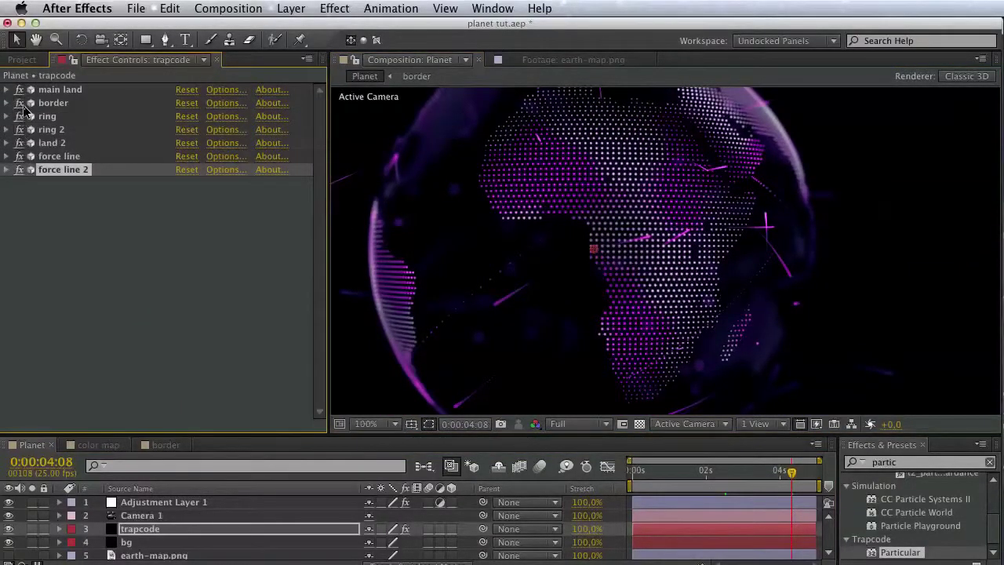
left_click_drag(591, 273, 623, 337)
key("cmd+s")
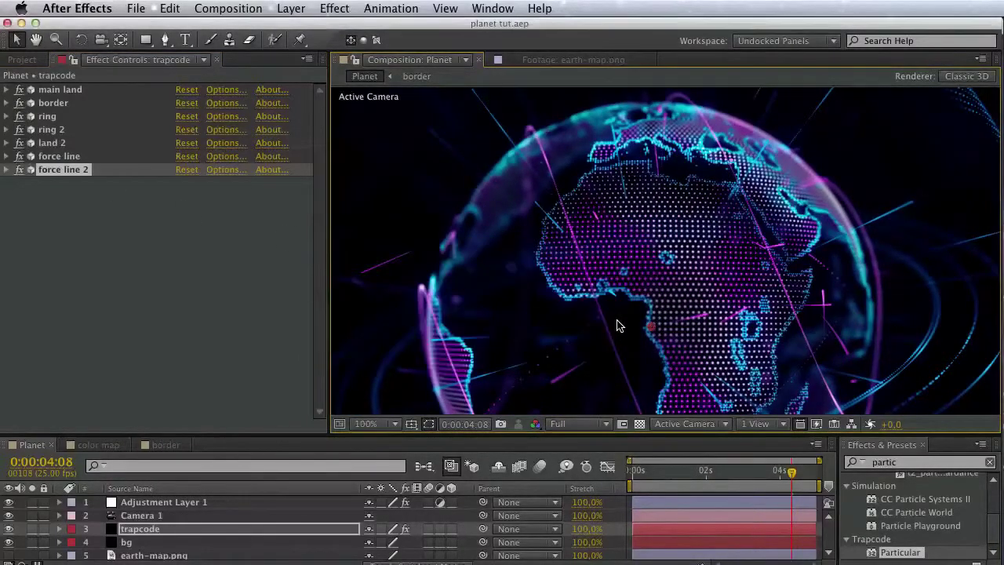
Add a Trapcode Form effect to the trapcode layer and rename the effect city.
left_click(256, 246)
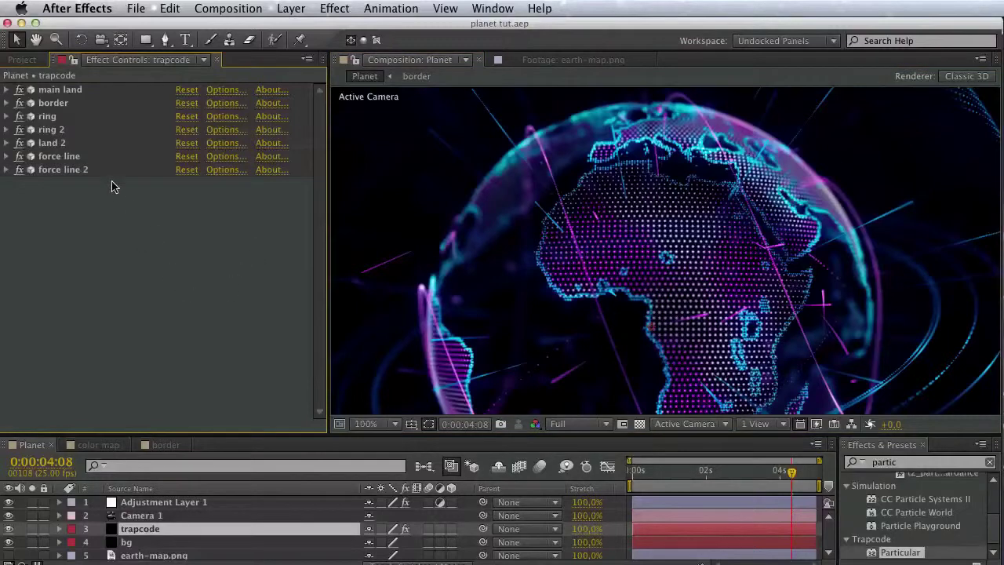
left_click(59, 92)
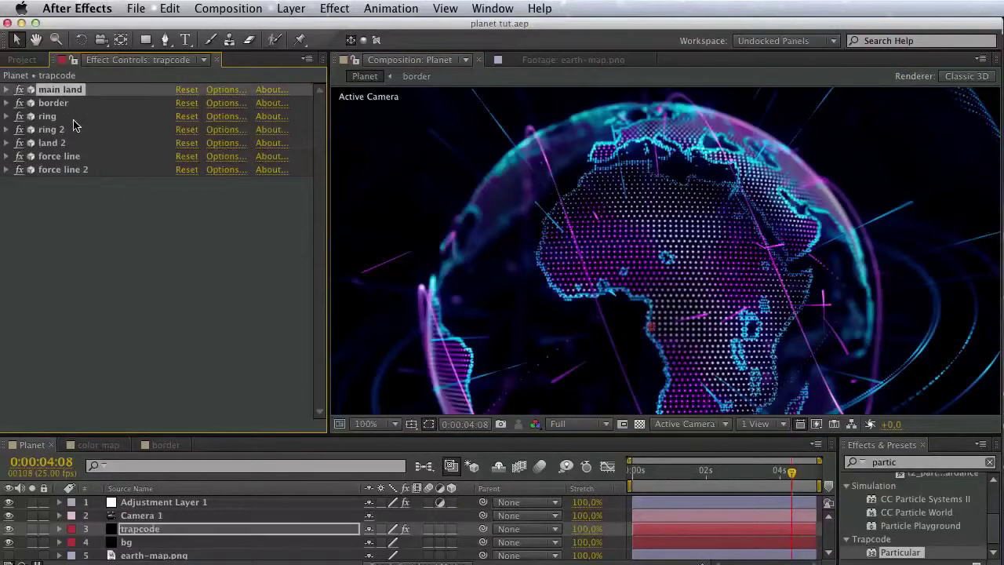
left_click(94, 195)
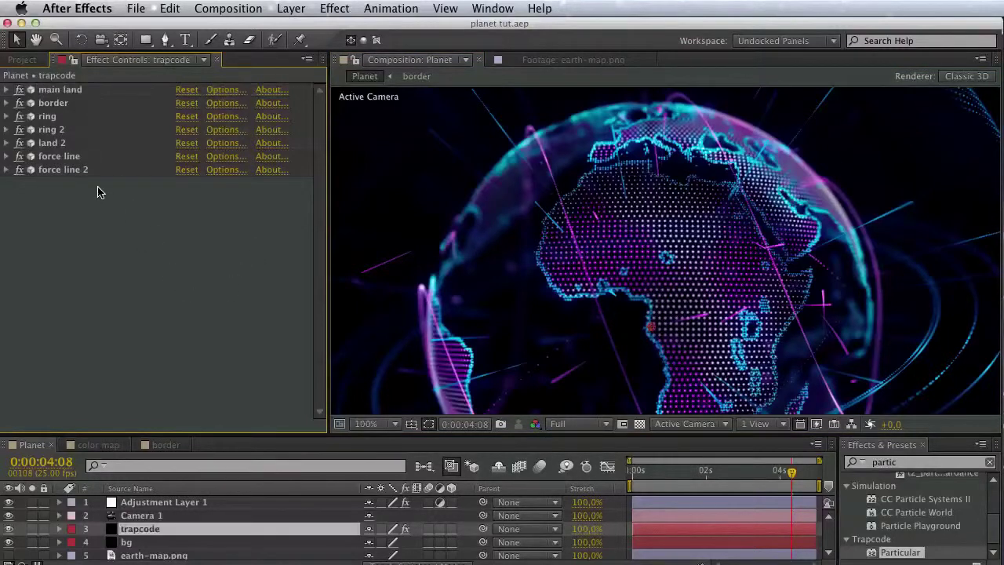
left_click(903, 463)
type("form")
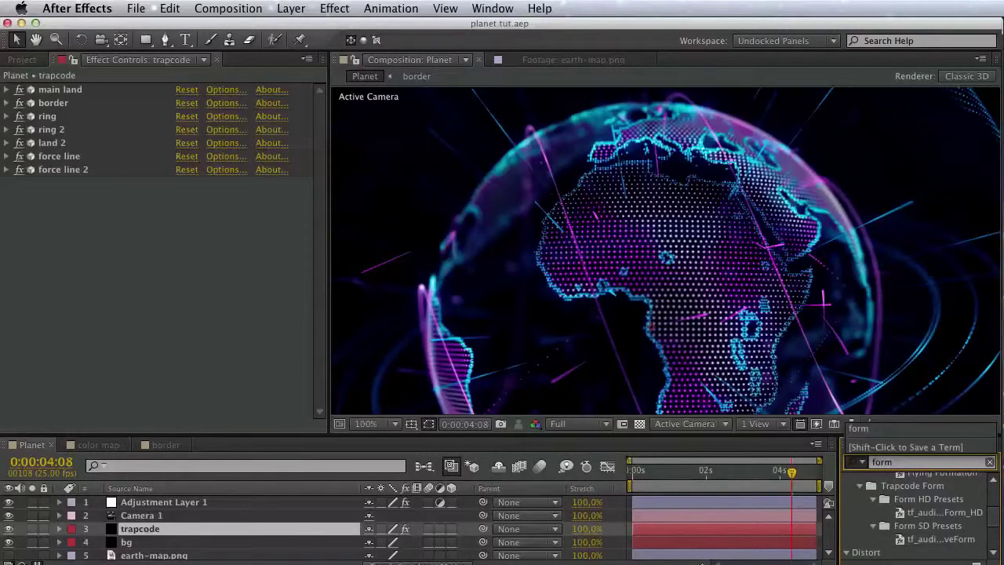
scroll(985, 549, "down", 3)
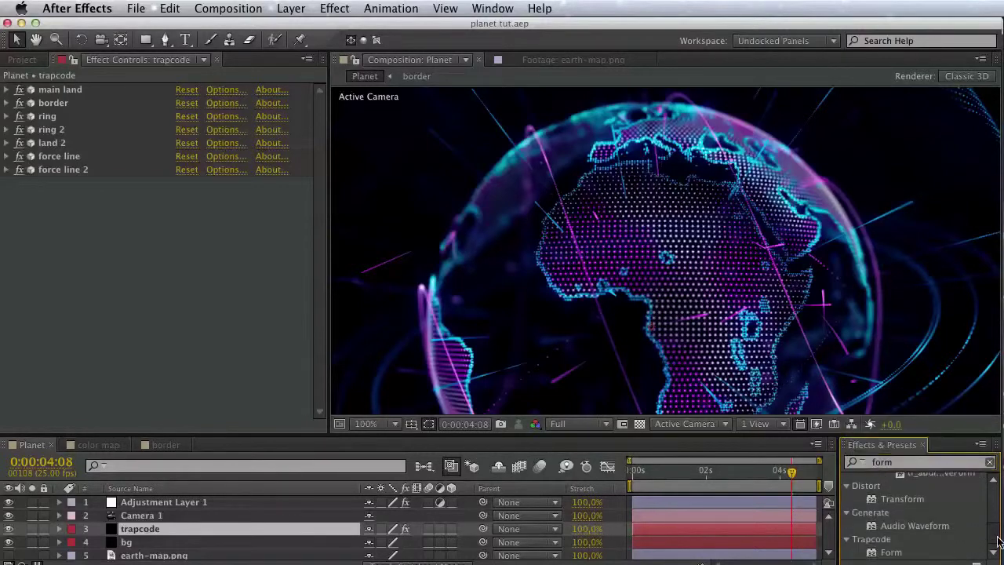
left_click(891, 552)
left_click_drag(149, 302, 111, 274)
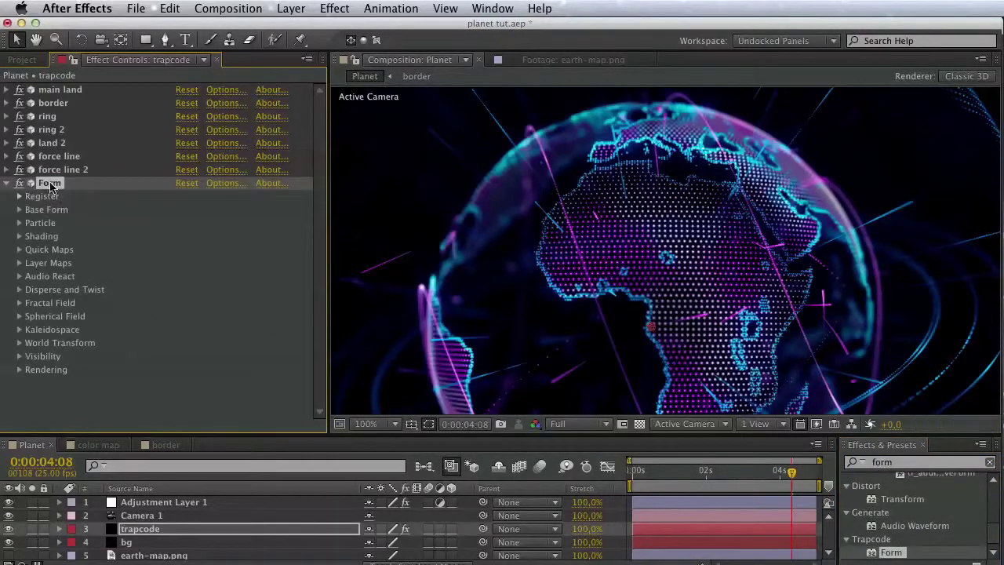
key("Return")
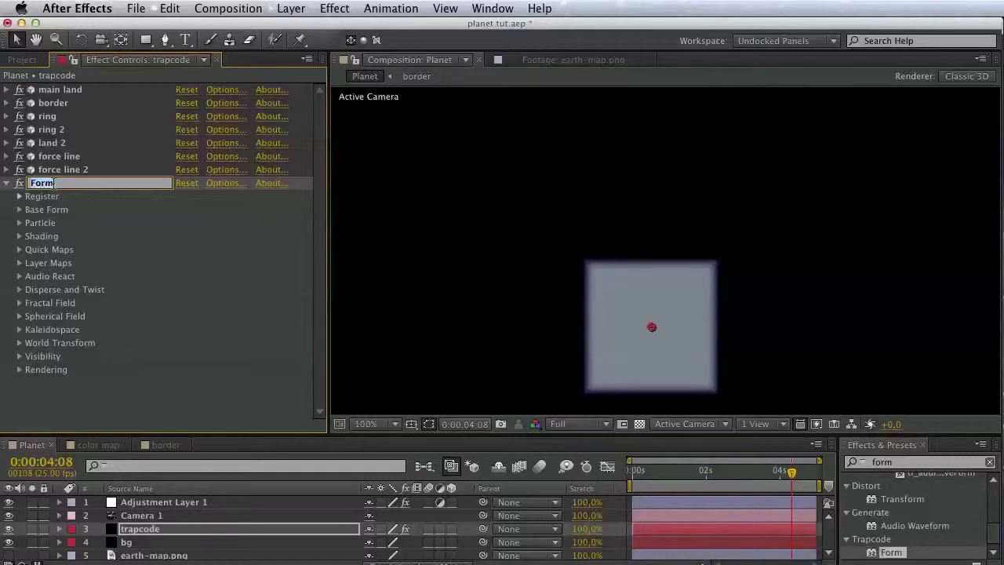
type("city")
key("Return")
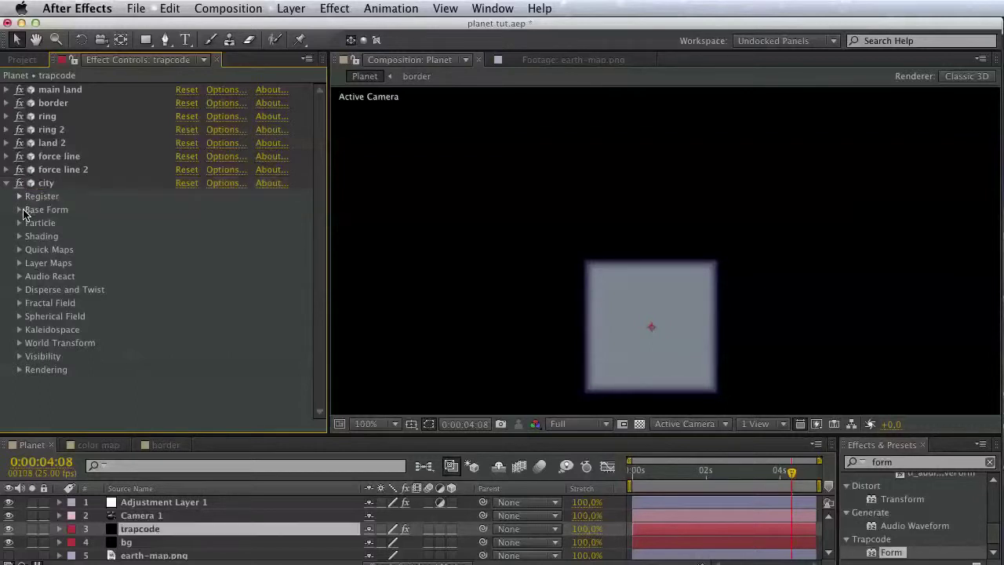
Set the city effect's base form to Sphere - Layered with X, Y and Z sizes of 700.
left_click(19, 209)
left_click(194, 224)
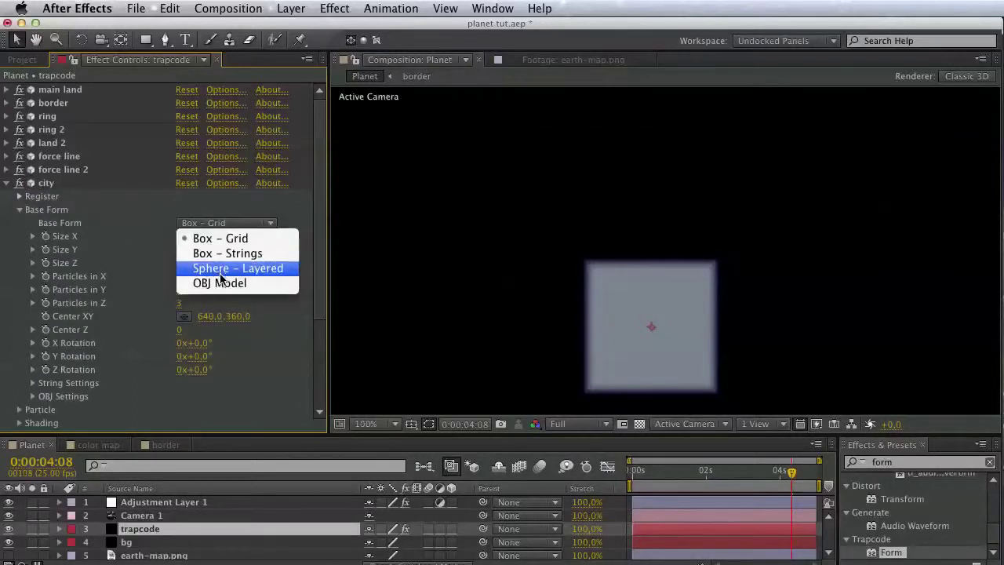
left_click(219, 271)
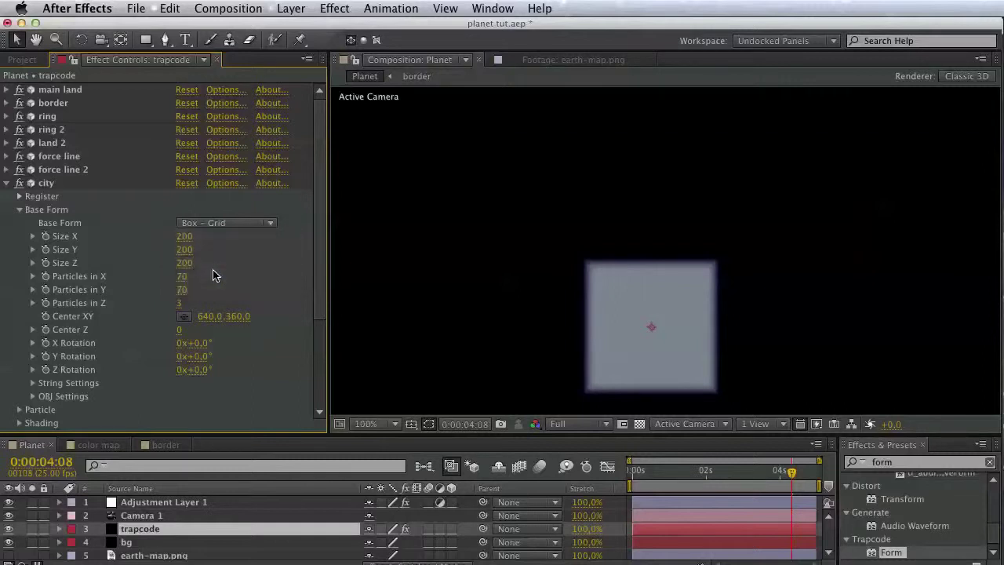
left_click(185, 238)
type("700")
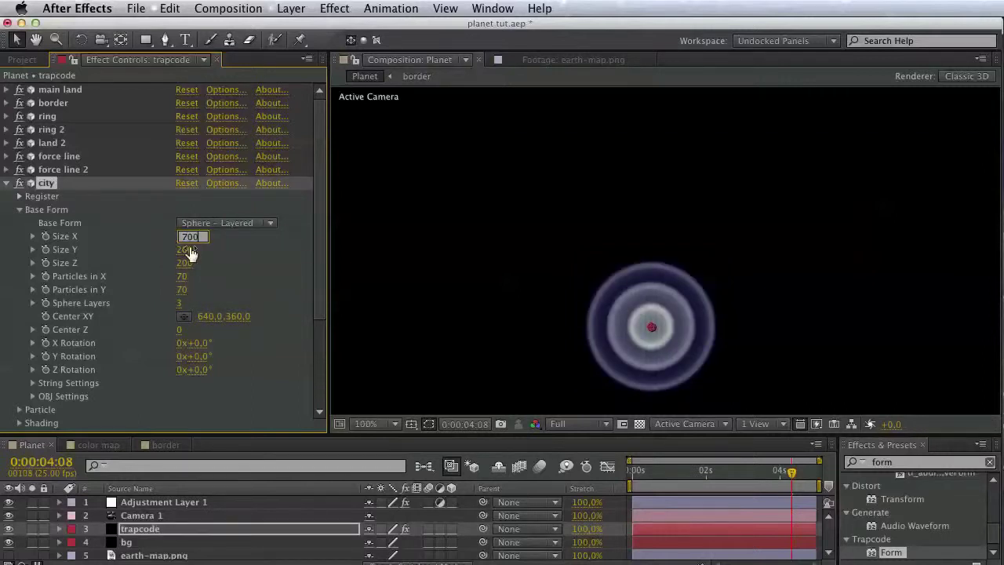
left_click(188, 250)
type("700")
left_click(187, 266)
type("700")
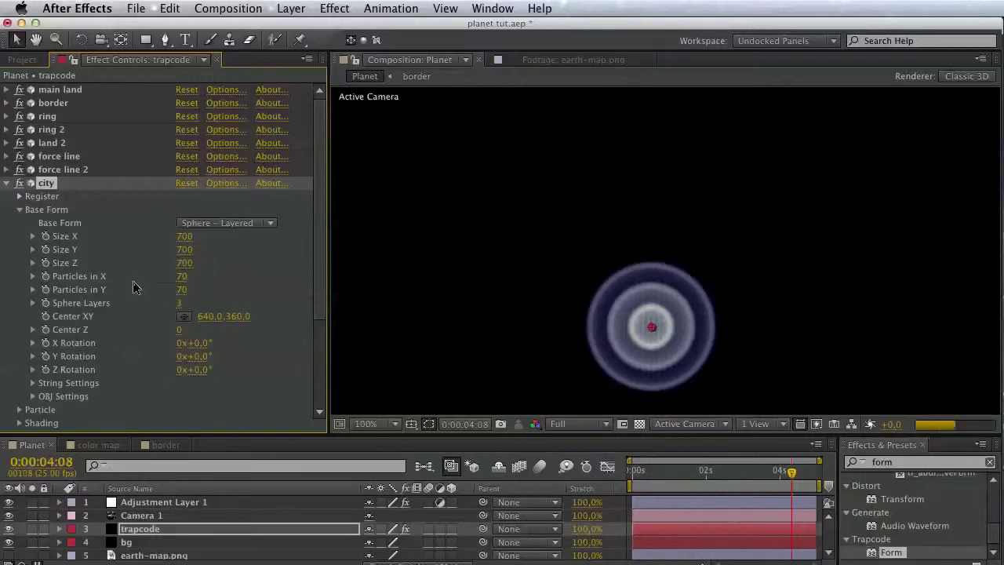
key("Return")
Enter 0 for the city effect's sphere layers and open its particle settings.
left_click(180, 304)
type("0")
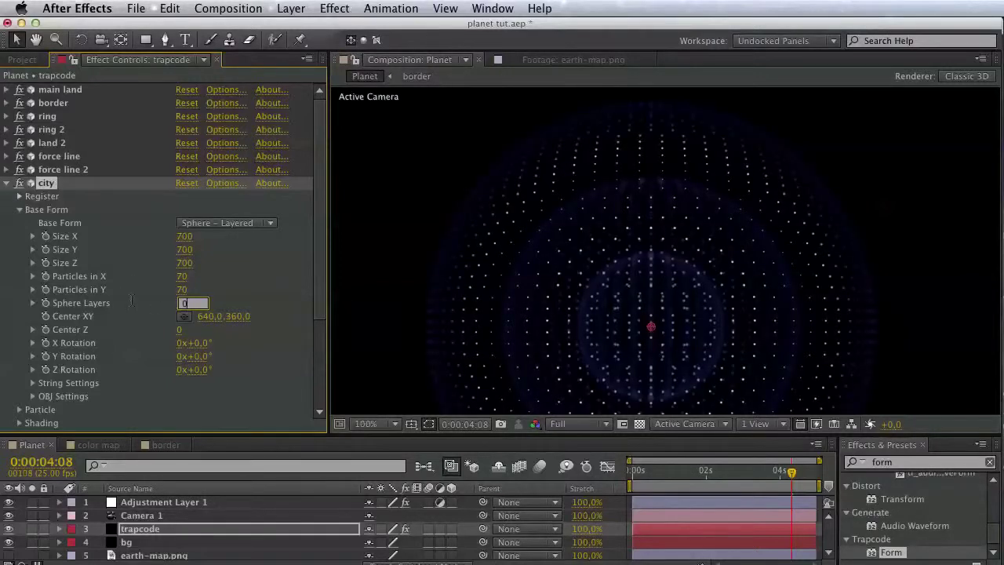
key("Return")
left_click(20, 211)
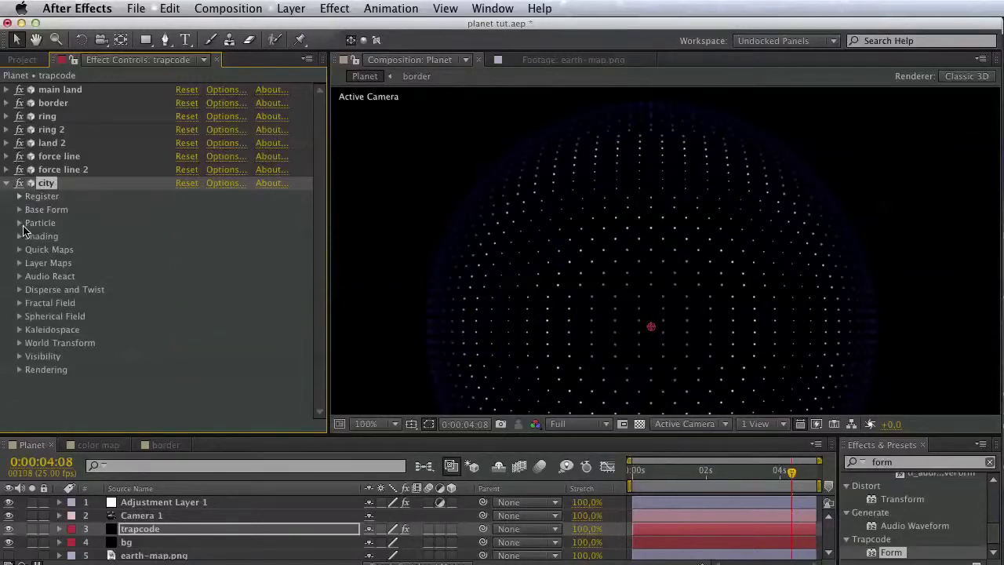
left_click(19, 224)
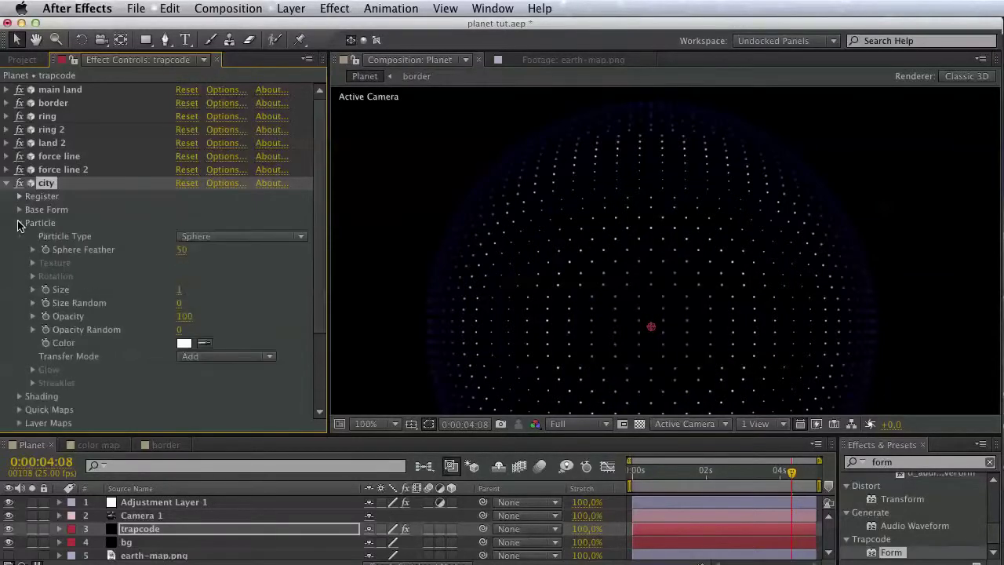
Create a new 50 x 50 px composition named city.
left_click(24, 60)
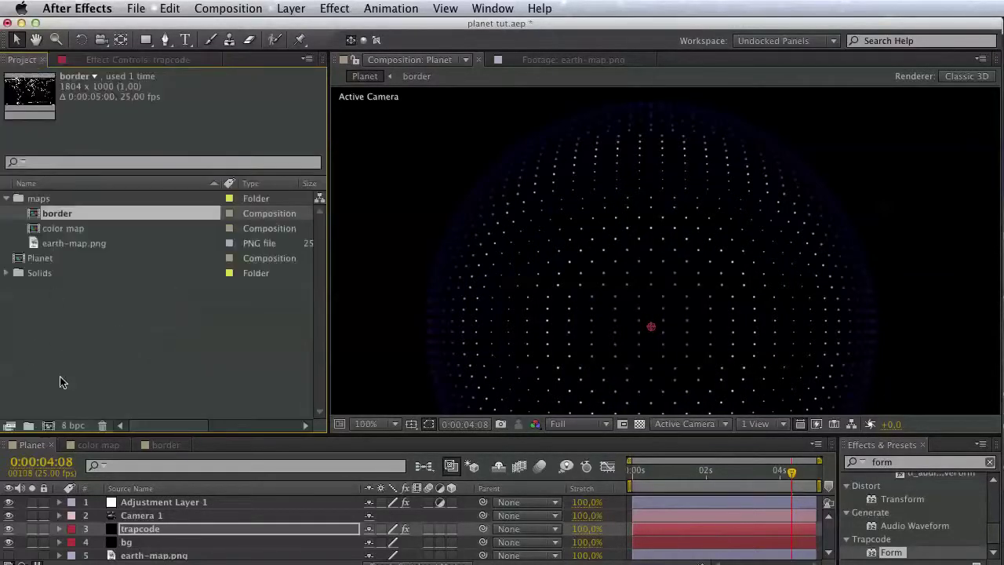
left_click(48, 427)
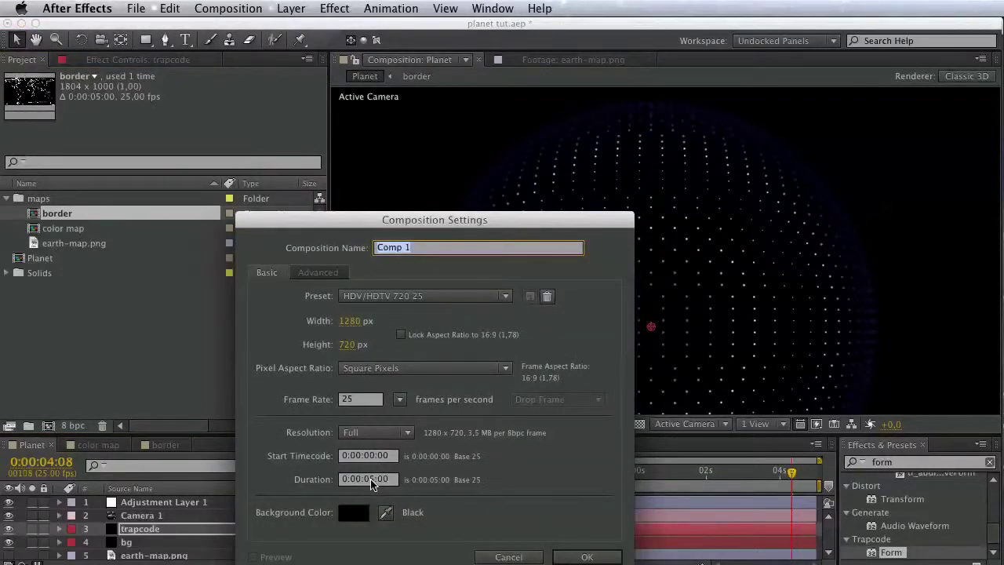
left_click(349, 320)
type("30")
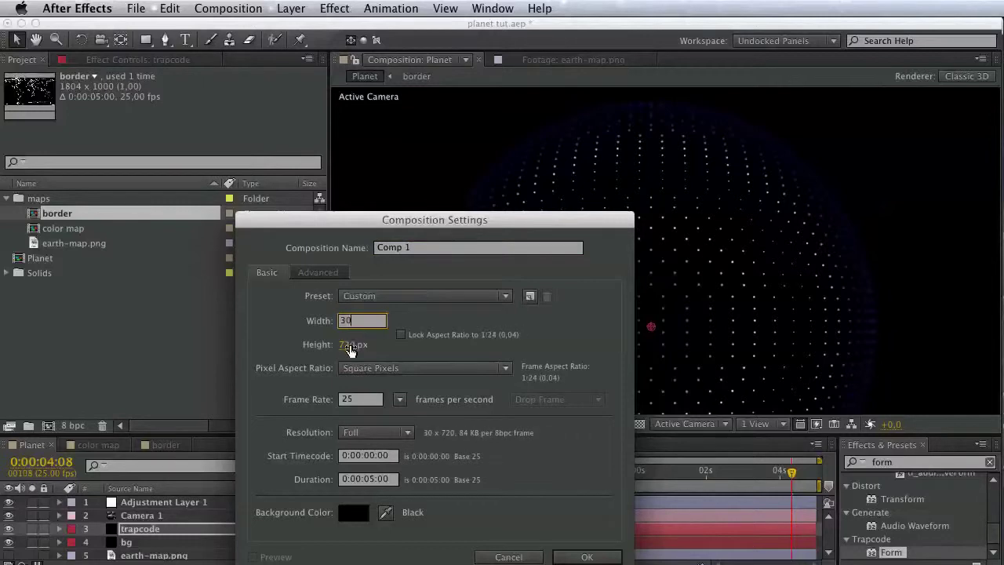
left_click(350, 346)
left_click(350, 323)
type("50")
left_click(350, 344)
type("50")
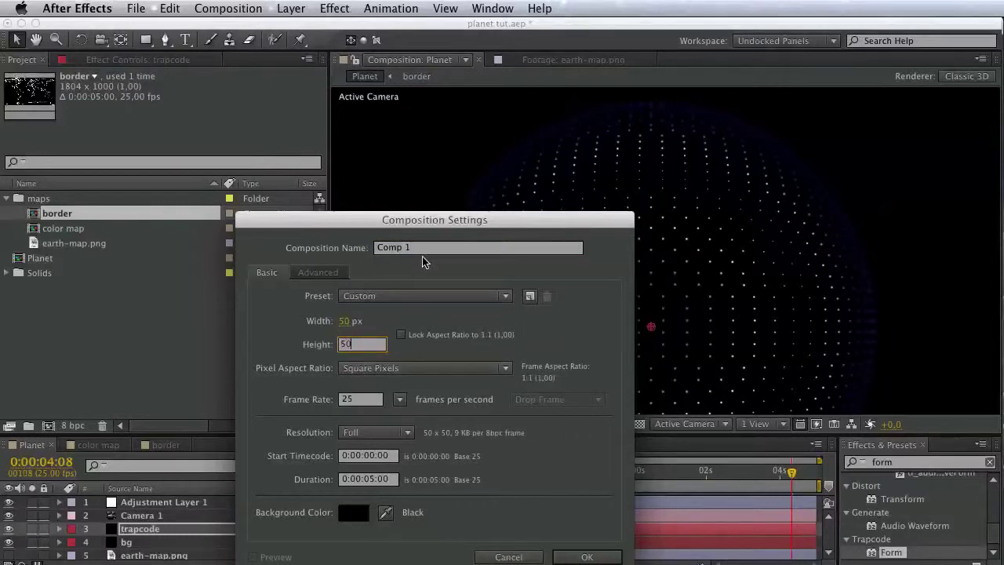
left_click(423, 250)
type("city")
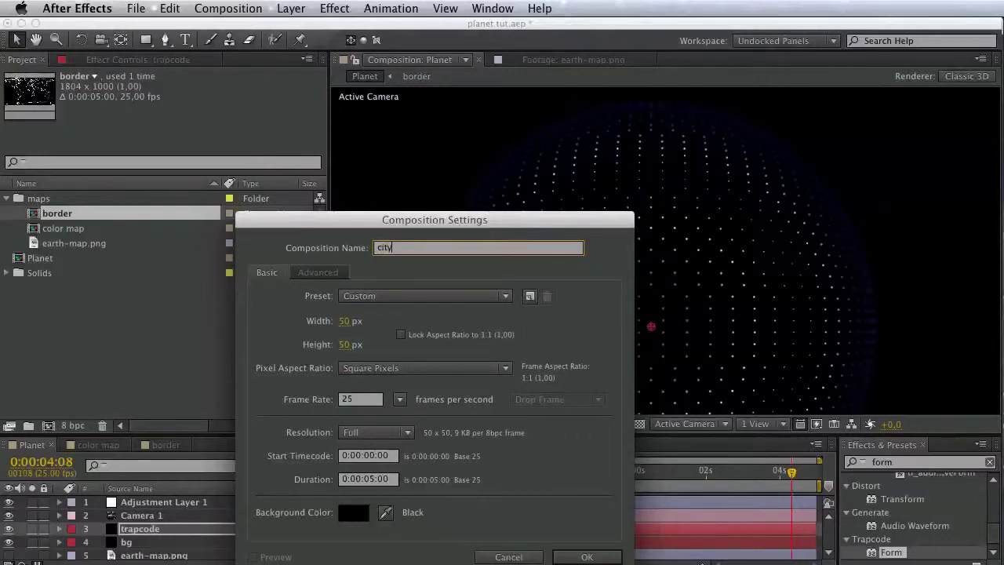
key("Return")
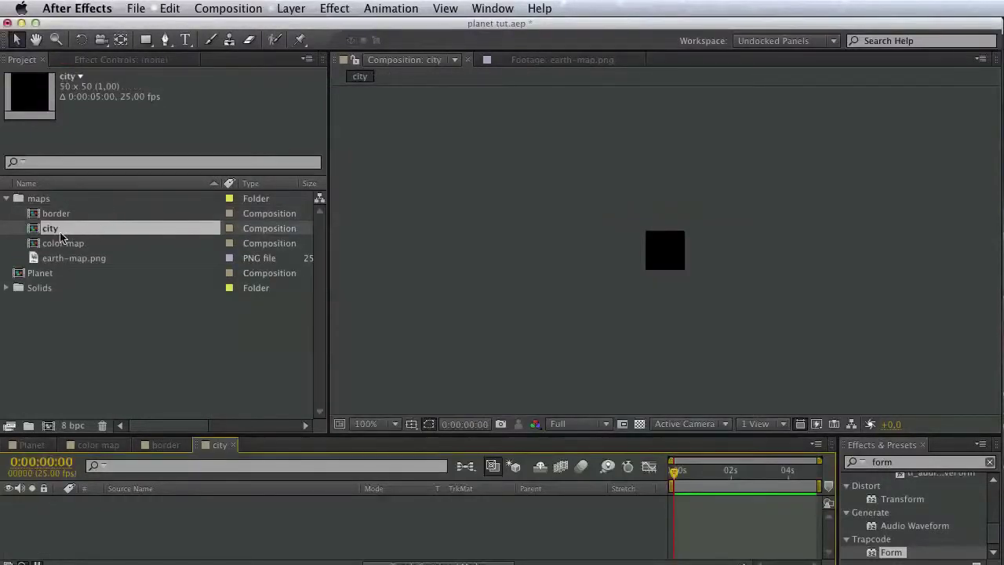
Draw a pentagon from the centre of the city composition, nearly filling the frame, and set its fill to none.
scroll(668, 229, "up", 1)
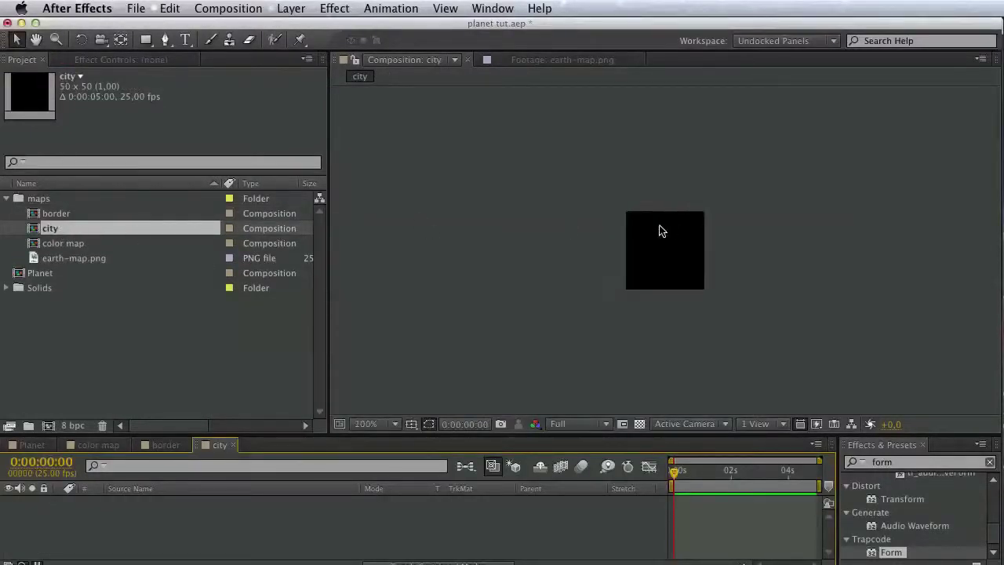
left_click_drag(146, 39, 202, 75)
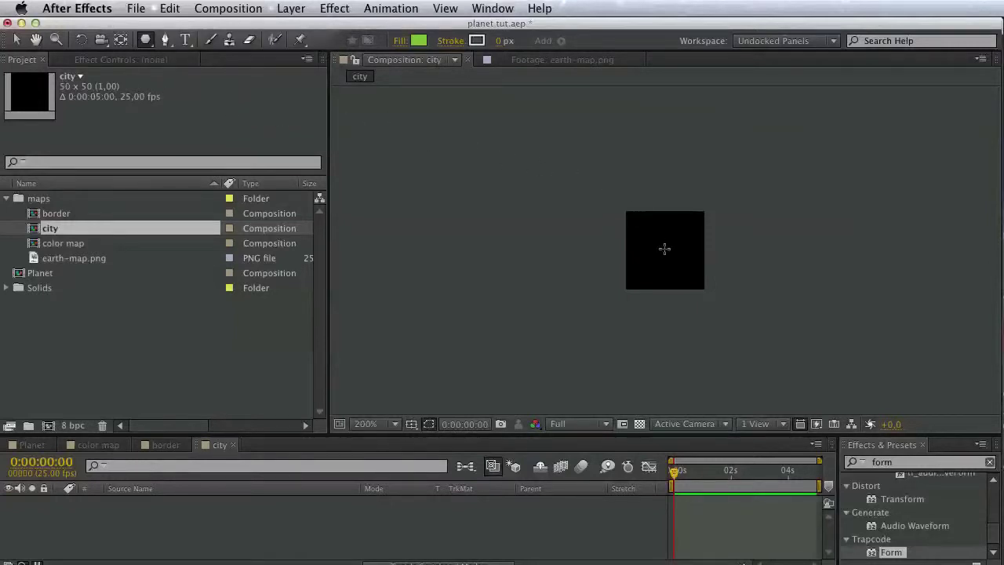
left_click_drag(664, 249, 687, 275)
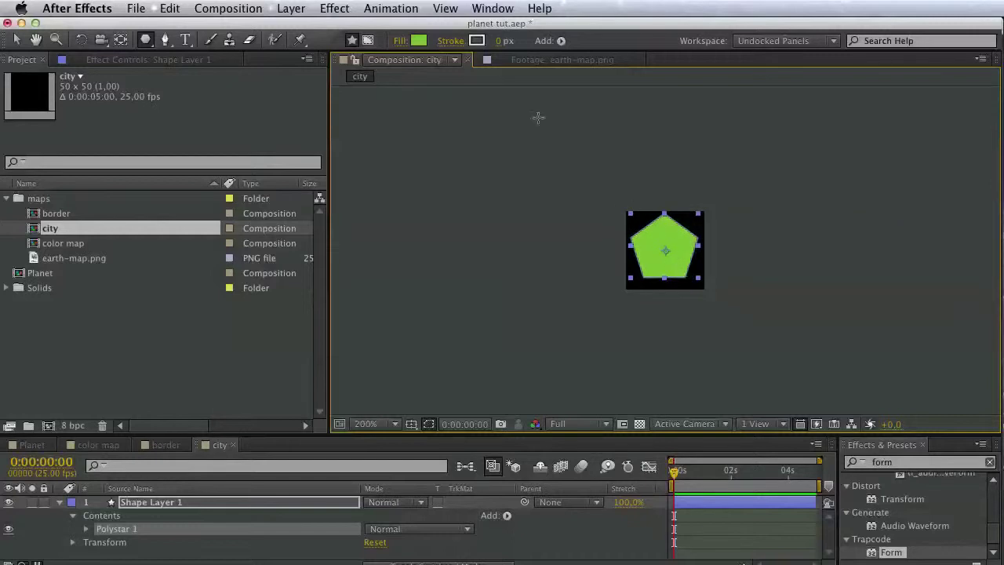
left_click(400, 41)
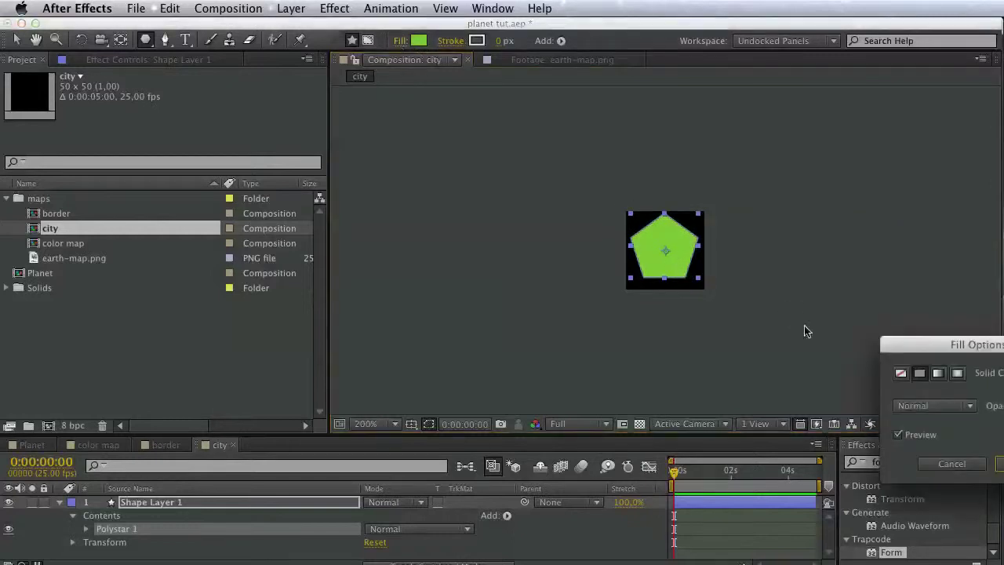
left_click(900, 374)
left_click(1000, 464)
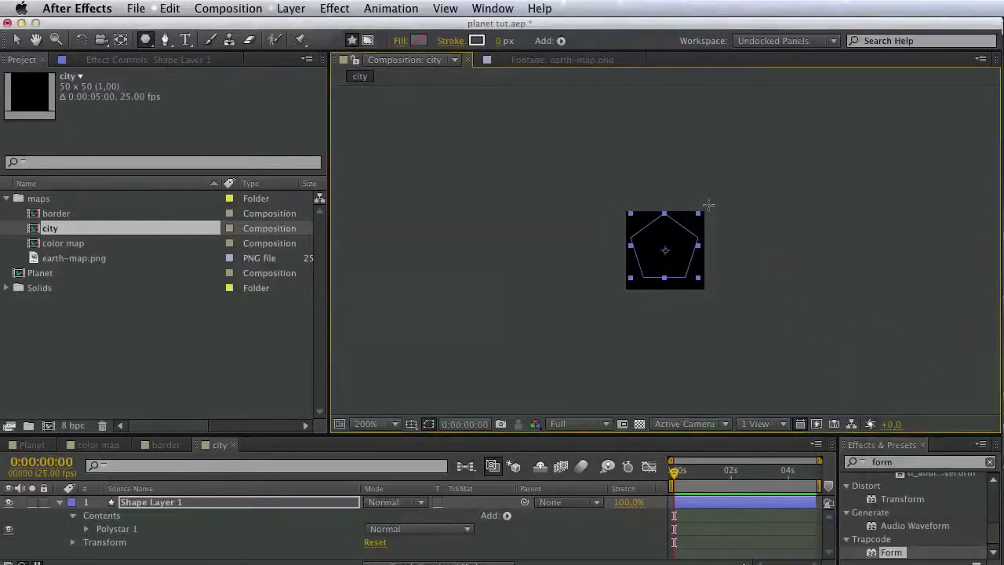
Set the pentagon's stroke width to 3 px.
left_click(503, 41)
type("2")
key("Return")
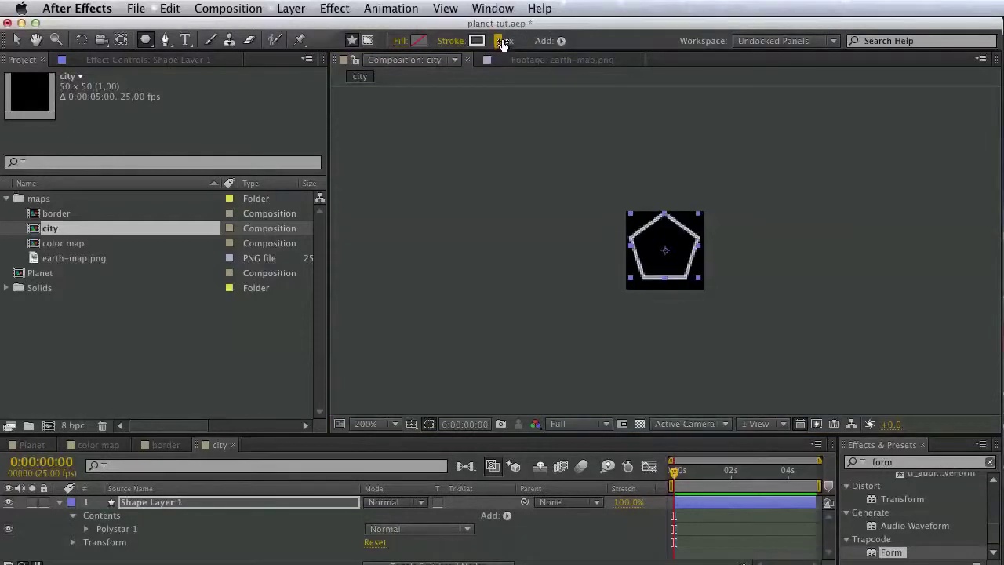
left_click(501, 43)
type("3")
key("Return")
Colour the pentagon's stroke with the saved pink swatch (hue 297, saturation 38, brightness 94).
left_click(479, 42)
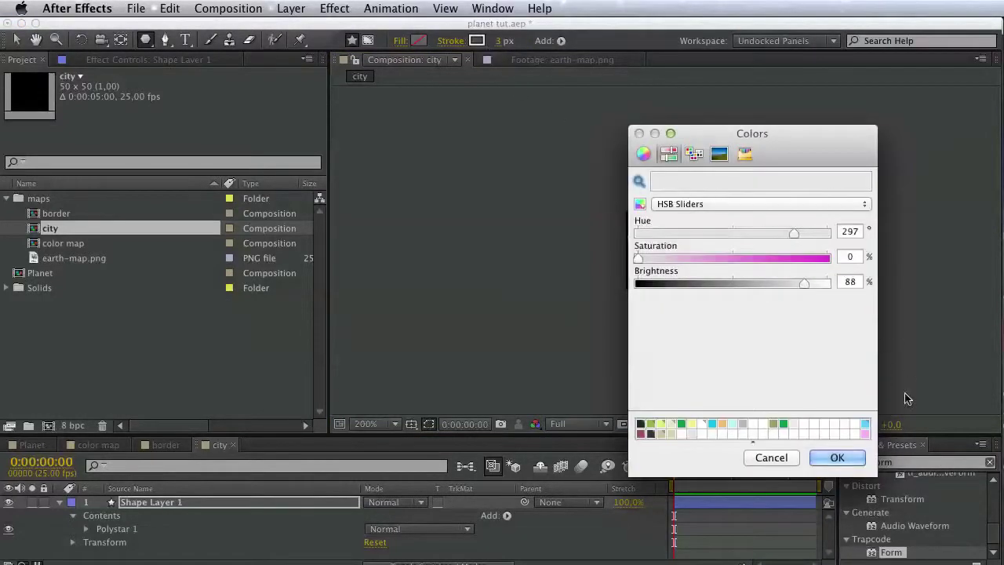
left_click(864, 425)
left_click(865, 434)
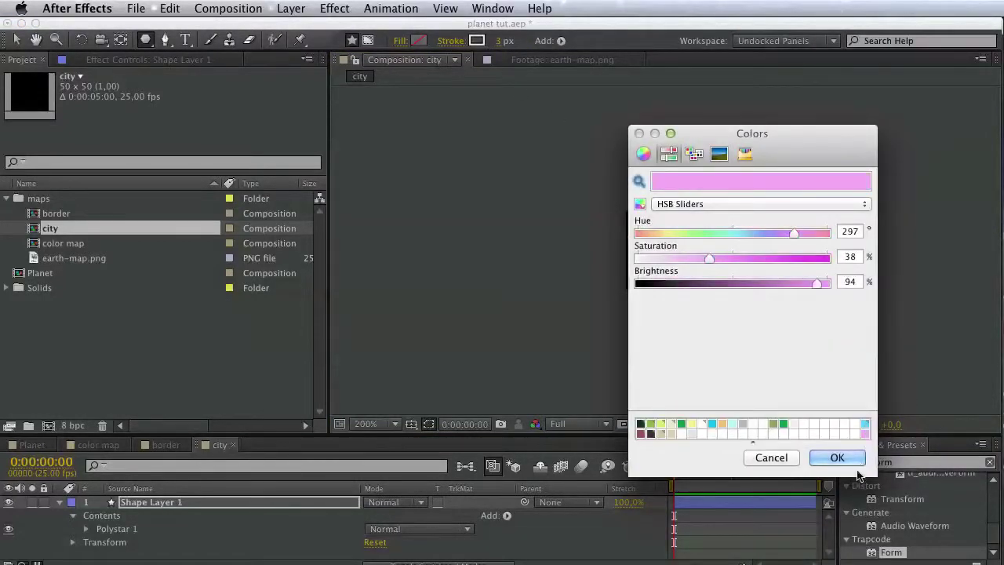
left_click(837, 458)
Turn the pentagon into a hexagon by setting its polystar path to 6 points.
scroll(664, 251, "up", 1)
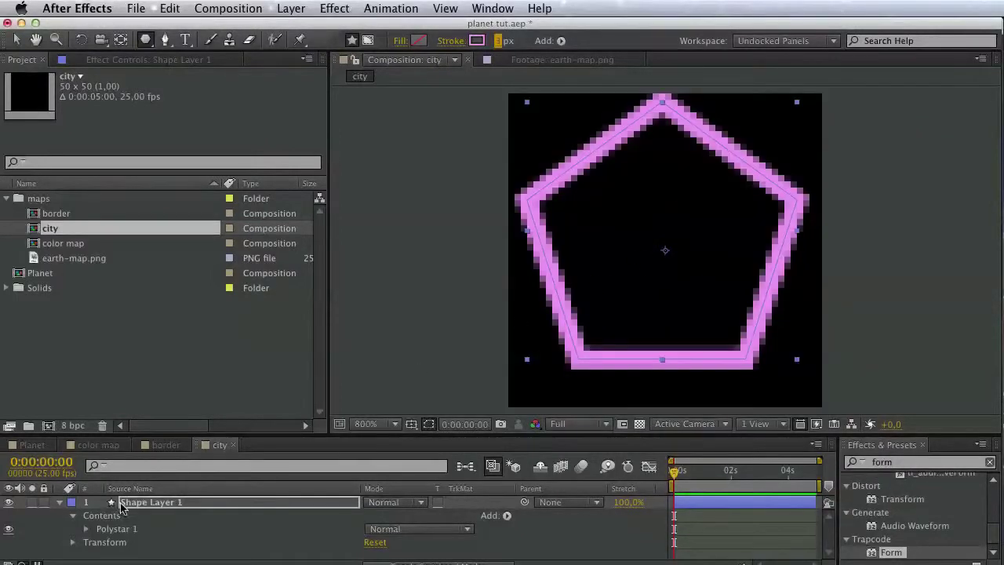
left_click(87, 529)
scroll(212, 532, "down", 1)
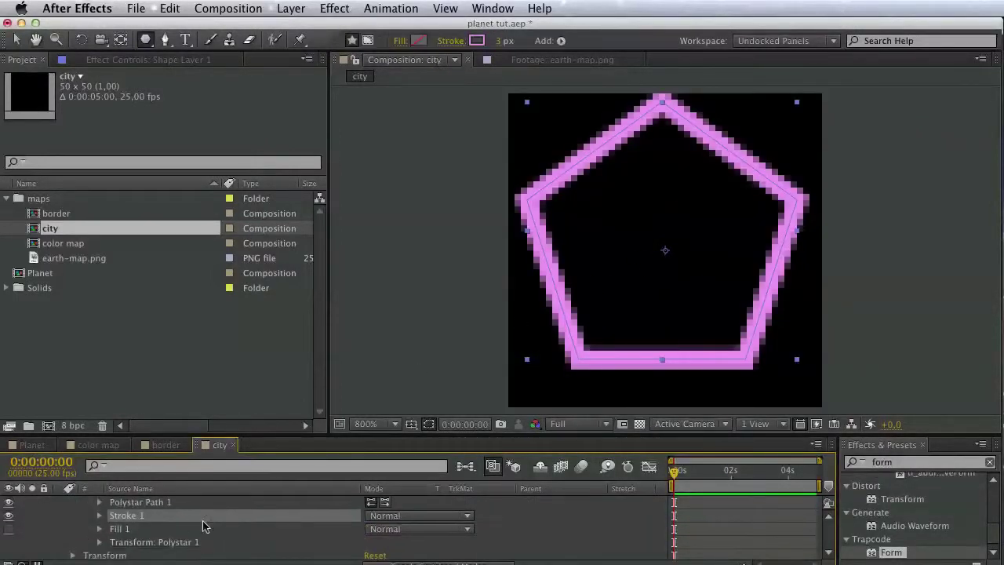
scroll(114, 521, "up", 1)
left_click(101, 516)
scroll(102, 518, "down", 1)
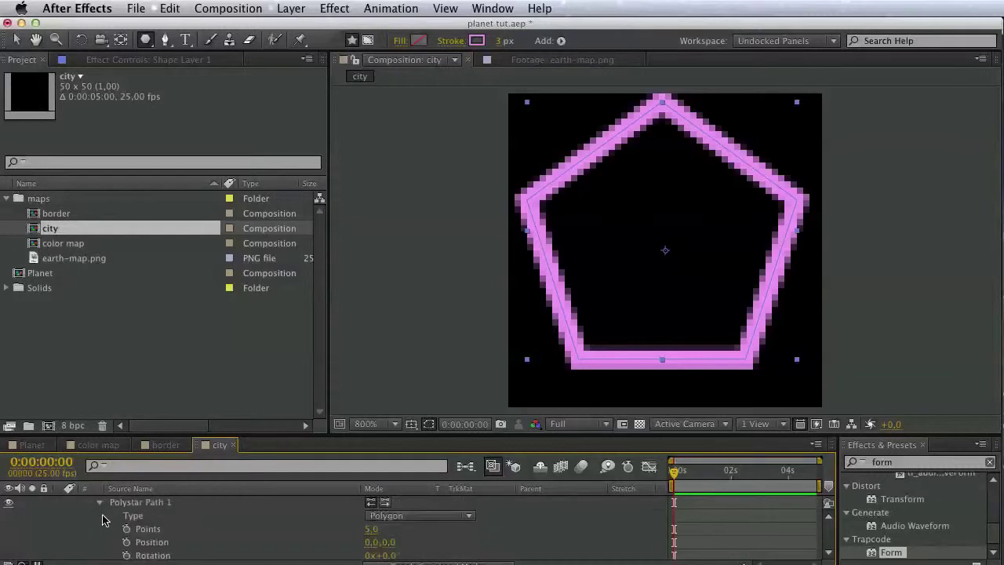
left_click(372, 530)
type("6")
key("Return")
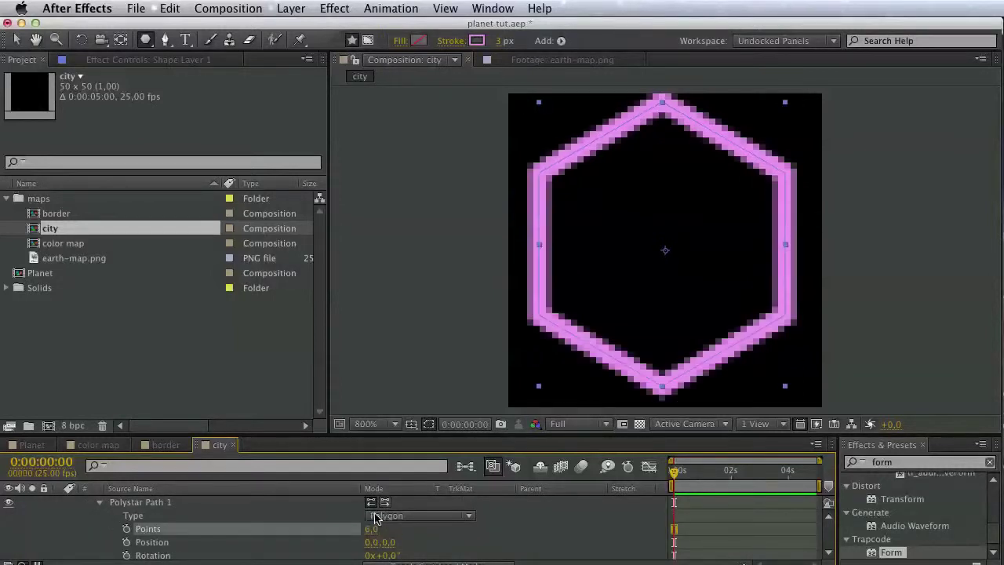
Move the hexagon slightly down with the Selection tool to centre it in the city composition.
mouse_move(629, 270)
left_mouse_down()
mouse_move(630, 327)
mouse_move(626, 285)
left_mouse_up()
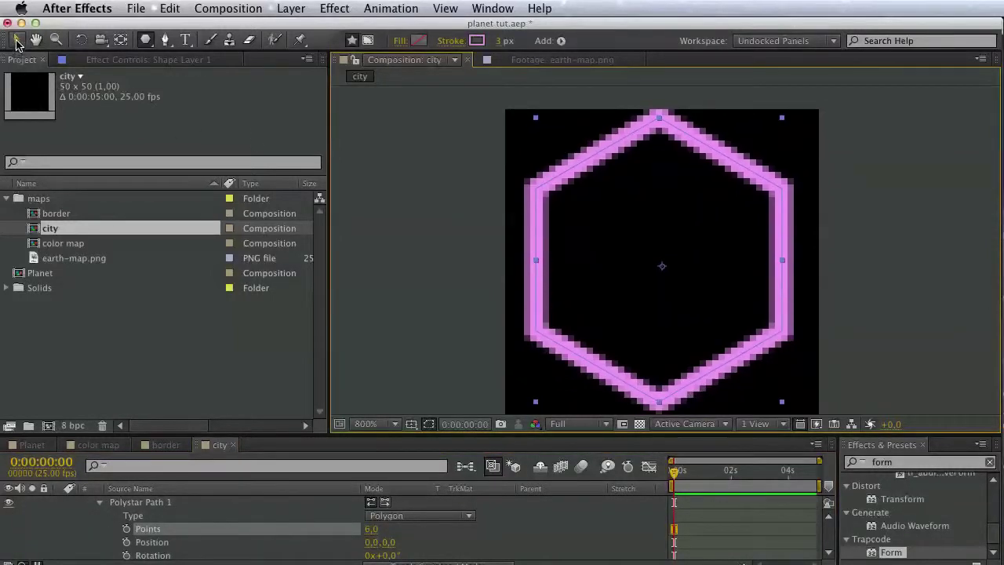
left_click(17, 40)
key("h")
left_click_drag(657, 251, 650, 230)
key("v")
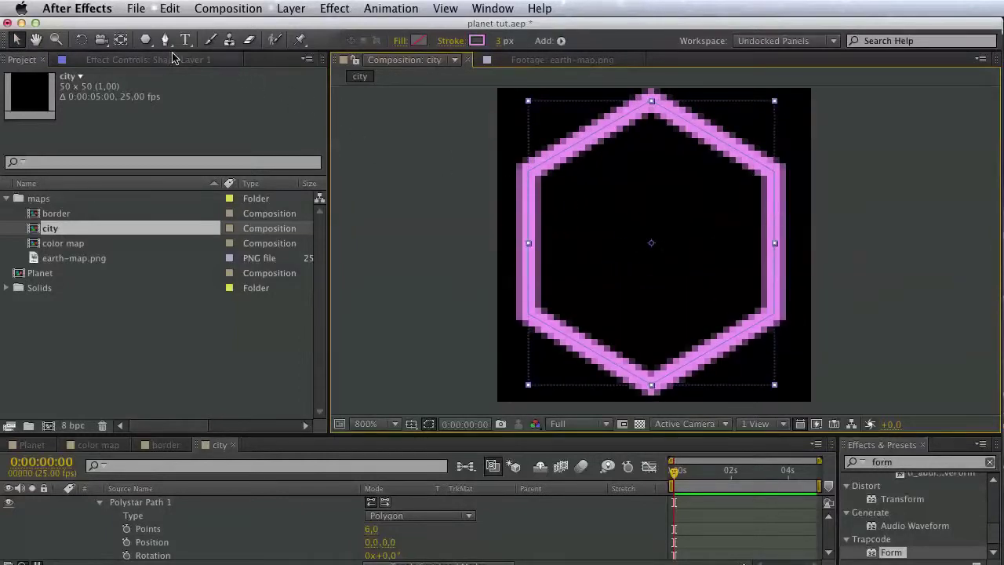
Draw a small circle outward from the centre of the hexagon with the Ellipse tool, in the same shape layer.
left_click_drag(146, 39, 209, 74)
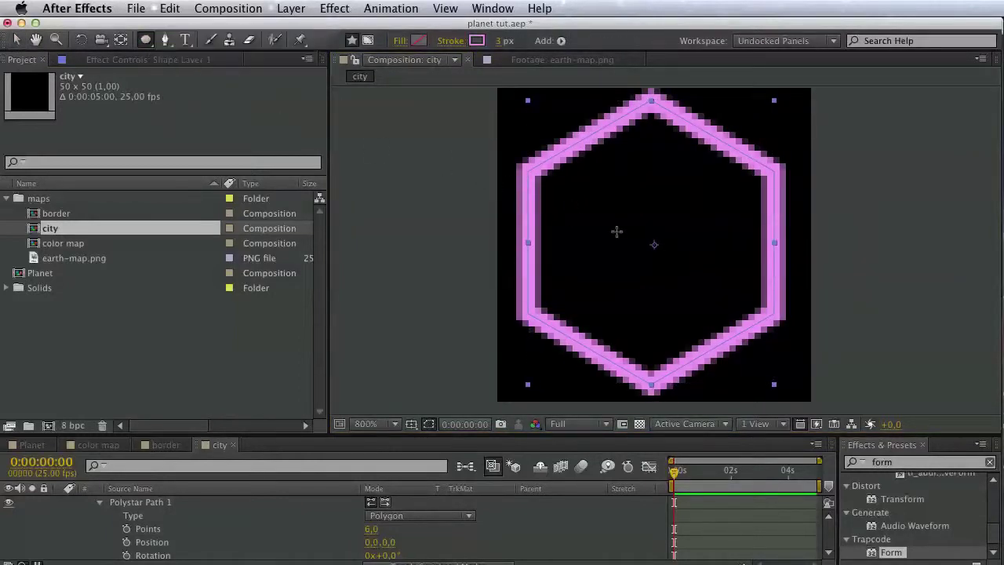
left_click_drag(654, 245, 695, 285)
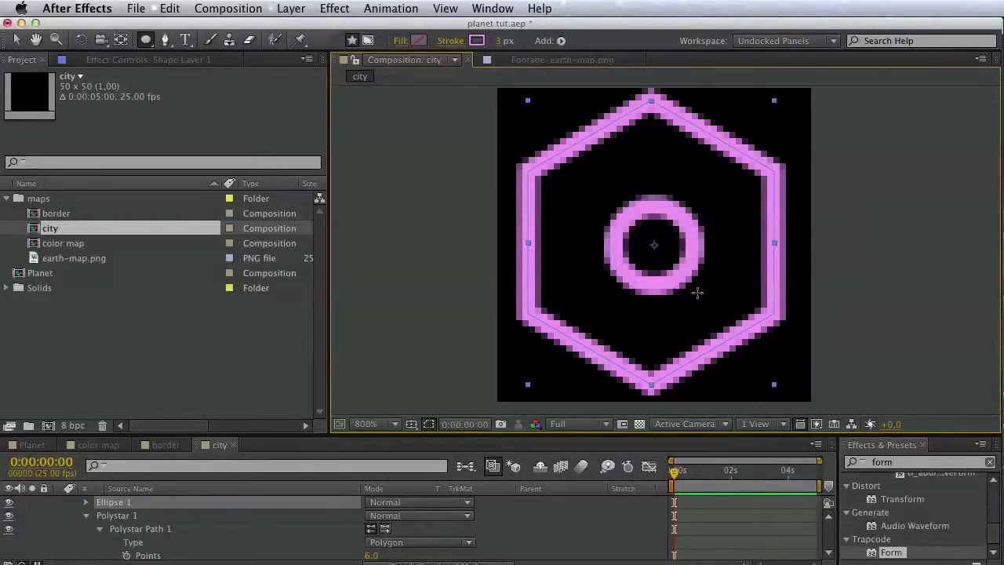
Create a new composition named "city tower" and move it into the maps folder.
left_click(170, 316)
left_click(48, 425)
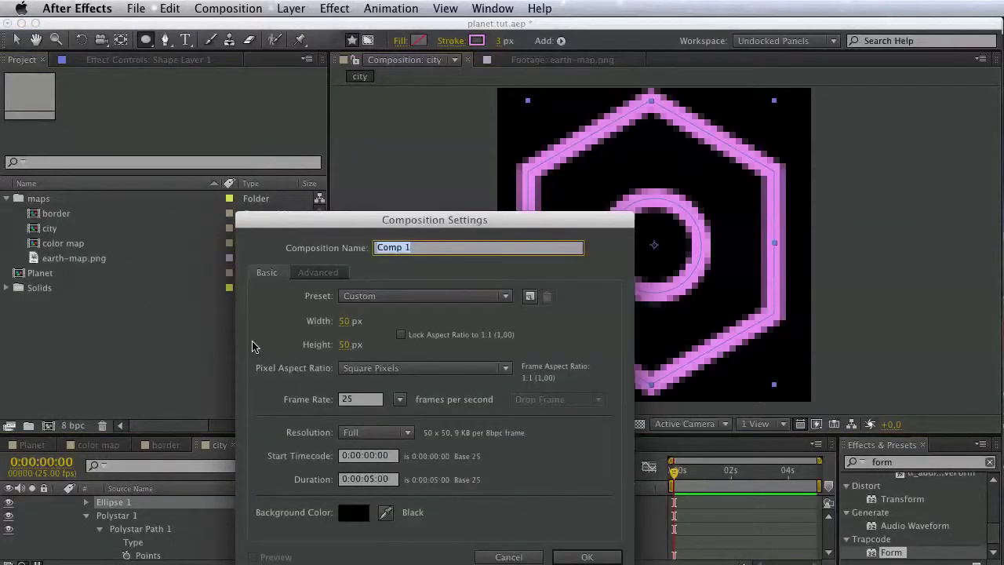
type("city tower")
key("Return")
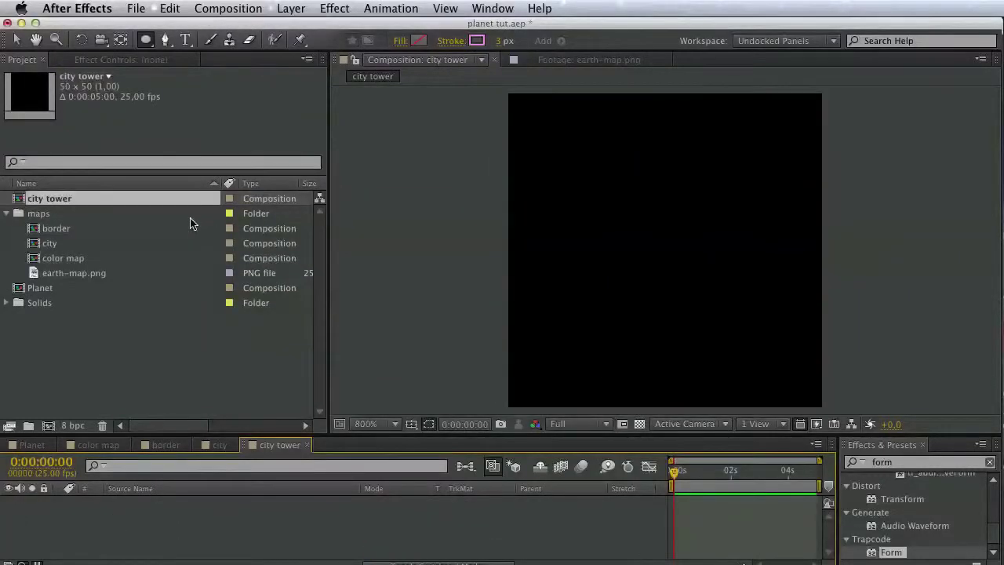
left_click_drag(87, 204, 89, 217)
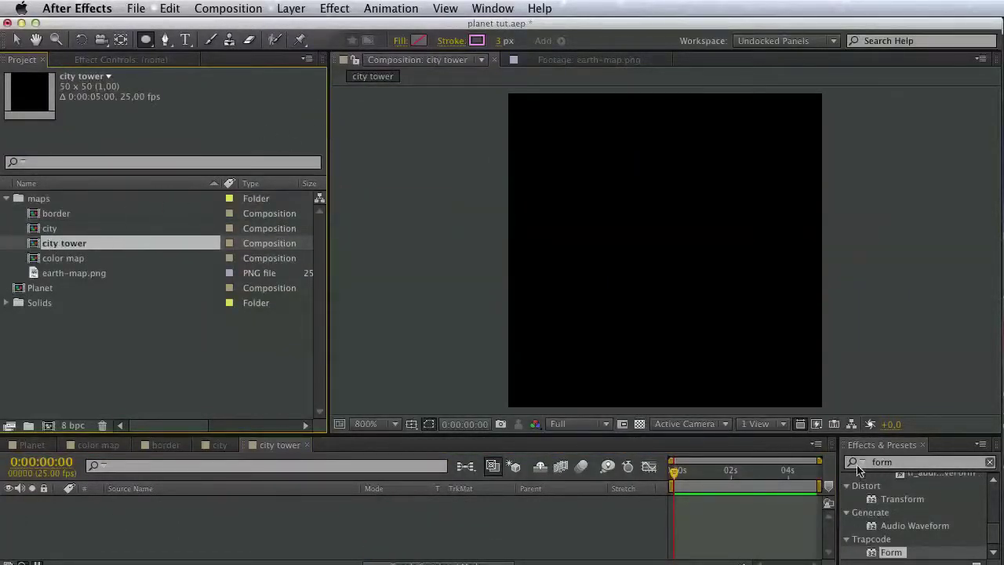
Resize the city tower composition to 20 px wide and 100 px high.
left_click(817, 444)
left_click(870, 539)
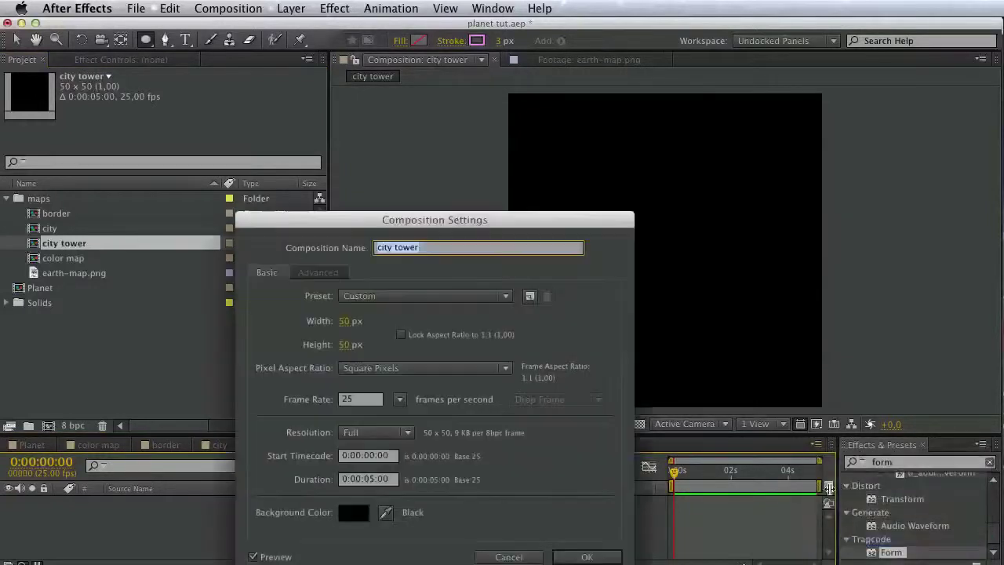
left_click(350, 323)
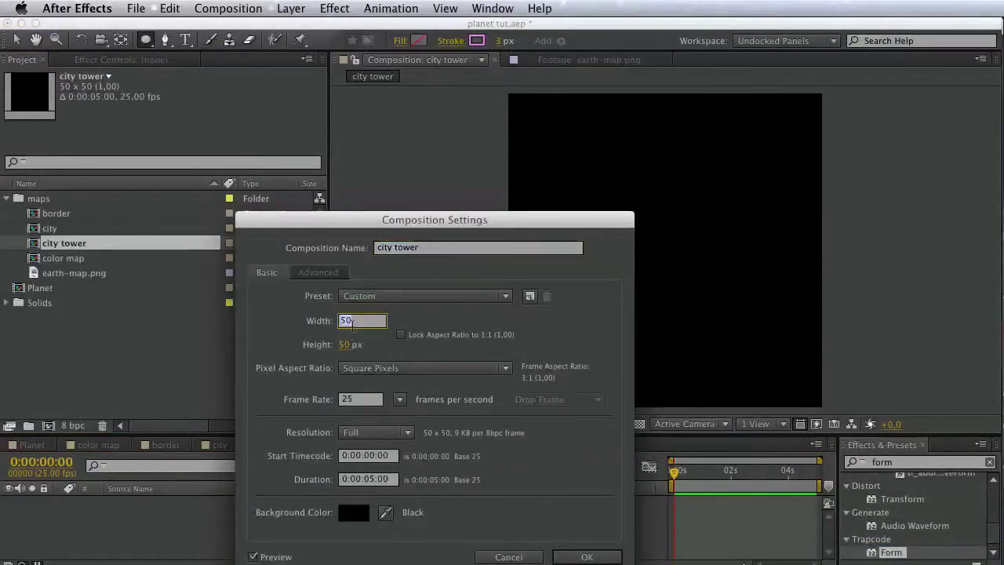
type("20")
left_click(349, 345)
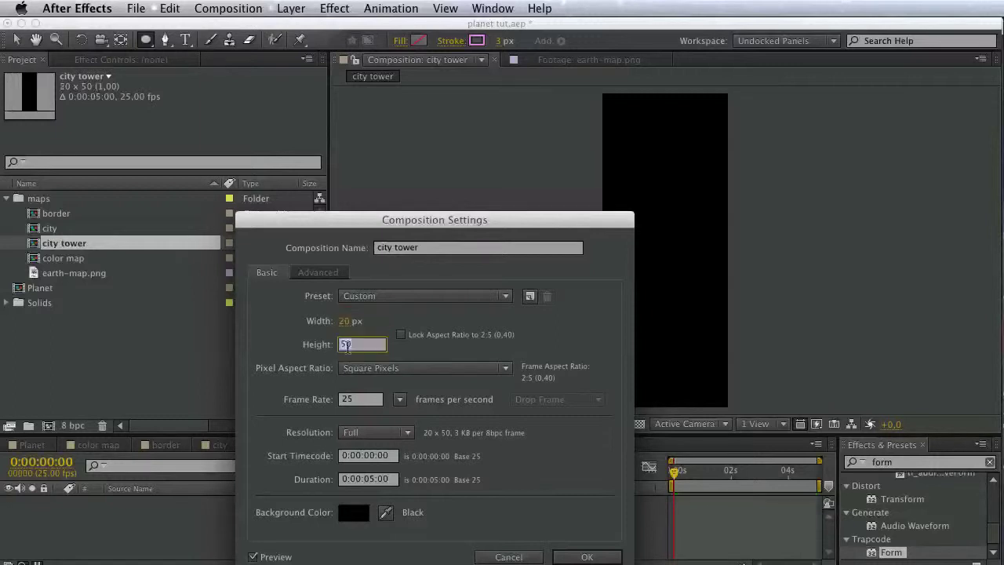
type("100")
left_click(587, 556)
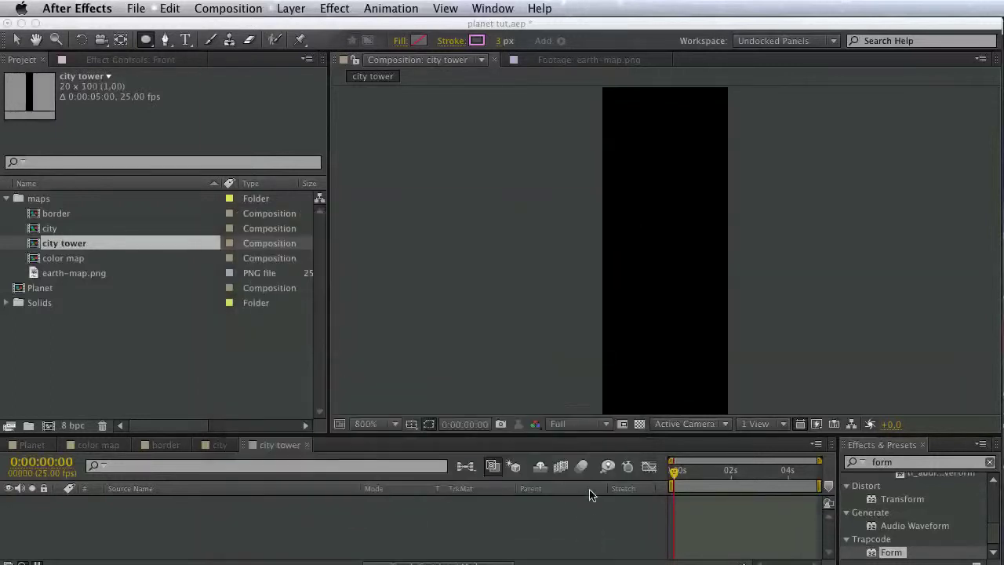
Show the title/action safe guides in the city tower composition and activate the Pen tool for drawing.
left_click(411, 424)
left_click(463, 437)
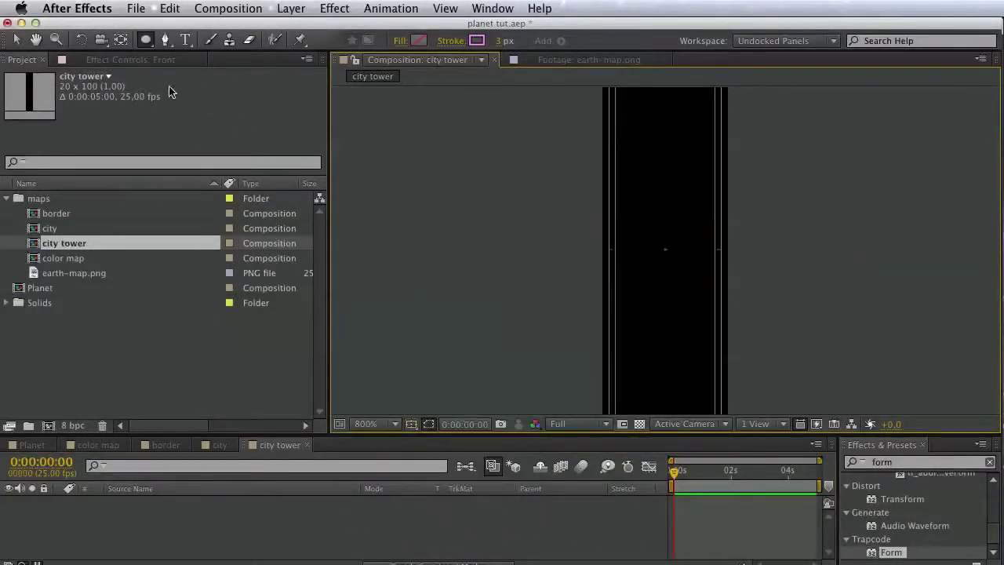
left_click(166, 41)
scroll(588, 263, "down", 1)
mouse_move(673, 222)
left_mouse_down()
mouse_move(639, 314)
mouse_move(666, 262)
mouse_move(661, 286)
mouse_move(662, 240)
mouse_move(664, 250)
left_mouse_up()
scroll(626, 329, "up", 1)
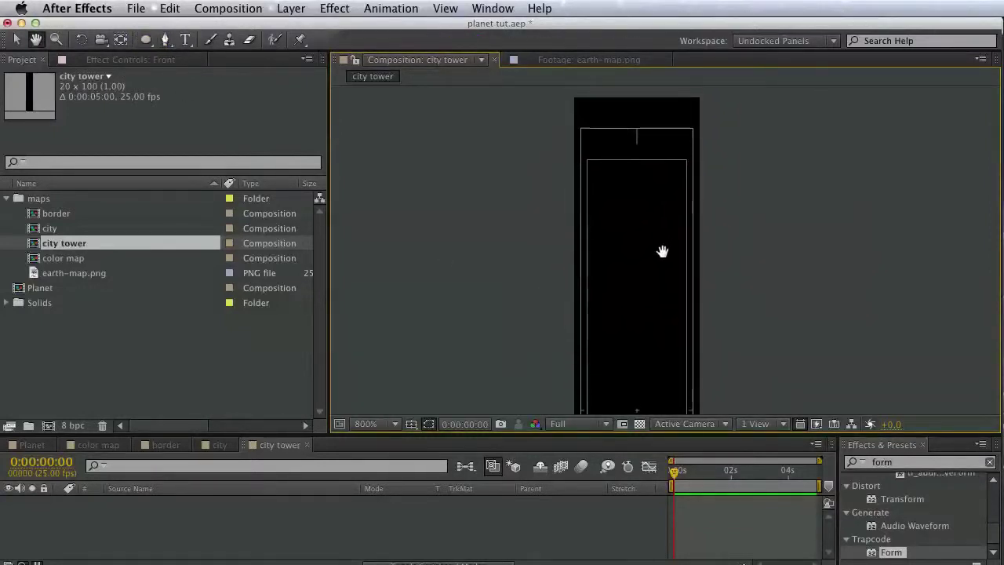
key("g")
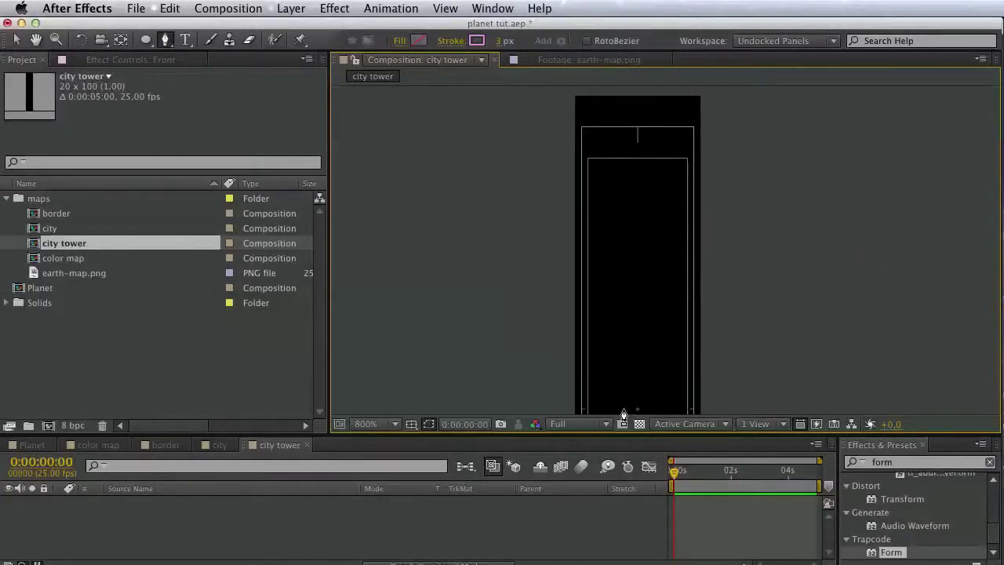
Draw a tall, narrow closed triangle in the city tower composition with the Pen tool and set its stroke width to 2 px.
left_click(622, 407)
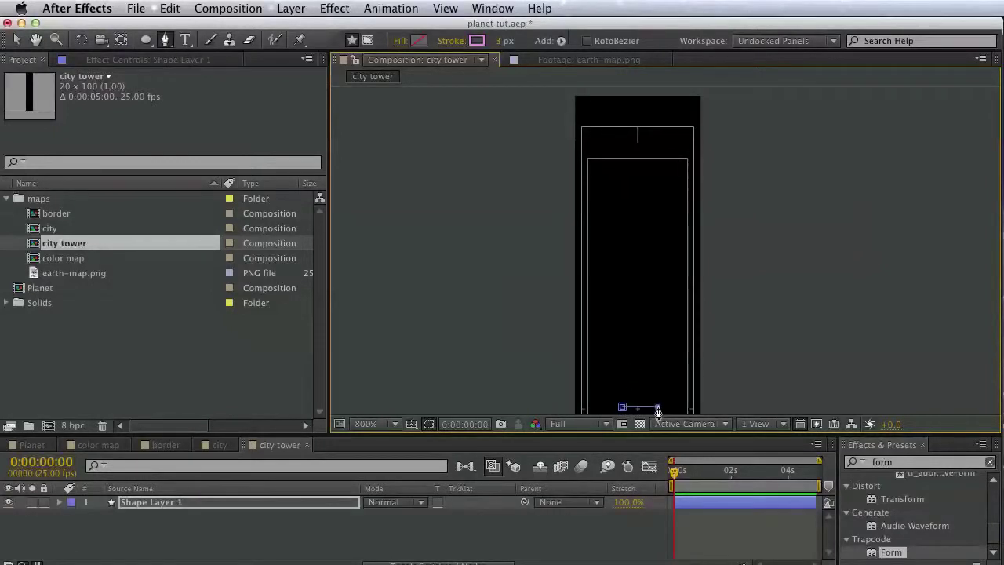
left_click(641, 104)
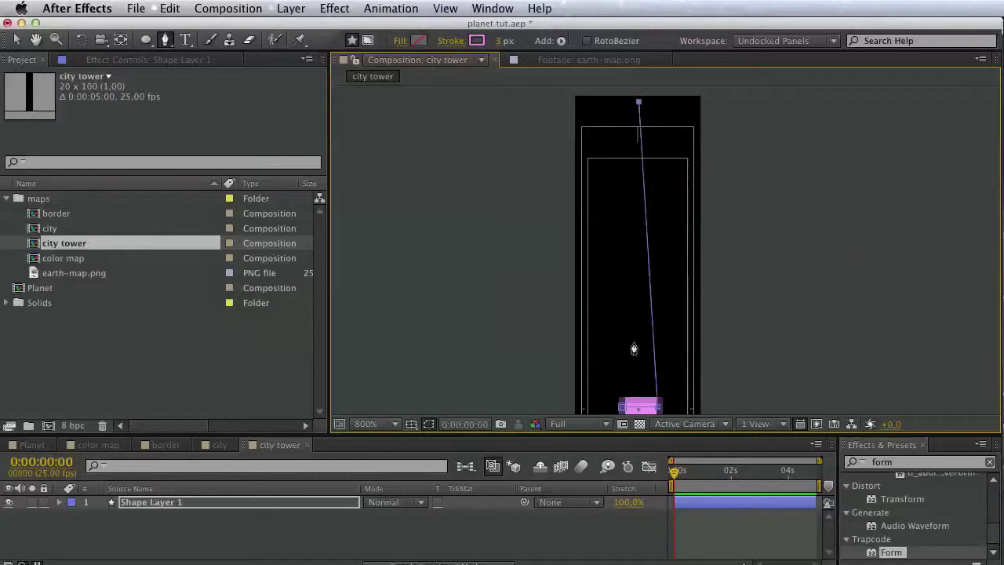
left_click(649, 407)
left_click(622, 407)
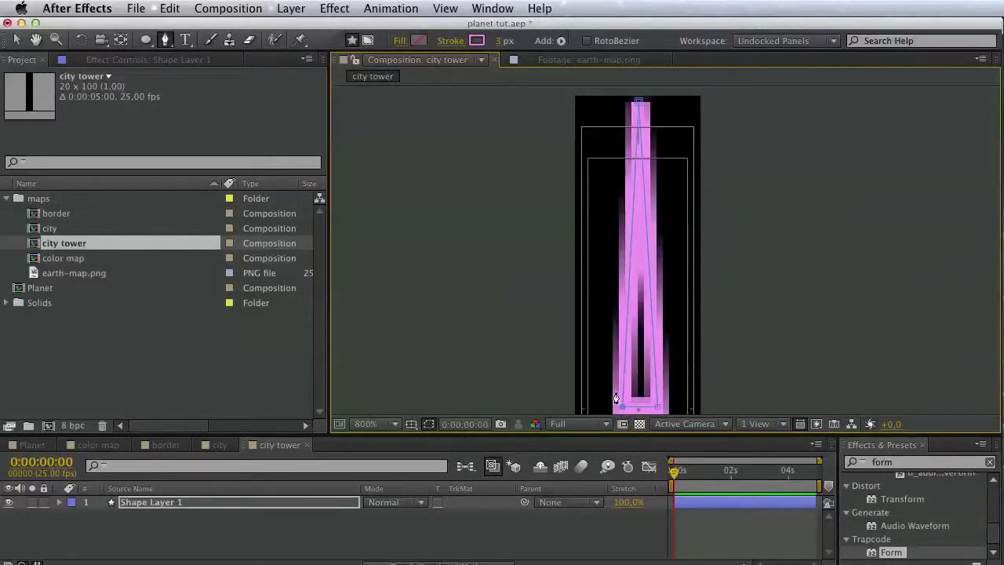
left_click(502, 42)
key("Down")
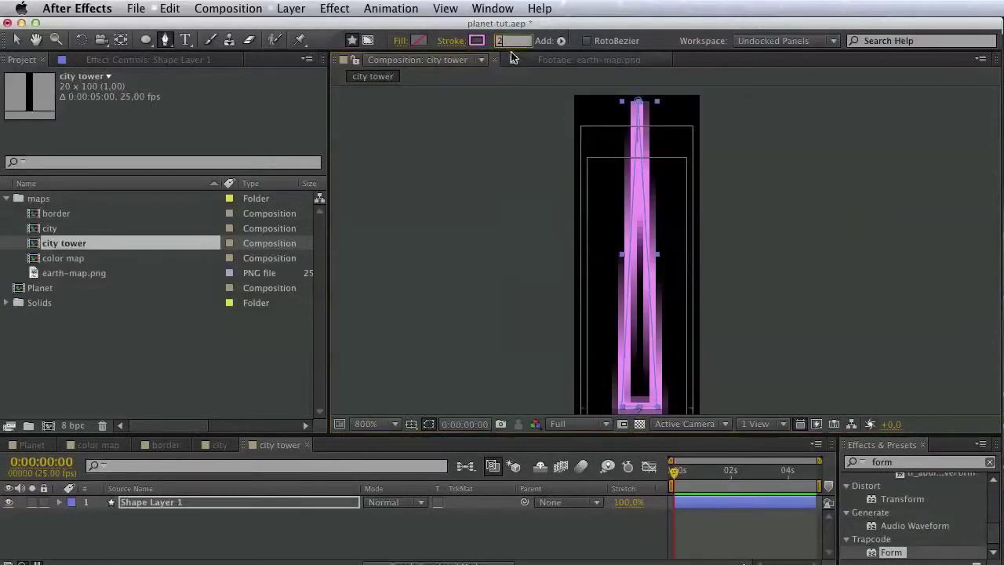
key("Return")
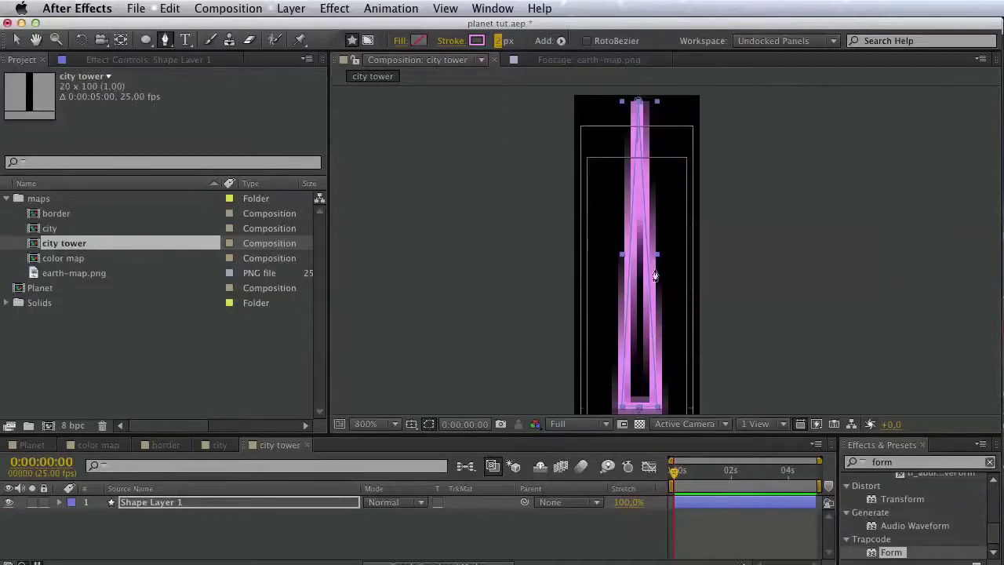
Add the city and city tower compositions beneath the existing layers of the Planet composition and hide both.
double_click(50, 288)
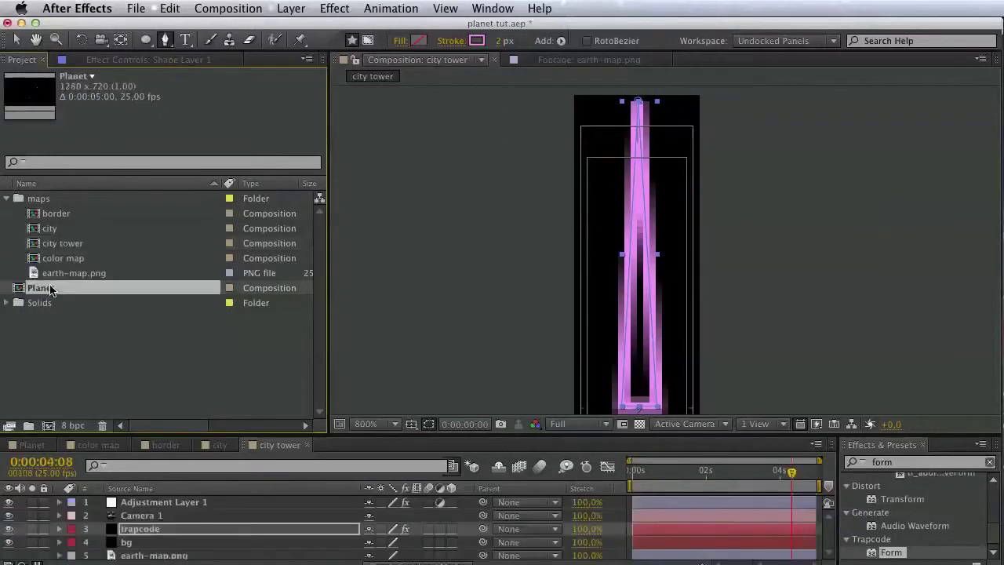
left_click(56, 229)
left_click(62, 244, "shift")
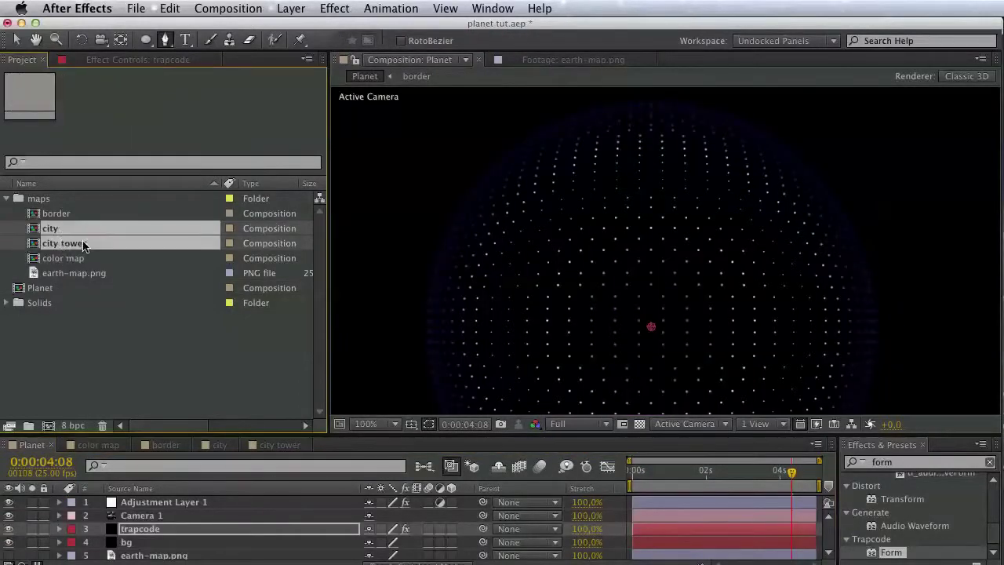
left_click_drag(83, 246, 171, 557)
left_click(10, 552)
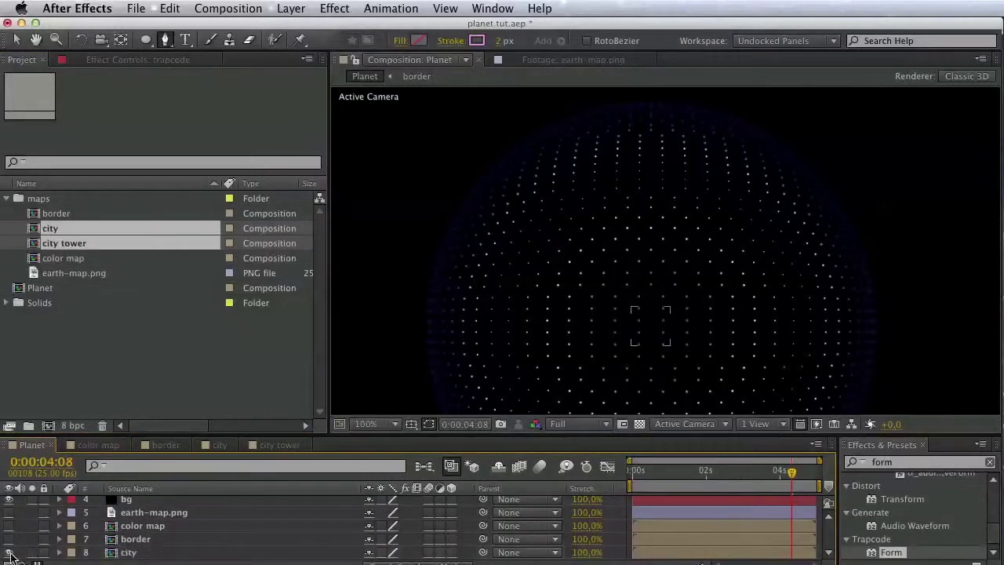
scroll(15, 549, "down", 1)
left_click(17, 554)
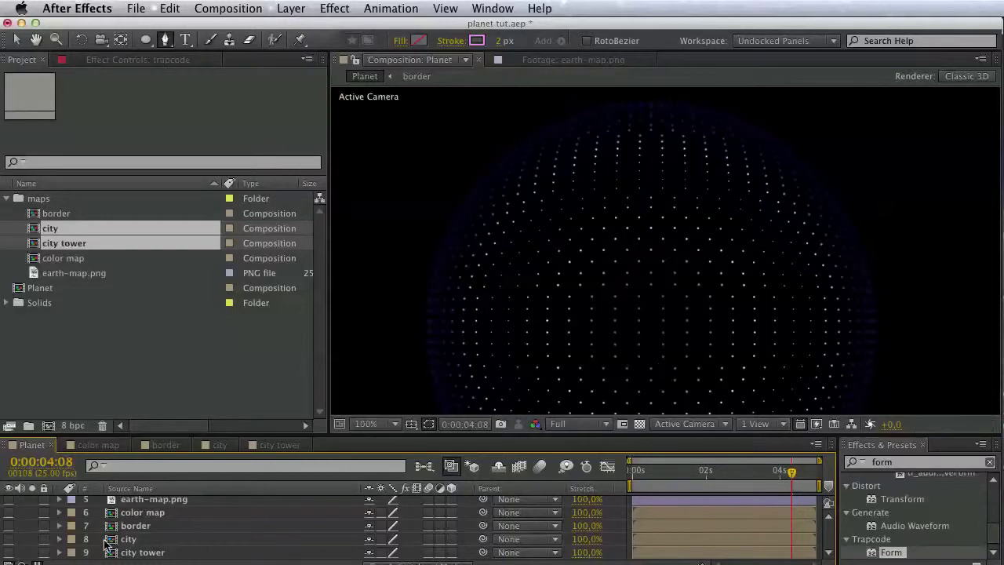
Set the particle type of the city effect on the trapcode layer to Textured Polygon.
scroll(172, 543, "up", 4)
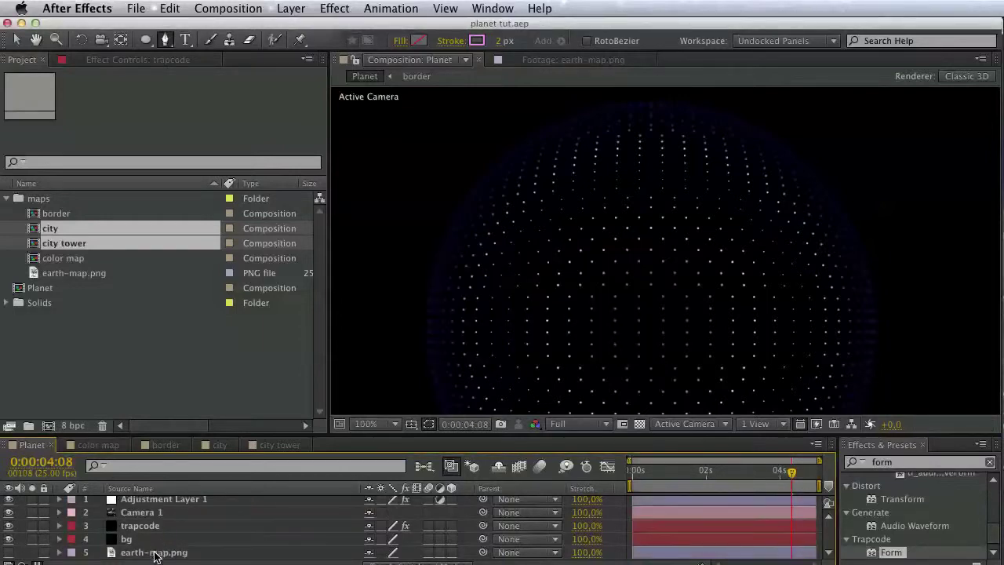
left_click(155, 554)
left_click(155, 531)
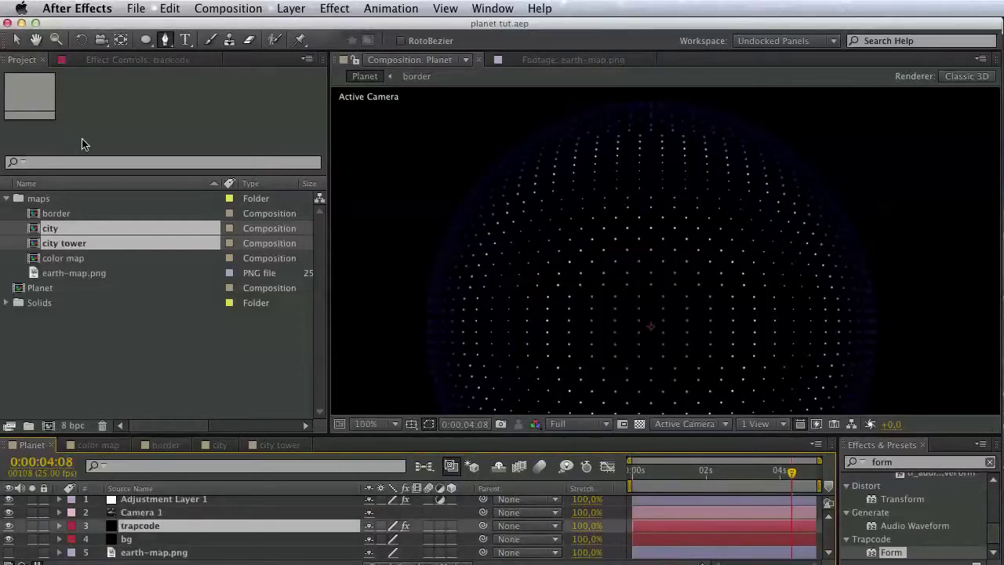
left_click(100, 61)
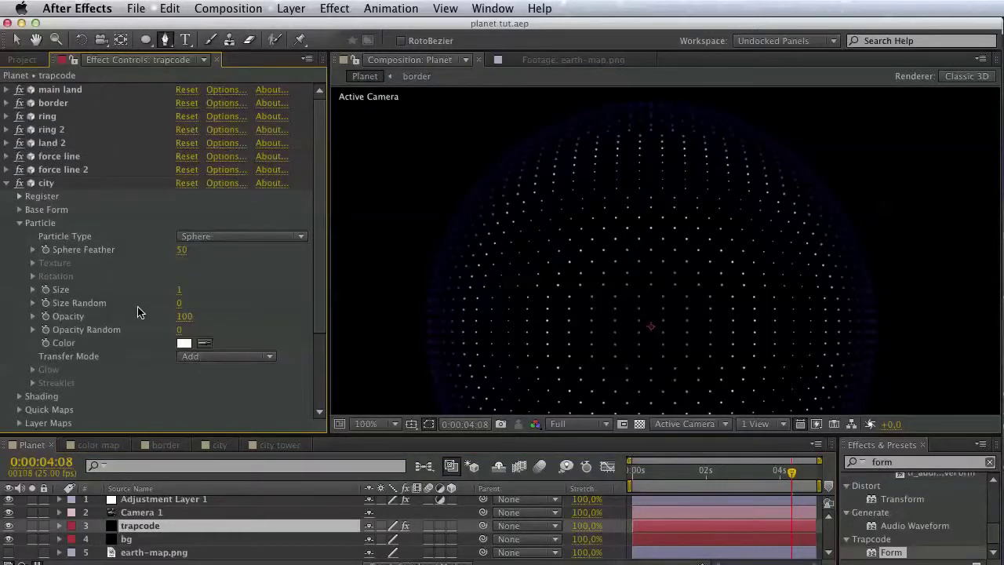
scroll(137, 313, "down", 5)
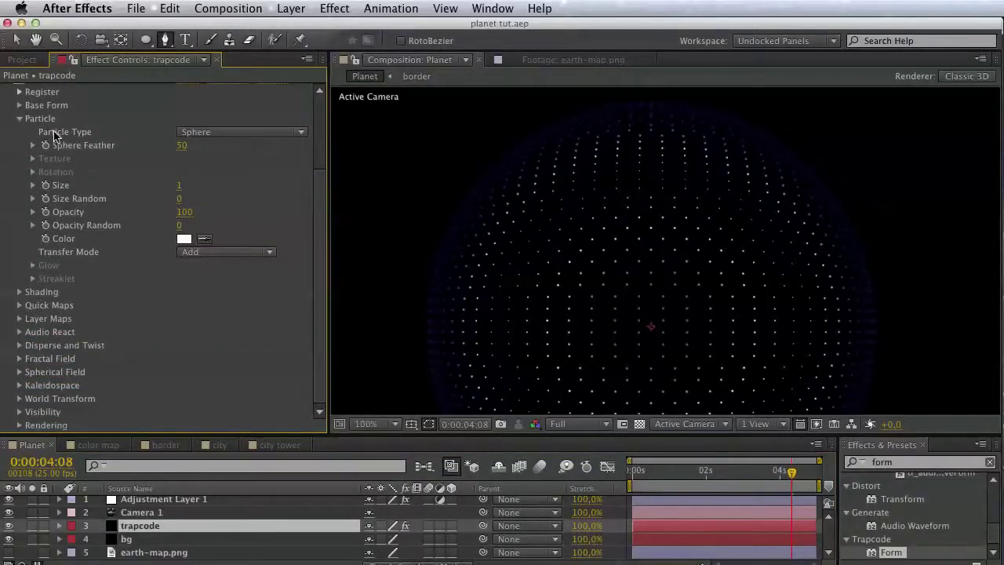
left_click(198, 131)
left_click(258, 265)
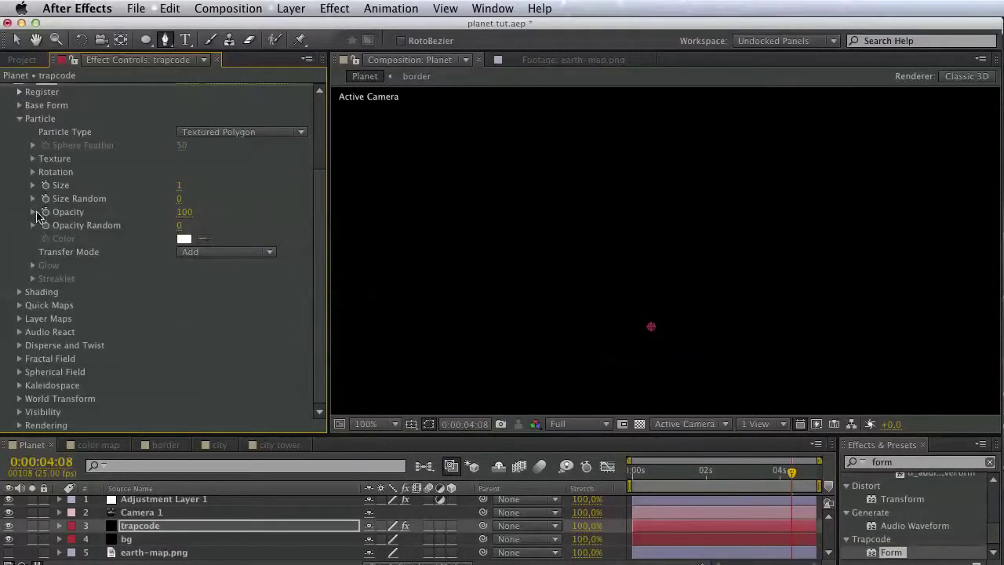
Use the city layer as the texture of the city effect's particles and set the particle size to 20.
left_click(32, 159)
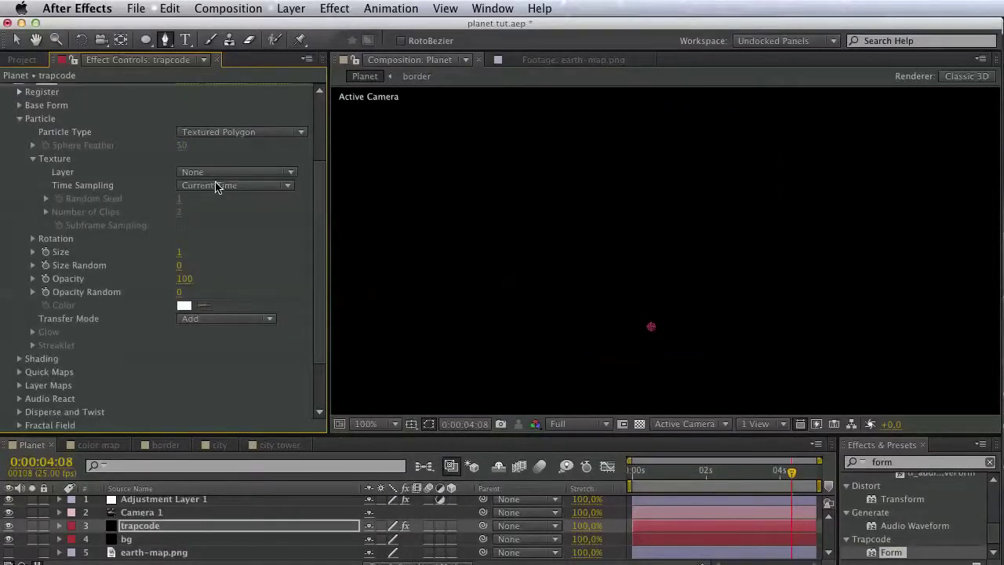
left_click(217, 174)
left_click(265, 303)
left_click(181, 253)
key("Return")
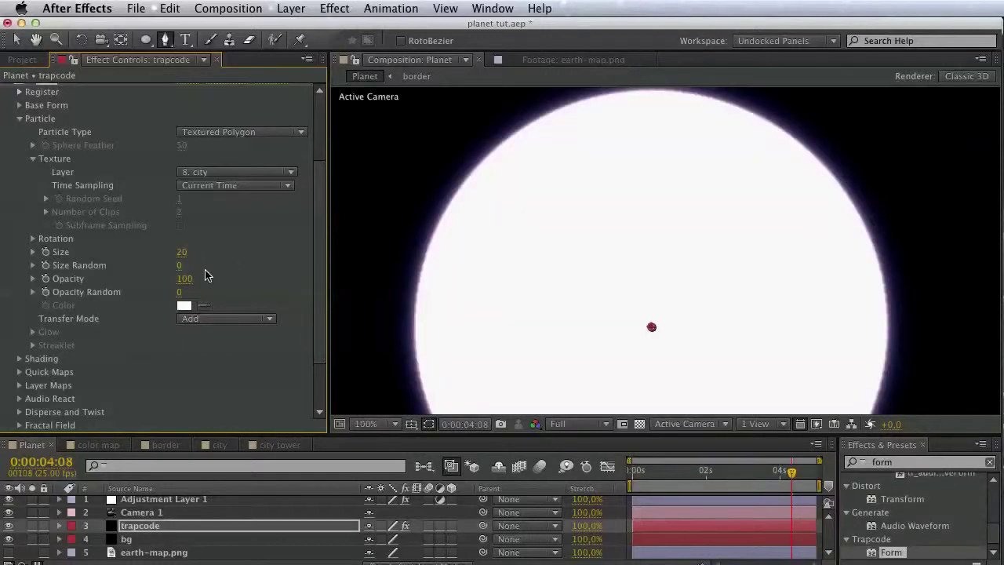
left_click(182, 252)
Create a new composition from earth-map.png and rename it city.
left_click(35, 61)
left_click(84, 330)
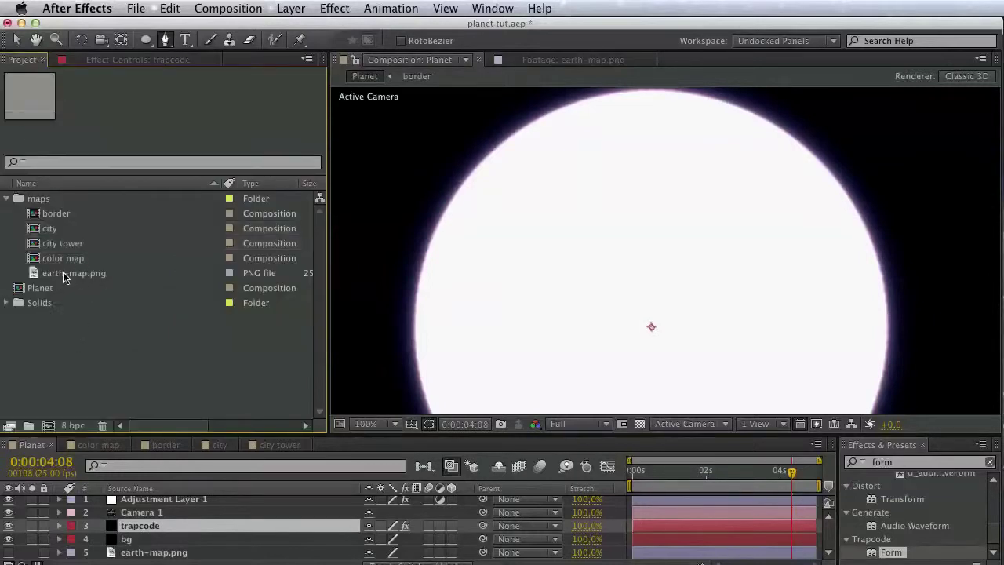
left_click_drag(60, 277, 48, 425)
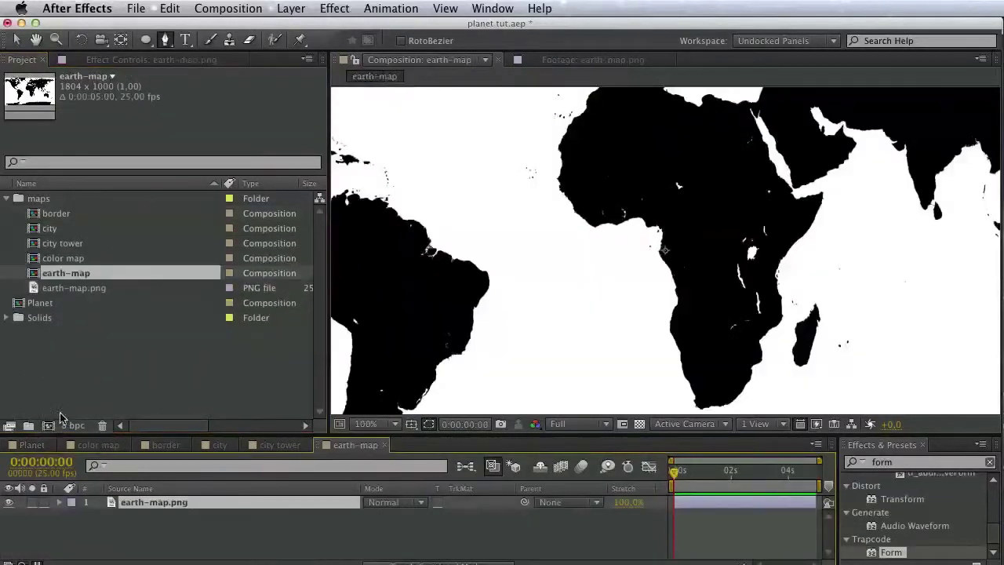
left_click(75, 273)
key("Return")
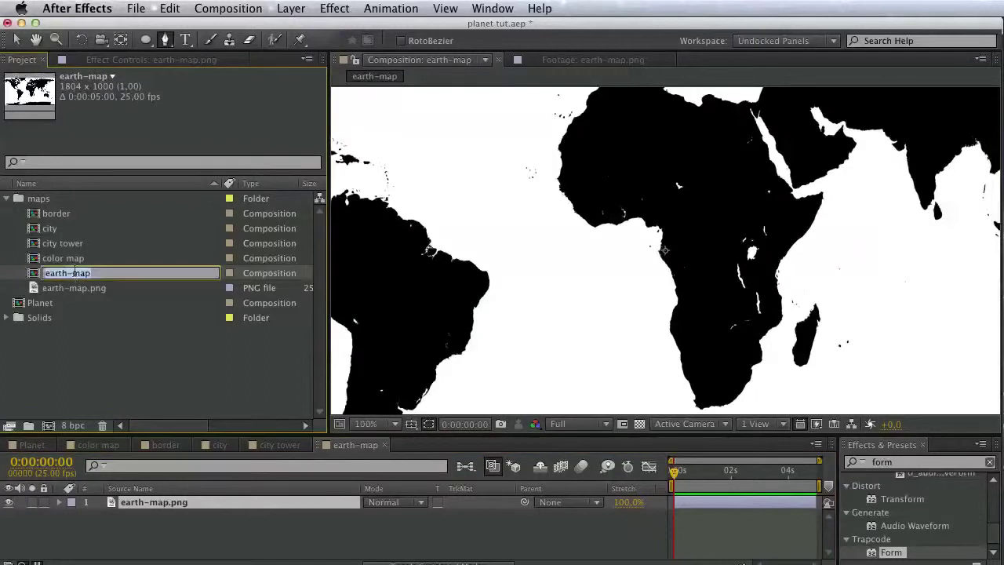
type("city")
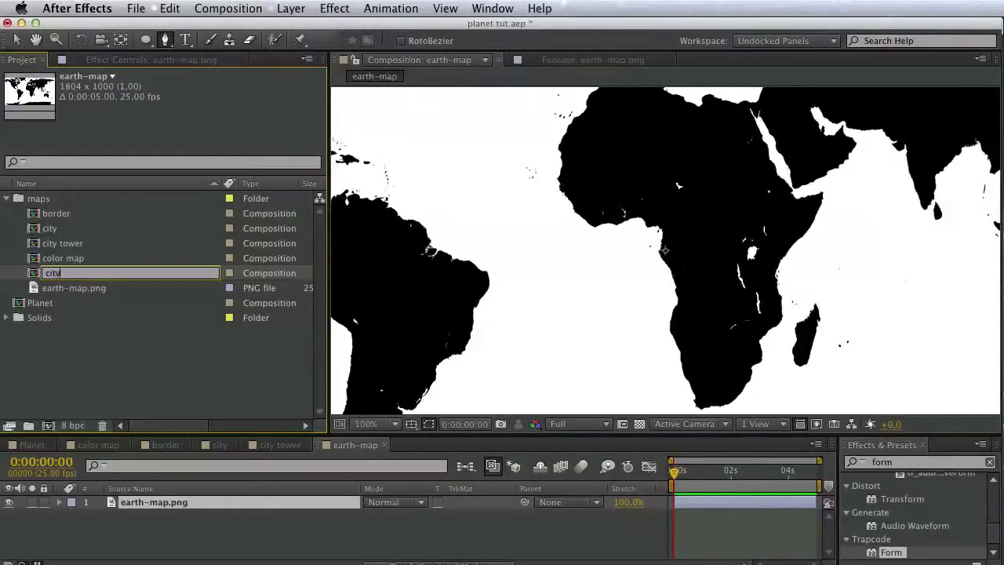
key("Return")
Search the effects for "turbu" and add a black 1804 x 1000 px solid above the earth-map.png layer.
left_click(181, 503)
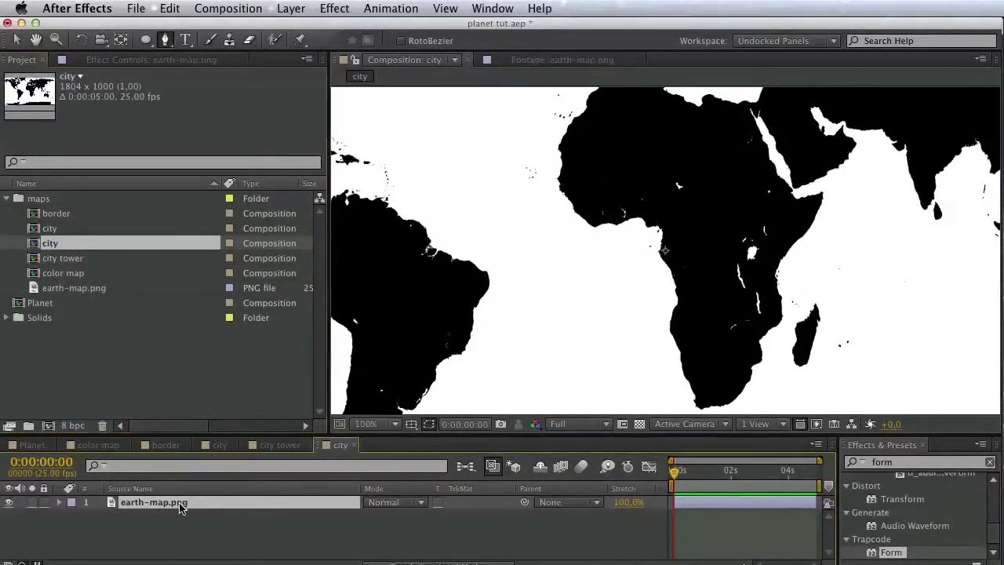
left_click(889, 463)
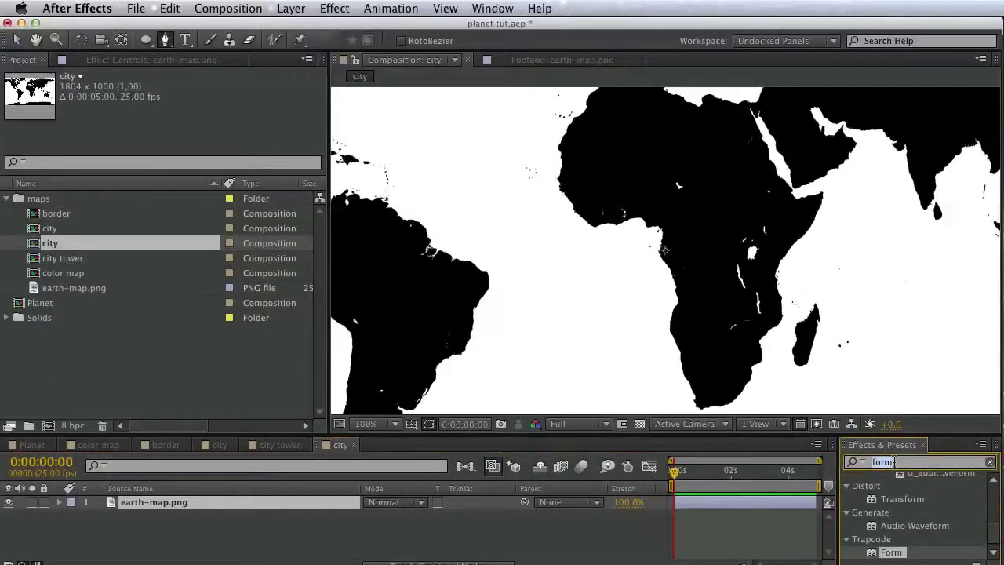
type("turbu")
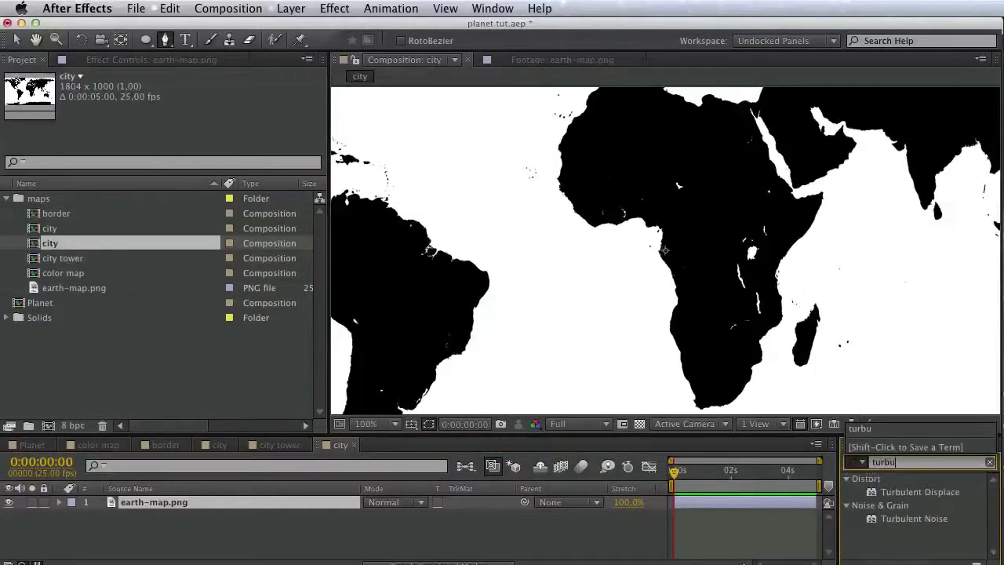
left_click(333, 536)
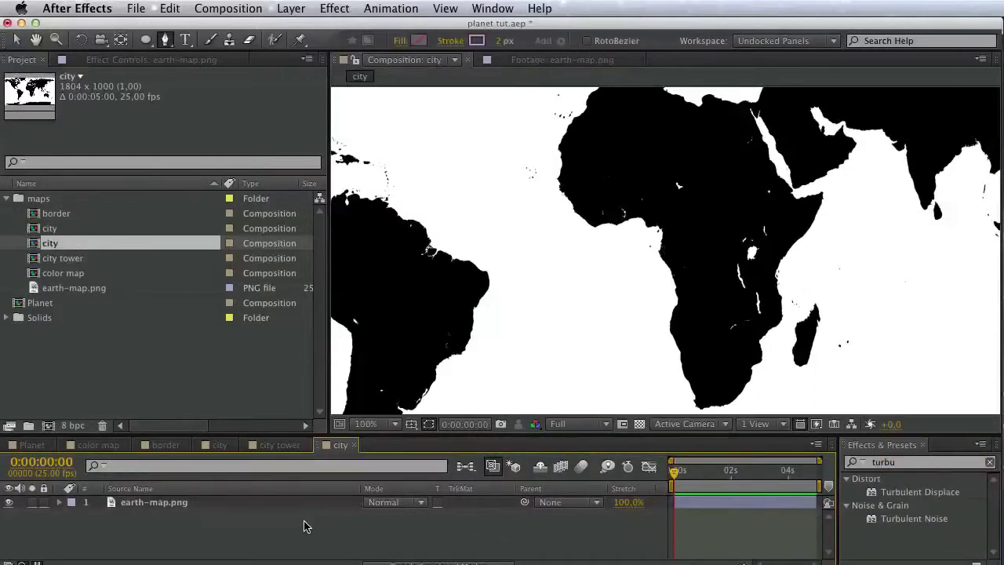
right_click(306, 526)
mouse_move(347, 532)
left_click(536, 564)
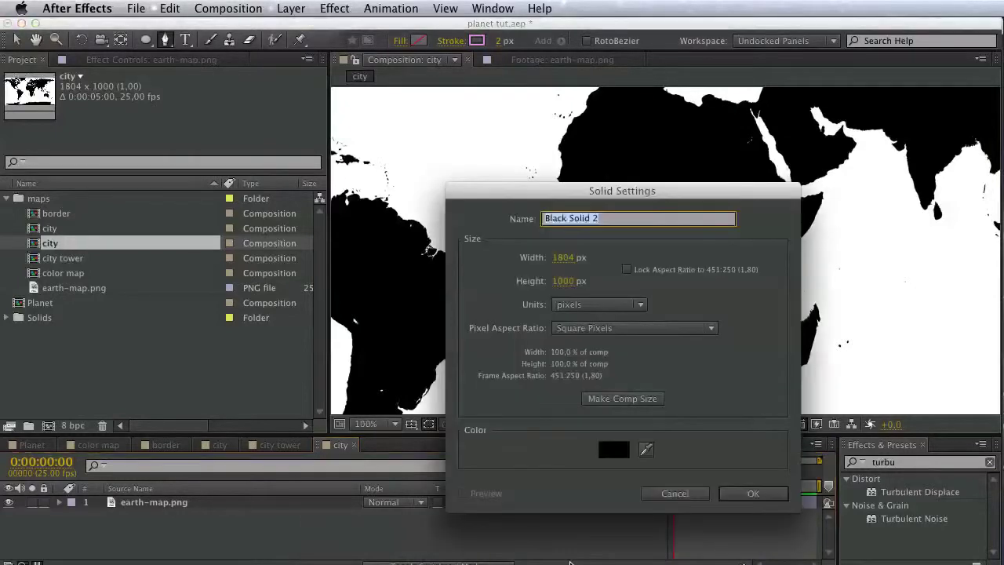
key("Return")
Apply the Turbulent Noise effect to the black solid and set its complexity to 1.
left_click(910, 518)
double_click(912, 519)
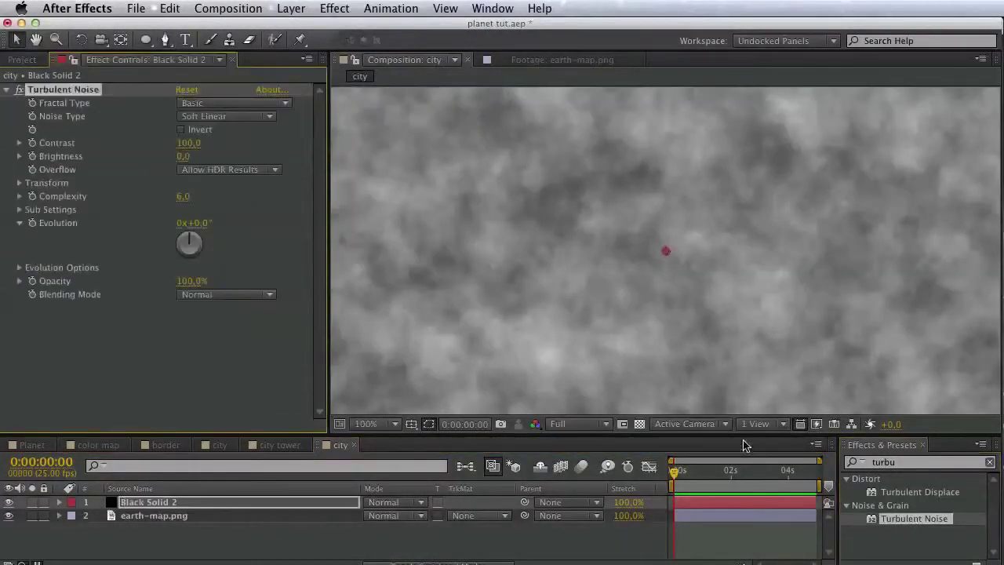
left_click_drag(183, 196, 179, 196)
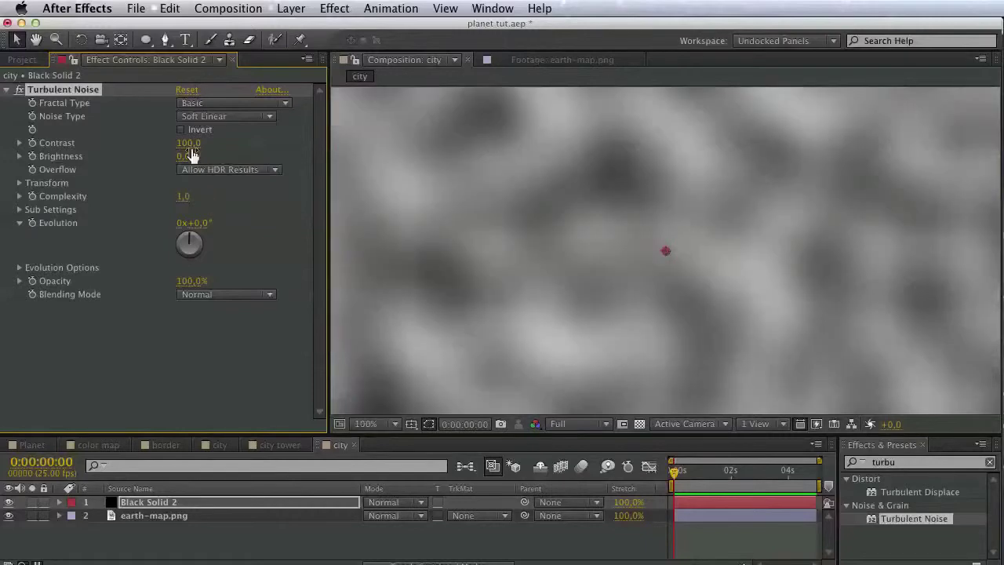
Raise the Turbulent Noise contrast to 2229.
left_click(20, 143)
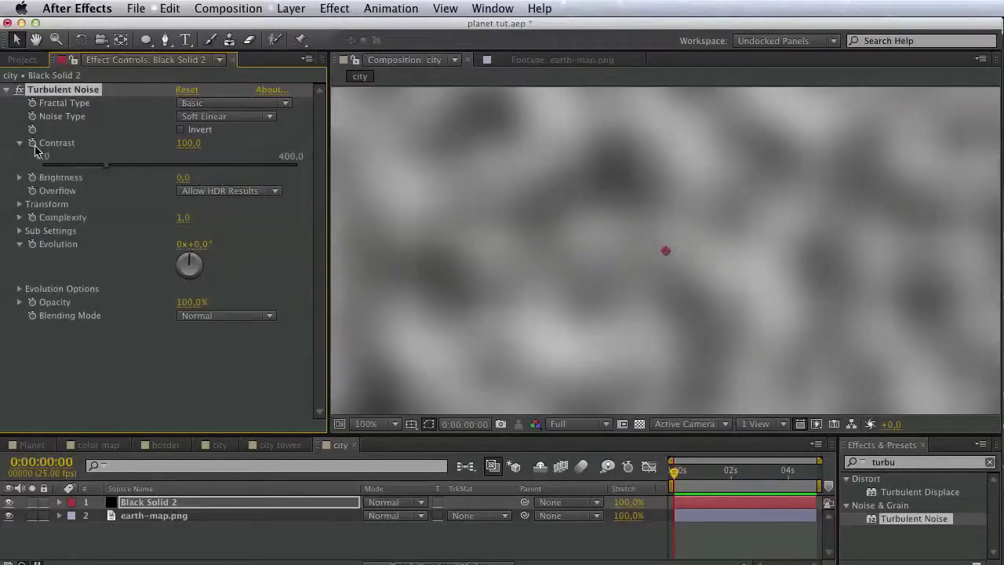
left_click_drag(152, 165, 355, 171)
left_click_drag(192, 144, 934, 147)
left_click_drag(298, 145, 301, 144)
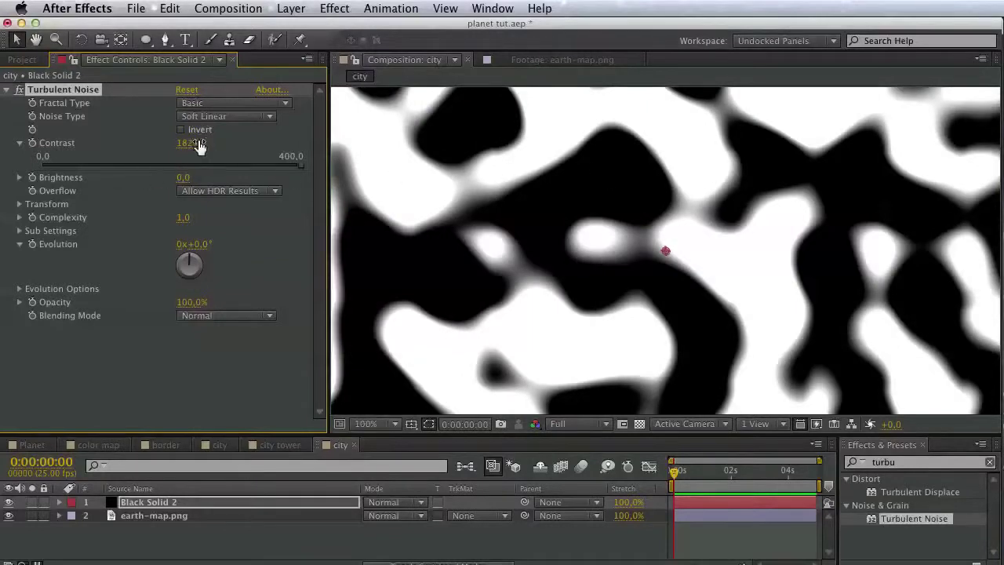
left_click_drag(192, 143, 509, 145)
Set the Turbulent Noise transform scale to 61.4 and the contrast to 150.2.
left_click(19, 178)
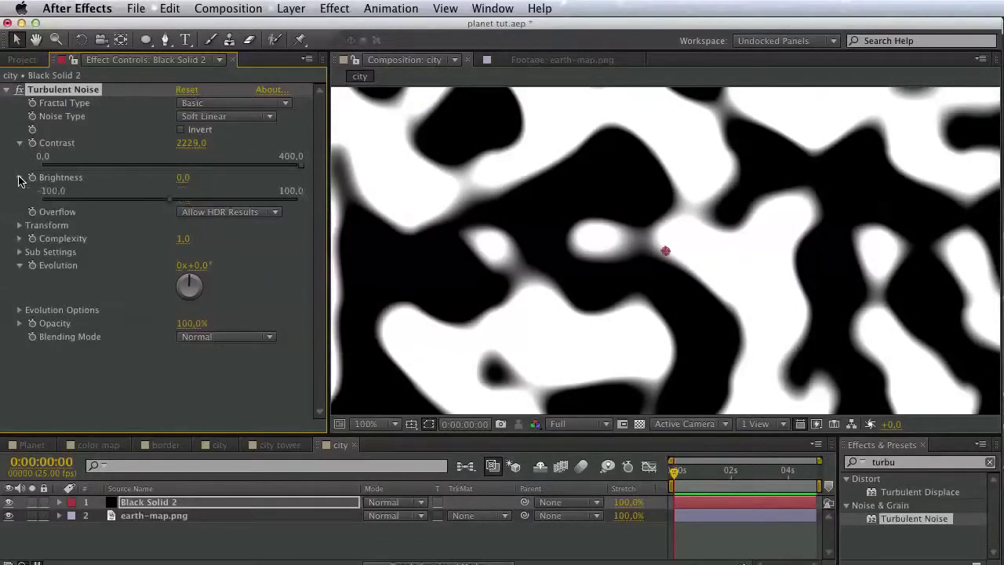
left_click(20, 178)
left_click(20, 205)
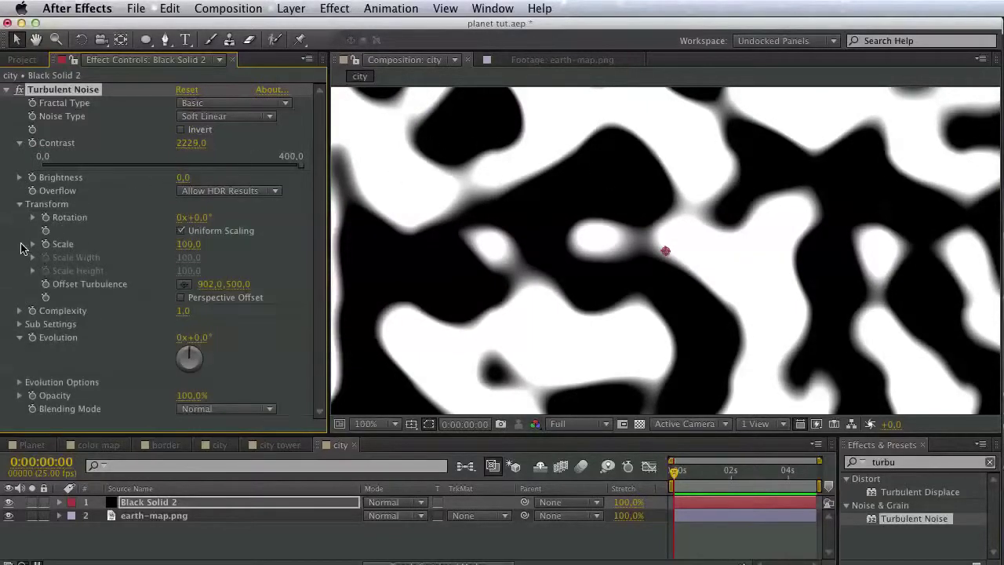
left_click(34, 245)
mouse_move(86, 266)
left_mouse_down()
mouse_move(54, 270)
mouse_move(72, 270)
left_mouse_up()
left_click(138, 166)
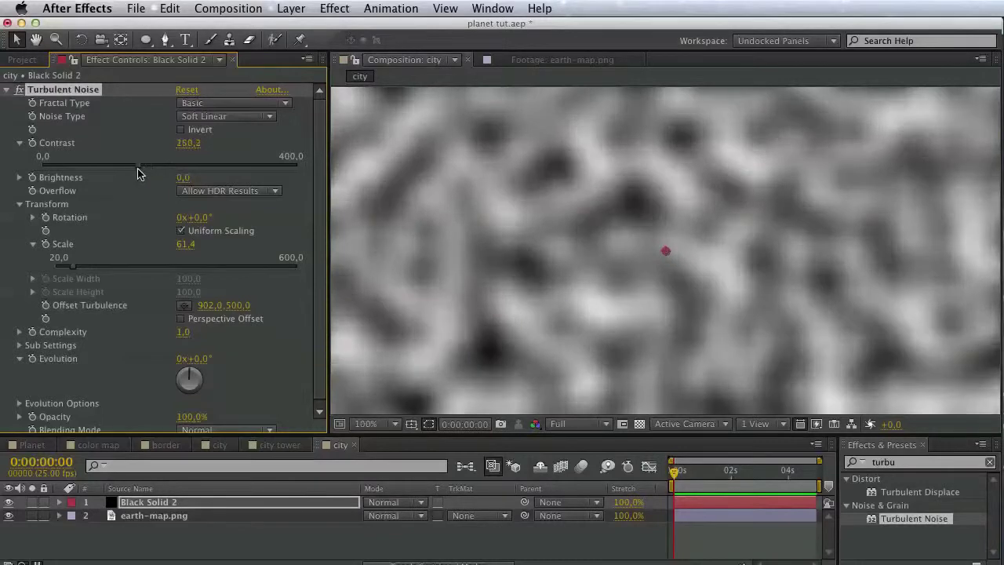
Search the effects for "level" and apply the Levels effect to the black solid.
left_click(881, 462)
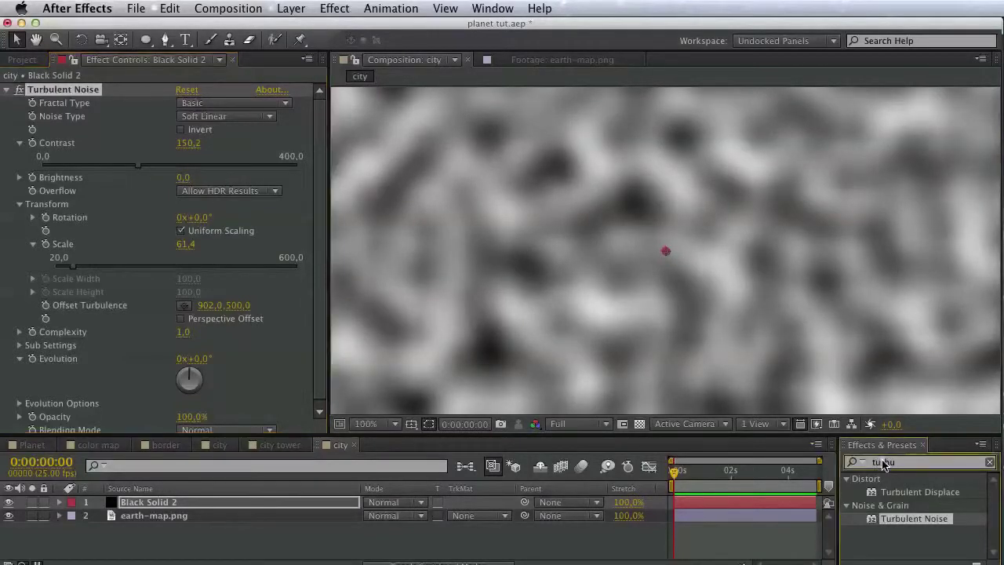
type("level")
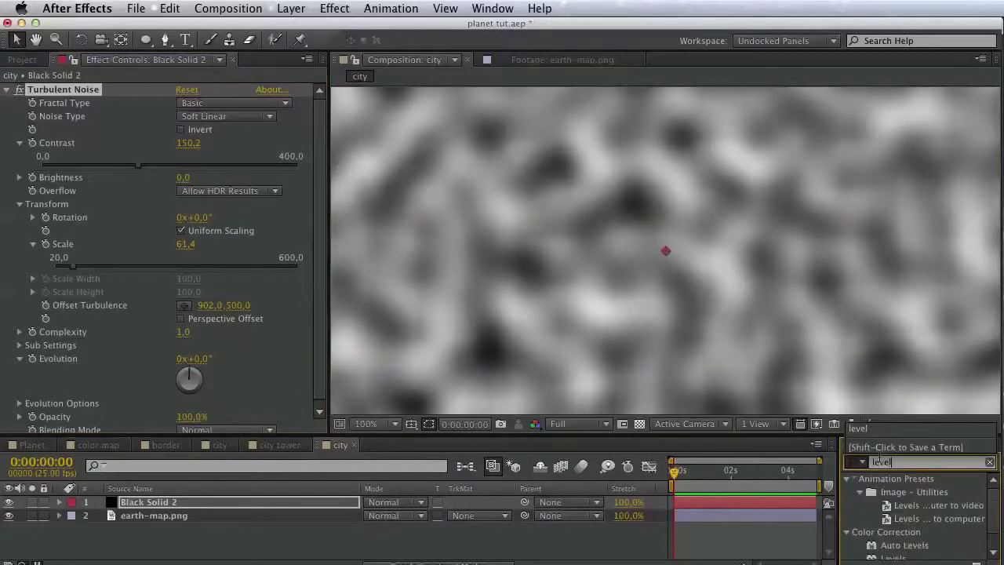
scroll(951, 524, "down", 1)
left_click(893, 539)
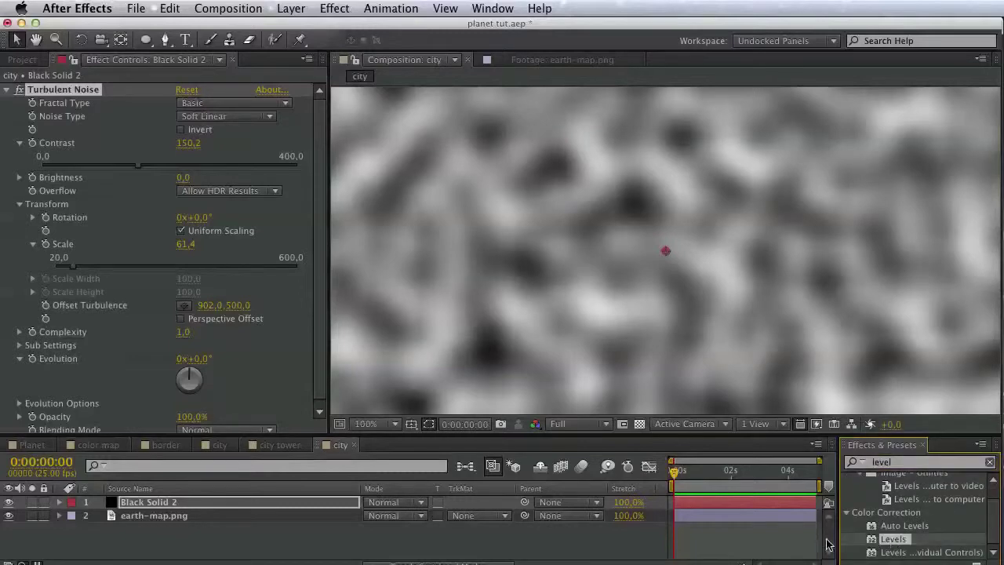
left_click_drag(193, 502, 194, 503)
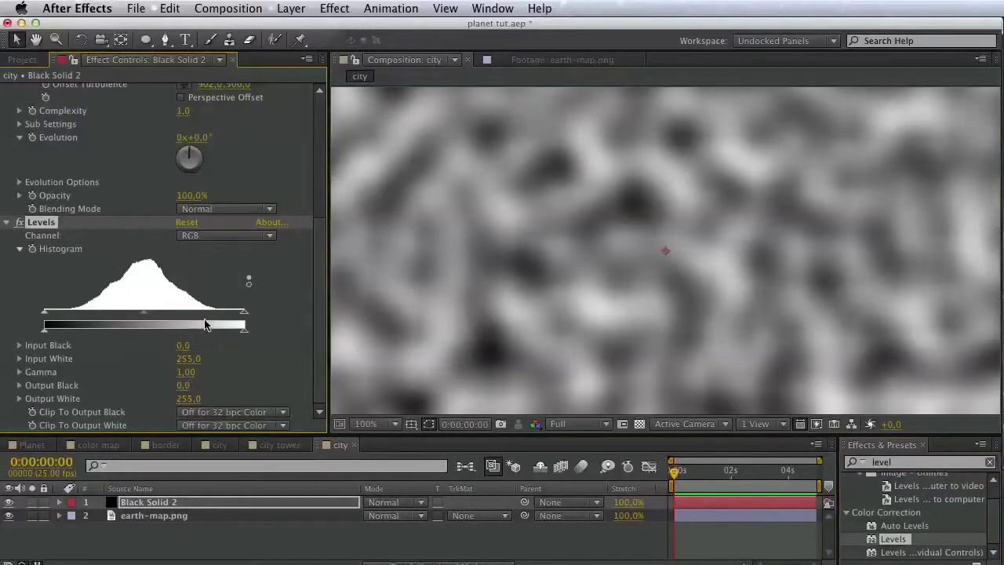
Try the black solid's Levels with input black 57 and input white at 66 and 143.
left_click_drag(244, 318, 96, 317)
scroll(536, 285, "down", 2)
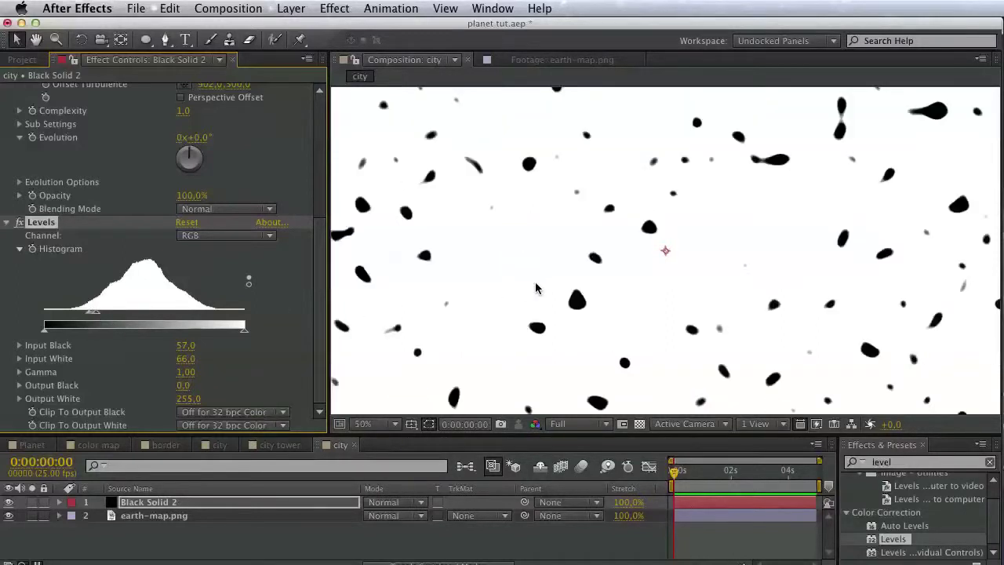
scroll(540, 287, "up", 1)
left_click_drag(542, 291, 551, 324)
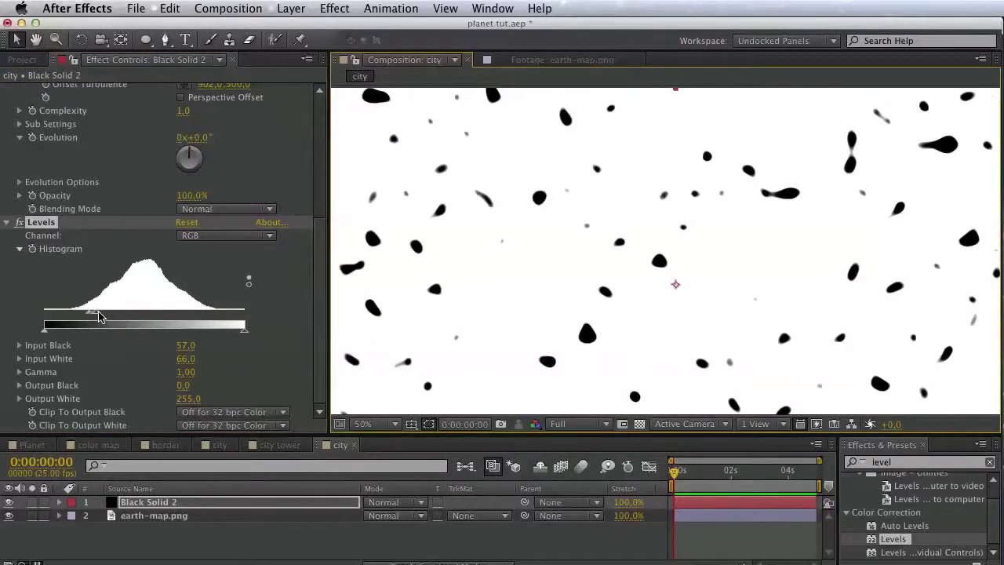
left_click_drag(98, 317, 138, 318)
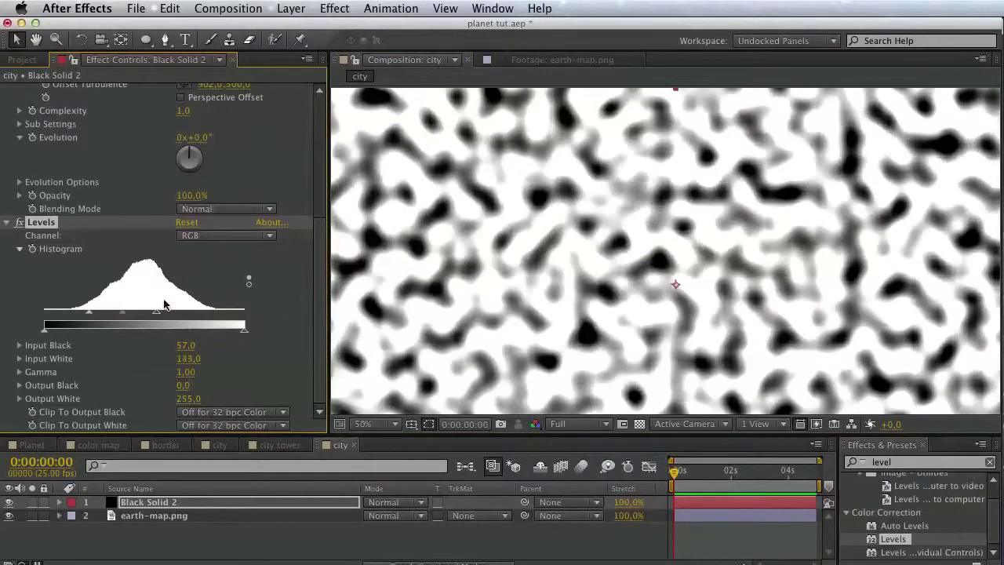
Raise the Turbulent Noise scale to 116 and tighten the Levels to input black 70 and input white 73.
scroll(101, 352, "up", 6)
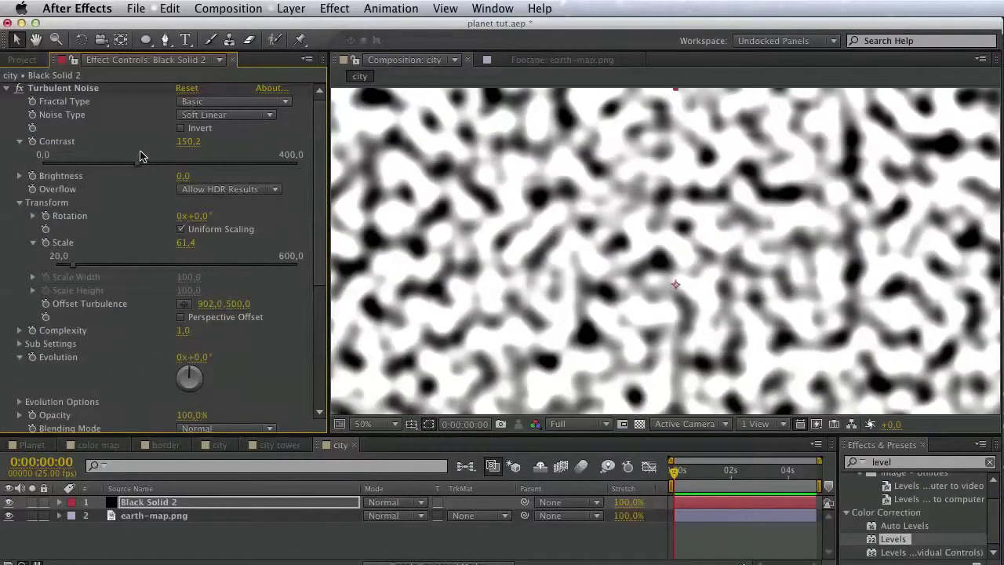
left_click_drag(77, 269, 94, 269)
scroll(123, 287, "down", 7)
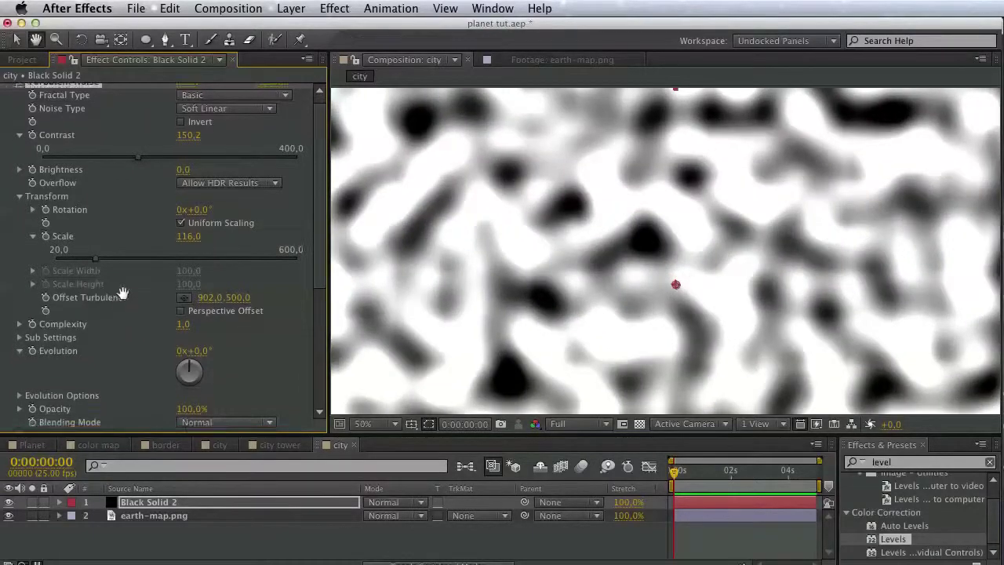
left_click_drag(157, 313, 101, 315)
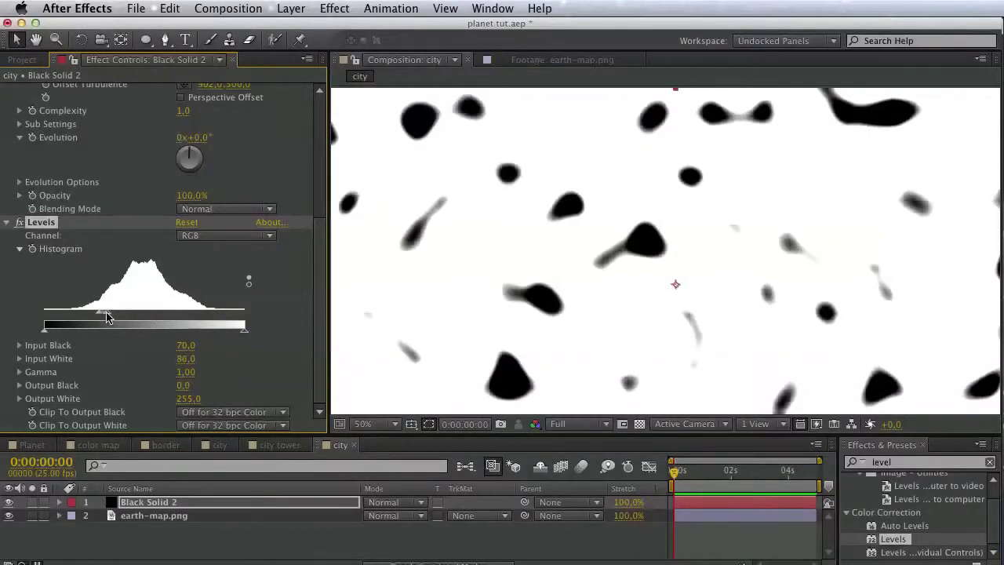
scroll(792, 209, "down", 2)
scroll(839, 212, "up", 2)
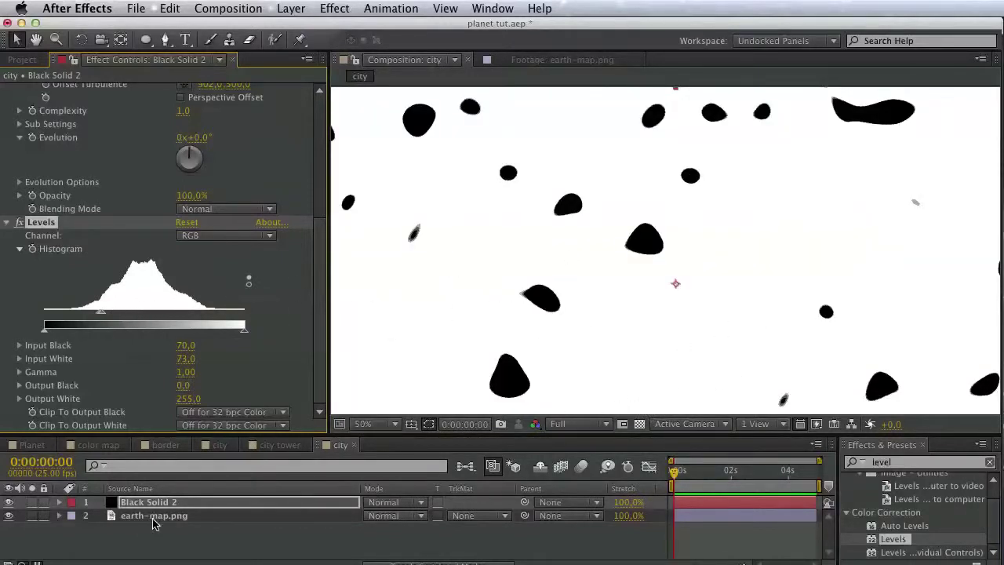
Move the black solid below the earth-map.png layer and set its track matte to Luma Matte.
left_click_drag(177, 507, 180, 530)
left_click(467, 516)
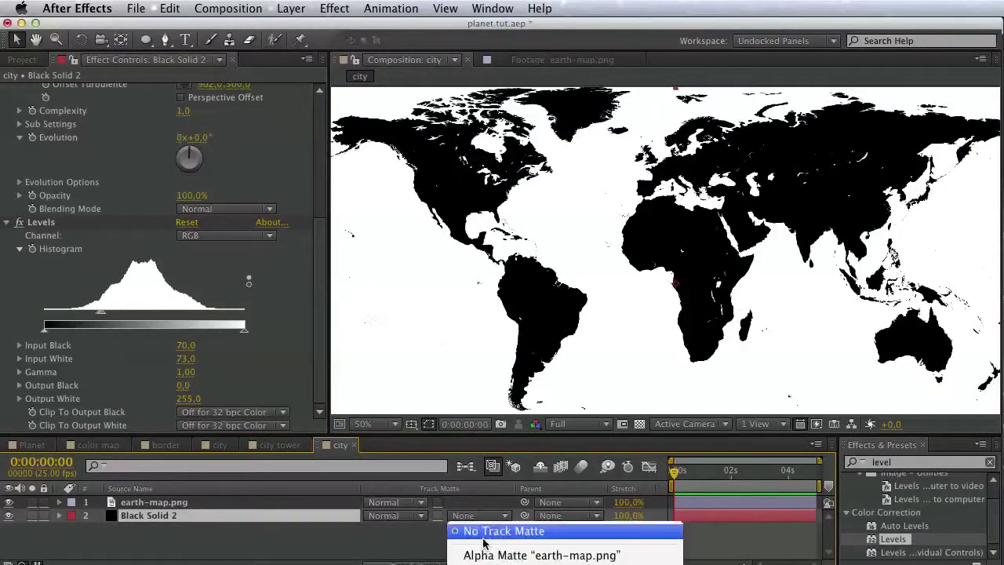
left_click(485, 553)
left_click(478, 516)
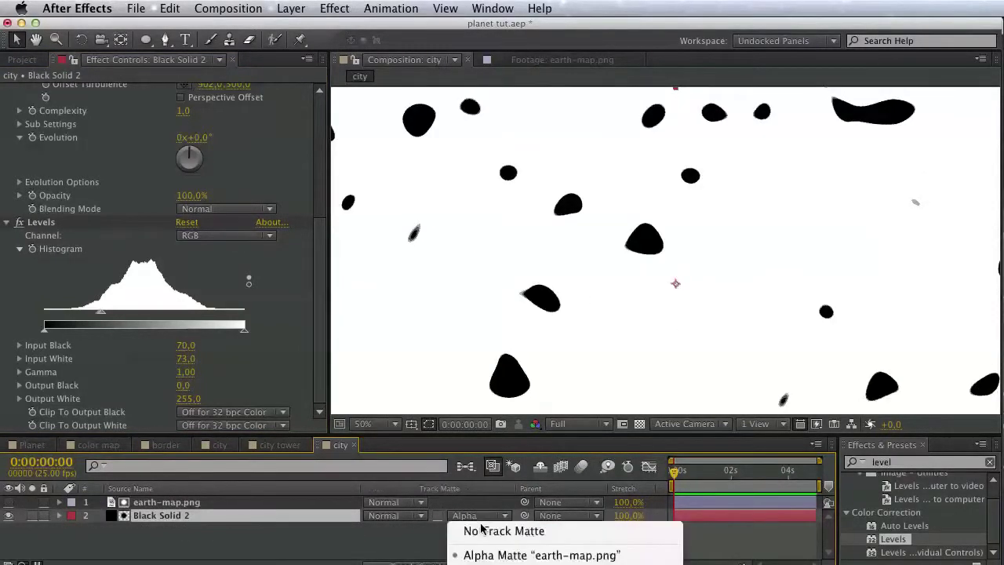
left_click(494, 543)
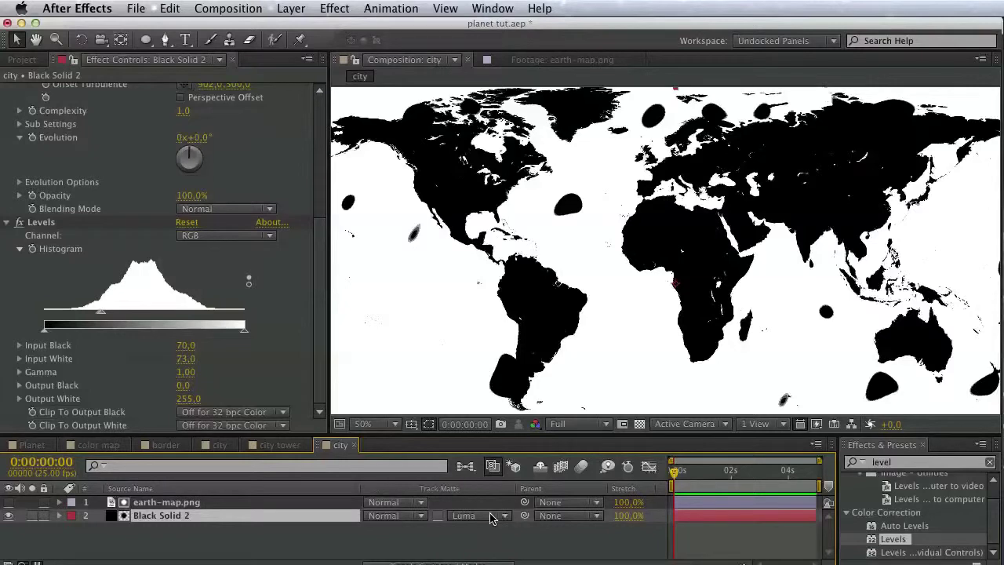
Try the Luma Inverted Matte on the black solid, toggle the transparency grid, and return the matte to Luma.
left_click(496, 516)
left_click(510, 564)
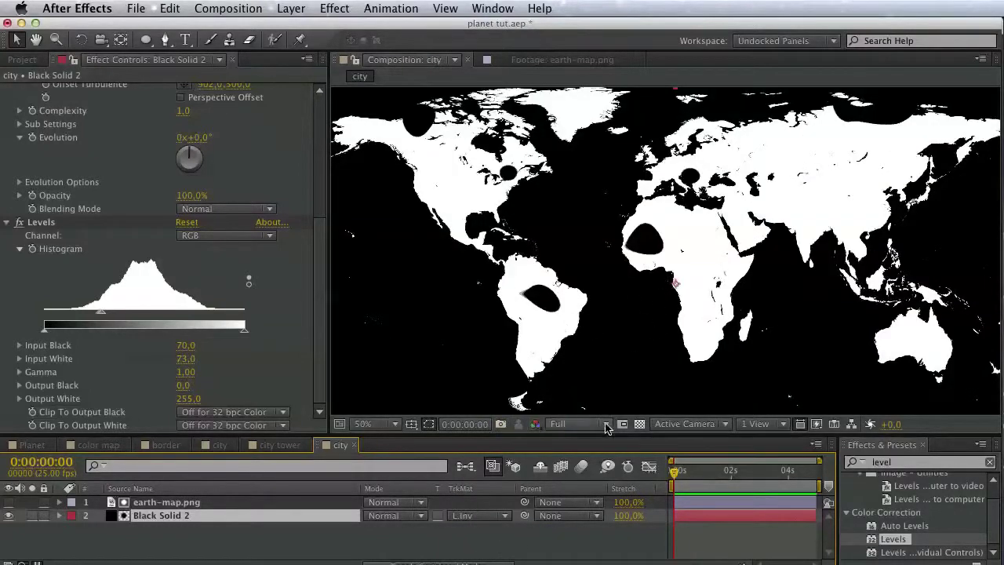
left_click(640, 424)
left_click(639, 423)
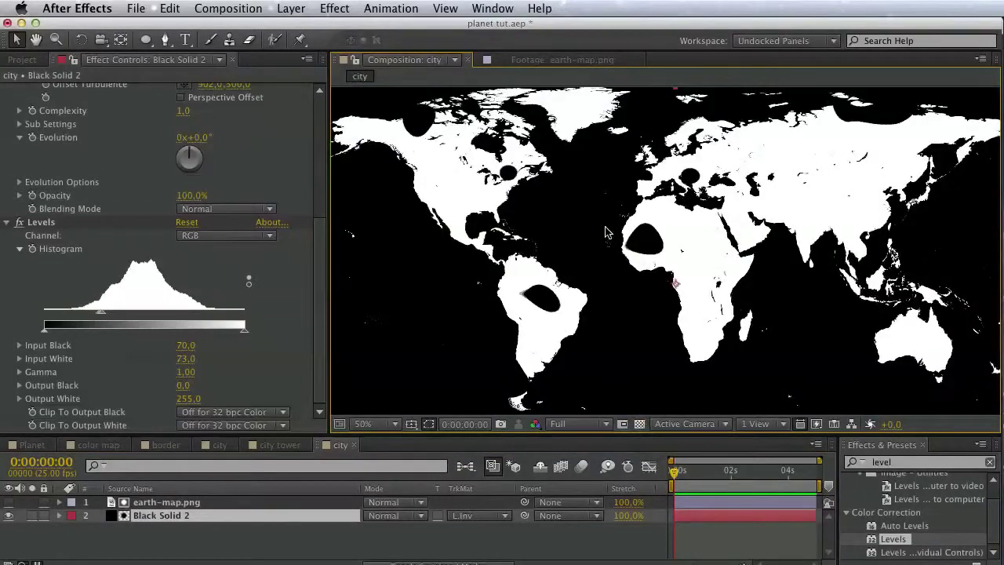
left_click(496, 519)
key("Up")
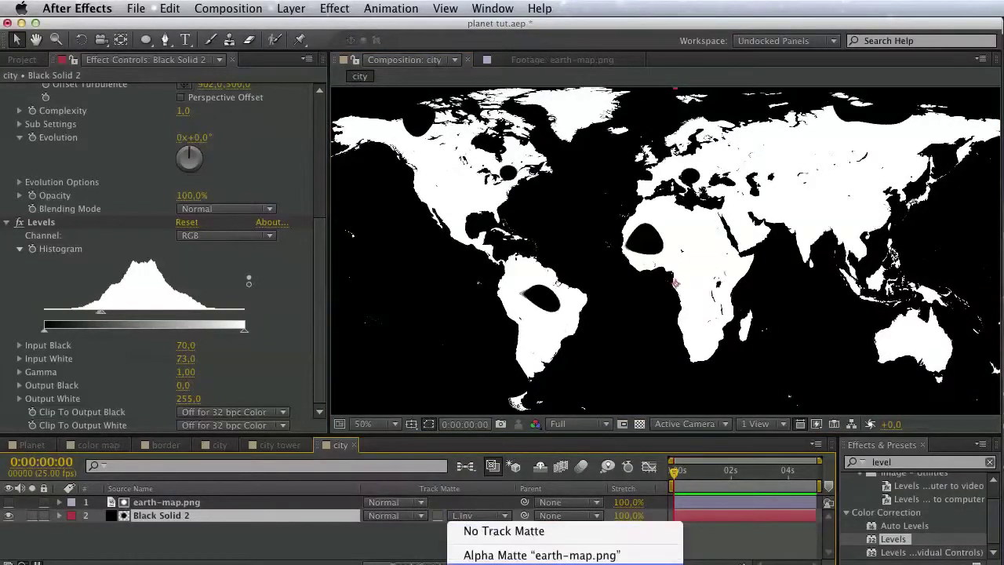
key("Return")
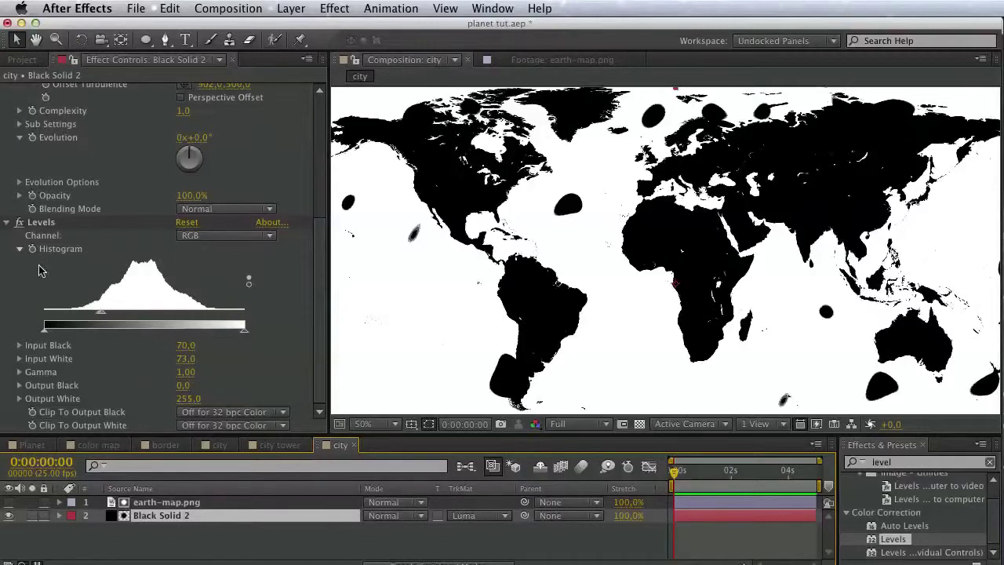
Search the effects for "invert" and apply the Invert effect to the black solid.
left_click(910, 461)
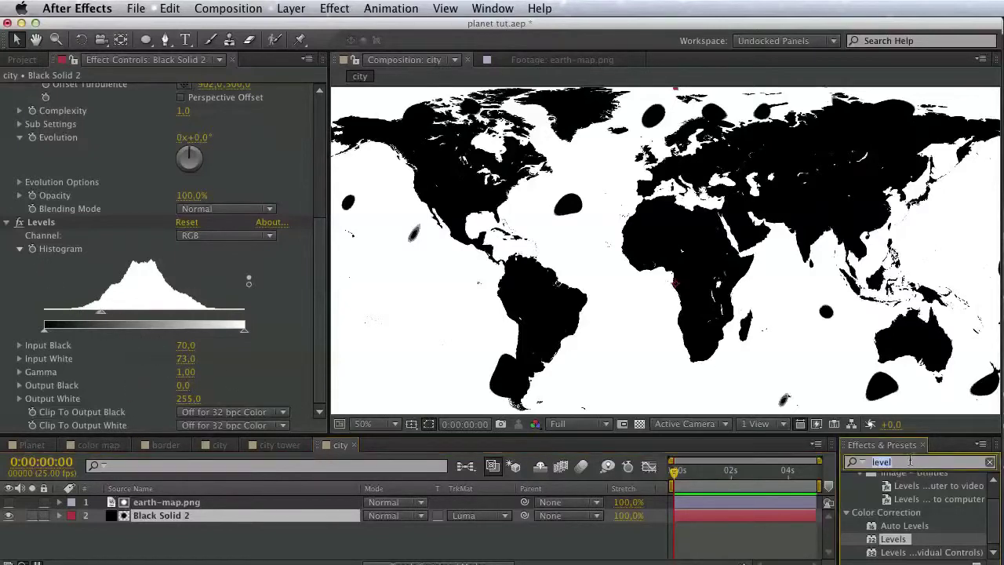
type("invert")
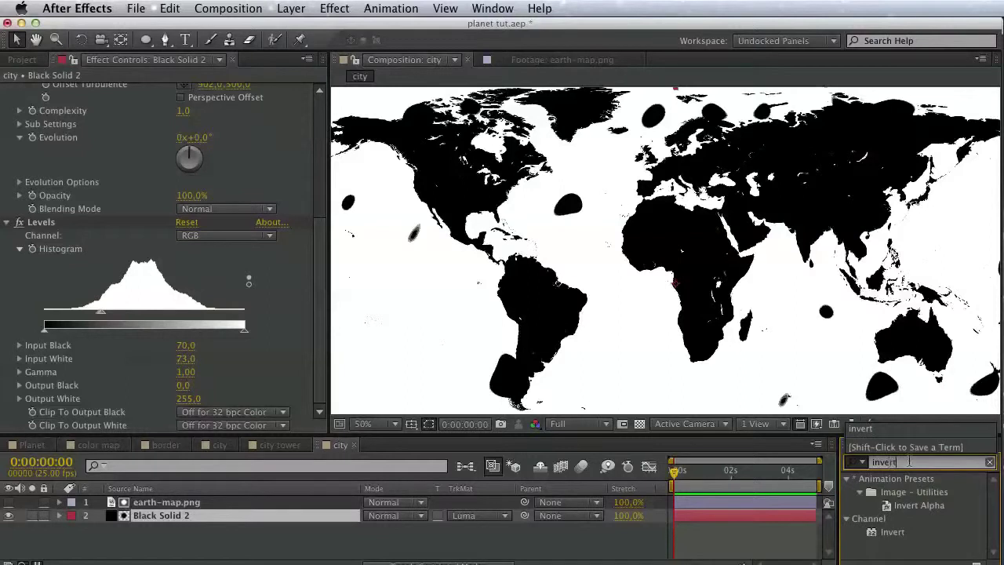
left_click_drag(887, 533, 118, 520)
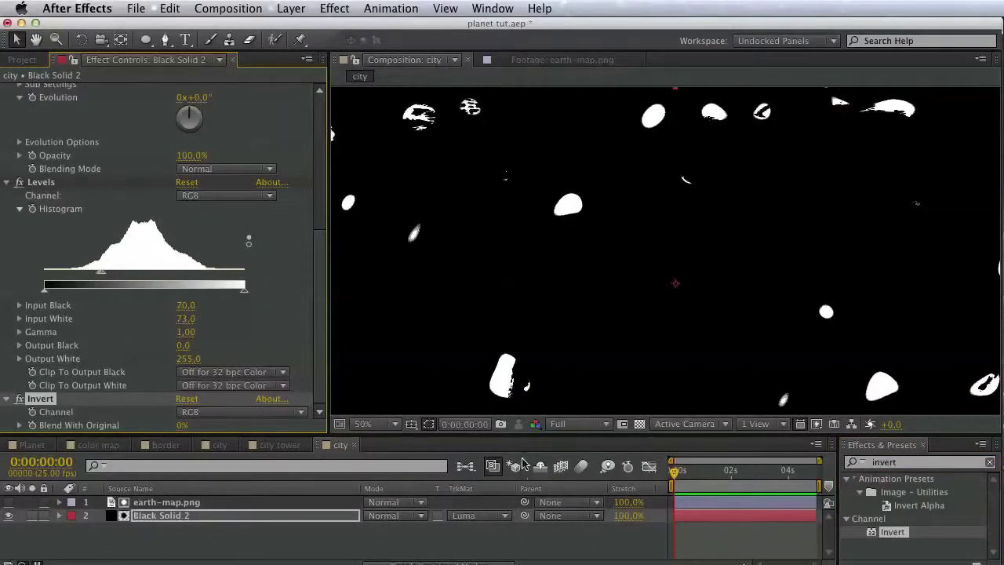
Switch the black solid's track matte to Luma Inverted Matte using earth-map.png.
left_click(499, 513)
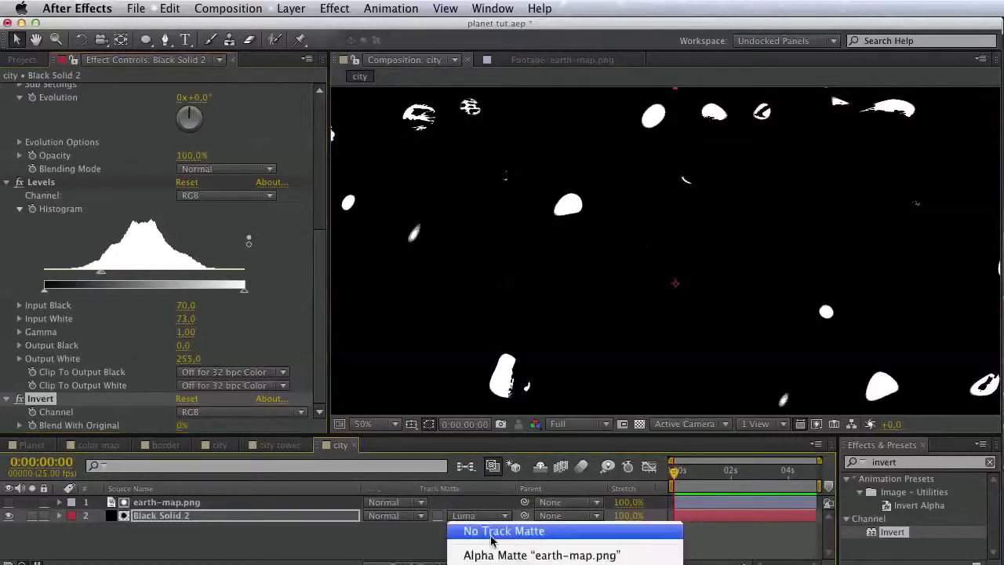
left_click(488, 562)
key("space")
mouse_move(580, 294)
left_mouse_down()
mouse_move(571, 173)
mouse_move(572, 279)
left_mouse_up()
scroll(572, 281, "down", 1)
scroll(573, 281, "up", 1)
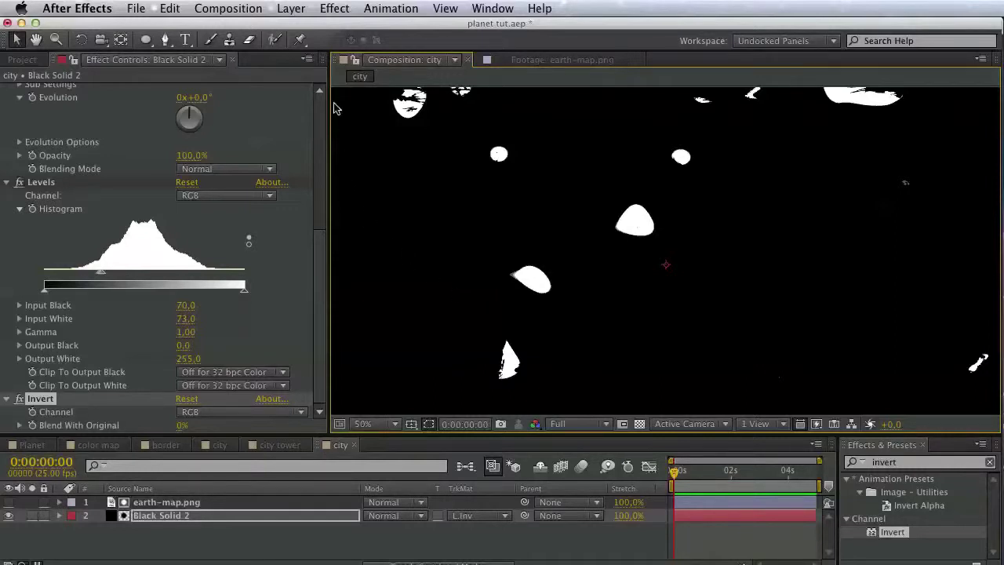
Open the Planet composition and rename the city composition containing the noise spots to "city map".
left_click(22, 59)
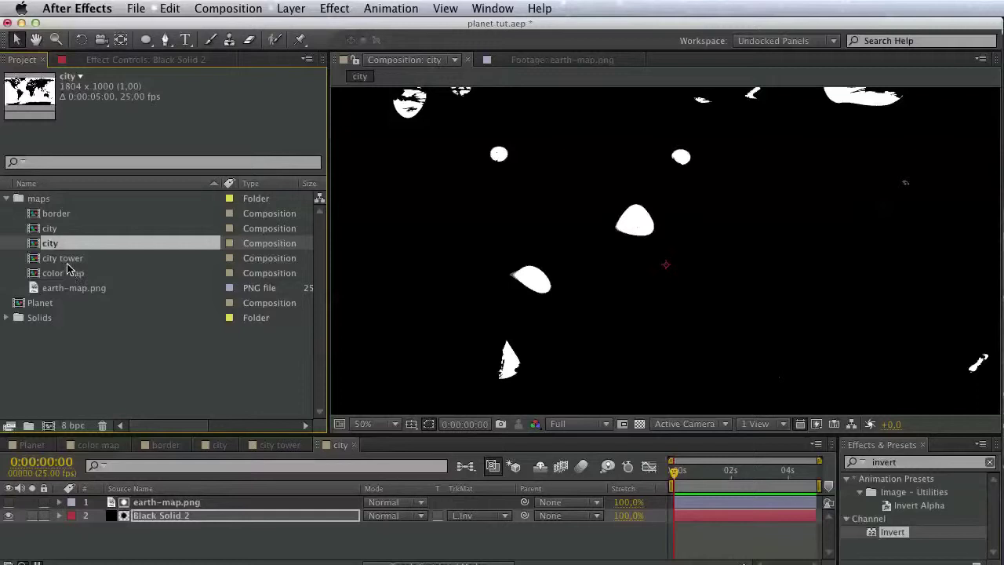
double_click(50, 303)
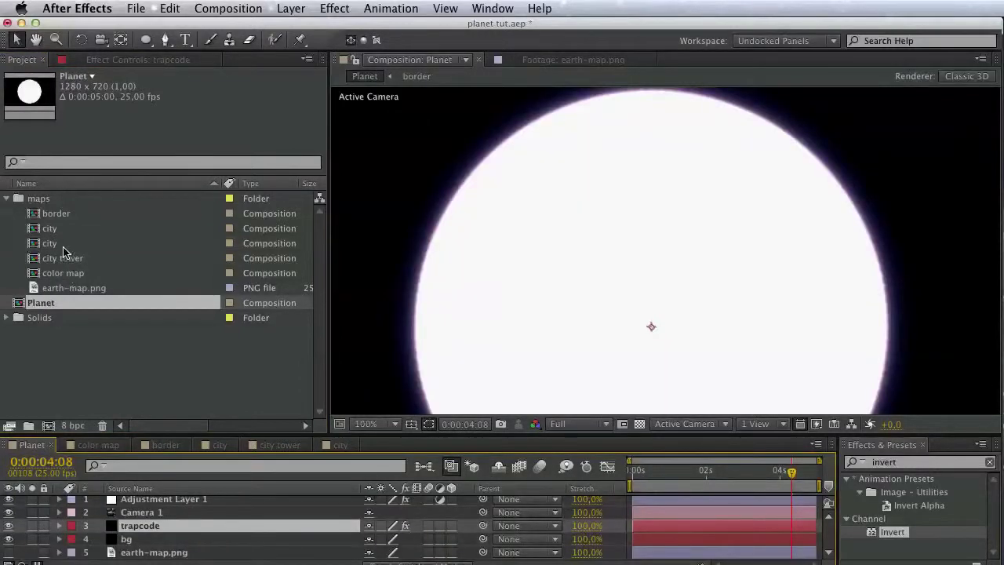
left_click(54, 232)
left_click(54, 245)
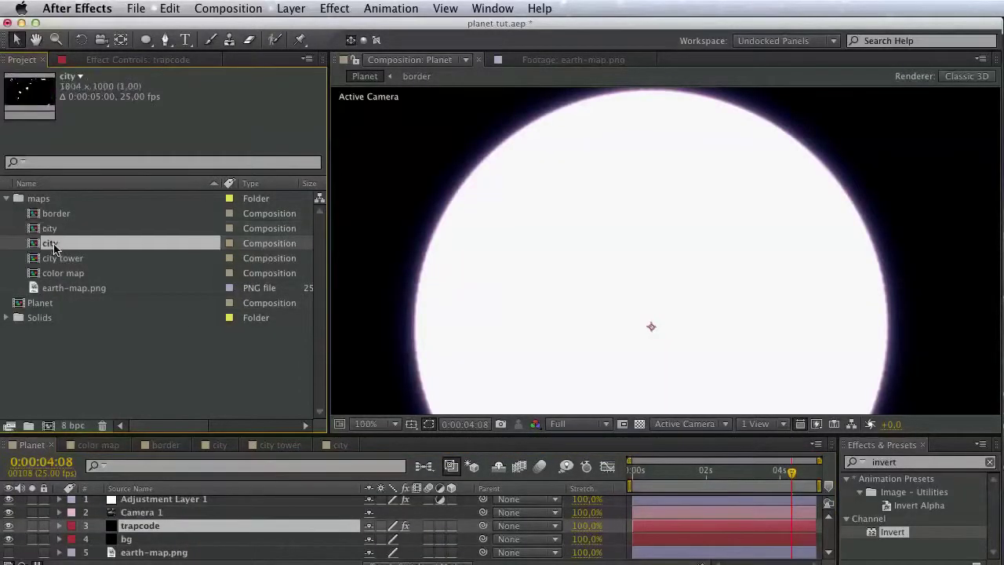
key("Return")
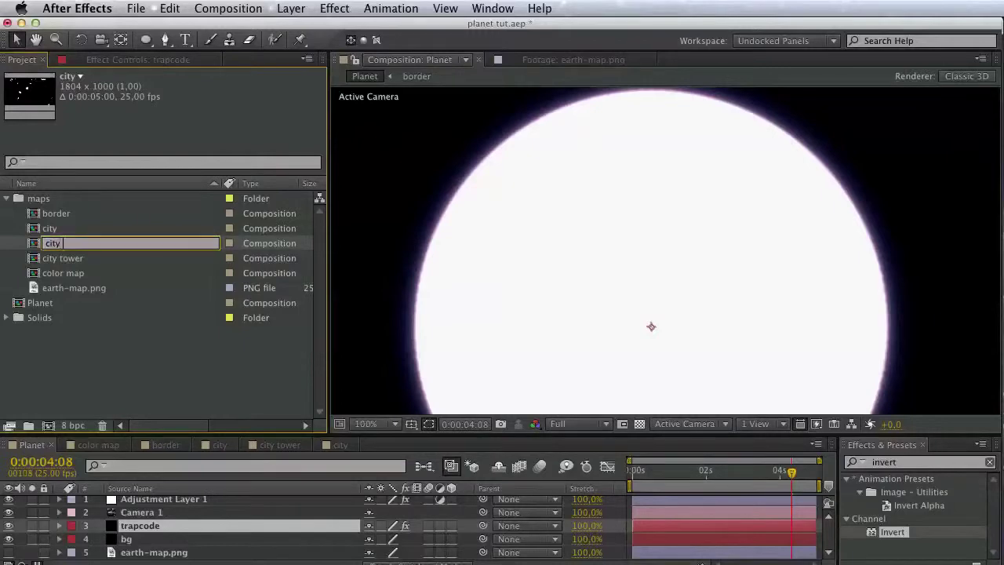
type("city map")
key("Return")
Add the city map composition as the lowest layer of the Planet composition and hide it.
left_click_drag(68, 245, 132, 554)
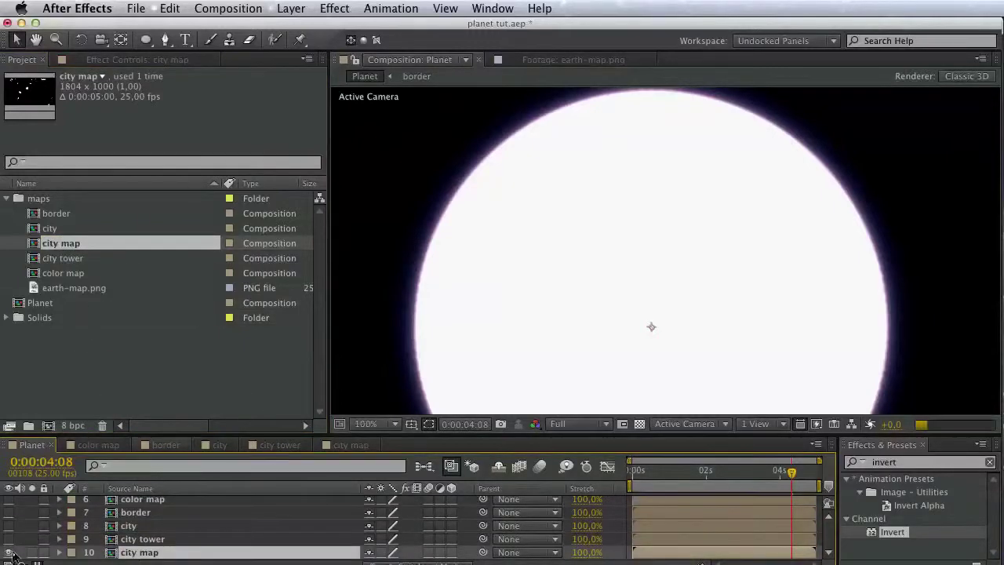
left_click(149, 526)
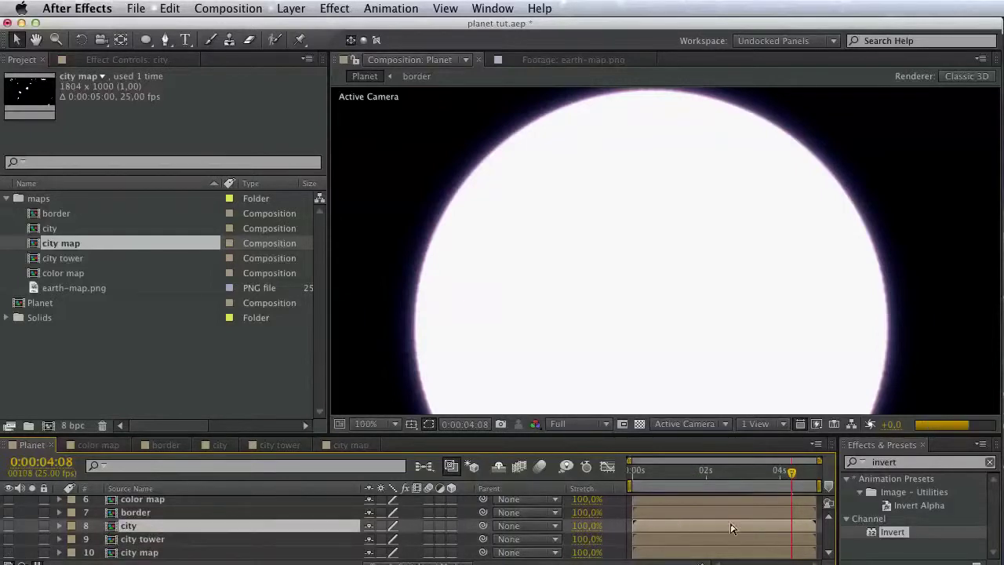
In the trapcode layer's city effect, set the Size layer map to the city map layer.
scroll(236, 534, "up", 5)
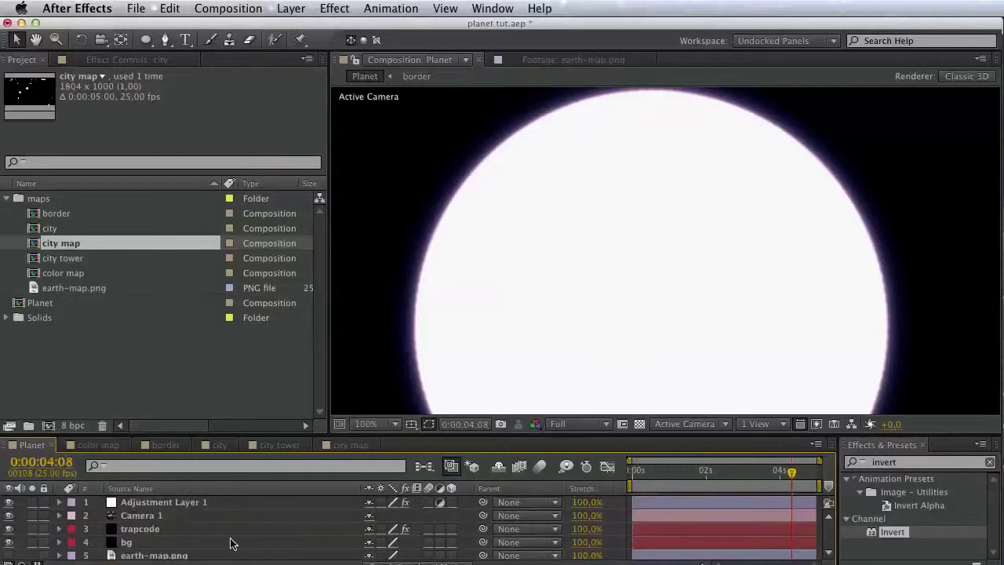
left_click(157, 531)
left_click(129, 60)
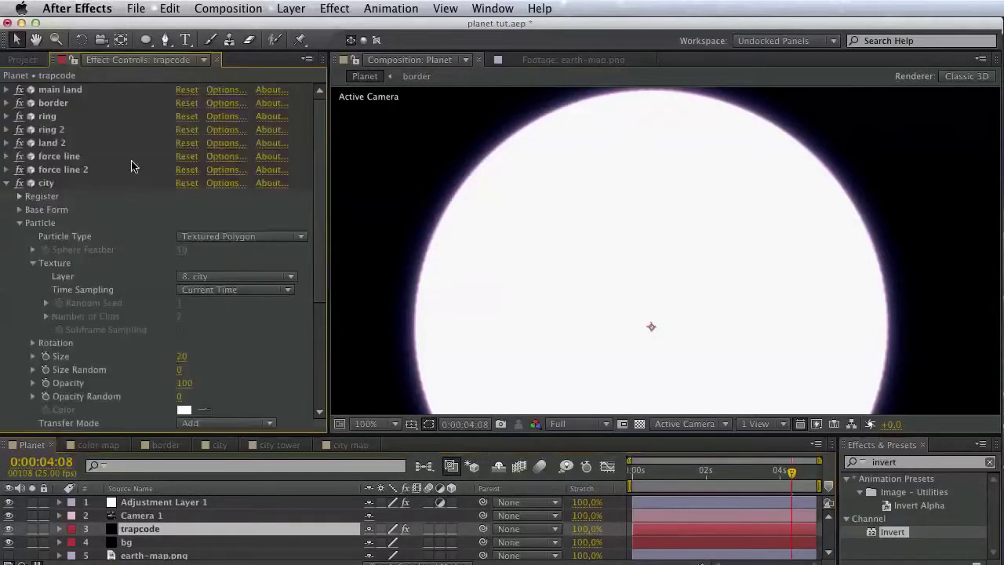
scroll(139, 140, "down", 5)
key("v")
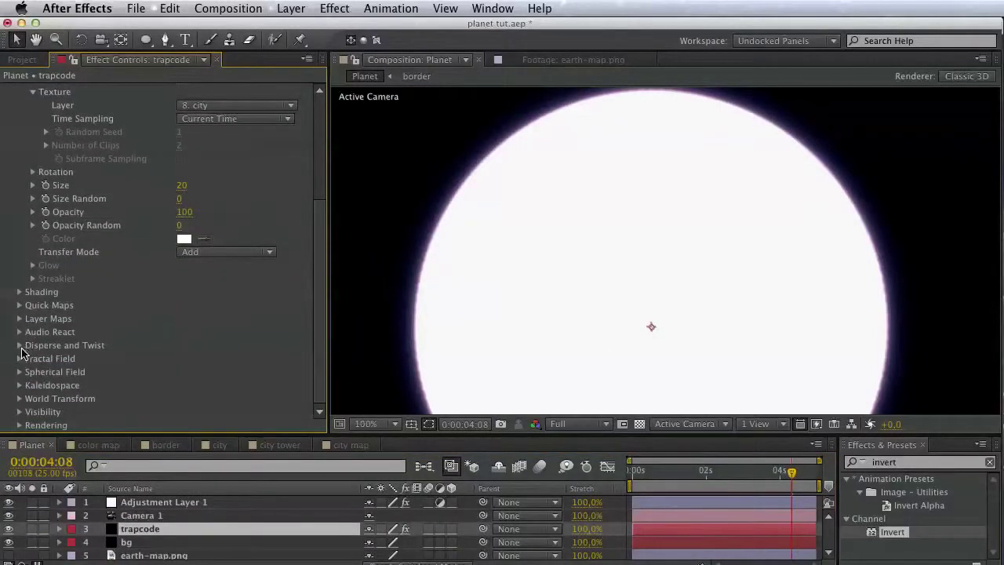
left_click(19, 319)
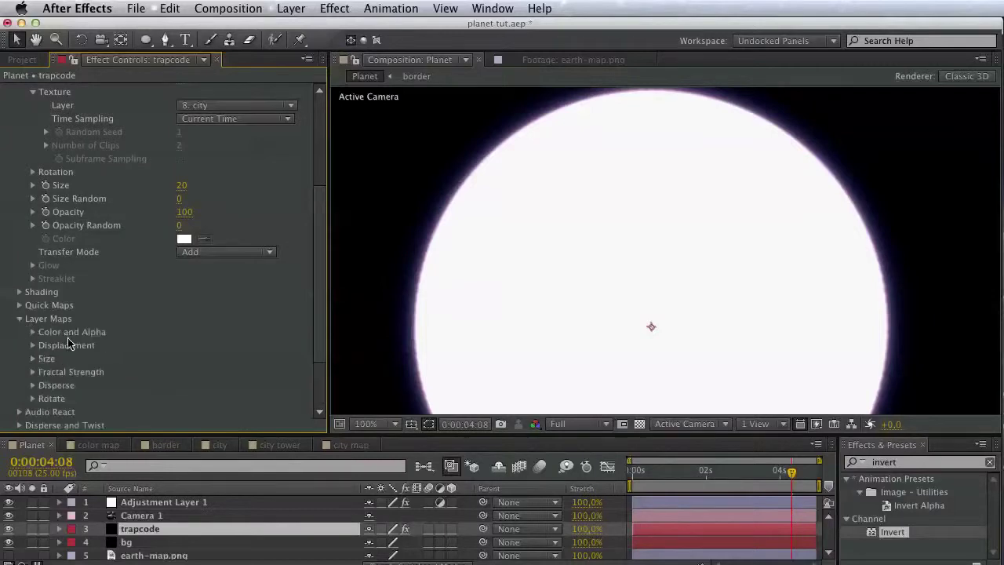
left_click(33, 359)
left_click(259, 371)
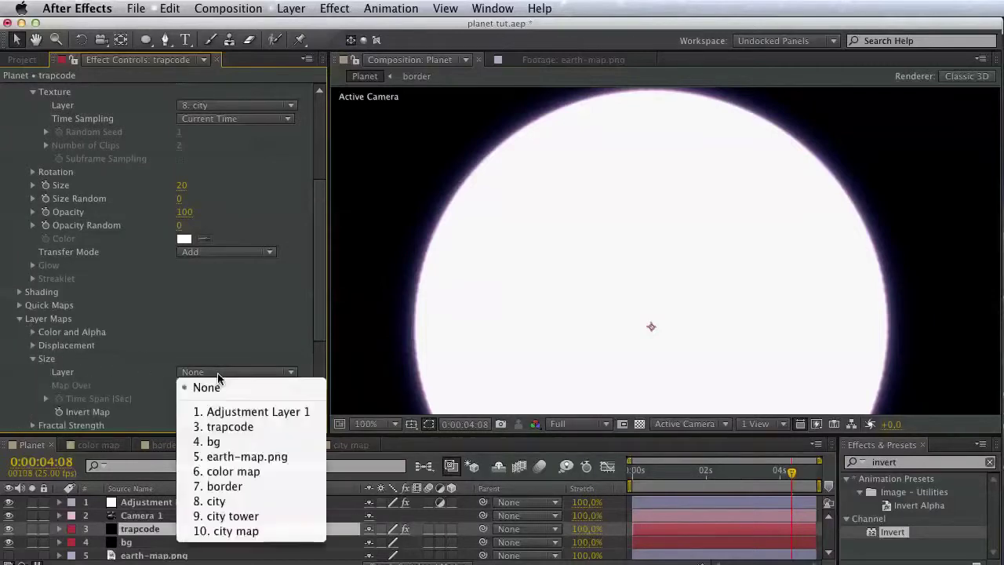
left_click(252, 532)
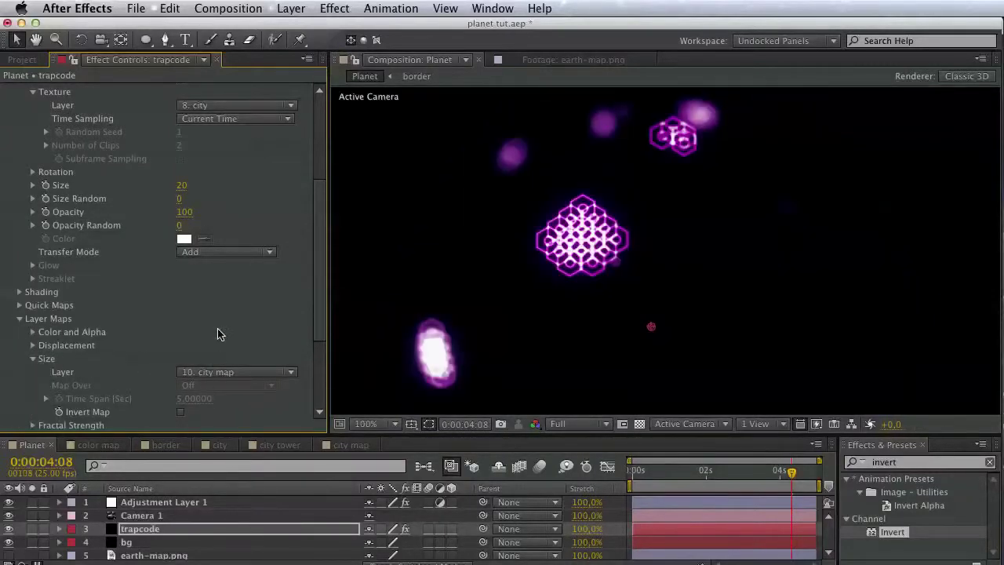
Set the city effect's particle Size to 10 on the trapcode layer.
scroll(222, 285, "up", 3)
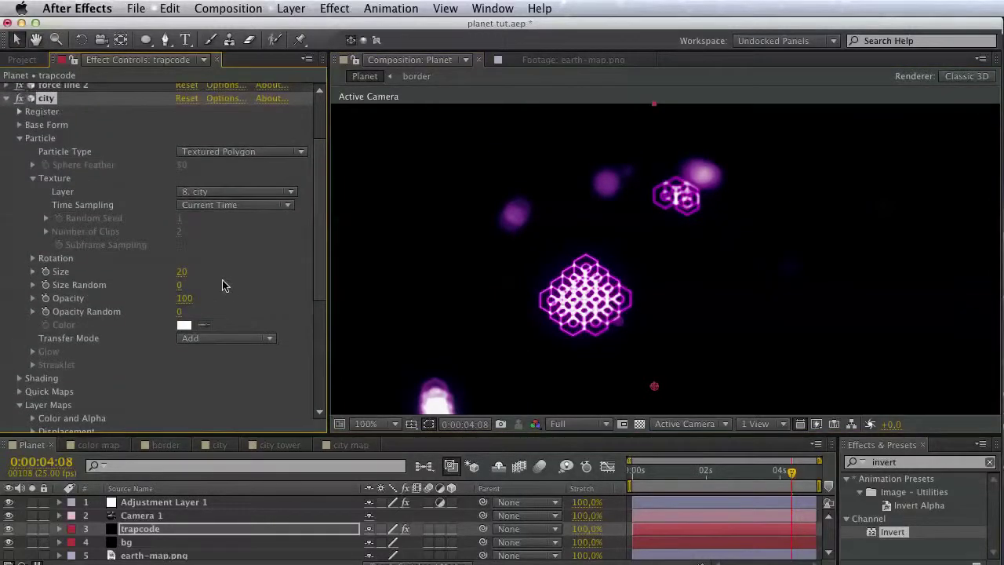
left_click(184, 272)
key("Return")
left_click_drag(513, 334, 572, 116)
left_click_drag(644, 255, 513, 364)
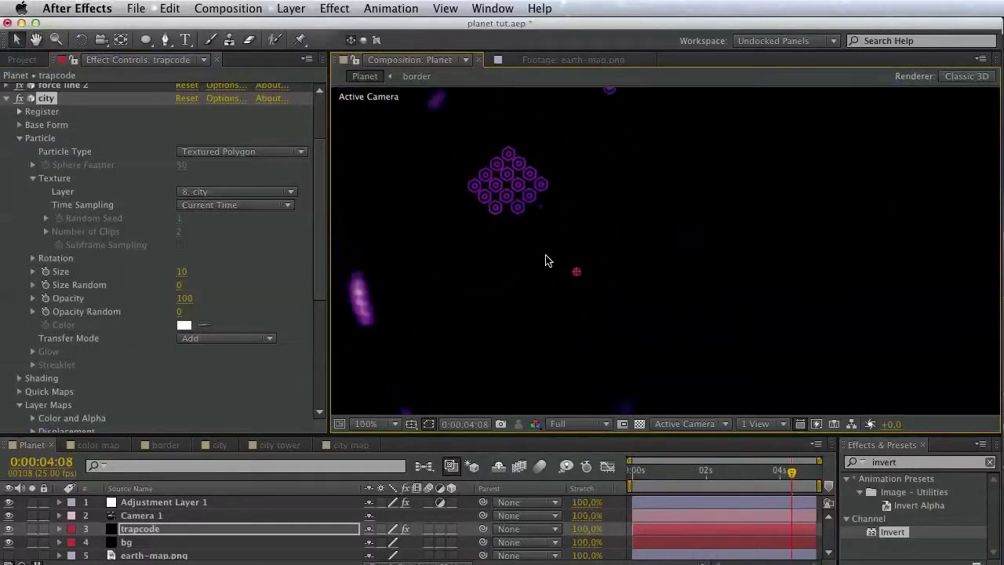
left_click_drag(509, 276, 545, 360)
Check the city particles with Camera 1's Depth of Field off, turn it back on and save the project.
left_click(60, 516)
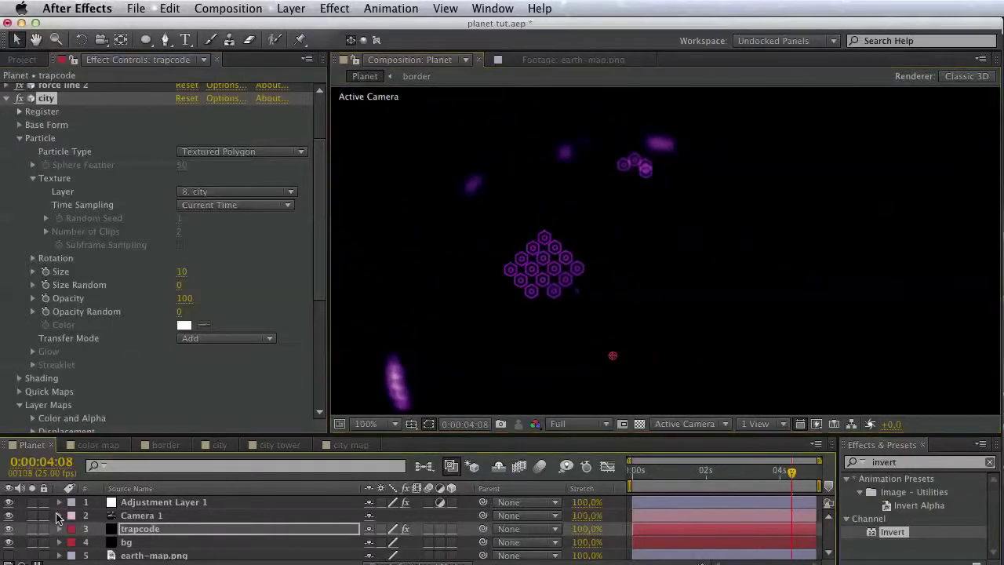
left_click(369, 555)
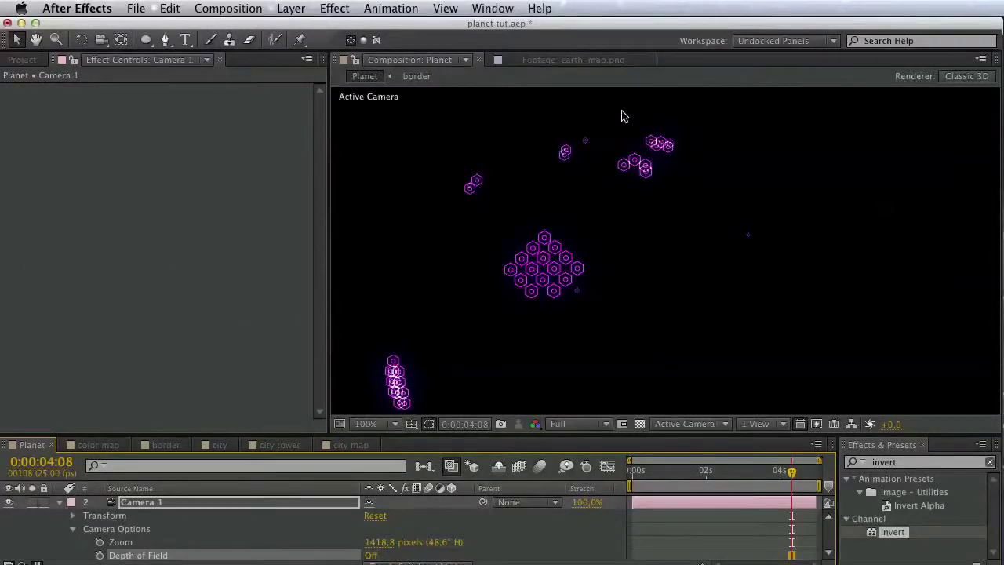
left_click_drag(523, 196, 593, 46)
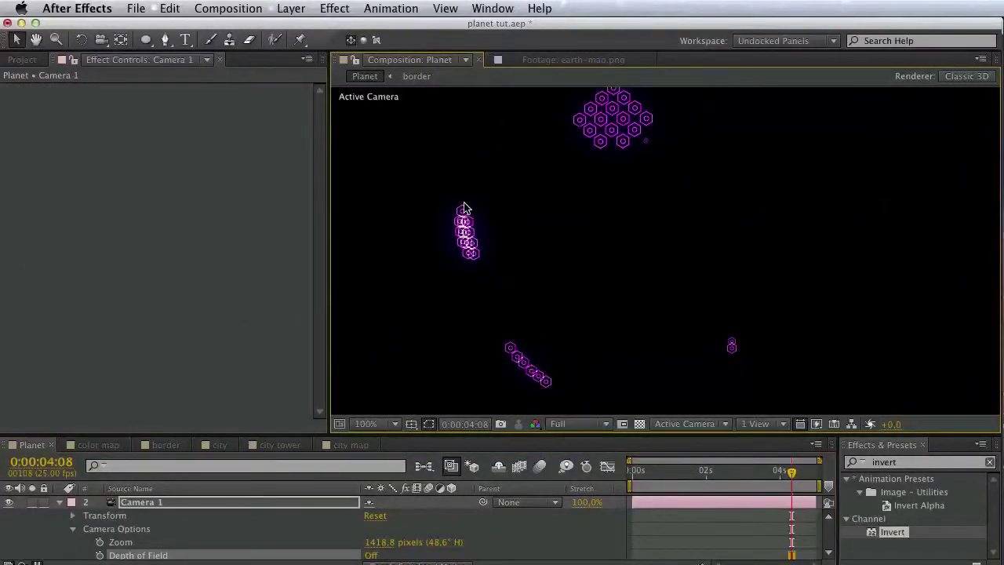
left_click(370, 556)
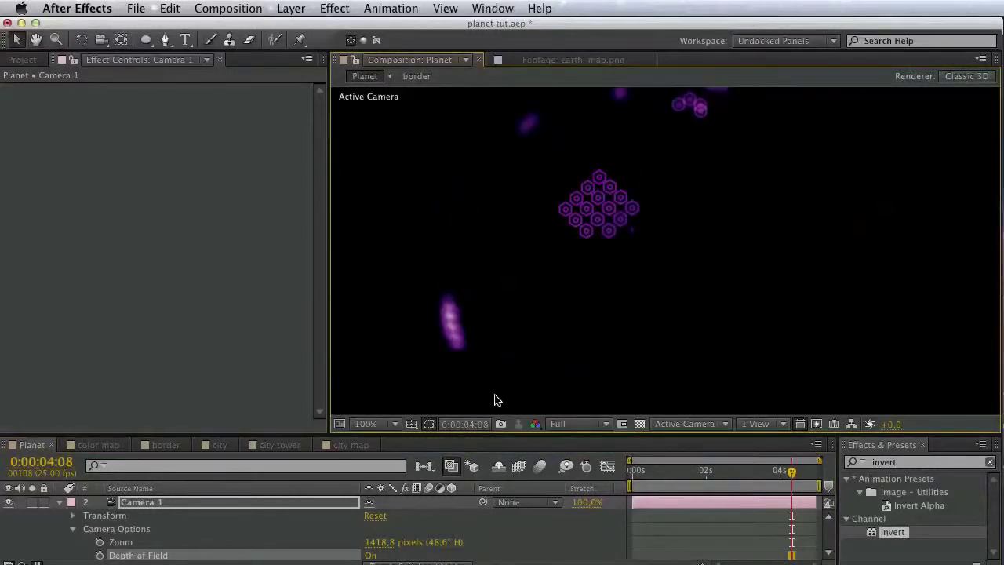
key("super+s")
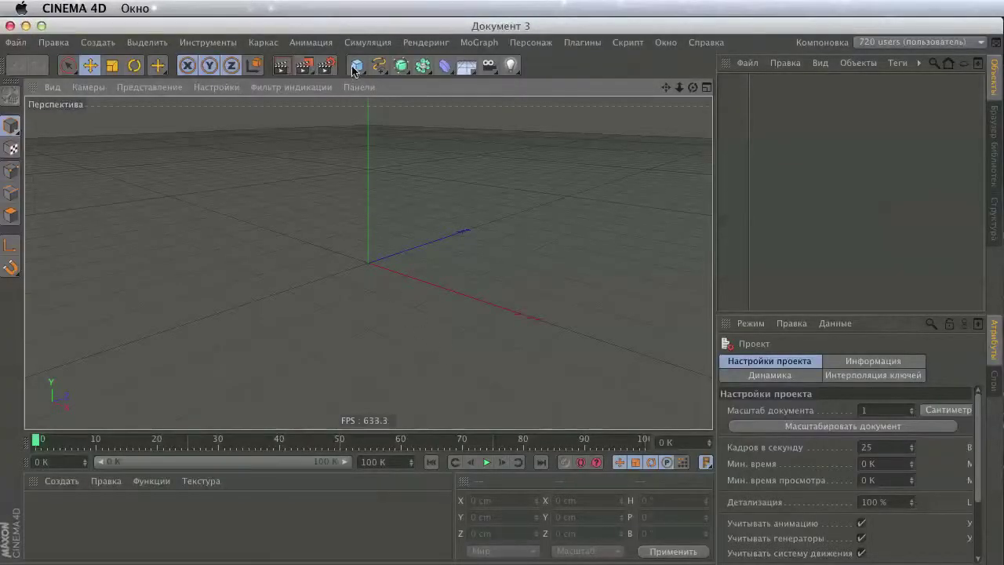
left_click(358, 66)
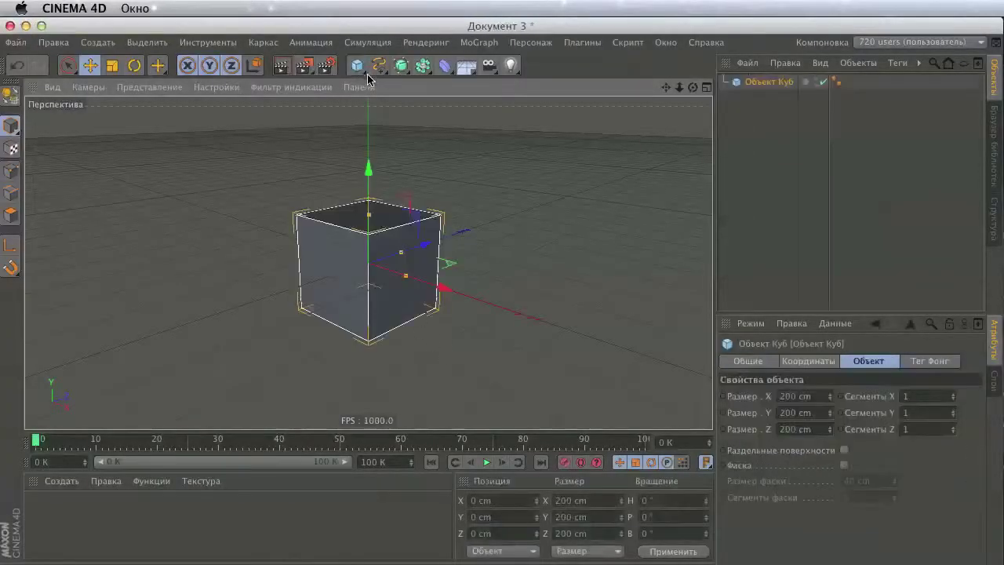
key("Delete")
left_click(360, 69)
key("Delete")
In Cinema 4D, add a sphere, change its type to icosahedron and set its segments to 57.
left_click(358, 66)
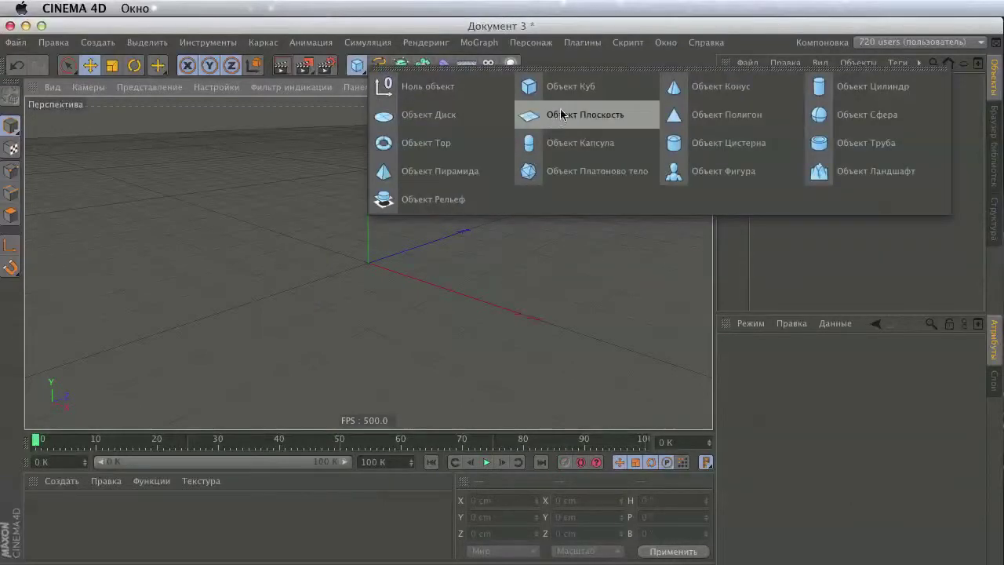
left_click(840, 114)
left_click(869, 428)
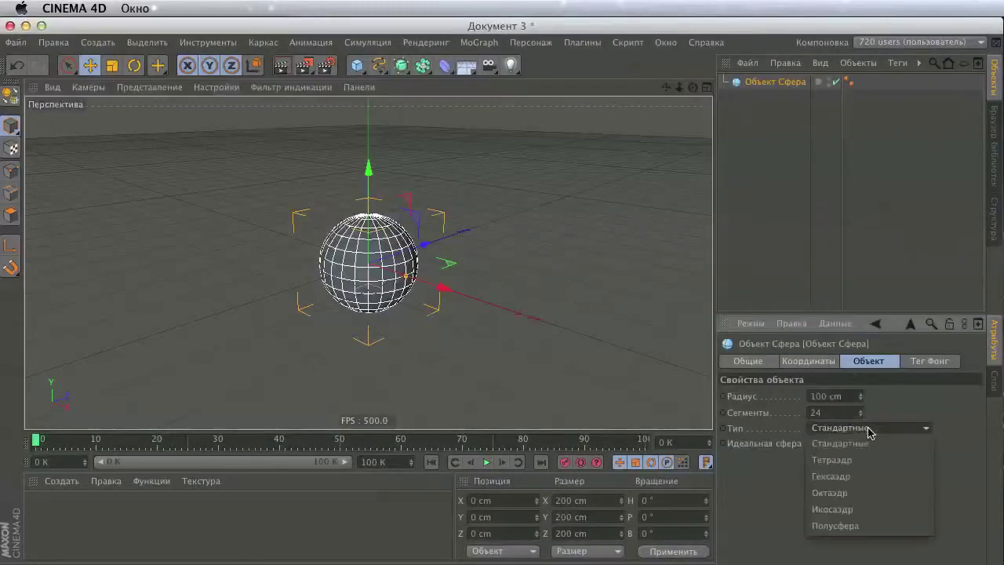
left_click(869, 510)
left_click_drag(859, 416, 871, 385)
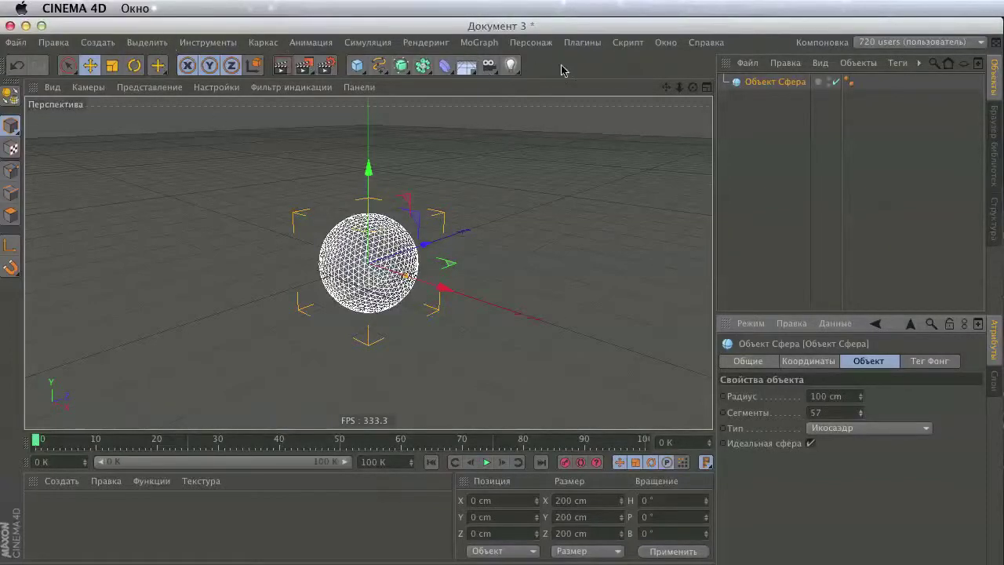
Export the sphere with the Riptide Pro OBJ exporter, including normals, as "earth with normals" in the tex folder.
left_click(582, 42)
mouse_move(460, 75)
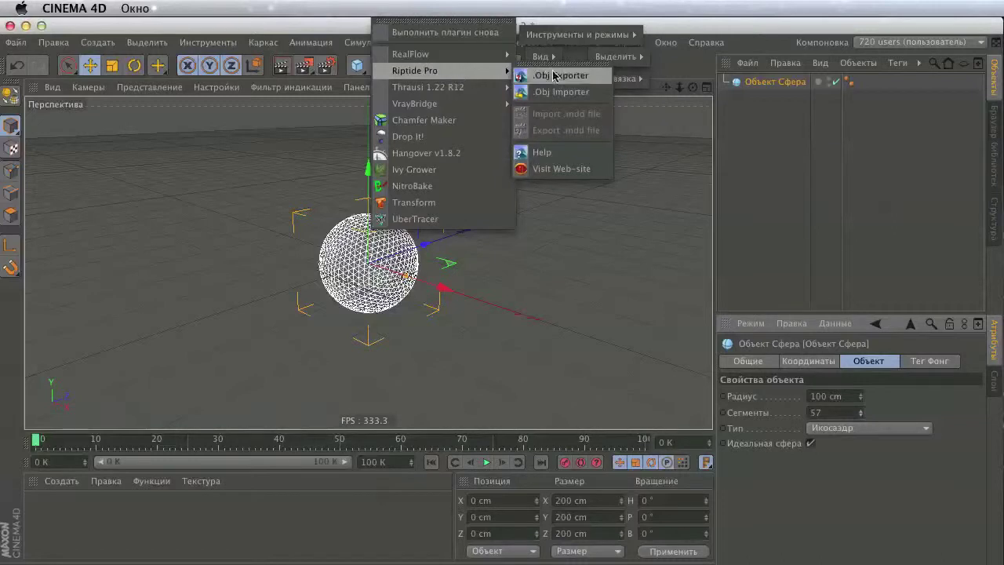
left_click(588, 76)
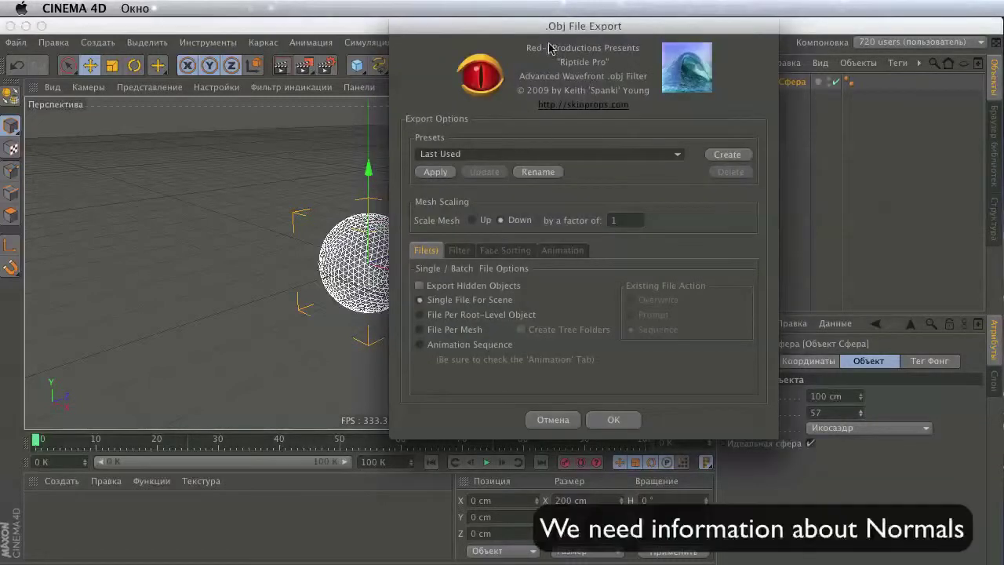
left_click_drag(460, 63, 394, 76)
left_click(319, 294)
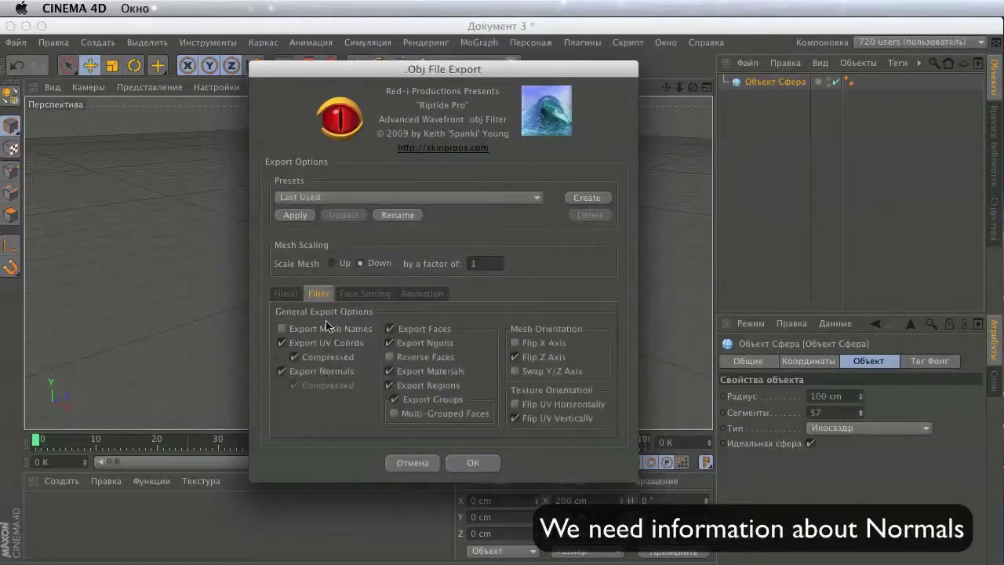
left_click(303, 372)
left_click(471, 463)
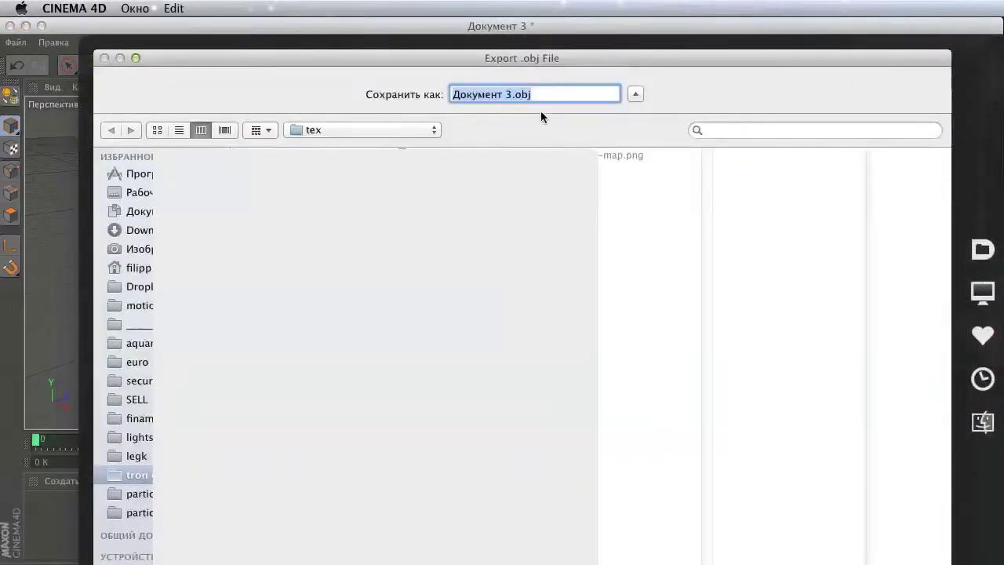
type("earth with normals")
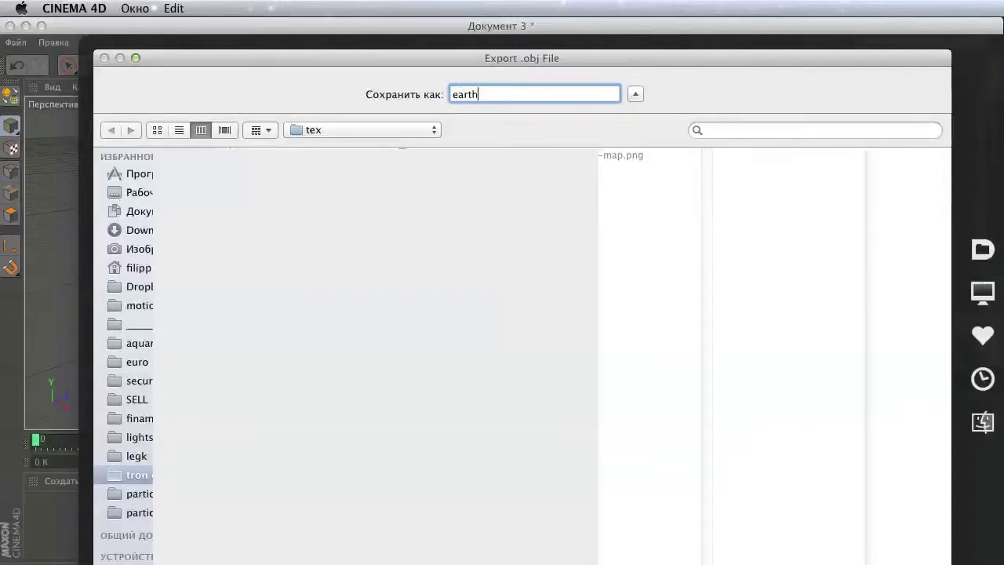
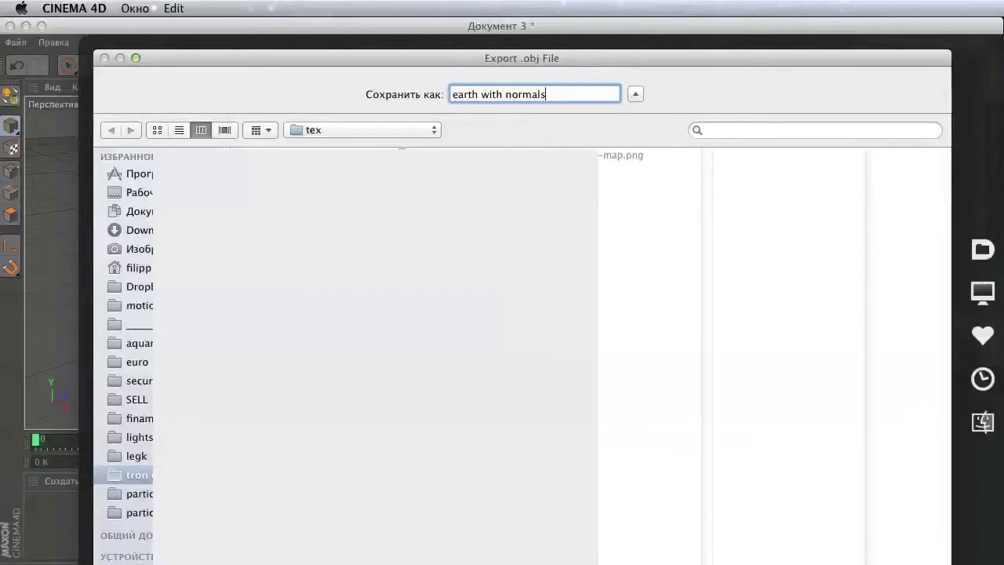
key("Return")
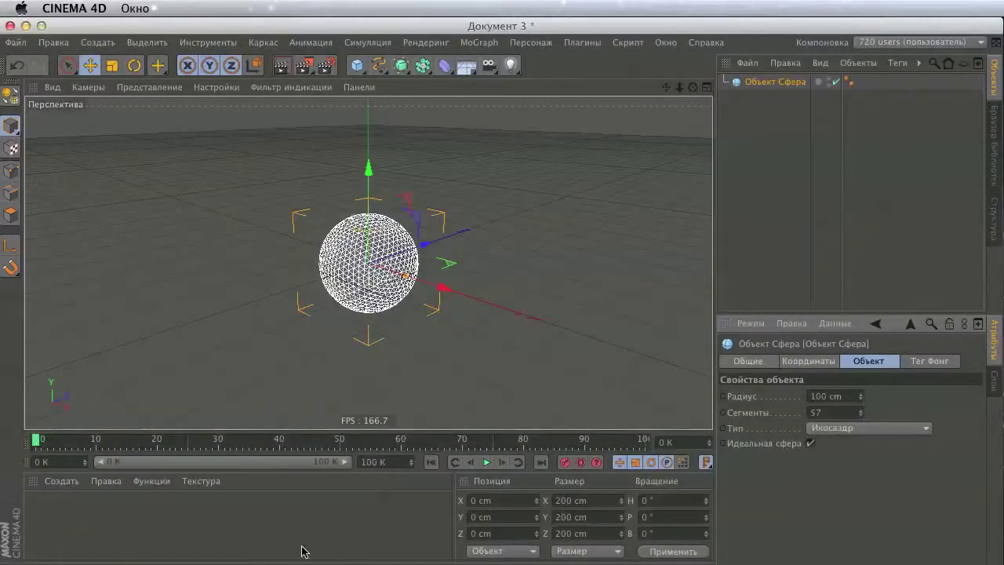
Switch back to After Effects and import another copy of earth-map.png into the maps folder.
key("super+Tab")
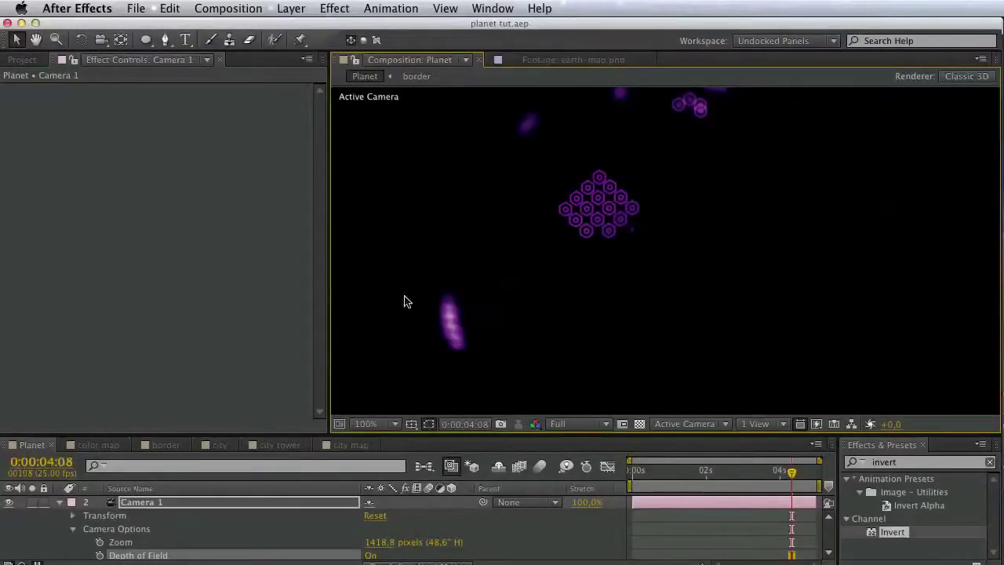
left_click(25, 60)
double_click(90, 375)
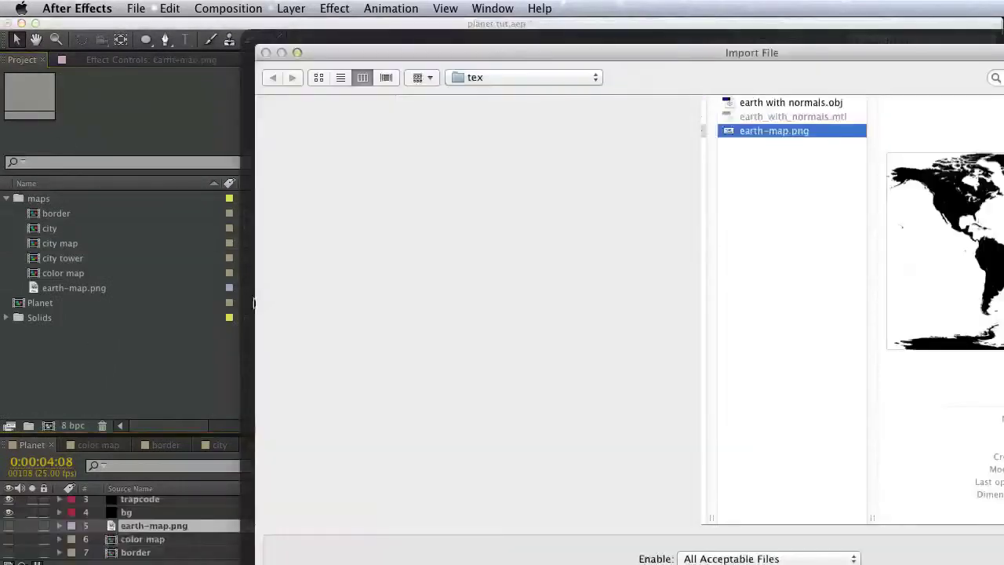
key("Return")
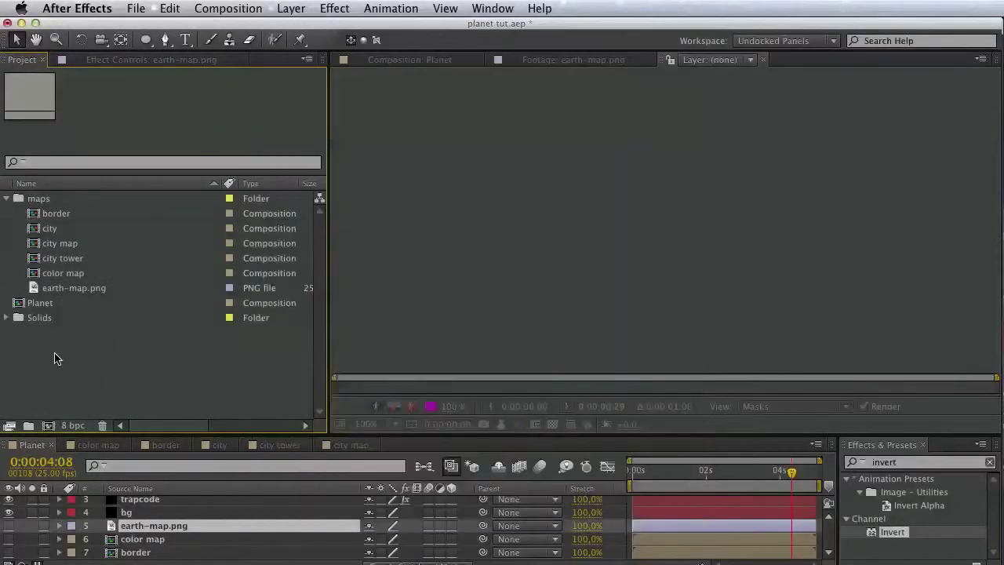
left_click(86, 304)
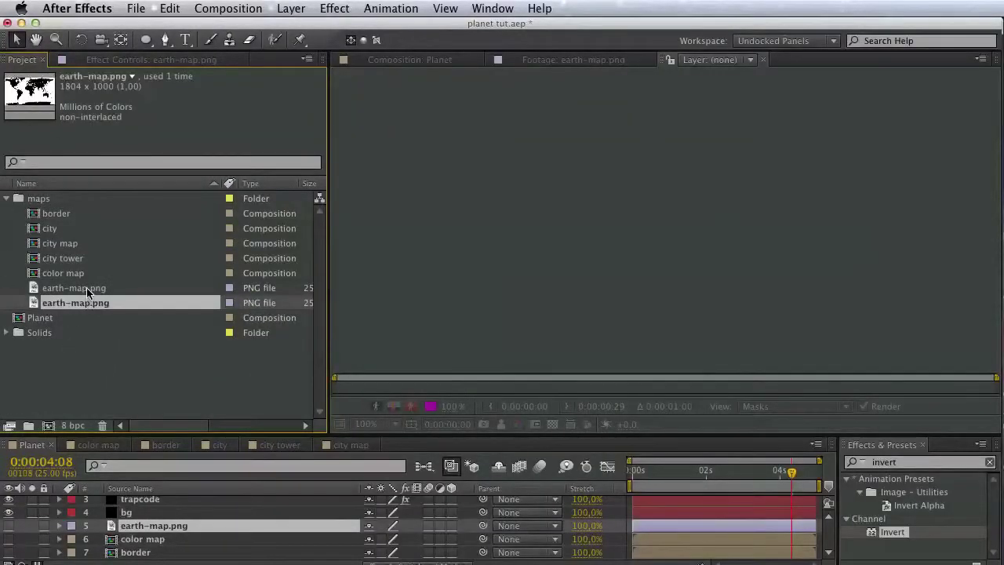
double_click(88, 289)
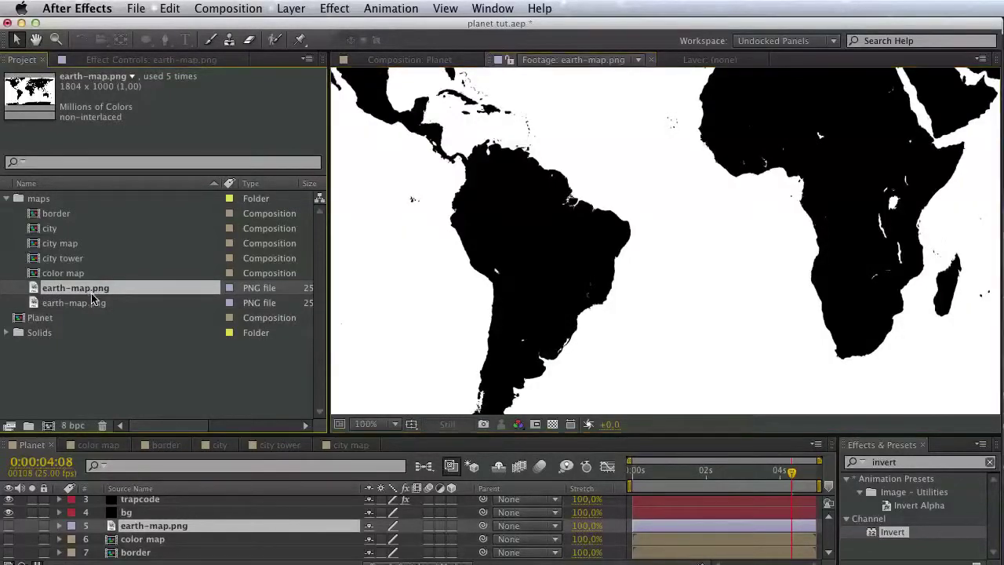
left_click(93, 303)
Import earth with normals.obj from the tex folder and move it into the project's maps folder.
left_click(129, 379)
double_click(128, 379)
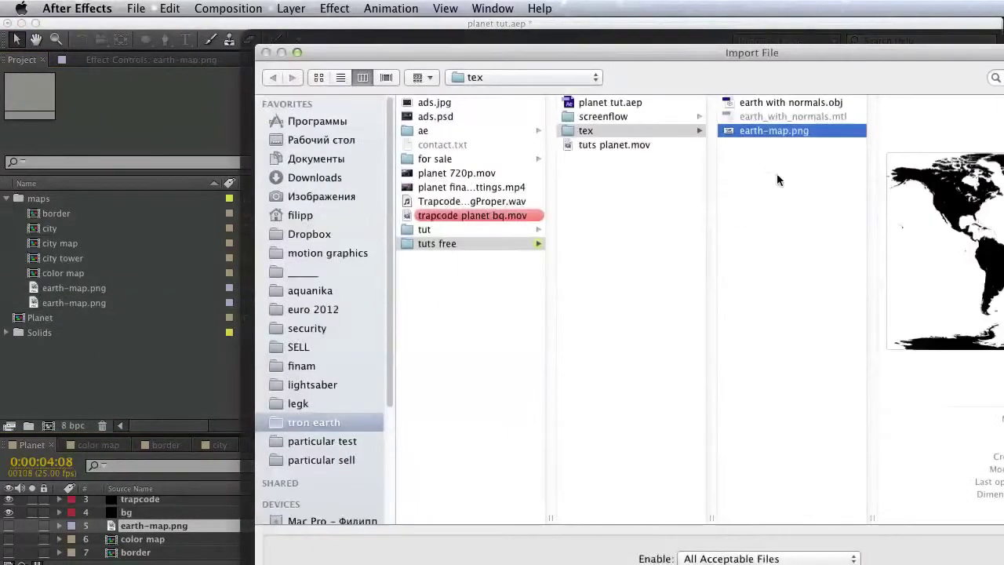
left_click_drag(788, 51, 454, 37)
left_click(469, 88)
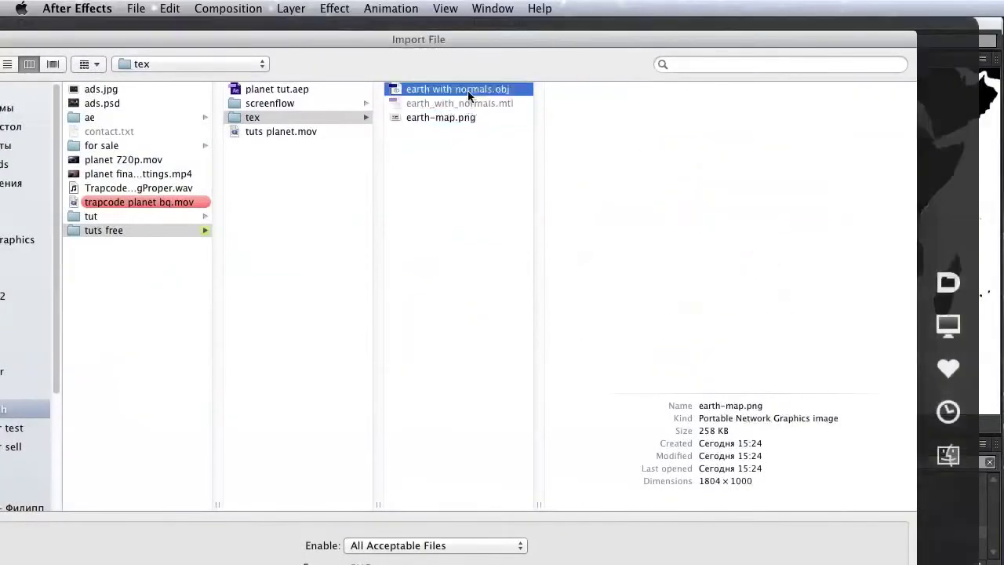
key("Return")
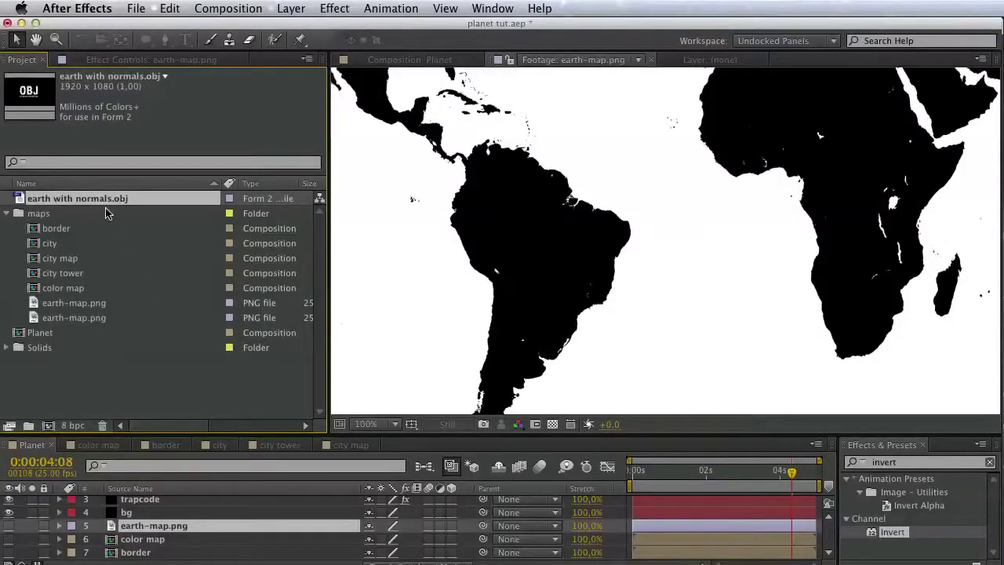
left_click_drag(97, 199, 86, 241)
Add earth with normals.obj as the lowest layer of the Planet composition and delete the duplicate earth-map.png from the project.
left_click_drag(71, 291, 154, 554)
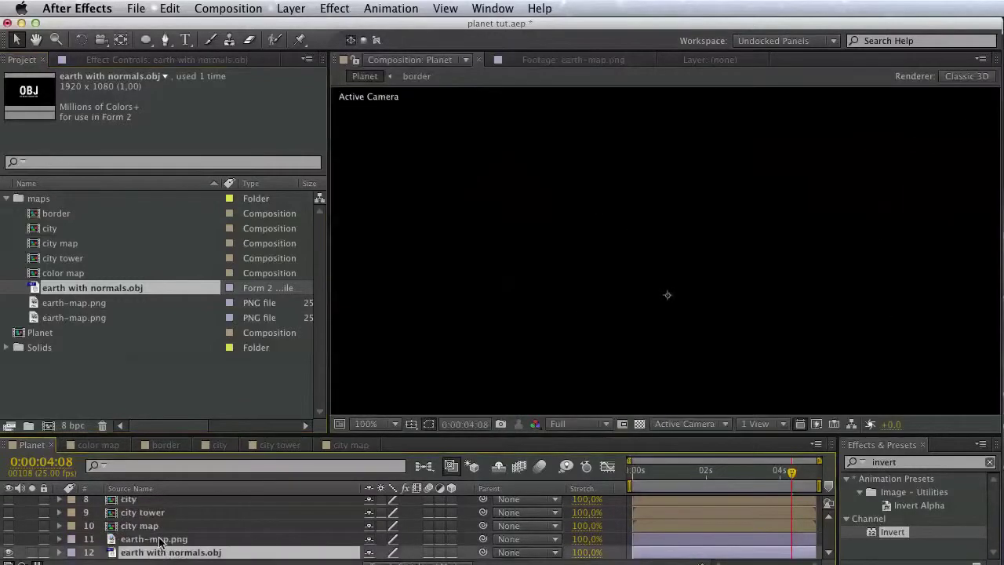
left_click(89, 318)
key("Delete")
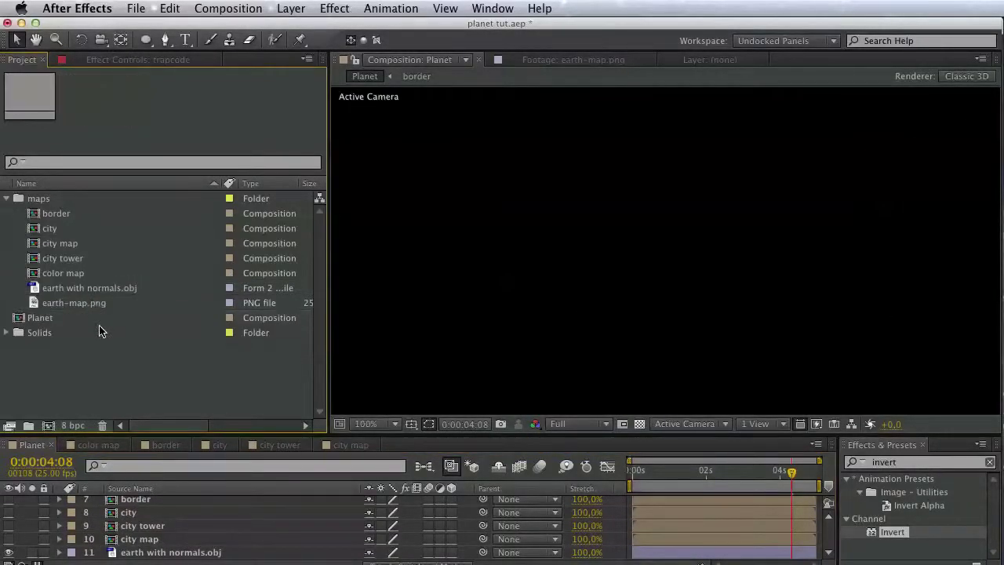
In the trapcode layer's city effect, set the OBJ 3D Model to the earth with normals.obj layer.
left_click(138, 552)
scroll(136, 547, "up", 3)
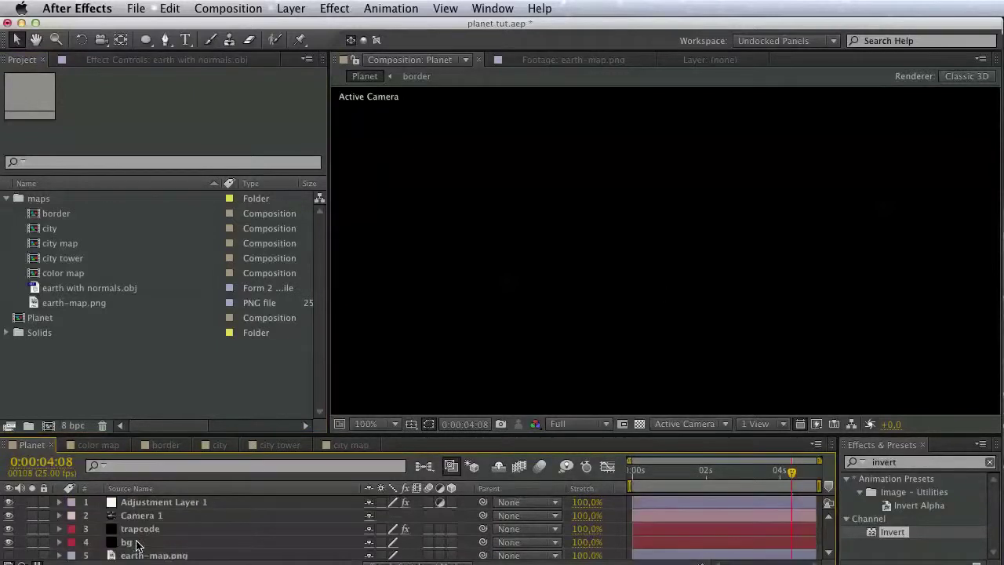
left_click(146, 530)
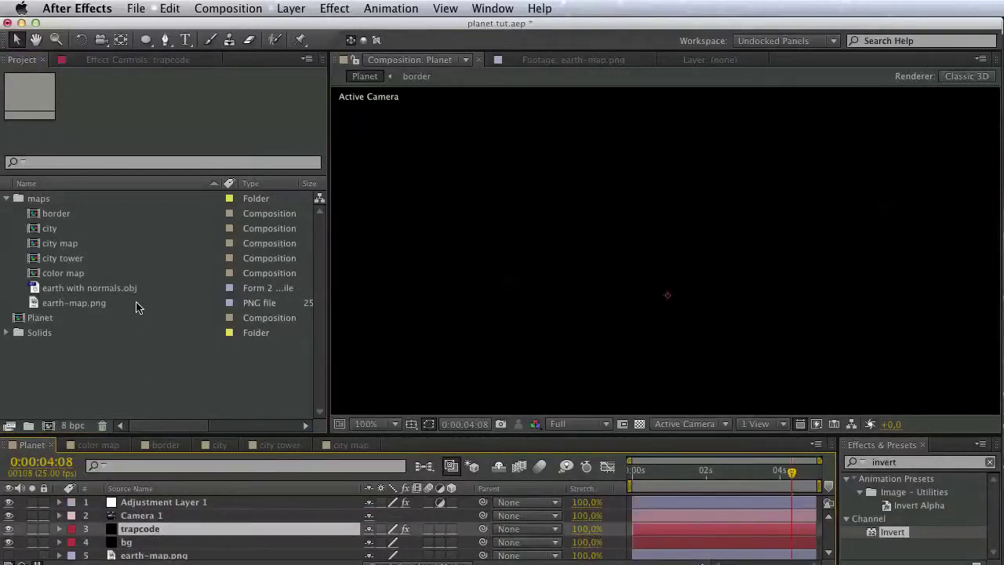
left_click(125, 60)
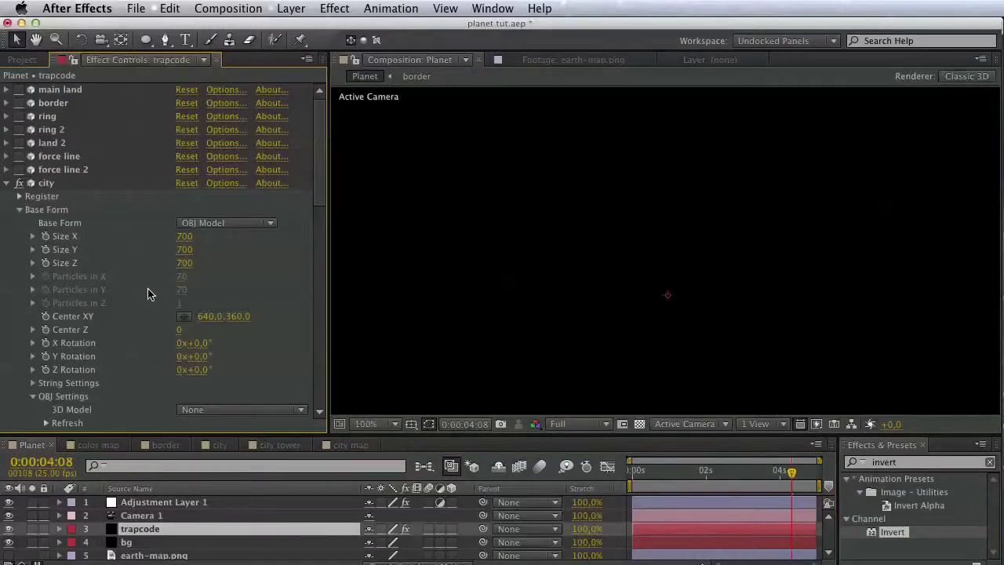
scroll(136, 314, "down", 3)
left_click(186, 338)
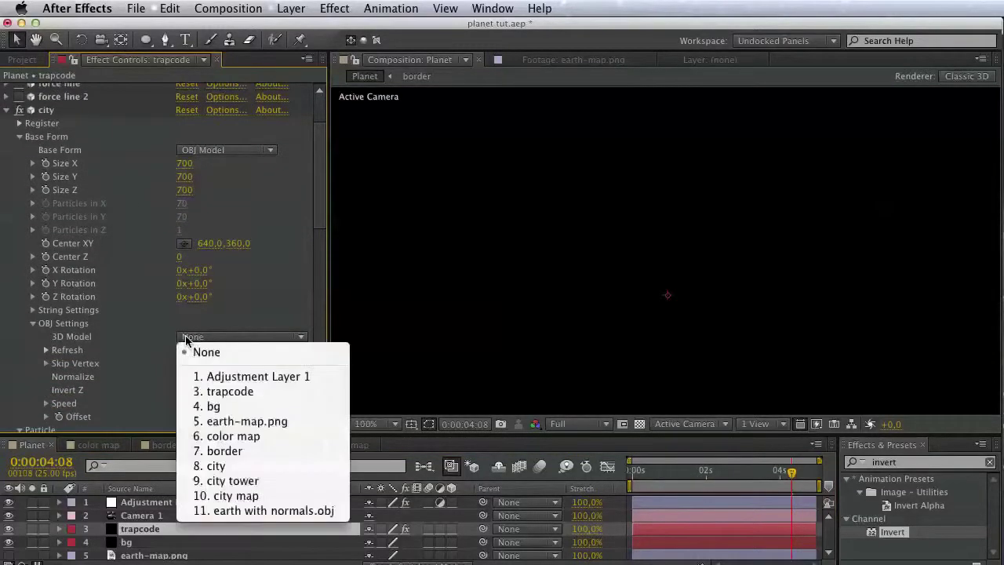
left_click(262, 510)
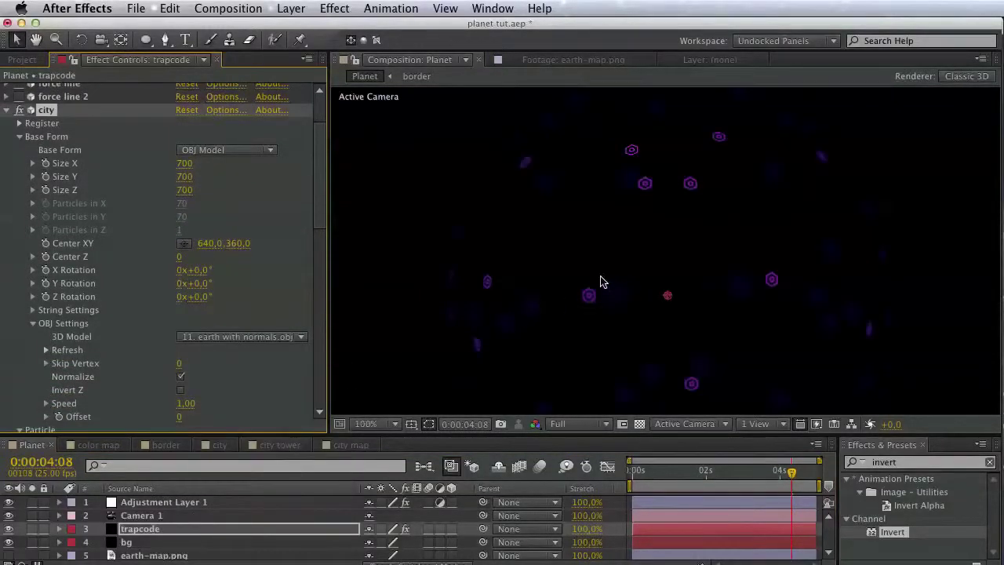
Set Skip Vertex to 20 in the city effect's OBJ Settings.
key("h")
left_click_drag(542, 286, 545, 253)
key("v")
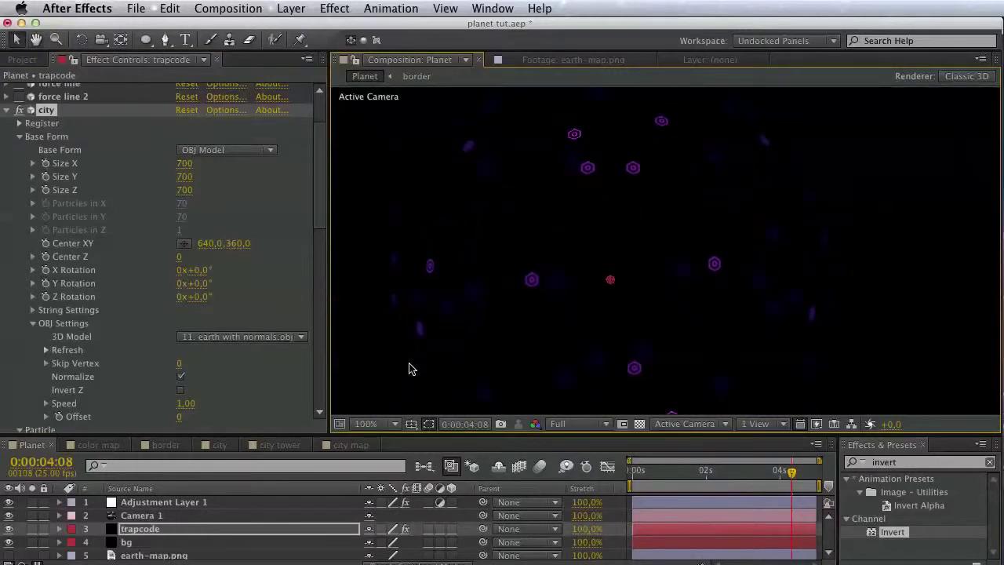
left_click(45, 364)
left_click_drag(319, 193, 316, 245)
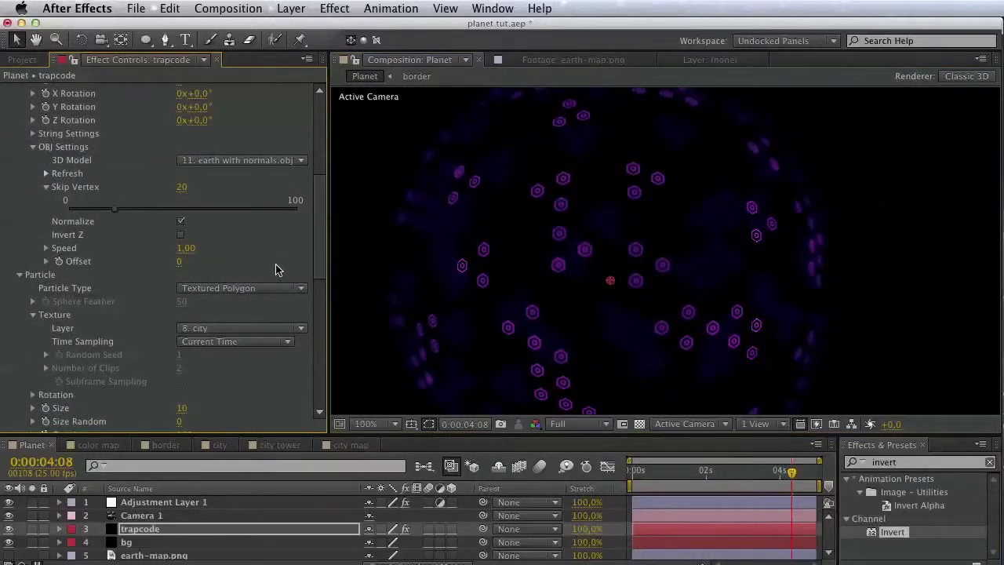
Collapse the city effect's settings and duplicate the effect on the trapcode layer.
scroll(318, 279, "down", 3)
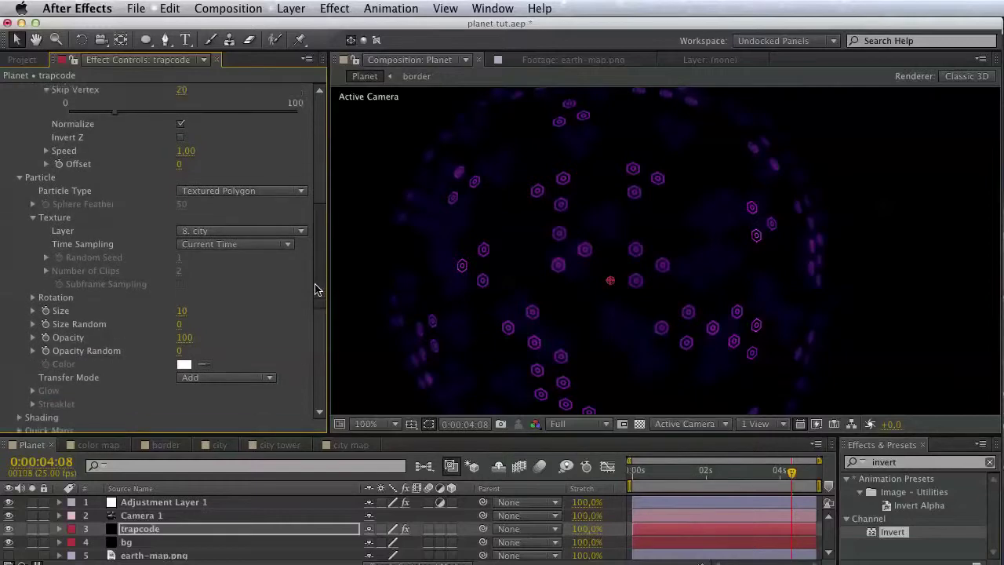
left_click_drag(317, 290, 294, 171)
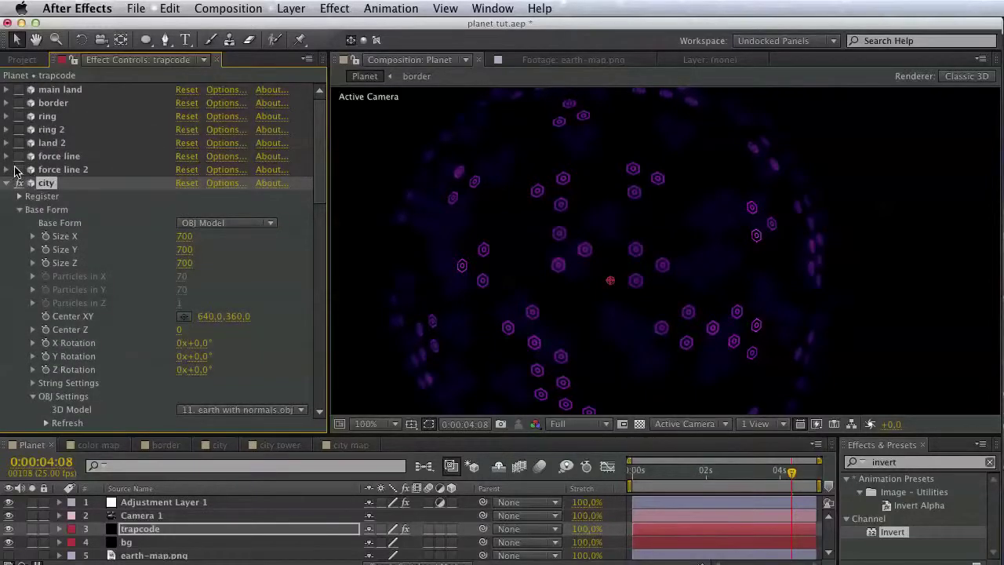
left_click(7, 183)
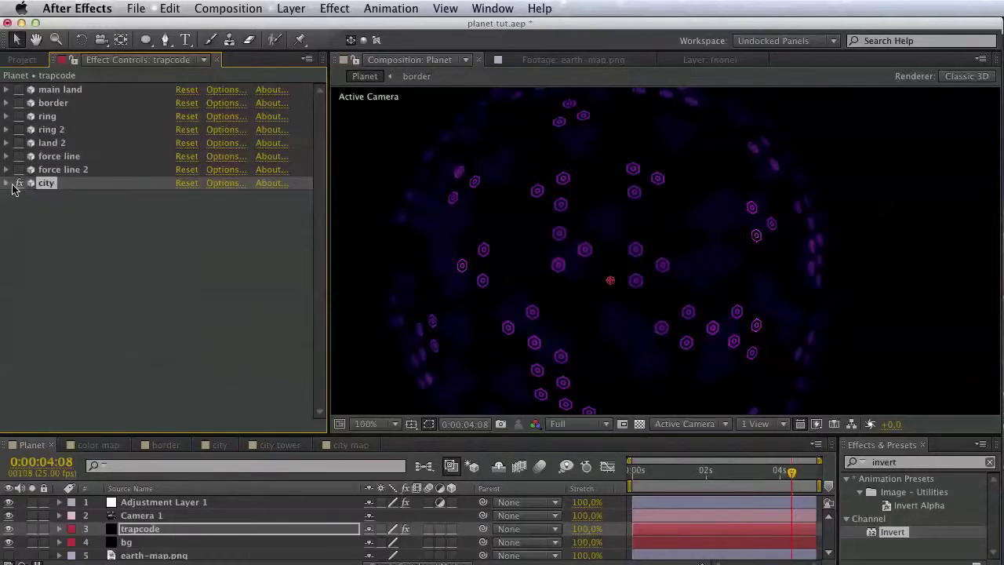
left_click(169, 7)
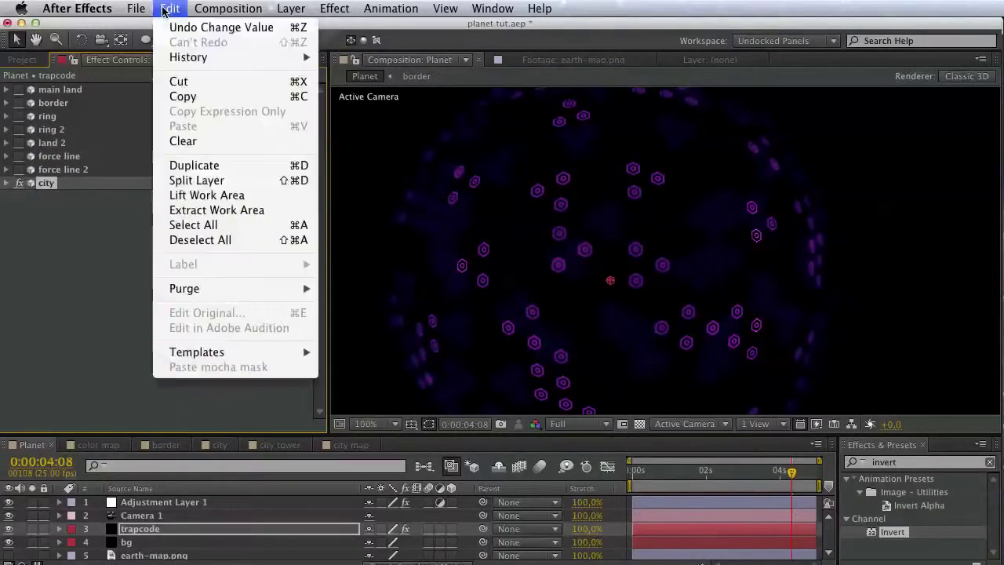
left_click(210, 165)
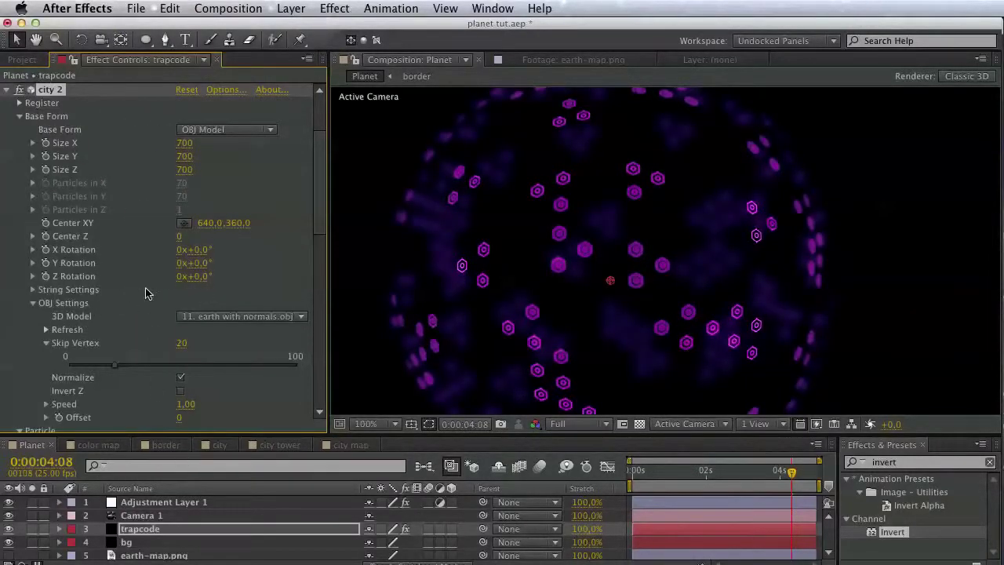
Set the particle Texture layer of the city 2 effect to the city tower layer.
scroll(145, 322, "down", 10)
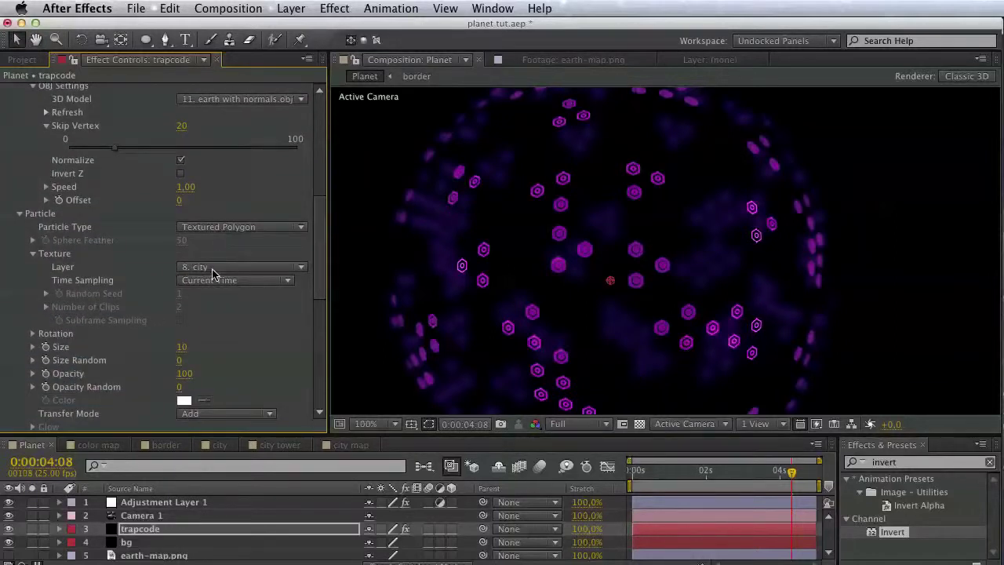
left_click(212, 269)
left_click(267, 411)
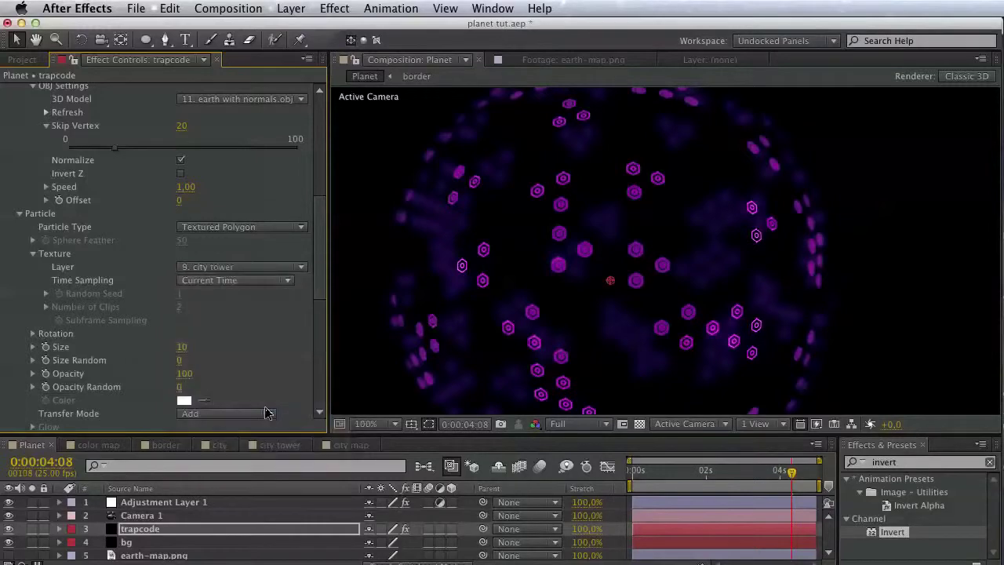
scroll(241, 377, "down", 5)
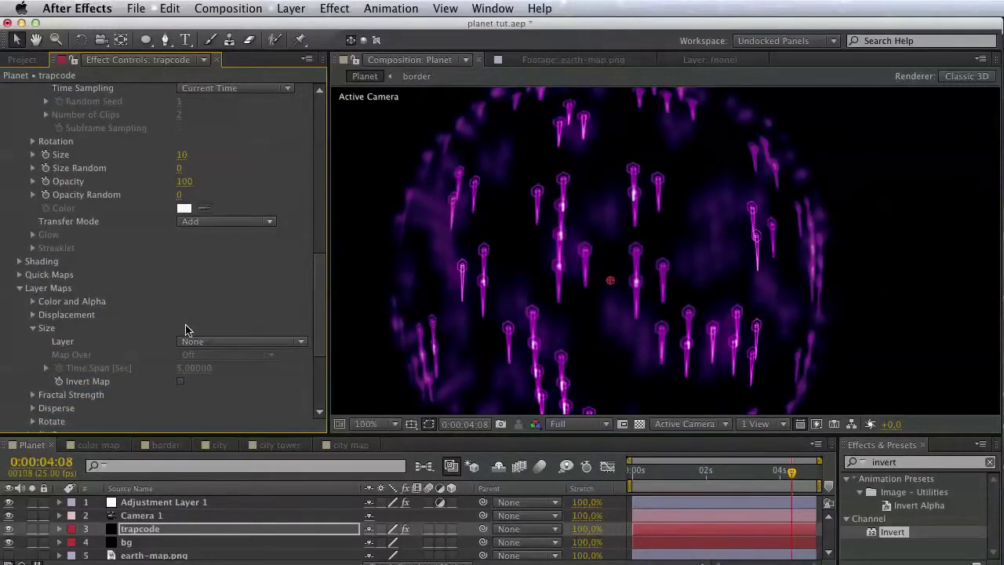
Try a Rotate Z of -90° on city 2's tower particles and return it to 0°.
scroll(144, 281, "up", 3)
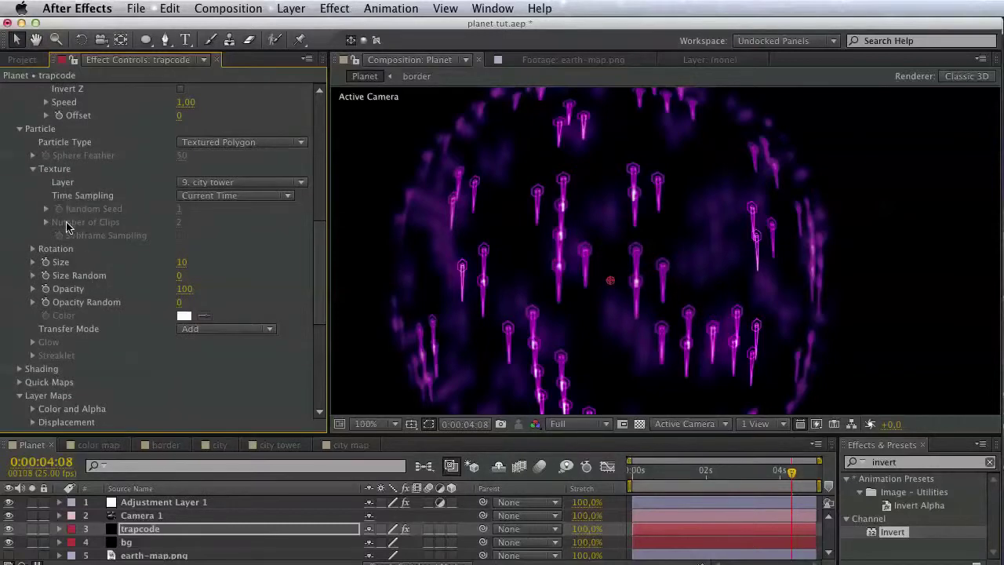
left_click(32, 250)
mouse_move(191, 289)
left_mouse_down()
mouse_move(229, 292)
mouse_move(208, 289)
left_mouse_up()
left_click(208, 290)
type("-90")
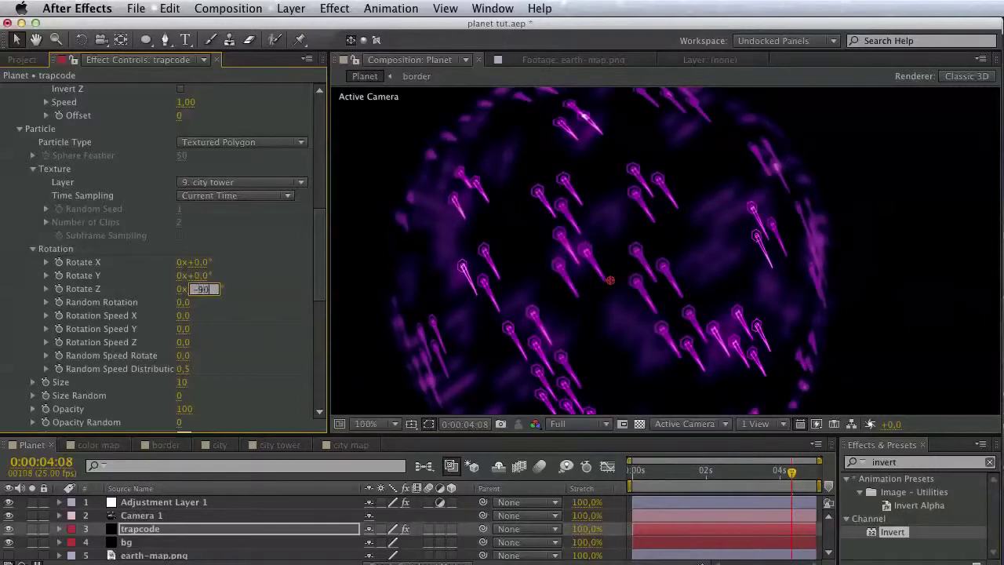
key("Return")
left_click(204, 290)
type("0")
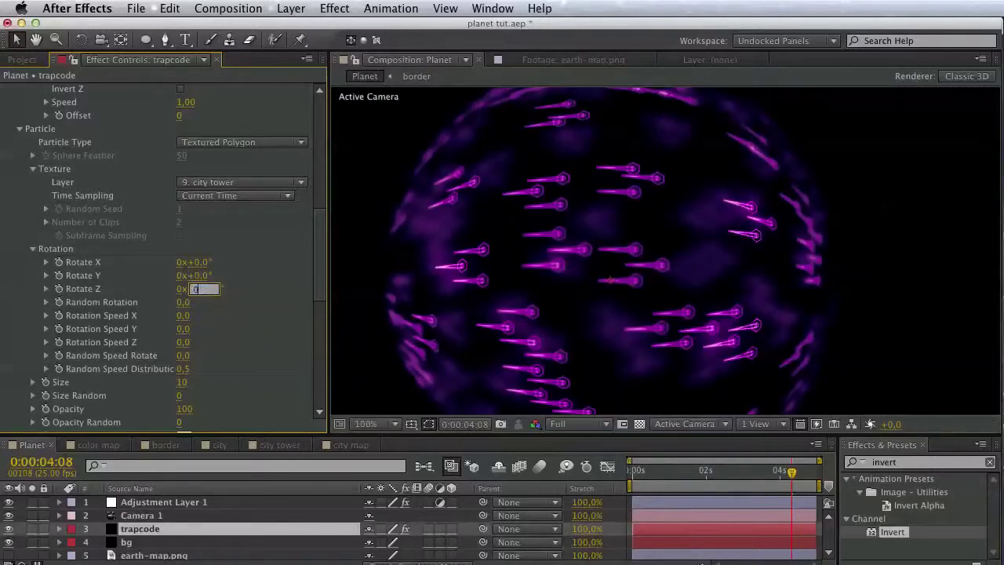
type("0")
key("Return")
Try a Rotate Y of -90° on city 2's tower particles and return it to 0°.
left_click(202, 276)
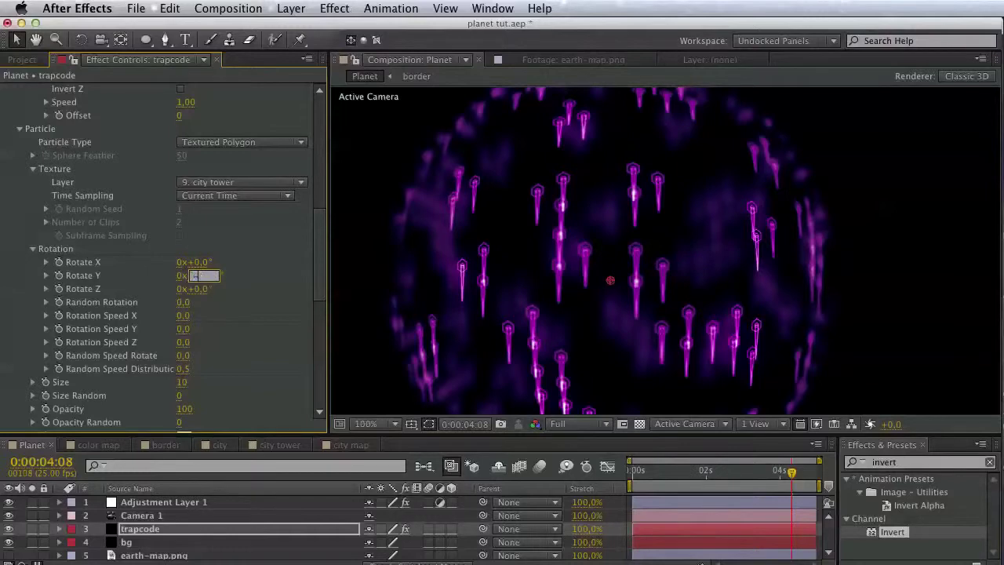
type("-90")
key("Return")
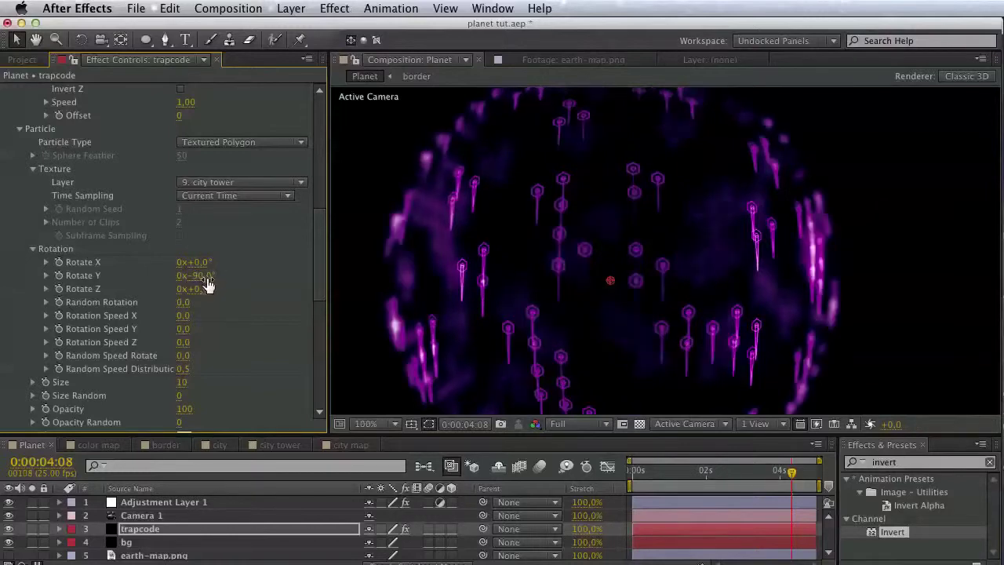
left_click(202, 276)
type("0")
key("Return")
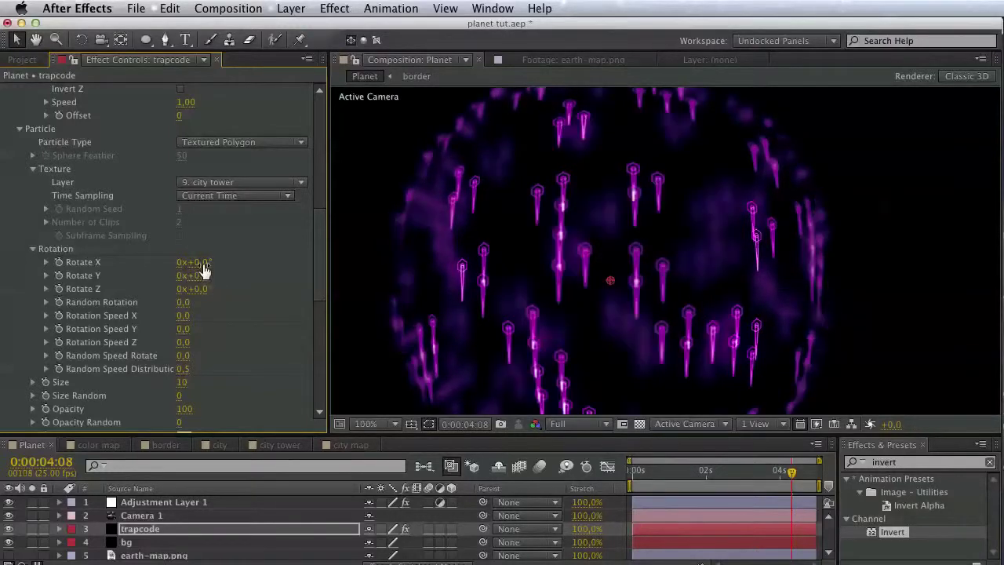
Set Rotate X of city 2's tower particles to -90°.
left_click_drag(221, 262, 232, 269)
left_click(201, 263)
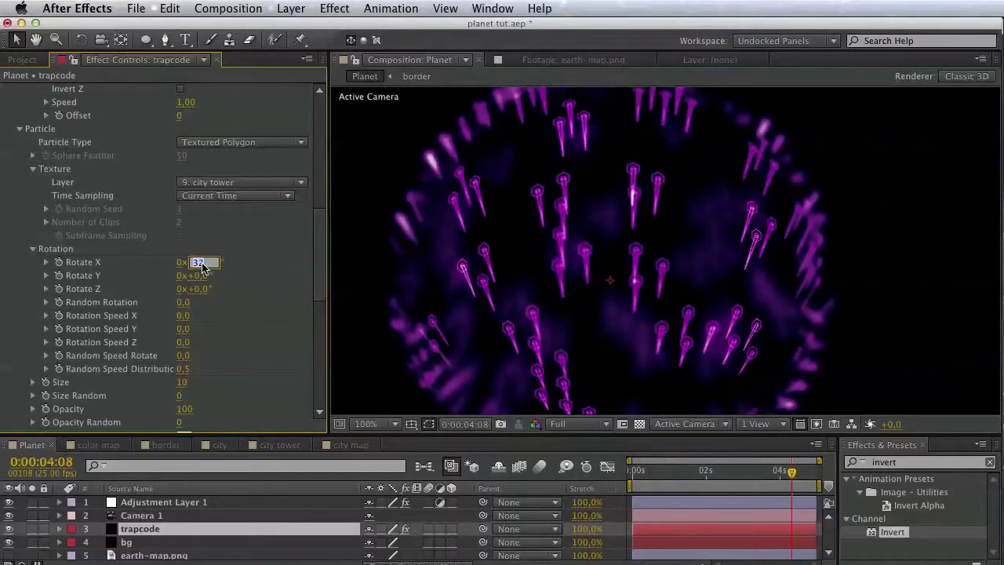
key("Return")
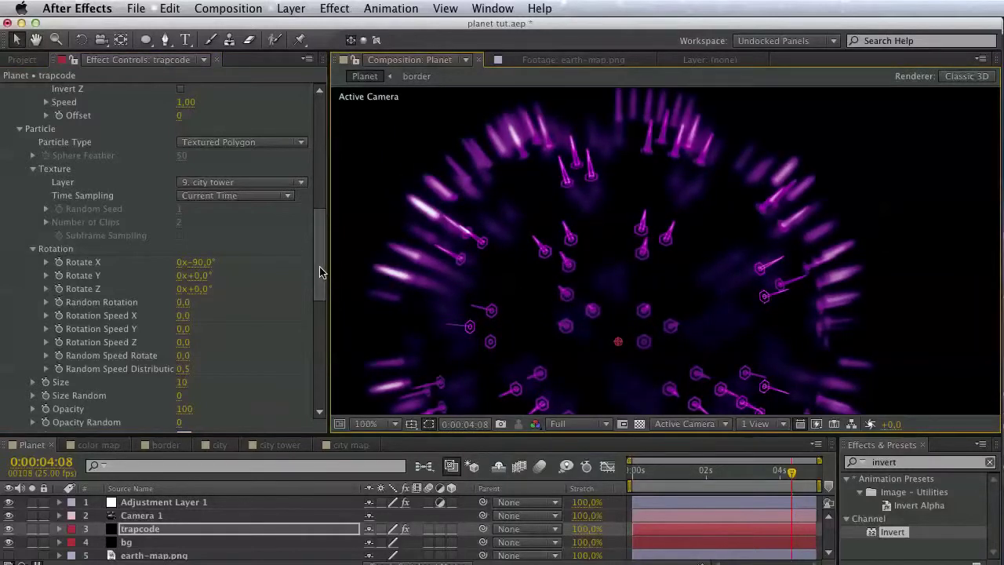
Set Skip Vertex to 50 in the city 2 effect's OBJ Settings.
left_click_drag(320, 267, 319, 199)
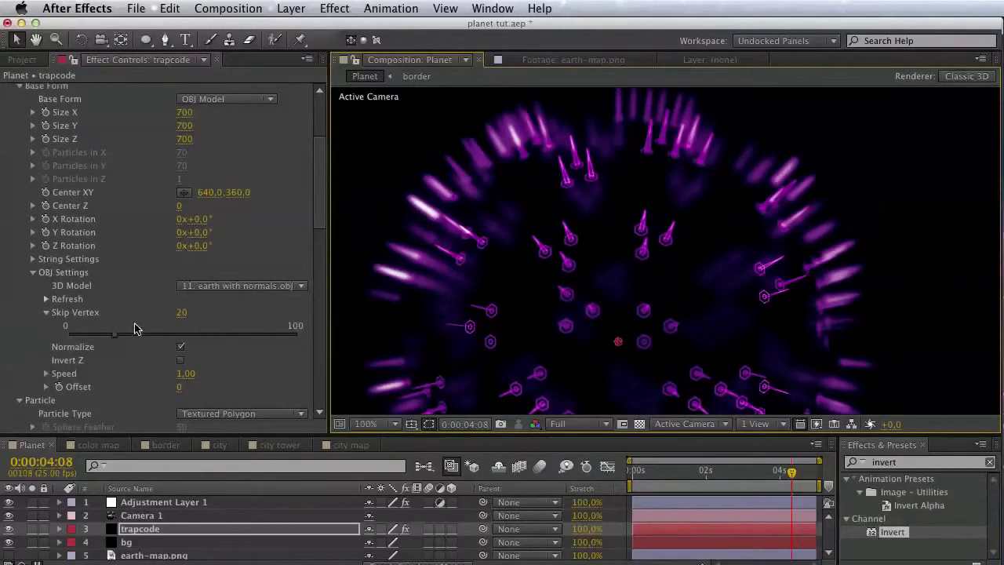
left_click_drag(127, 338, 181, 335)
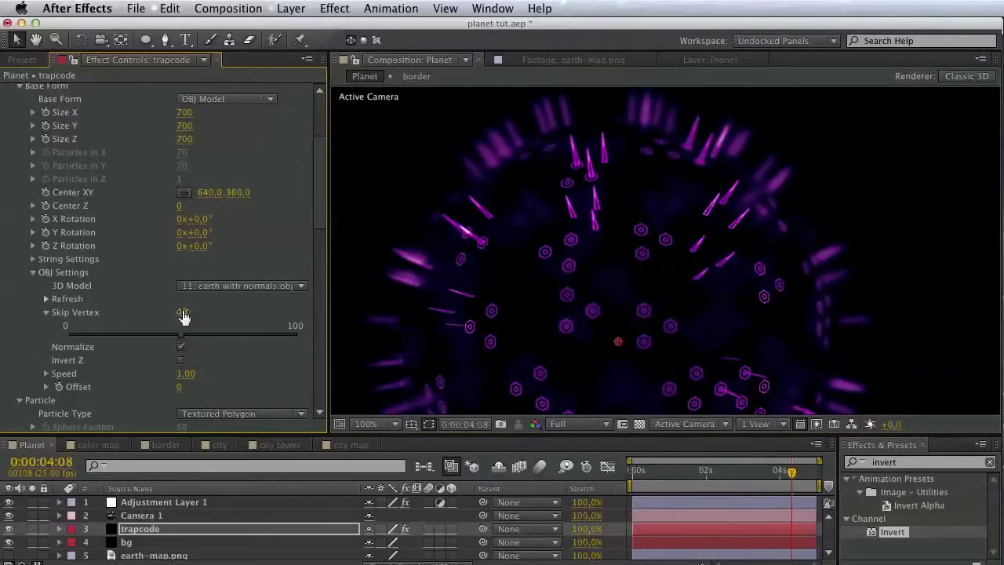
left_click(182, 312)
key("Return")
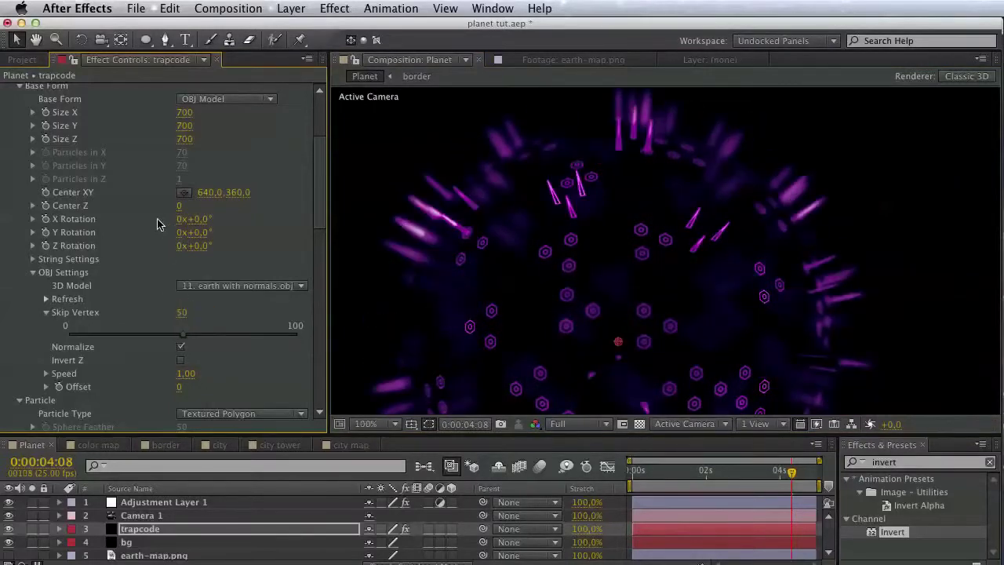
Expand the original city effect and set its OBJ Skip Vertex to 50 as well.
scroll(142, 192, "up", 5)
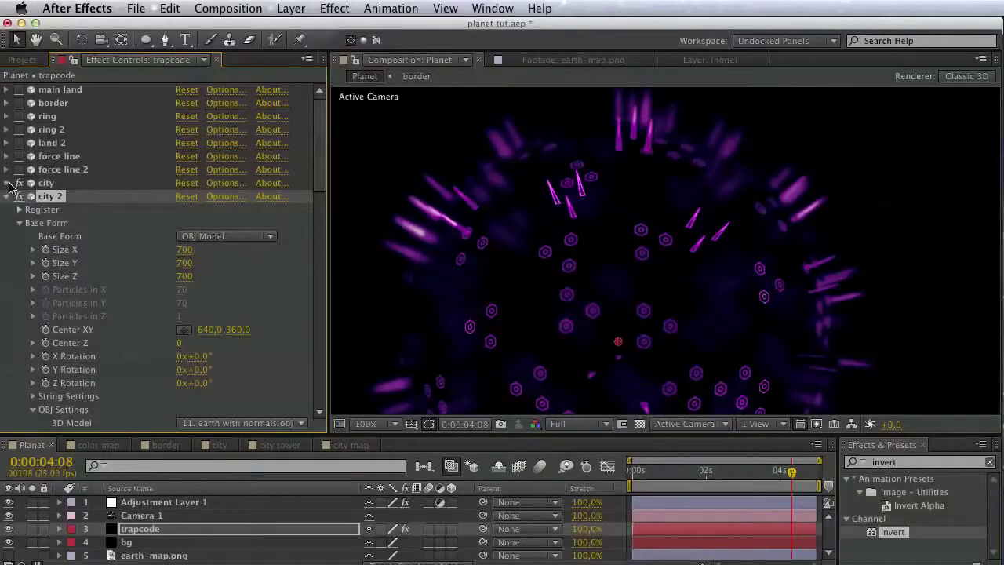
left_click(7, 183)
left_click(185, 345)
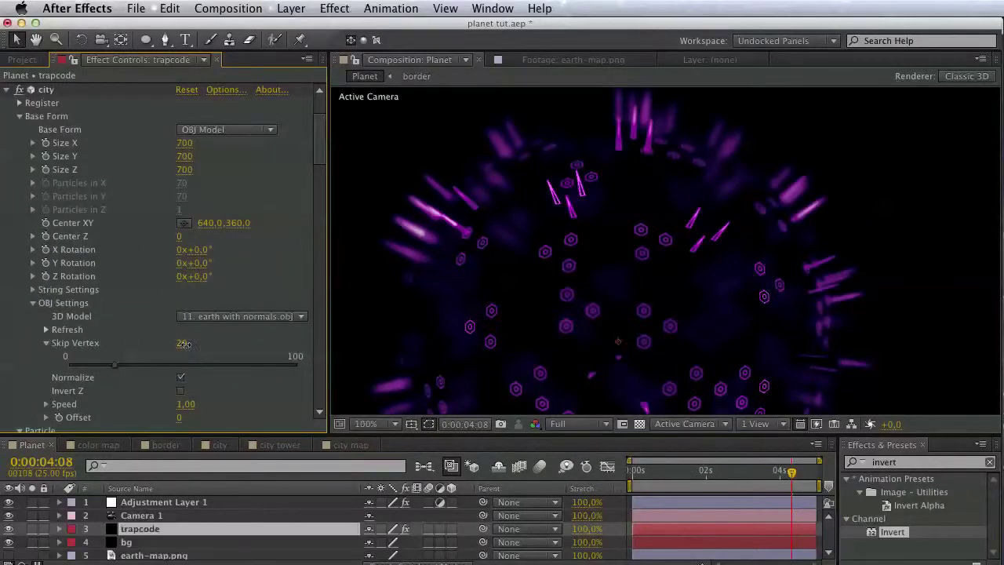
type("50")
key("Return")
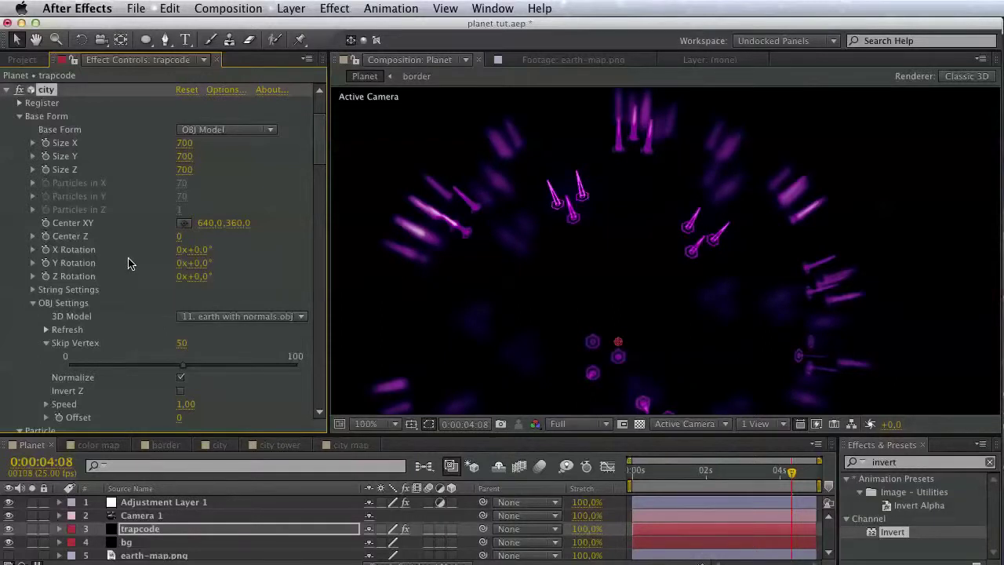
In the city 2 effect's Fractal Field, set Affect Size to 24.
scroll(130, 264, "up", 5)
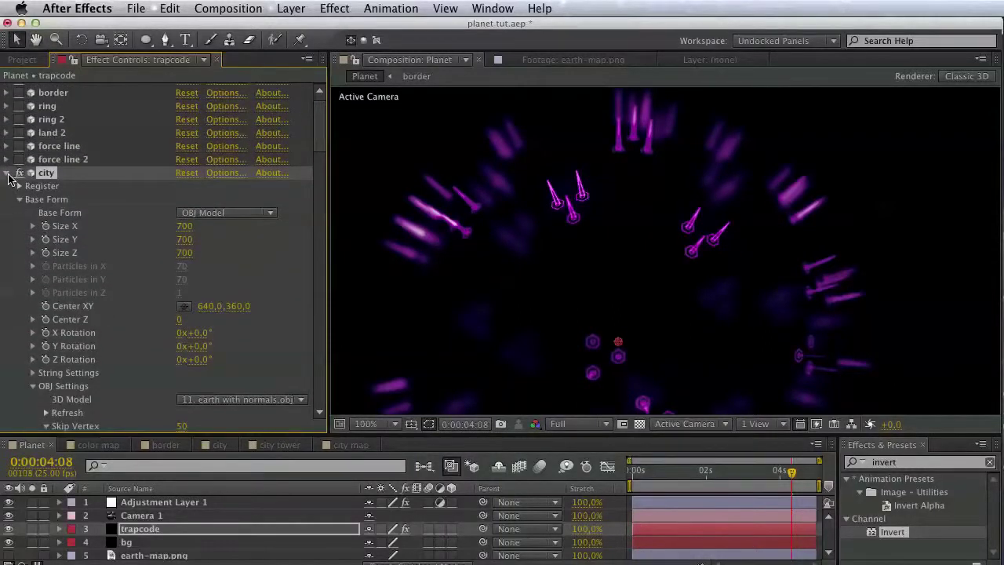
key("super+d")
scroll(93, 310, "down", 20)
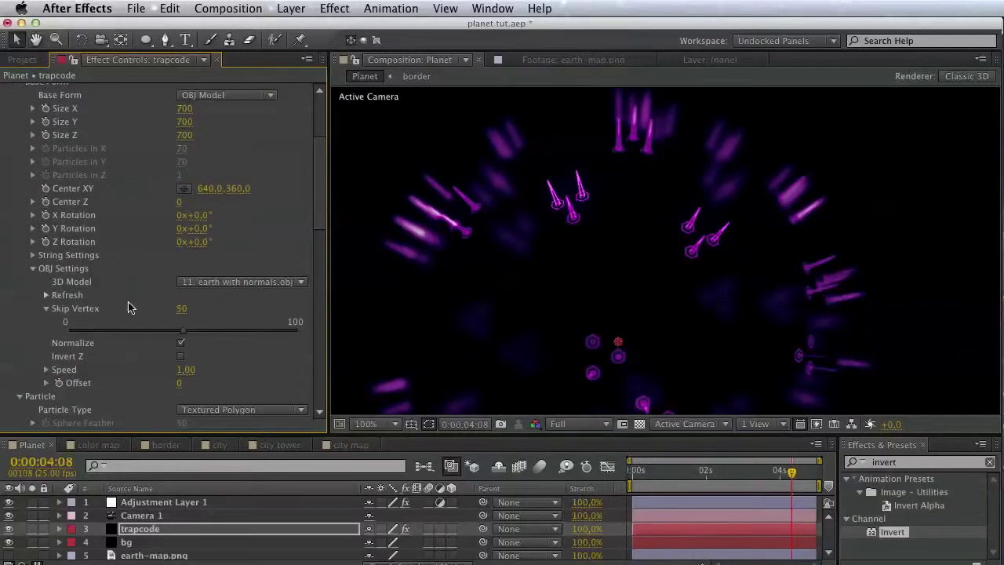
scroll(111, 285, "down", 15)
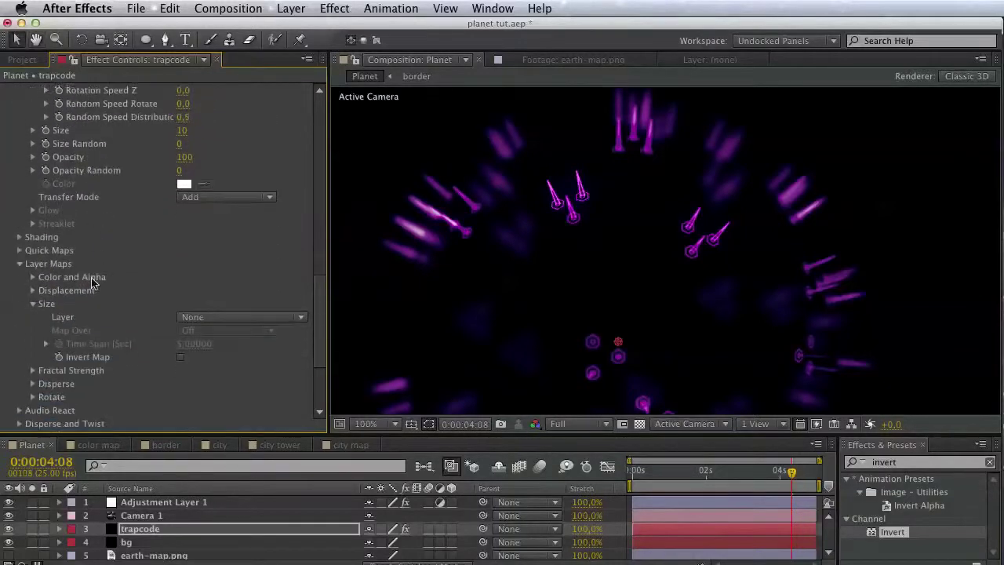
left_click(32, 289)
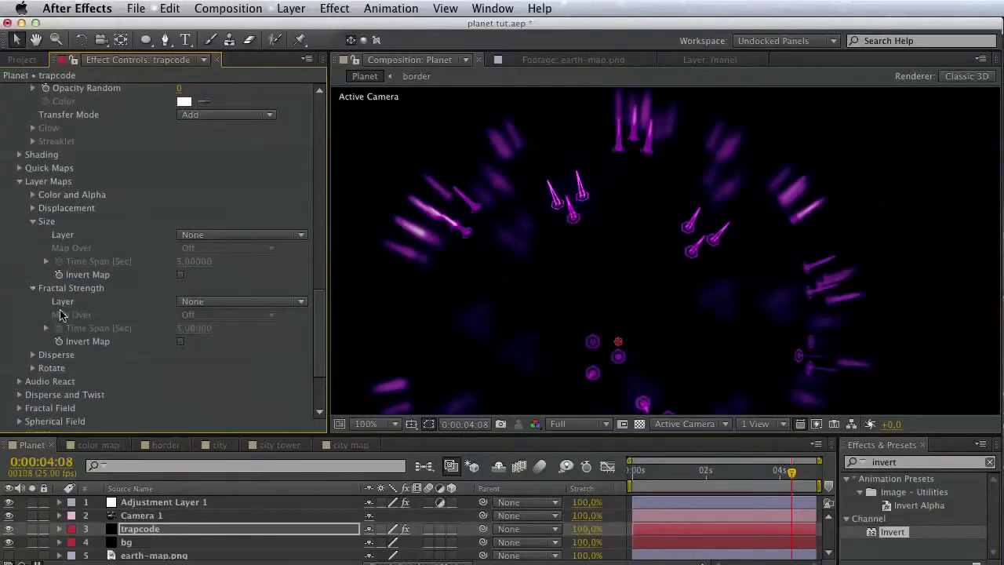
left_click(32, 289)
scroll(82, 338, "down", 2)
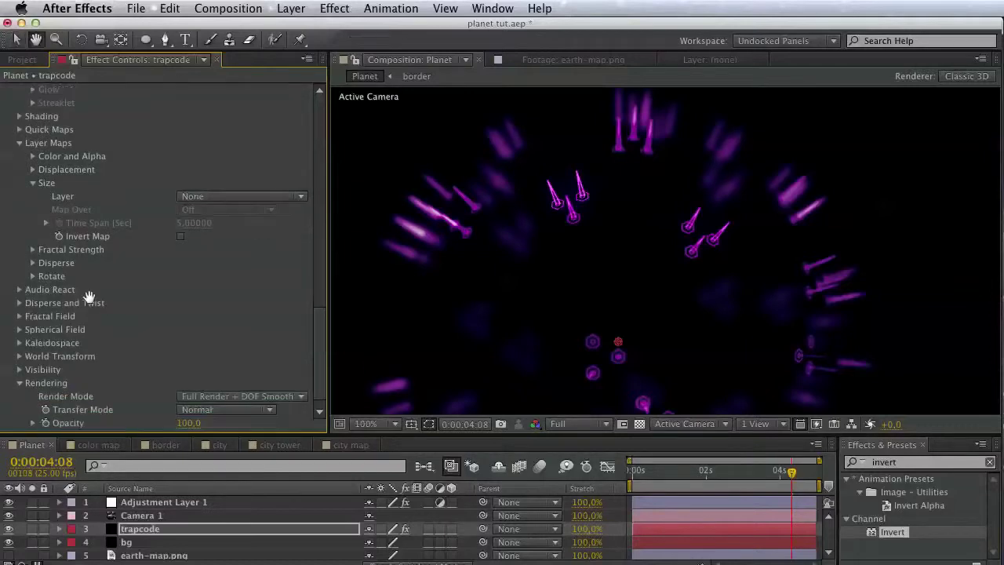
left_click(19, 317)
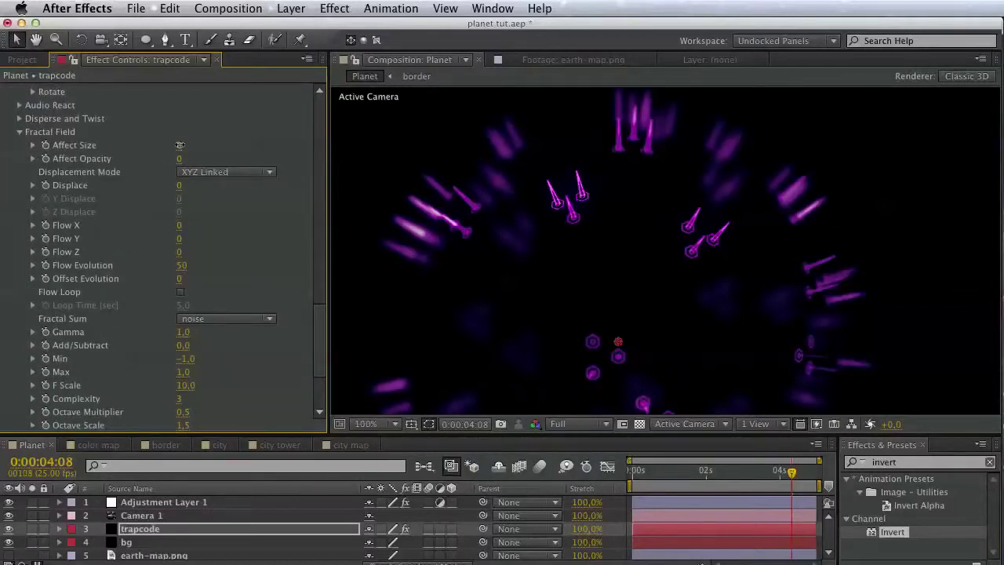
left_click(180, 147)
left_click(33, 145)
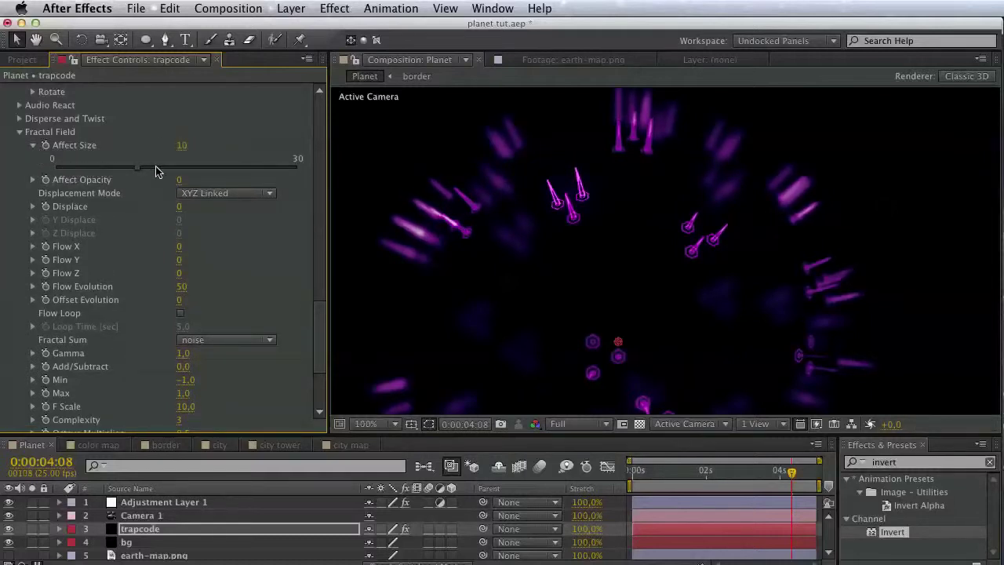
left_click(181, 168)
left_click_drag(193, 174, 247, 179)
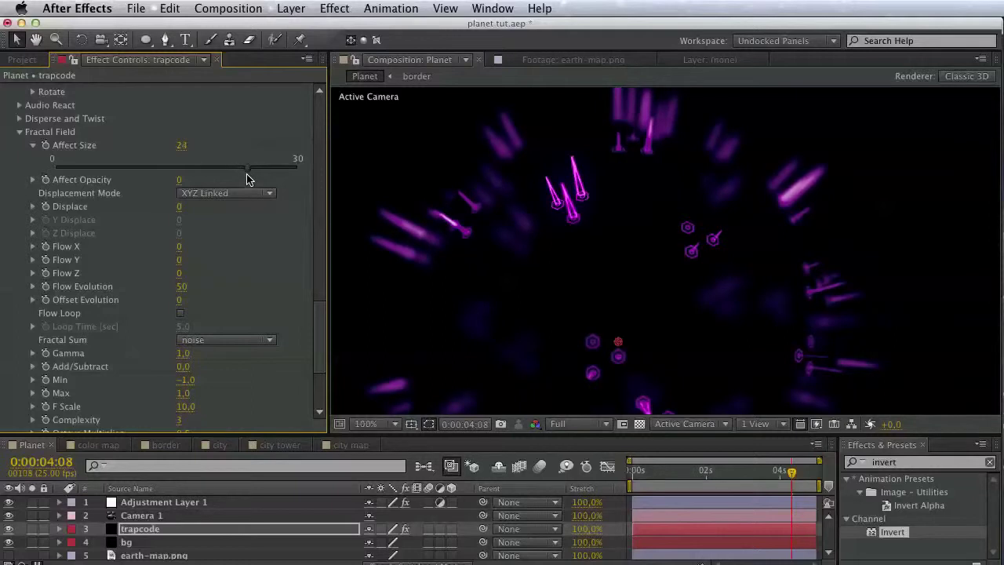
Set Affect Opacity to 80 in city 2's Fractal Field.
left_click_drag(568, 343, 570, 325)
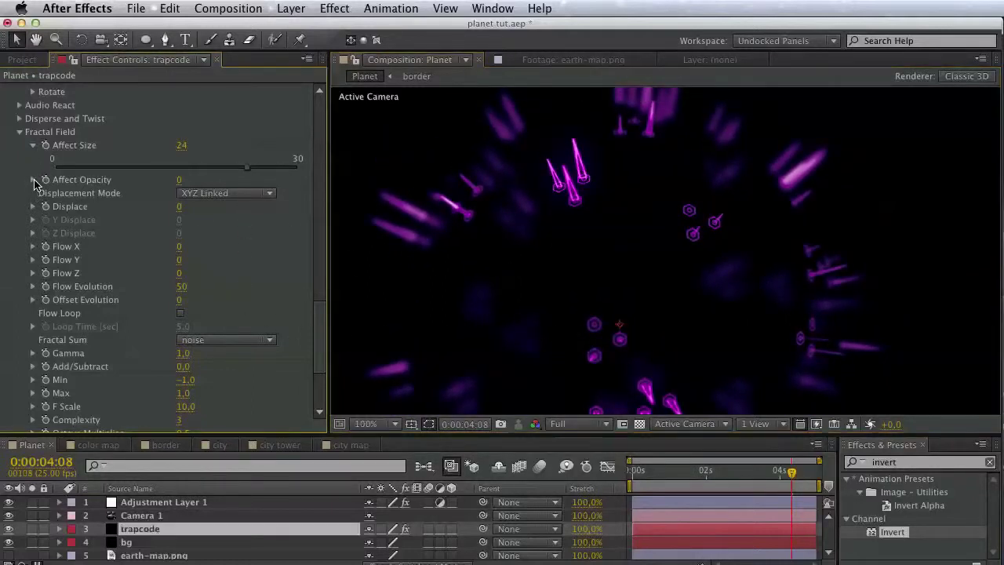
left_click(33, 180)
left_click(64, 202)
left_click_drag(92, 210, 237, 212)
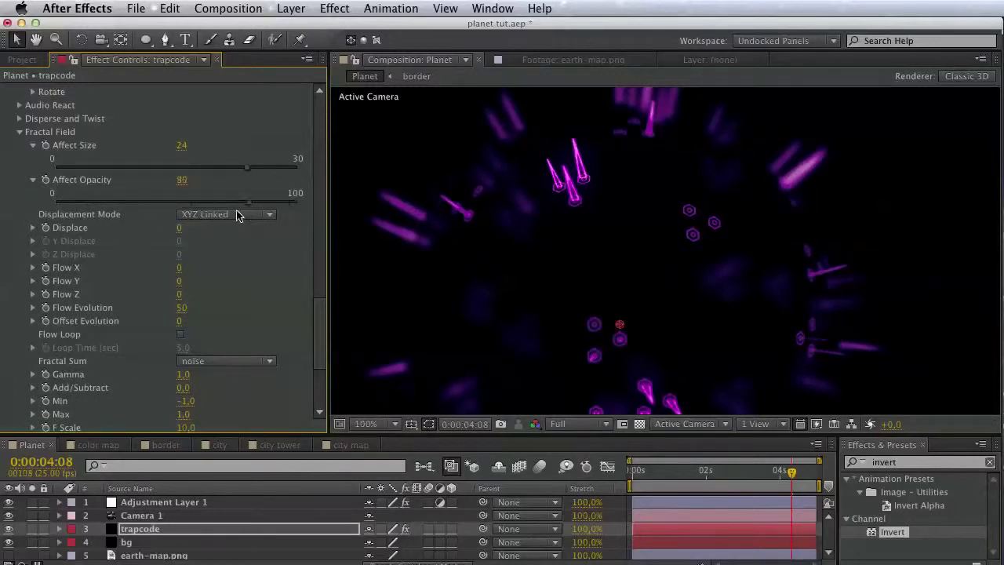
Scrub the Planet timeline back to 0:00:03:12 to check how the towers change over time.
scroll(141, 312, "down", 3)
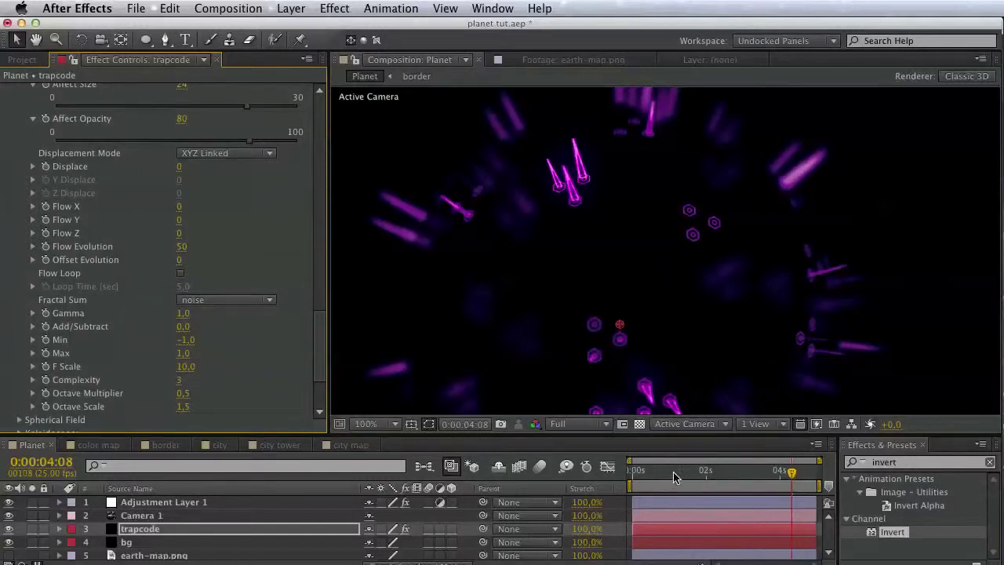
left_click(779, 473)
mouse_move(779, 473)
left_mouse_down()
mouse_move(749, 477)
mouse_move(761, 474)
left_mouse_up()
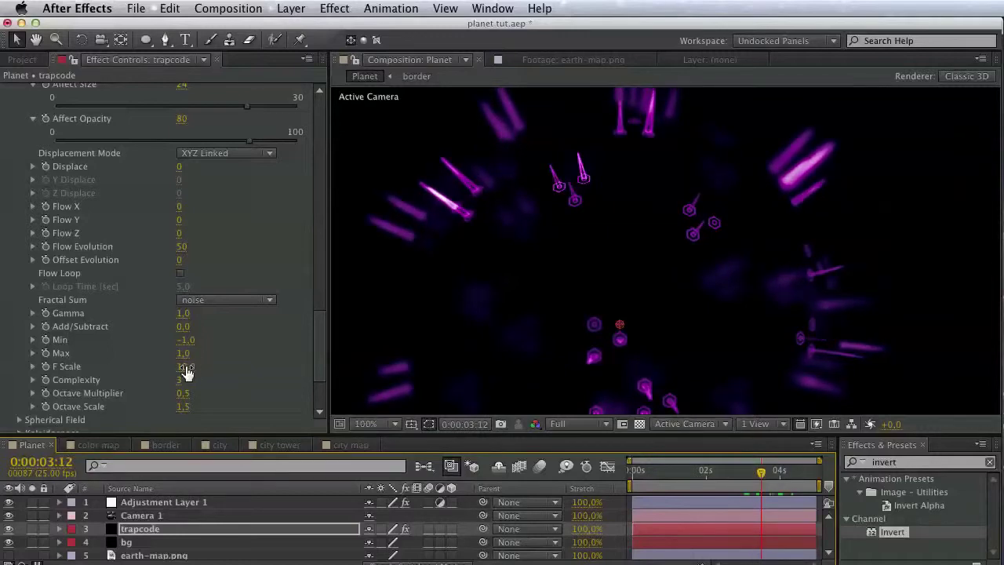
Set Flow Evolution to 10 in city 2's Fractal Field and scrub the Planet timeline to 0:00:04:17 to check the towers.
left_click(182, 247)
type("50")
key("Return")
key("space")
mouse_move(212, 364)
left_mouse_down()
mouse_move(214, 350)
mouse_move(217, 371)
left_mouse_up()
left_click_drag(152, 310, 149, 339)
left_click(185, 288)
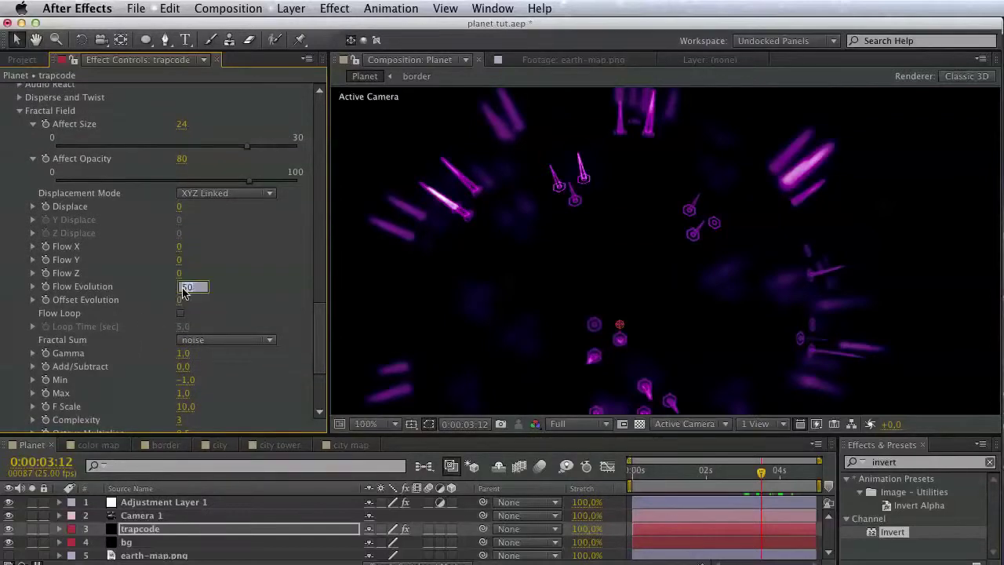
key("Return")
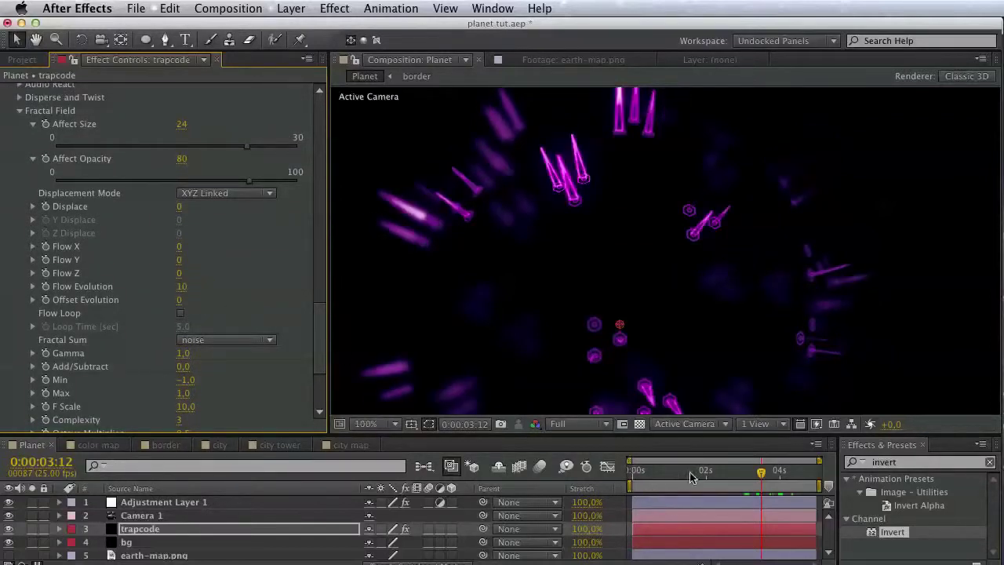
left_click_drag(712, 473, 806, 478)
Collapse the city 2 effect and re-enable all the other Form effects from main land to force line 2.
scroll(35, 157, "up", 3)
scroll(70, 216, "up", 20)
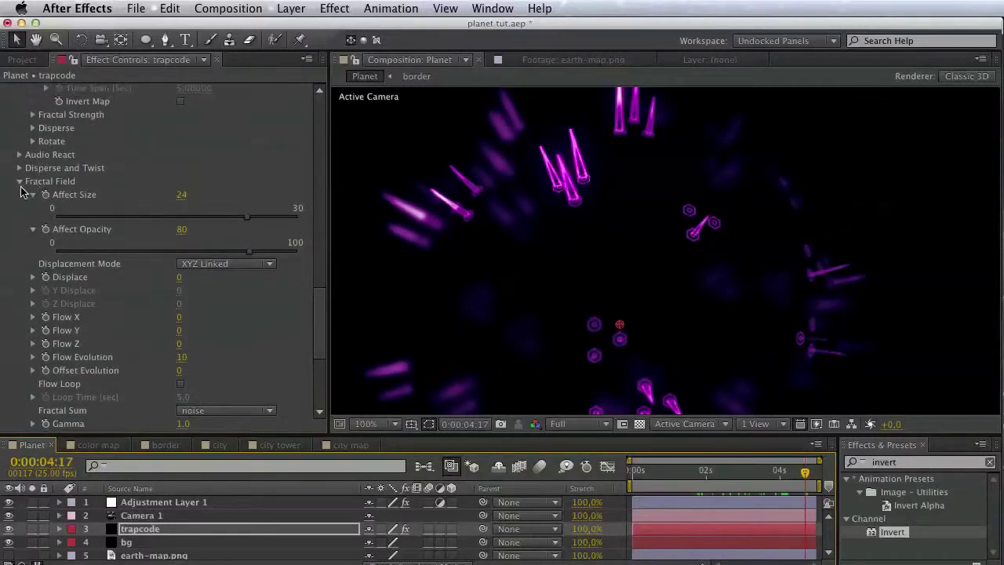
scroll(71, 218, "up", 4)
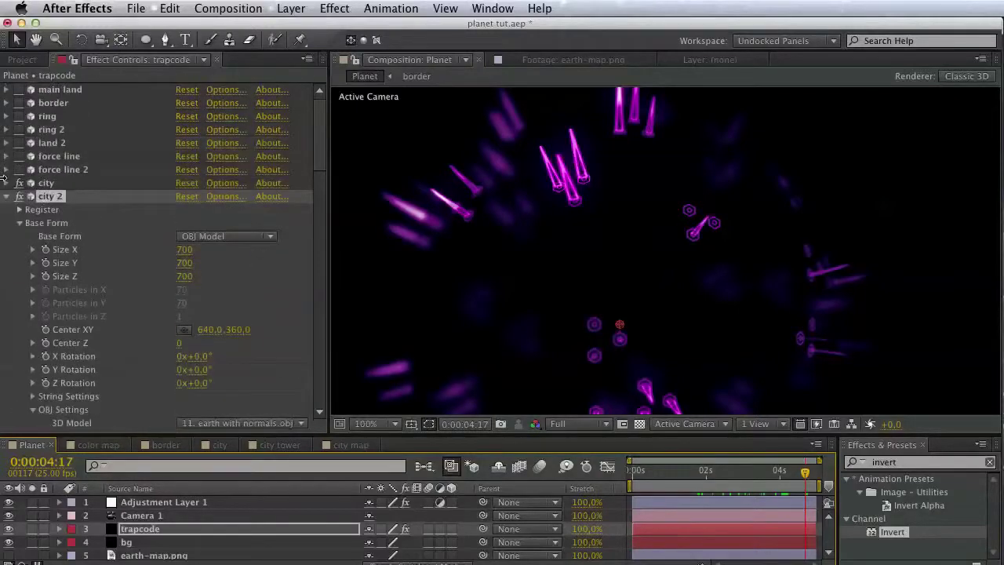
left_click(6, 196)
left_click(19, 102)
left_click(19, 90)
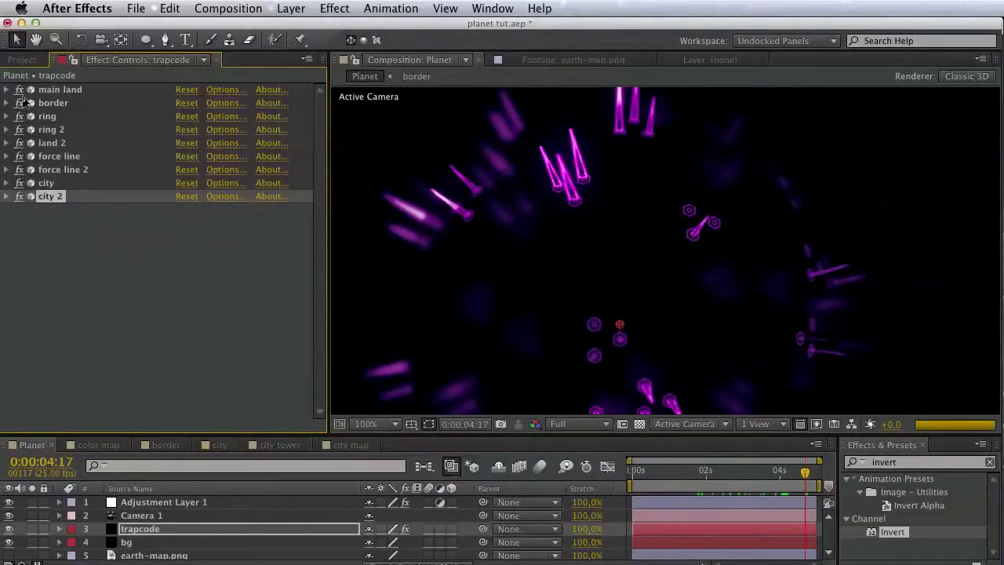
key("space")
left_click_drag(702, 292, 789, 265)
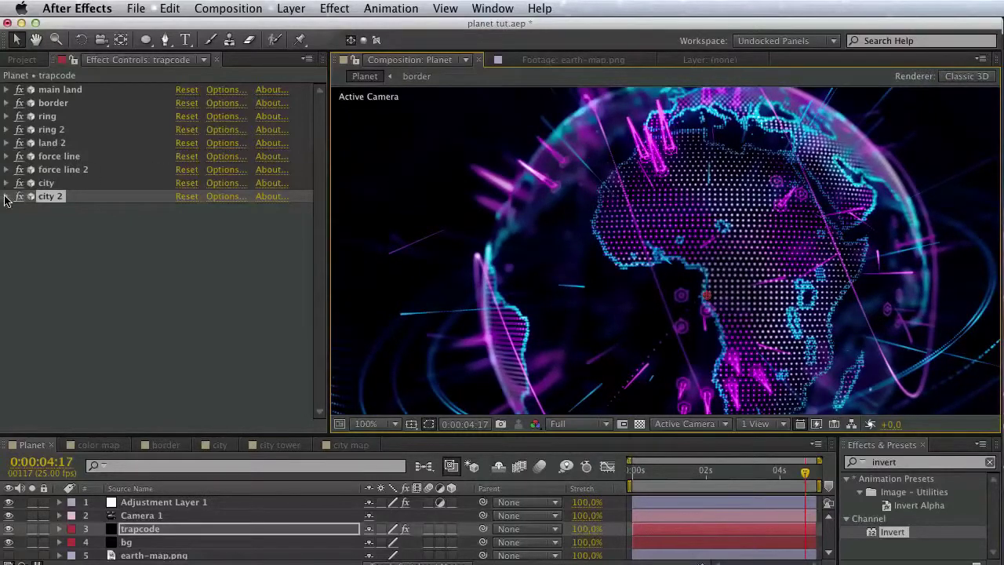
Set the particle Size of the city 2 effect to 5.
left_click(6, 197)
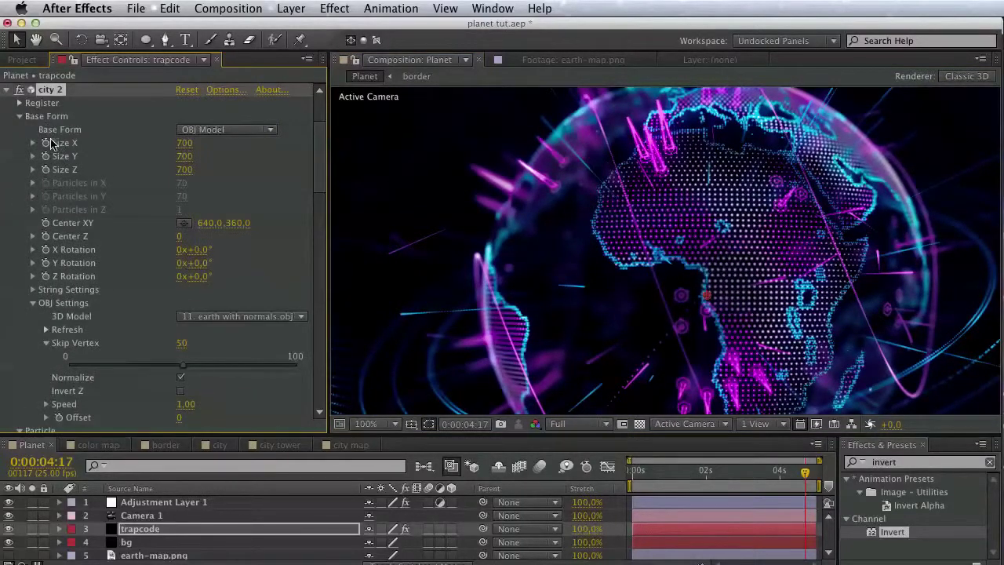
scroll(54, 140, "up", 3)
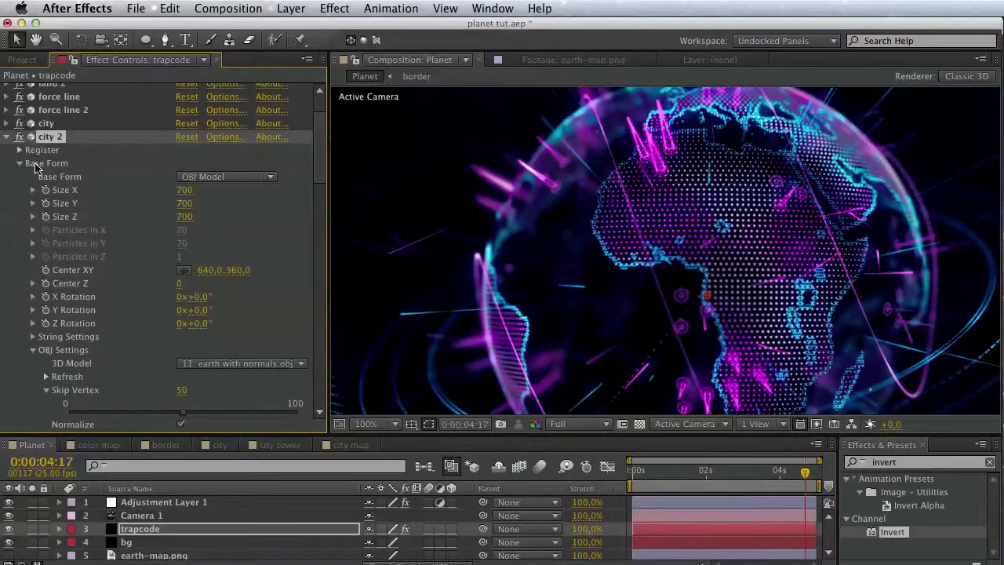
left_click(18, 163)
left_click(20, 176)
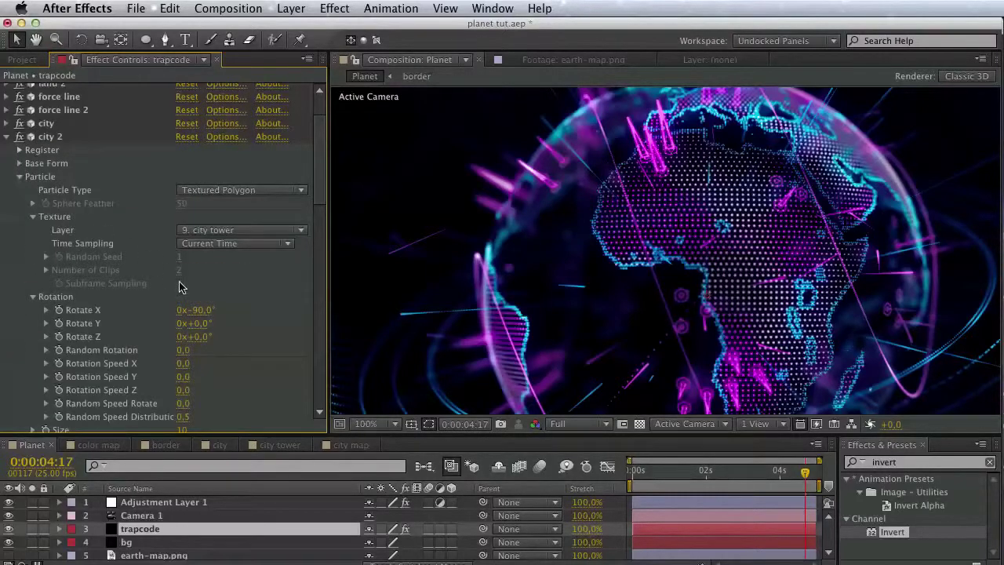
left_click(33, 217)
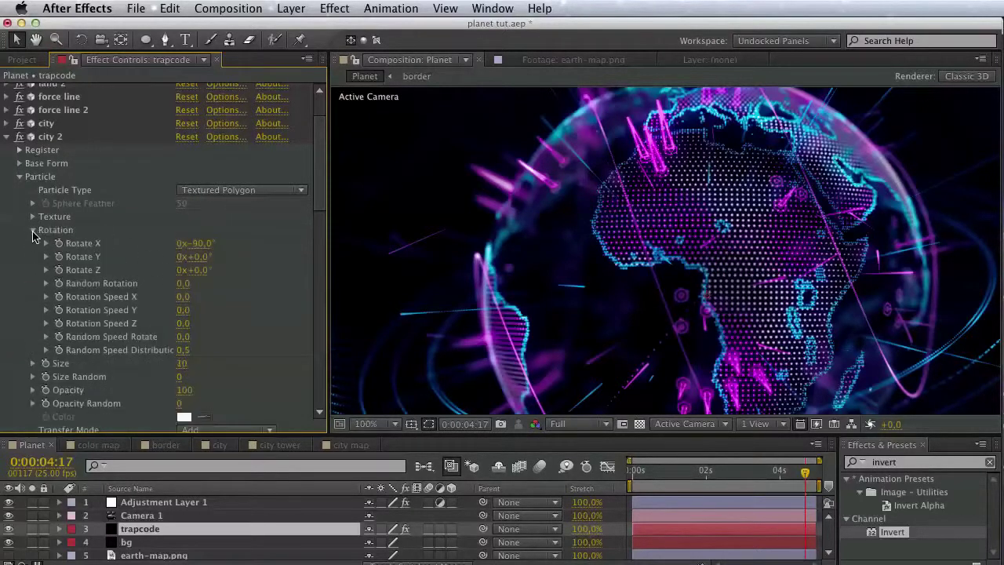
left_click(33, 230)
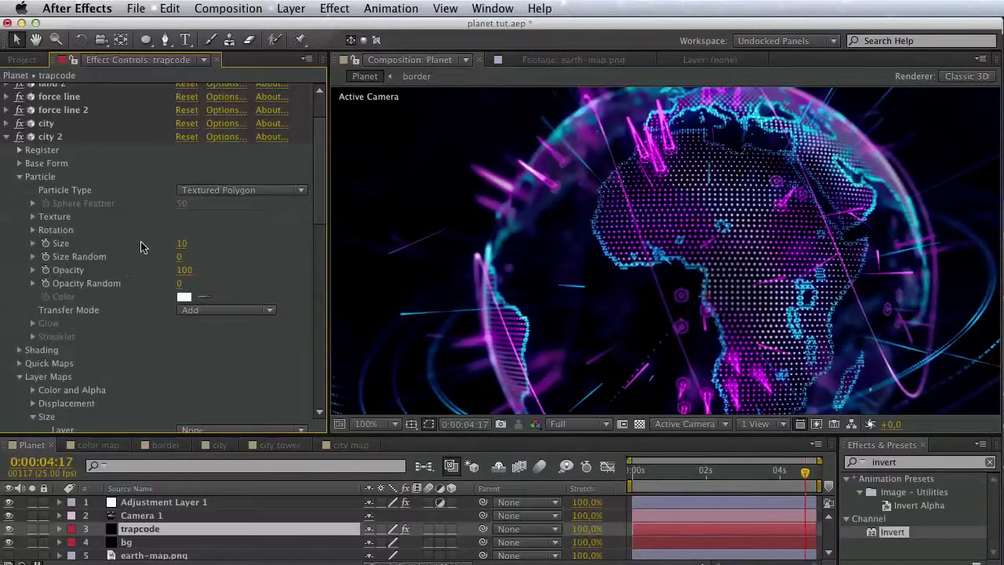
left_click(180, 243)
type("5")
key("Return")
left_click_drag(640, 247, 547, 232)
key("v")
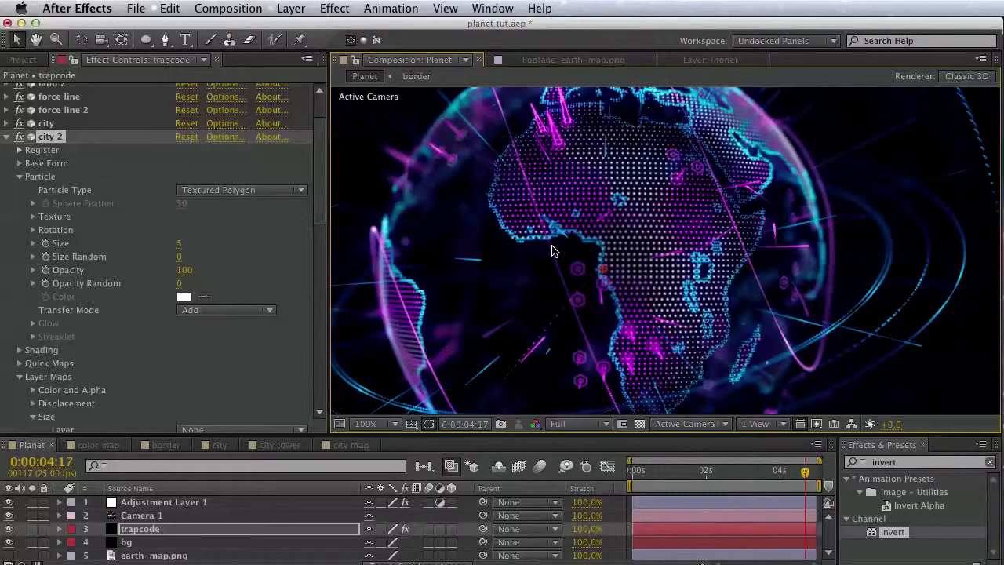
Save the planet tut.aep project.
key("super+s")
key("space")
left_click_drag(568, 321, 711, 412)
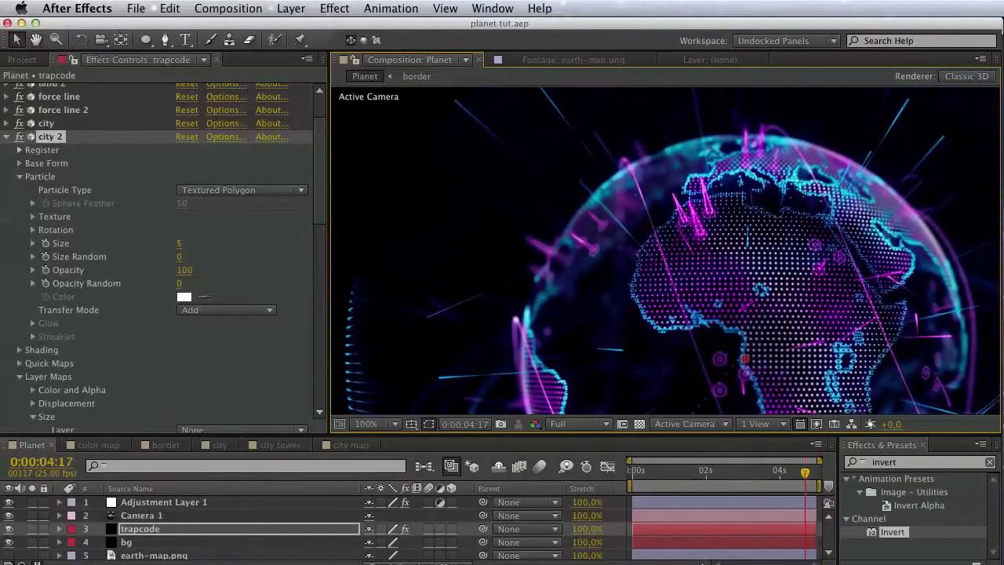
Switch to QuickTime Player, examine the reference video trapcode planet bq.mov further along, close it and return to After Effects.
key("super+Tab")
left_click_drag(632, 288, 538, 81)
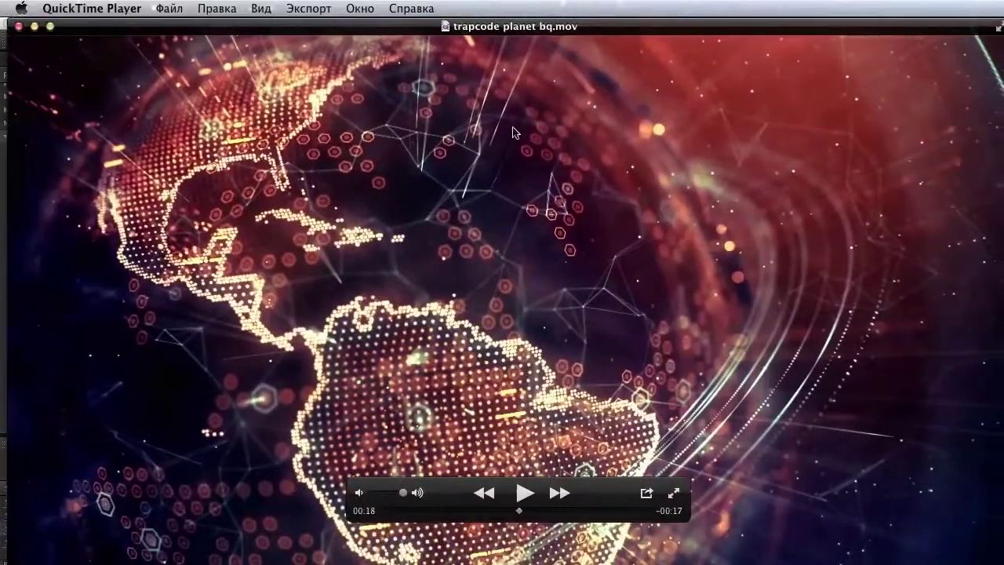
left_click_drag(522, 511, 555, 511)
key("super+w")
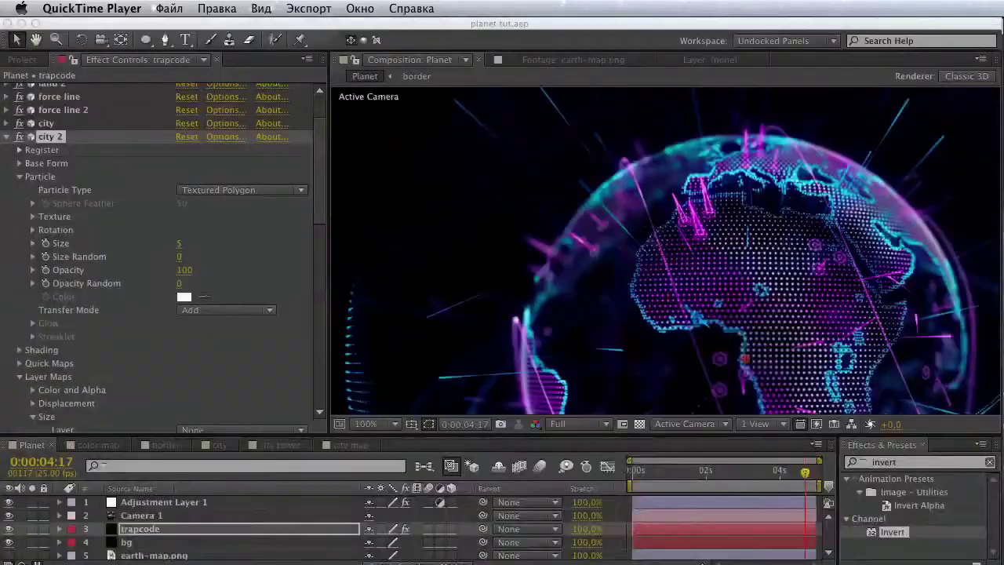
left_click(614, 309)
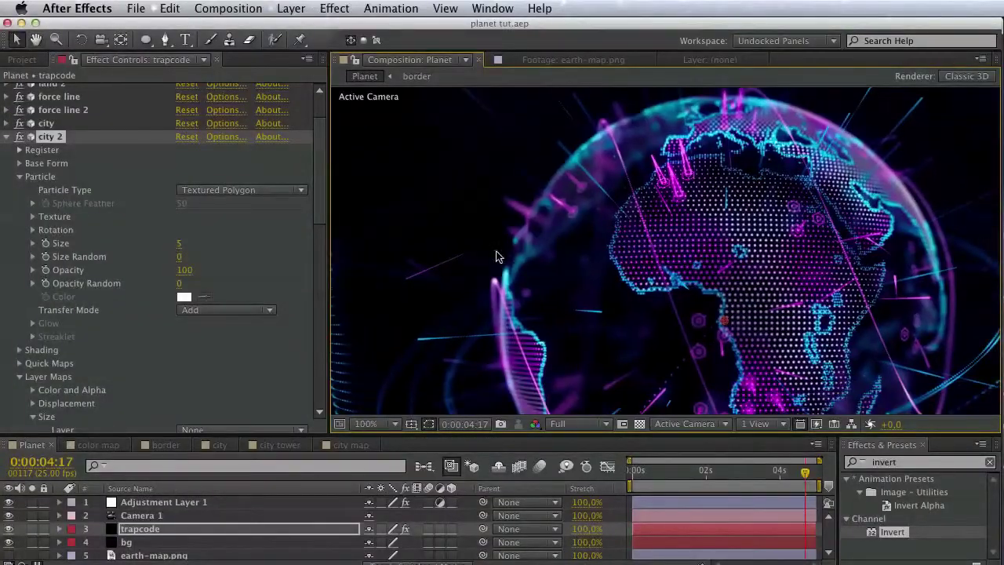
Duplicate the main land effect and rename the copy main land atmosphere.
left_click(6, 137)
left_click(69, 91)
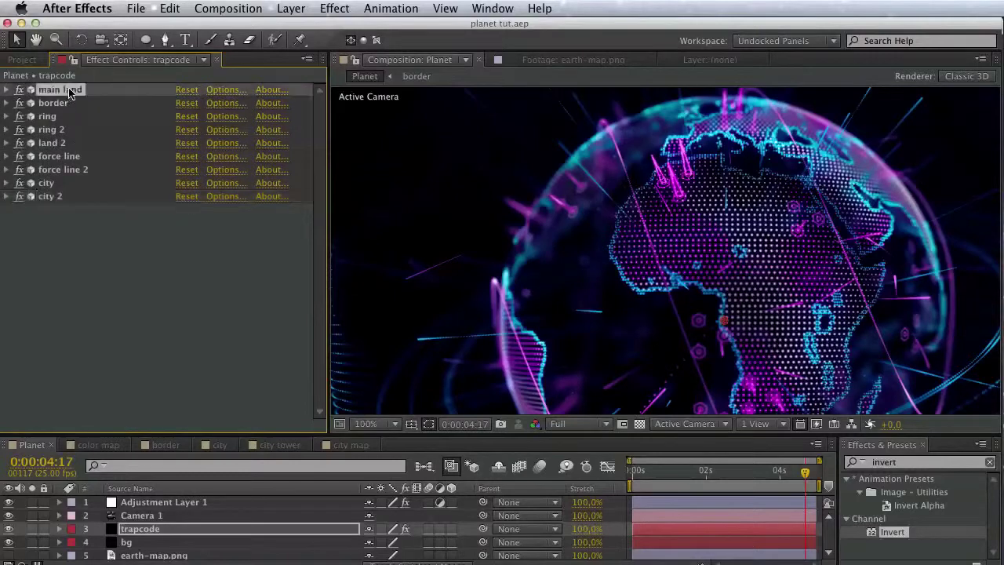
left_click(169, 9)
left_click(217, 170)
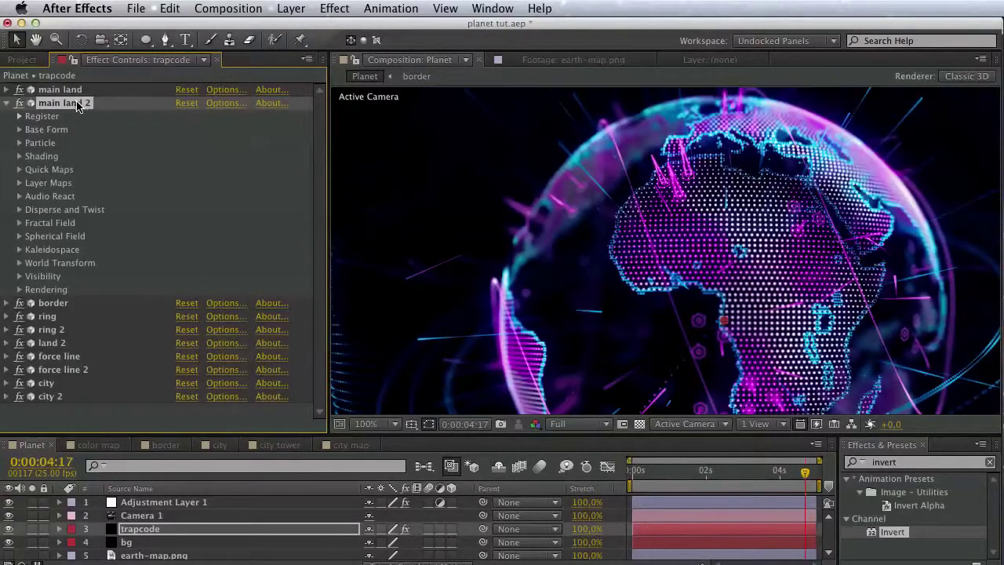
key("Return")
left_click(112, 107)
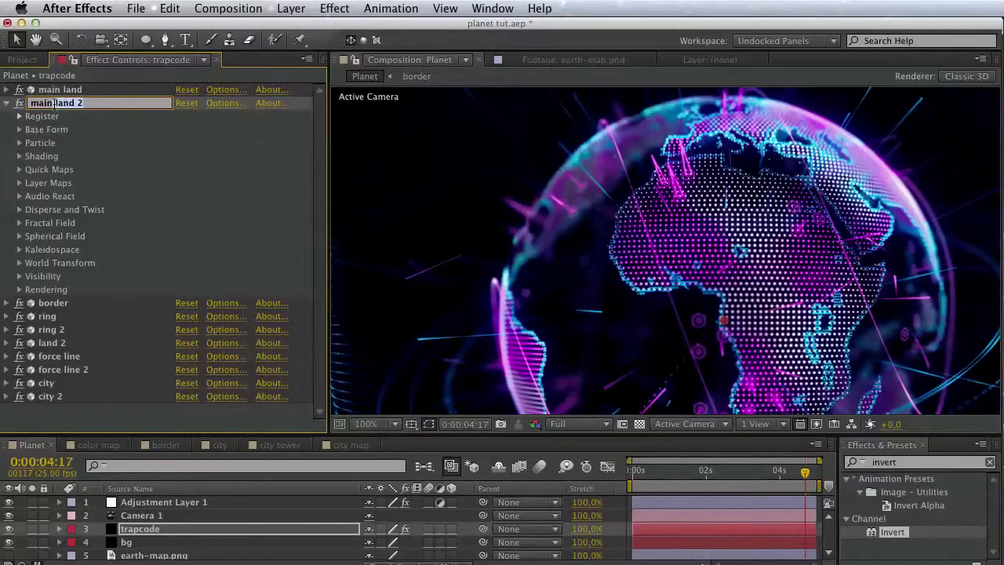
left_click(103, 100)
type("atmosphere")
key("Return")
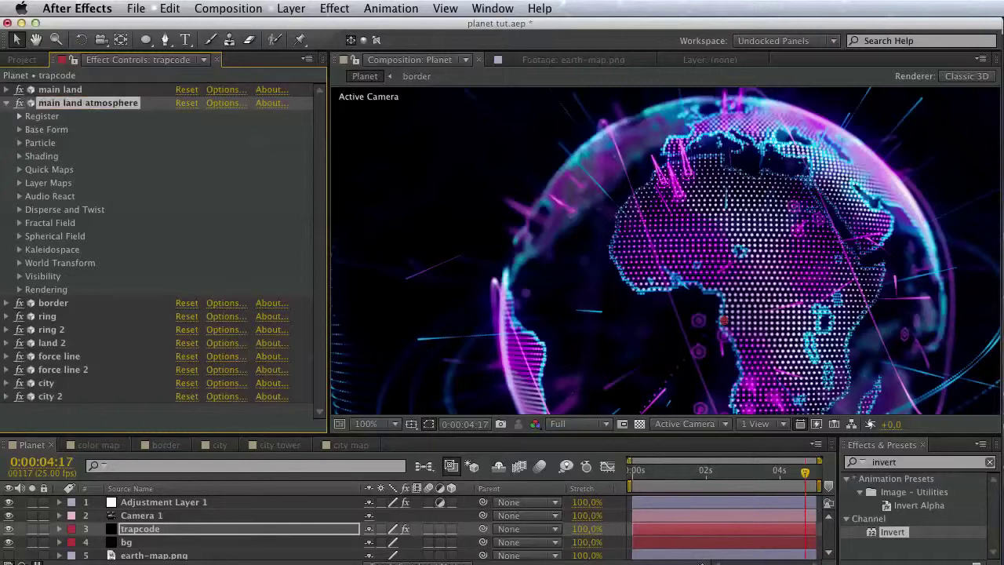
Try a Twist of 2 on the main land atmosphere effect and reset it to 0.
left_click(19, 210)
left_click_drag(181, 239, 202, 242)
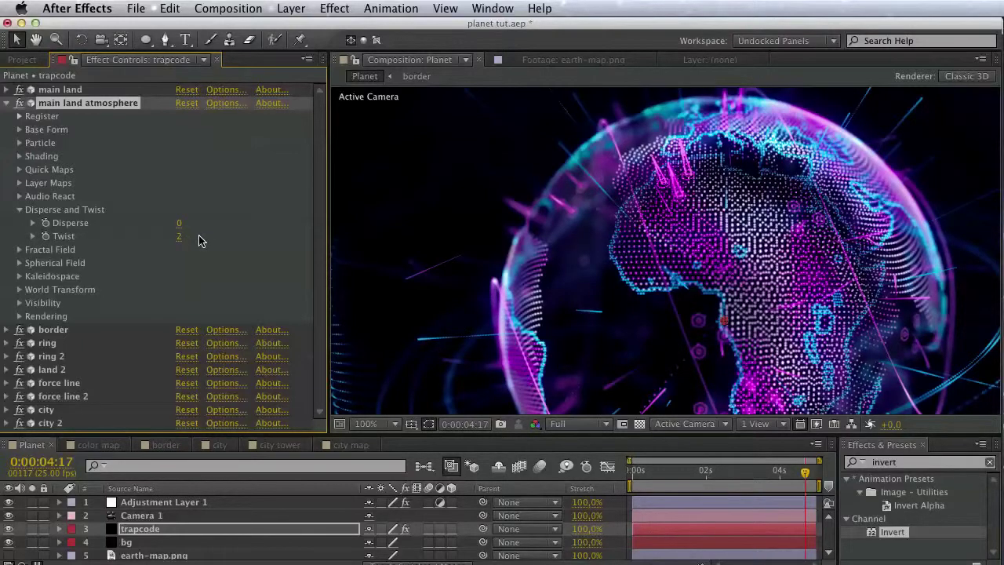
left_click(183, 237)
type("0")
key("Return")
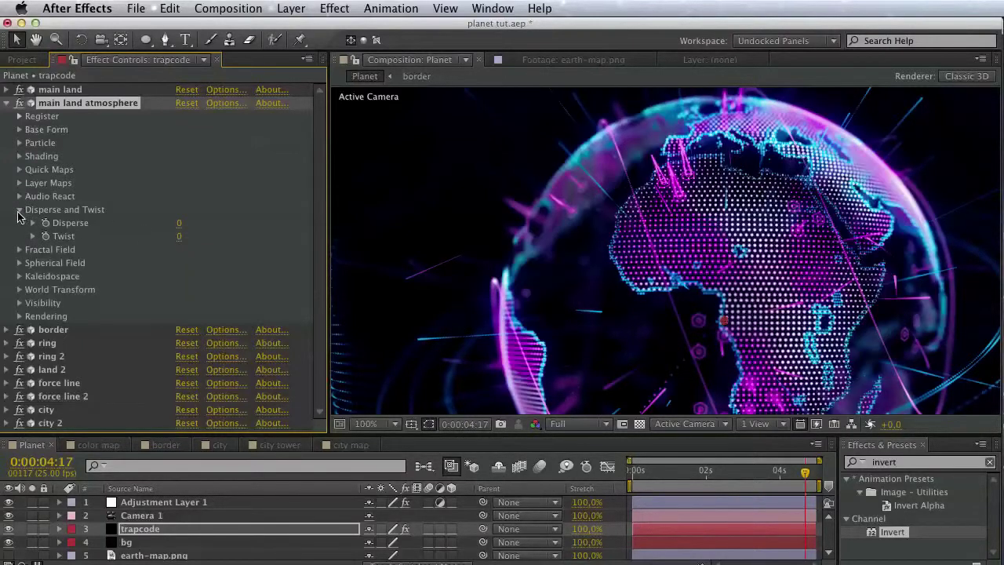
left_click(19, 211)
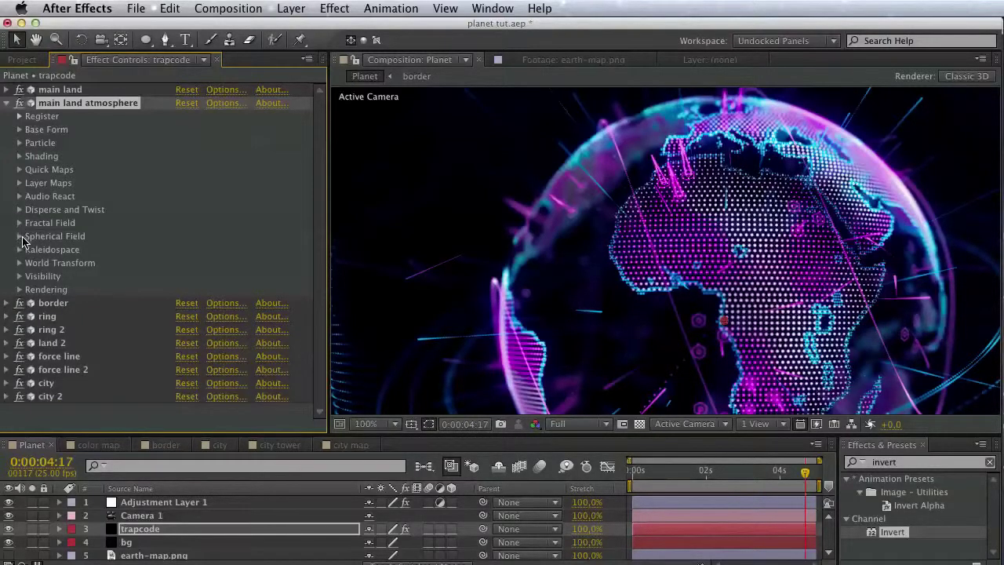
Try the None transfer mode in main land atmosphere's Rendering settings and restore it to Normal.
left_click(19, 236)
left_click(19, 236)
left_click(20, 289)
left_click(194, 317)
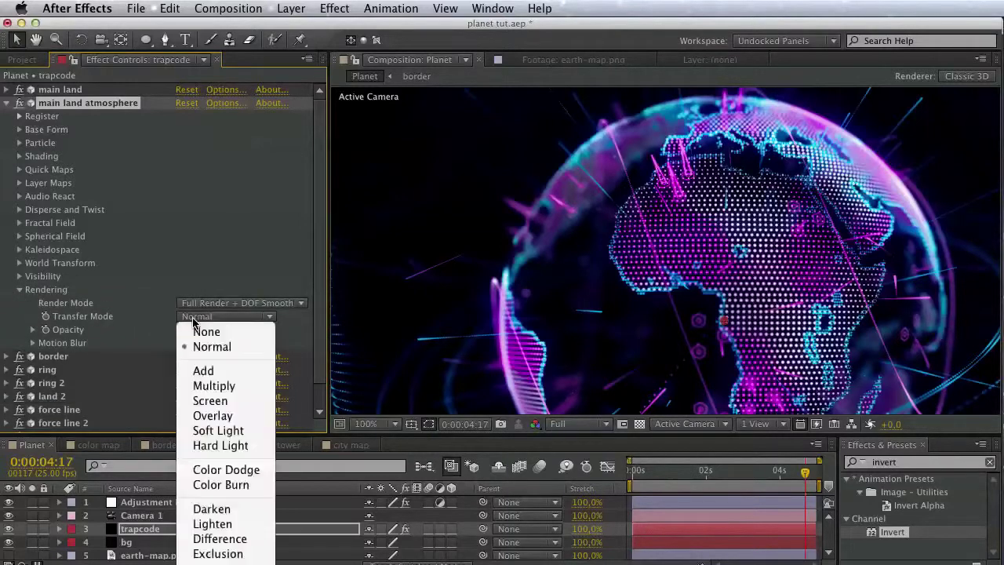
left_click(79, 317)
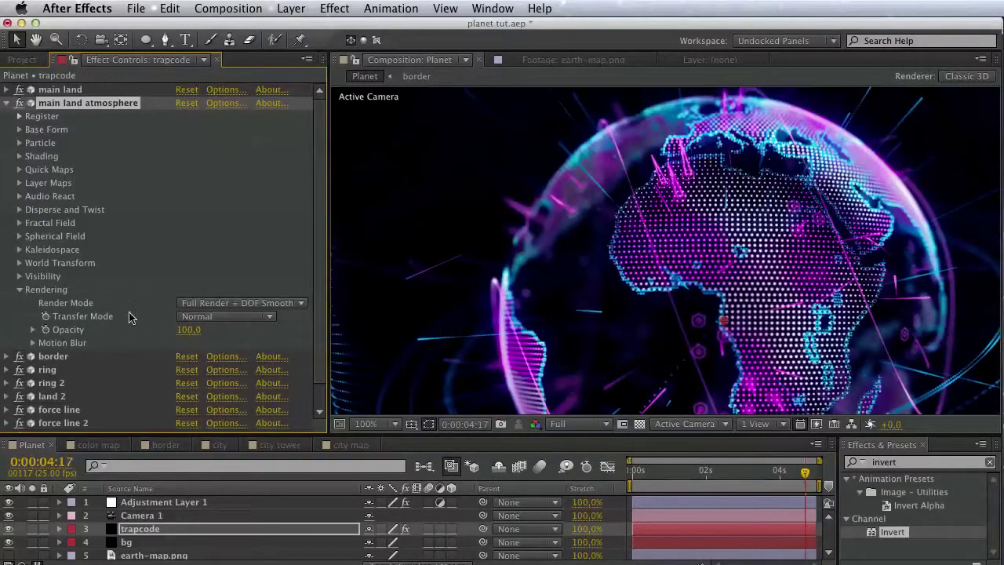
left_click(196, 320)
left_click(195, 324)
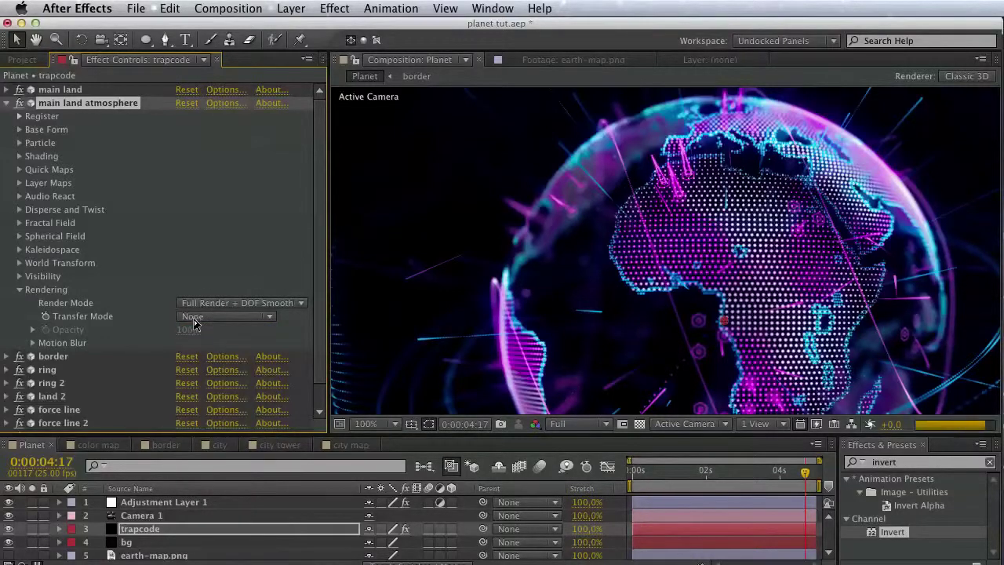
left_click(194, 322)
left_click(192, 343)
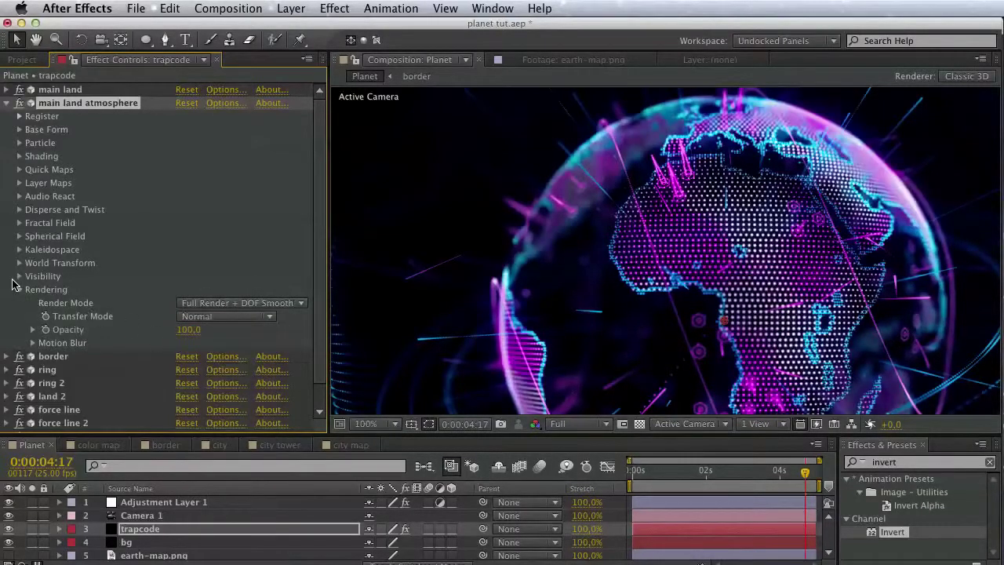
left_click(20, 290)
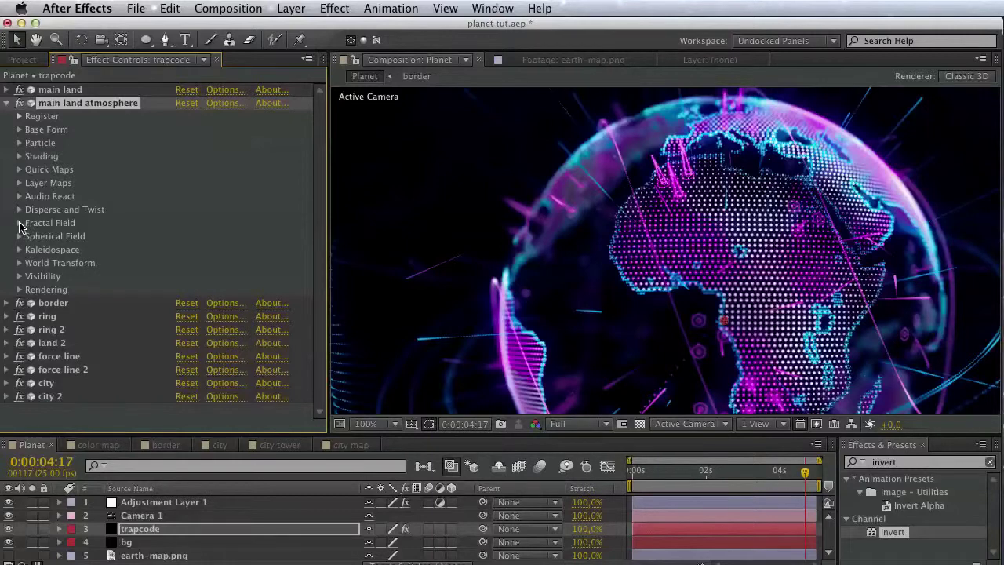
Set the Color and Alpha layer map of main land atmosphere to None.
left_click(19, 184)
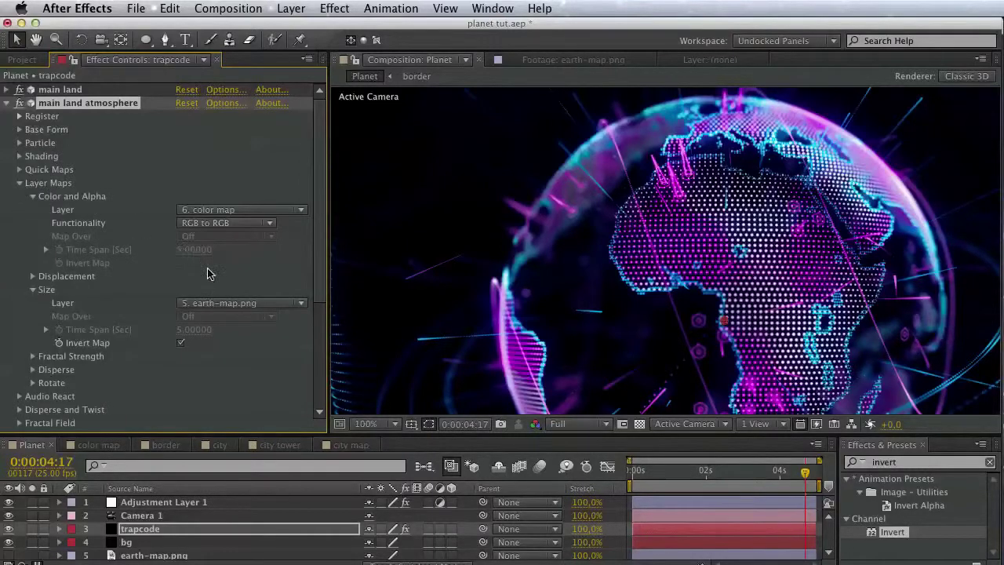
left_click(196, 218)
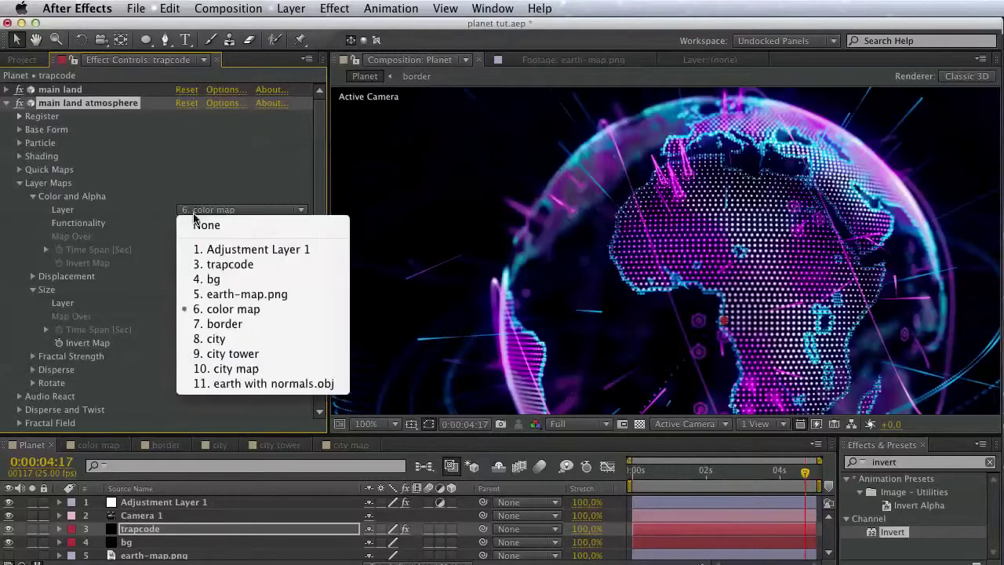
key("Return")
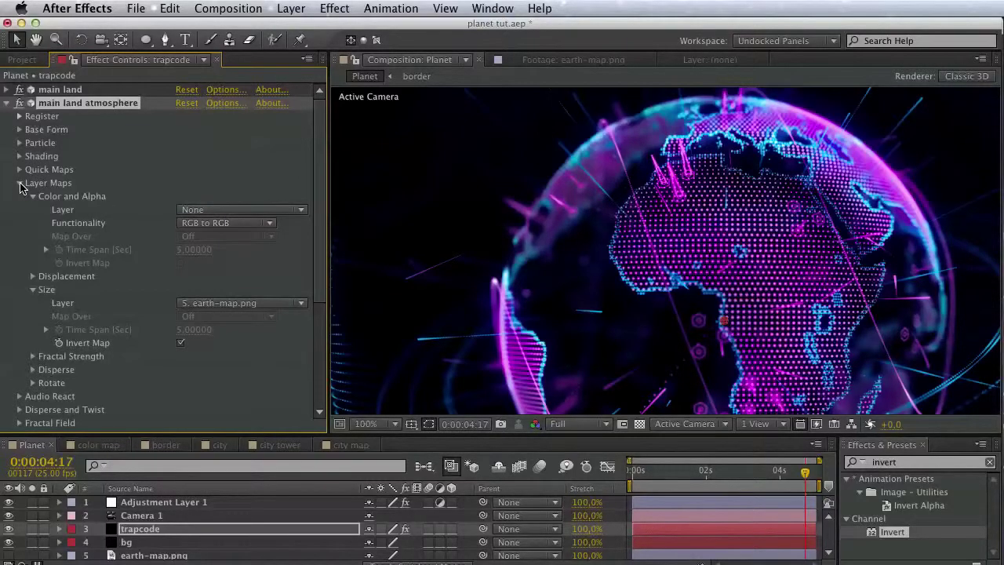
left_click(19, 184)
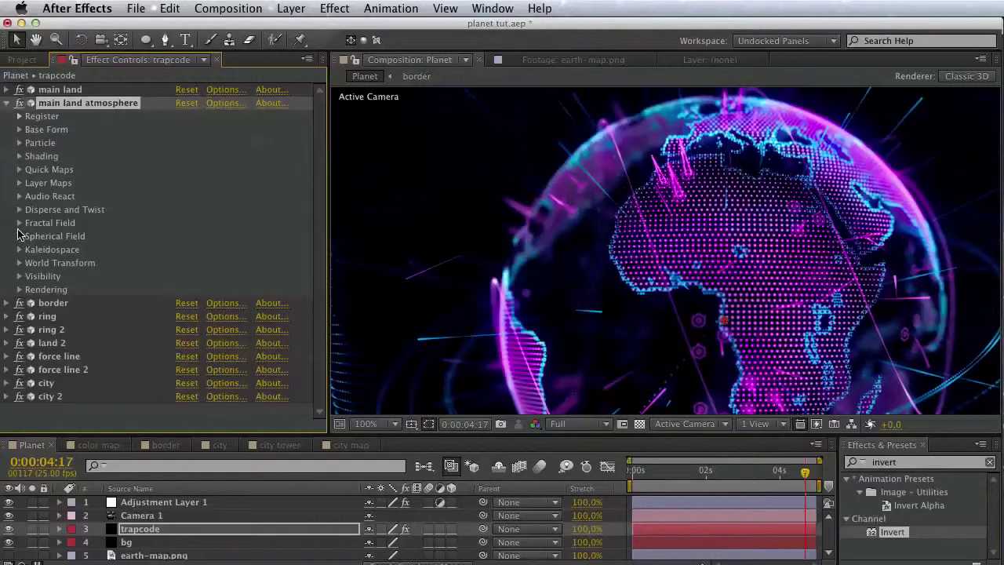
Set Displace to 500 in main land atmosphere's Fractal Field.
left_click(19, 223)
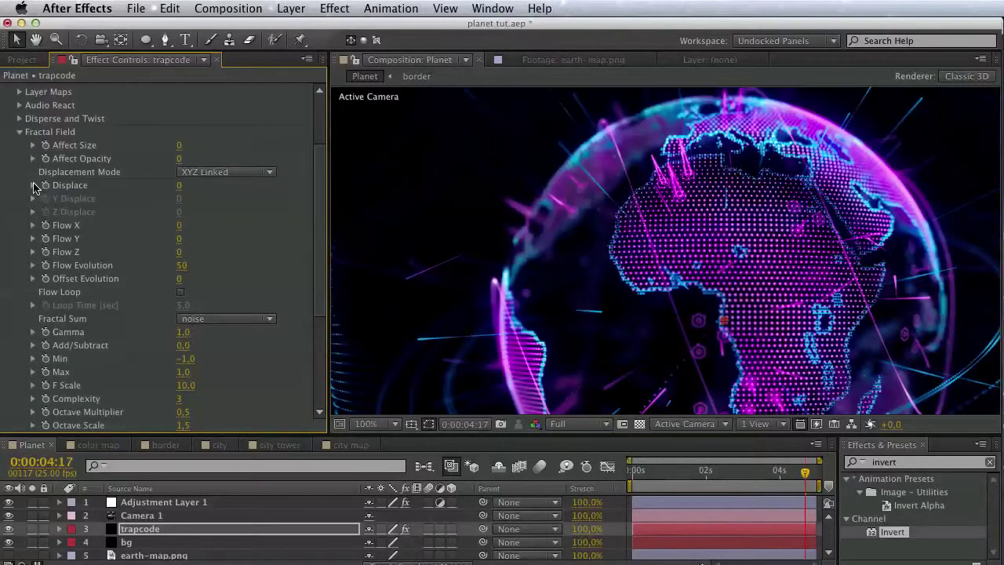
left_click(178, 187)
type("500")
key("Return")
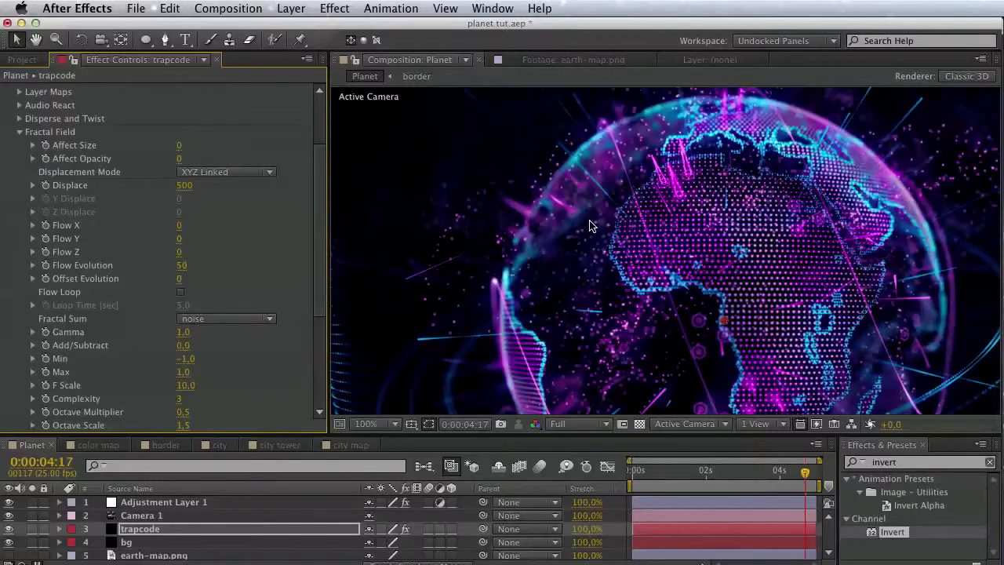
scroll(78, 161, "up", 5)
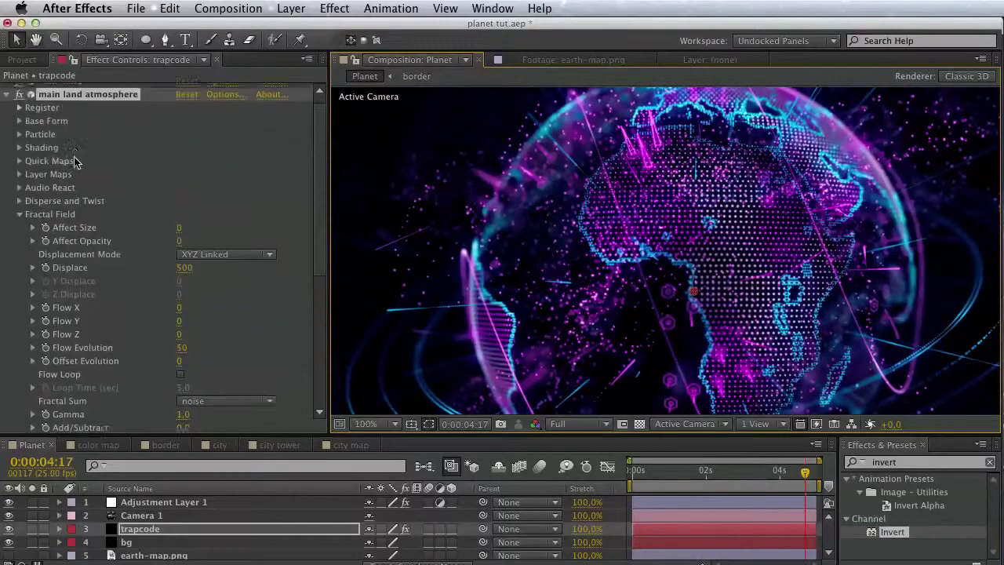
Collapse main land atmosphere's settings and turn off all effects from border to city 2 on the trapcode layer.
left_click(6, 103)
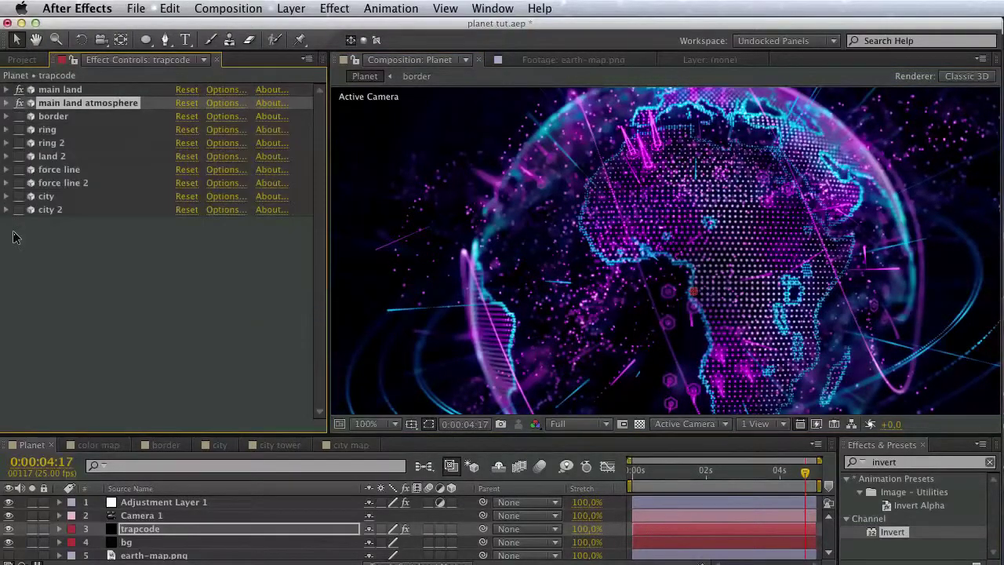
key("space")
left_click_drag(618, 301, 421, 364)
key("v")
Set the Displacement Mode in main land atmosphere's Fractal Field to Radial.
left_click(6, 103)
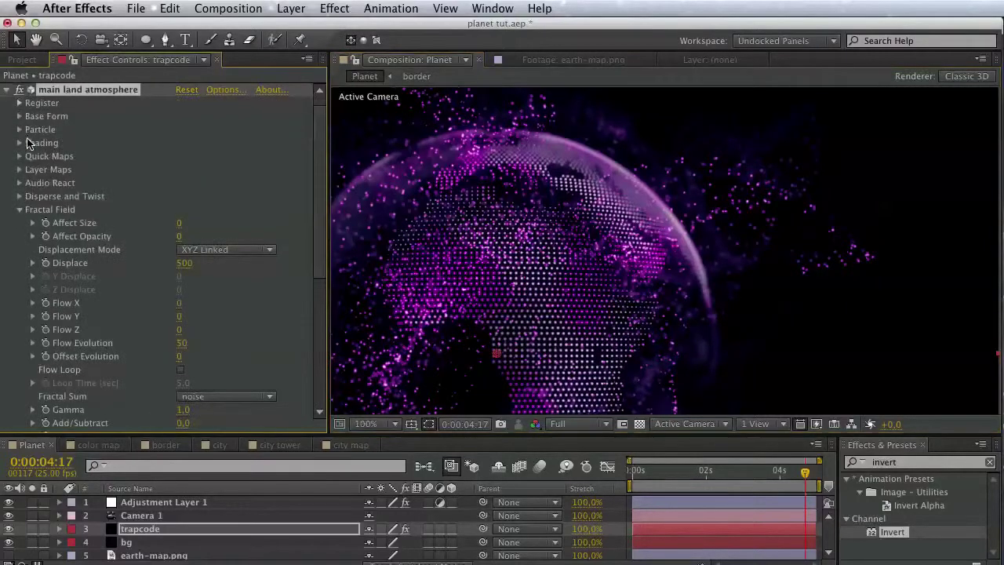
left_click(245, 253)
left_click(263, 295)
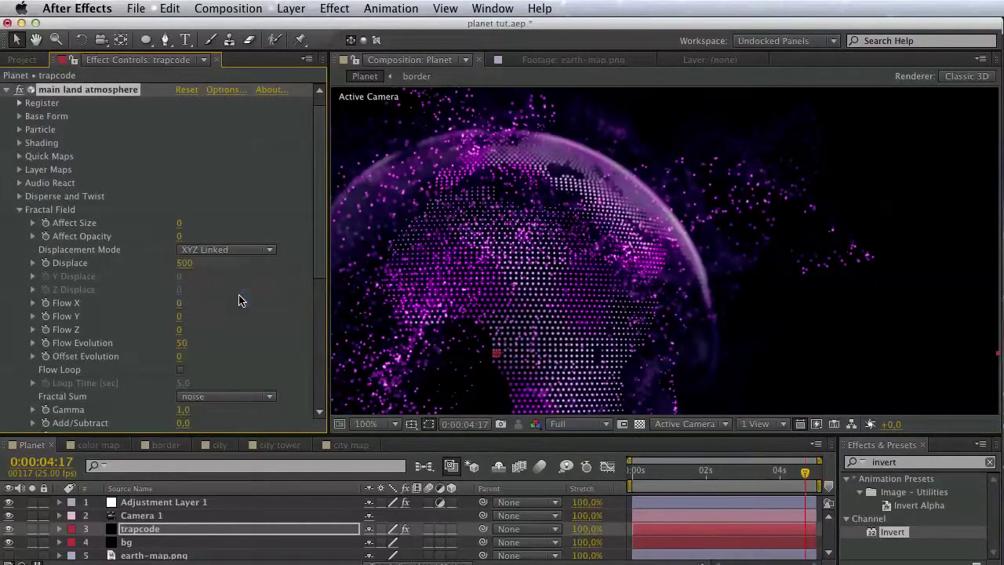
key("space")
left_click_drag(559, 316, 804, 193)
key("v")
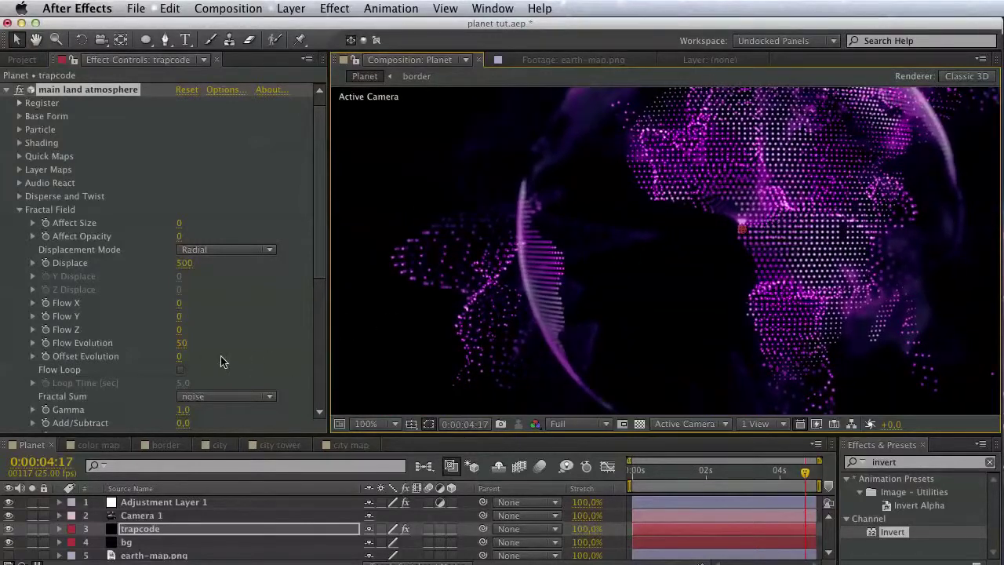
Set the Fractal Field's Min value to 0 in main land atmosphere.
scroll(187, 361, "down", 4)
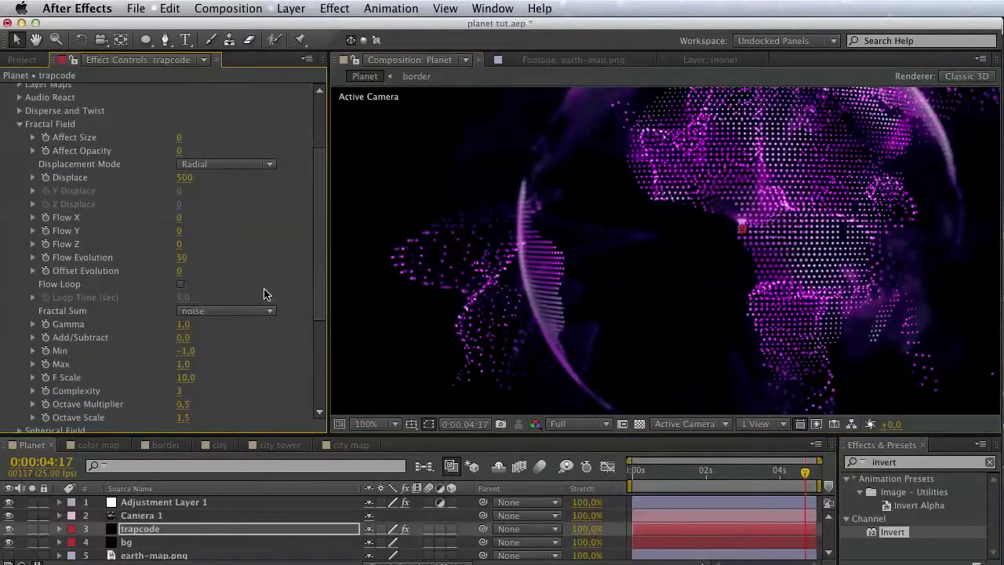
left_click(186, 351)
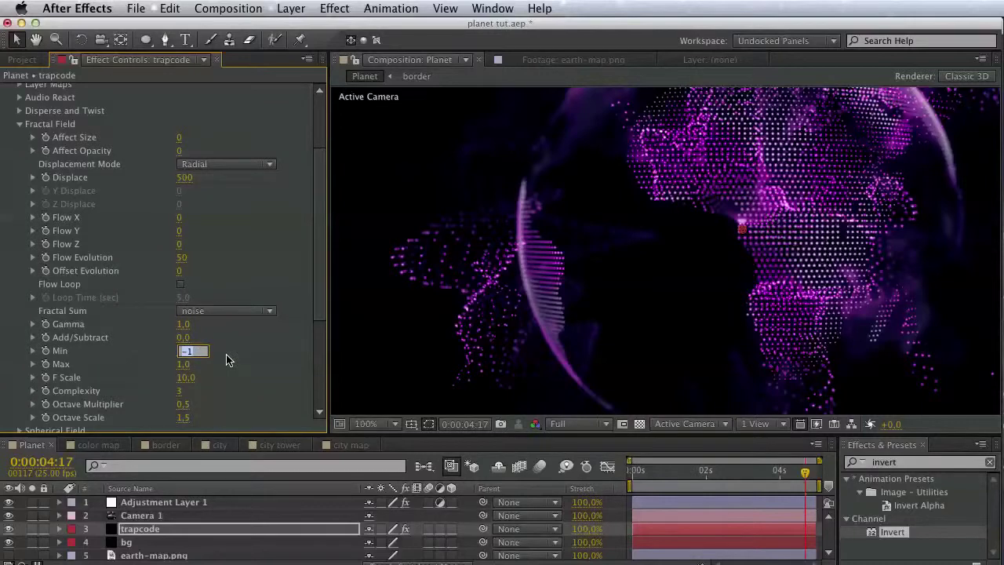
key("Return")
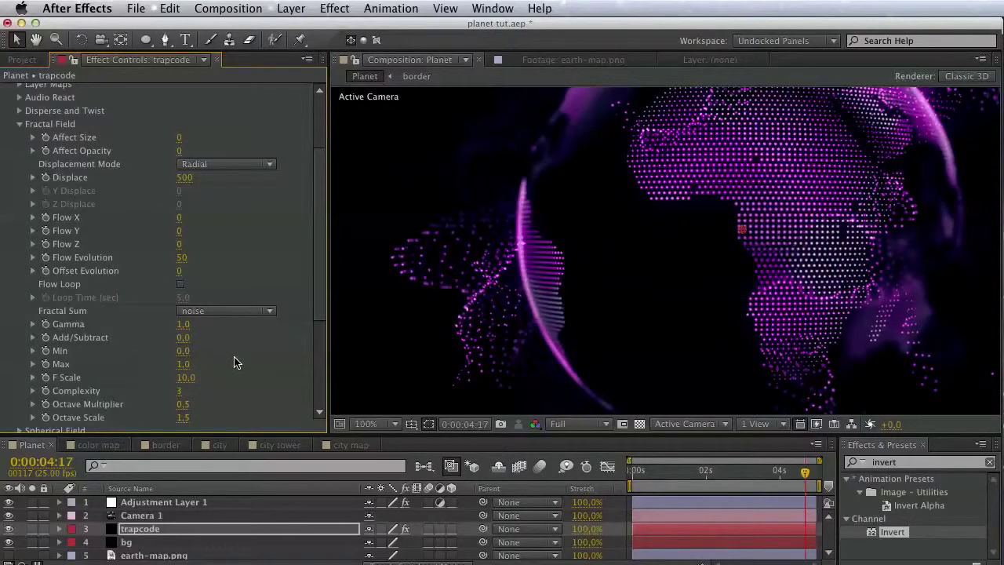
Raise main land atmosphere's Fractal Field Displace to 600.
scroll(227, 269, "up", 5)
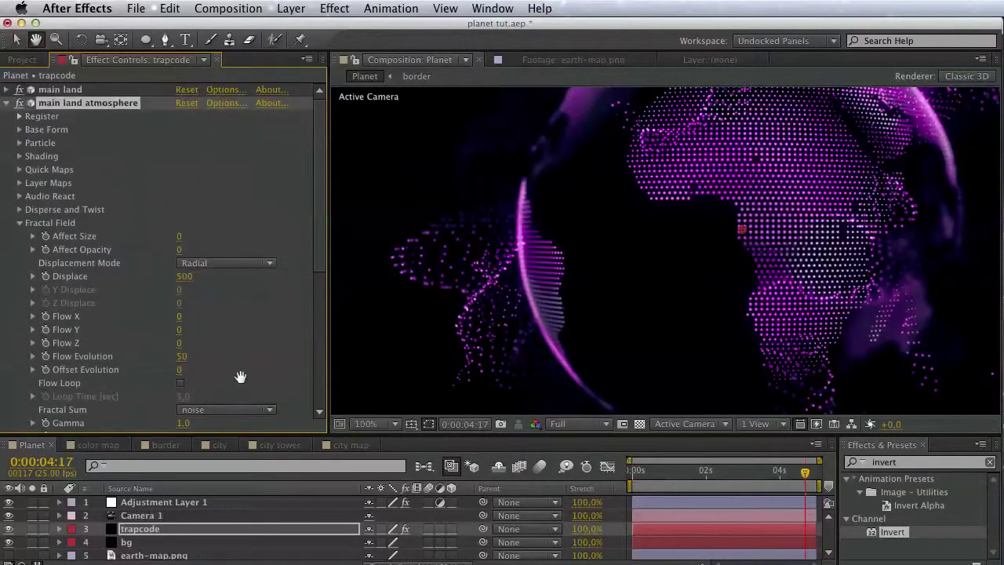
left_click(190, 277)
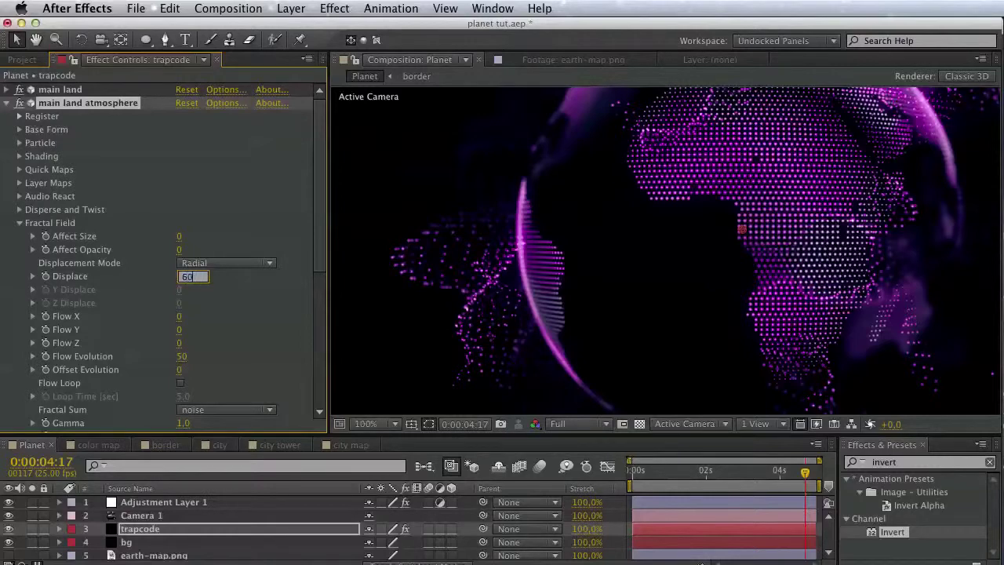
type("600")
key("Return")
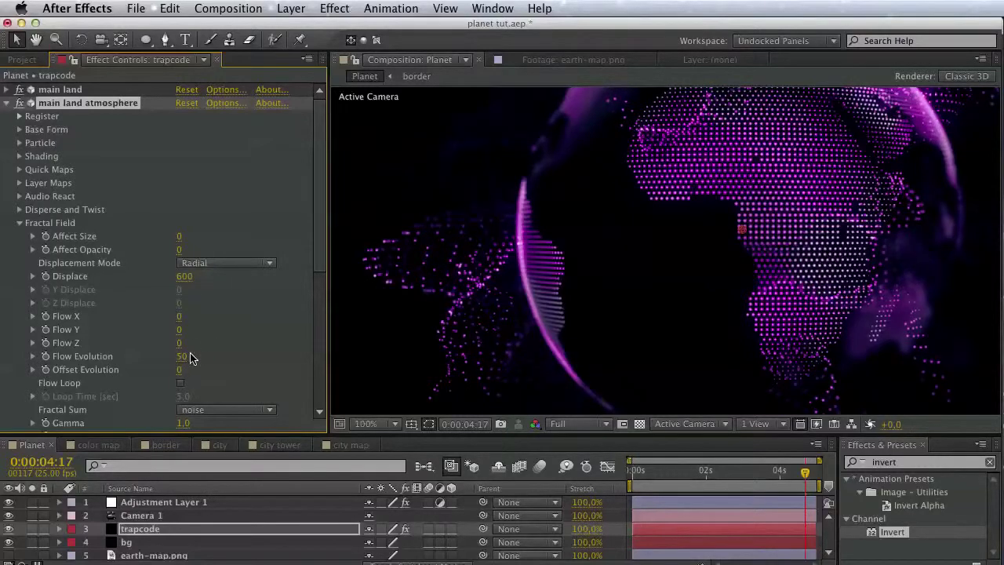
Increase the Fractal Field's F Scale to about 56.8 in main land atmosphere and collapse the Fractal Field group.
scroll(222, 385, "down", 7)
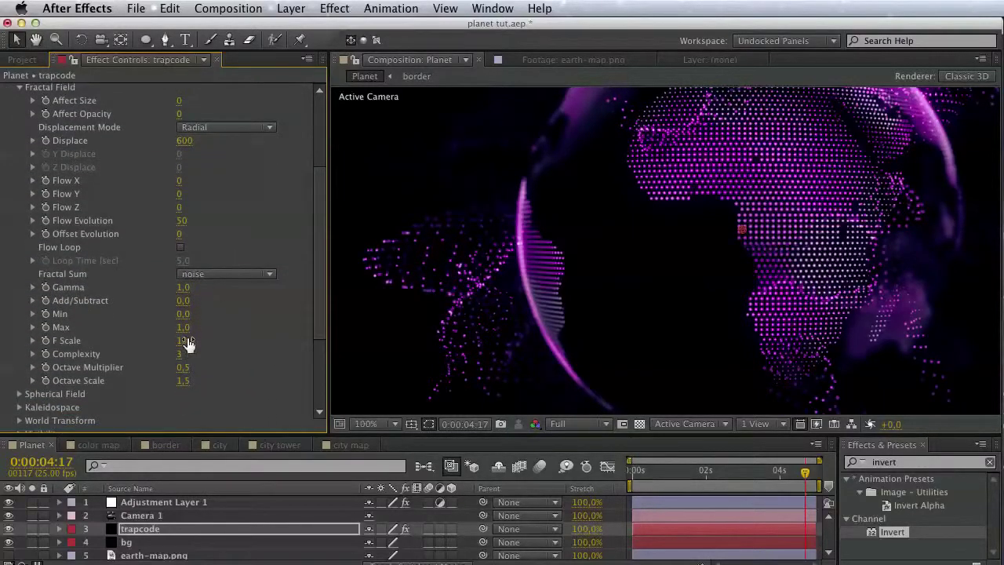
left_click(35, 341)
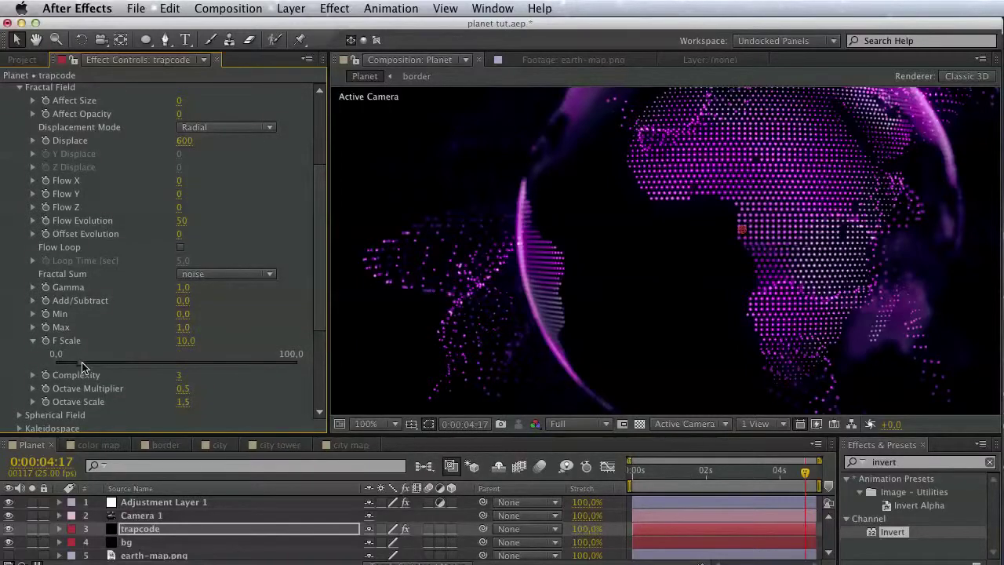
left_click_drag(94, 365, 196, 365)
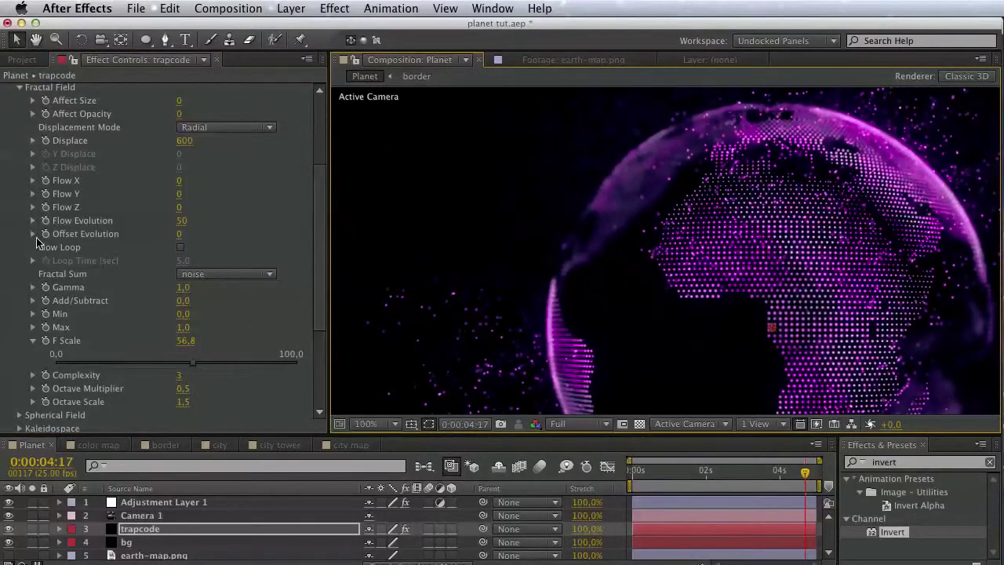
scroll(30, 228, "up", 5)
left_click(18, 205)
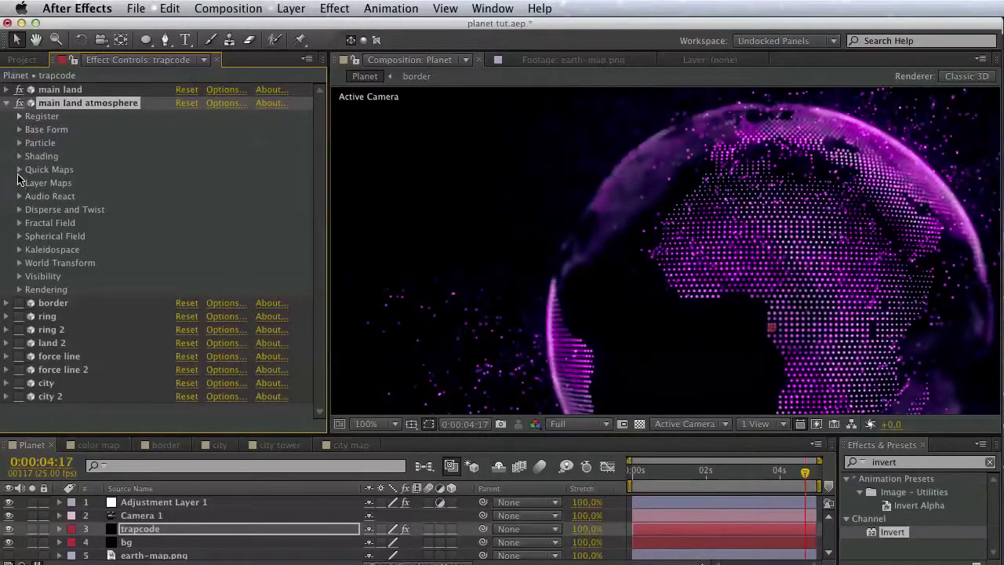
Set Sphere Feather to 0 in main land atmosphere's Particle settings.
left_click(19, 144)
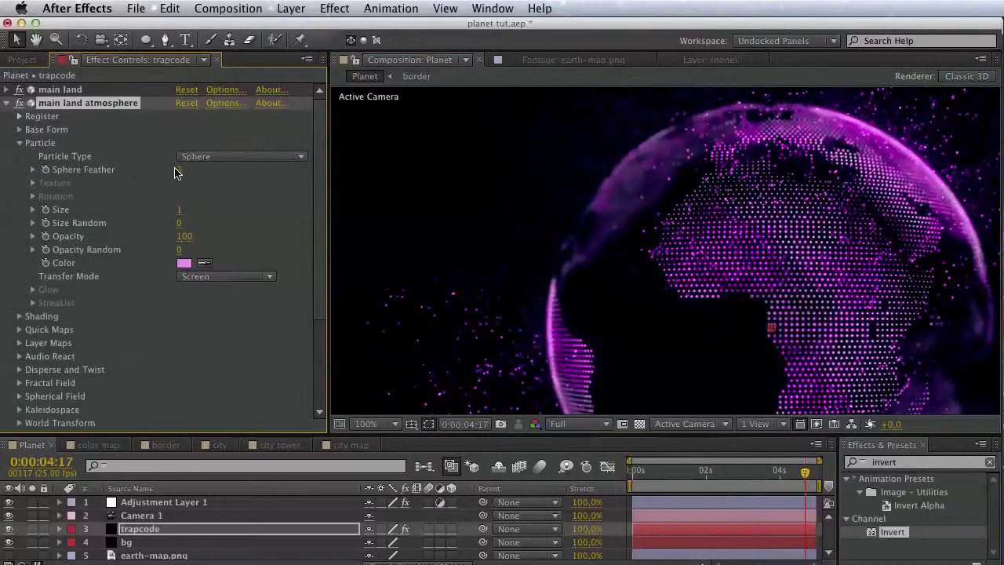
left_click(181, 170)
type("0")
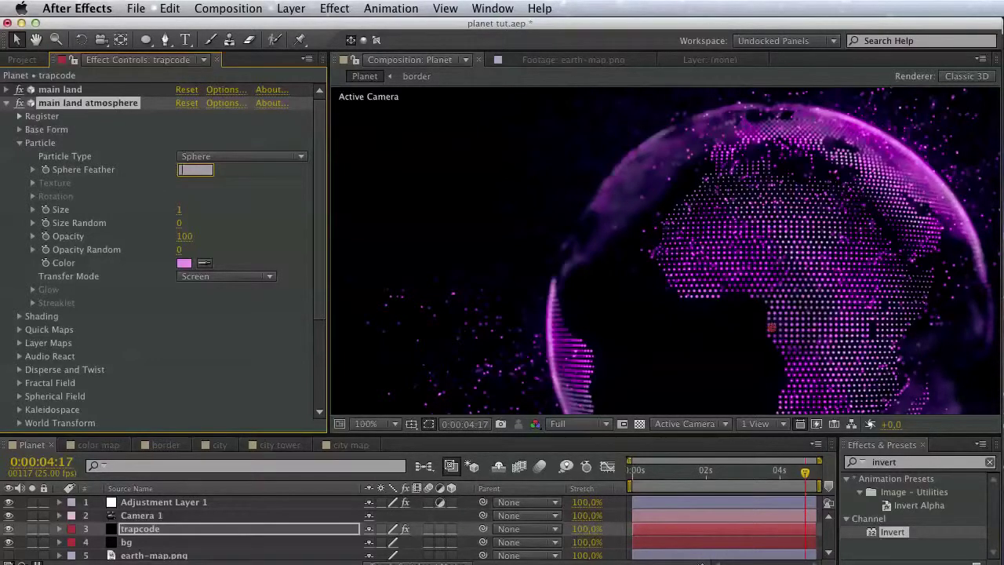
left_click(179, 210)
Set the particle Size of main land atmosphere to 0.8.
left_click(180, 232)
type("0.8")
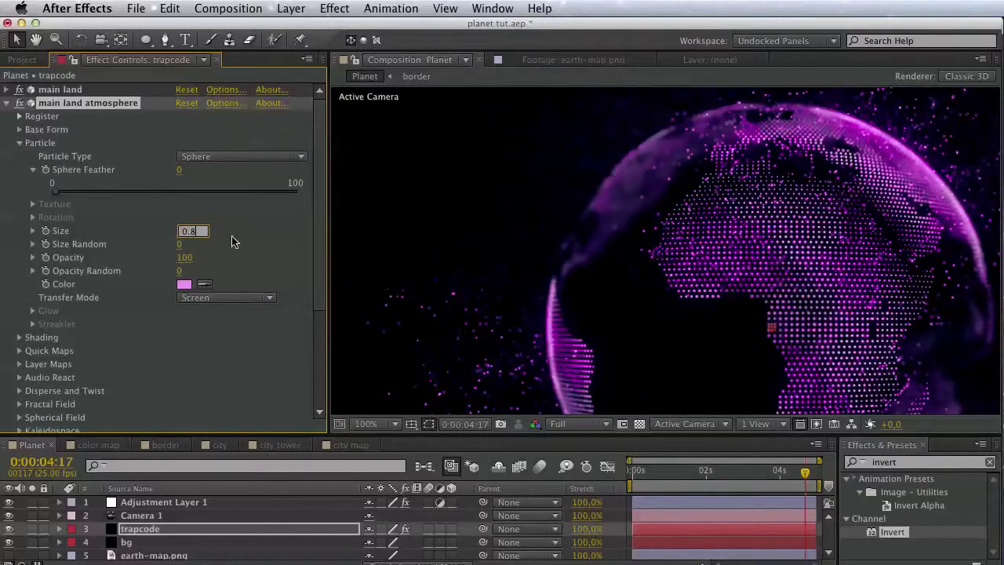
key("Return")
left_click(233, 242)
key("space")
mouse_move(522, 303)
left_mouse_down()
mouse_move(545, 244)
mouse_move(500, 235)
mouse_move(471, 278)
mouse_move(518, 309)
left_mouse_up()
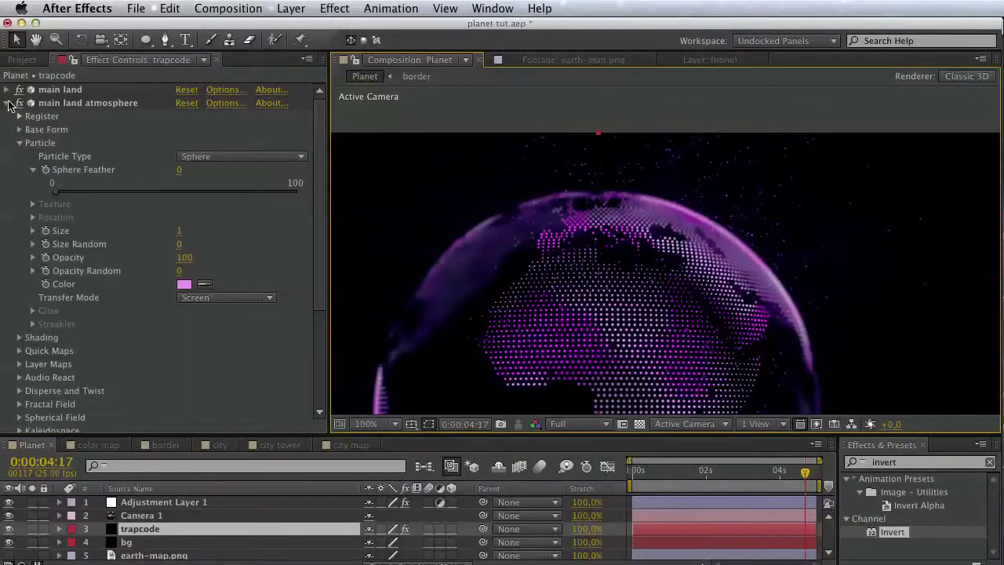
Duplicate the main land atmosphere effect and collapse the copy's settings.
left_click(9, 103)
left_click(69, 103)
left_click(176, 8)
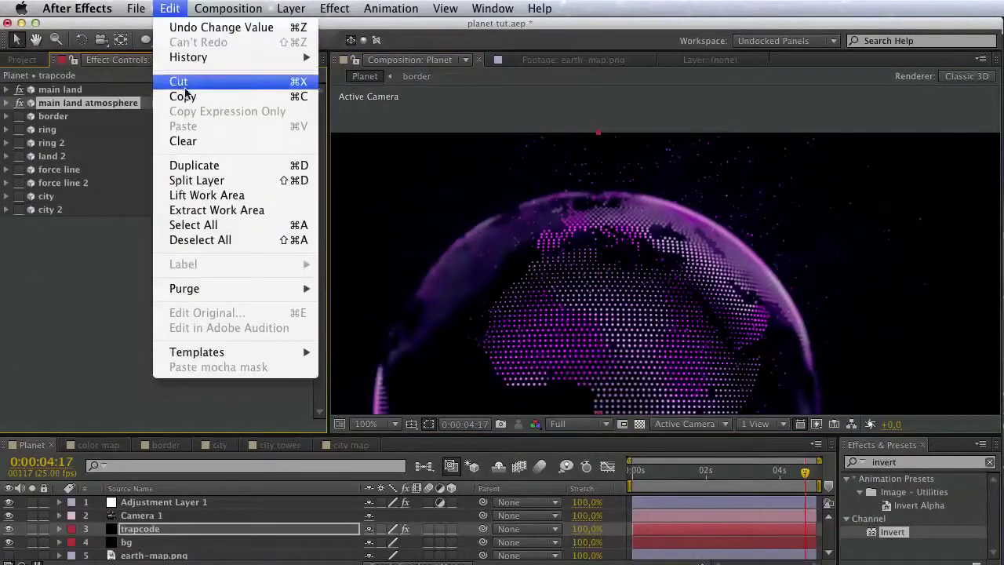
left_click(193, 166)
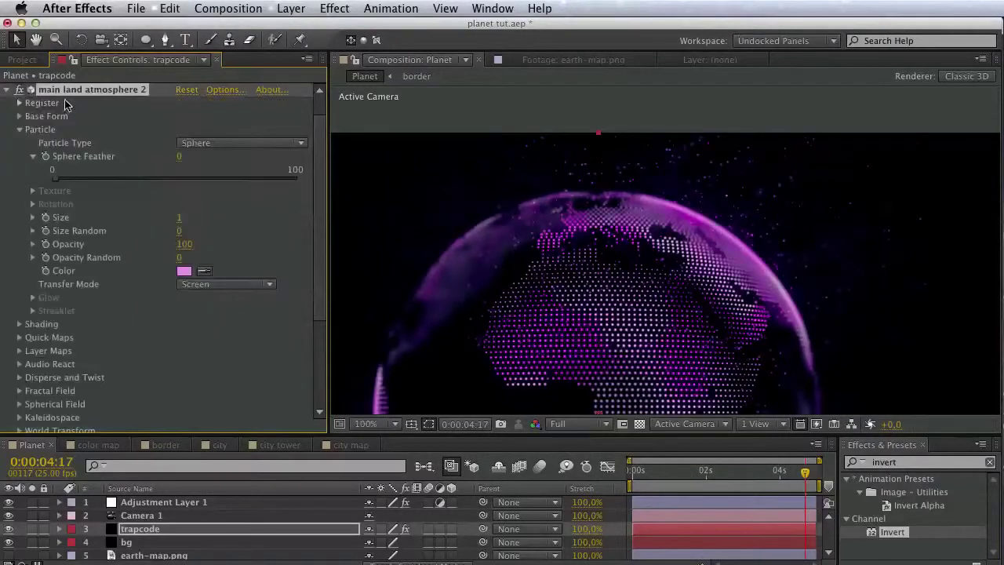
left_click(7, 91)
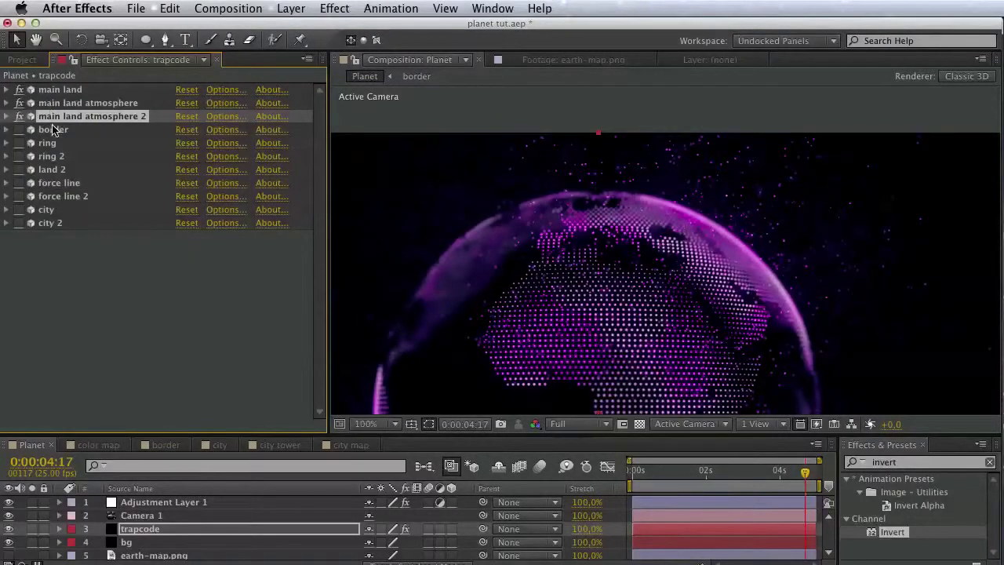
Move the duplicated atmosphere effect directly below land 2 and rename it main land 2 atmosphere 2.
left_click_drag(53, 130, 81, 178)
key("Return")
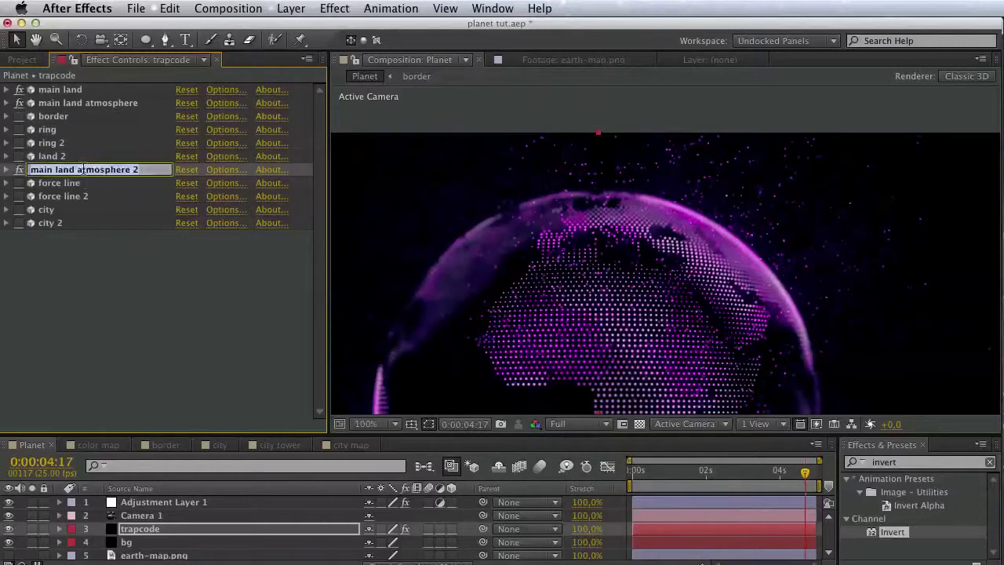
left_click(81, 170)
type("2")
key("Return")
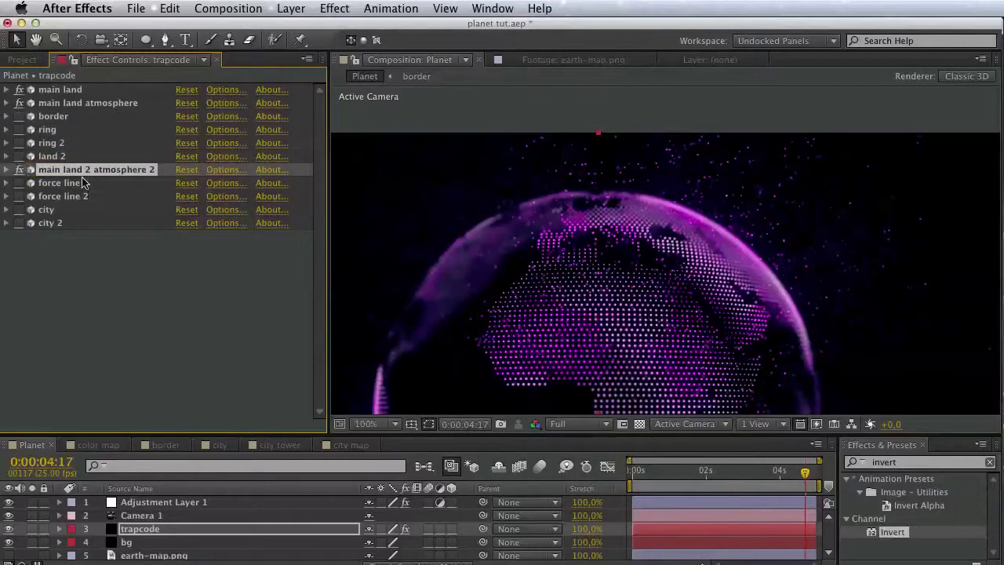
Turn land 2 back on and set main land 2 atmosphere 2's particle color to the saved light blue swatch.
left_click(20, 157)
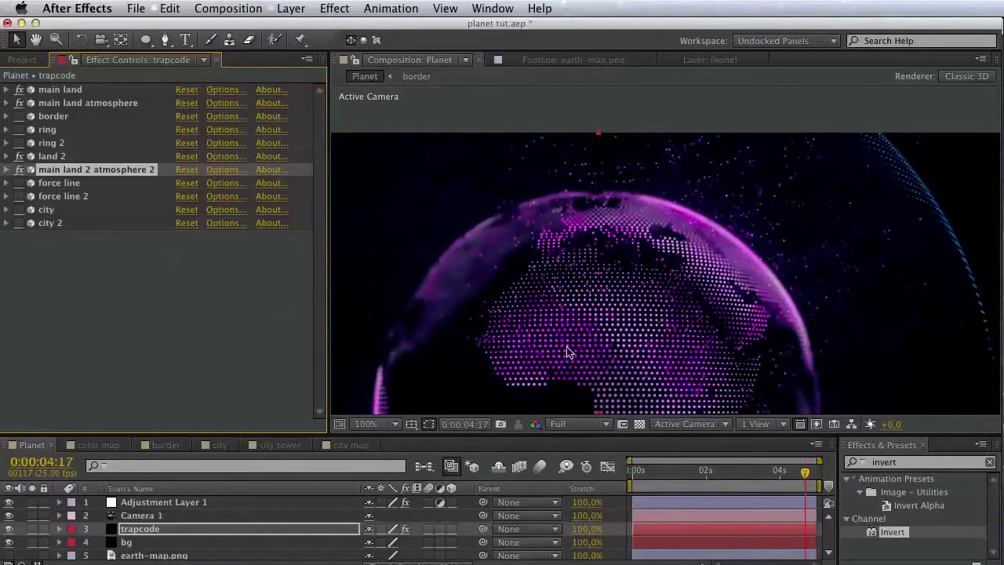
left_click(6, 170)
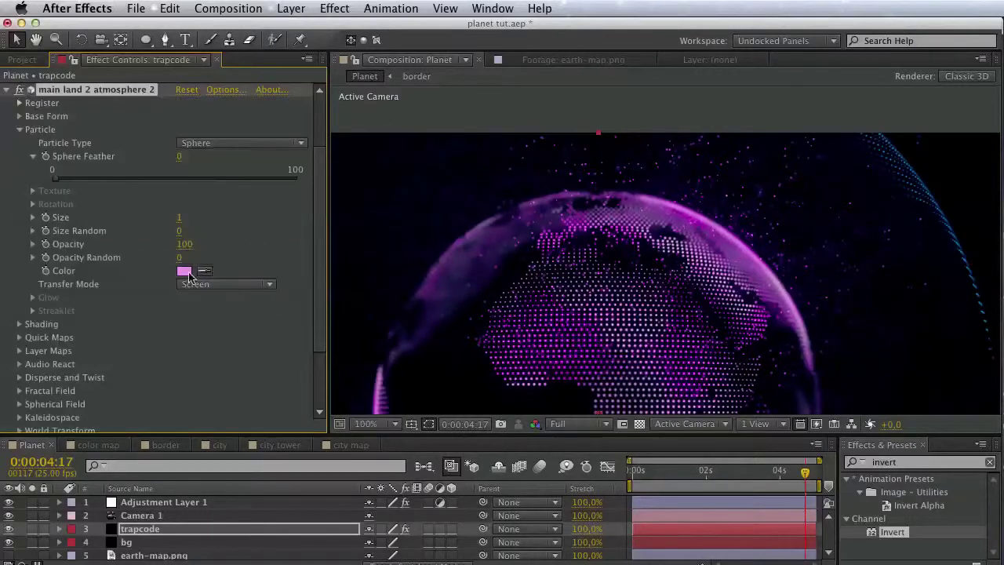
left_click(184, 271)
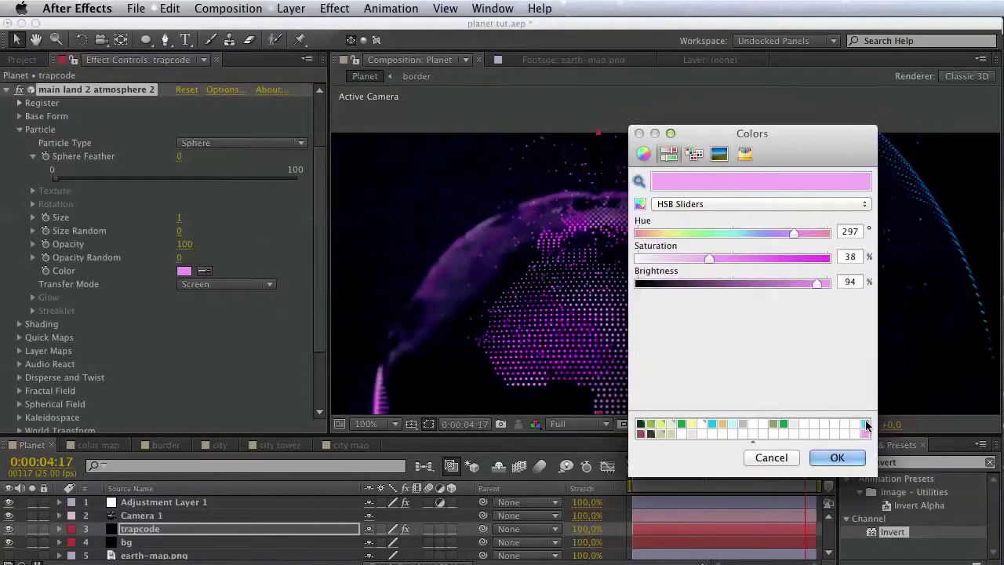
left_click(866, 423)
left_click(859, 463)
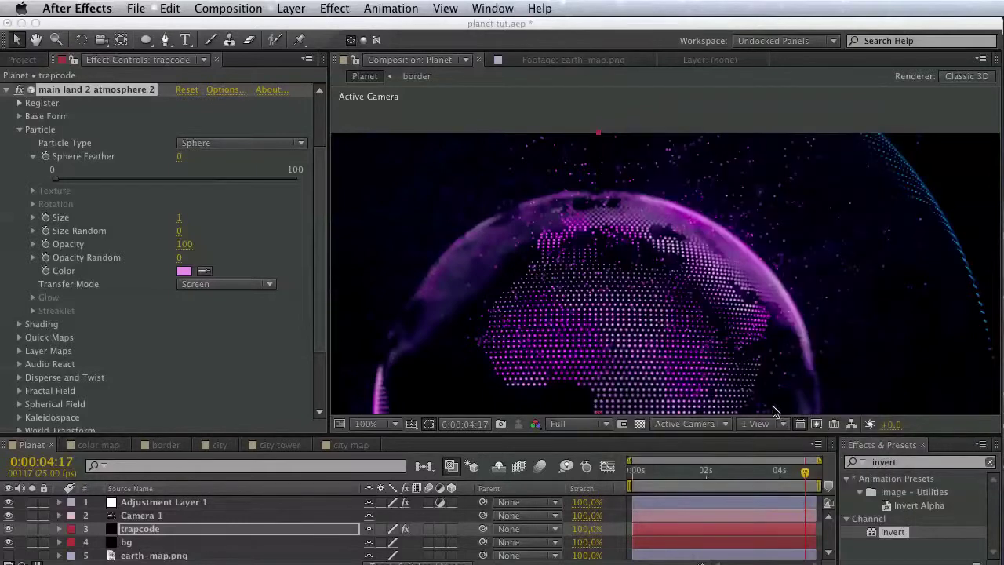
left_click(752, 185)
key("space")
left_click_drag(542, 318, 626, 224)
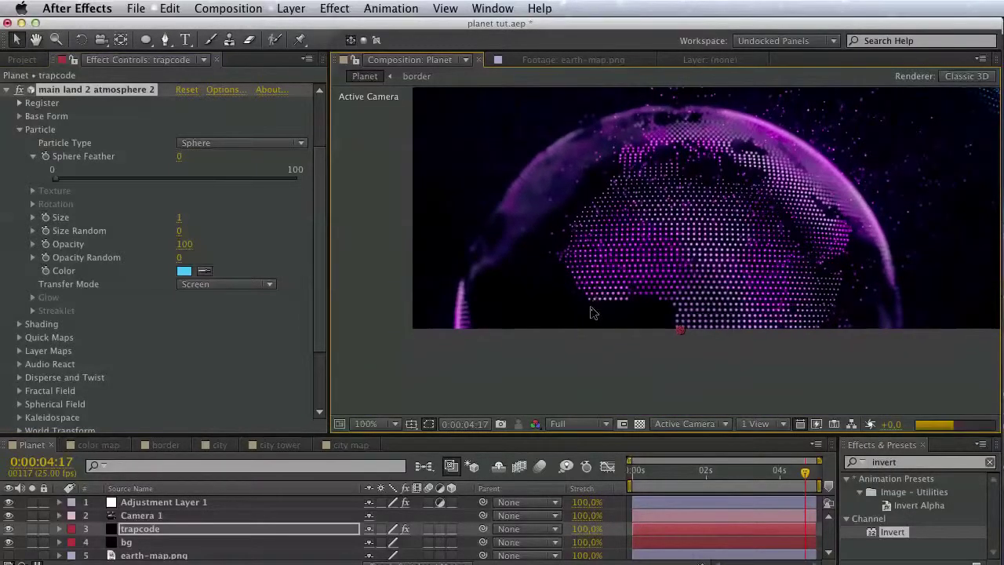
key("space")
left_click_drag(585, 316, 735, 148)
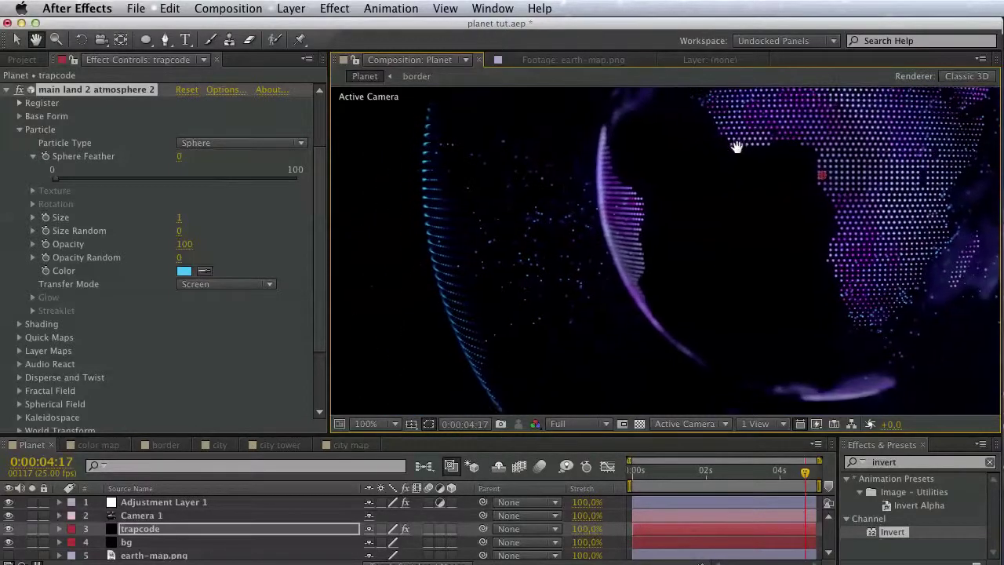
key("v")
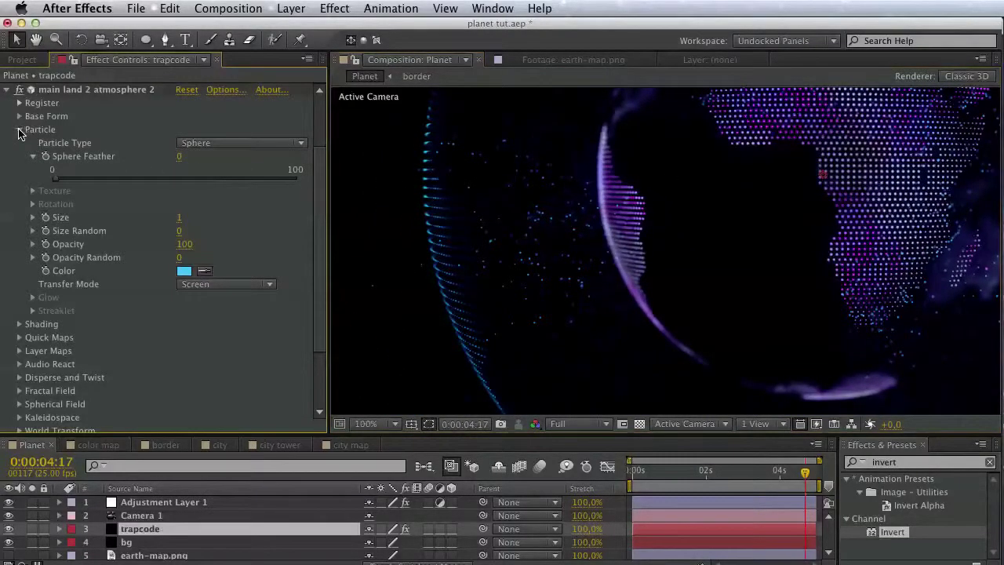
Set Size X, Size Y and Size Z to 1100 in main land 2 atmosphere 2's Base Form.
left_click(22, 130)
left_click(20, 196)
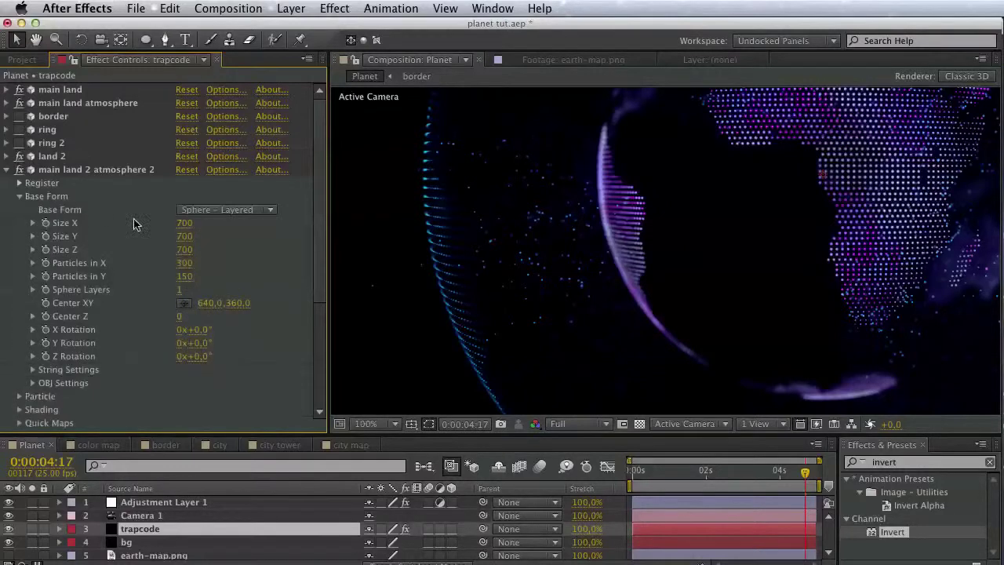
left_click(184, 222)
type("1100")
key("Tab")
type("1100")
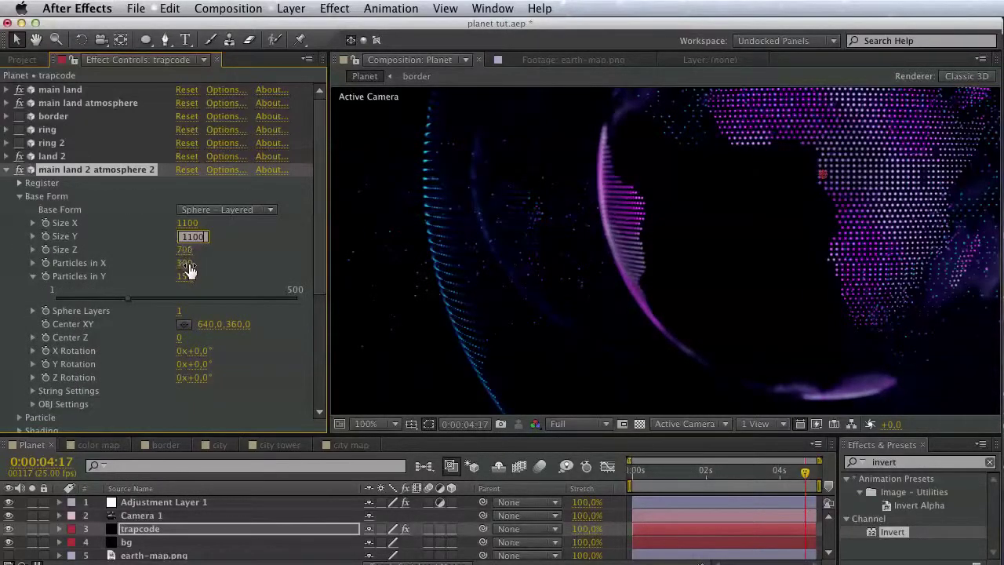
left_click(186, 249)
type("11")
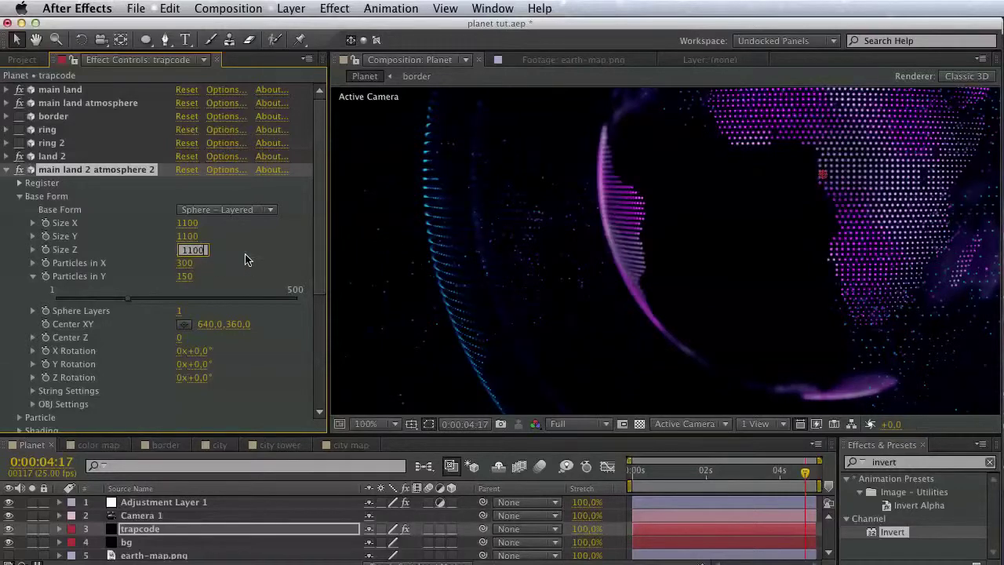
left_click(245, 260)
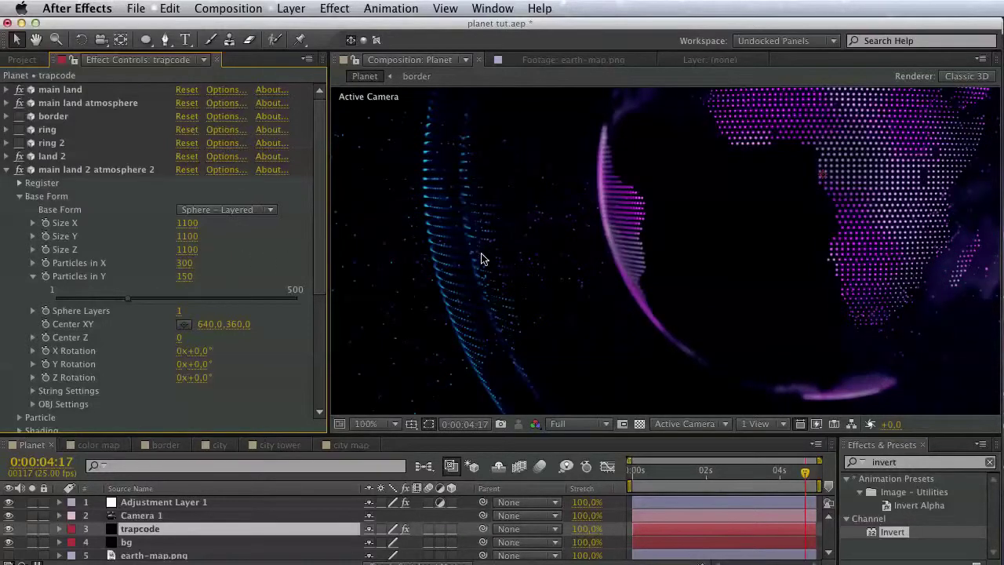
key("space")
left_click_drag(484, 261, 506, 291)
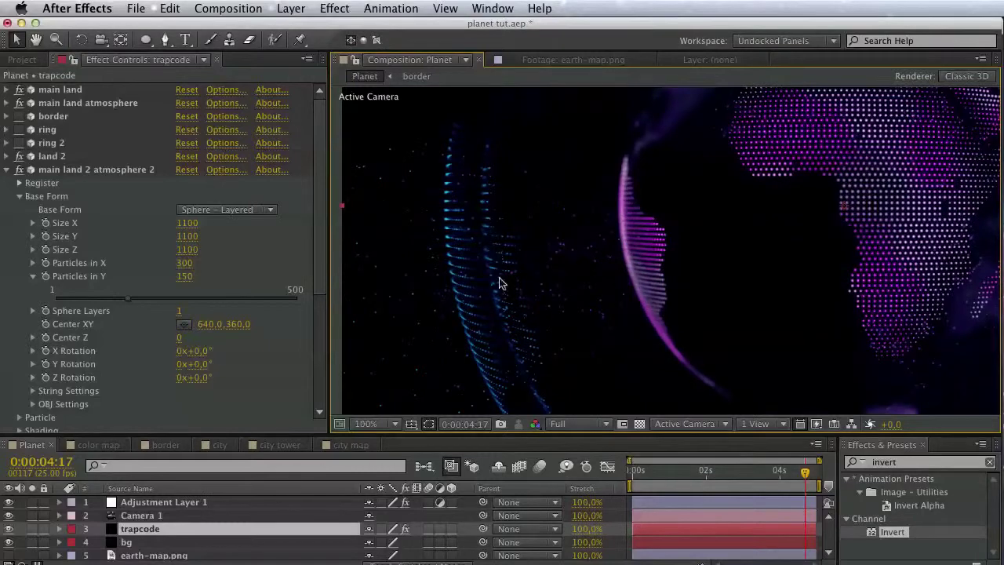
Set Min to -0.3 in main land 2 atmosphere 2's Fractal Field.
scroll(212, 405, "down", 5)
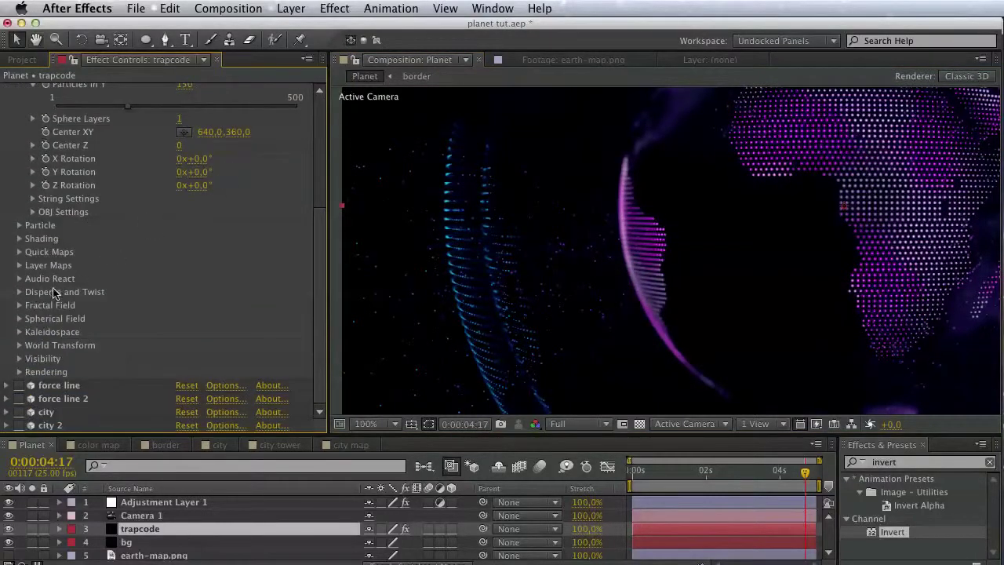
left_click(19, 305)
scroll(20, 312, "down", 4)
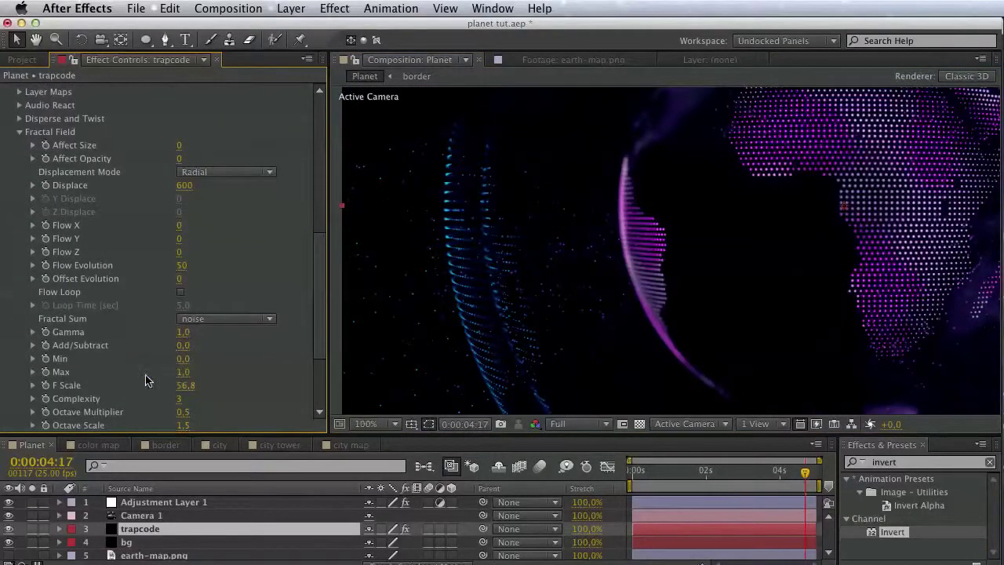
left_click(182, 358)
key("Return")
Set Size X, Size Y and Size Z to 1300 in main land 2 atmosphere 2's Base Form.
scroll(218, 346, "up", 7)
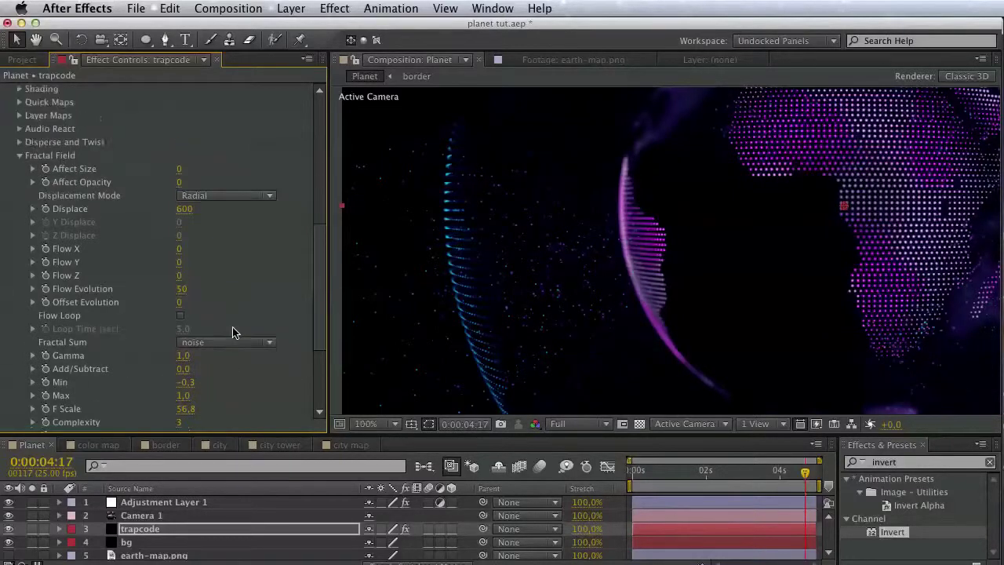
left_click(188, 152)
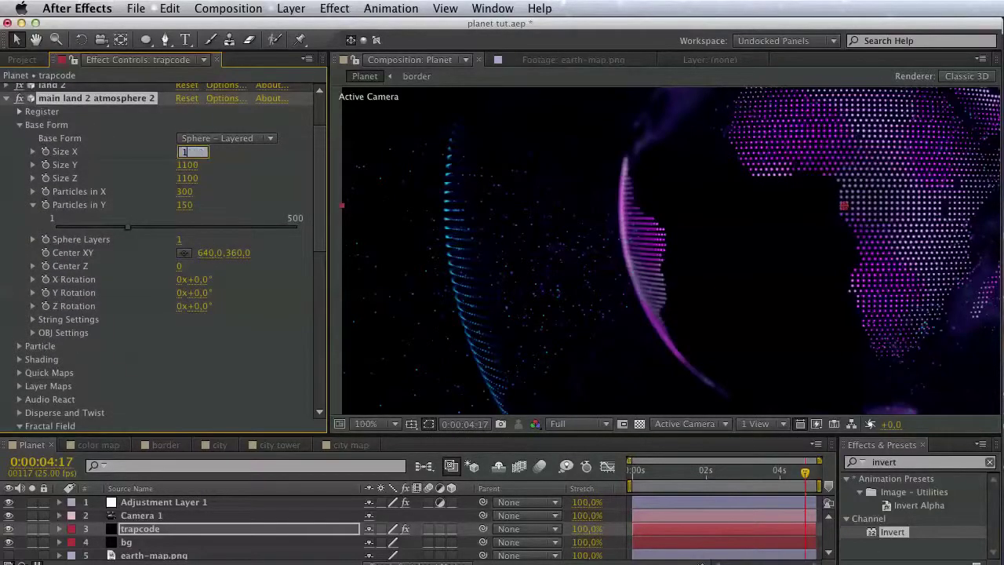
key("Tab")
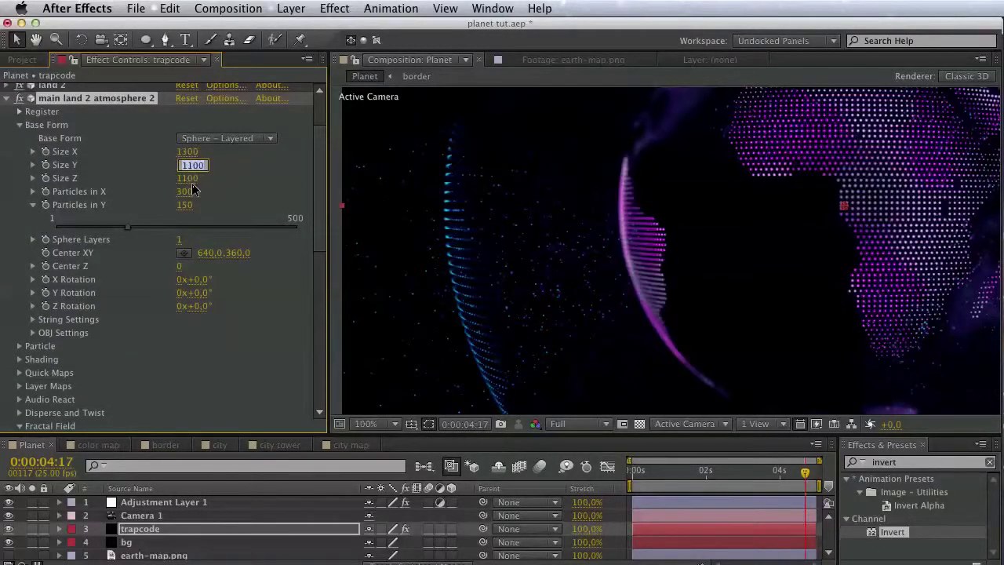
type("1300")
key("Tab")
type("1300")
left_click(238, 194)
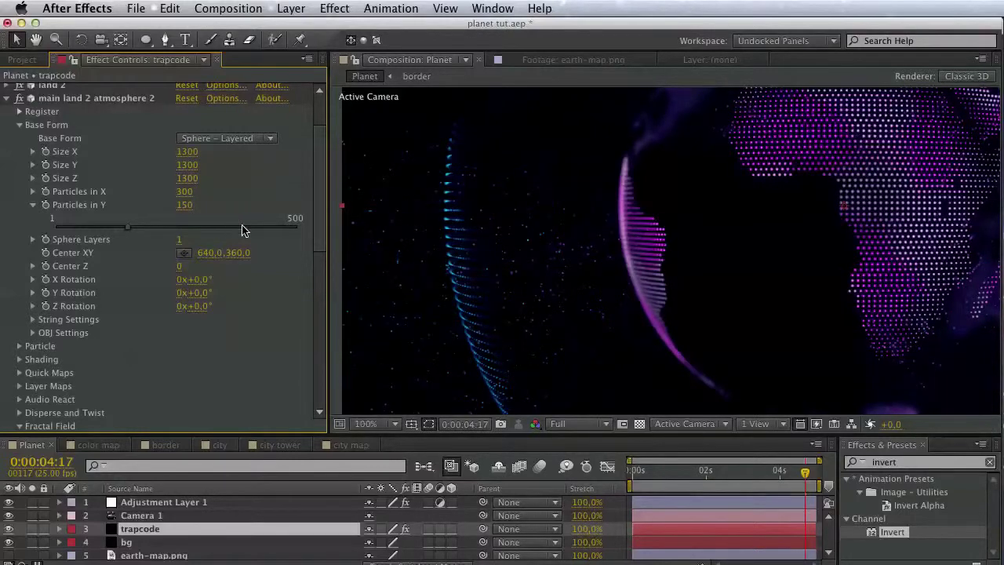
Collapse main land 2 atmosphere 2's settings and save the project with all the planet effects turned back on.
scroll(69, 149, "up", 3)
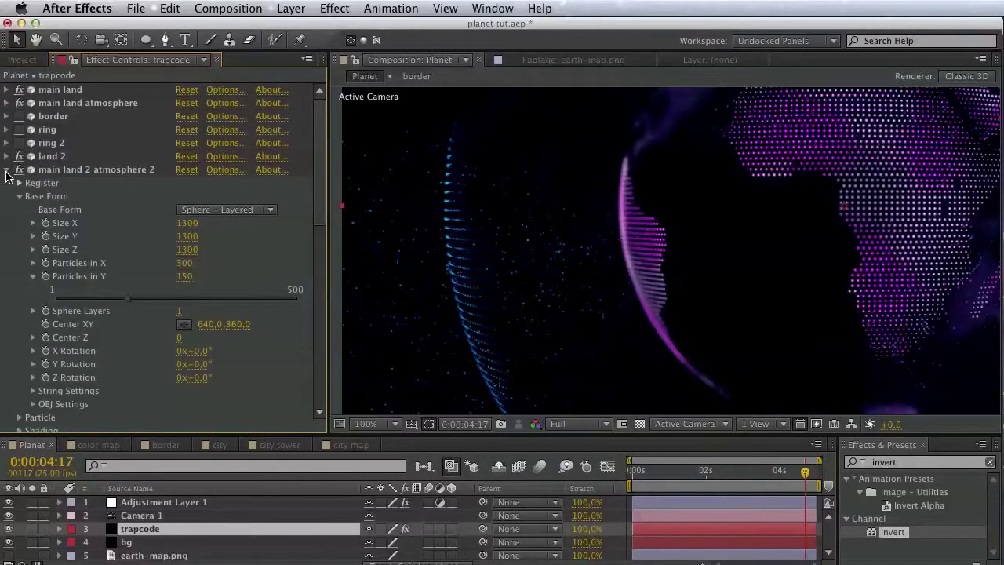
left_click(7, 170)
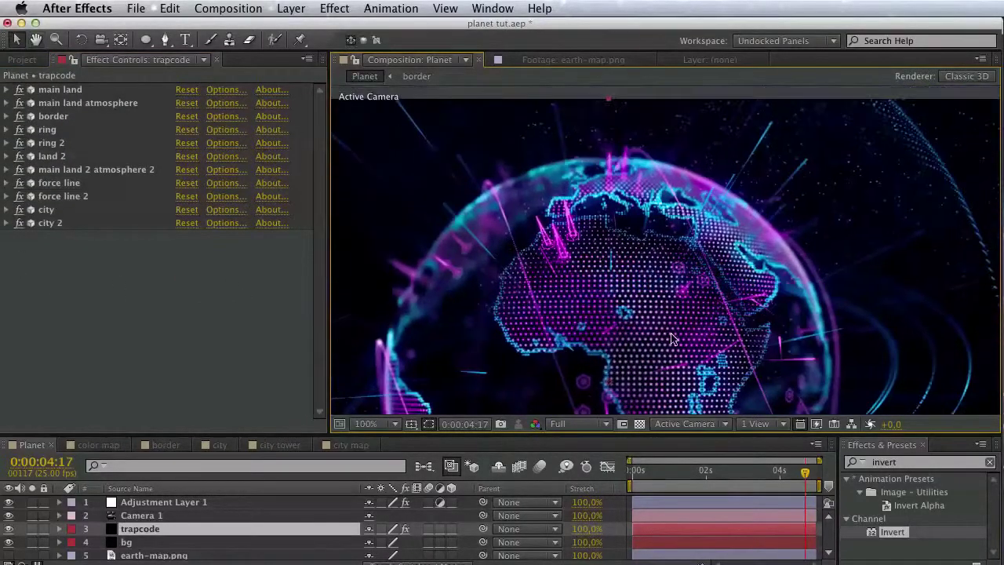
key("super+s")
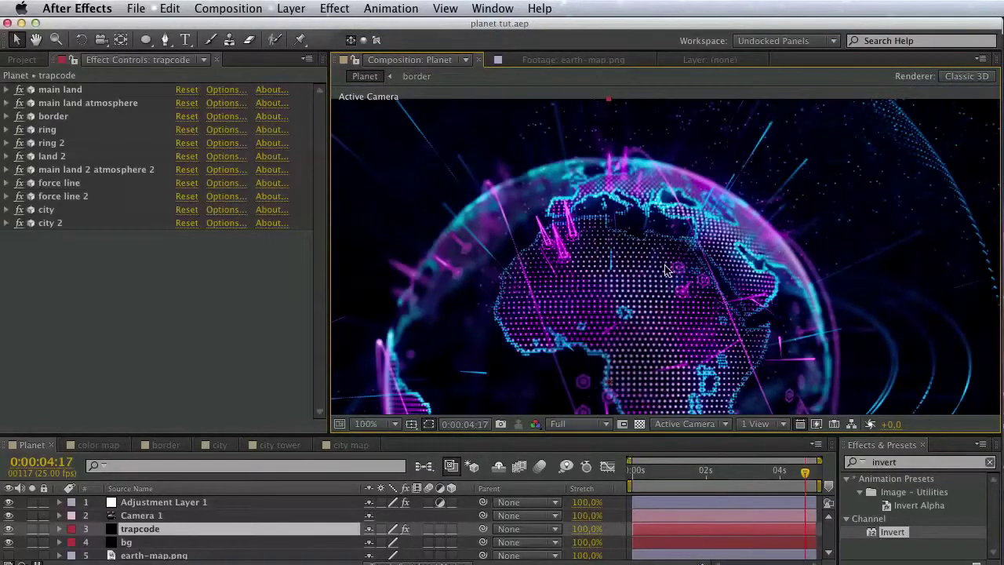
left_click_drag(660, 284, 552, 165)
left_click_drag(633, 362, 702, 321)
key("v")
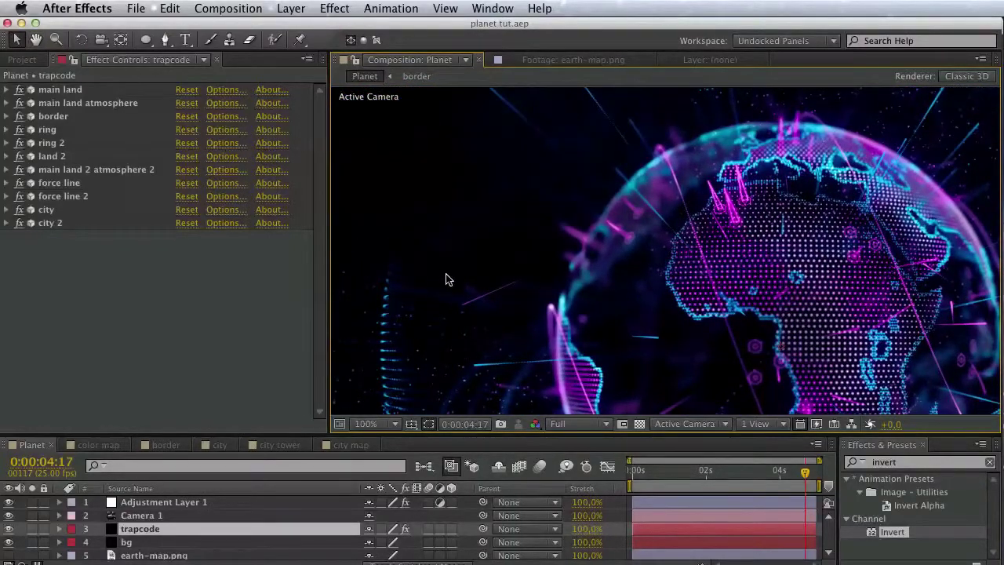
left_click(66, 143)
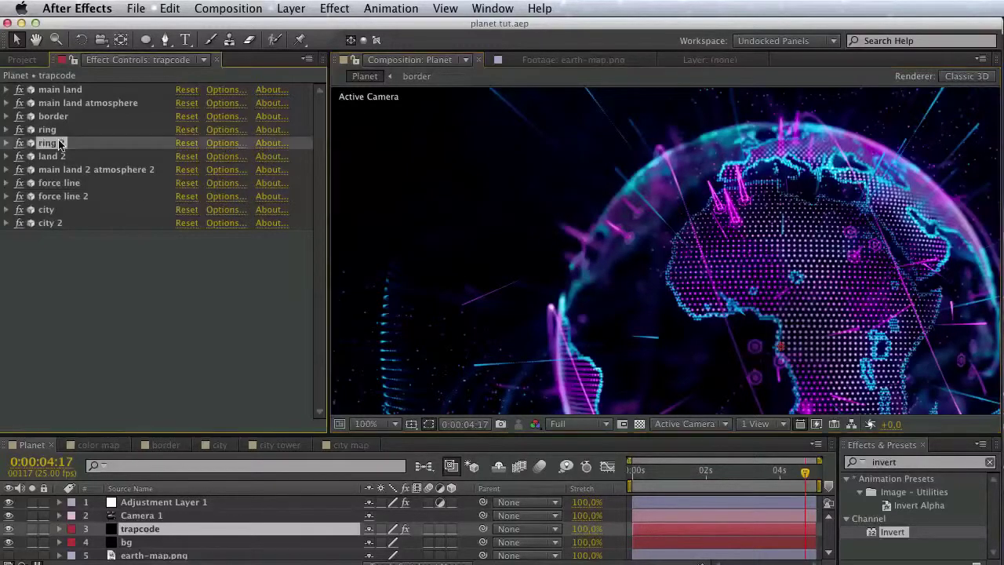
left_click(50, 130)
left_click(53, 118)
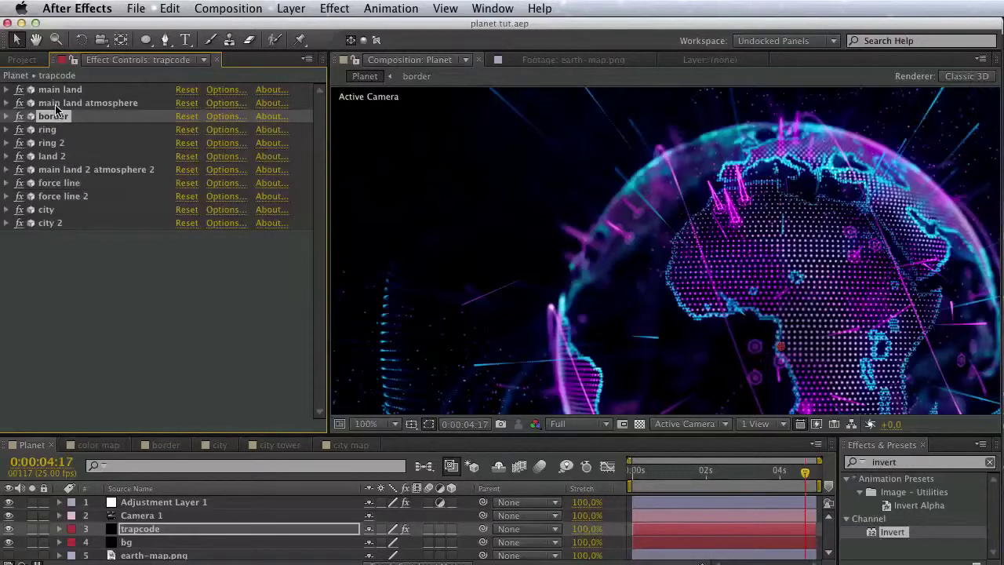
left_click(57, 104)
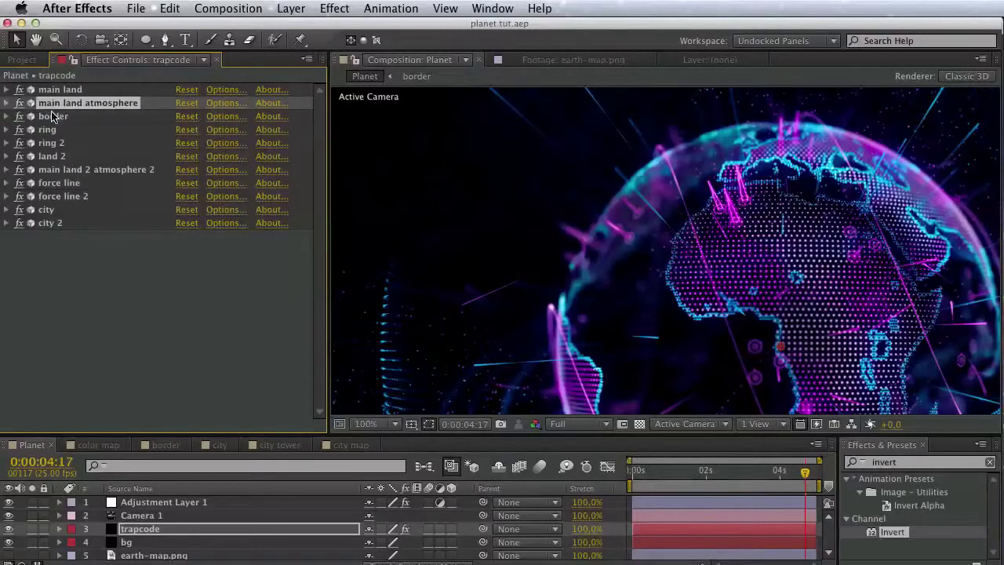
Duplicate the city effect and rename the copy village?
left_click(52, 224)
left_click(166, 5)
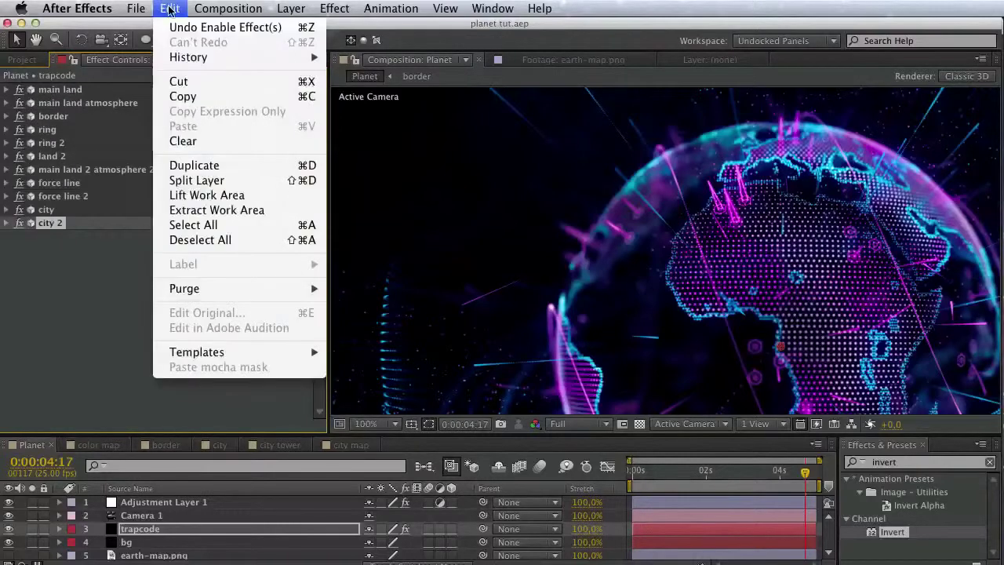
left_click(71, 196)
left_click(47, 212)
left_click(169, 8)
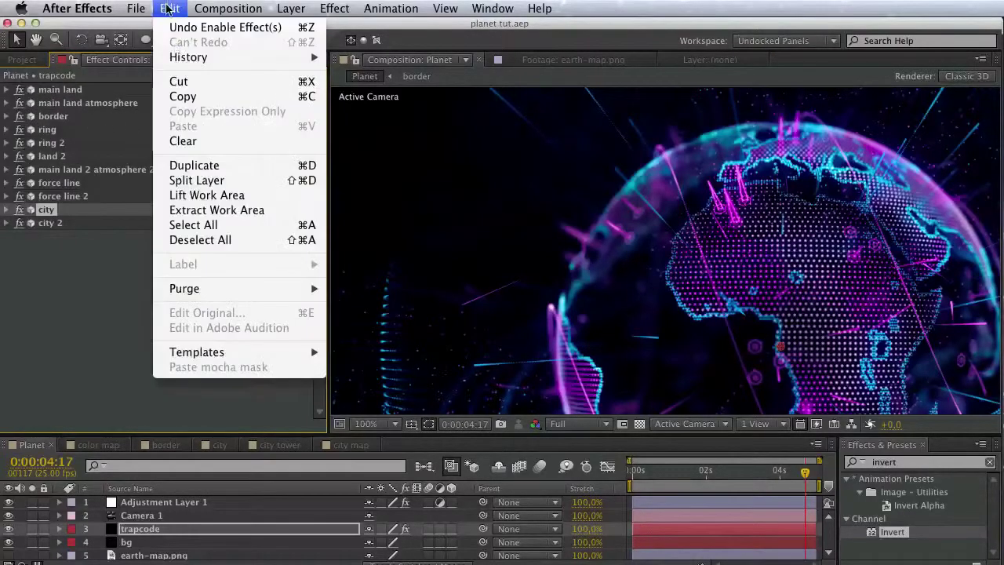
left_click(206, 165)
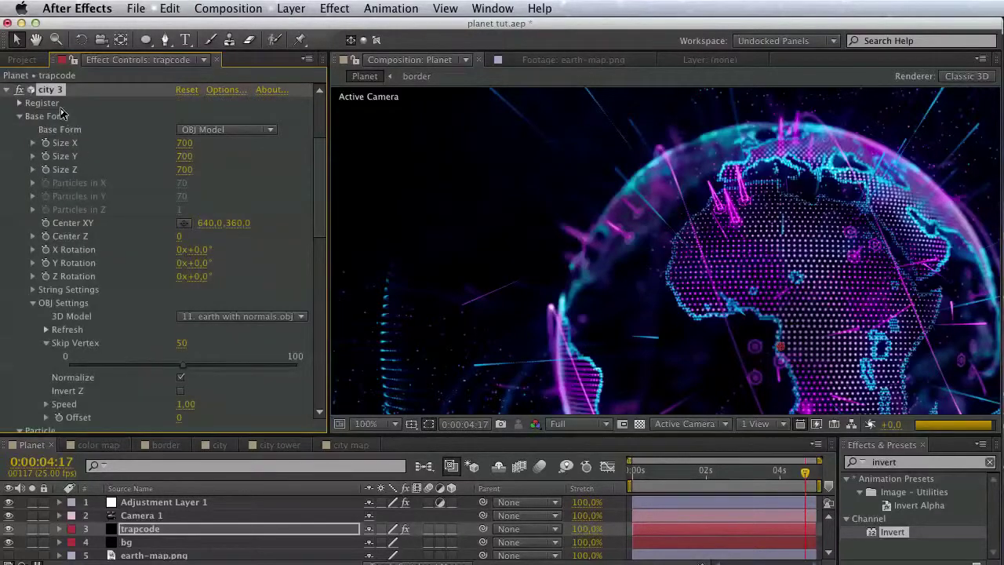
key("Return")
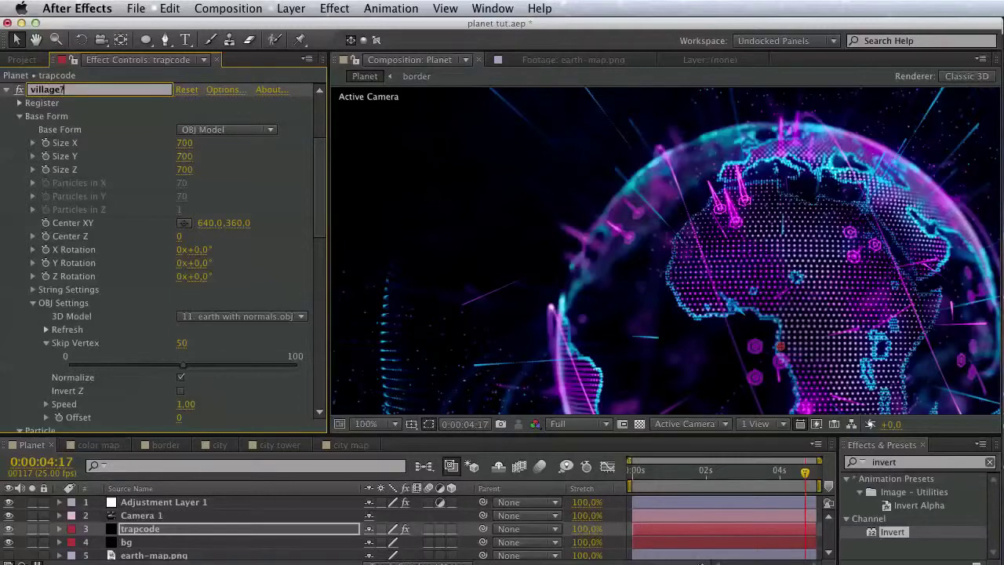
key("Return")
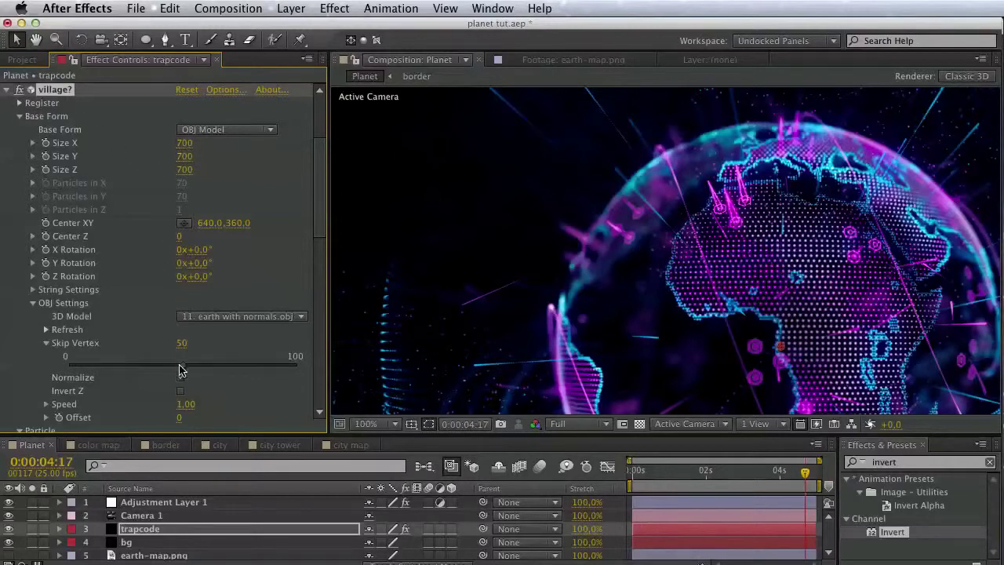
Set the village? effect's OBJ Skip Vertex to 0 and its particle Size to 5.
left_click_drag(175, 372, 37, 368)
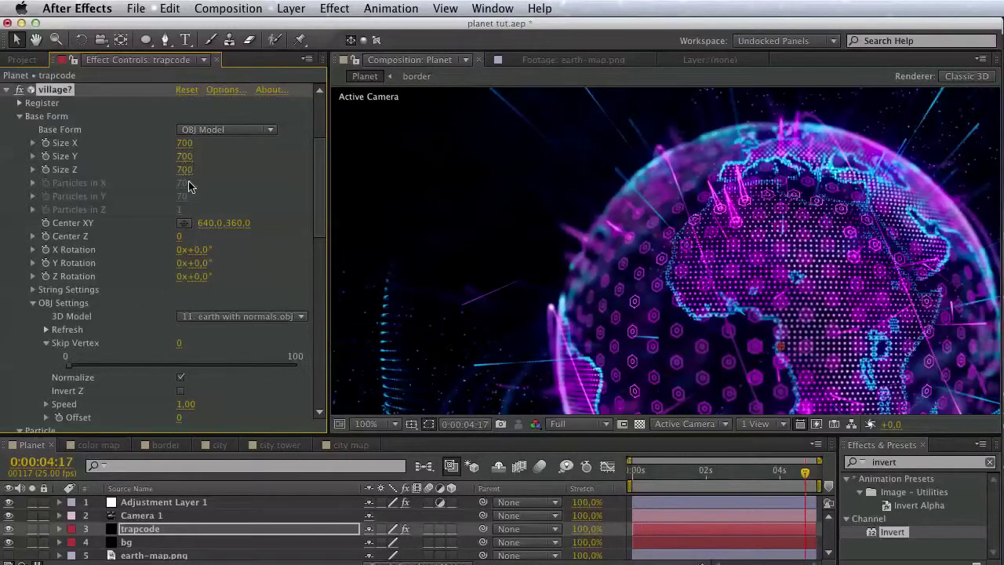
scroll(269, 286, "down", 5)
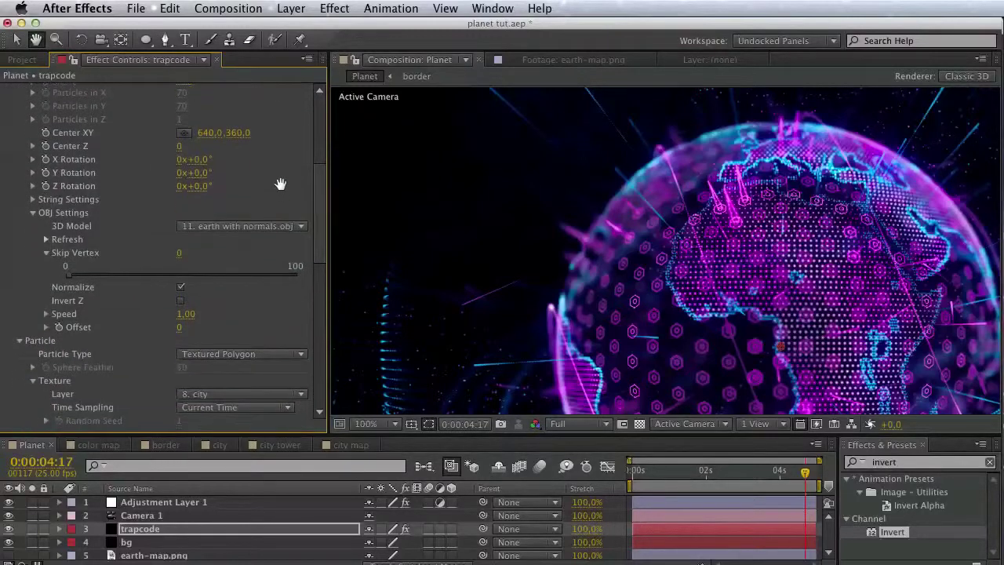
scroll(173, 263, "down", 3)
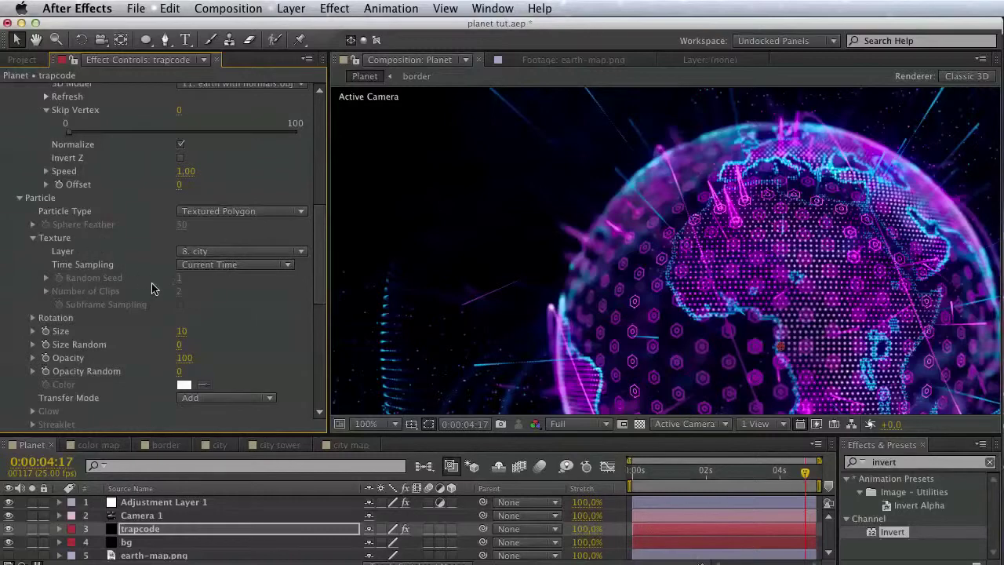
left_click(184, 333)
type("5")
key("Return")
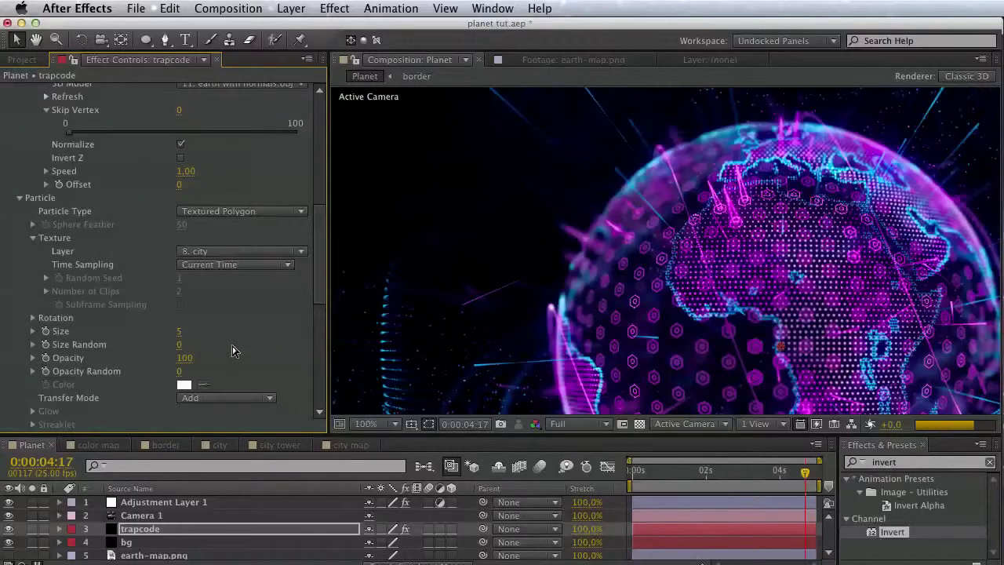
Change village?'s particle type to Textured Polygon Colorize and its color to the saved light blue swatch.
left_click(199, 271)
left_click(126, 275)
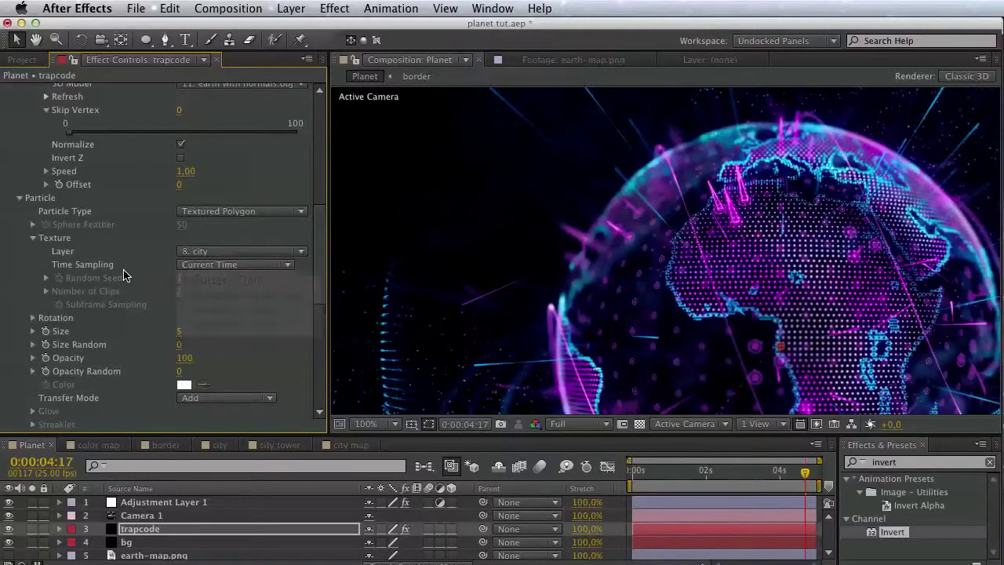
left_click(191, 216)
left_click(250, 361)
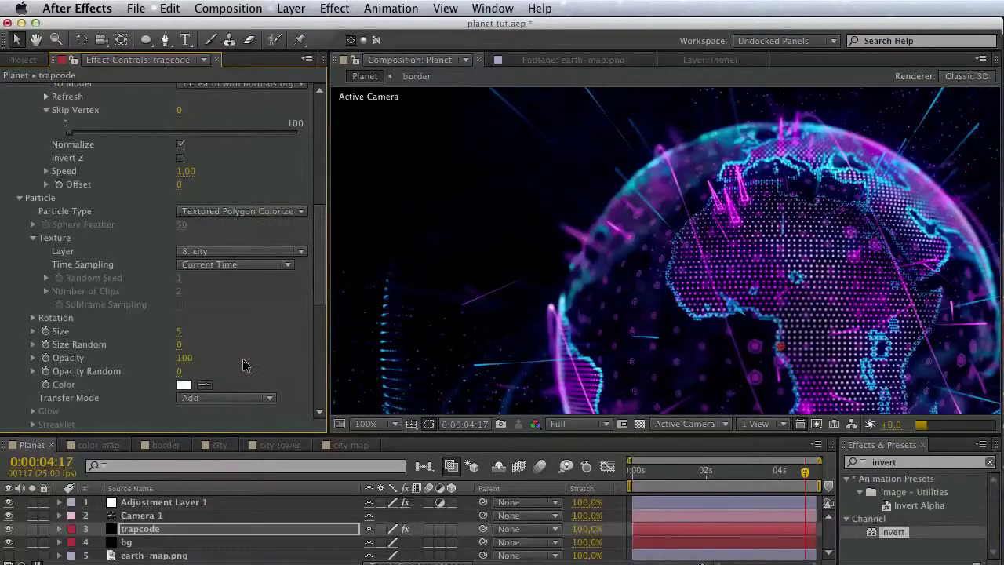
left_click(185, 385)
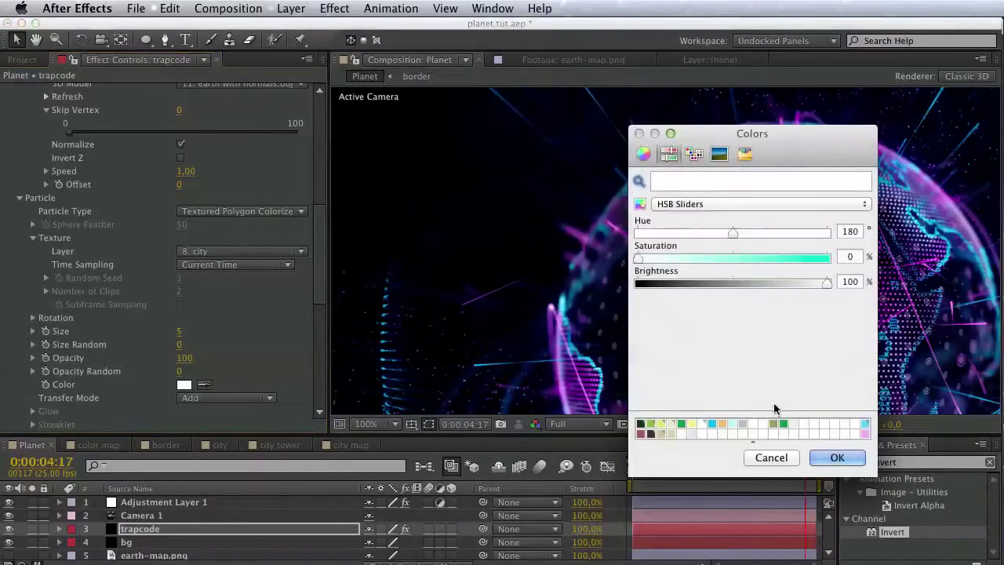
left_click(865, 424)
left_click(837, 457)
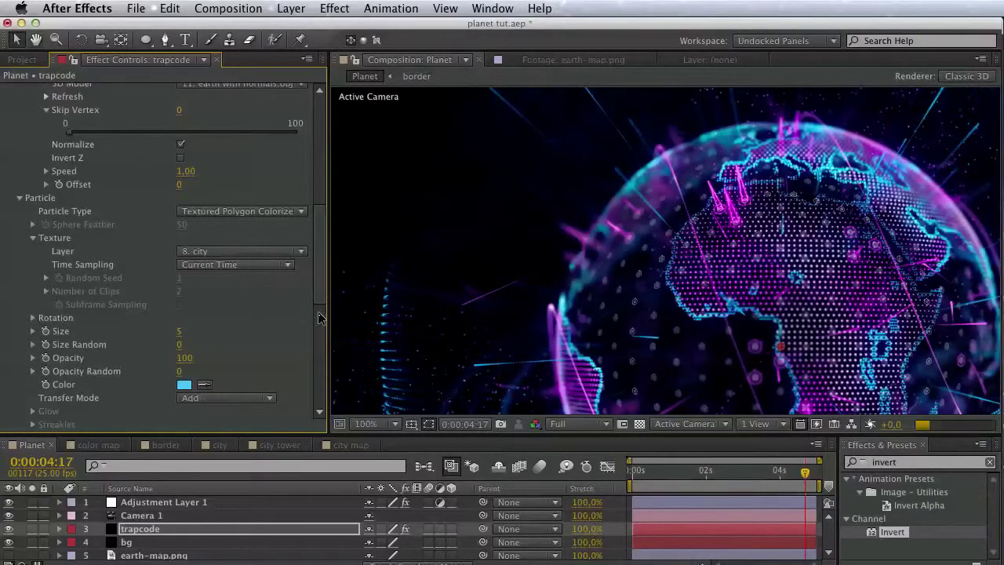
Use earth-map.png as village?'s Size layer map with Invert Map enabled, and save the project.
left_click_drag(322, 296, 319, 377)
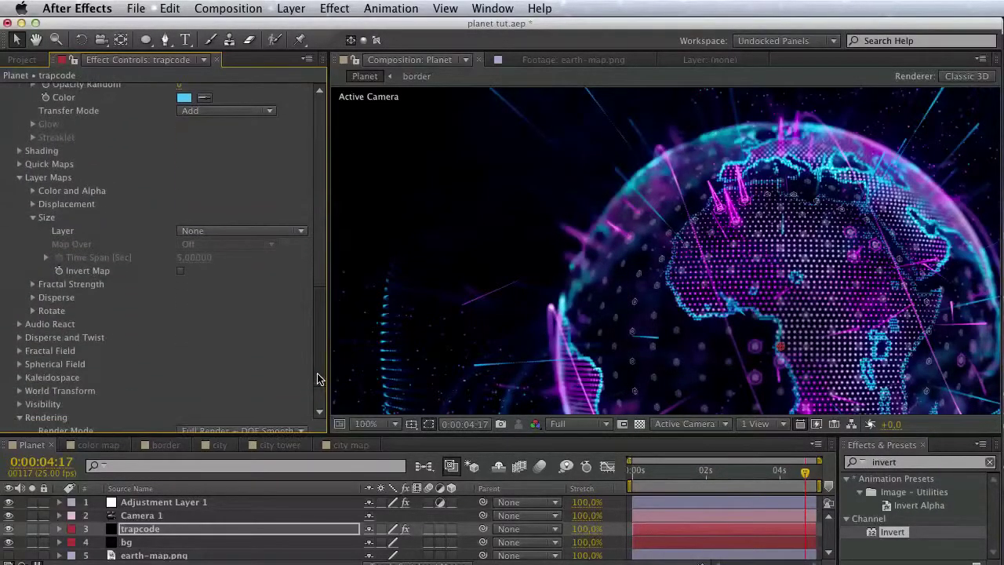
left_click(200, 232)
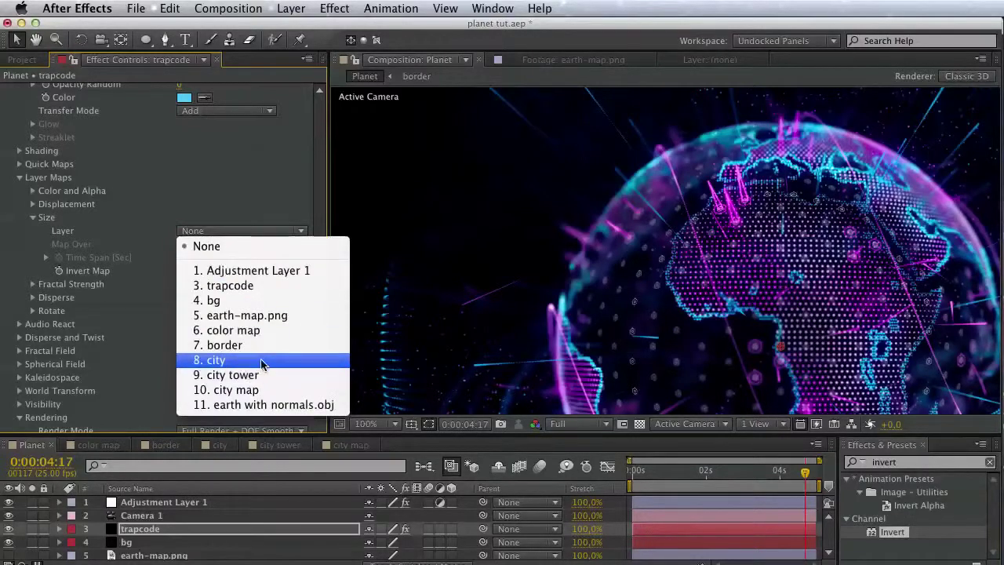
left_click(256, 315)
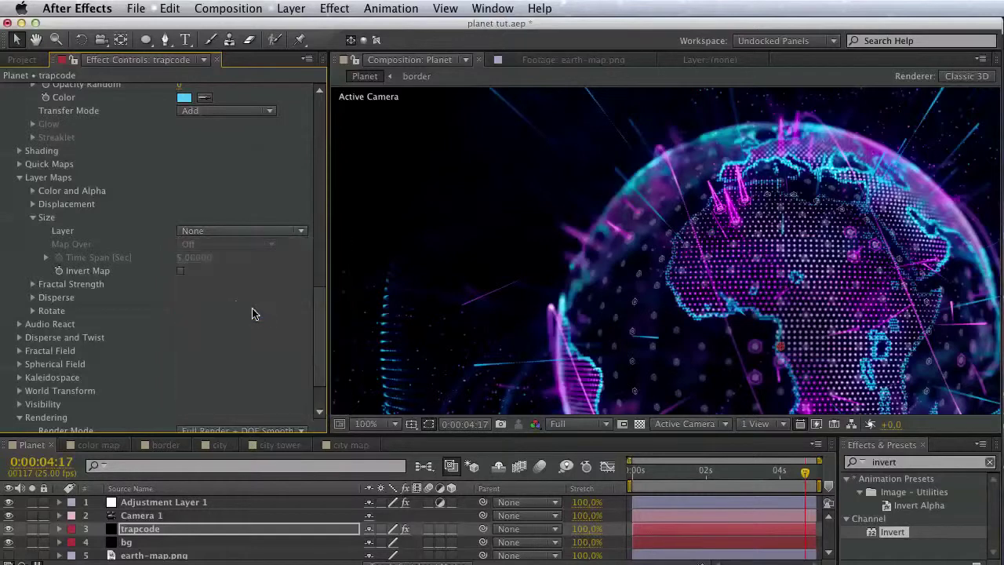
left_click(181, 272)
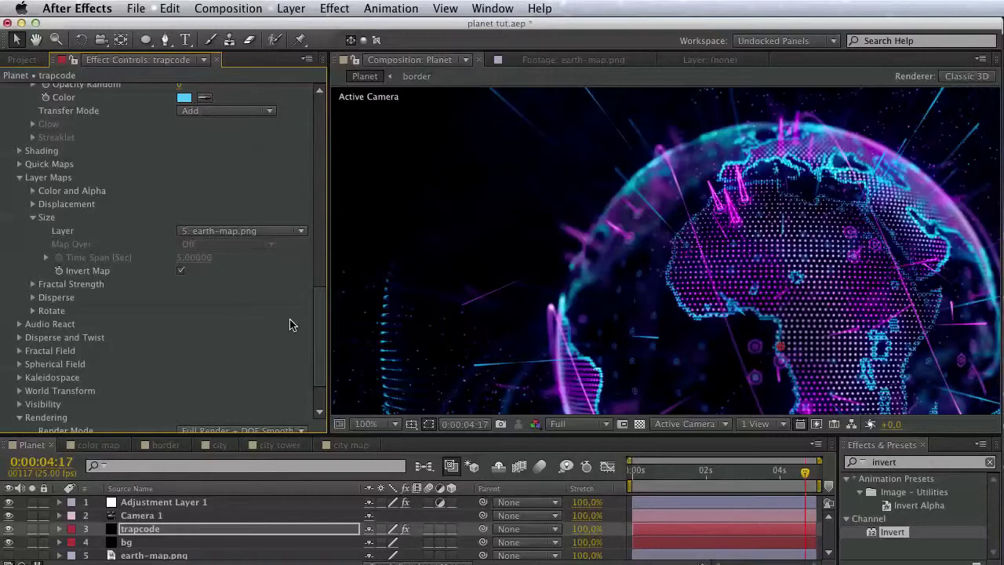
key("space")
left_click_drag(596, 333, 511, 268)
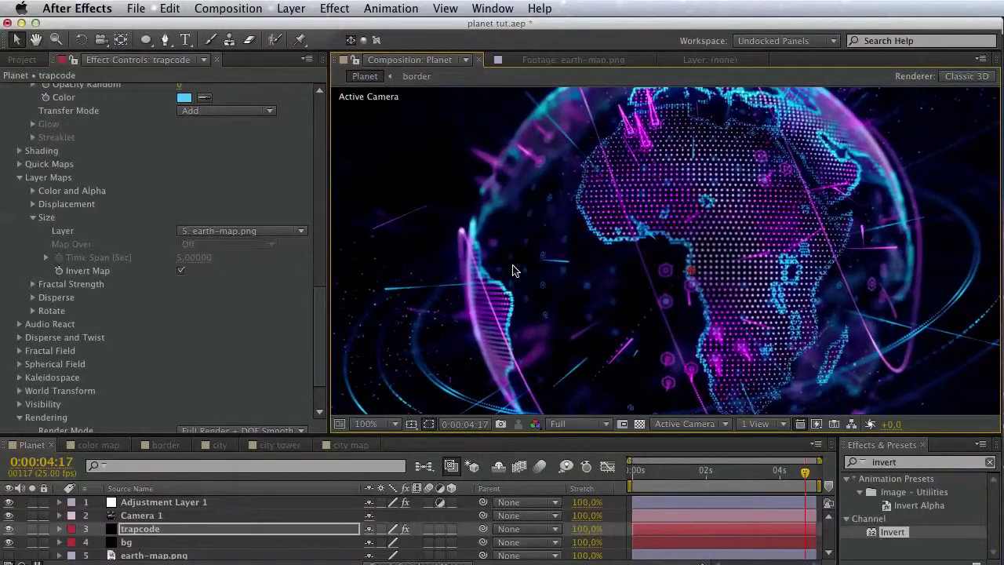
key("super+s")
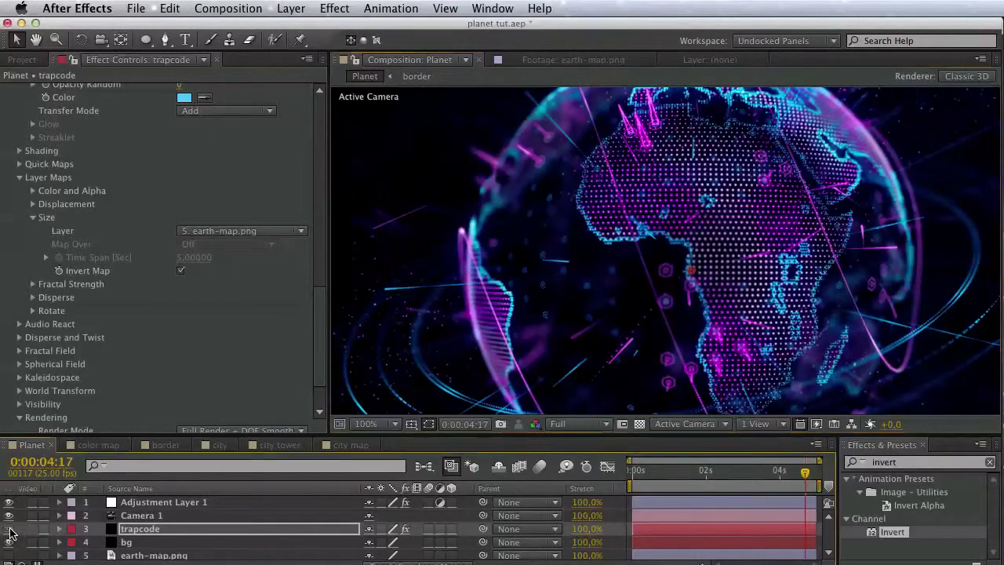
Hide the trapcode layer and create a solid named plexus, placed directly below Camera 1 in the layer stack.
left_click(9, 529)
left_click(280, 7)
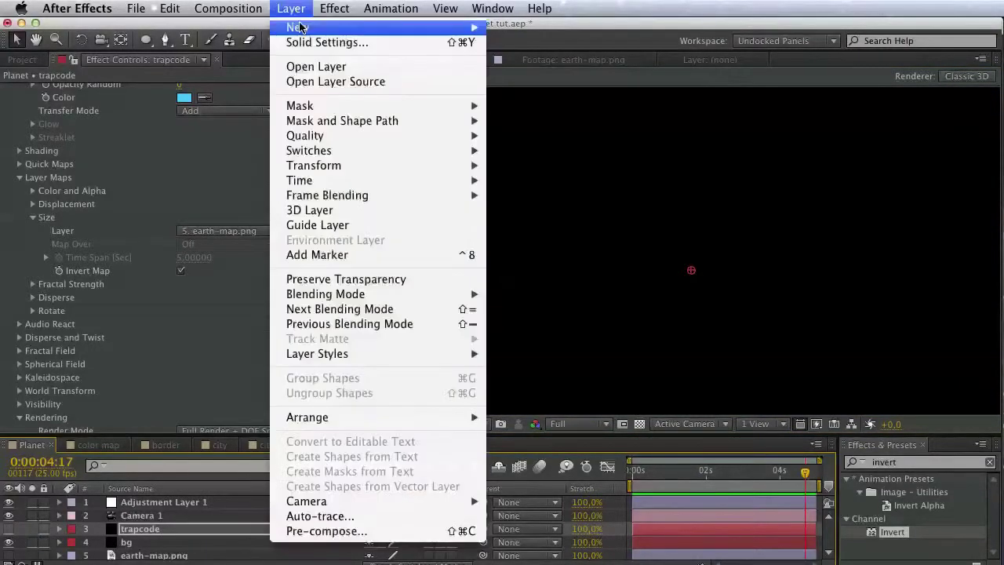
mouse_move(302, 28)
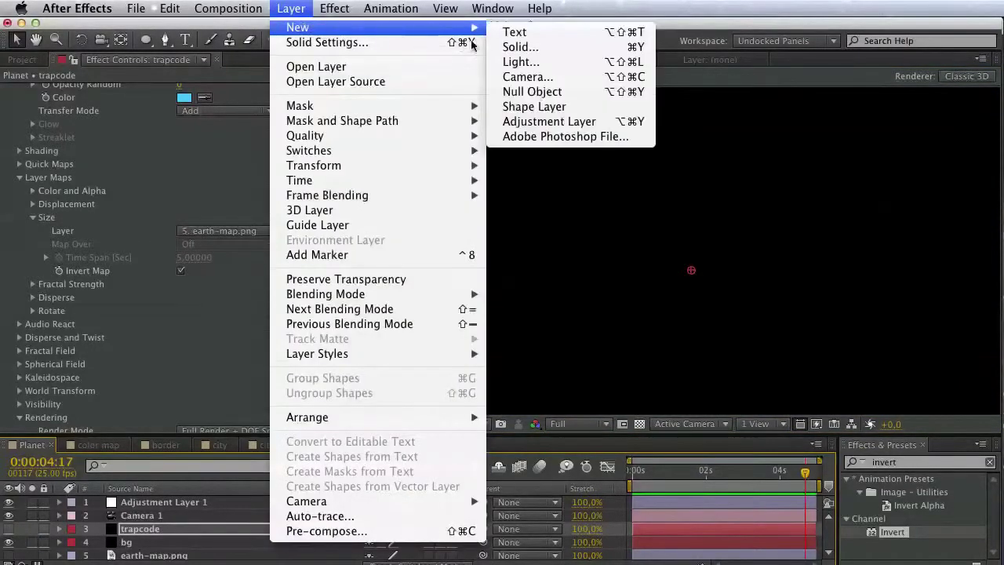
left_click(564, 48)
type("plexus")
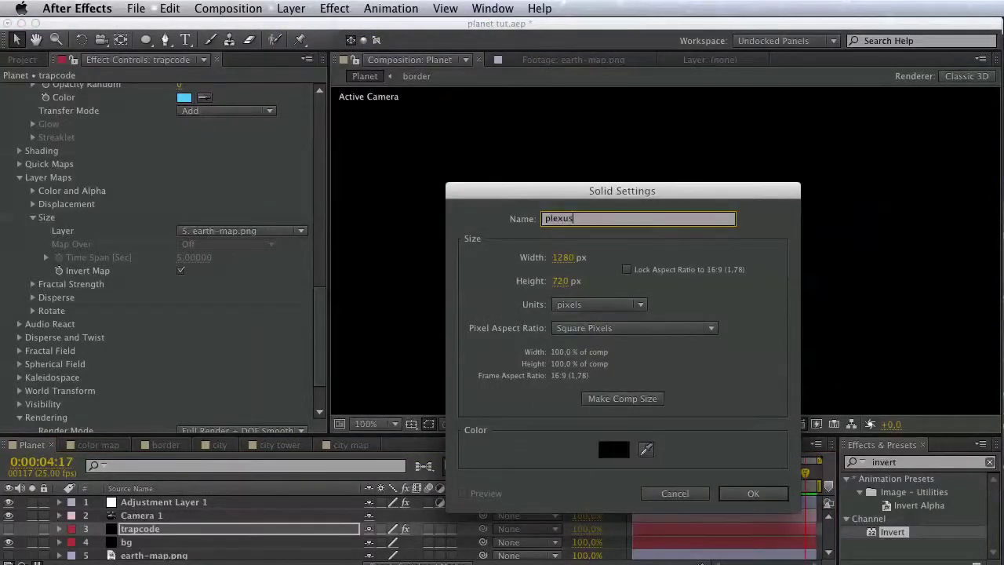
key("Return")
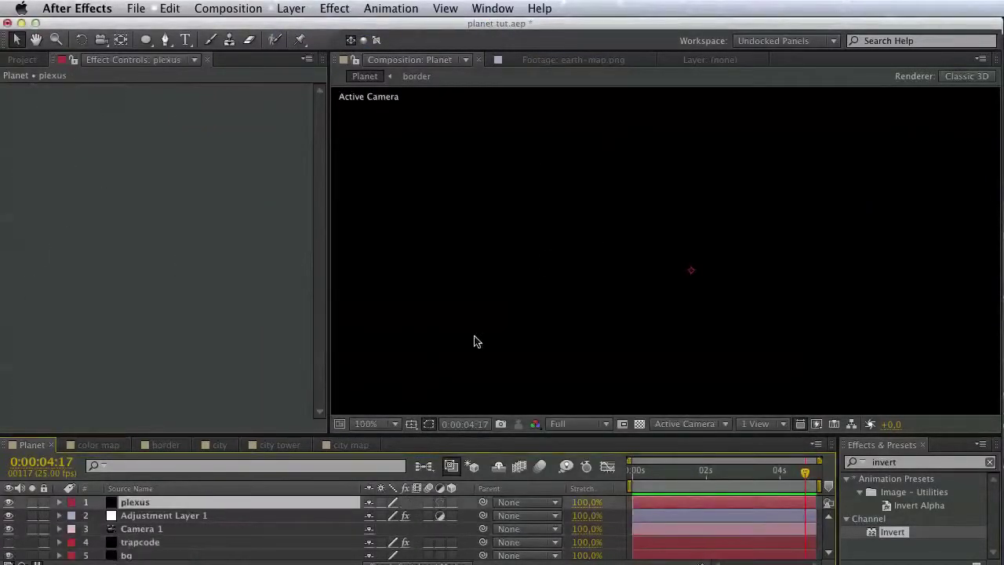
left_click_drag(163, 506, 177, 540)
Find the Plexus effect and apply it to the plexus layer.
double_click(887, 463)
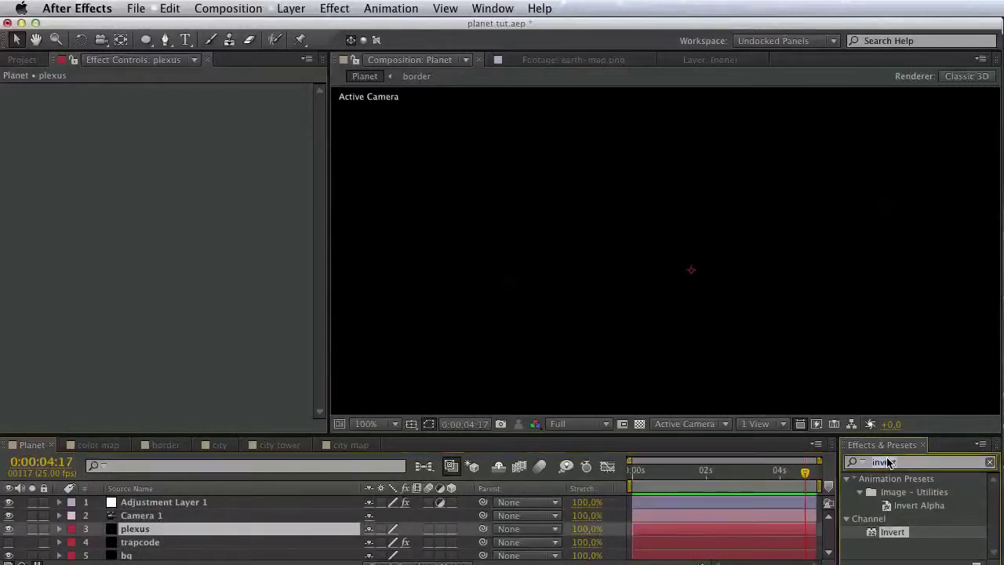
type("plexus")
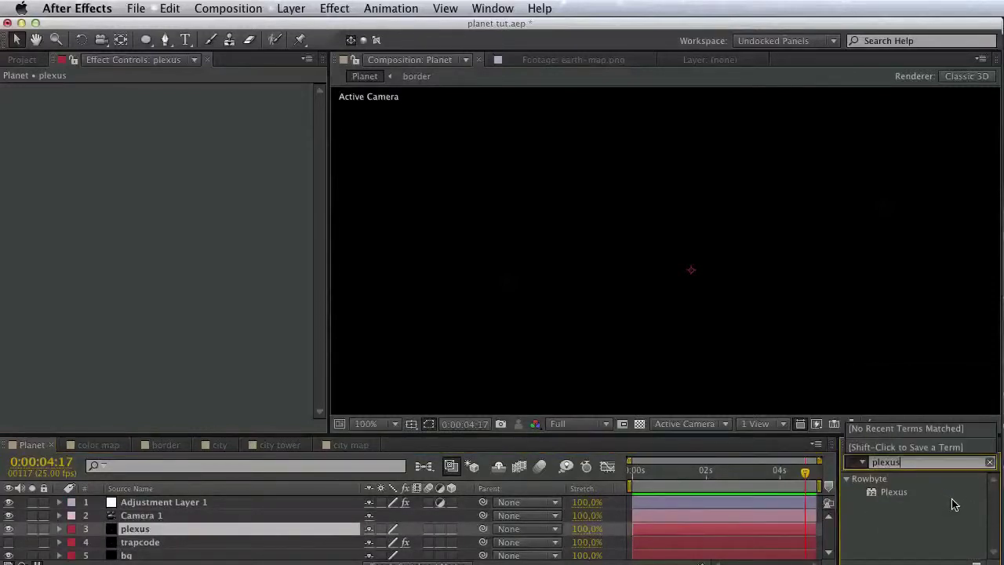
left_click_drag(904, 495, 391, 393)
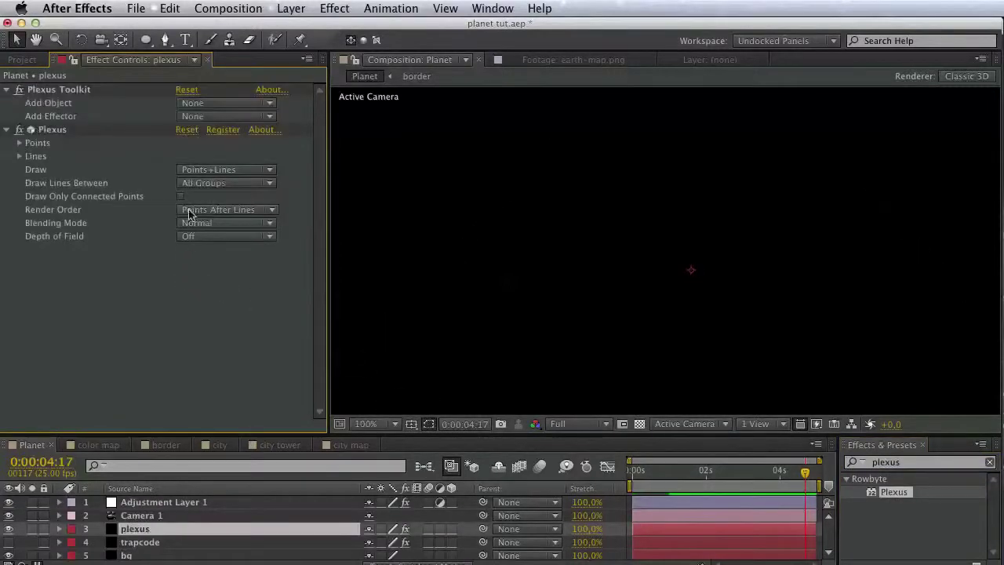
Add an OBJ object to the Plexus effect and import earth with normals.obj from the tex folder into it.
left_click(201, 121)
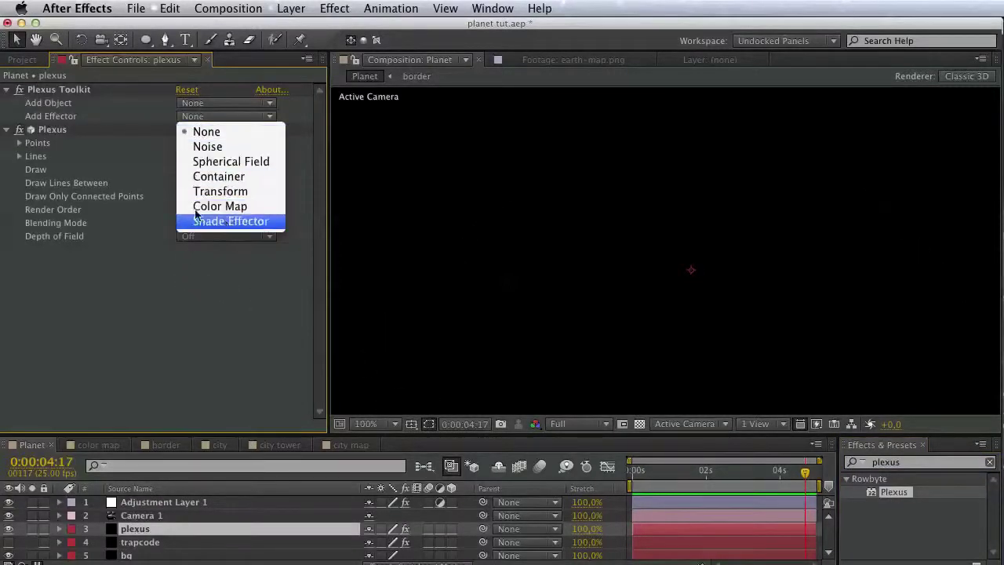
left_click(209, 104)
left_click(209, 103)
left_click(206, 163)
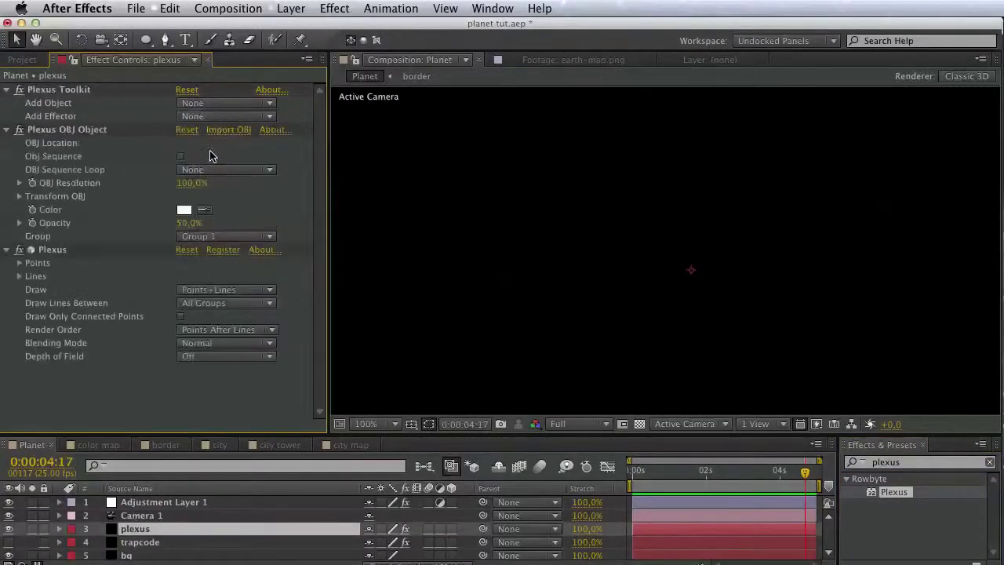
left_click(224, 130)
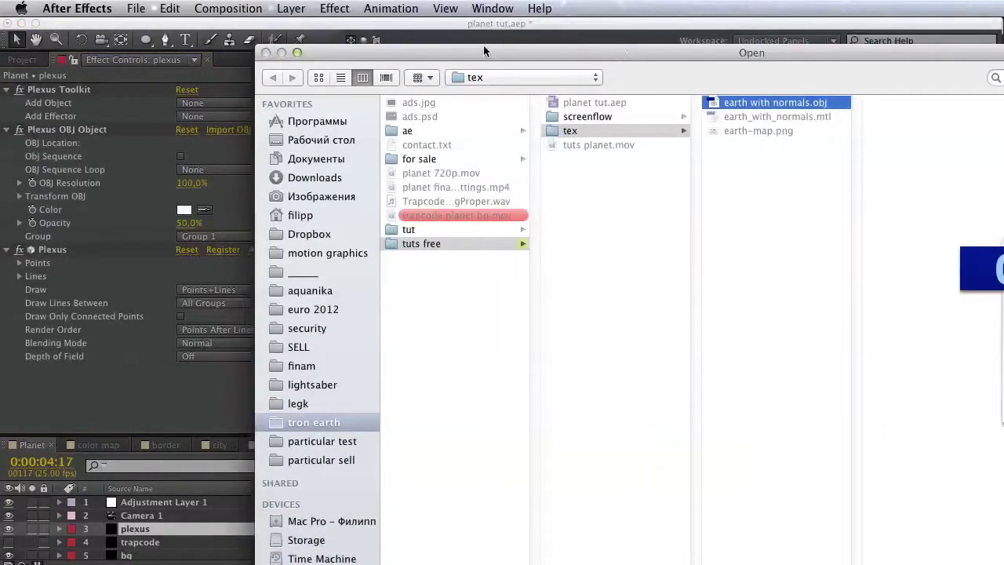
left_click_drag(499, 16, 142, 42)
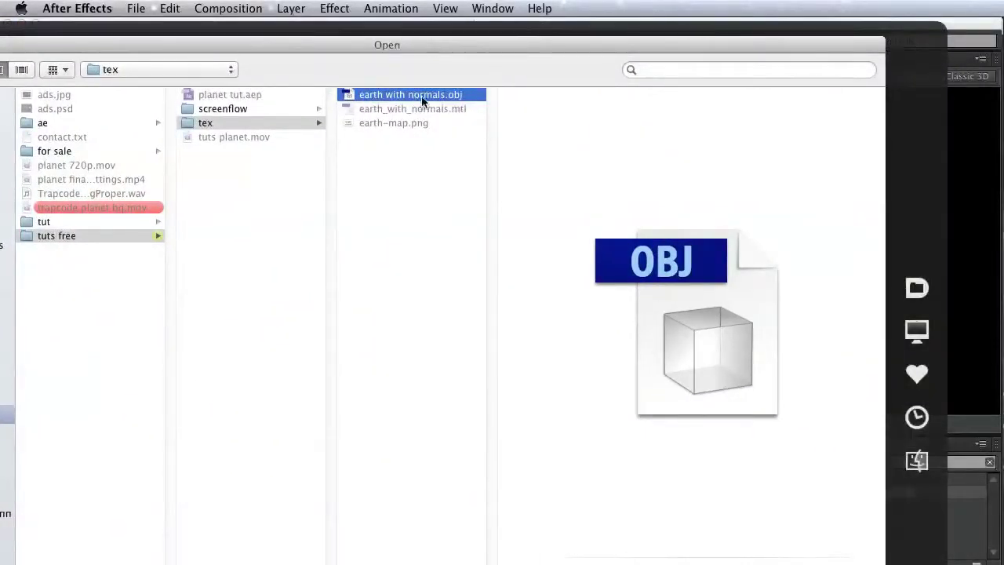
key("Return")
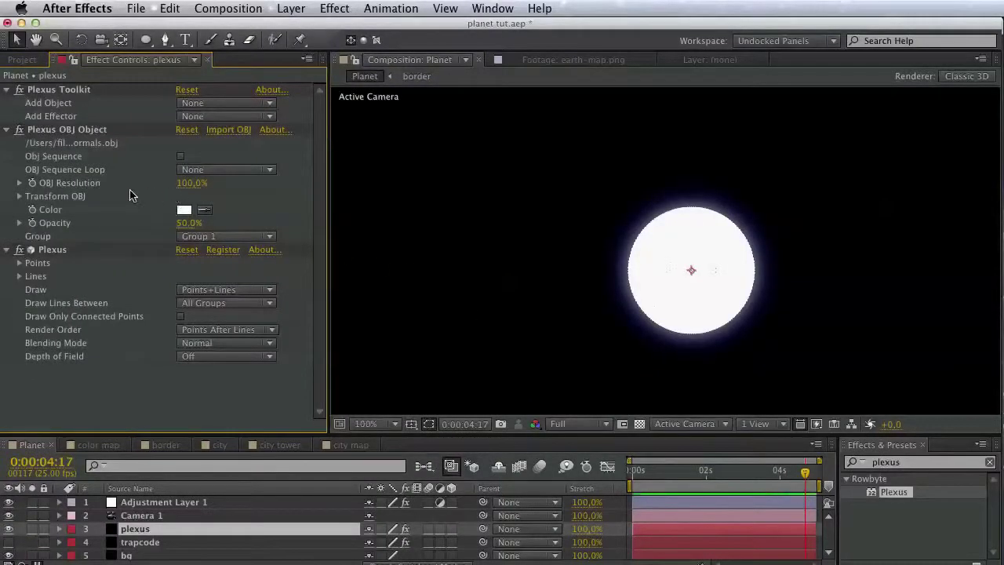
Add a Transform effector to Plexus and enlarge the sphere with a uniform X Scale of 538%.
left_click(225, 118)
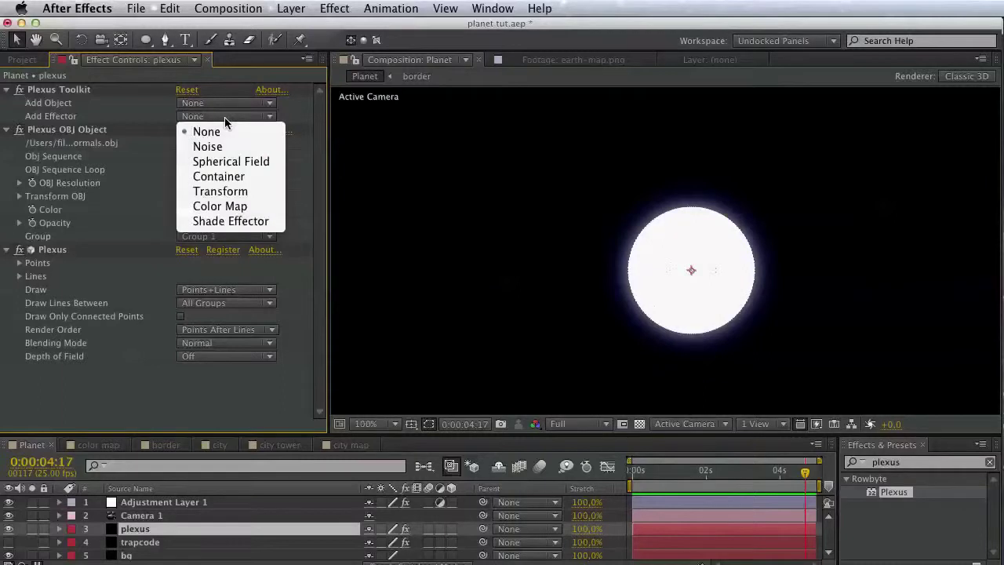
left_click(225, 194)
scroll(161, 271, "down", 2)
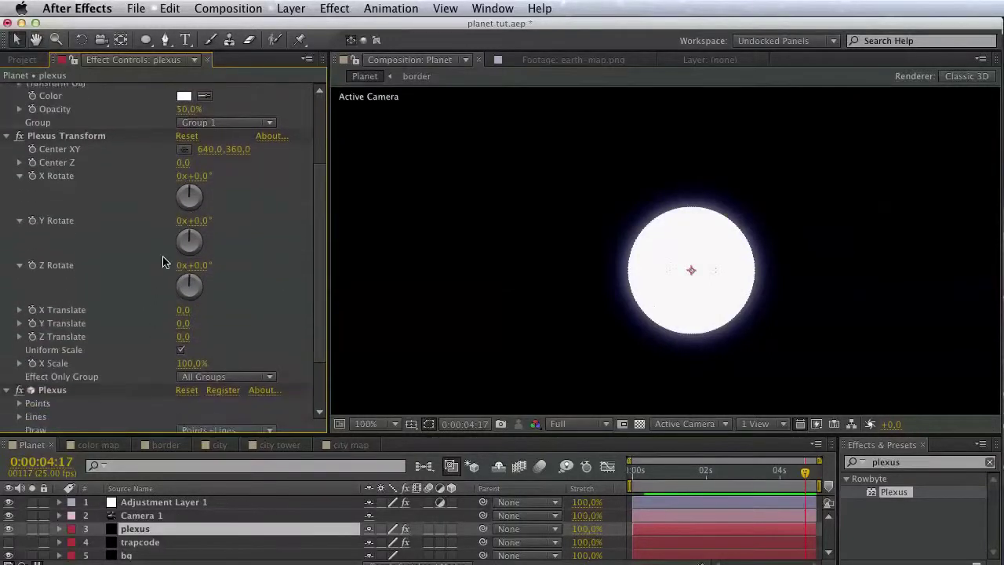
left_click(19, 363)
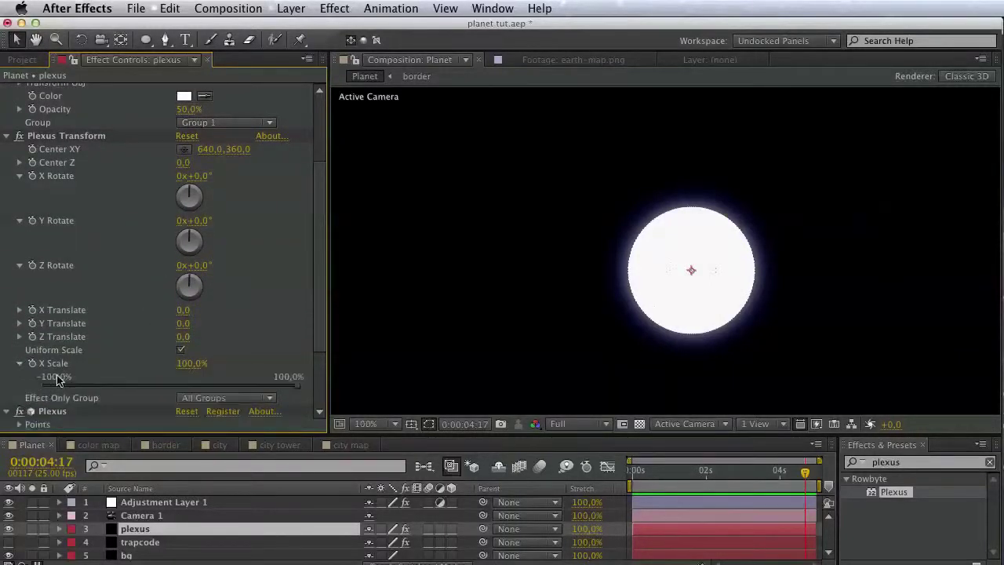
left_click_drag(191, 363, 371, 386)
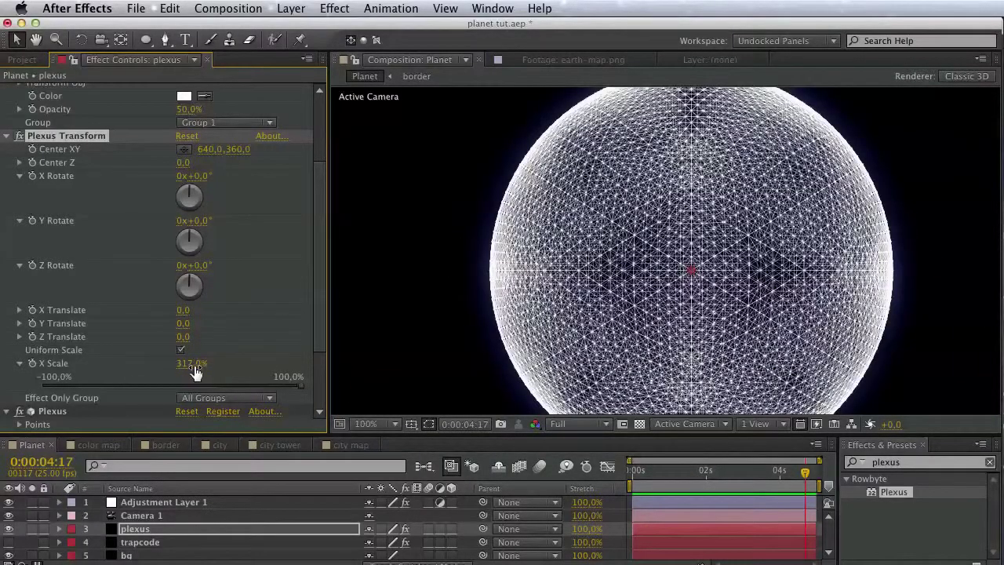
left_click_drag(196, 372, 375, 376)
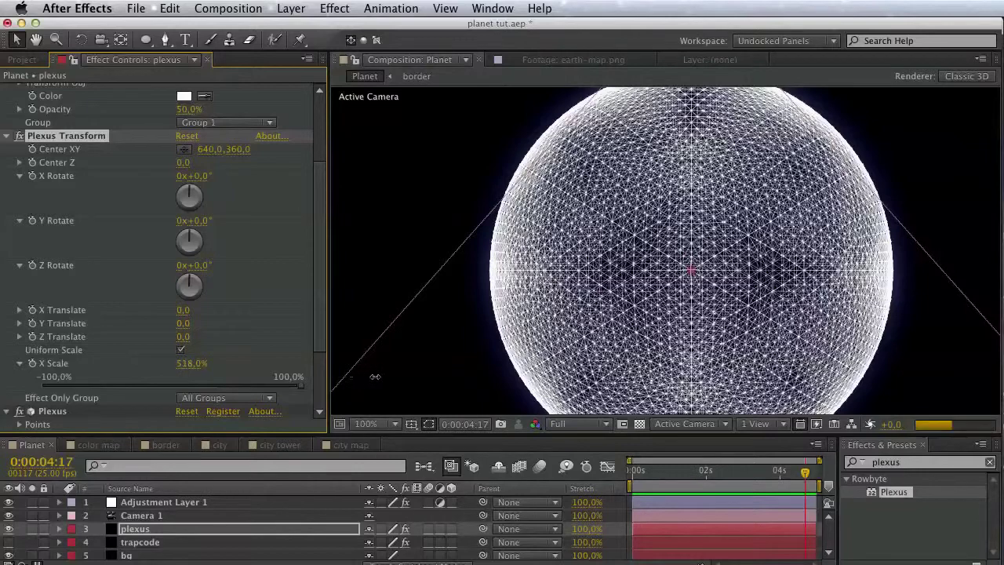
Show the trapcode layer again and set the Plexus Transform's uniform X Scale to 380% to fit around the planet.
left_click(8, 542)
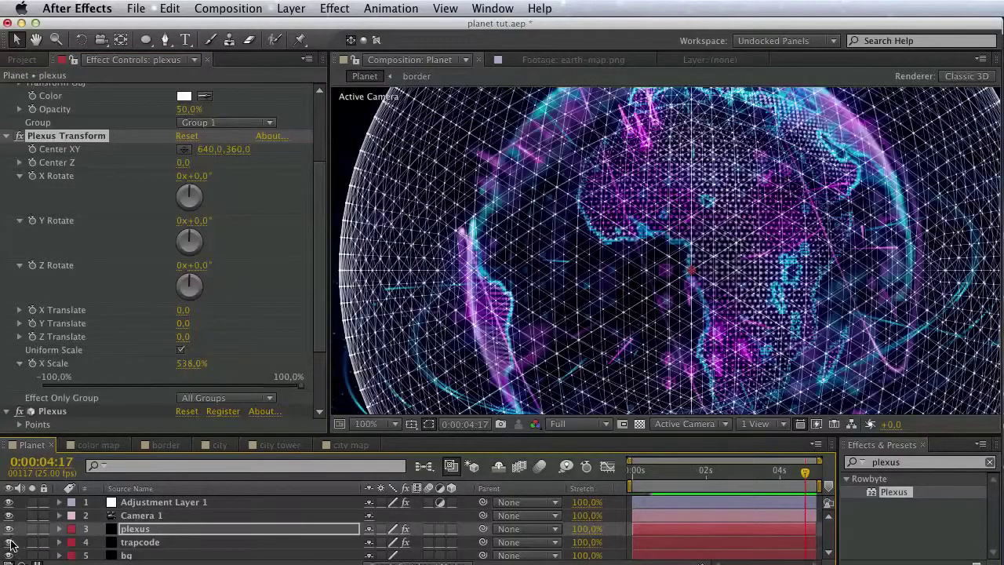
left_click(194, 365)
type("350")
key("Return")
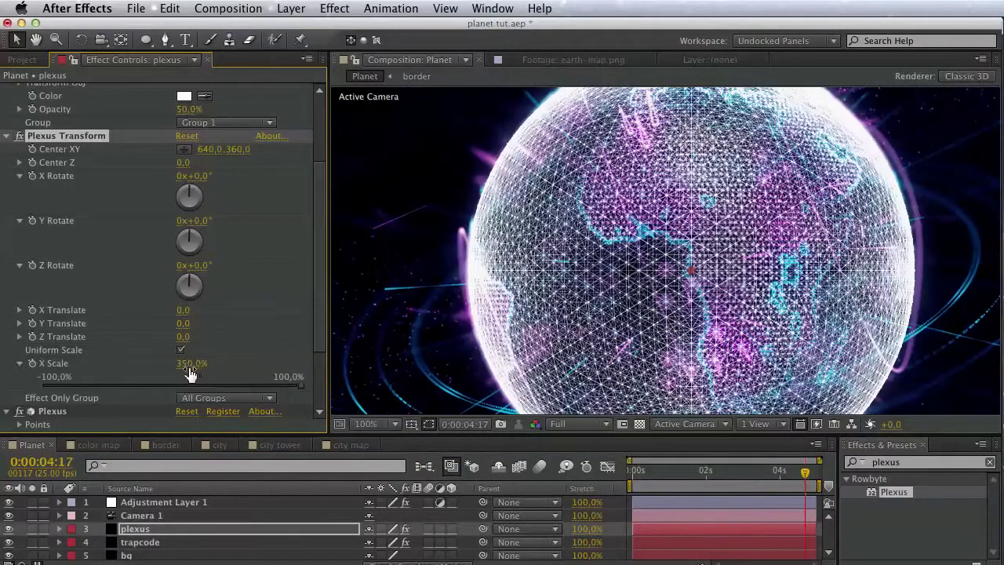
left_click(192, 363)
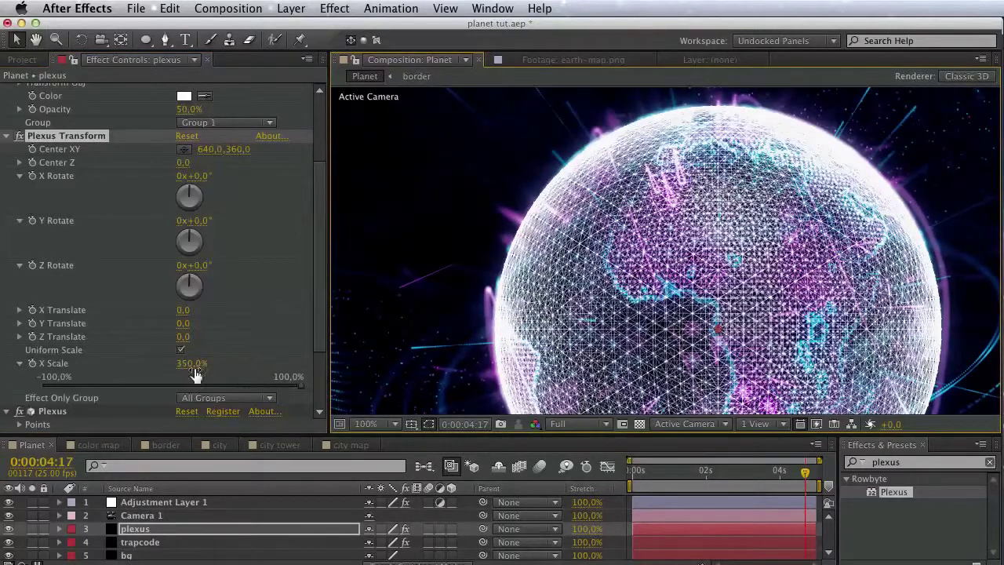
type("380")
key("Return")
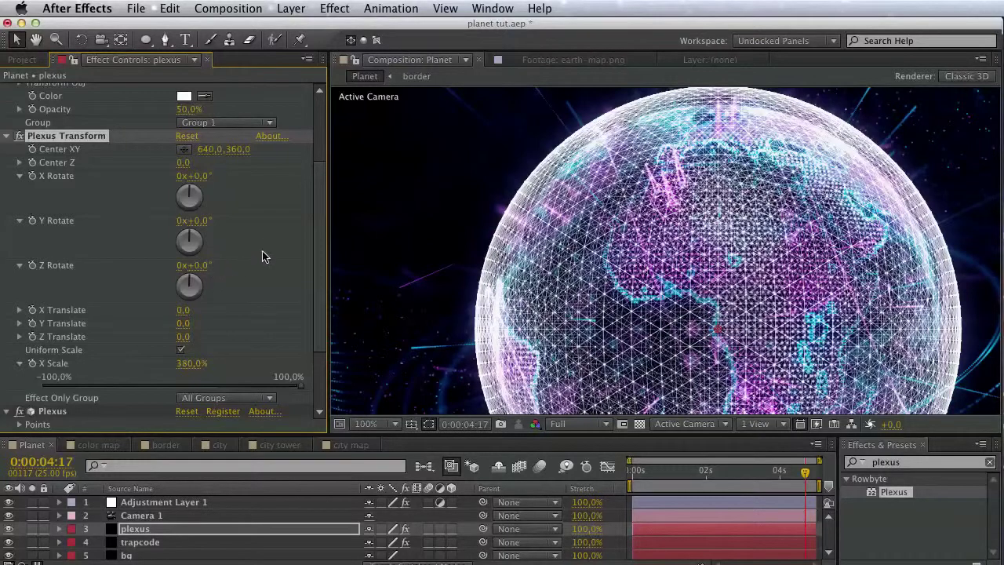
Reduce the Plexus OBJ Object's OBJ Resolution to 37.2%.
scroll(275, 314, "up", 3)
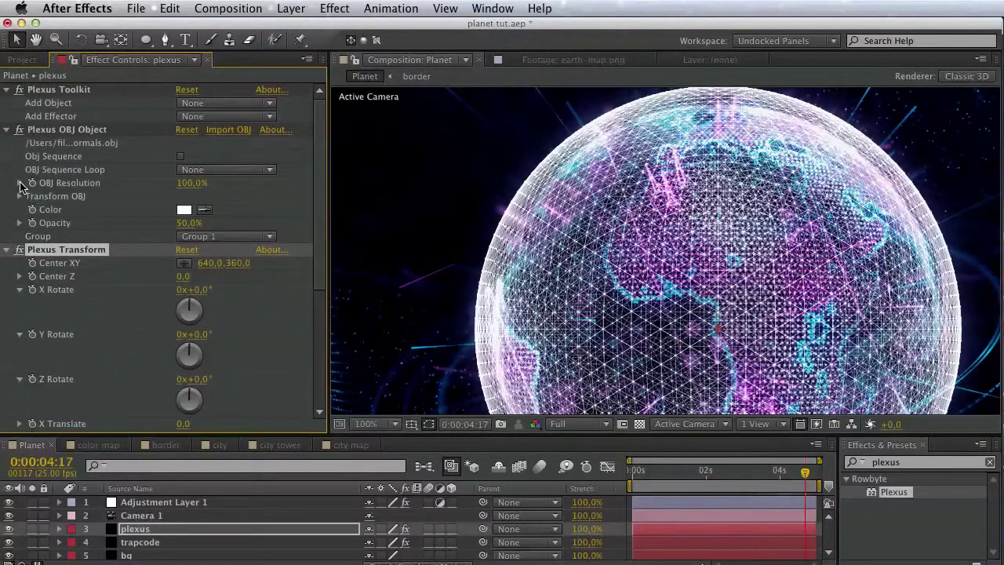
left_click(20, 184)
left_click_drag(240, 210, 184, 212)
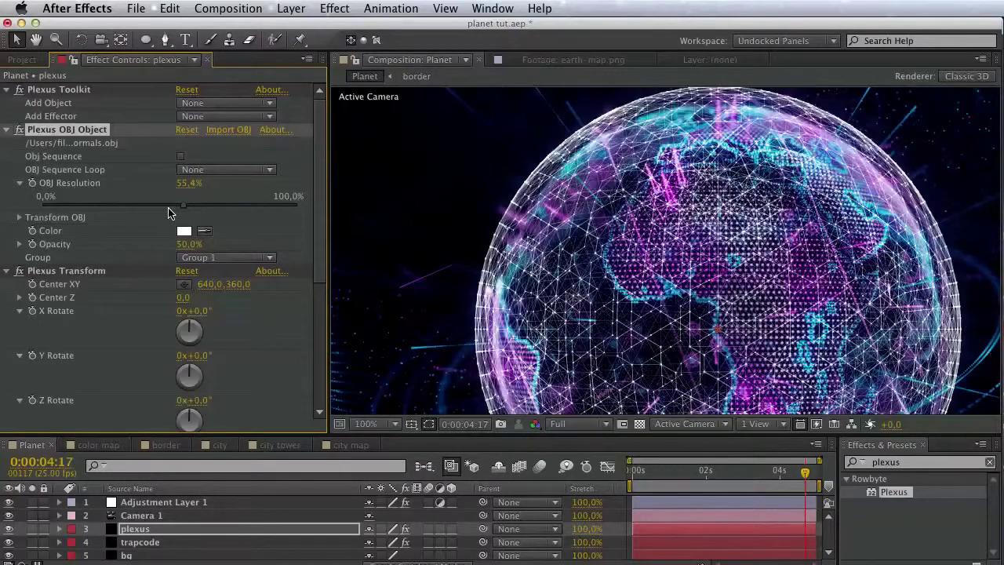
left_click(158, 206)
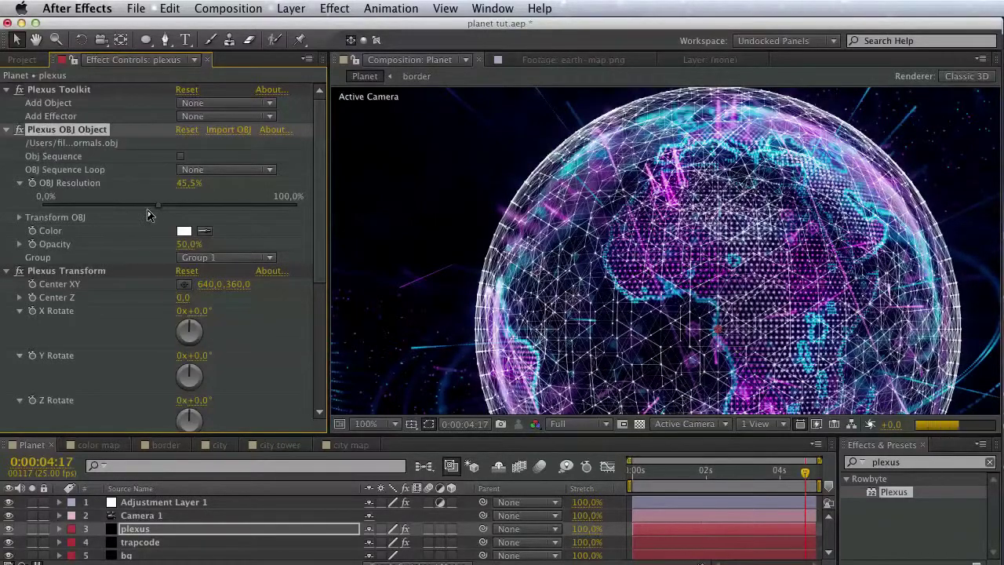
left_click(137, 215)
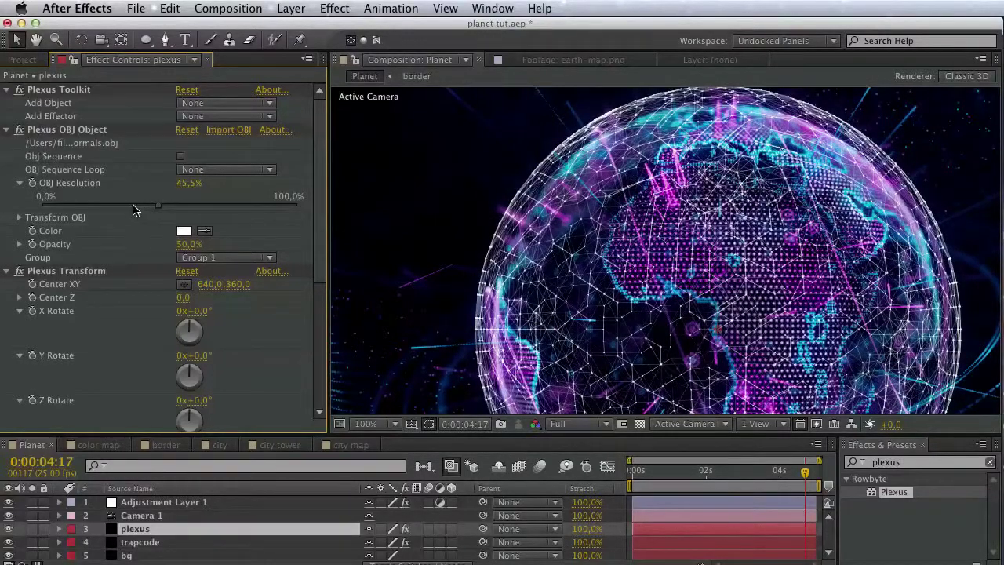
Add a Noise effector to Plexus and set its Noise Amplitude to 100, keeping the noise on the XYZ axis.
left_click(213, 118)
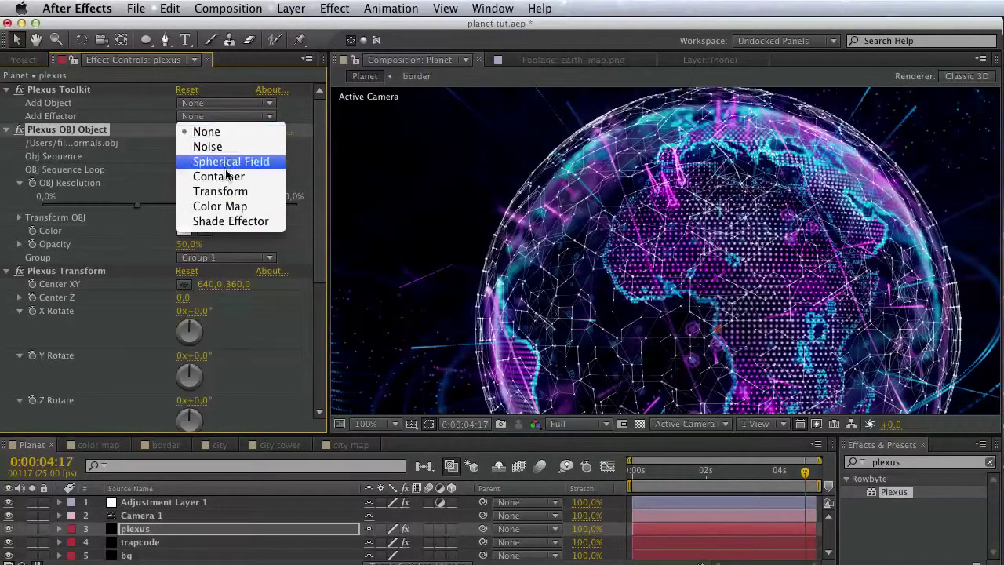
left_click(207, 132)
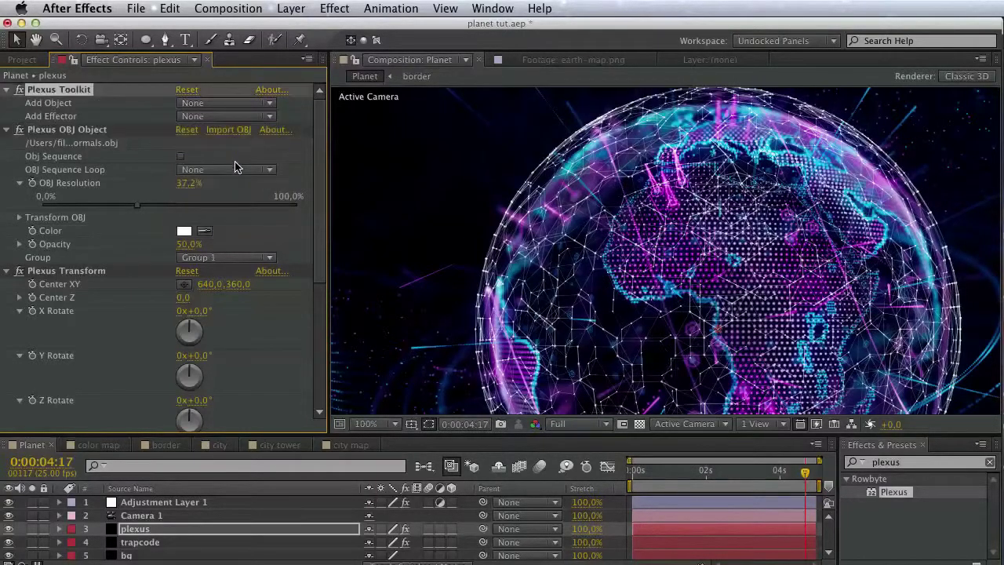
key("h")
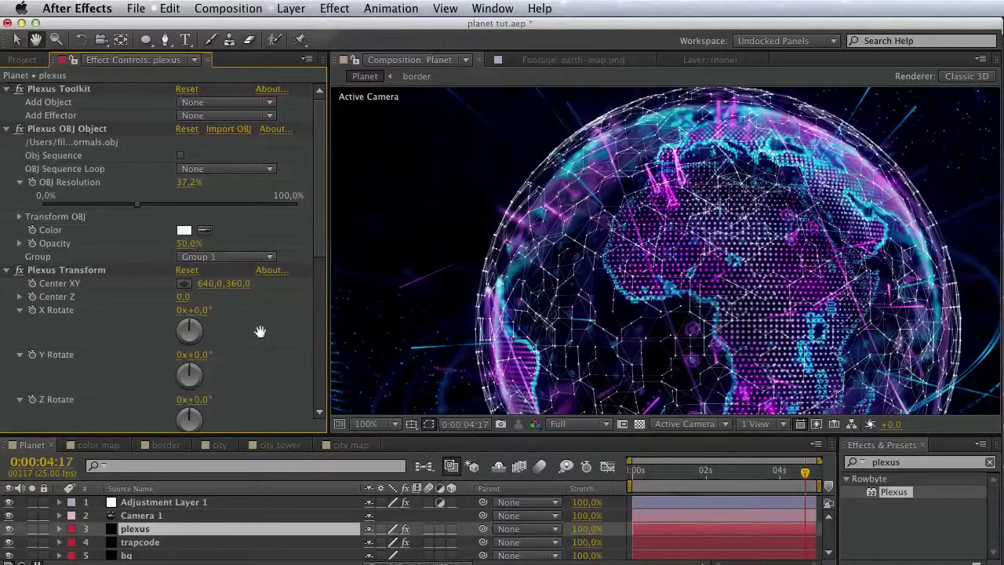
left_click_drag(260, 331, 262, 135)
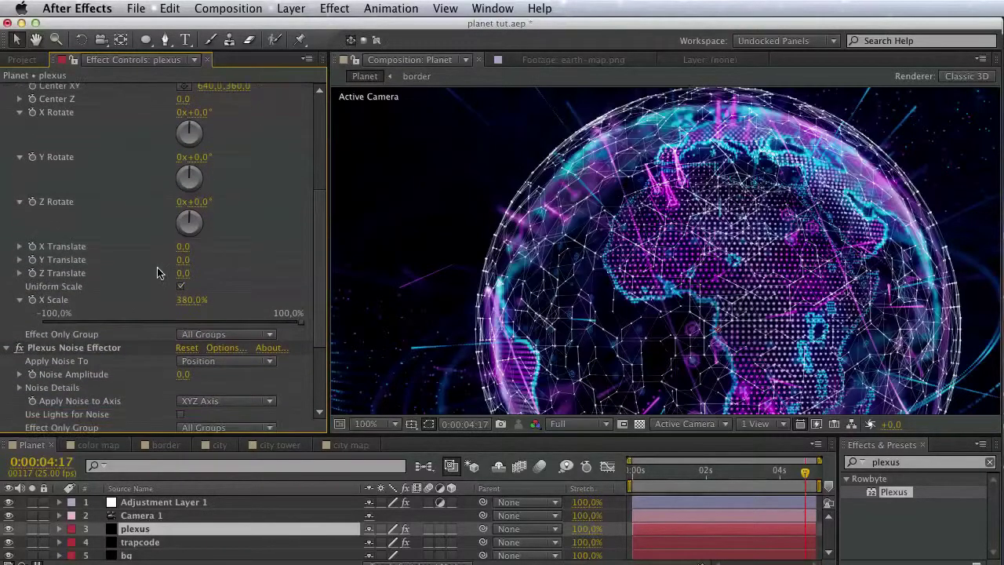
key("space")
left_click_drag(157, 250, 158, 141)
left_click(188, 269)
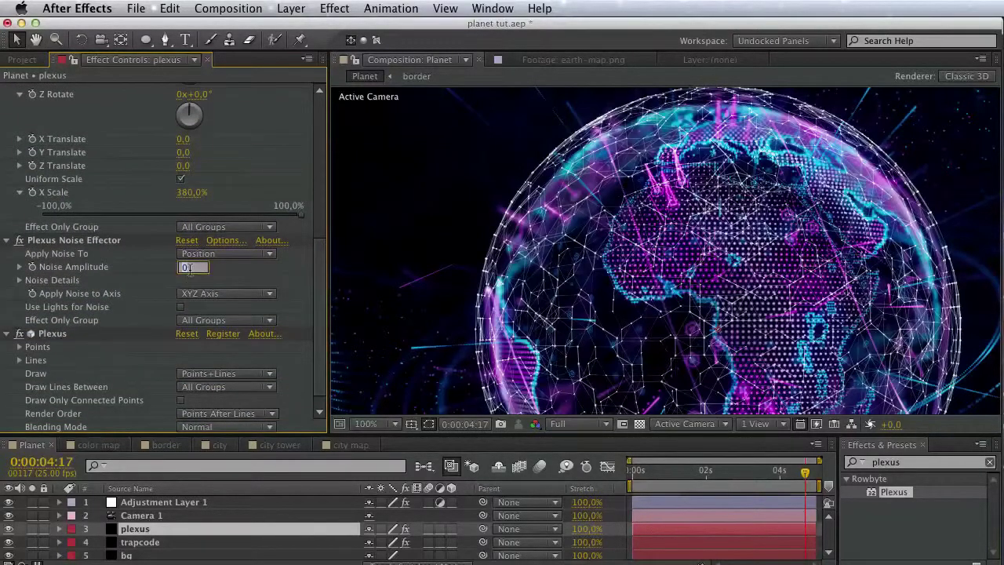
type("100")
key("Return")
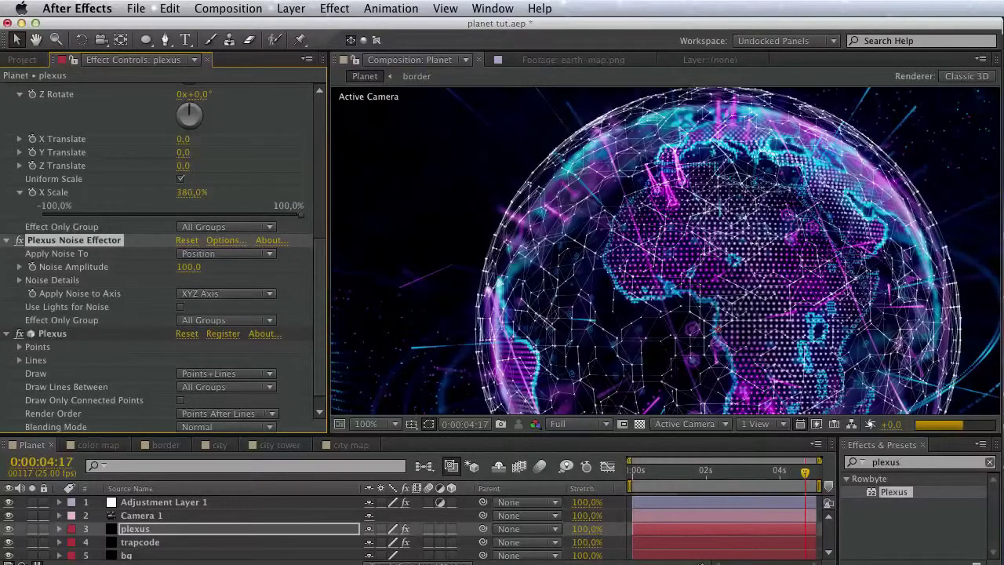
left_click(222, 296)
left_click(224, 303)
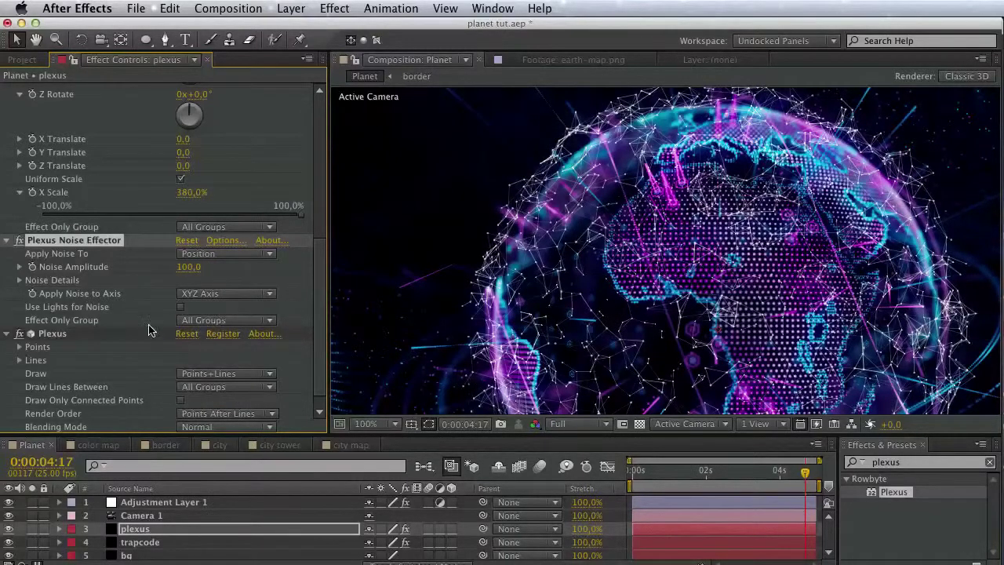
Set the Fade-Out Distance of the Plexus lines to 50.
scroll(137, 347, "down", 1)
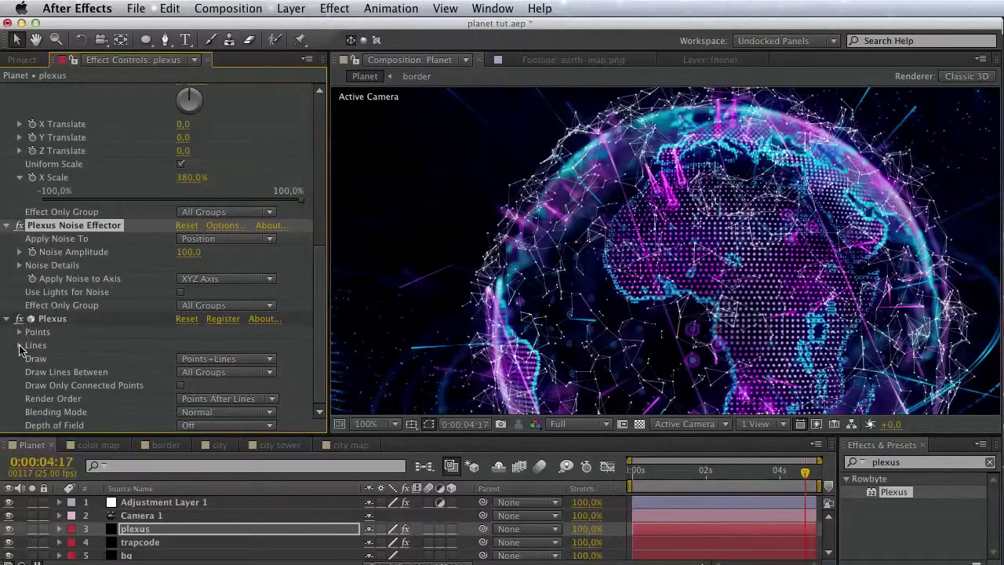
left_click(20, 345)
scroll(24, 350, "down", 2)
left_click(200, 347)
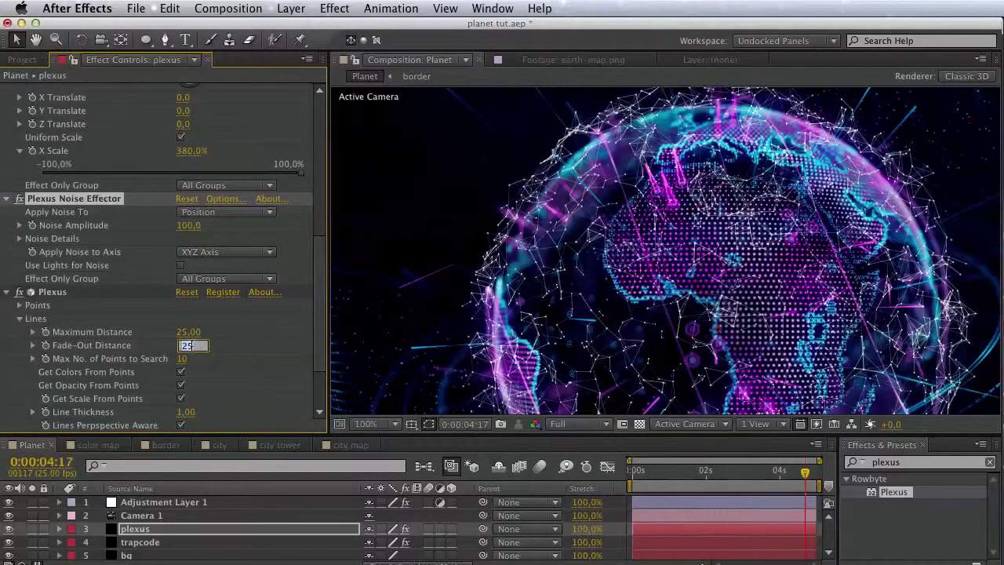
key("Return")
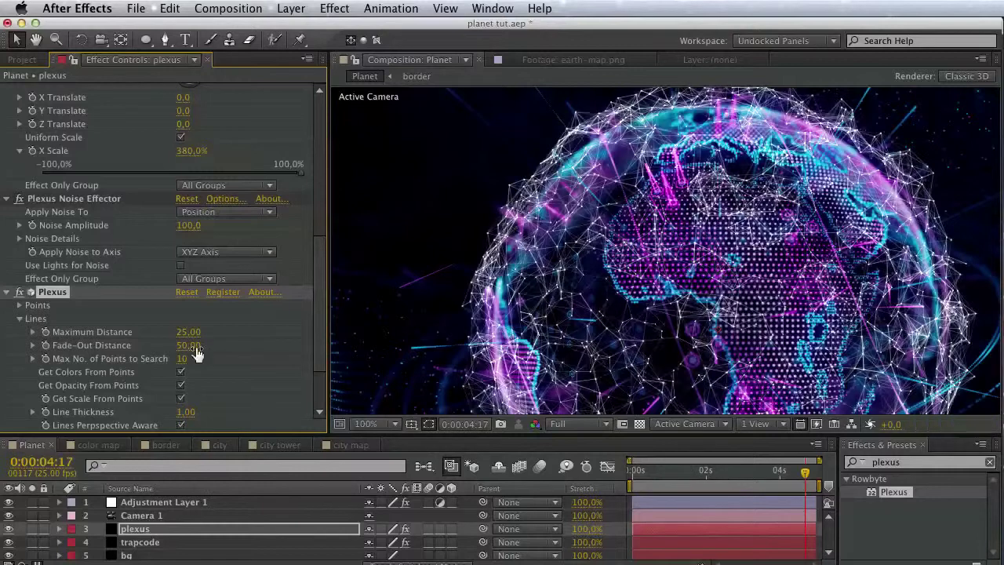
Set the Plexus lines' Max No. of Points to Search to 4.
left_click(184, 360)
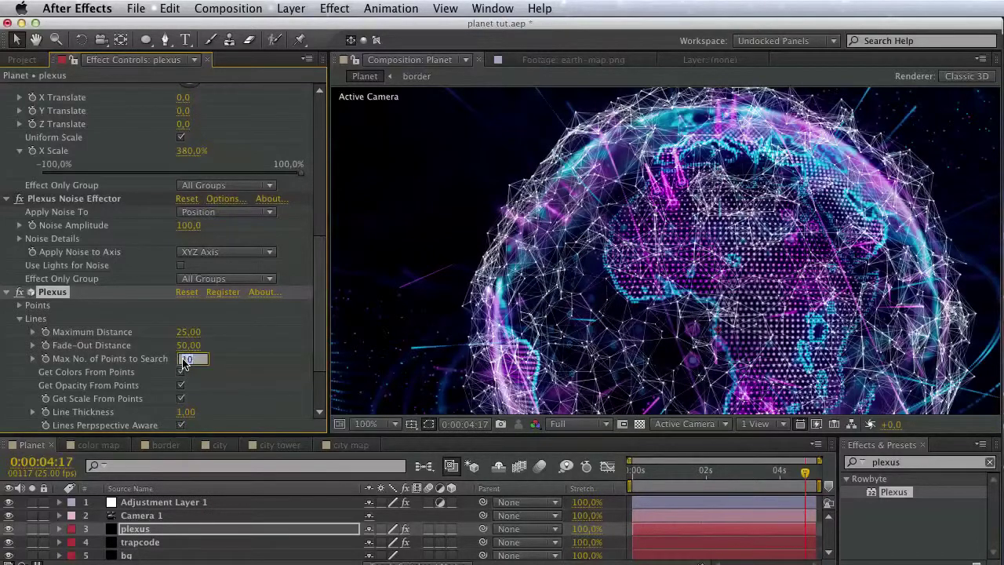
type("4")
key("Return")
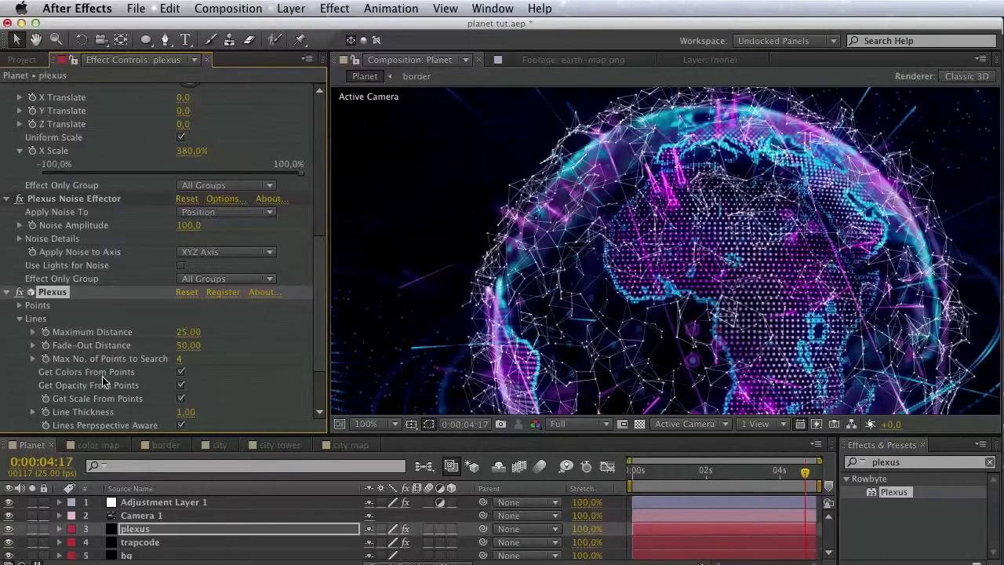
Turn off Get Colors From Points for the Plexus lines and set Lines Color to the saved light blue swatch.
left_click(182, 372)
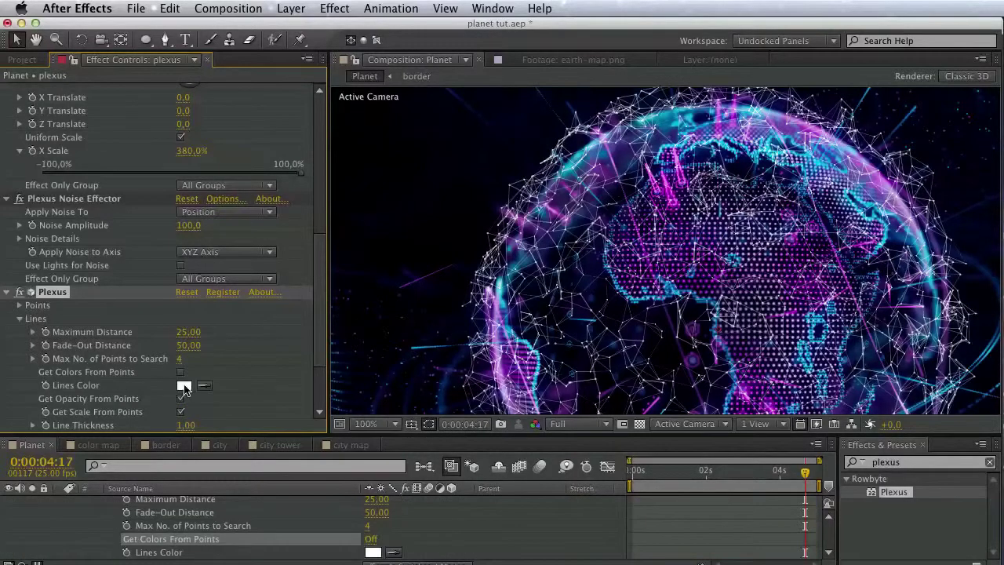
left_click(184, 386)
left_click(865, 433)
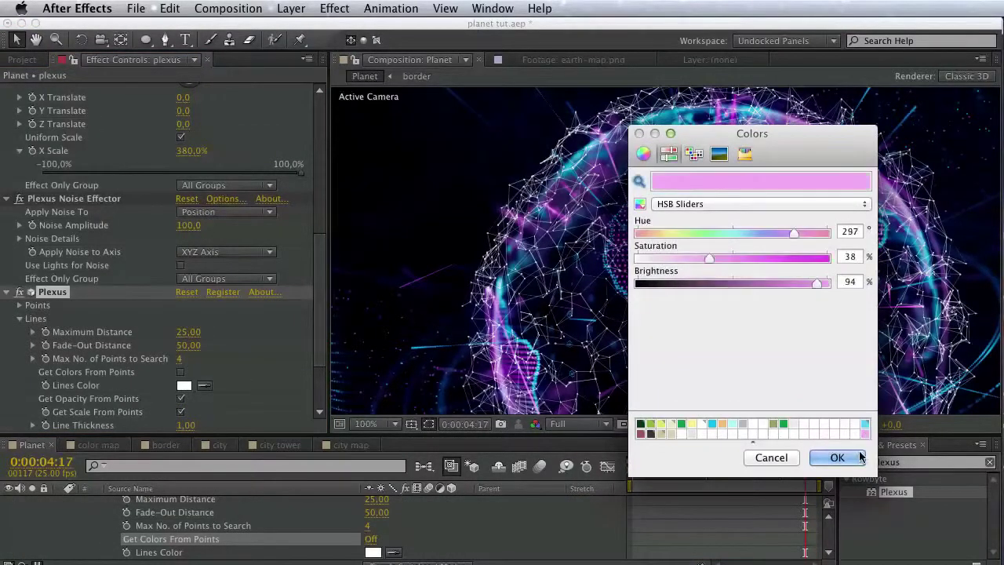
left_click(838, 457)
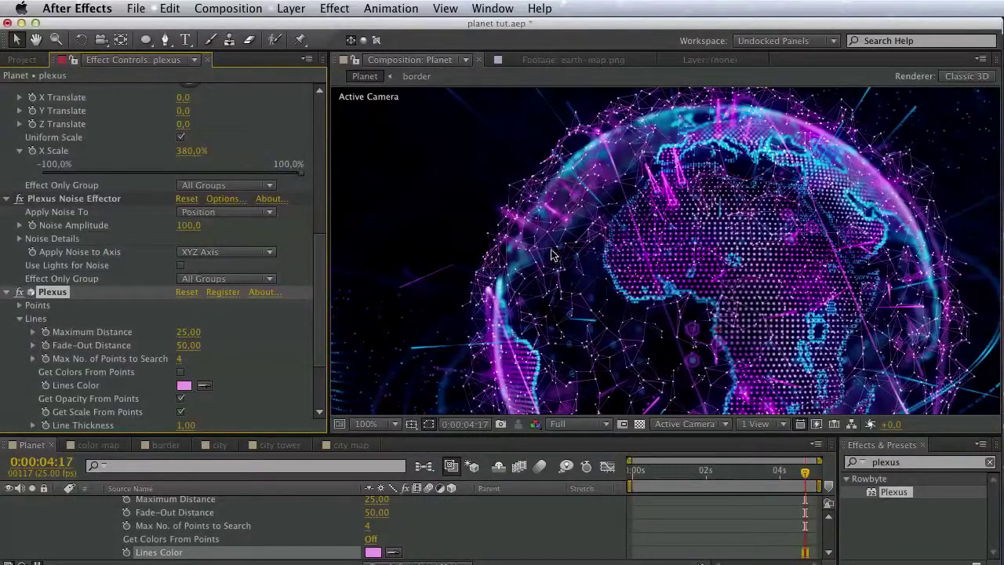
left_click(185, 388)
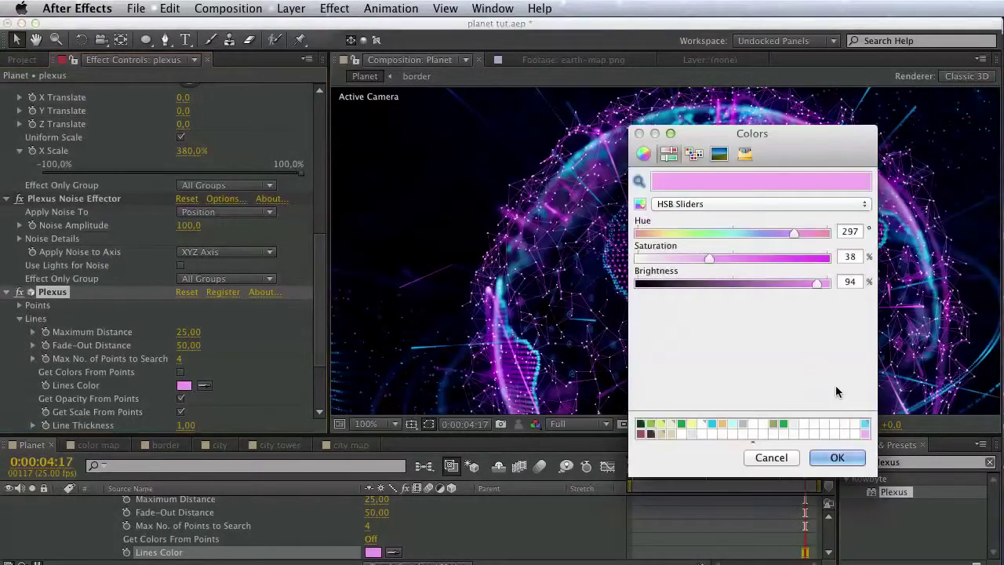
left_click(868, 426)
left_click(836, 456)
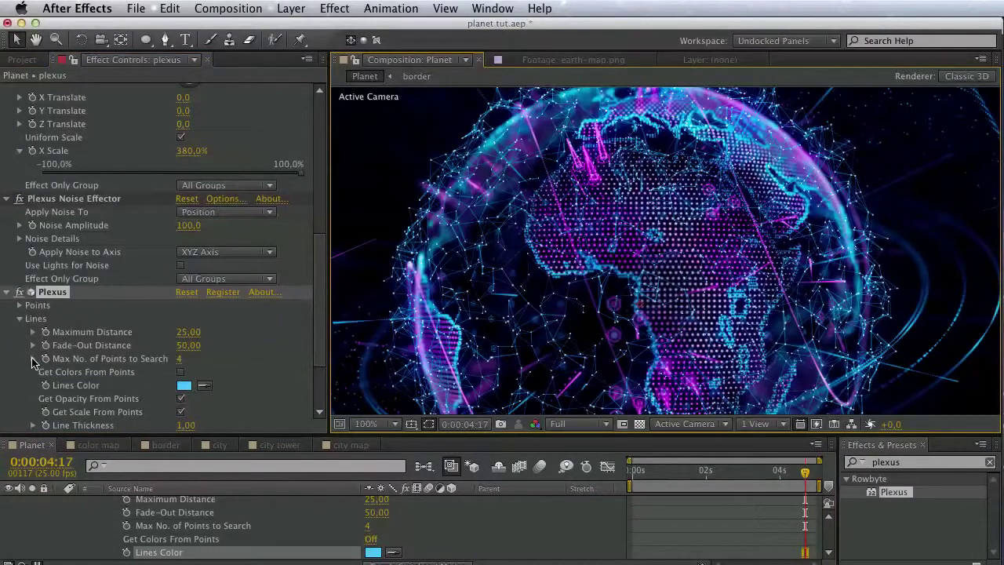
Set the Points Size of the Plexus points to 0 so only the lines are drawn.
left_click(33, 358)
left_click(34, 358)
scroll(125, 389, "down", 2)
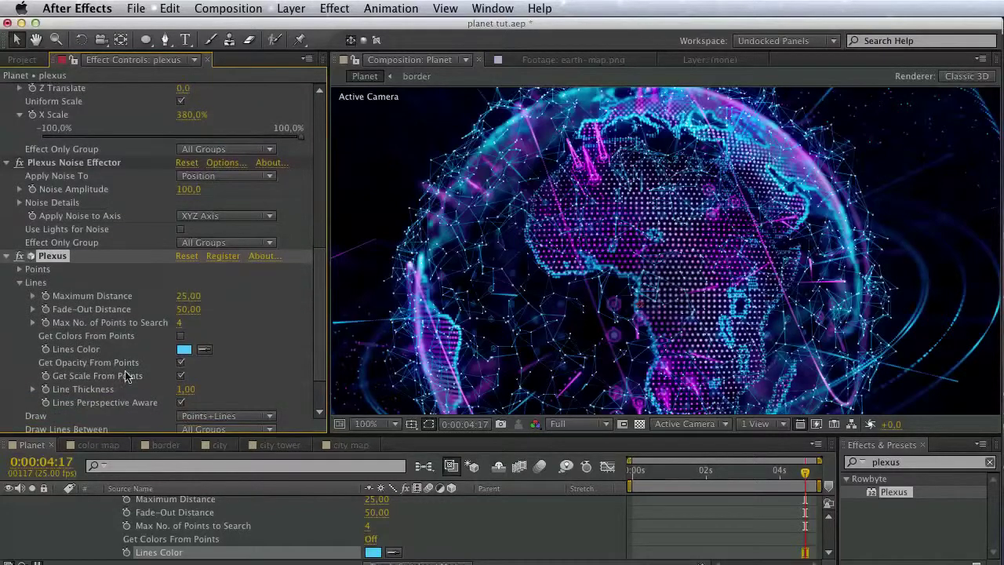
scroll(154, 376, "down", 2)
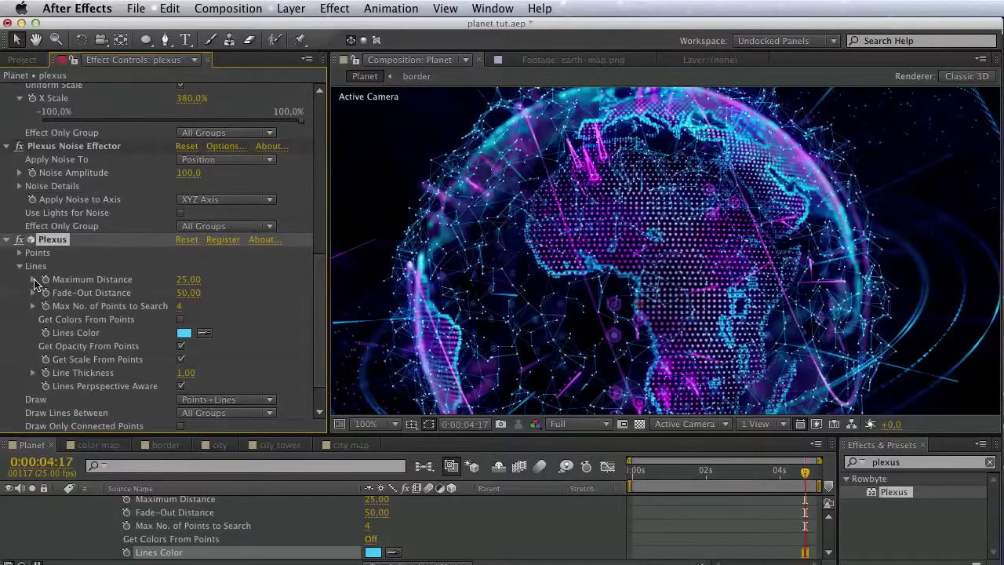
left_click(19, 252)
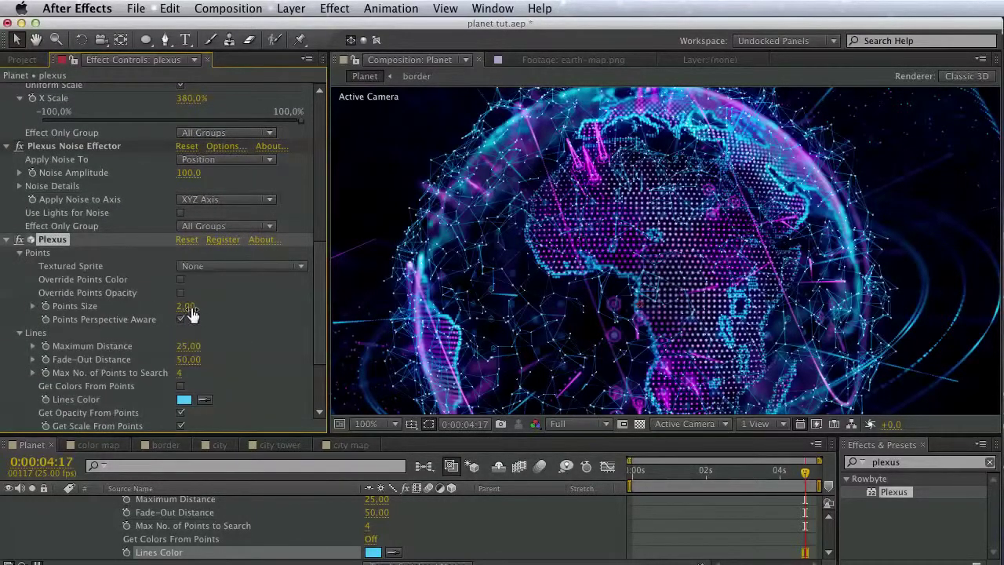
left_click(189, 307)
type("0")
key("Return")
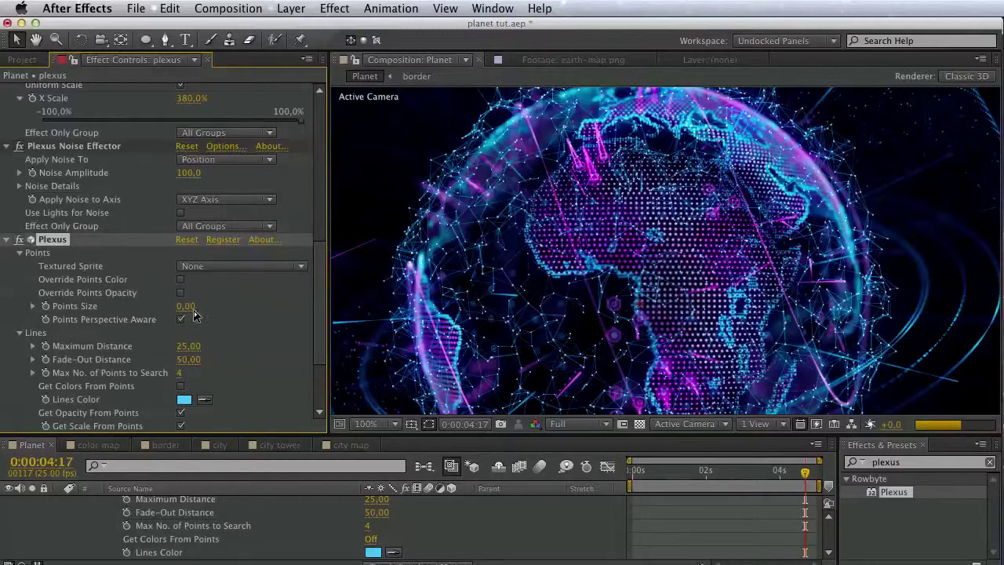
left_click(20, 253)
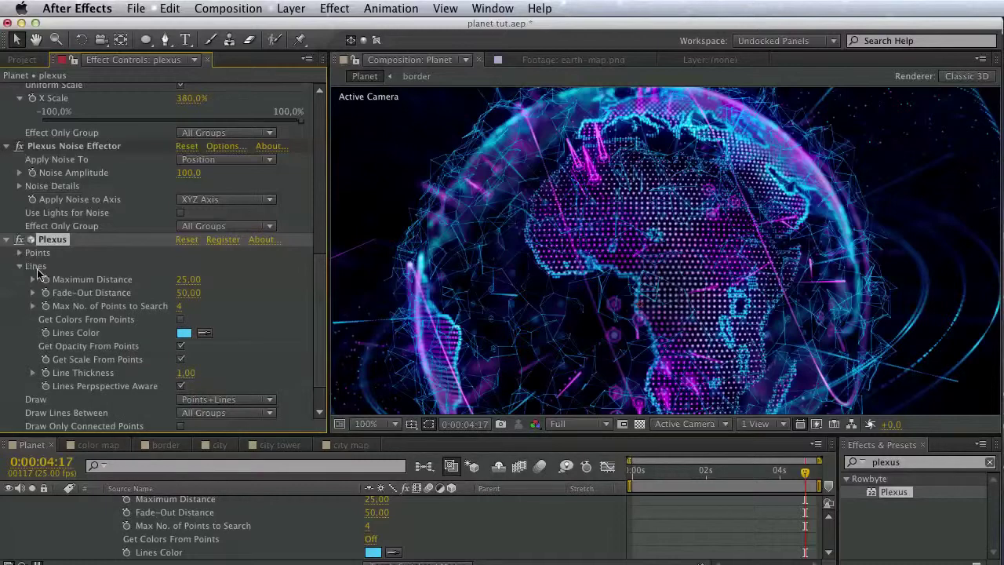
Set the Plexus Depth of Field to Camera Settings with a Blur Factor of 0.5.
scroll(76, 313, "down", 3)
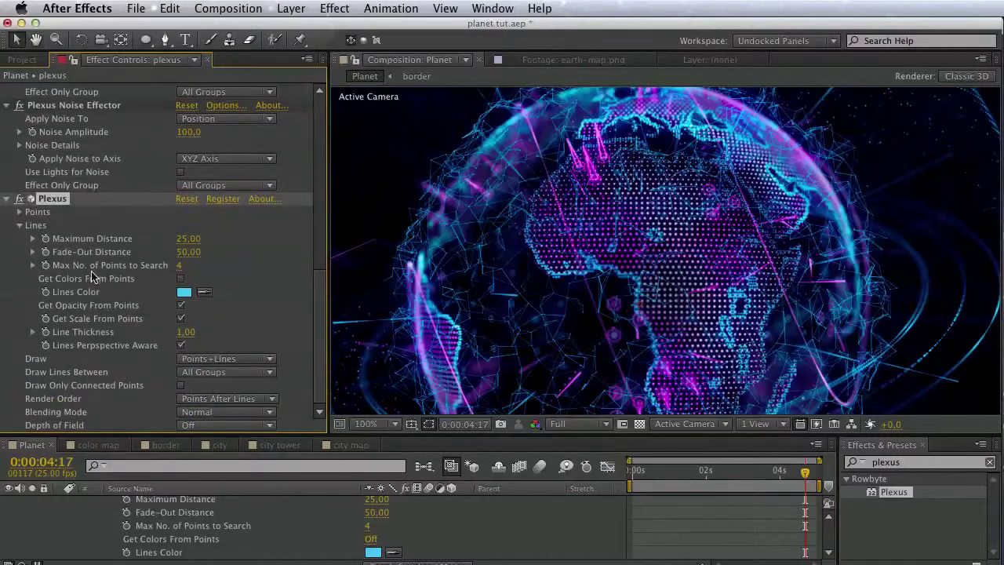
left_click(199, 429)
left_click(206, 455)
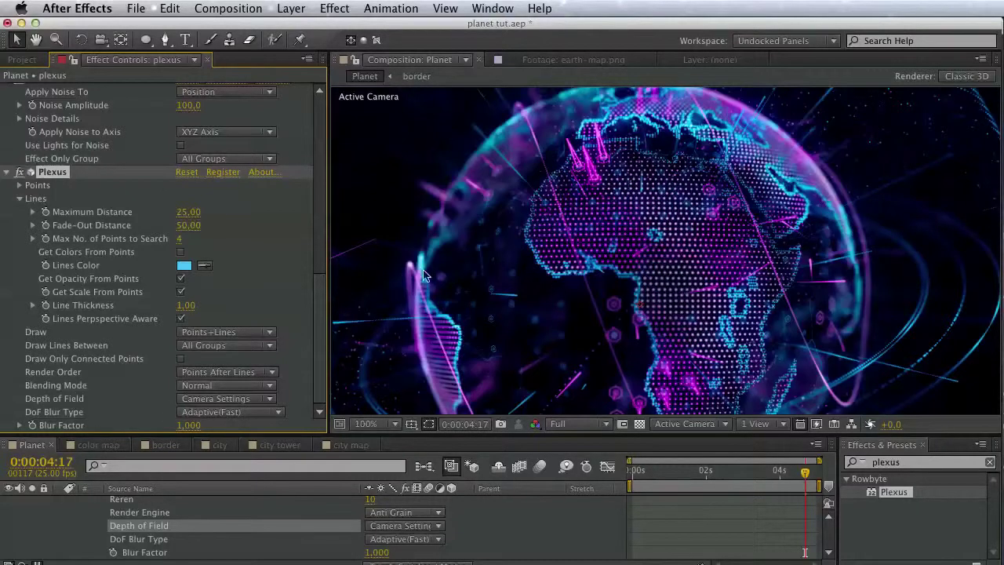
left_click(191, 426)
type("0.5")
key("Return")
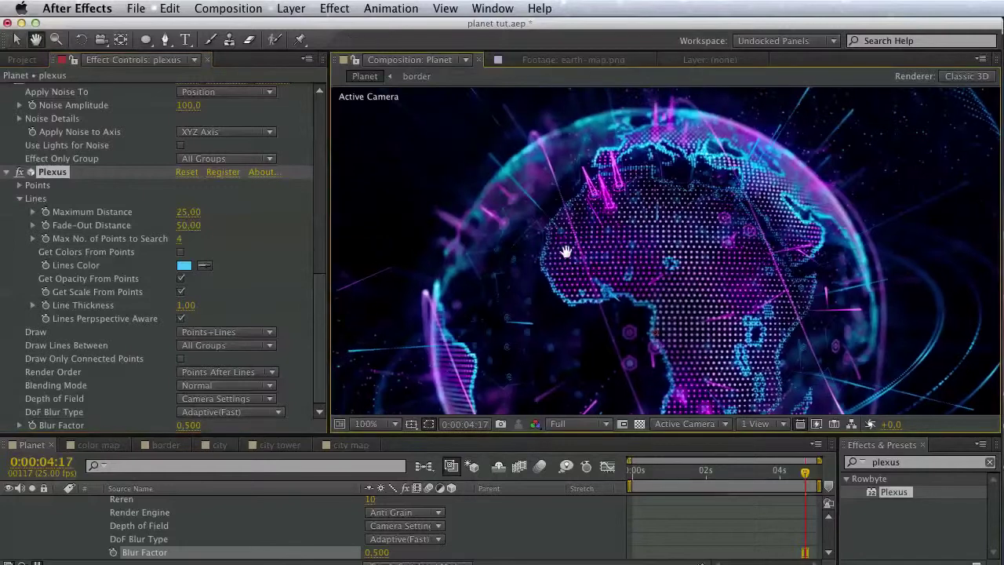
Increase the Line Thickness of the Plexus lines to 1.3 and check the planet in the composition view.
left_click(185, 304)
type("1")
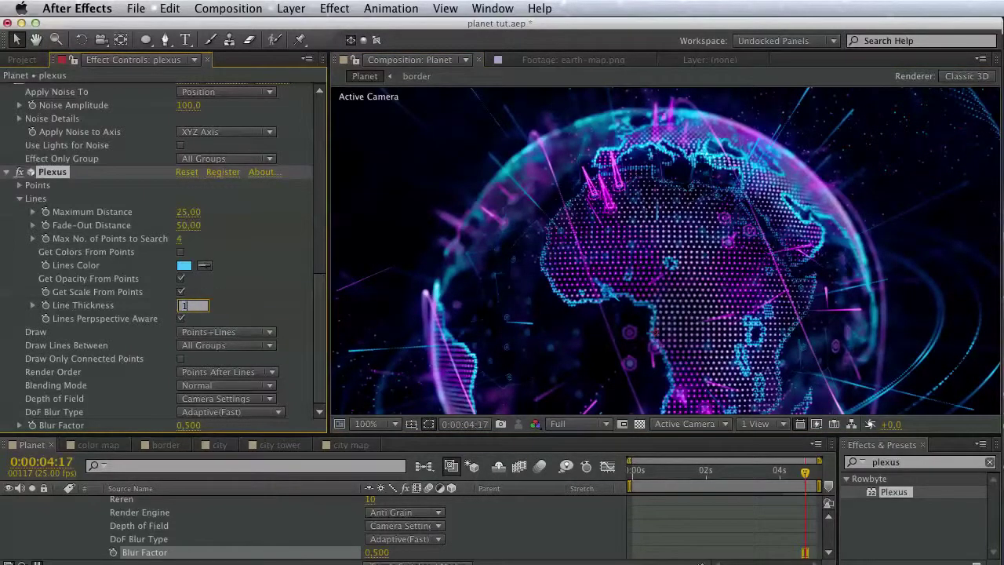
type(".3")
key("Return")
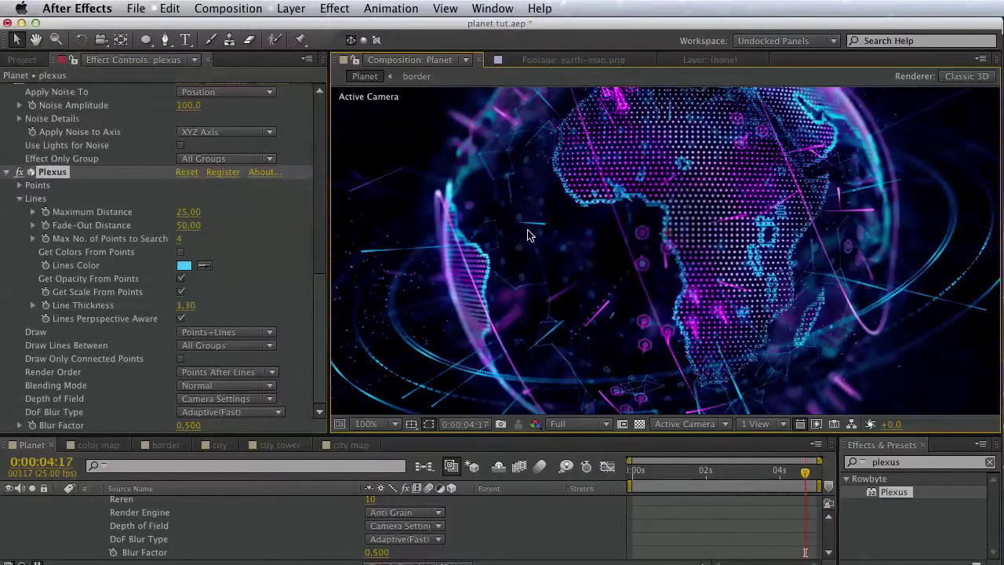
key("space")
left_click_drag(465, 255, 459, 322)
key("v")
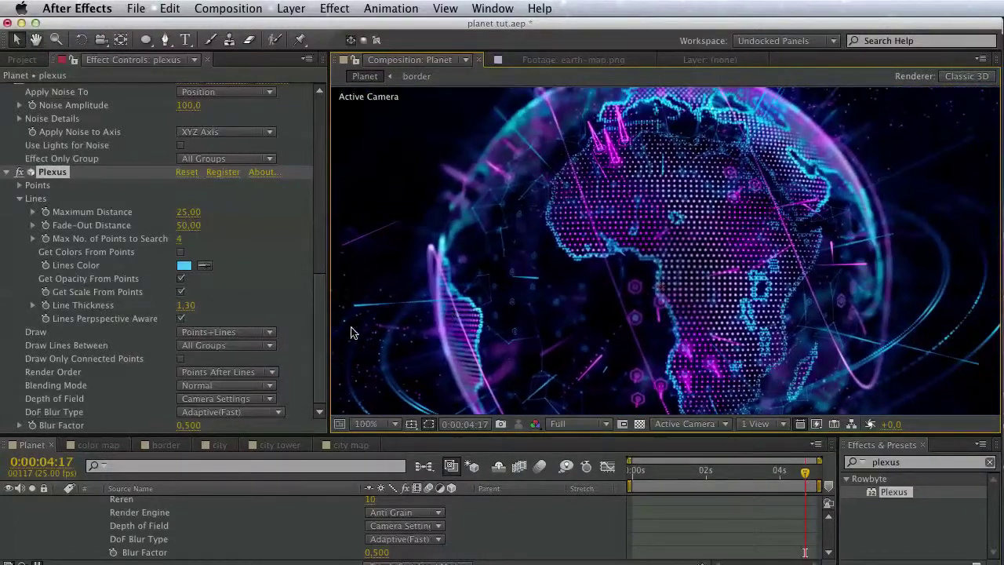
Collapse the settings of all the plexus layer's effects, from Plexus Toolkit through Plexus.
scroll(195, 312, "up", 3)
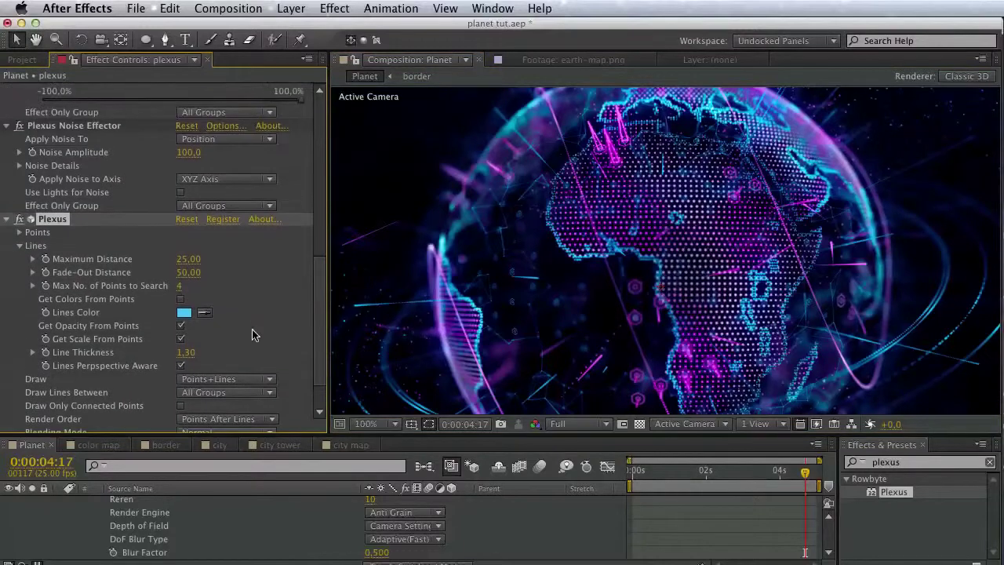
scroll(108, 191, "up", 7)
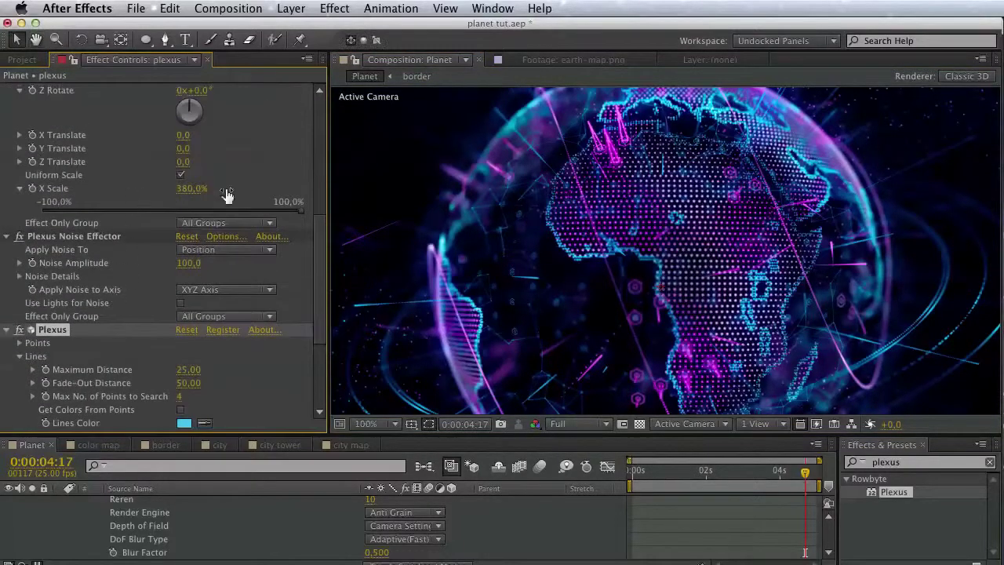
key("space")
left_click_drag(590, 212, 510, 283)
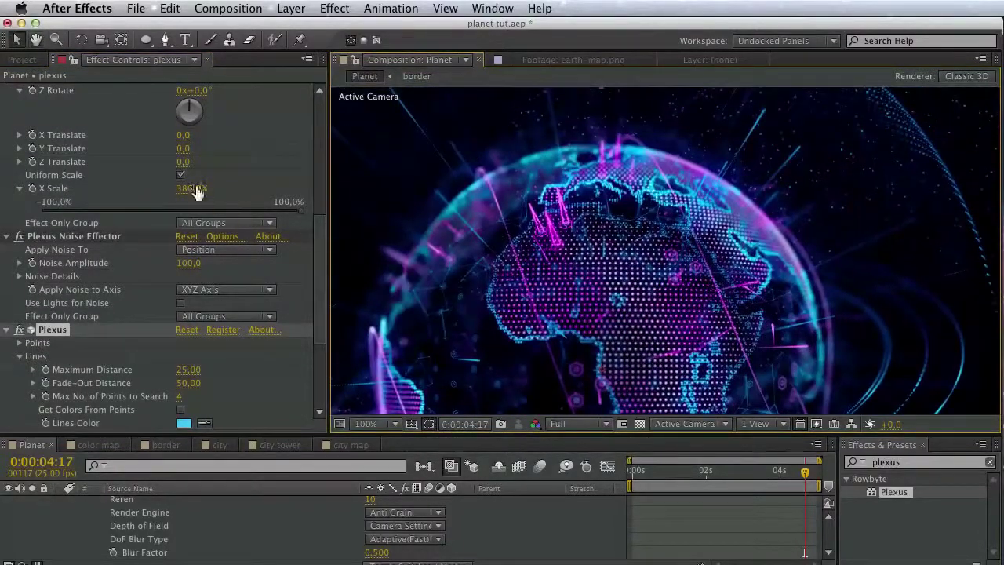
scroll(271, 303, "up", 15)
scroll(271, 303, "up", 2)
key("v")
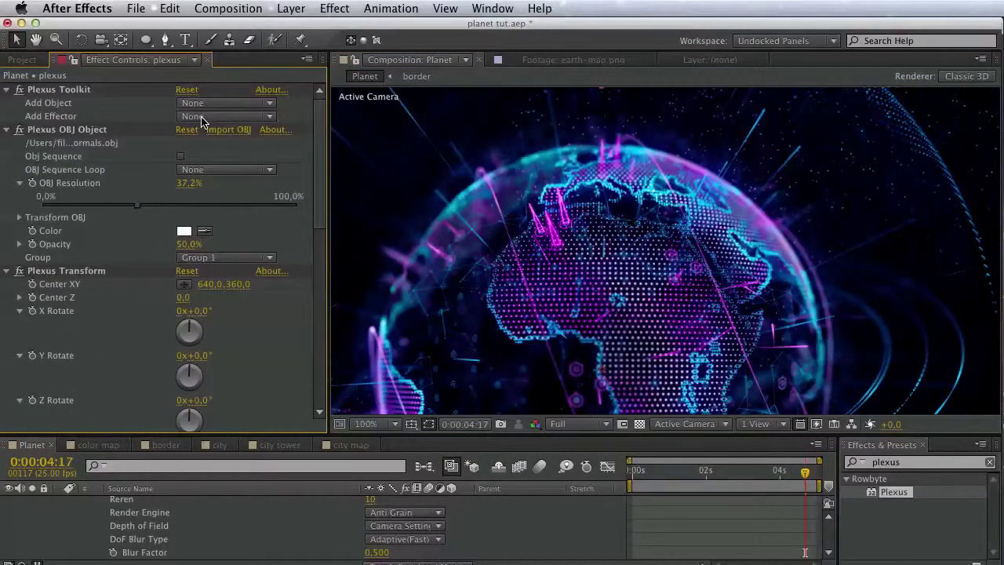
left_click(8, 91)
left_click(8, 102)
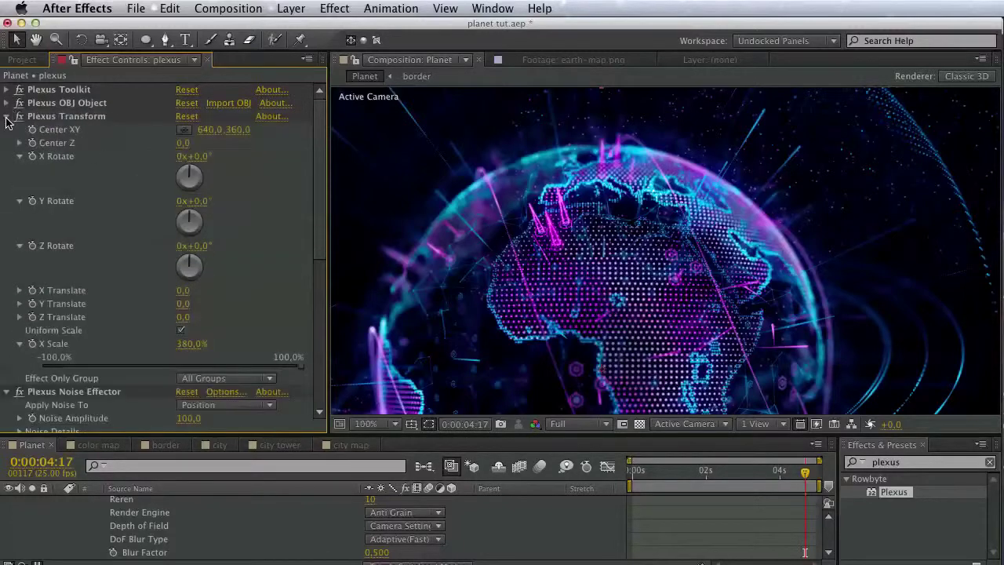
left_click(7, 116)
left_click(8, 129)
left_click(7, 143)
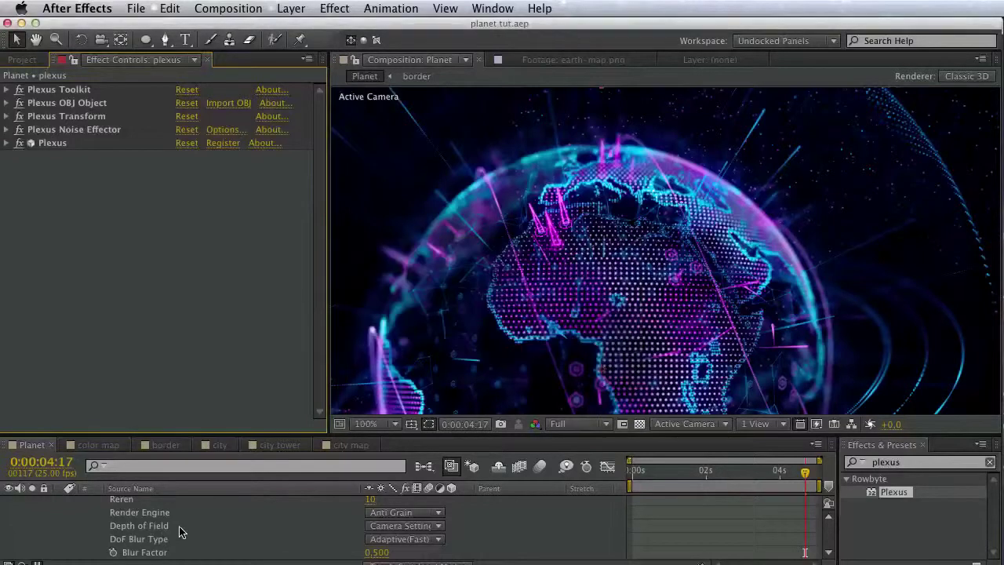
Collapse the plexus layer's properties in the timeline and duplicate the layer.
left_click(240, 531)
scroll(236, 529, "up", 5)
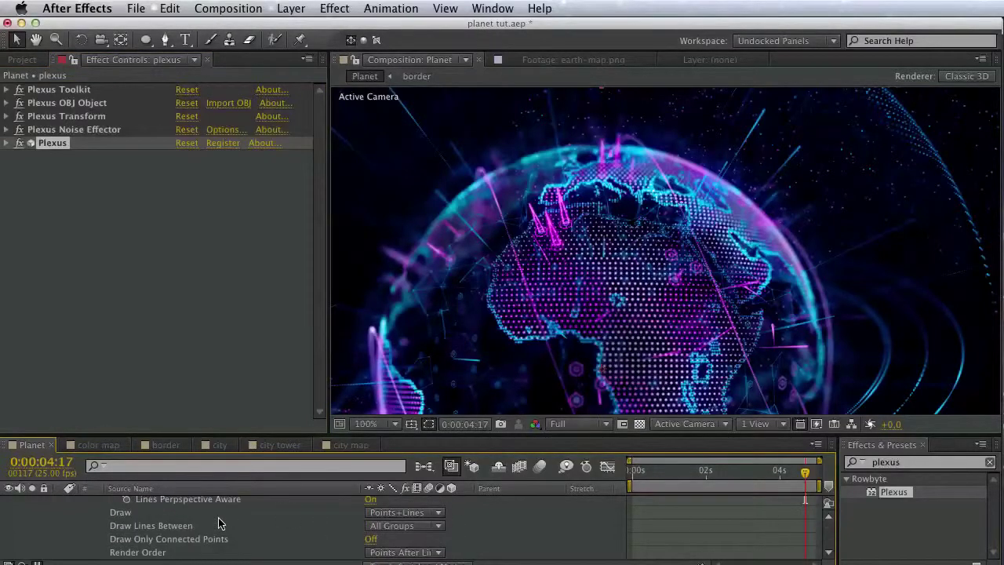
scroll(188, 524, "up", 10)
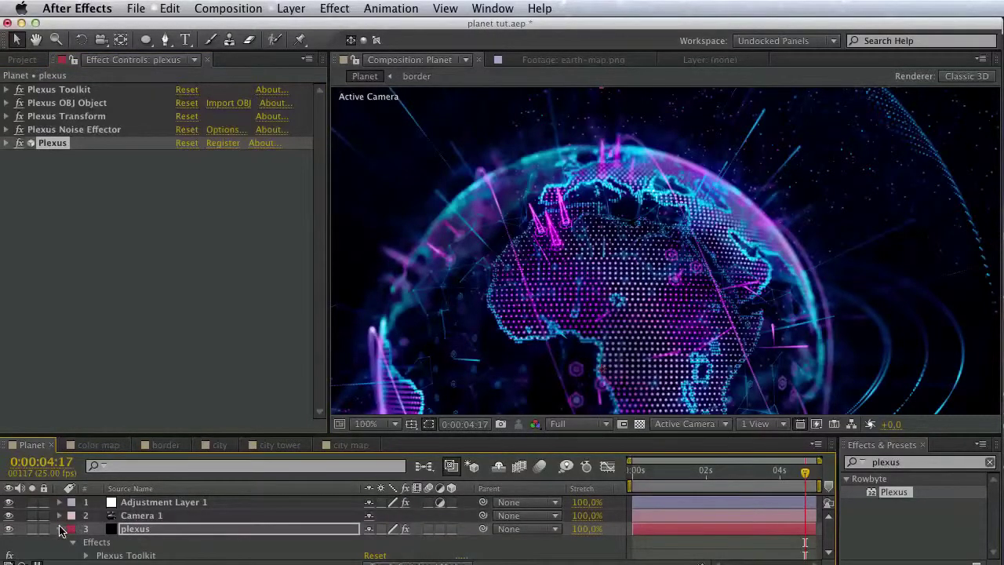
left_click(60, 529)
left_click(169, 8)
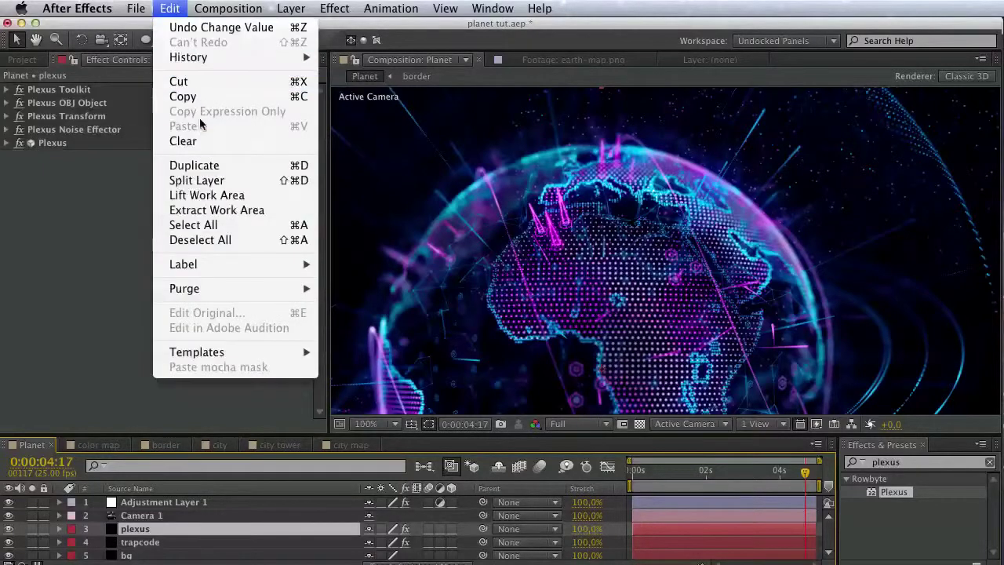
left_click(197, 165)
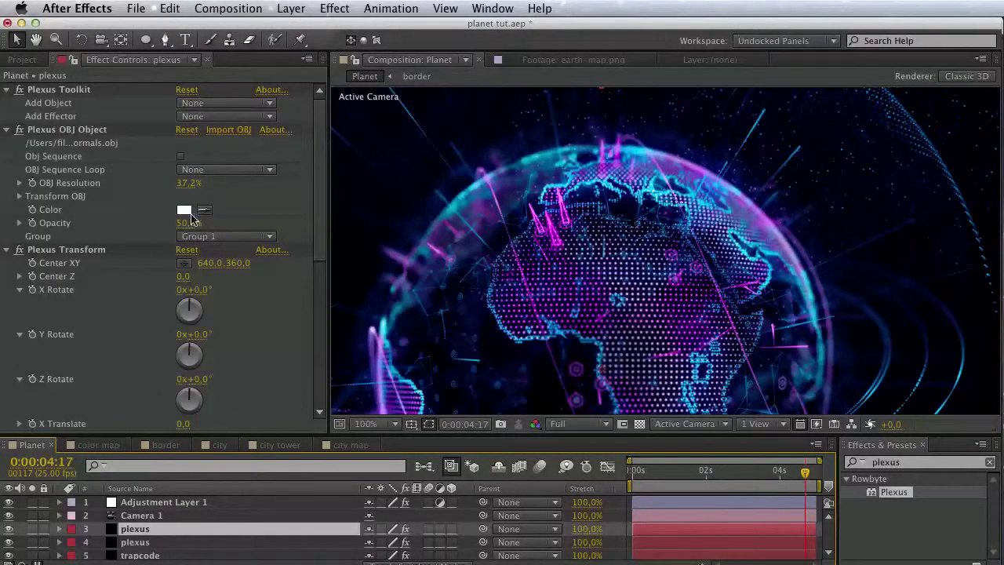
Set the uniform X Scale in the duplicated layer's Plexus Transform to 650%.
left_click_drag(322, 233, 320, 299)
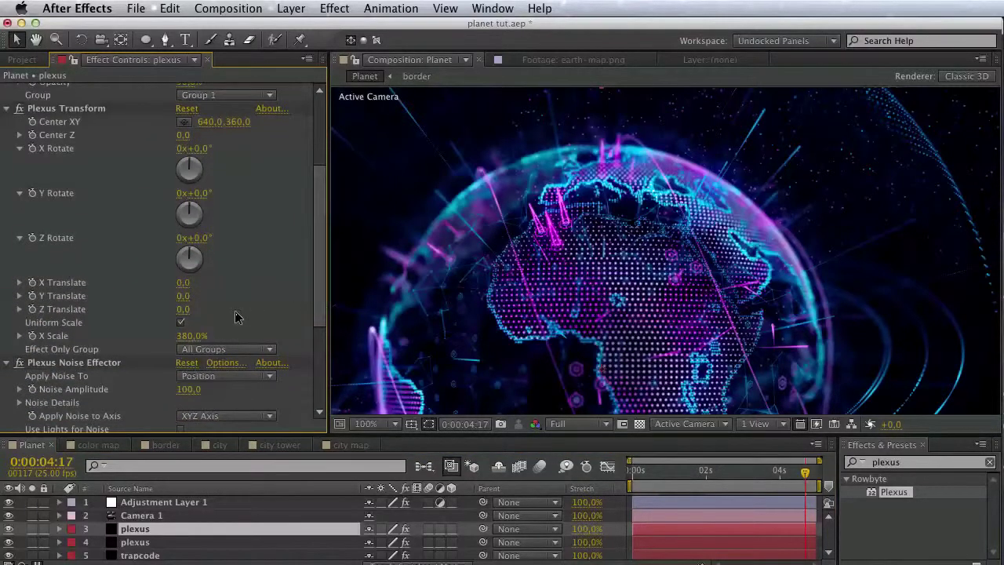
left_click(200, 337)
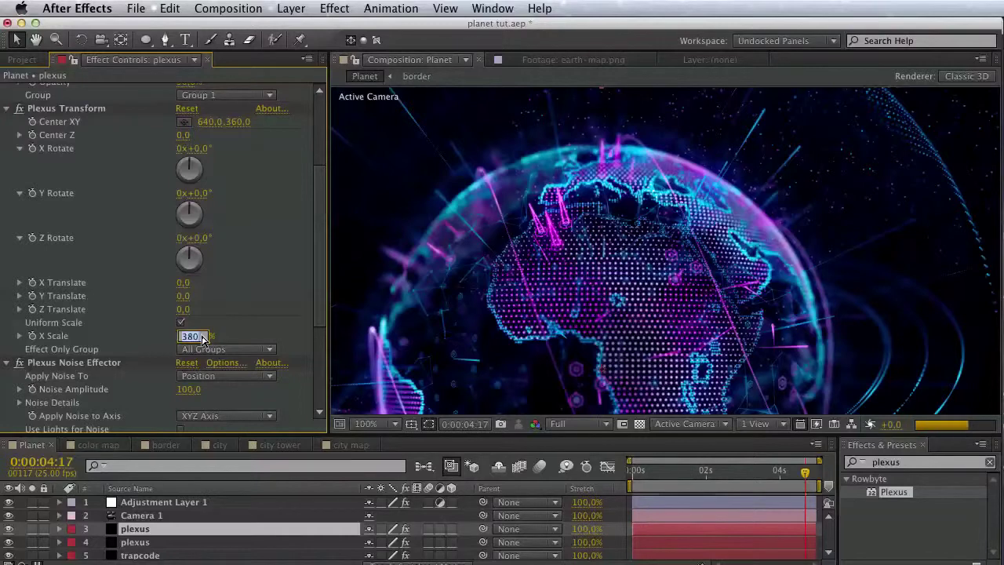
type("650")
key("Return")
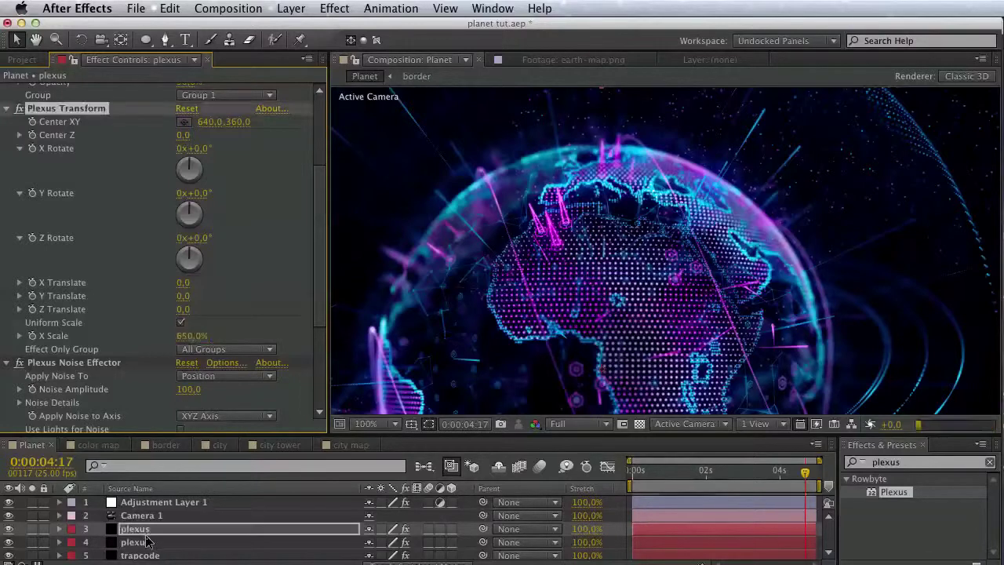
Hide the original plexus layer to check the duplicate's outer network beside the planet, and select the duplicate.
left_click(13, 544)
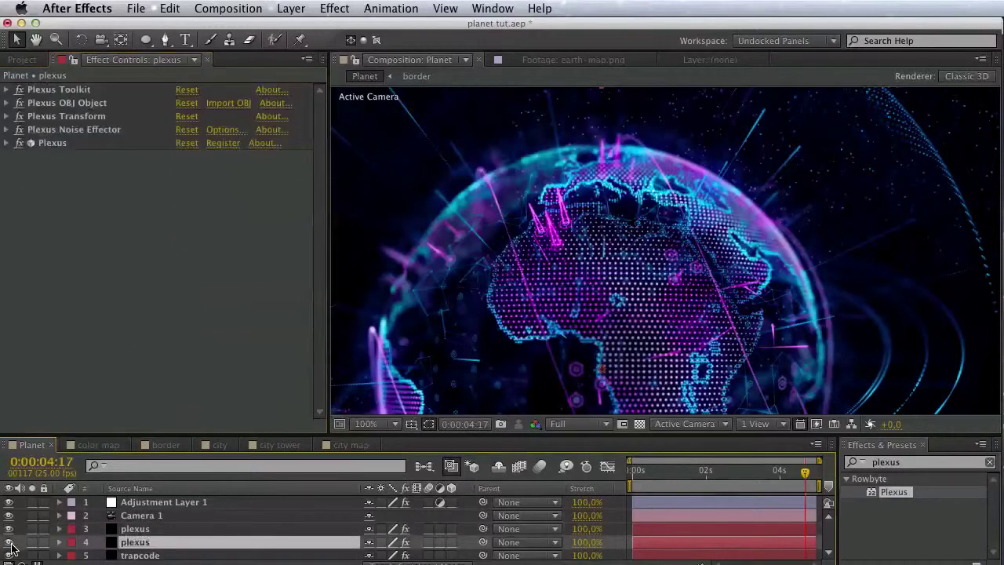
left_click(8, 543)
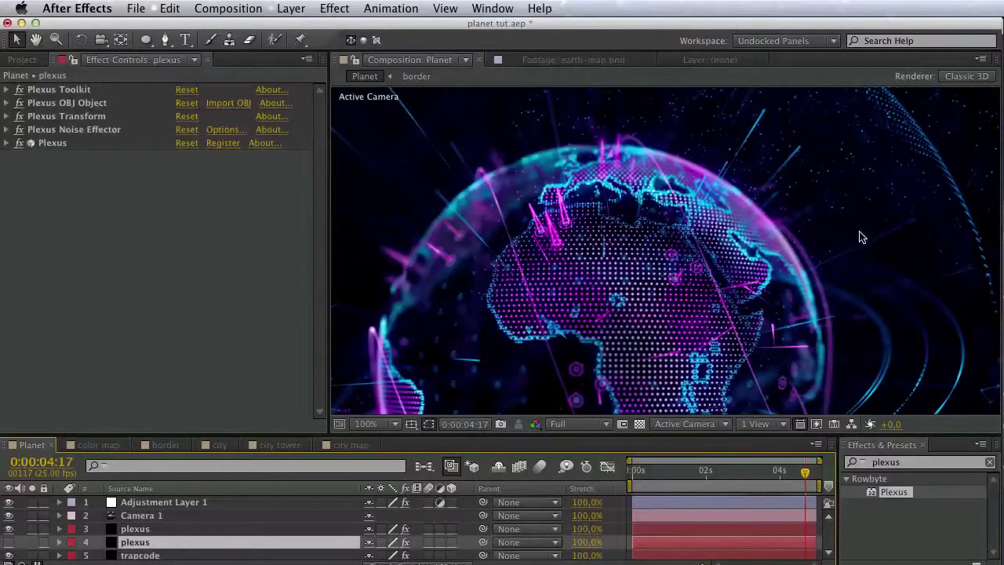
key("h")
left_click_drag(858, 235, 620, 168)
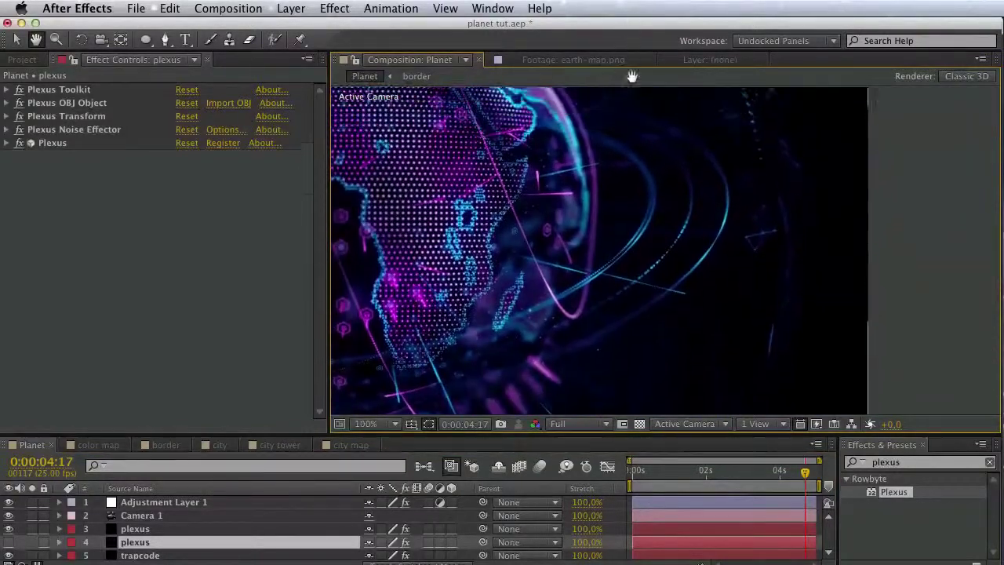
key("v")
left_click(157, 530)
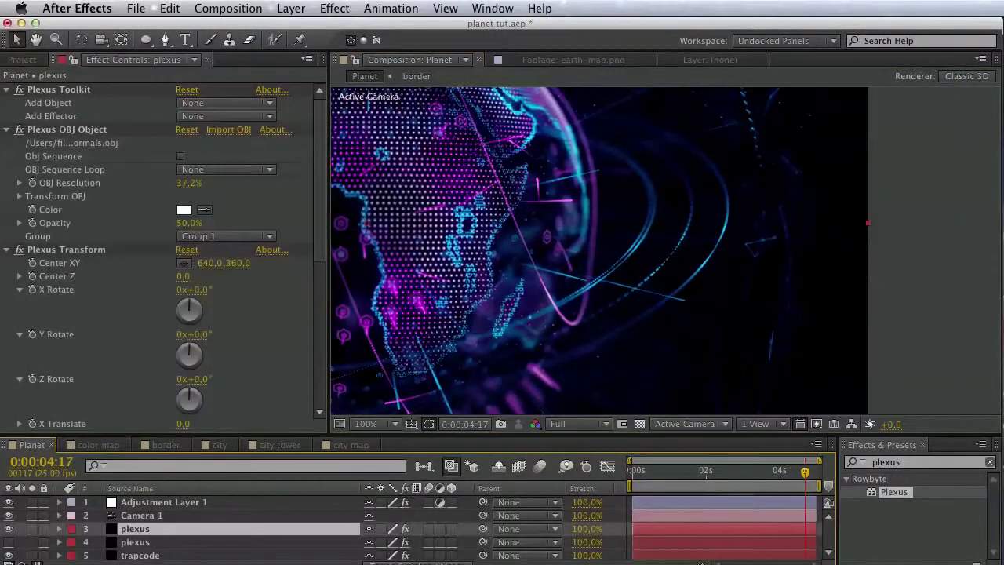
Set the Blur Factor in the duplicated plexus layer's Plexus effect to 0.3.
scroll(125, 385, "down", 8)
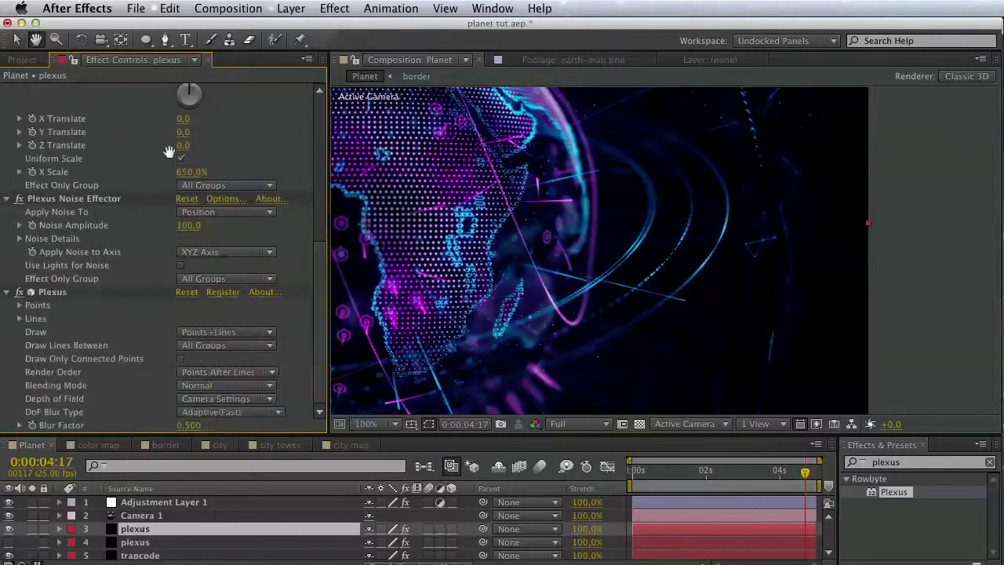
key("space")
left_click(192, 426)
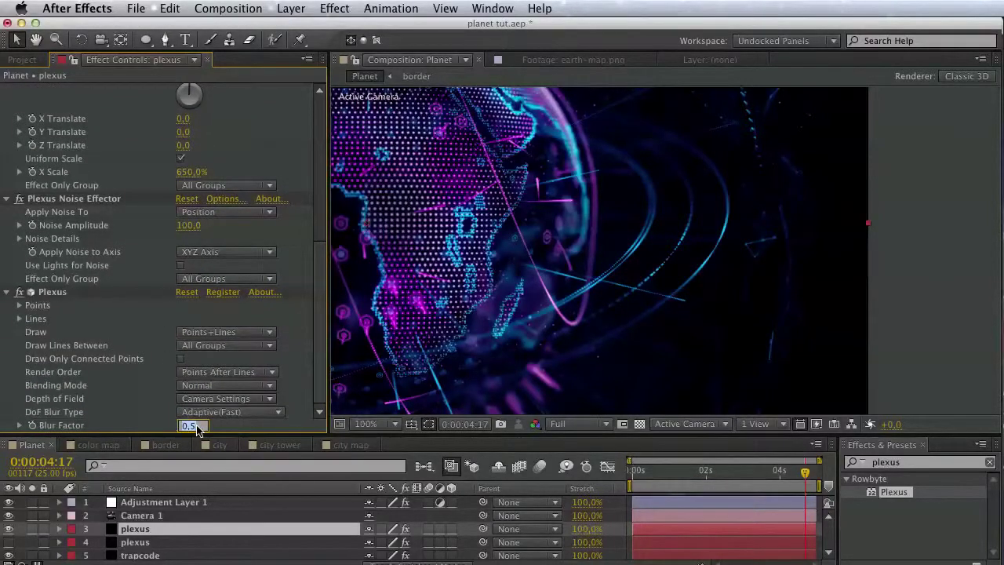
type("0,3")
key("Return")
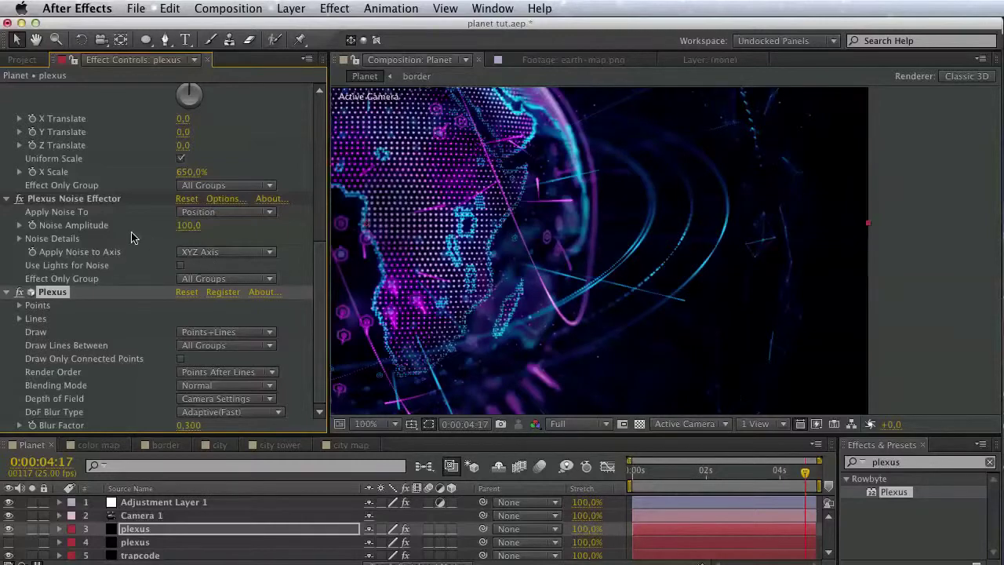
In the Plexus Lines settings of the duplicate, set Maximum Distance to 50 and Fade-Out Distance to 100.
mouse_move(132, 233)
left_mouse_down()
mouse_move(139, 295)
mouse_move(148, 235)
left_mouse_up()
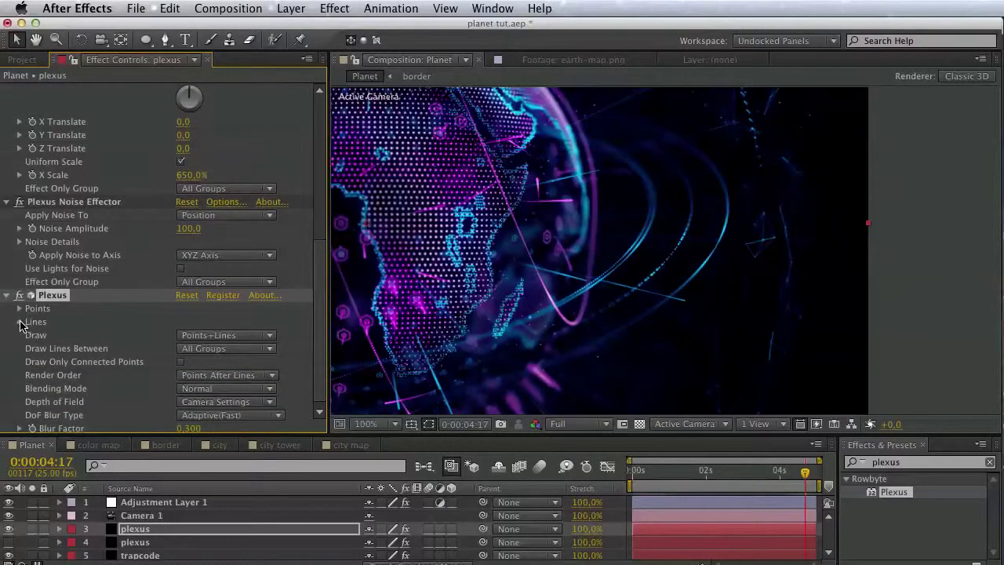
left_click(19, 325)
left_click(192, 320)
type("50")
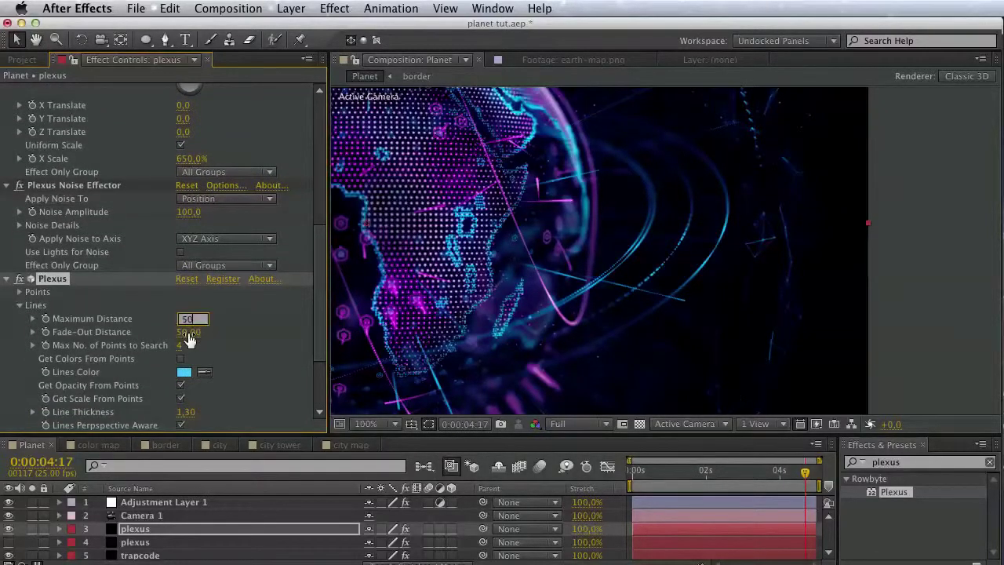
left_click(236, 355)
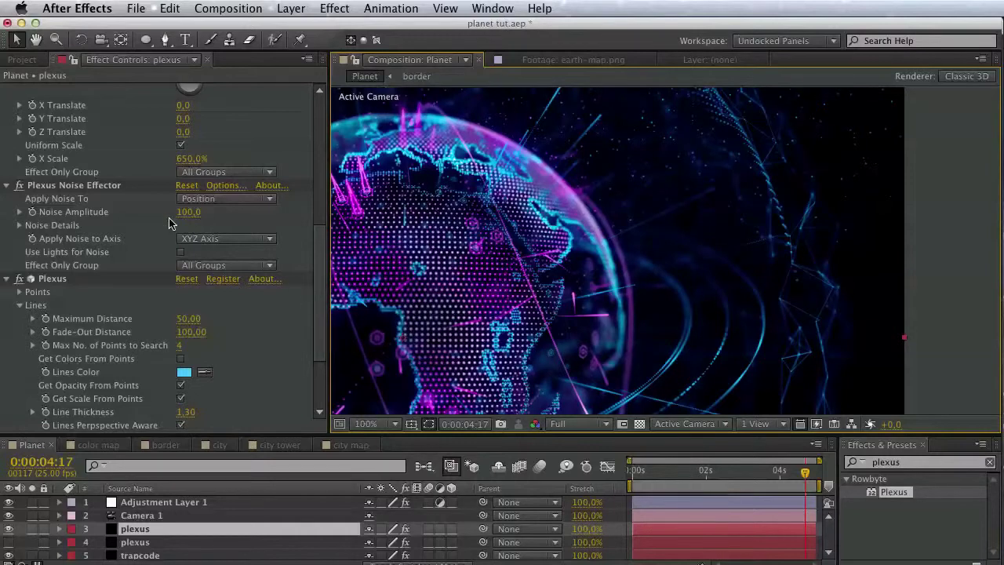
Set the Noise Amplitude in the duplicate's Plexus Noise Effector to 300 and check the network around the planet.
left_click(198, 212)
type("300")
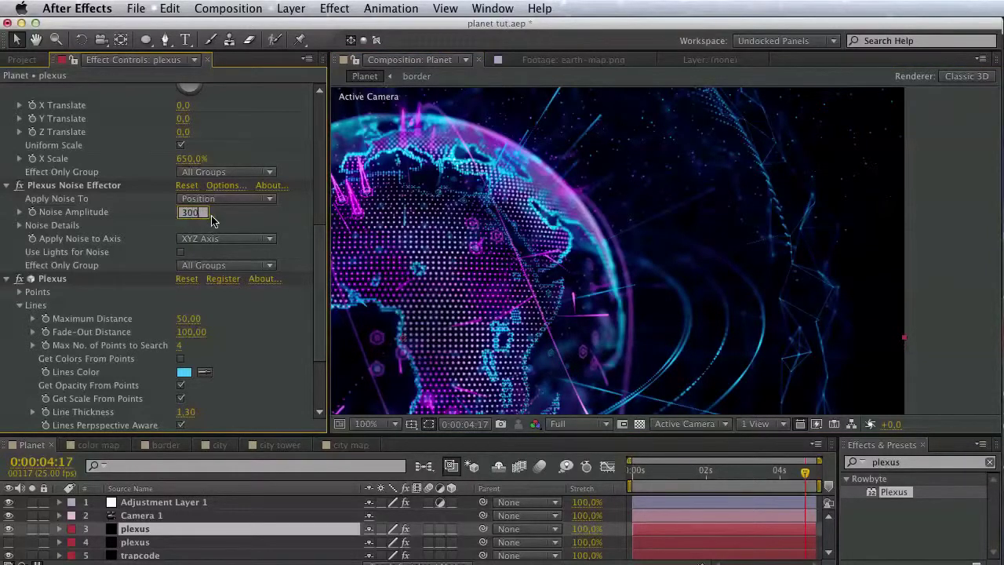
key("Return")
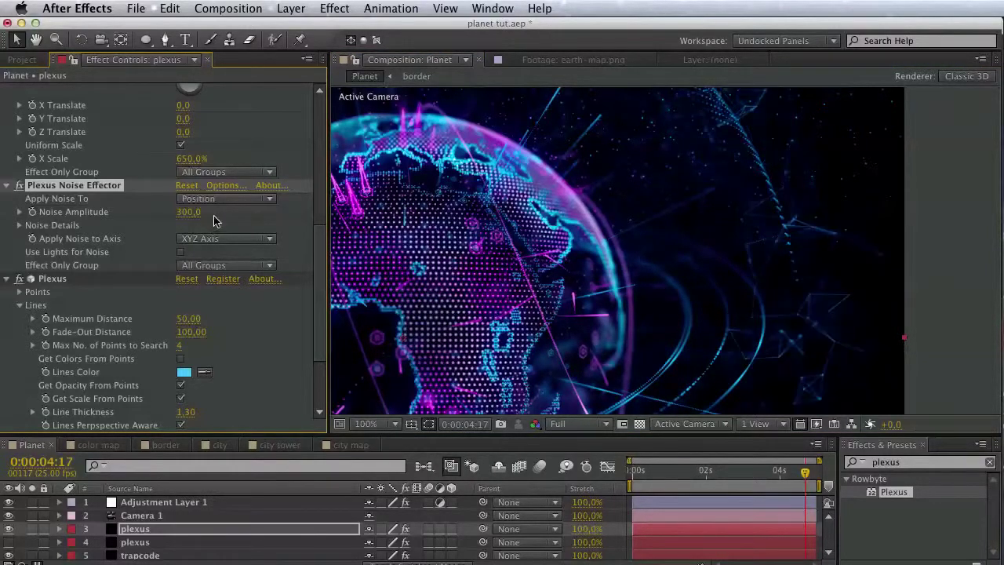
left_click_drag(560, 247, 940, 272)
left_click_drag(585, 287, 436, 136)
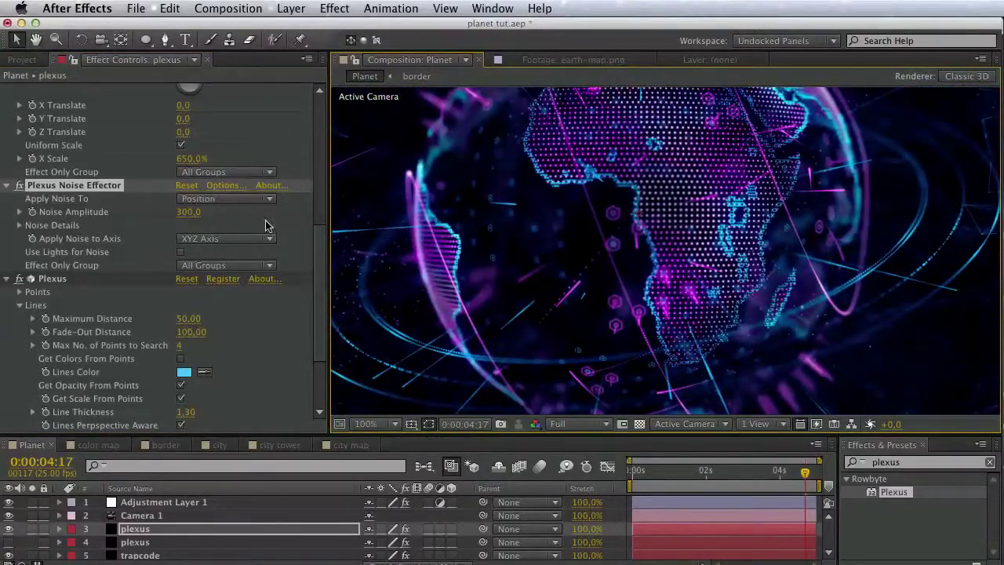
Make the original plexus layer visible again and save the project.
left_click_drag(318, 242, 332, 93)
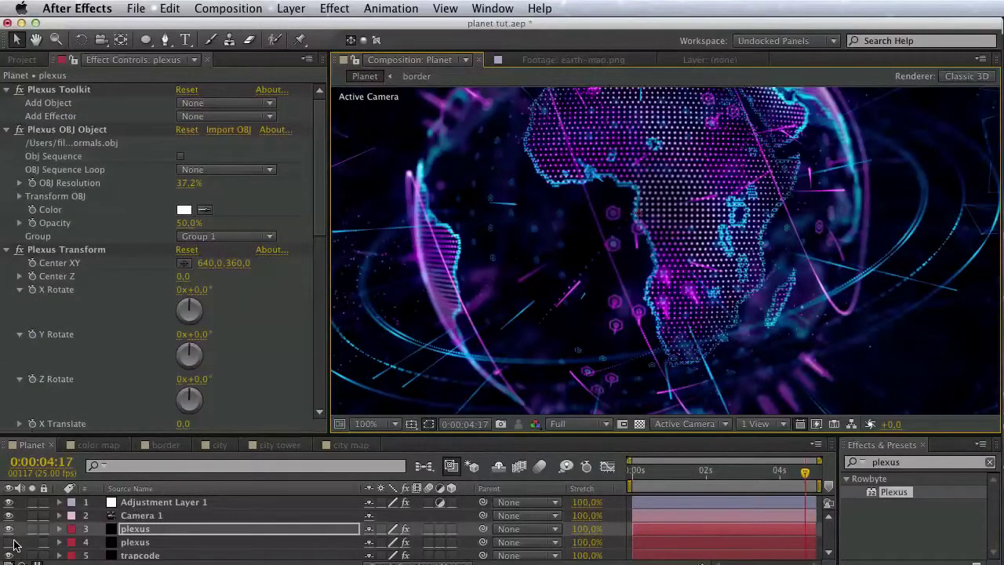
key("Return")
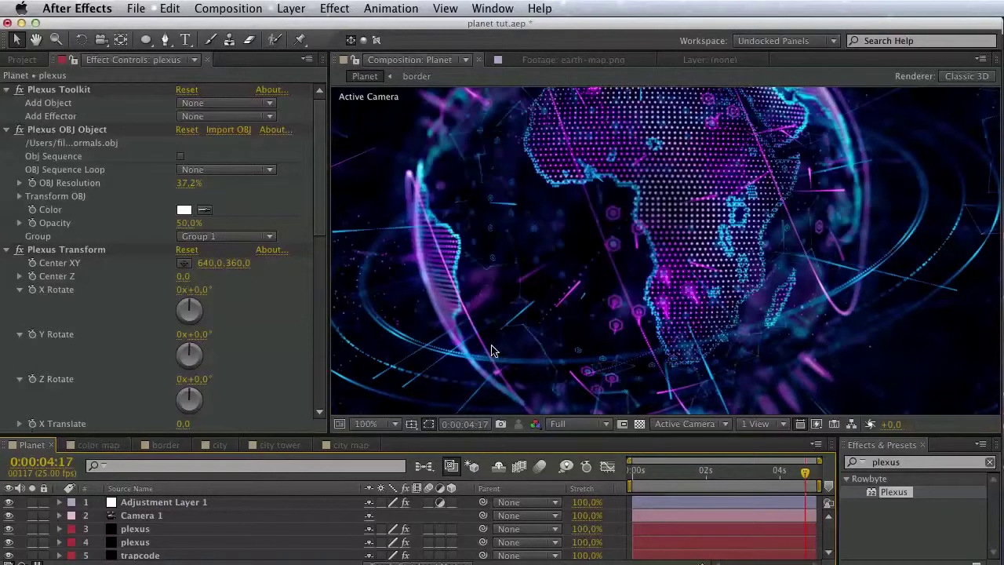
key("super+s")
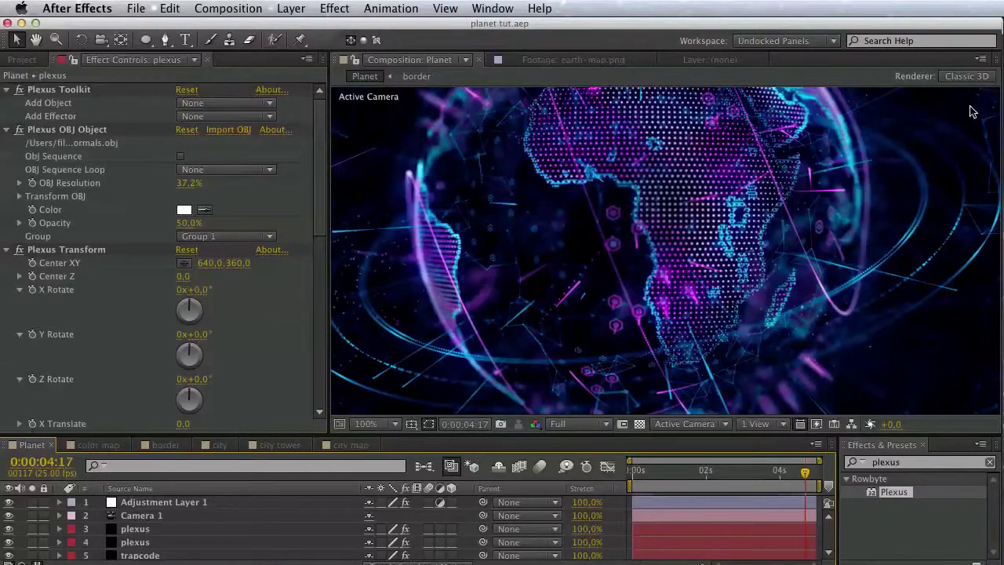
Maximize the composition view and examine the whole planet with both plexus networks around it.
left_click(979, 63)
left_click(985, 128)
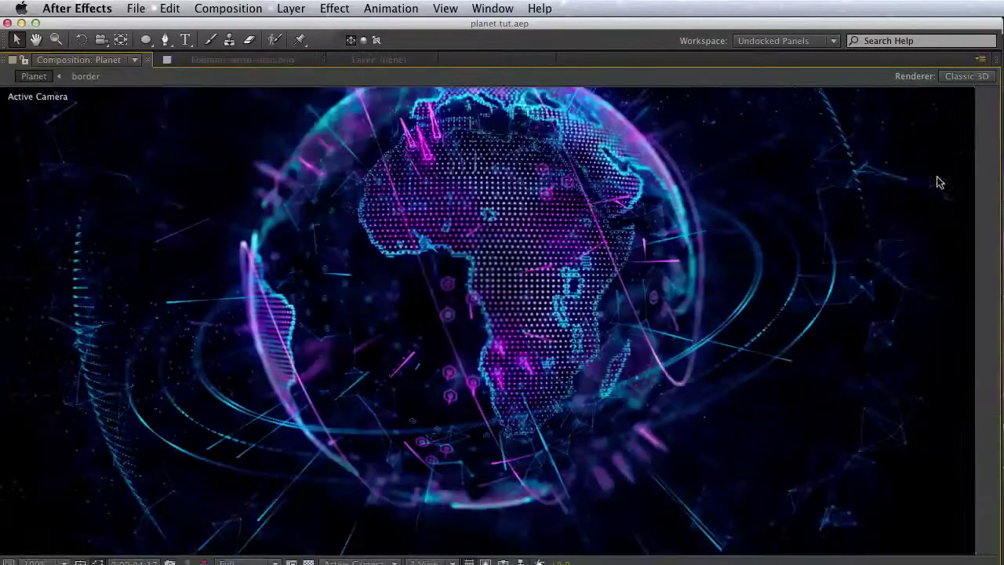
left_click_drag(942, 180, 739, 247)
key("v")
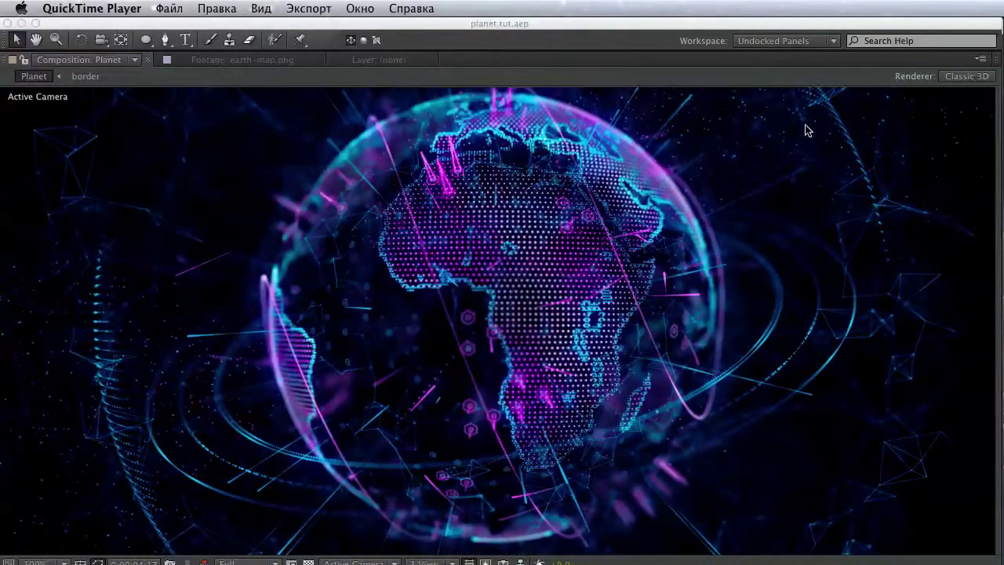
left_click(976, 63)
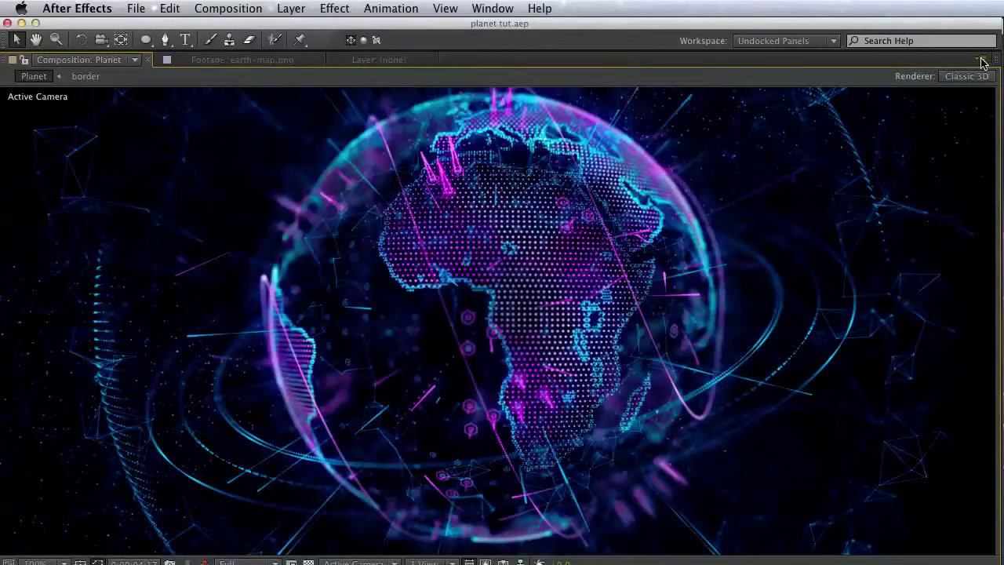